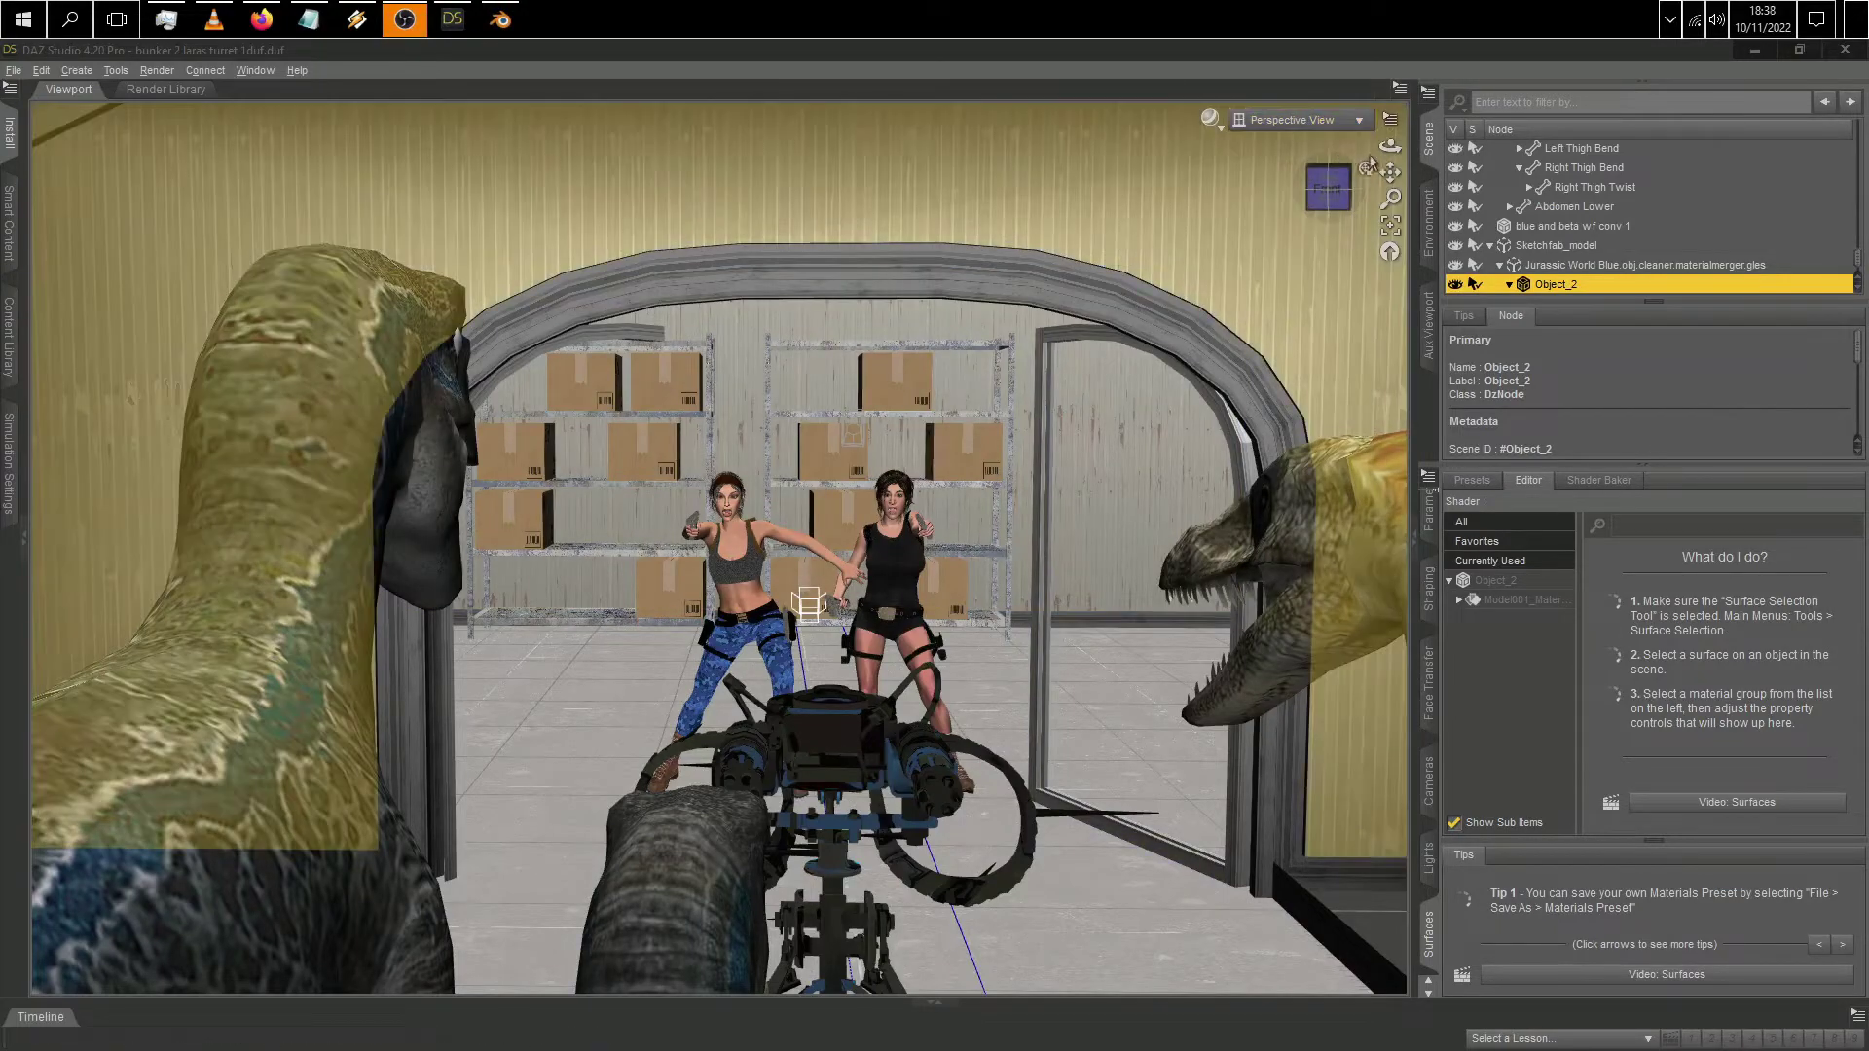
Step: Hide the distant light so the bunker scene is no longer lit by it
{"action": "left_click_drag", "start_coordinate": [1387, 172], "coordinate": [1387, 92]}
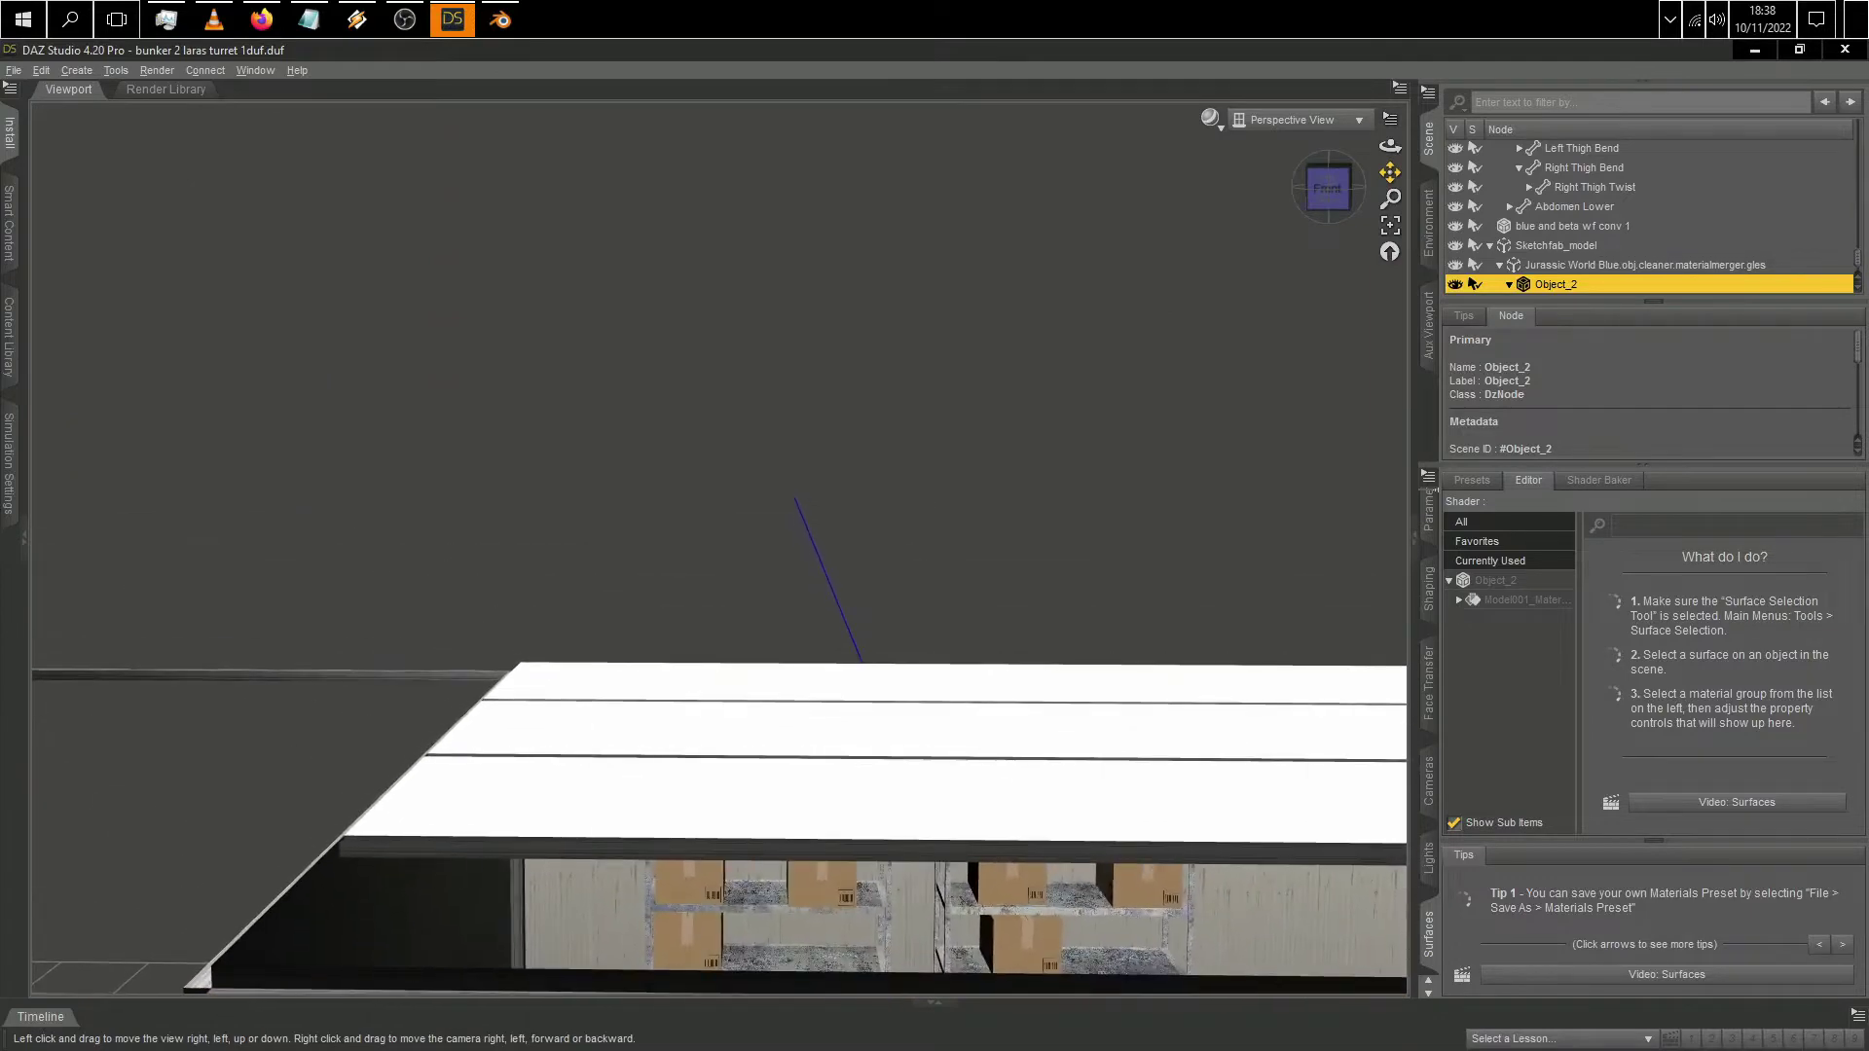
{"action": "left_click_drag", "start_coordinate": [876, 390], "coordinate": [1000, 205]}
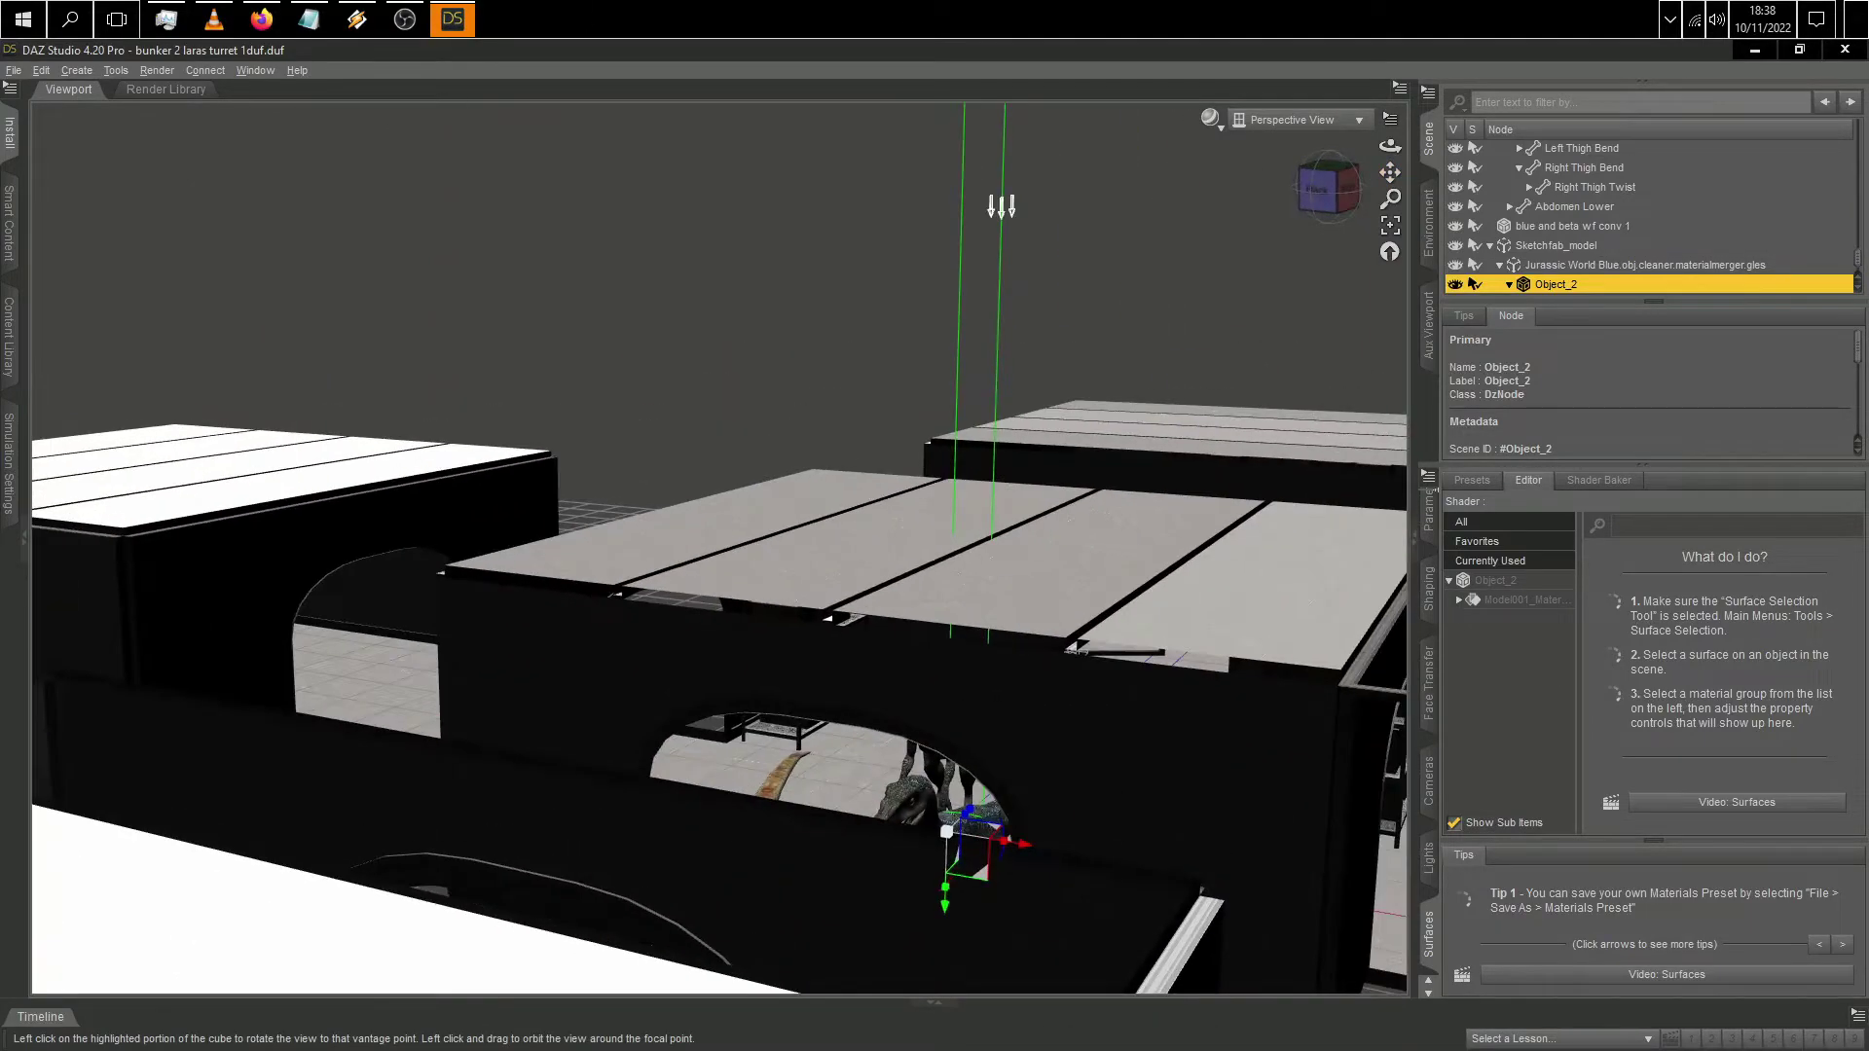
{"action": "left_click", "coordinate": [1455, 150]}
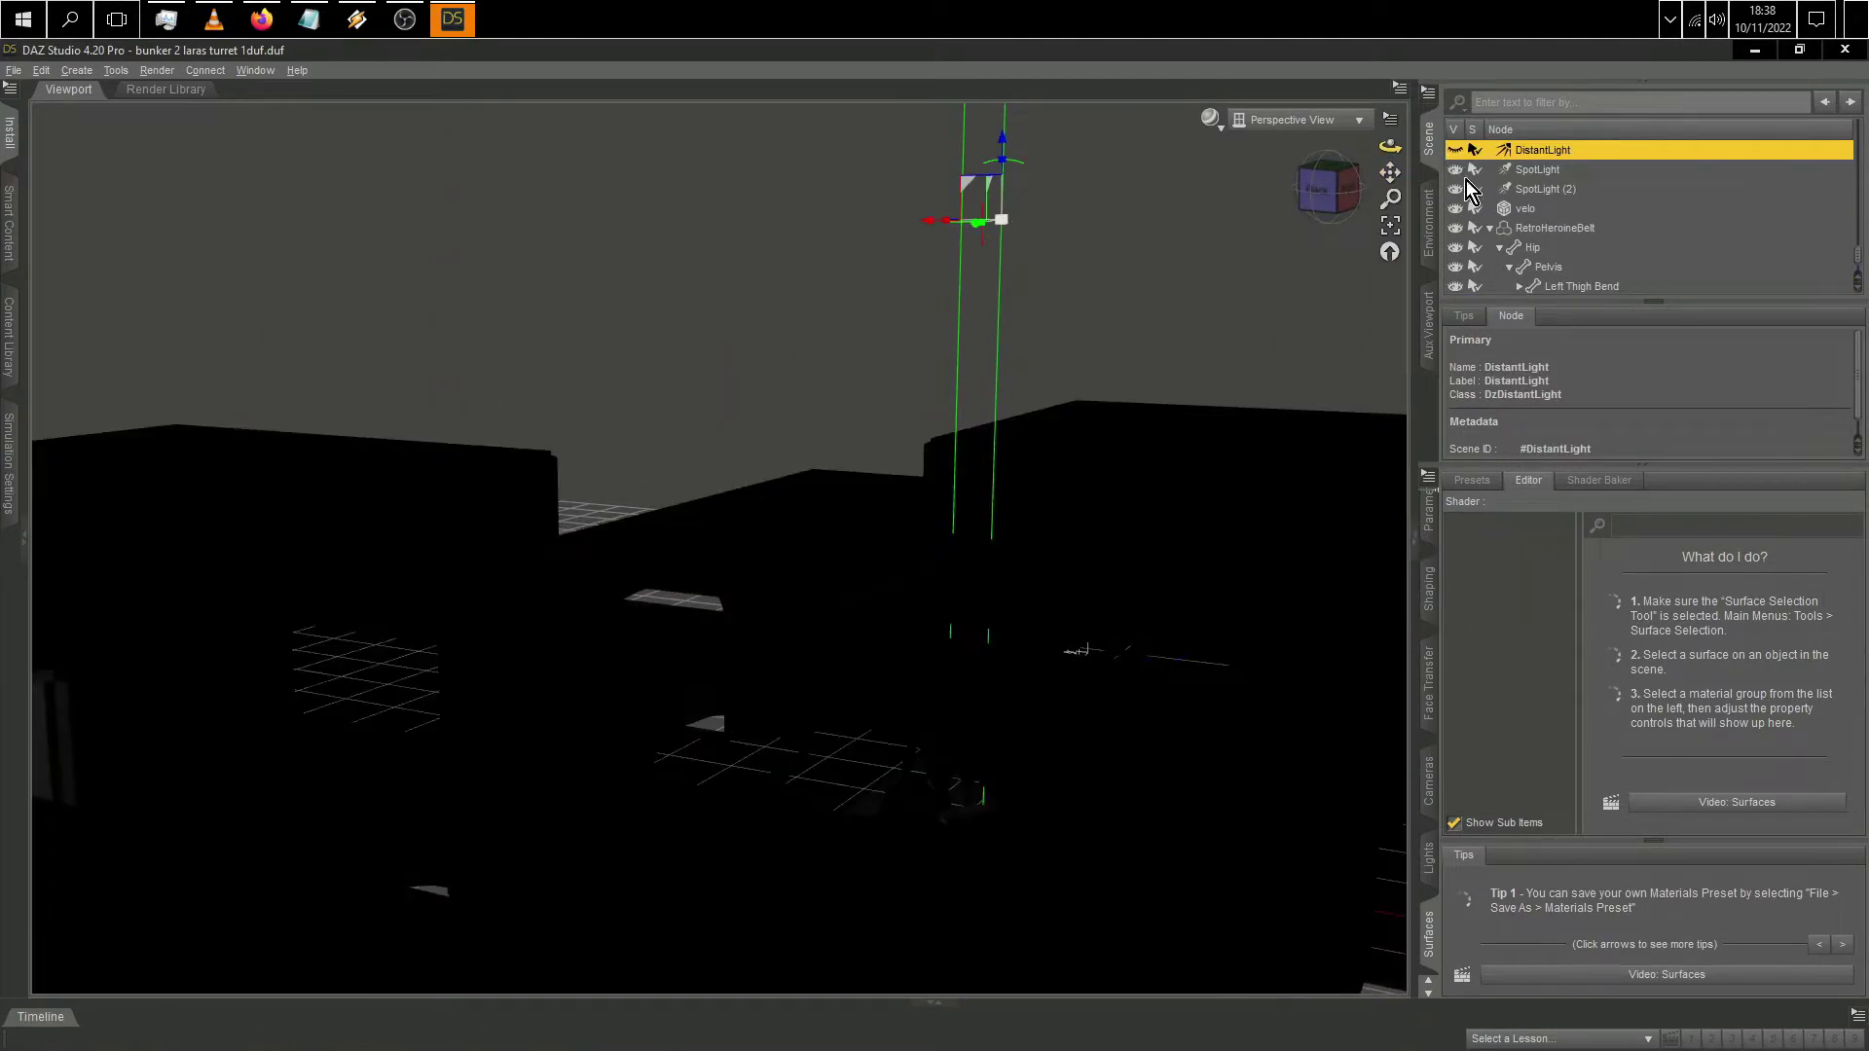
Step: Create a new spotlight with the default options from a viewpoint behind the two women
{"action": "left_click_drag", "start_coordinate": [1389, 173], "coordinate": [1076, 208]}
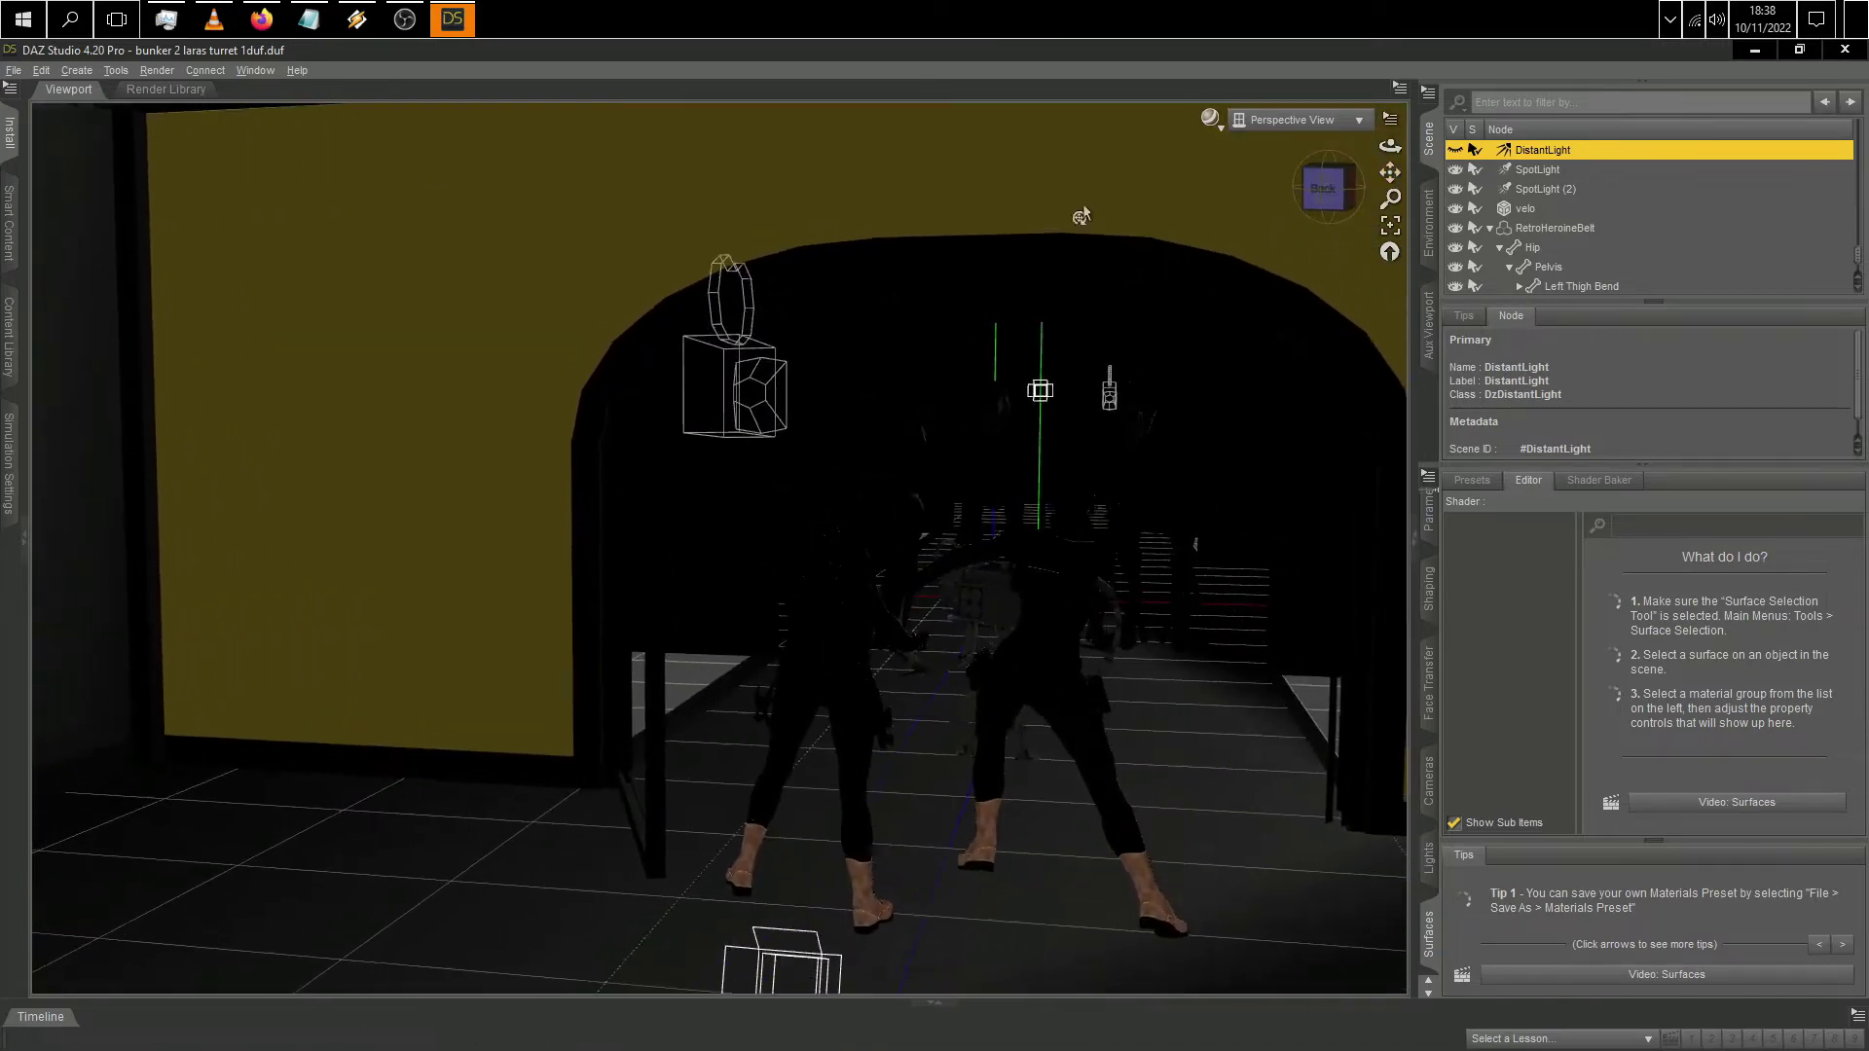
{"action": "left_click", "coordinate": [78, 70]}
{"action": "left_click", "coordinate": [117, 146]}
{"action": "left_click", "coordinate": [966, 606]}
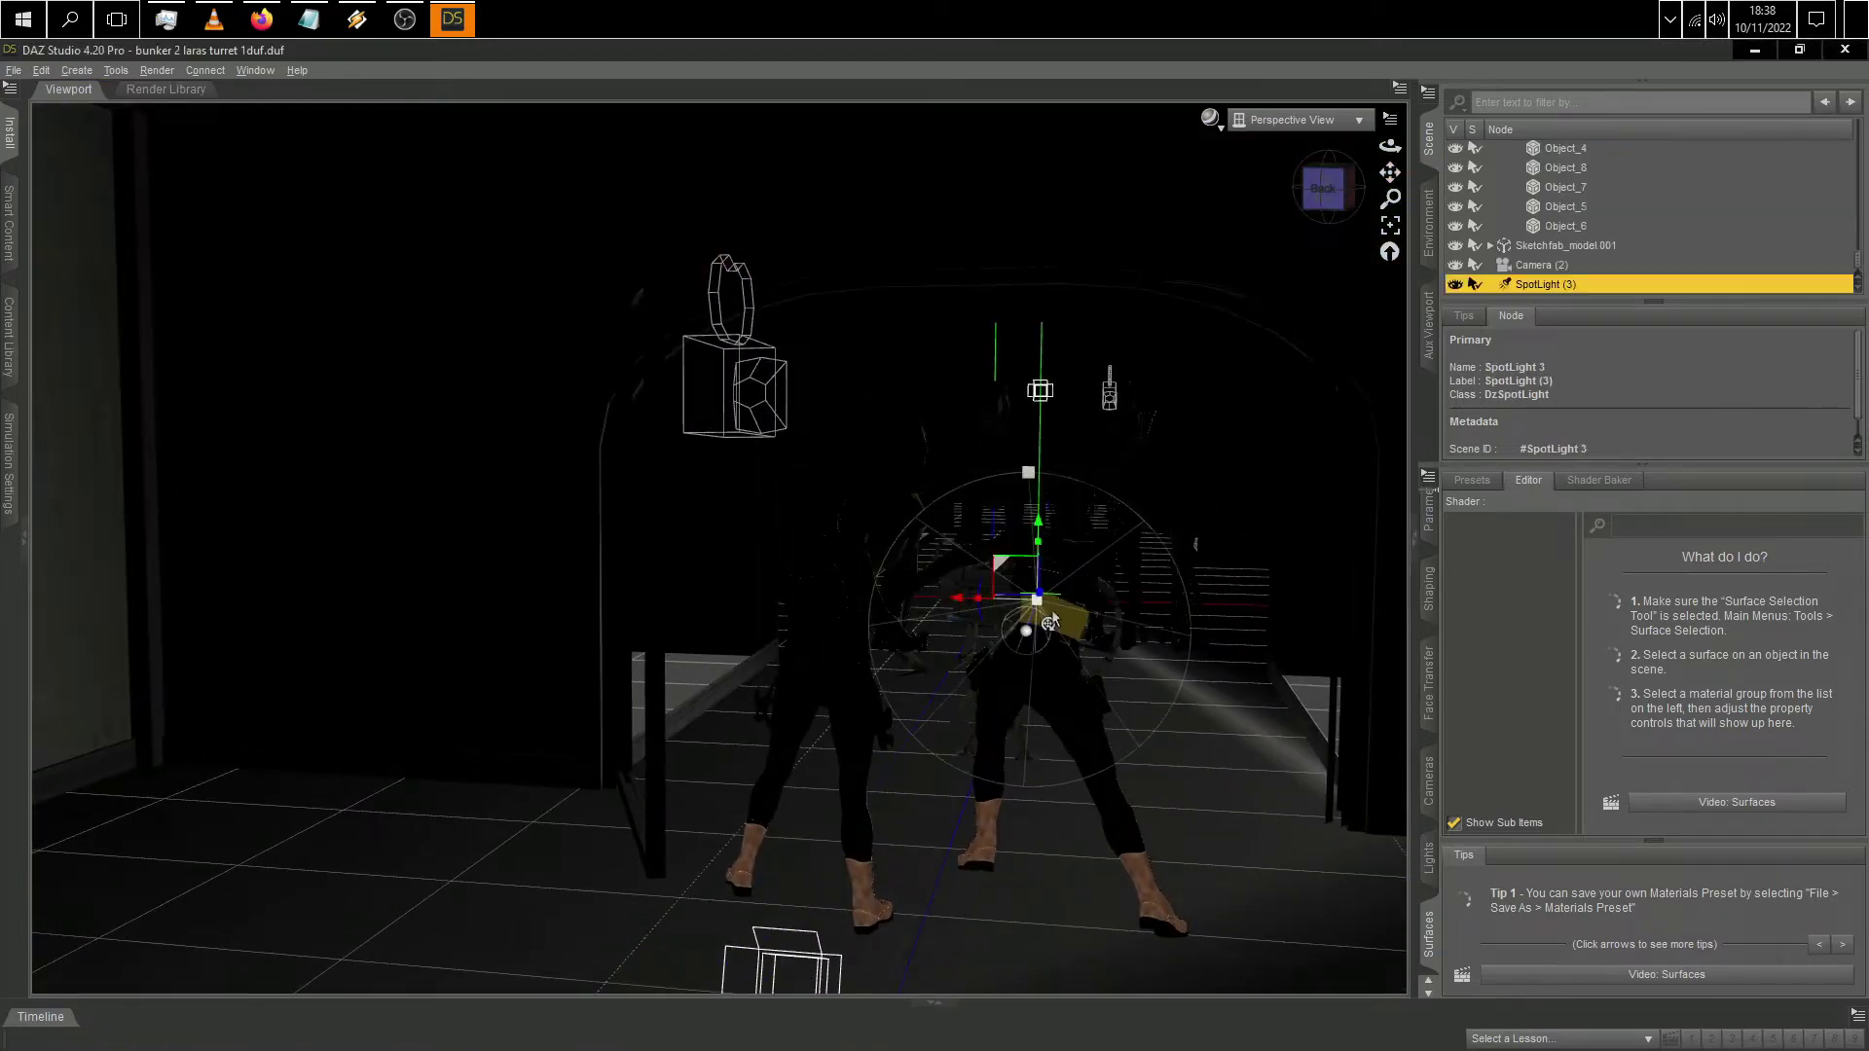
Step: Move the new spotlight up and forward into the corridor so it stands near the raptors' heads
{"action": "left_click_drag", "start_coordinate": [988, 620], "coordinate": [1138, 626]}
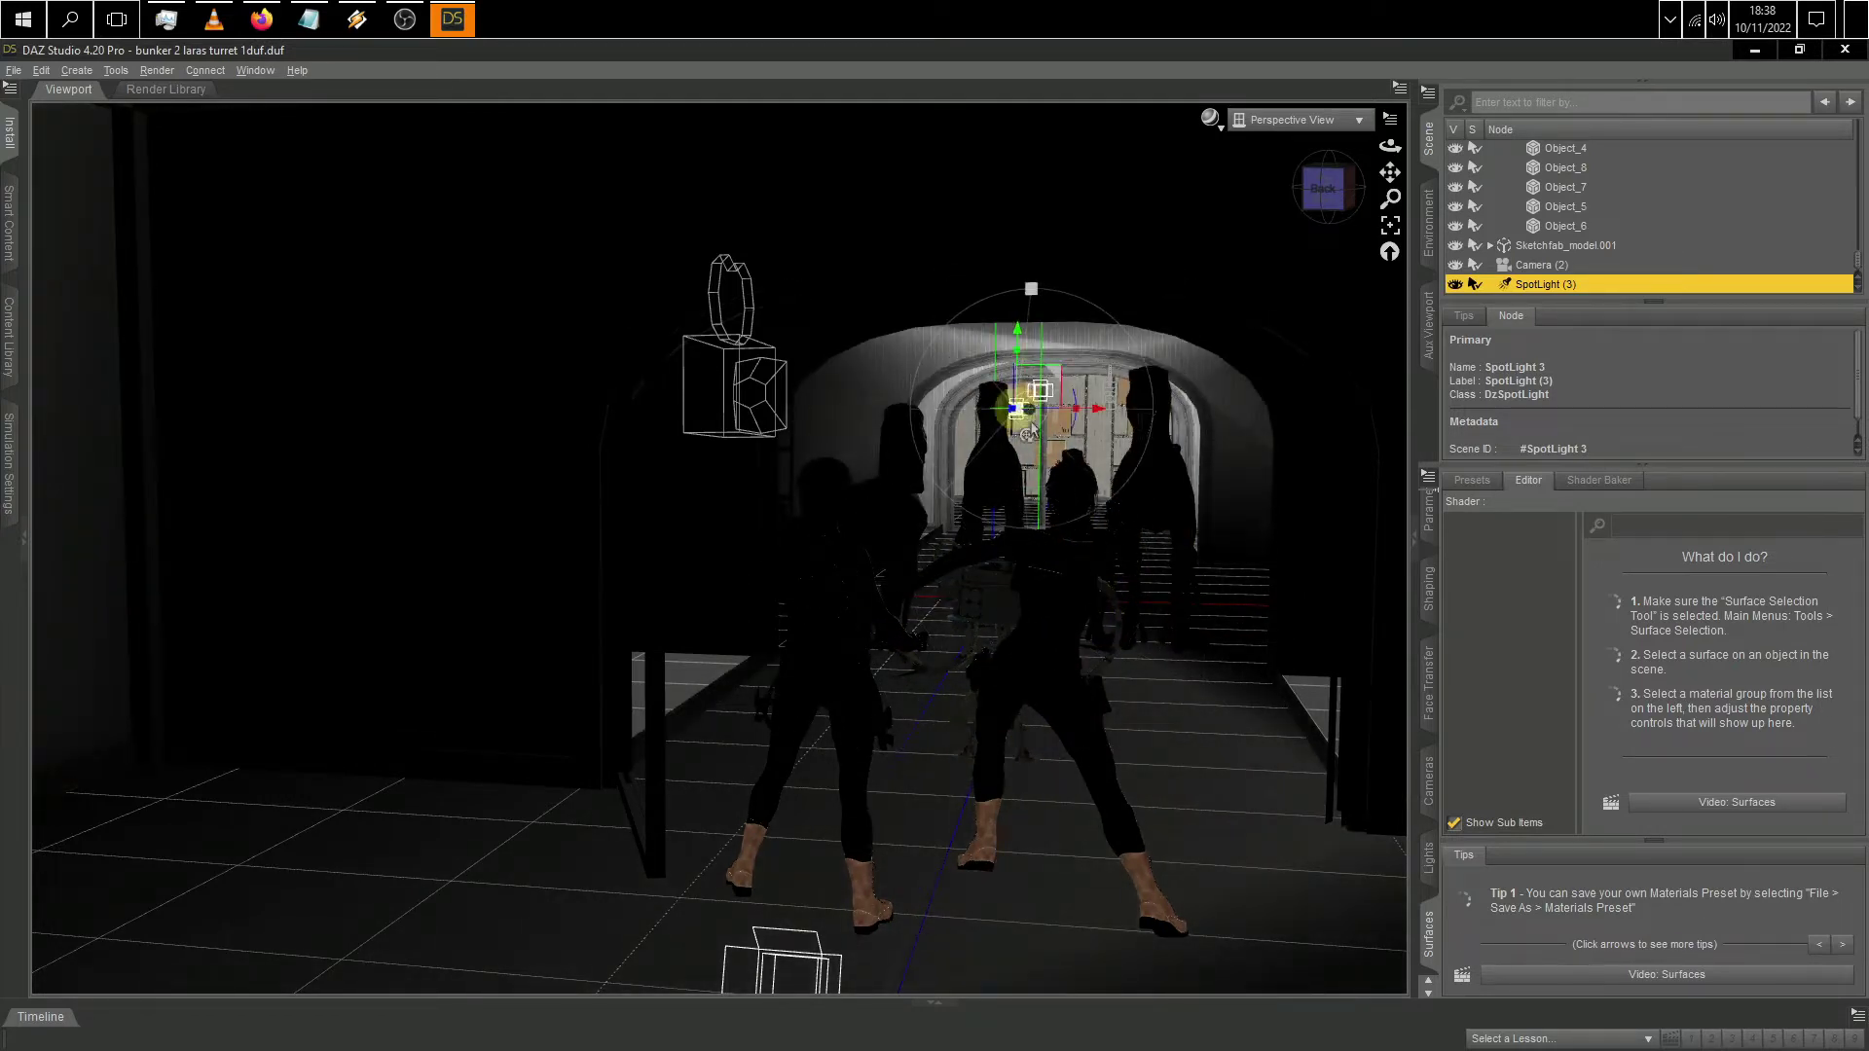
{"action": "left_click_drag", "start_coordinate": [1034, 427], "coordinate": [1155, 199], "text": "alt"}
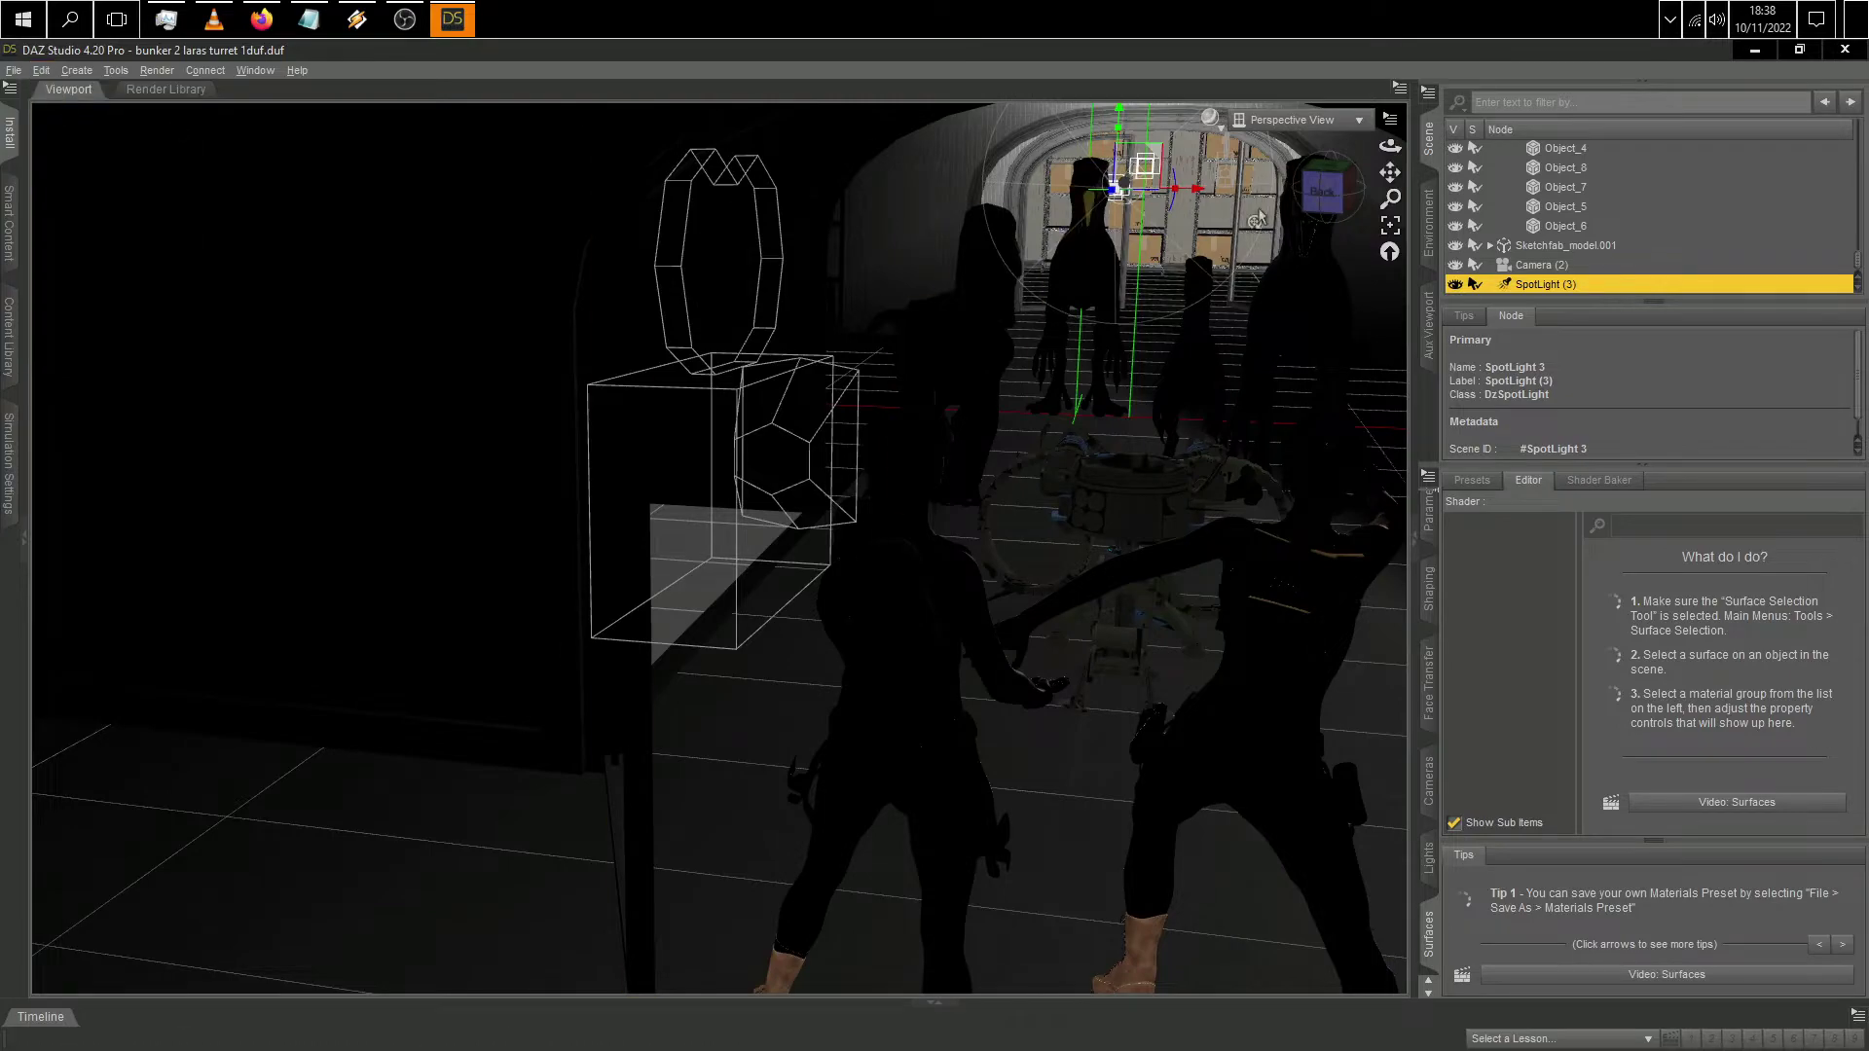
{"action": "left_click_drag", "start_coordinate": [1258, 216], "coordinate": [892, 375], "text": "alt"}
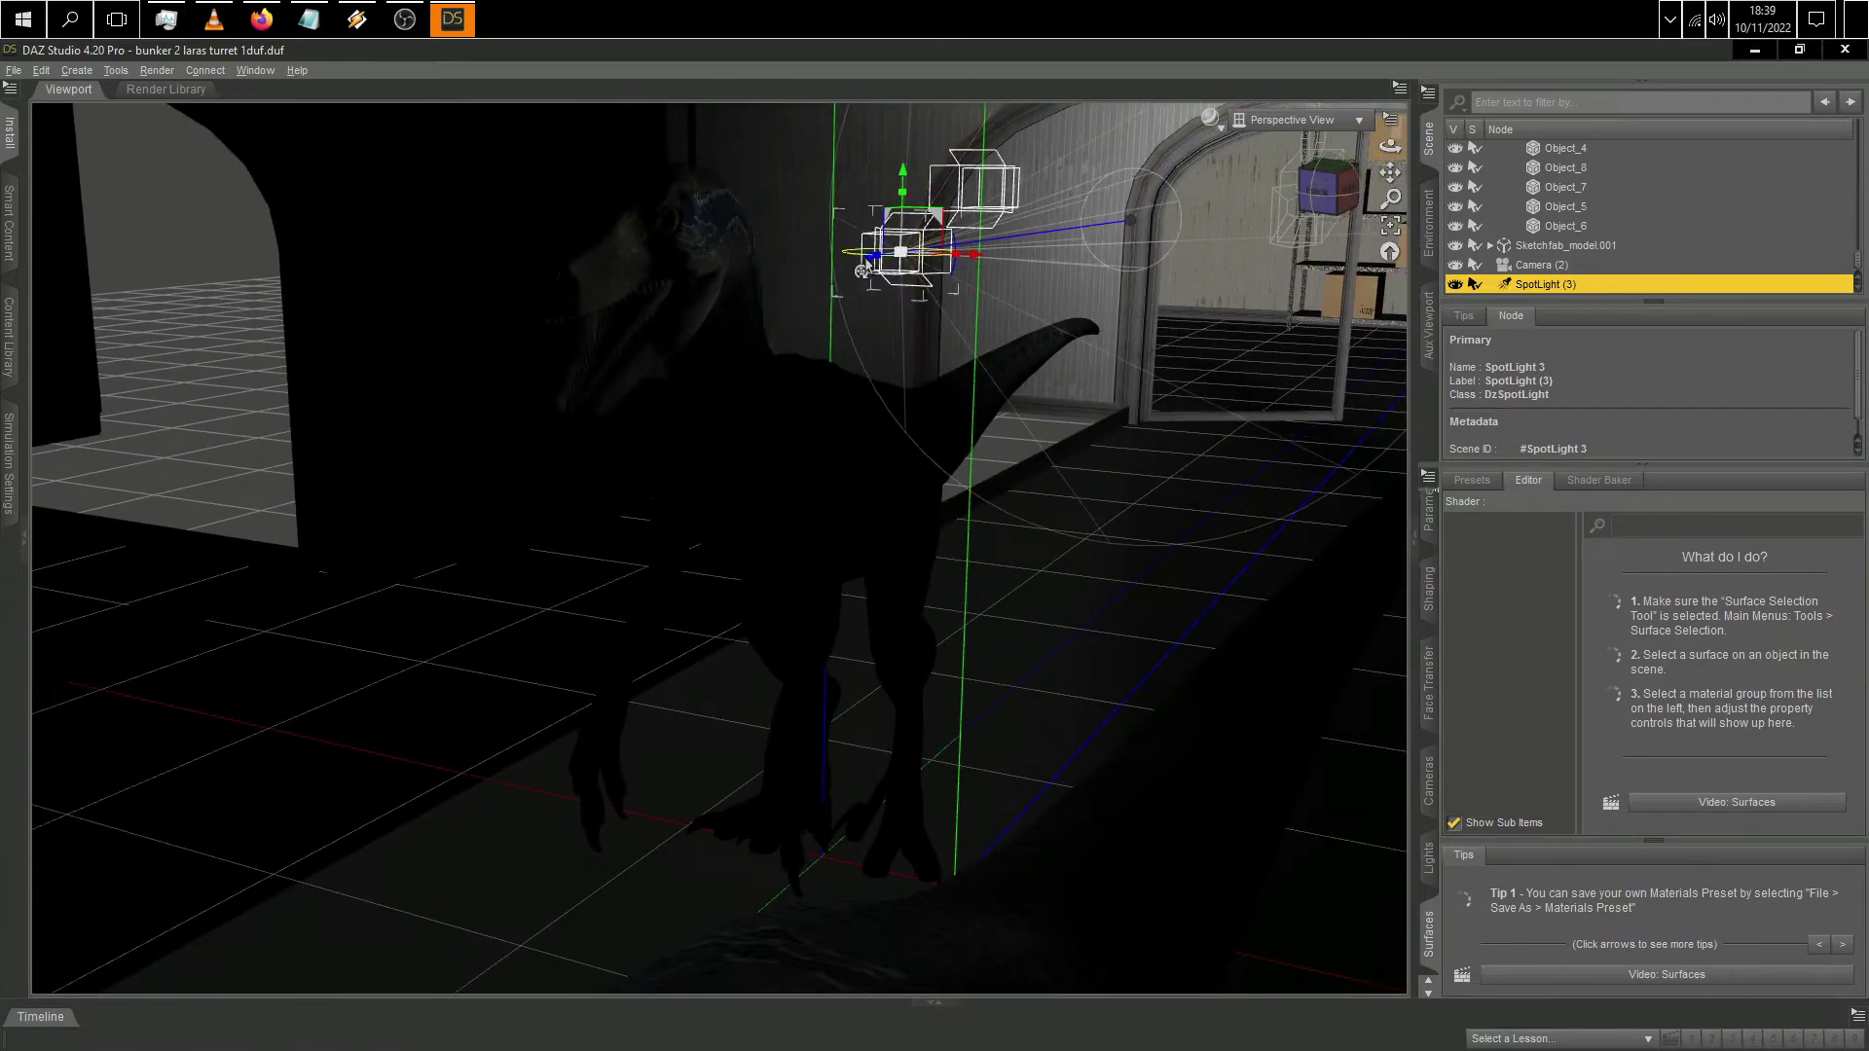
{"action": "left_click_drag", "start_coordinate": [869, 268], "coordinate": [1333, 207]}
{"action": "left_click", "coordinate": [1333, 206]}
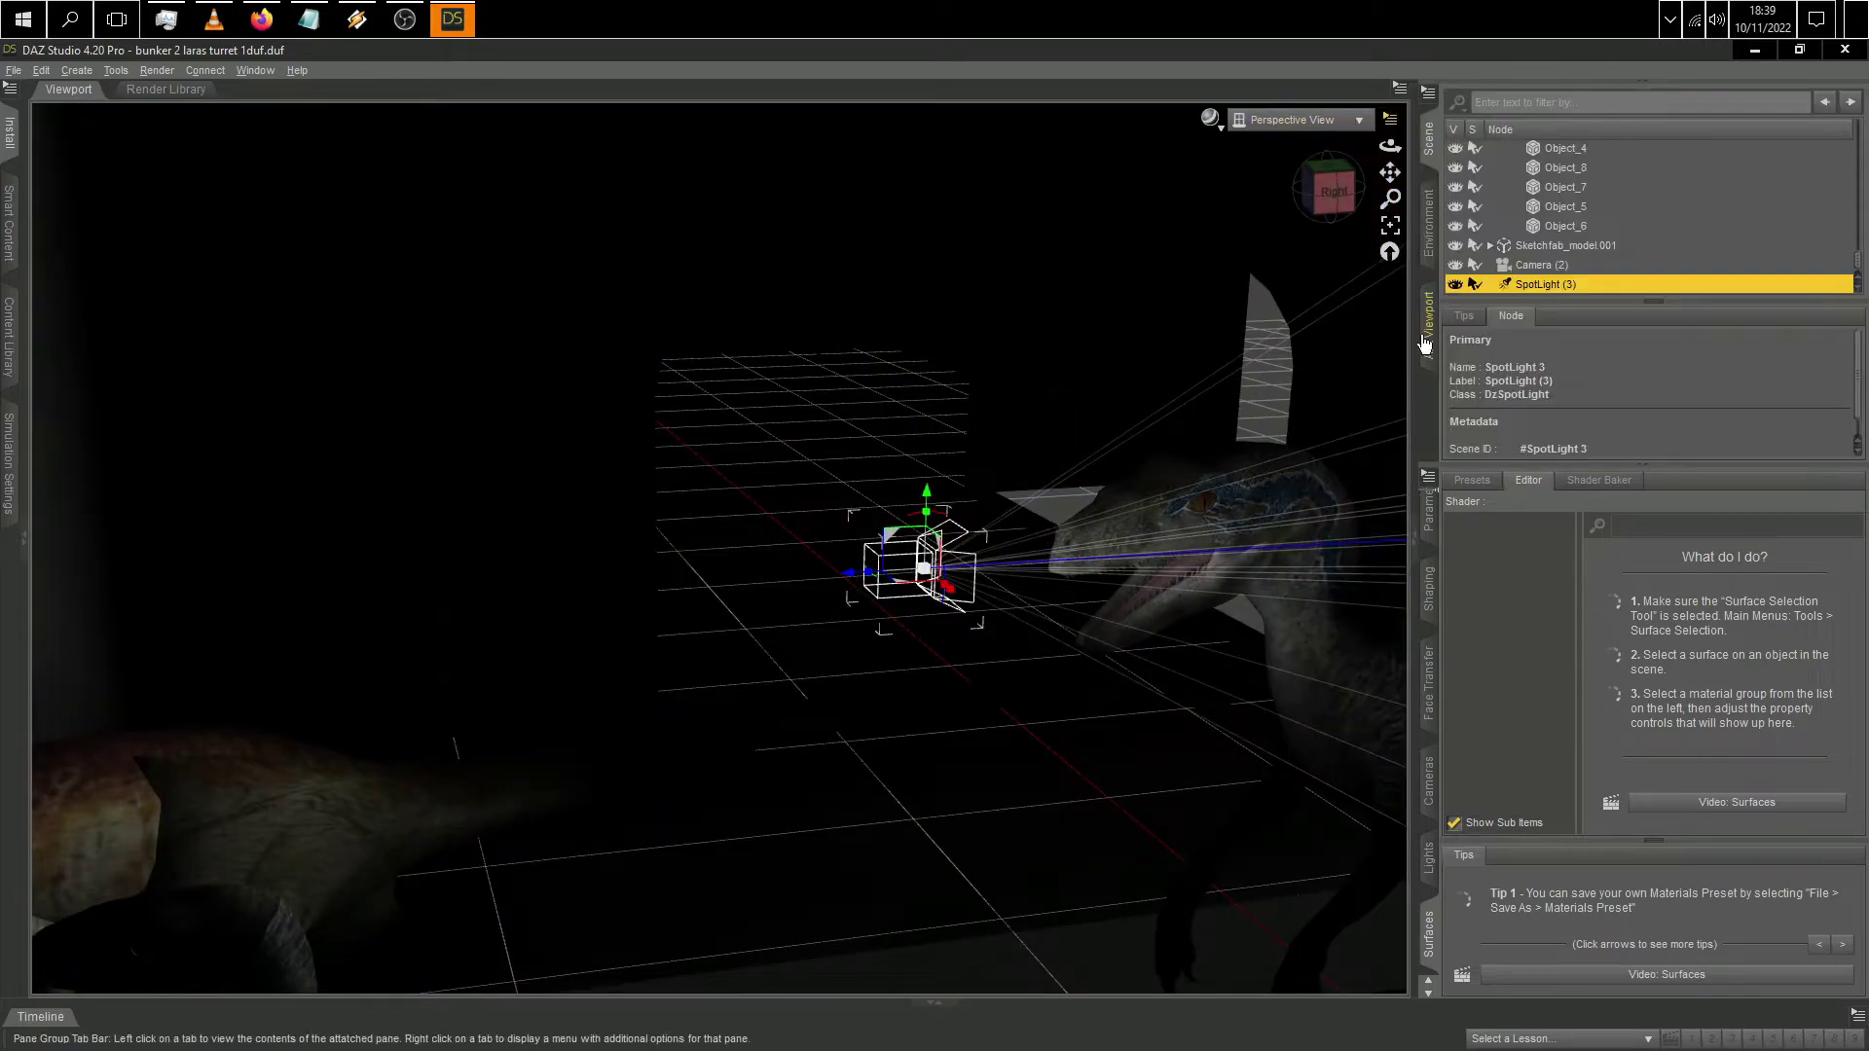
Step: Show the Camera (2) preview in the auxiliary viewport and adjust the new spotlight's position towards the raptors' archway
{"action": "left_click", "coordinate": [1425, 340]}
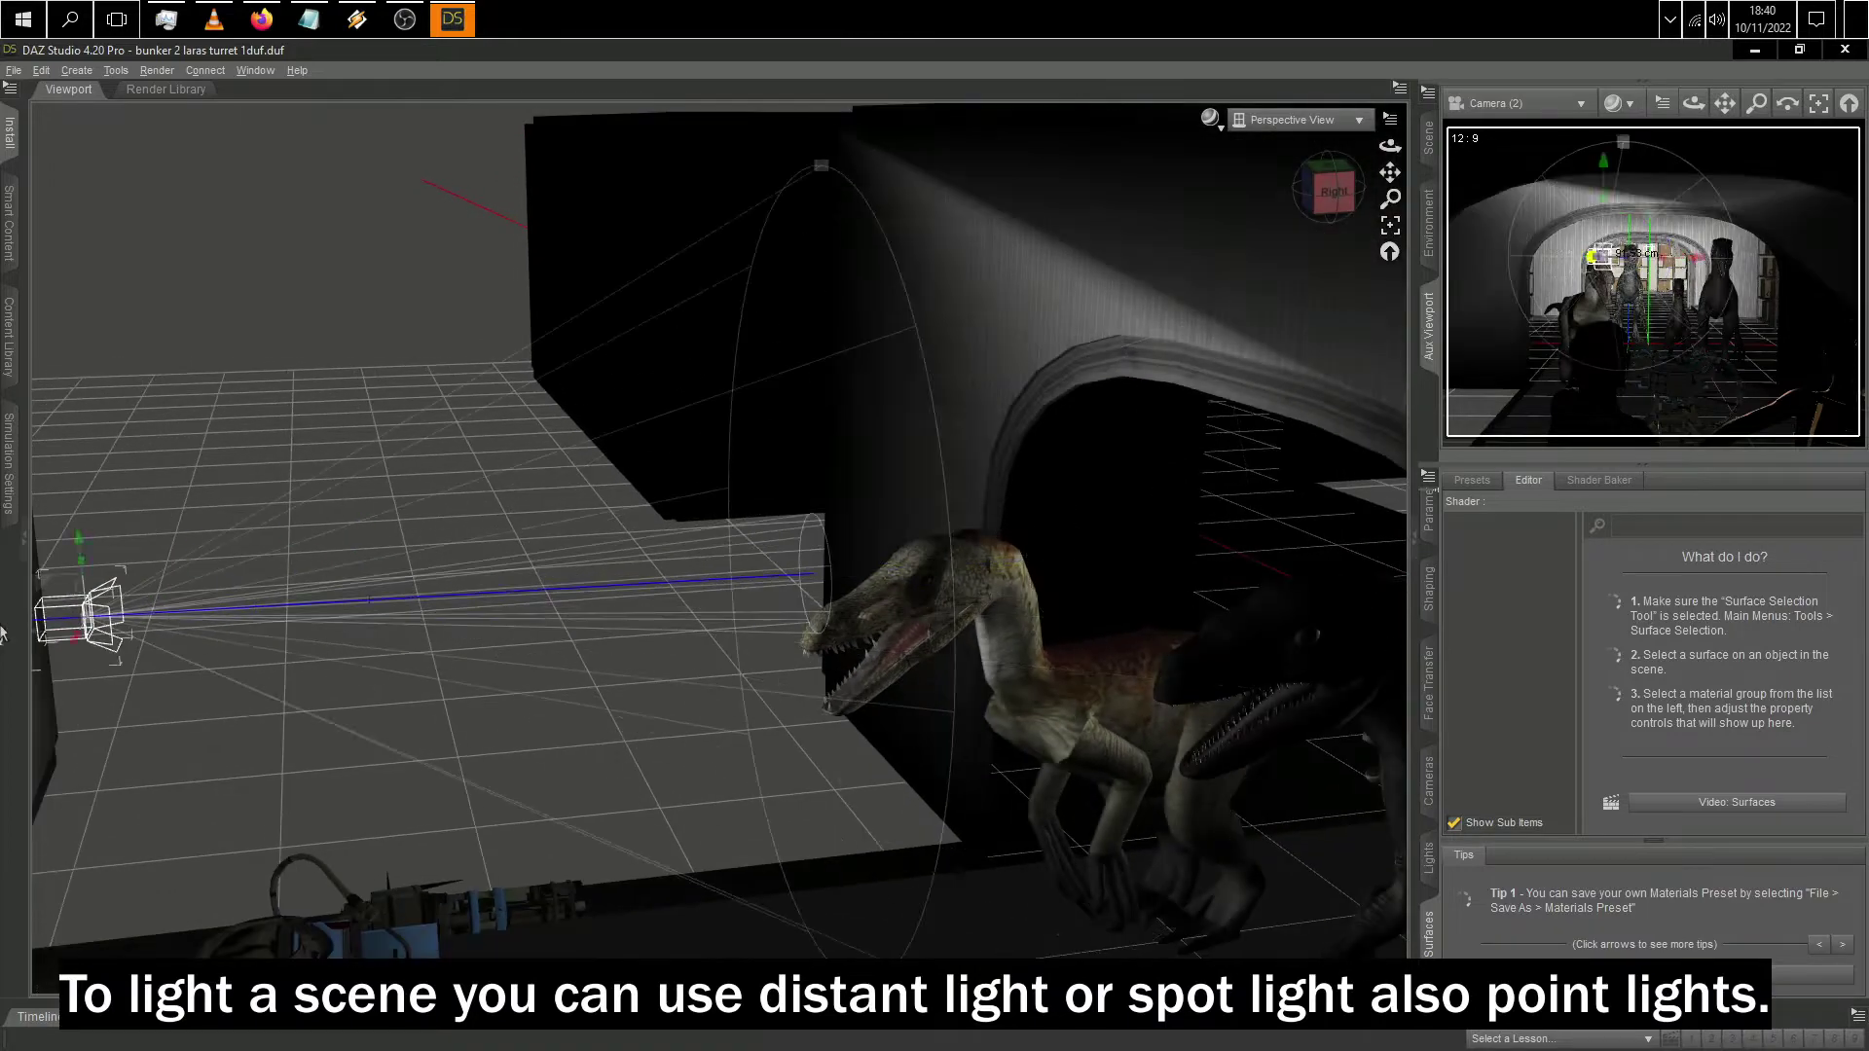
{"action": "middle_click_drag", "start_coordinate": [2, 632], "coordinate": [181, 611]}
{"action": "left_click_drag", "start_coordinate": [778, 272], "coordinate": [623, 244]}
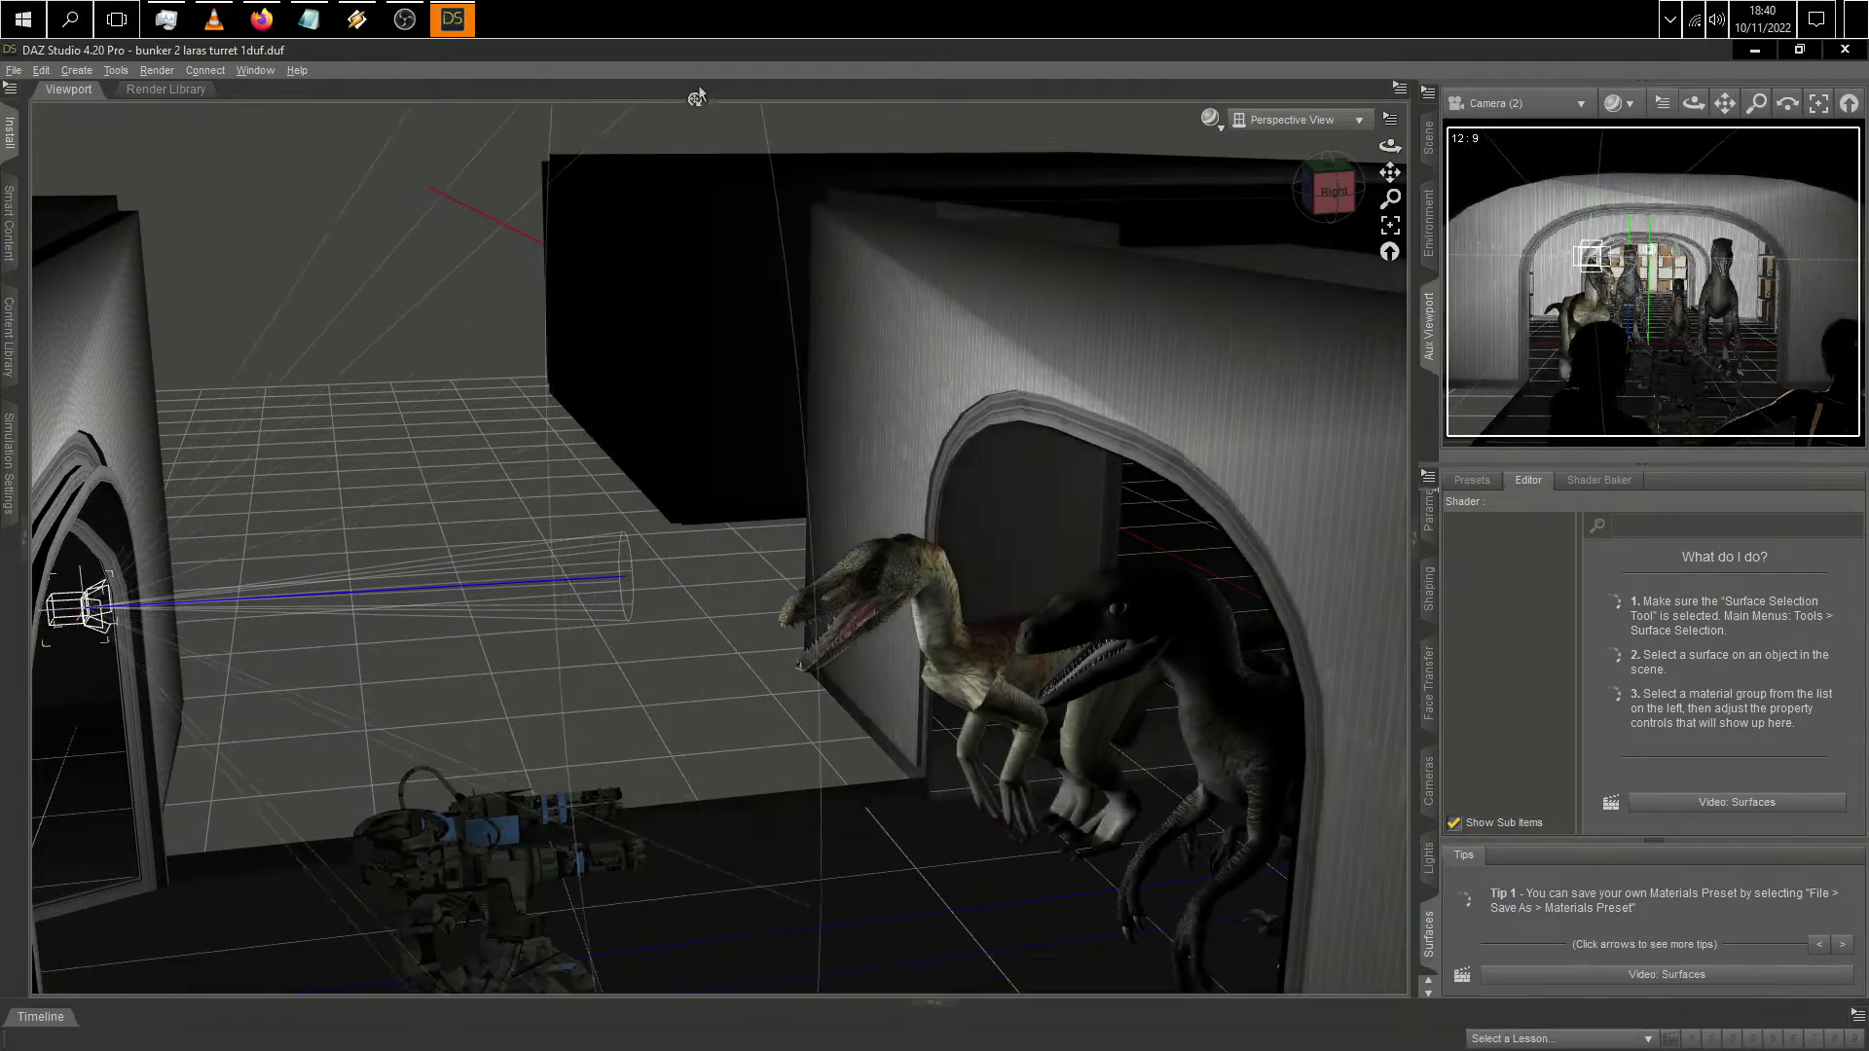
{"action": "middle_click_drag", "start_coordinate": [65, 644], "coordinate": [822, 500]}
{"action": "left_click_drag", "start_coordinate": [1389, 173], "coordinate": [598, 313]}
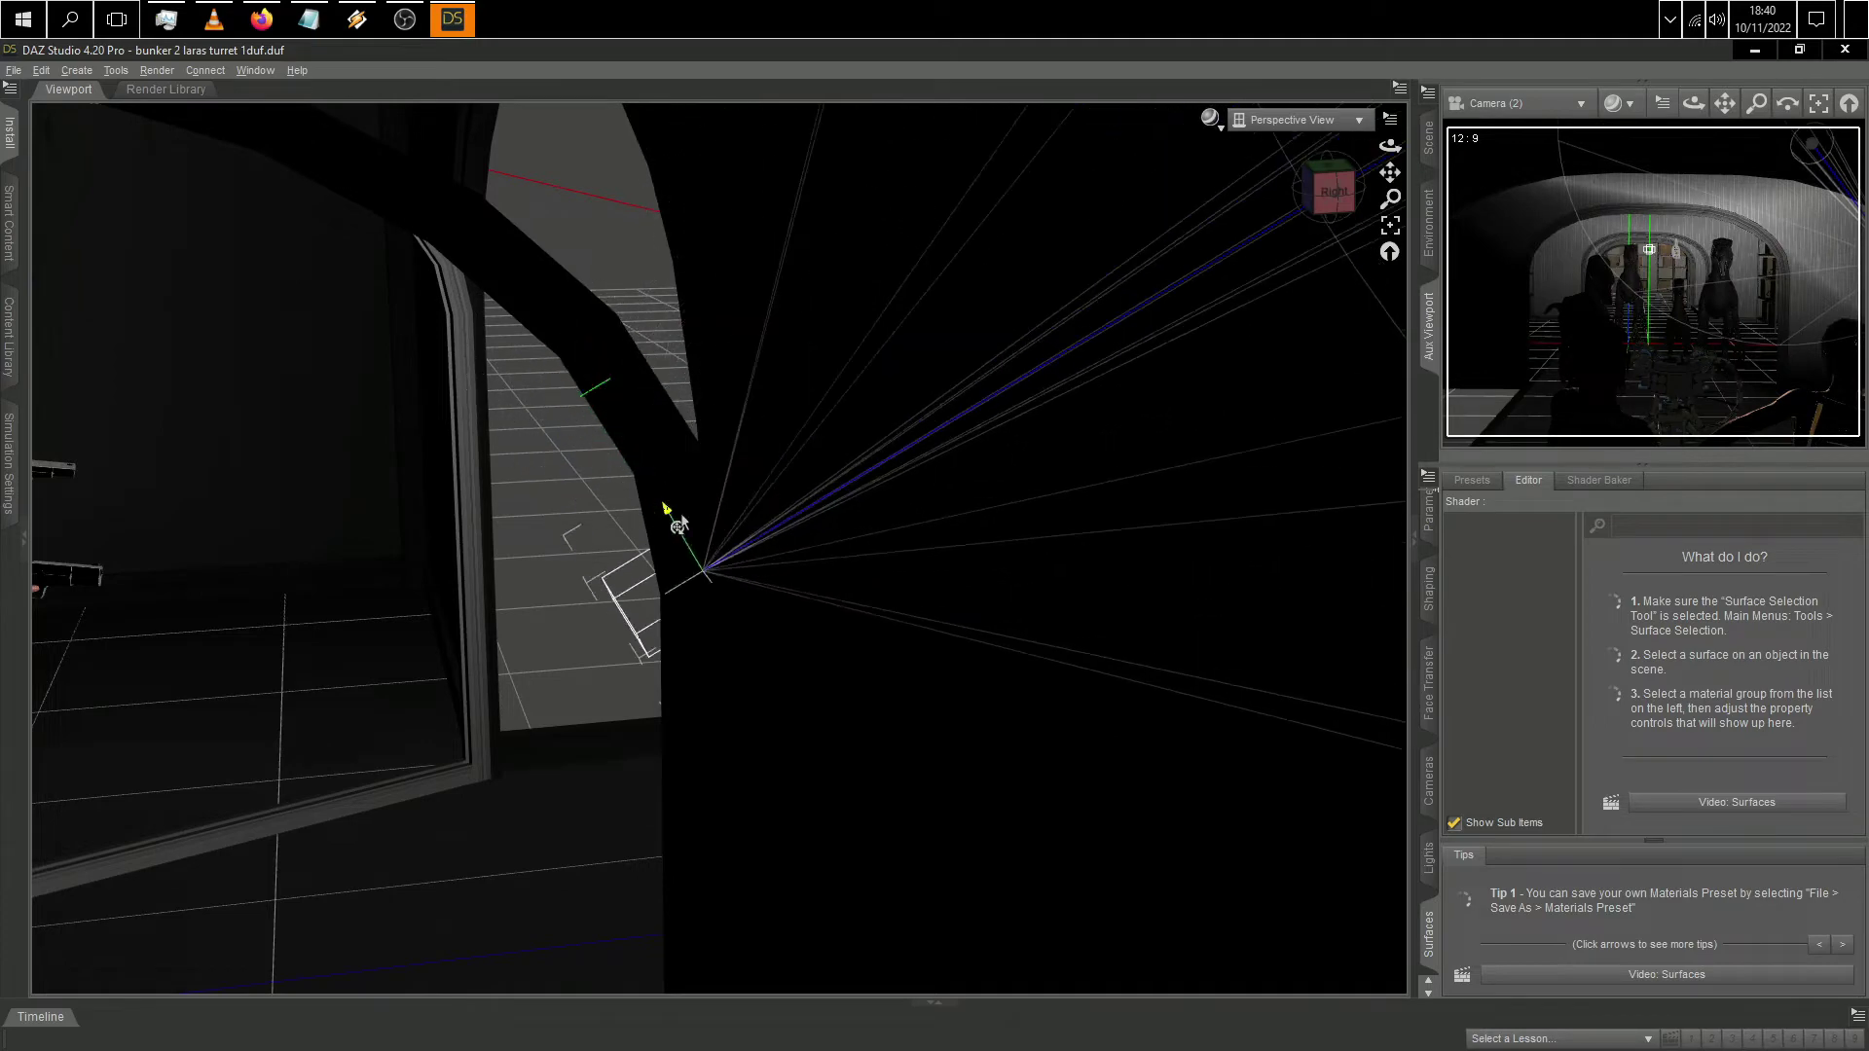
Step: Reposition the spotlight low above the floor behind the turret, with its beam aimed up at the raptors
{"action": "left_click_drag", "start_coordinate": [804, 916], "coordinate": [905, 937]}
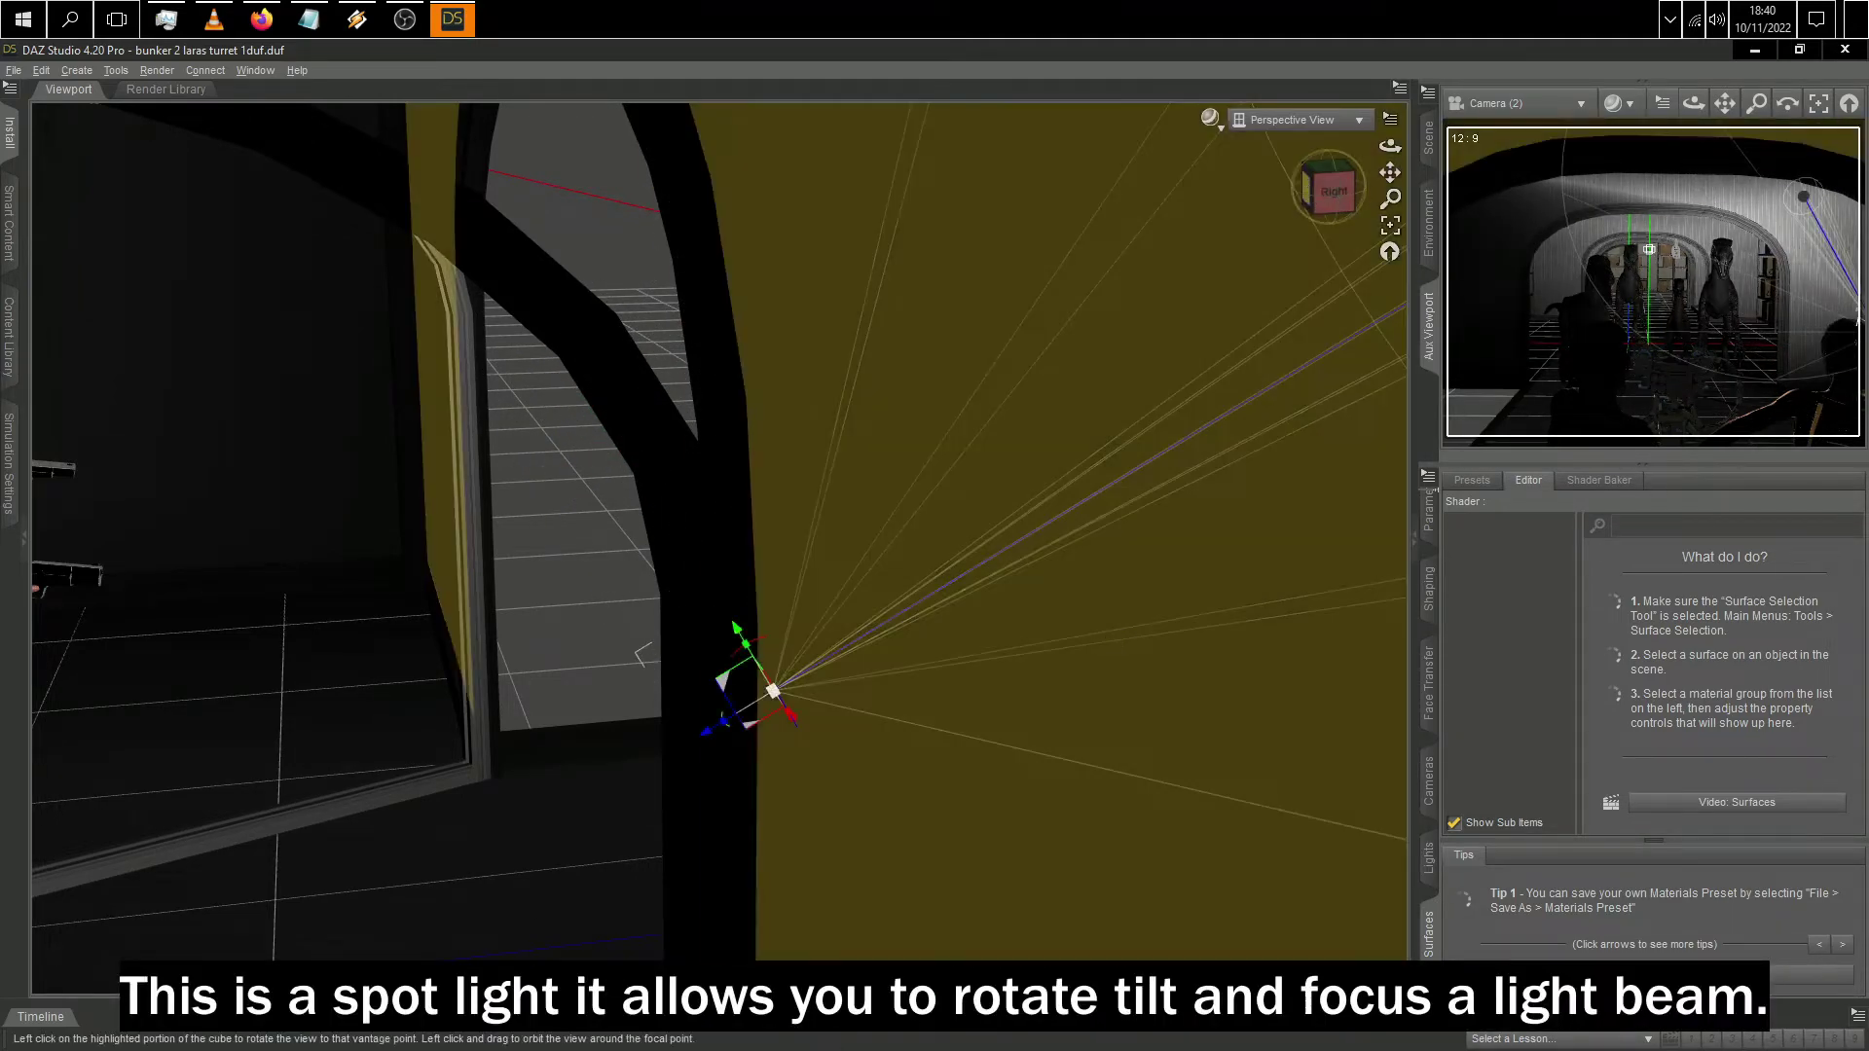
{"action": "left_click_drag", "start_coordinate": [718, 642], "coordinate": [1131, 477]}
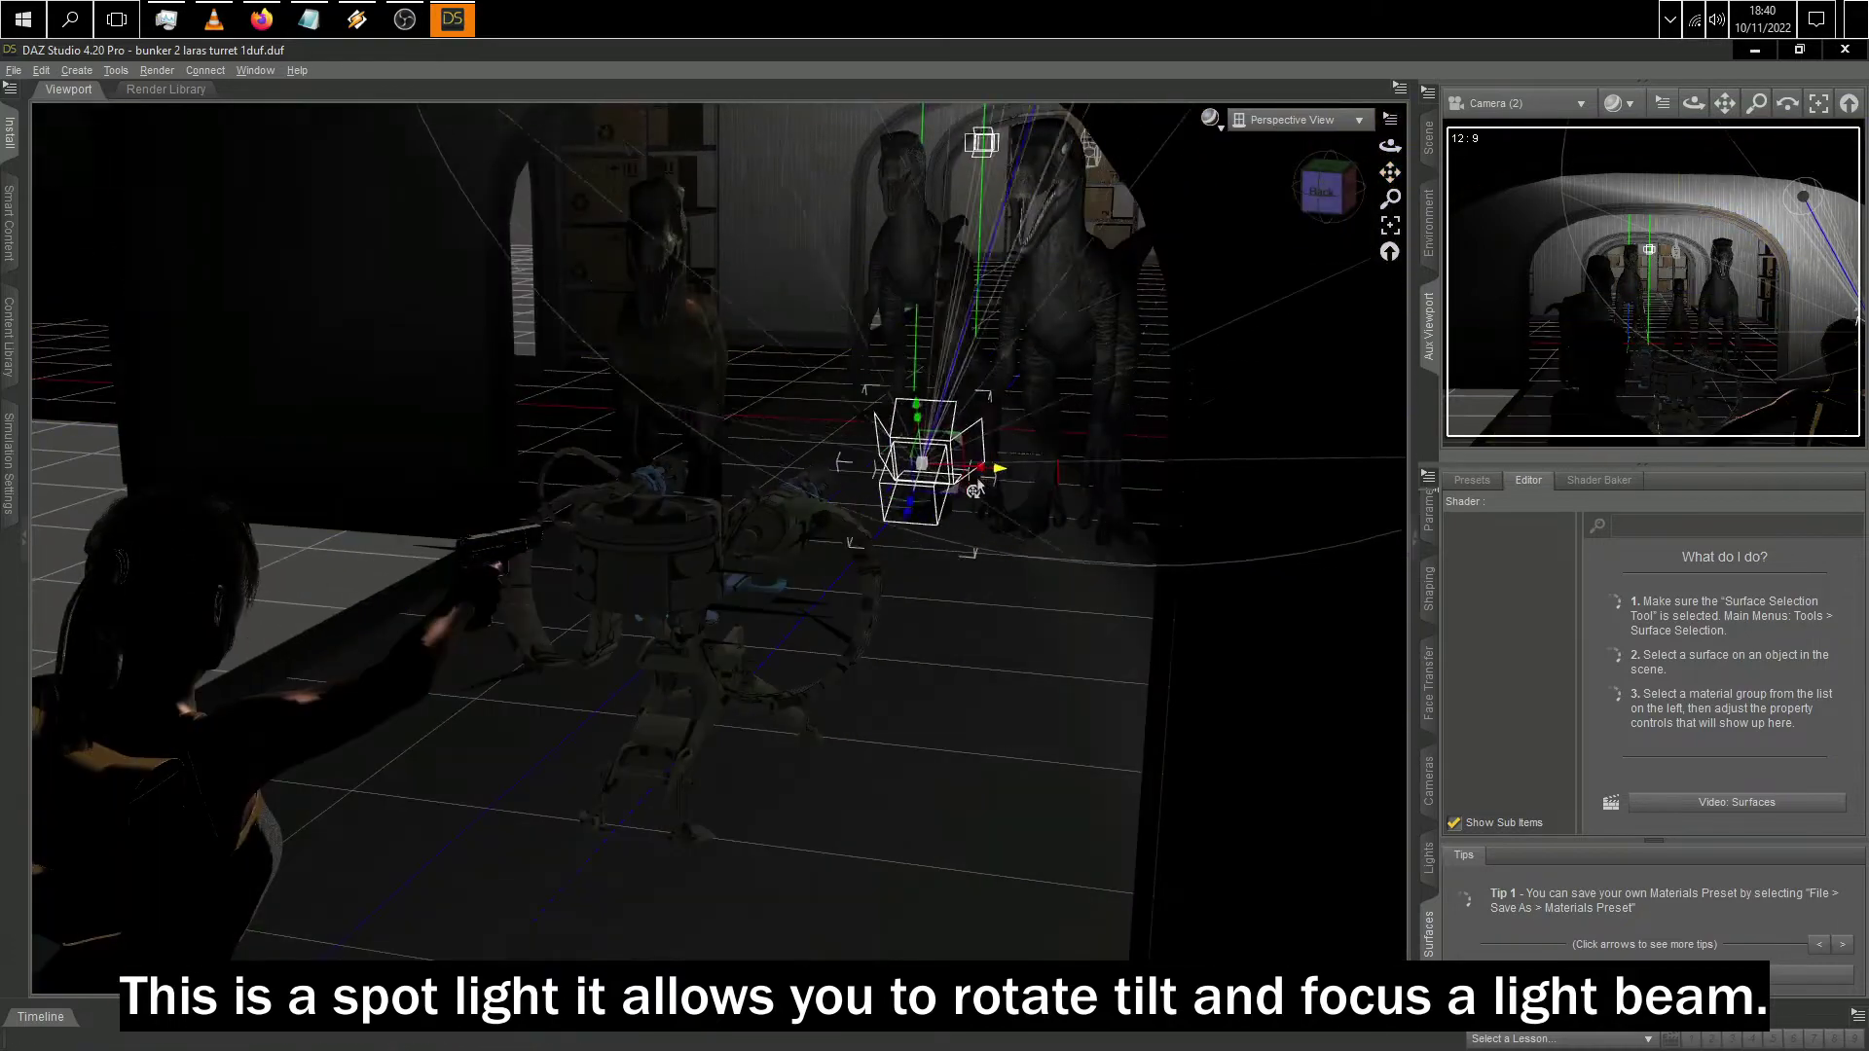
{"action": "left_click_drag", "start_coordinate": [974, 490], "coordinate": [823, 703]}
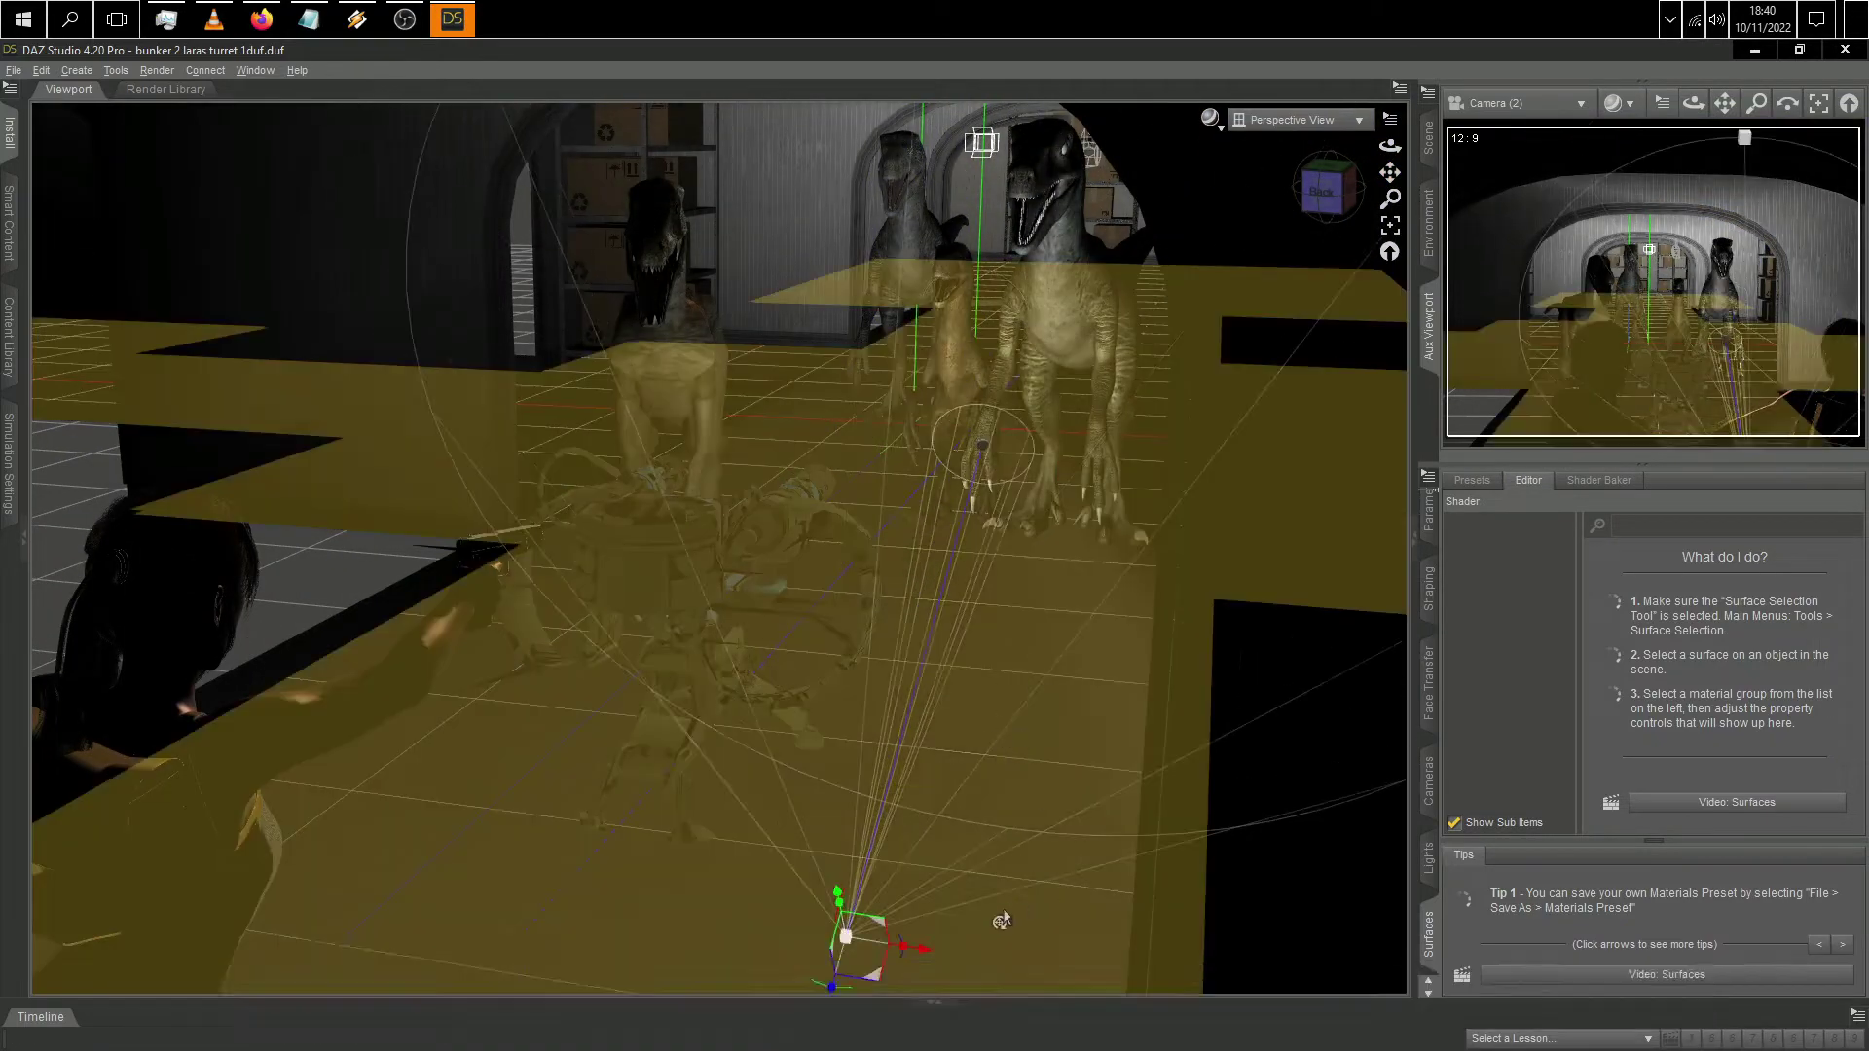
{"action": "left_click", "coordinate": [1001, 918]}
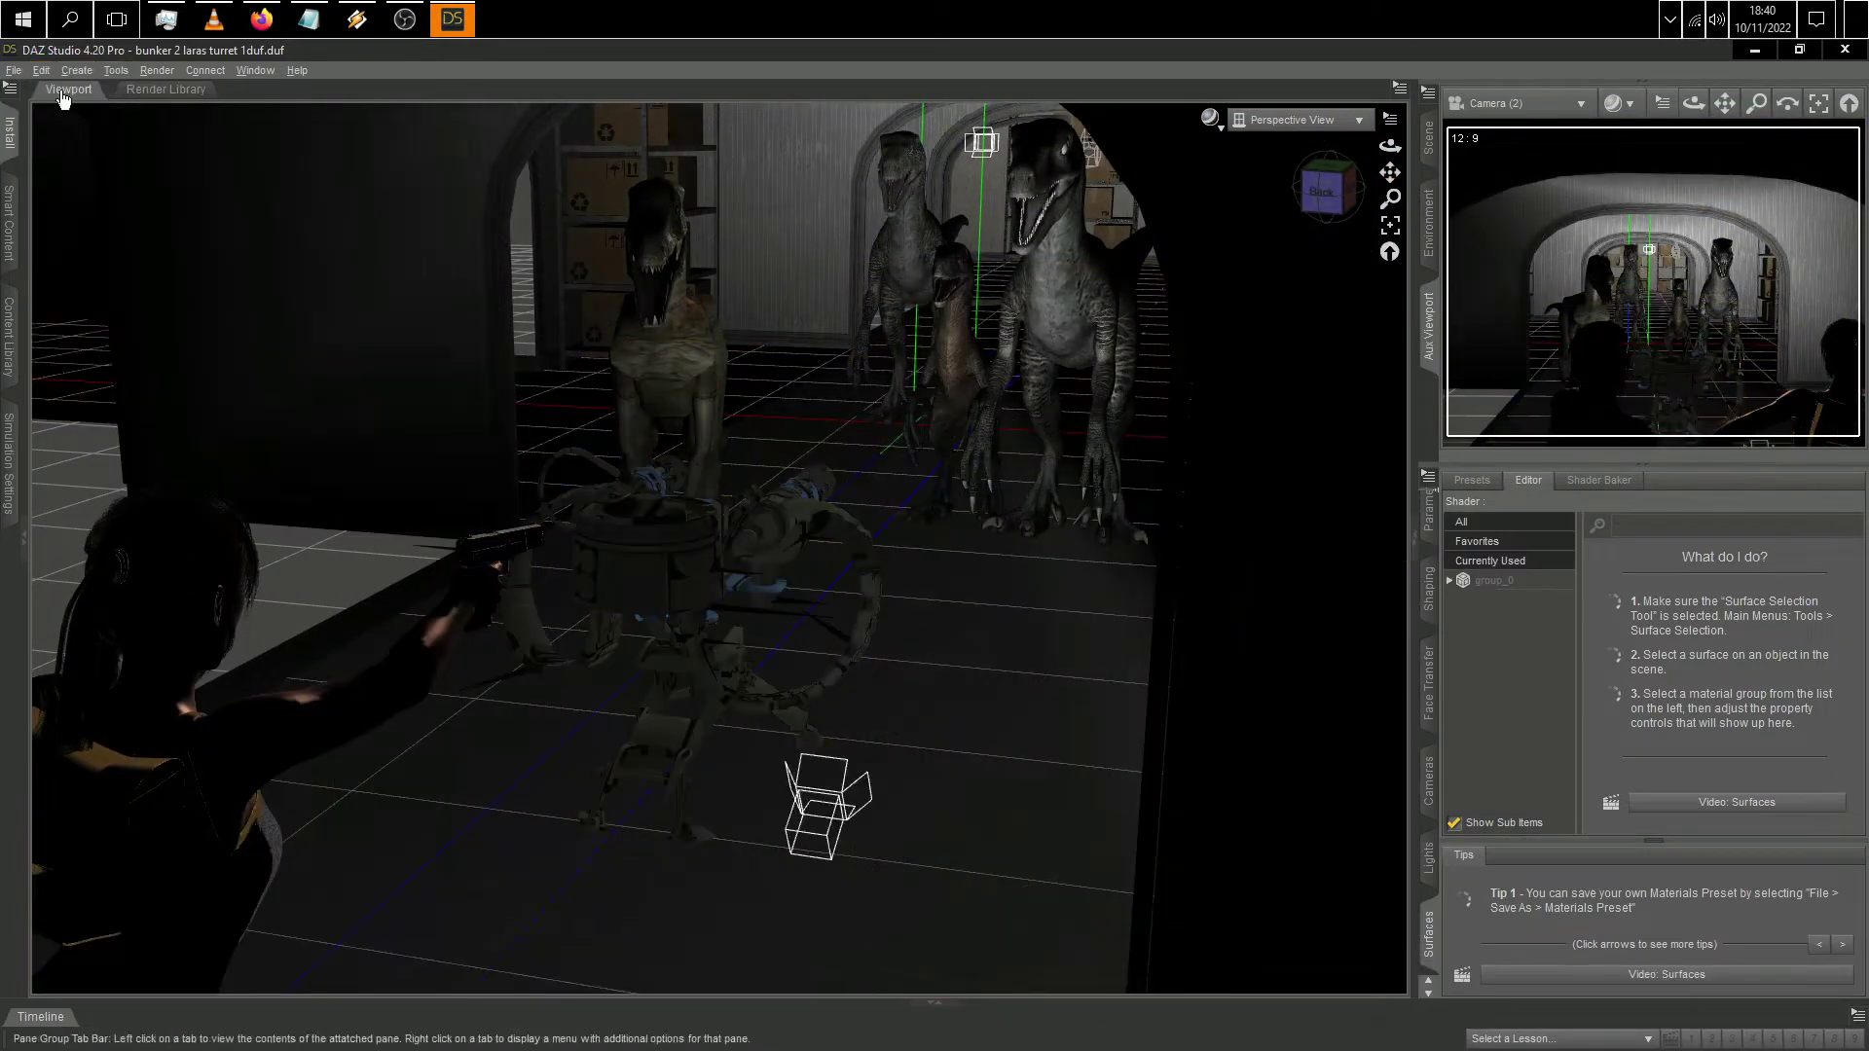
{"action": "left_click", "coordinate": [861, 839]}
{"action": "left_click_drag", "start_coordinate": [877, 822], "coordinate": [557, 779]}
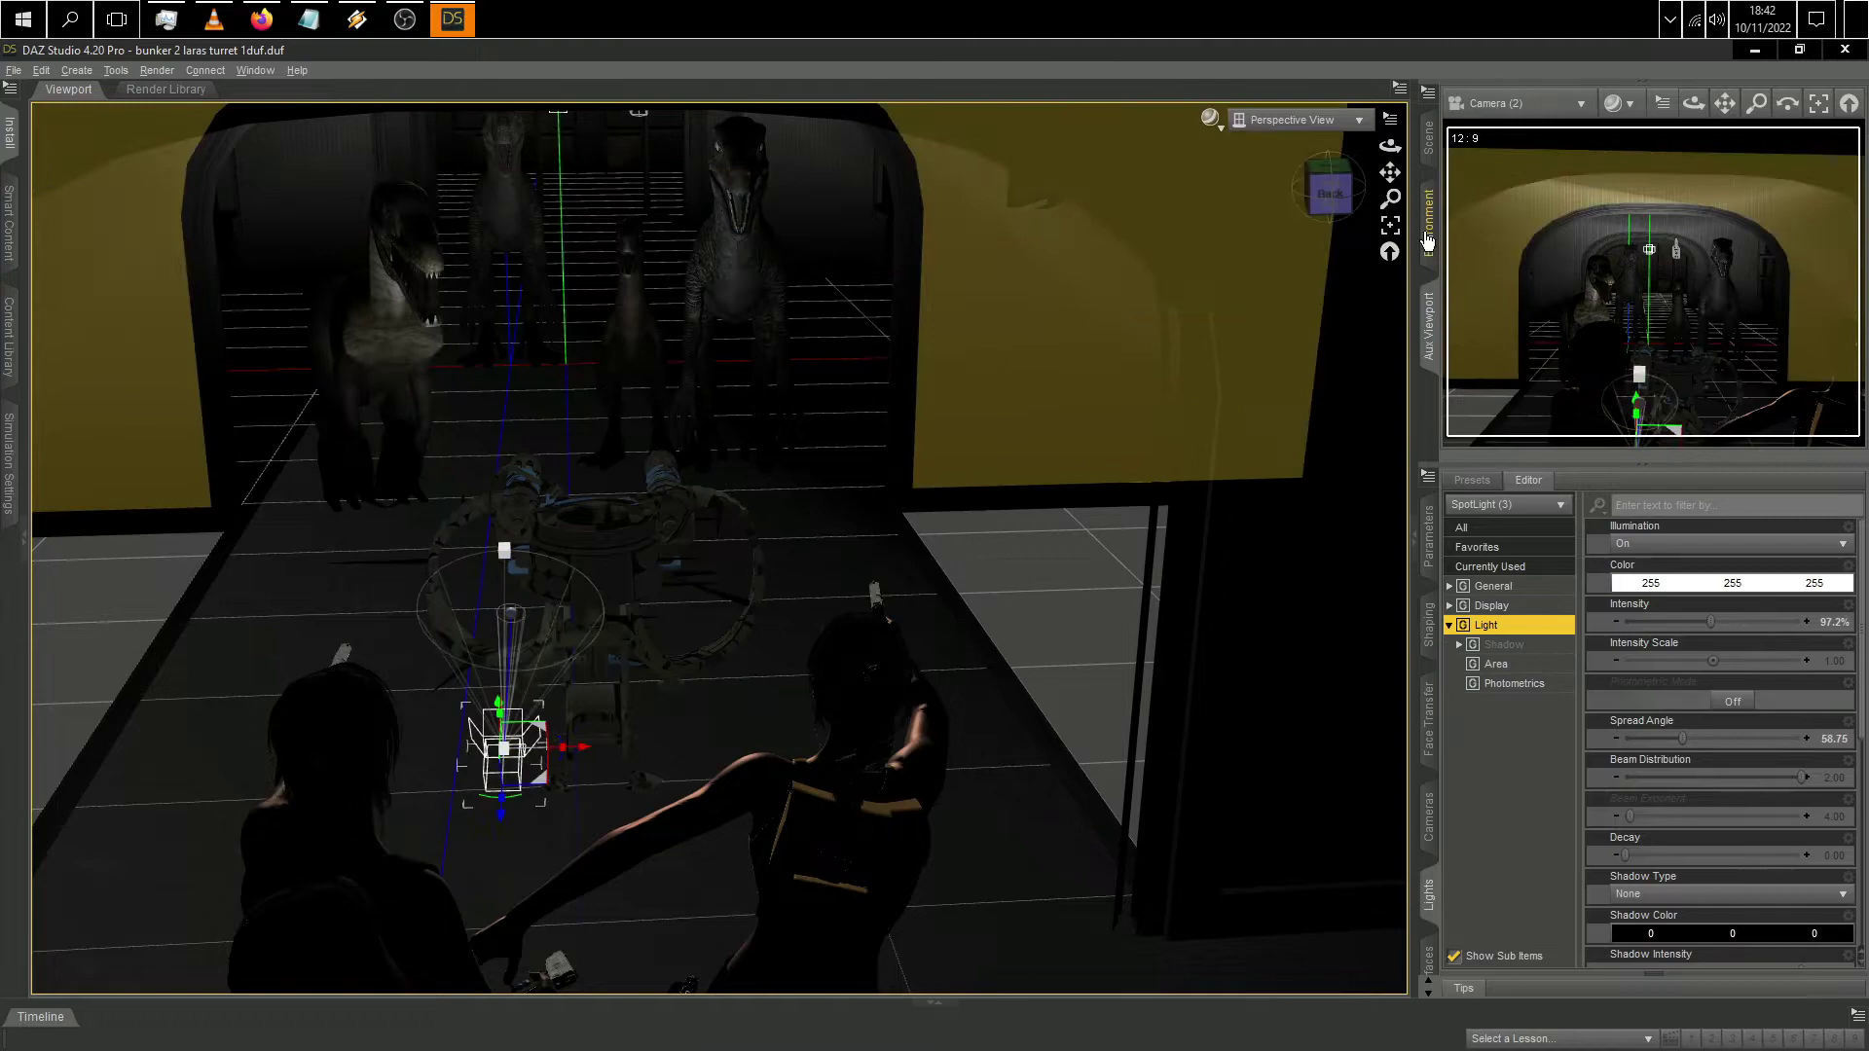
Step: Switch the main view to Camera (2) and create another spotlight with the default options
{"action": "left_click", "coordinate": [1294, 119]}
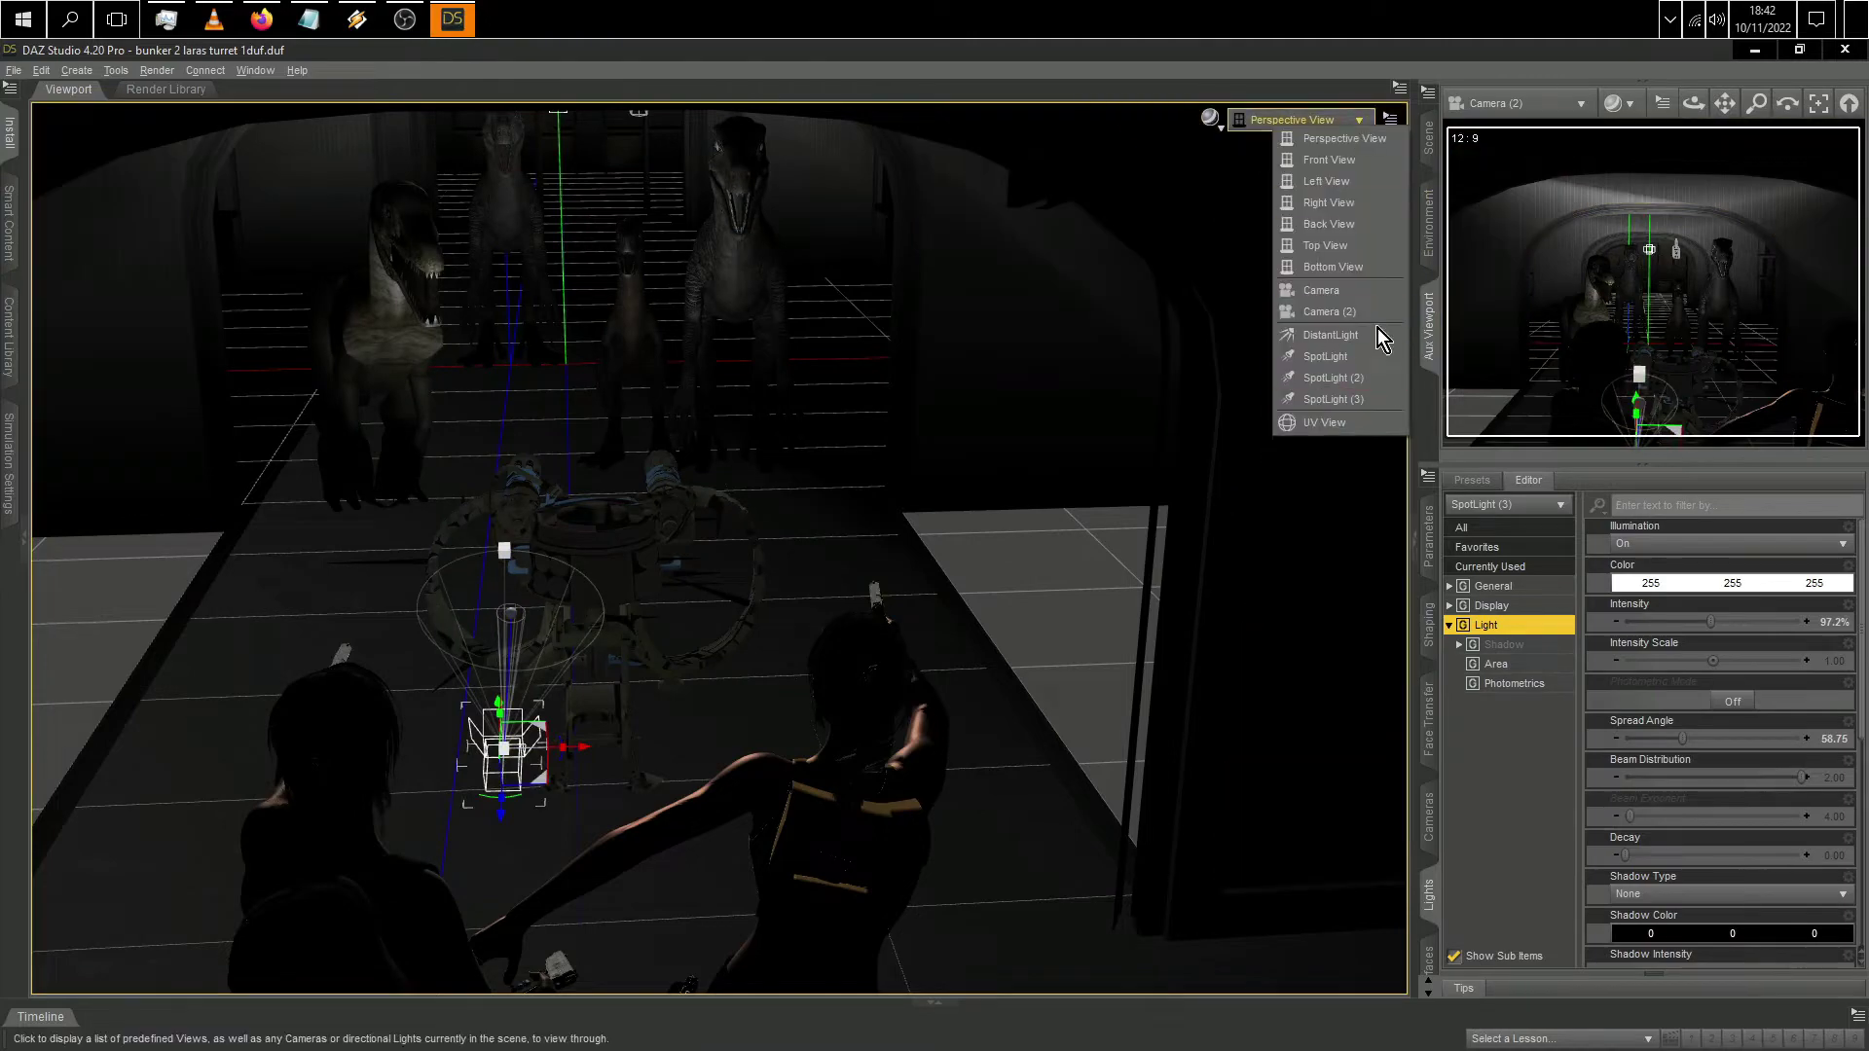
{"action": "left_click", "coordinate": [1304, 156]}
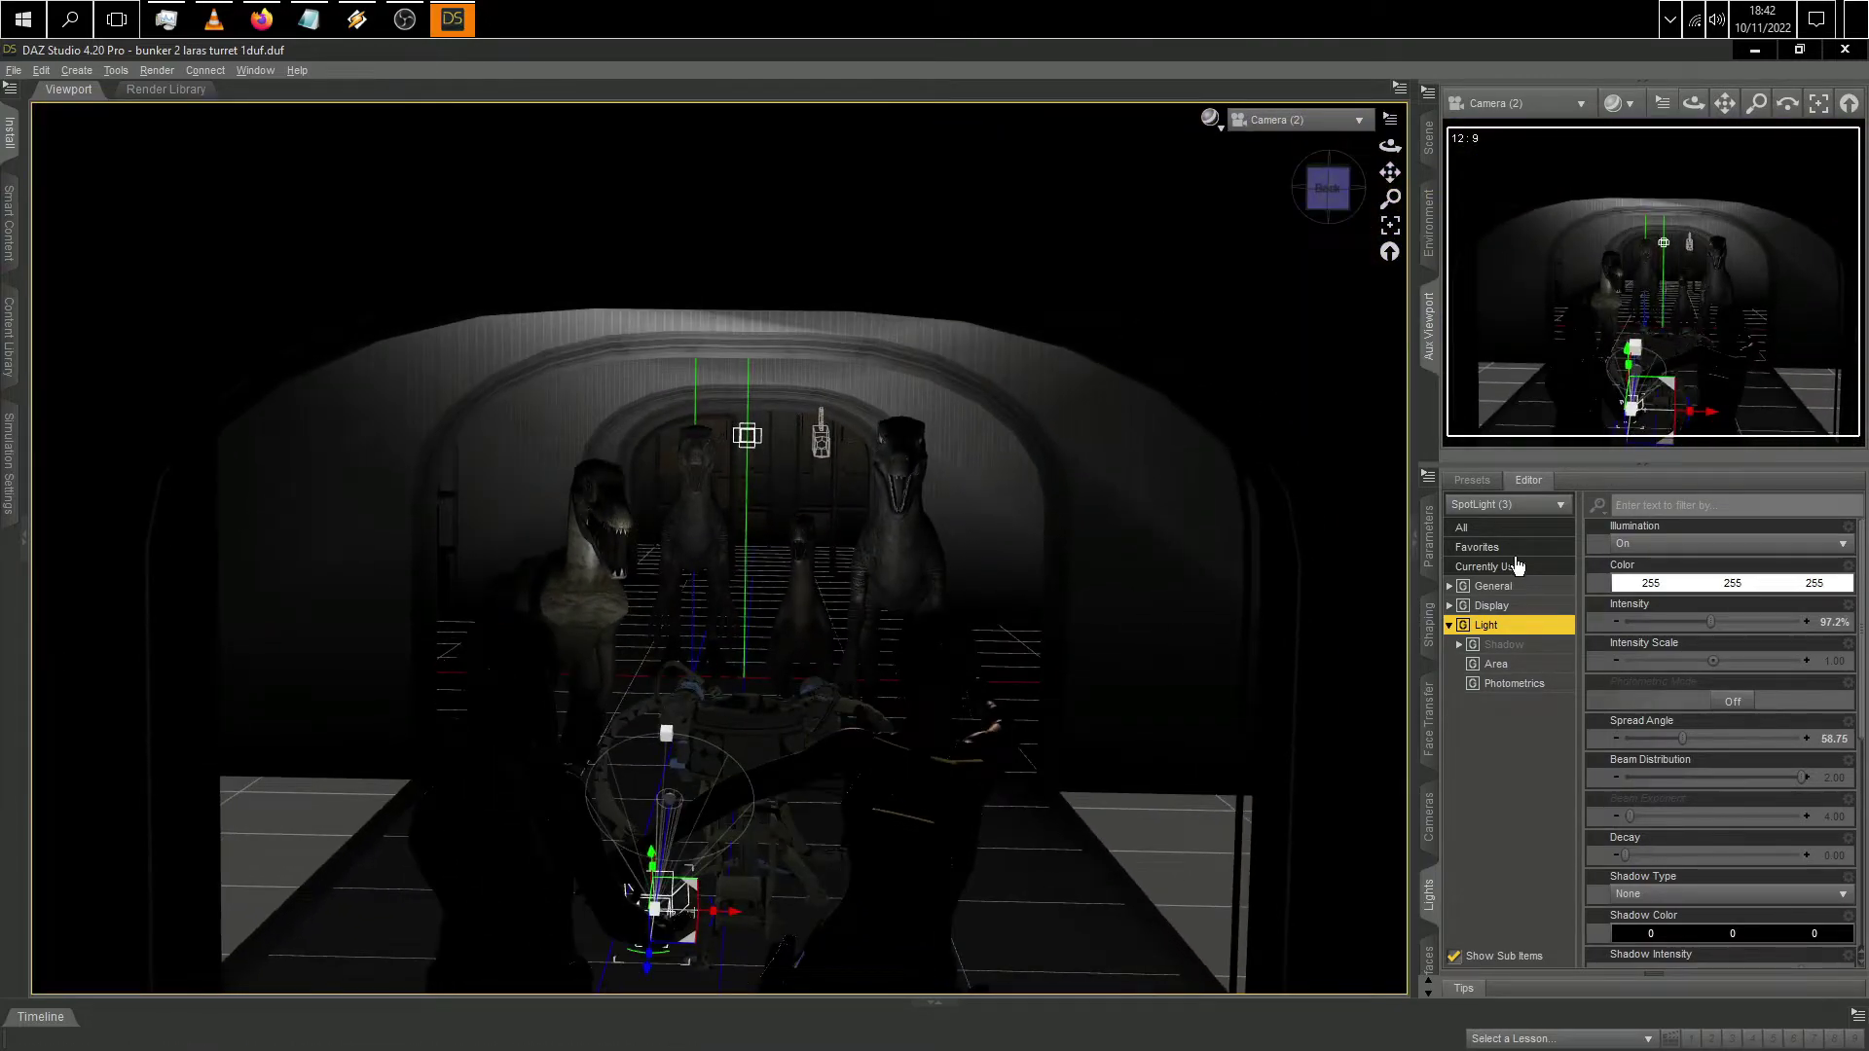
{"action": "left_click", "coordinate": [76, 70]}
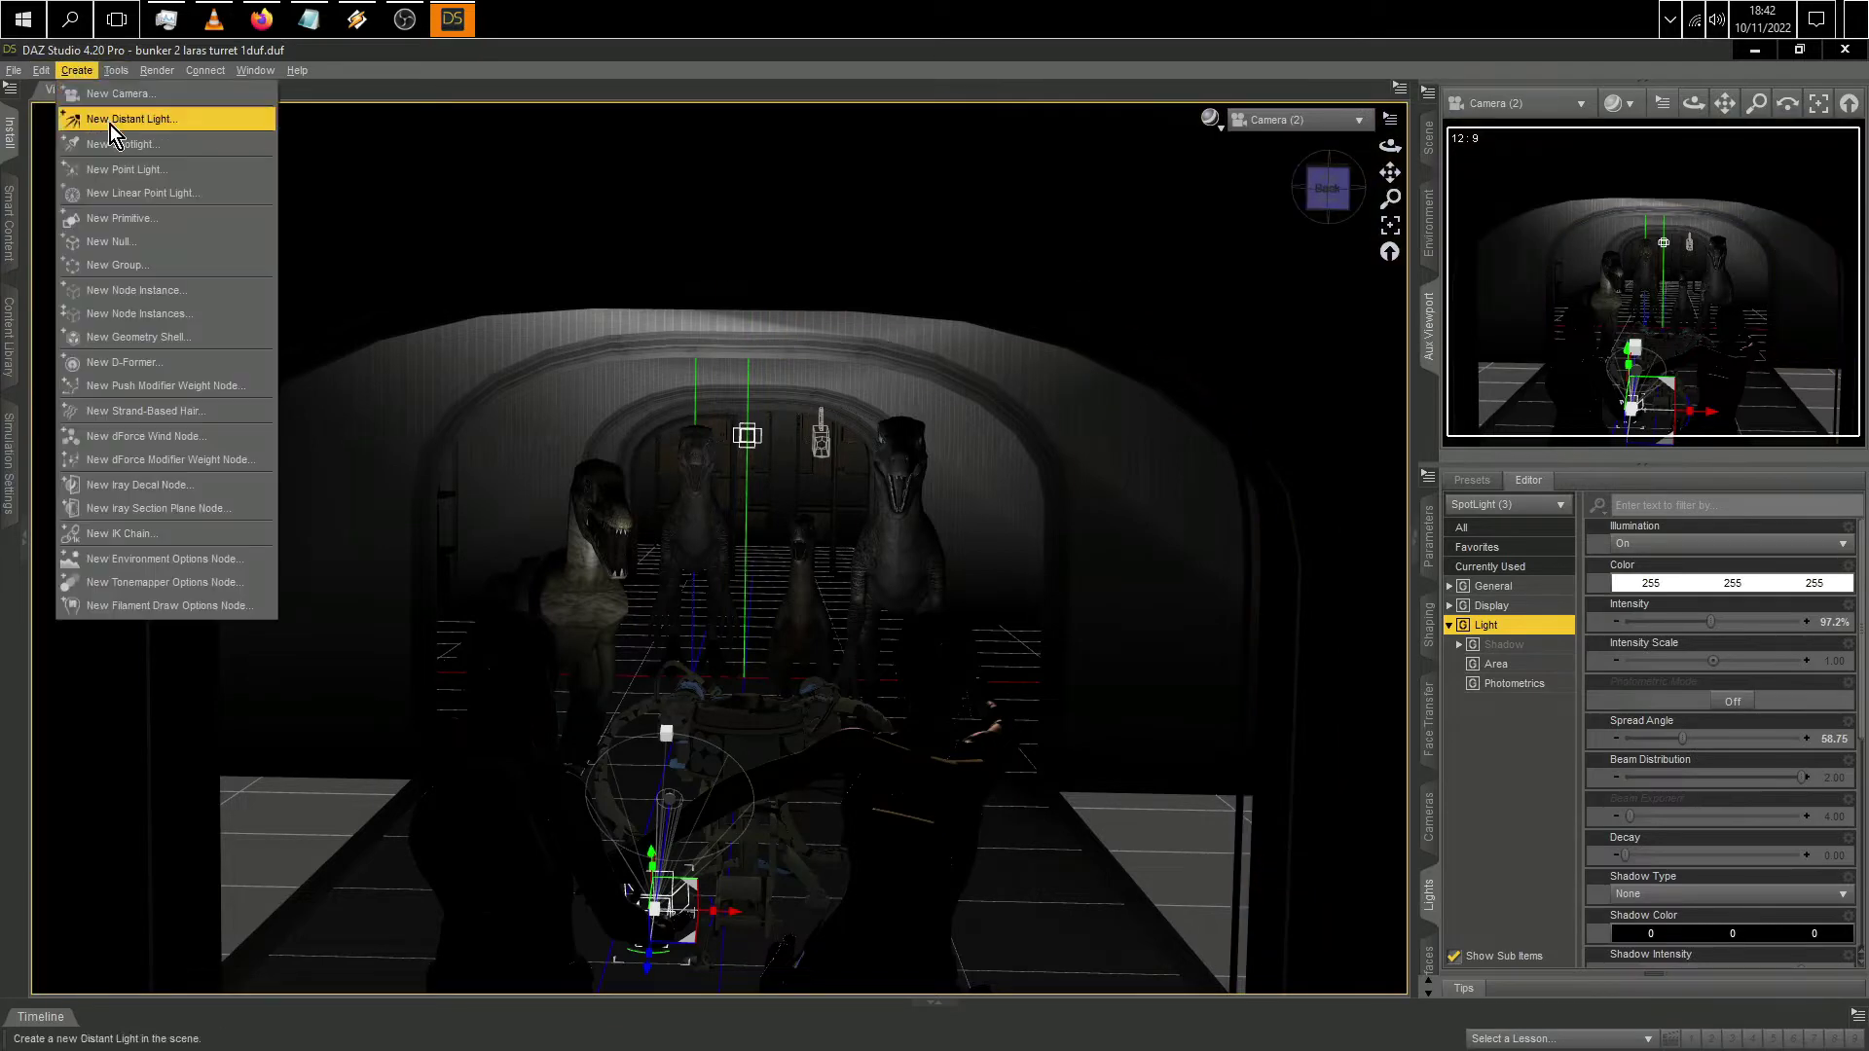
{"action": "left_click", "coordinate": [136, 164]}
{"action": "left_click", "coordinate": [960, 615]}
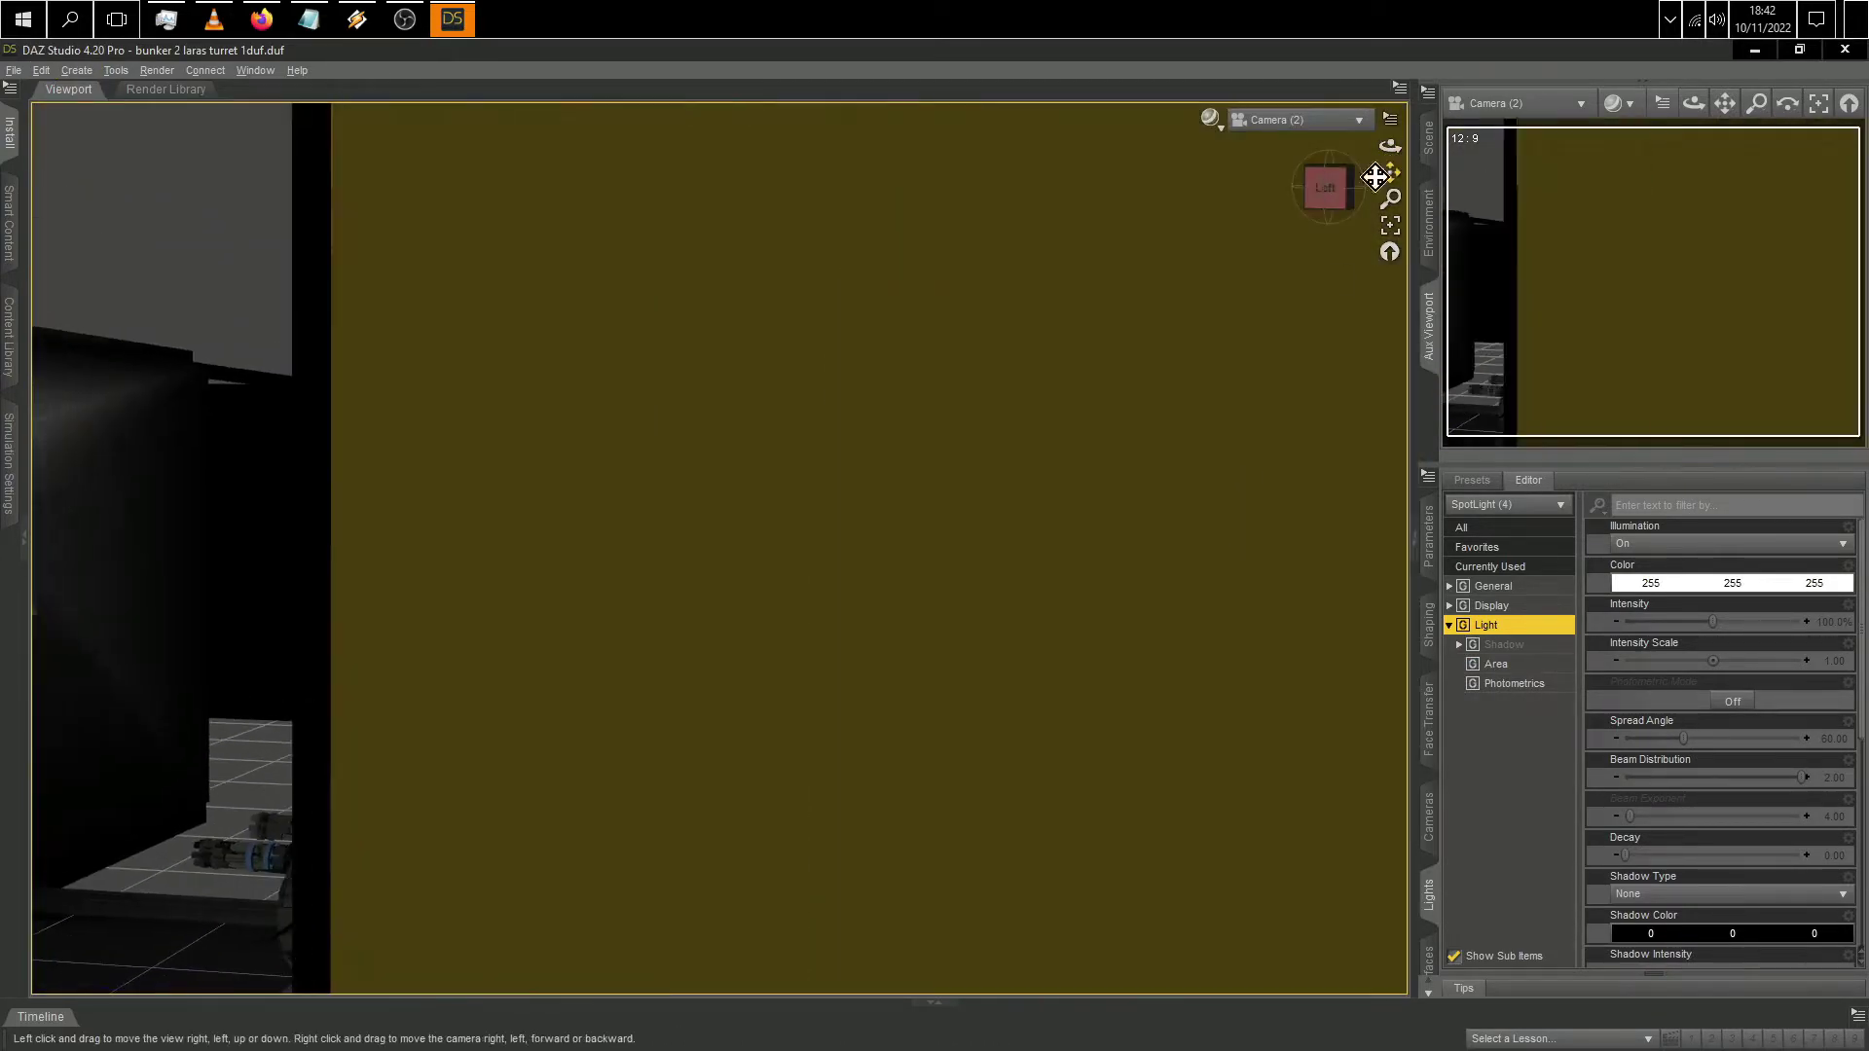
Step: Hide the wall piece instance_71 that blocks the side view of the turret and the two women
{"action": "key", "text": "ctrl+z"}
{"action": "left_click", "coordinate": [1428, 137]}
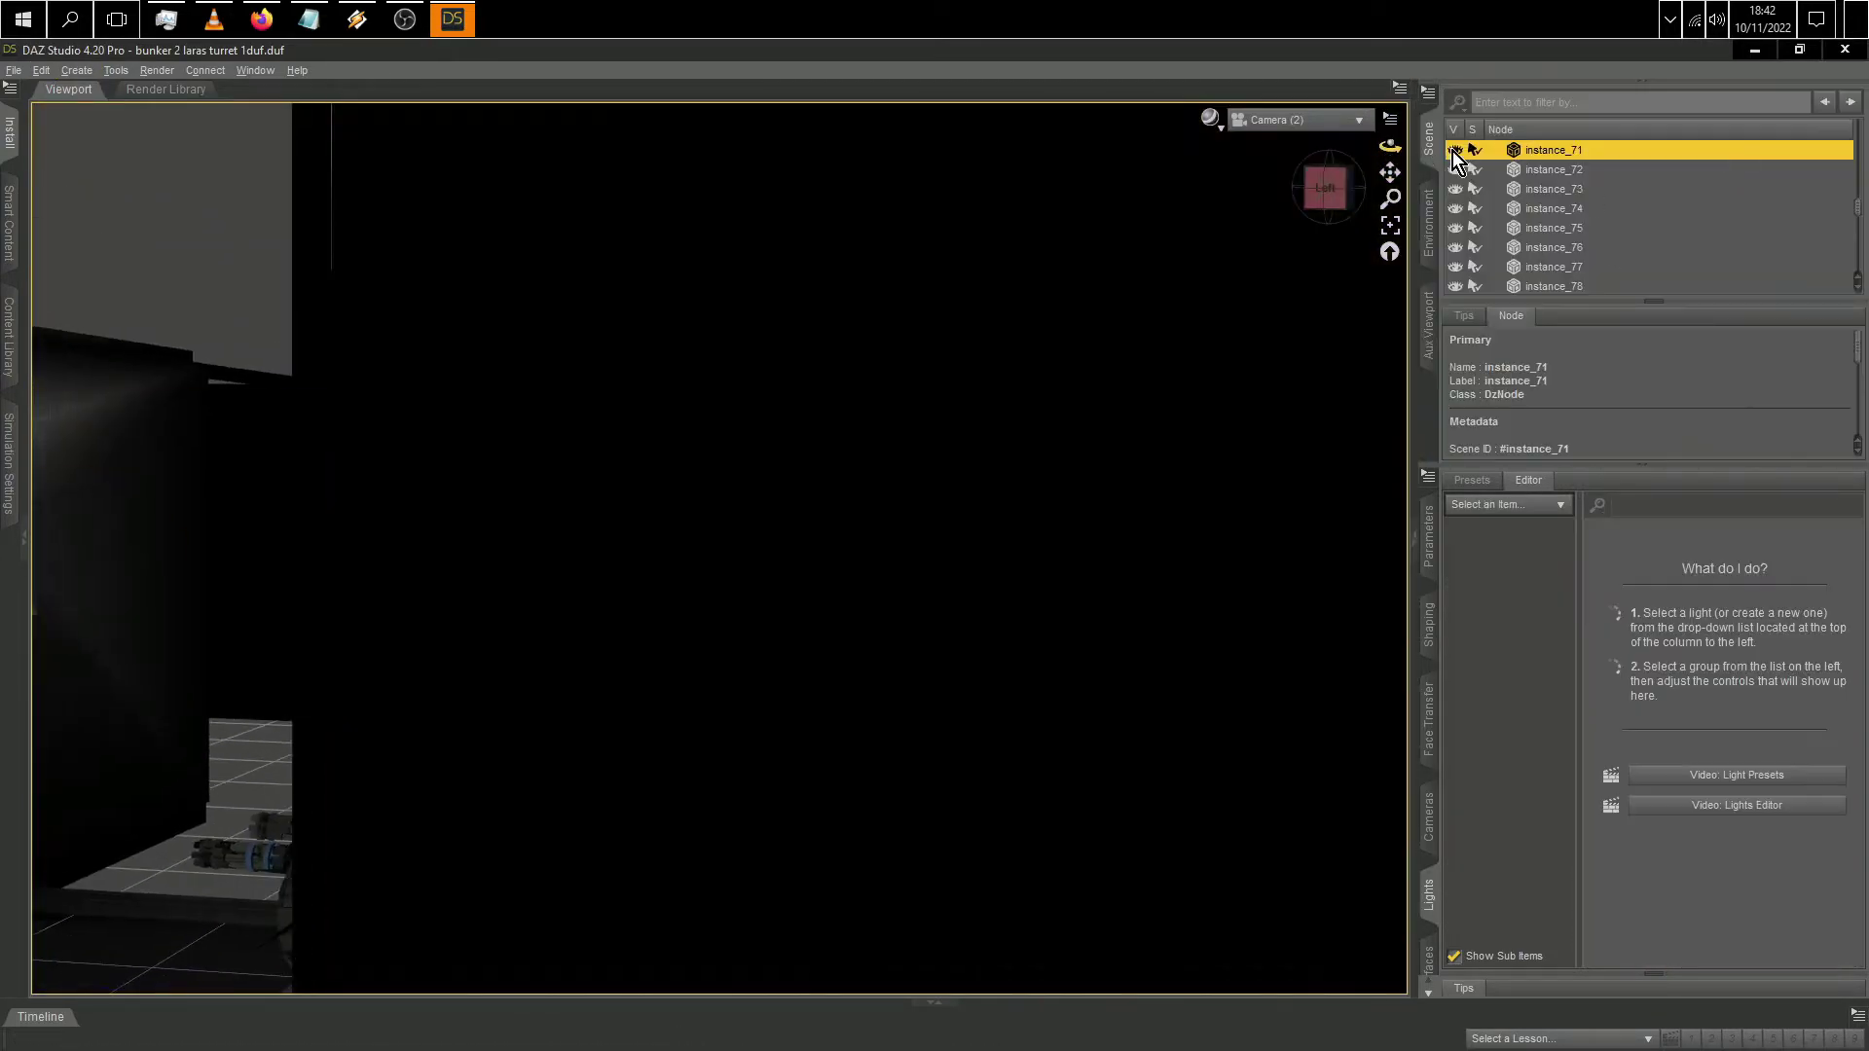
{"action": "key", "text": "ctrl+z"}
{"action": "key", "text": "ctrl+z"}
{"action": "key", "text": "ctrl+z"}
{"action": "key", "text": "ctrl+z"}
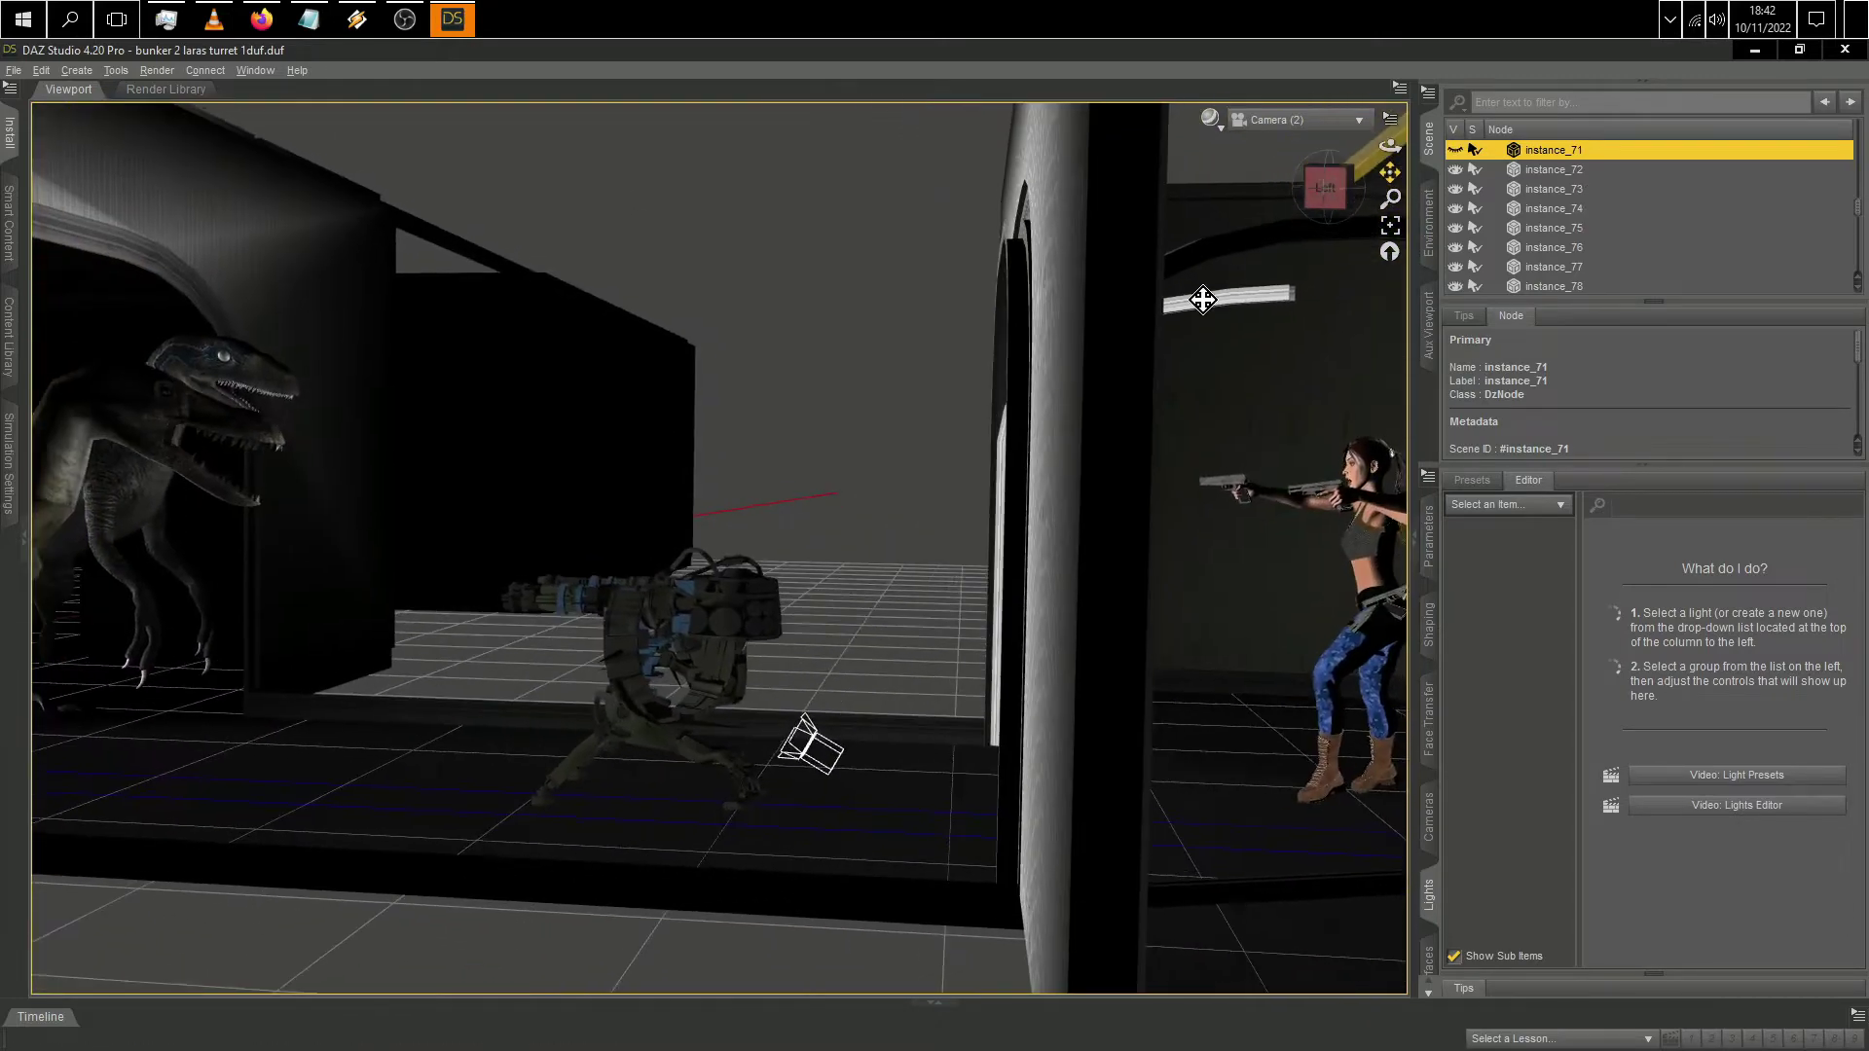
{"action": "key", "text": "ctrl+z"}
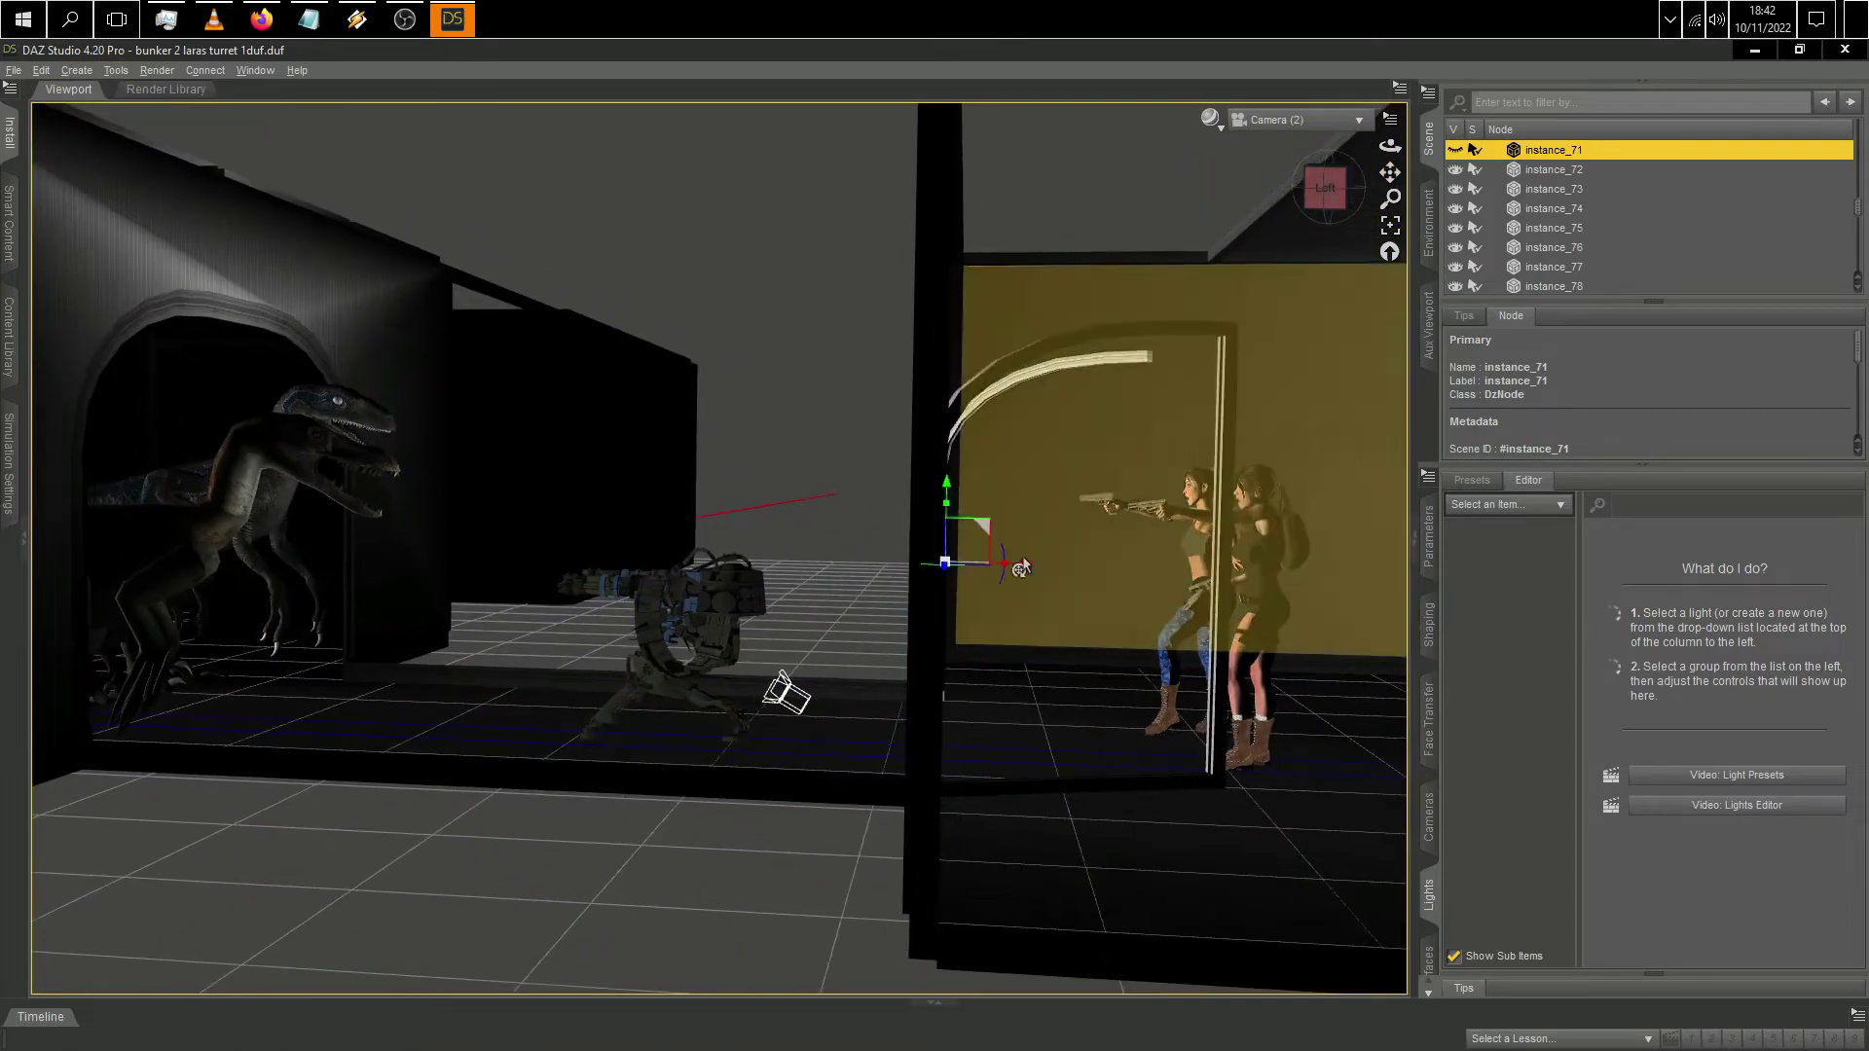
{"action": "key", "text": "ctrl+z"}
{"action": "key", "text": "ctrl+z"}
{"action": "key", "text": "ctrl+z"}
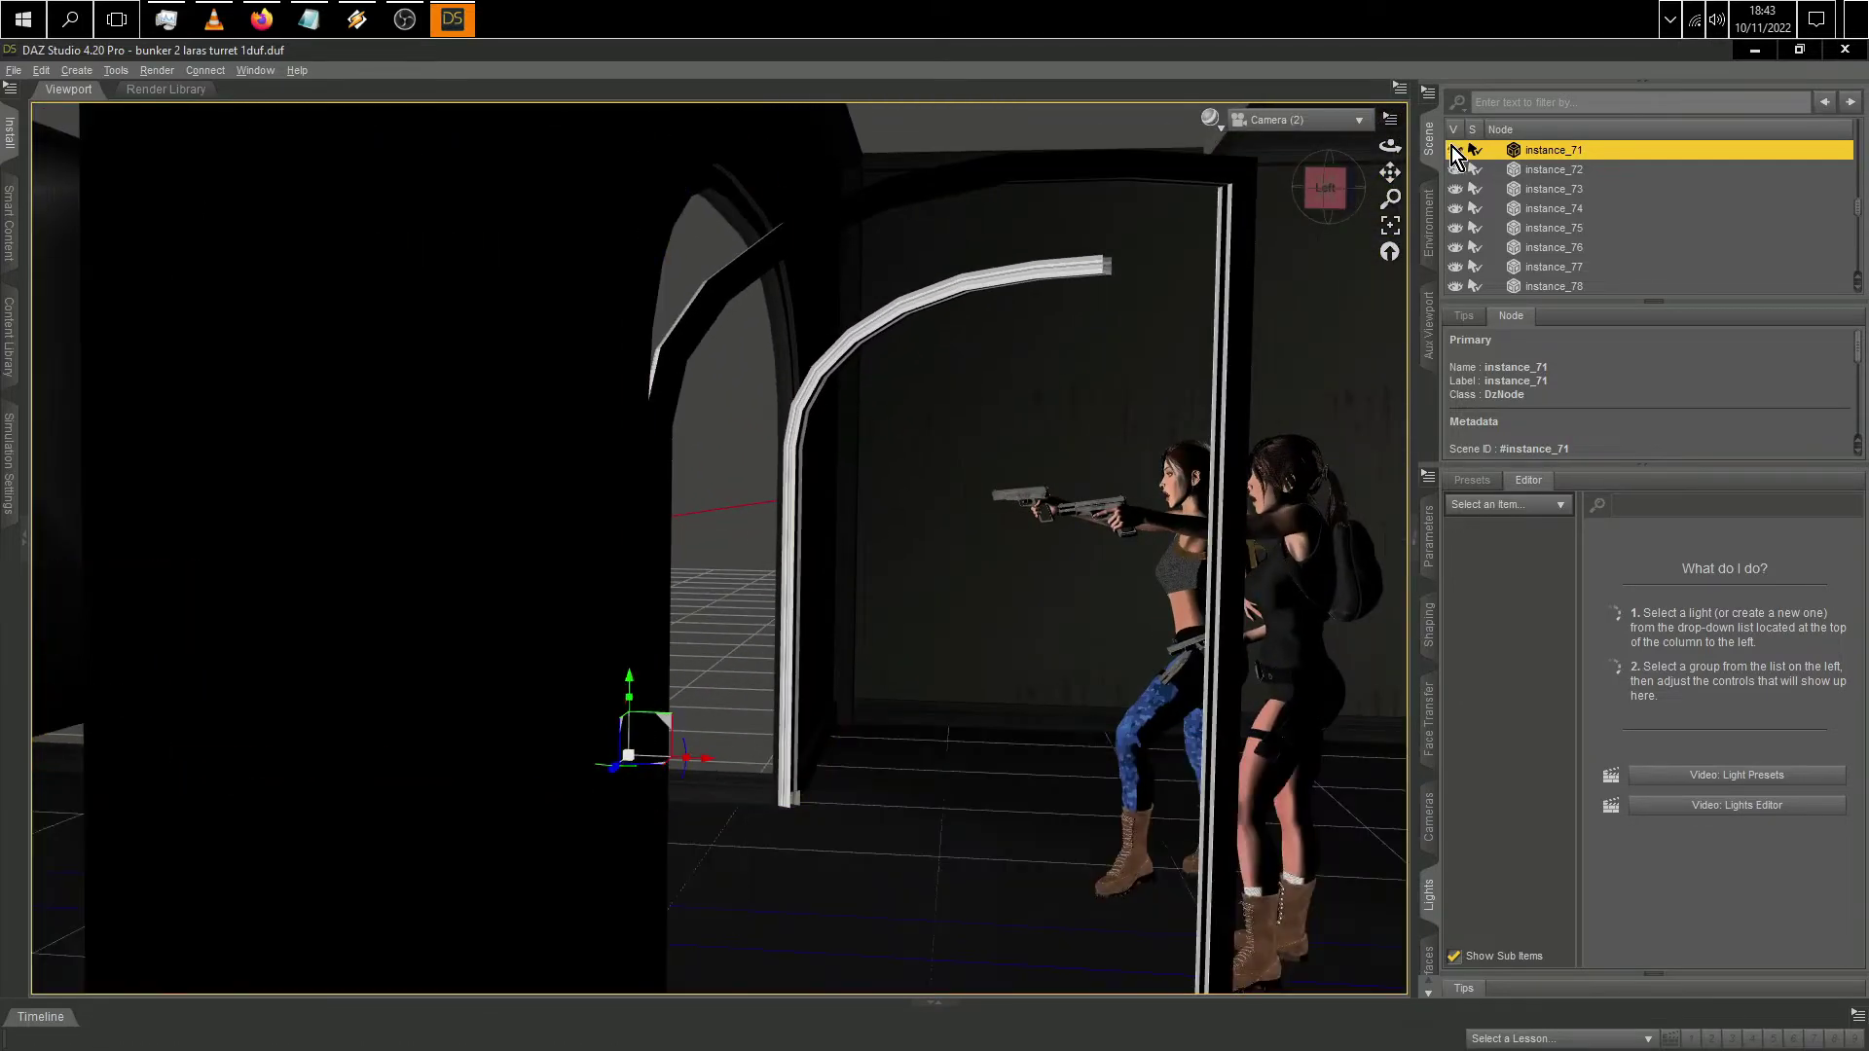
{"action": "left_click", "coordinate": [1453, 150]}
Step: Undo the last camera zoom and the preceding camera moves, returning to a viewpoint behind the two women
{"action": "left_click", "coordinate": [40, 70]}
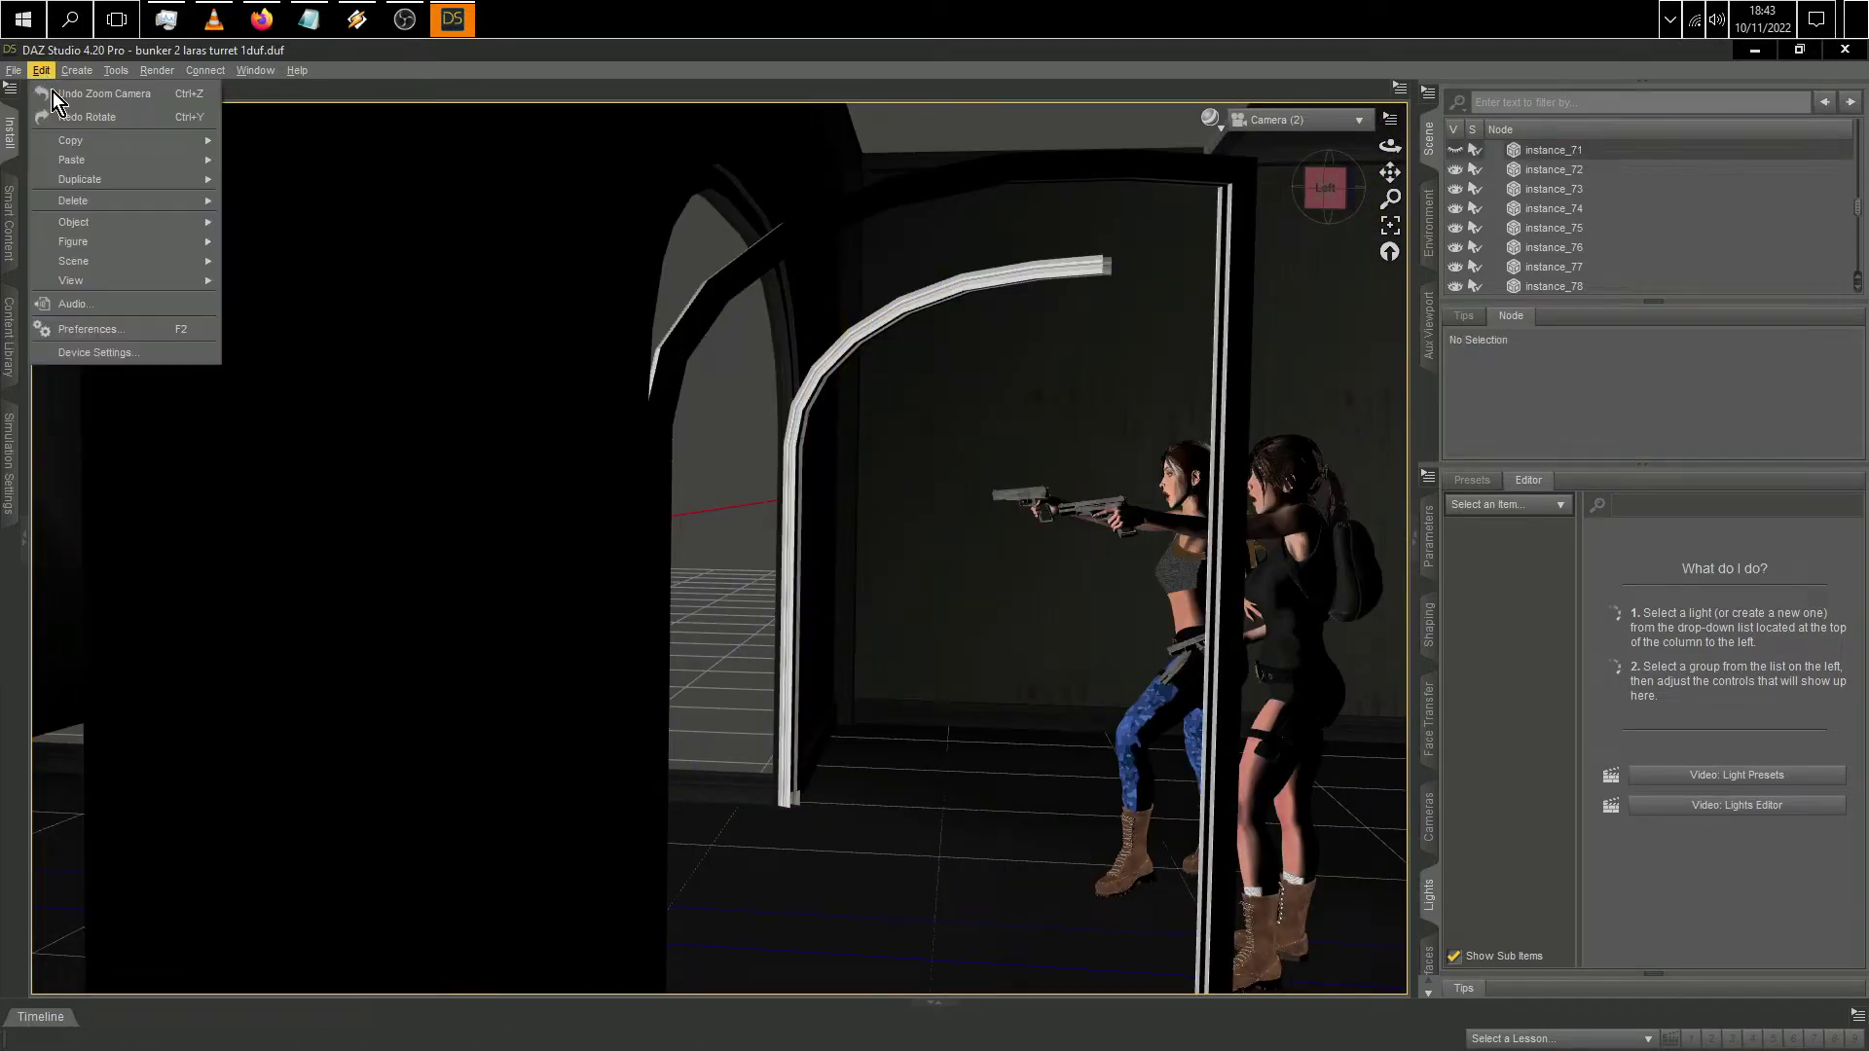
{"action": "left_click", "coordinate": [53, 93]}
{"action": "key", "text": "ctrl+z"}
{"action": "key", "text": "ctrl+z"}
{"action": "key", "text": "ctrl+z"}
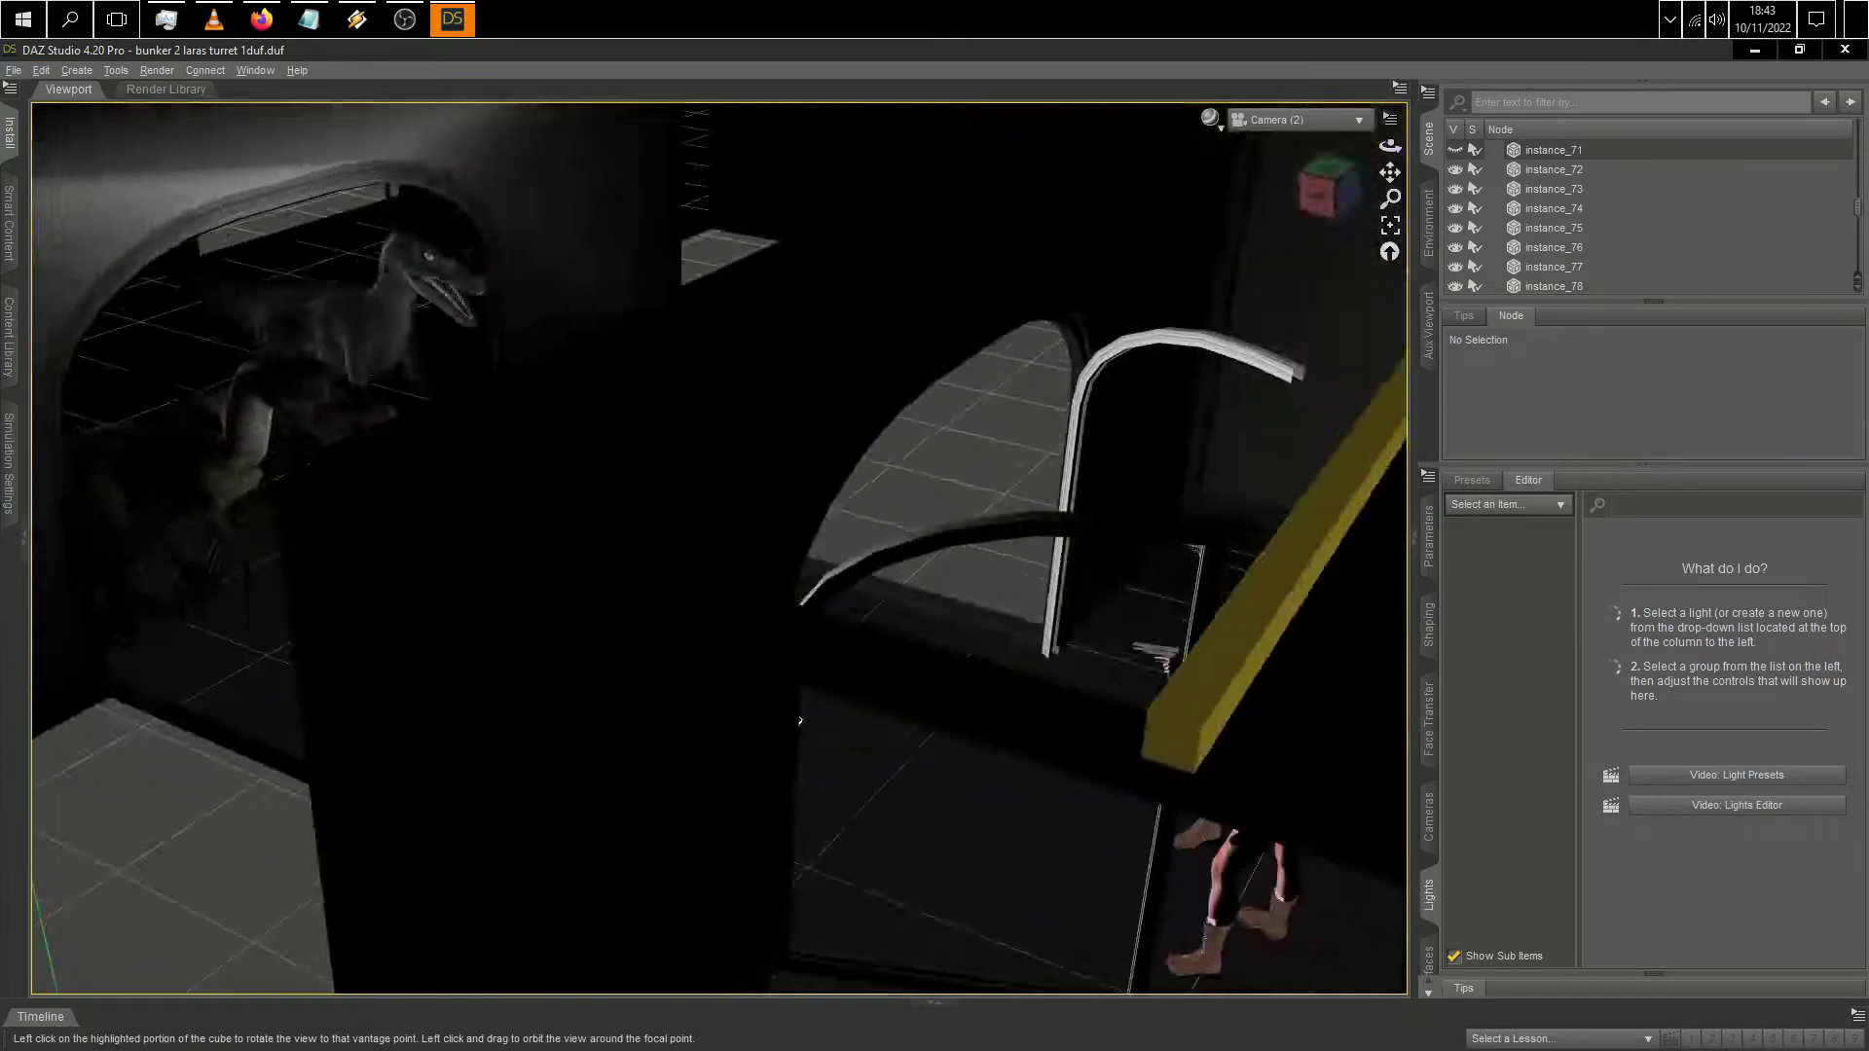
{"action": "key", "text": "ctrl+z"}
{"action": "key", "text": "ctrl+z"}
{"action": "key", "text": "ctrl+z"}
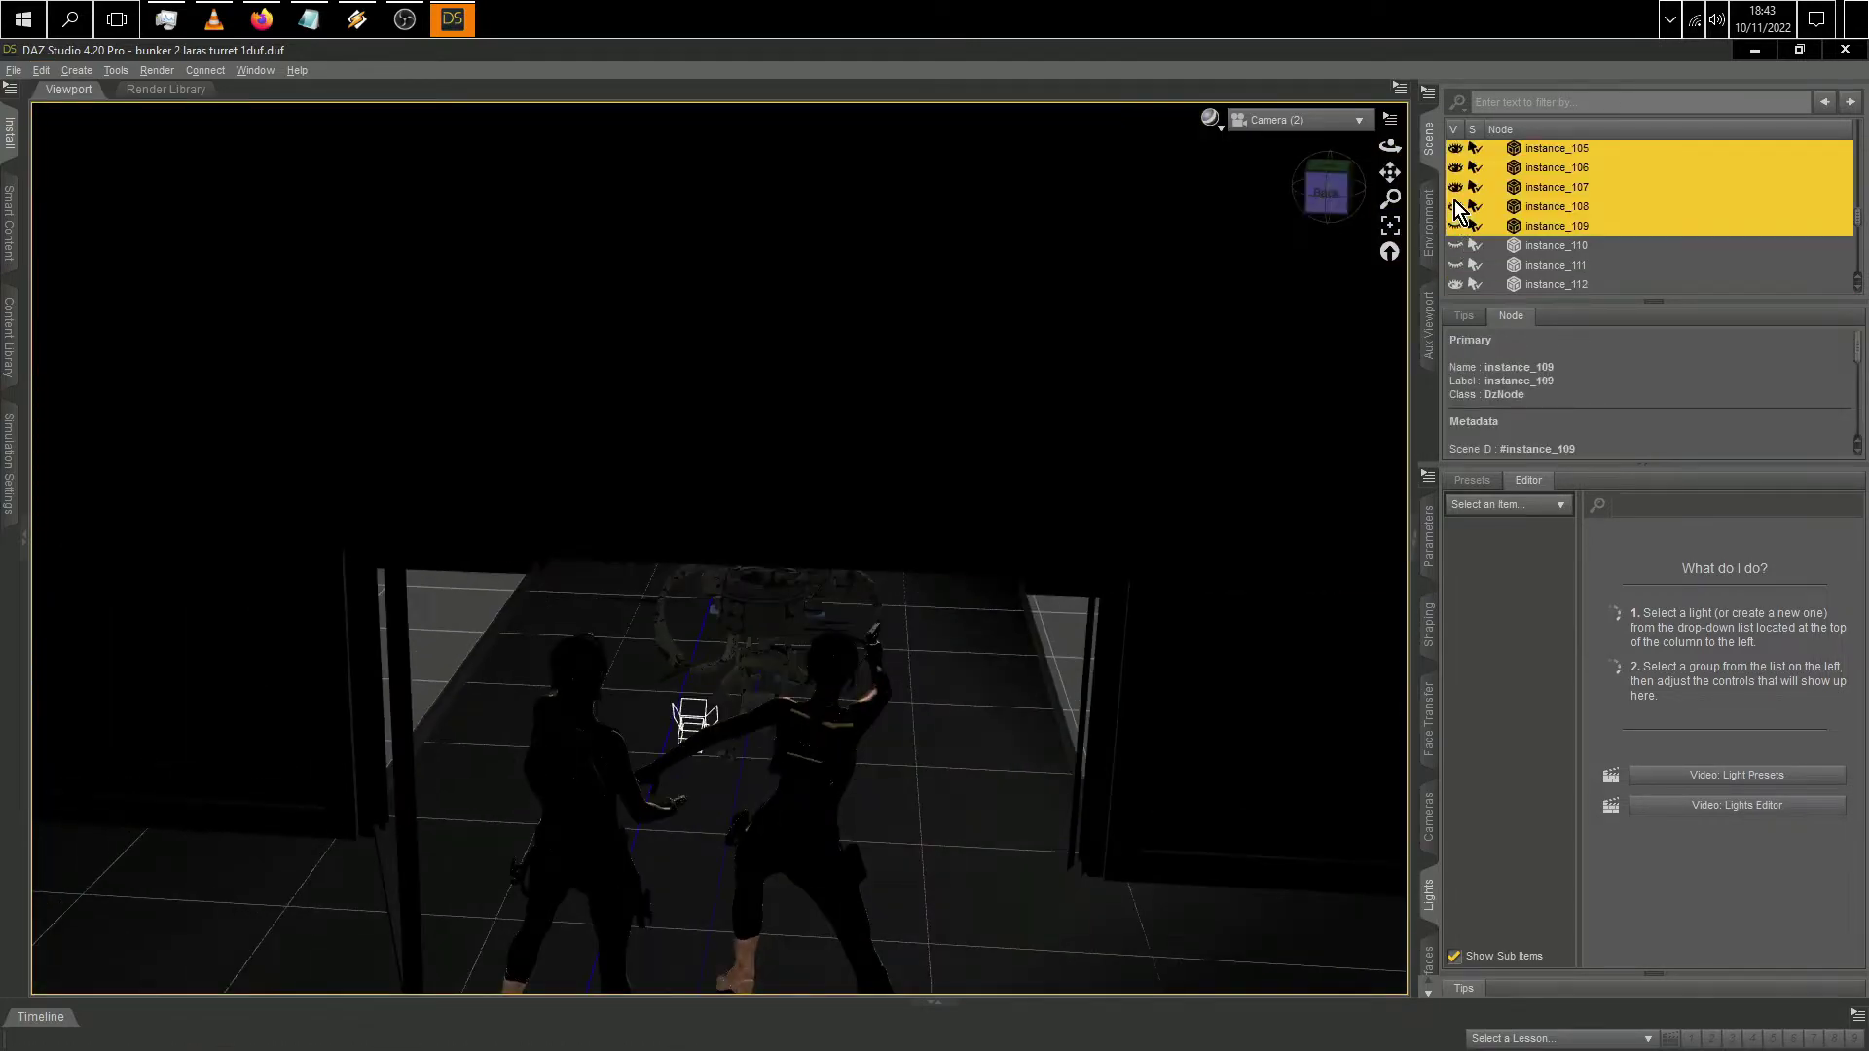
Step: Hide the wall pieces, including instance_66, that block the view from the two women to the raptors
{"action": "key", "text": "ctrl+z"}
{"action": "key", "text": "ctrl+z"}
{"action": "key", "text": "ctrl+z"}
{"action": "key", "text": "ctrl+z"}
{"action": "key", "text": "ctrl+z"}
{"action": "key", "text": "ctrl+z"}
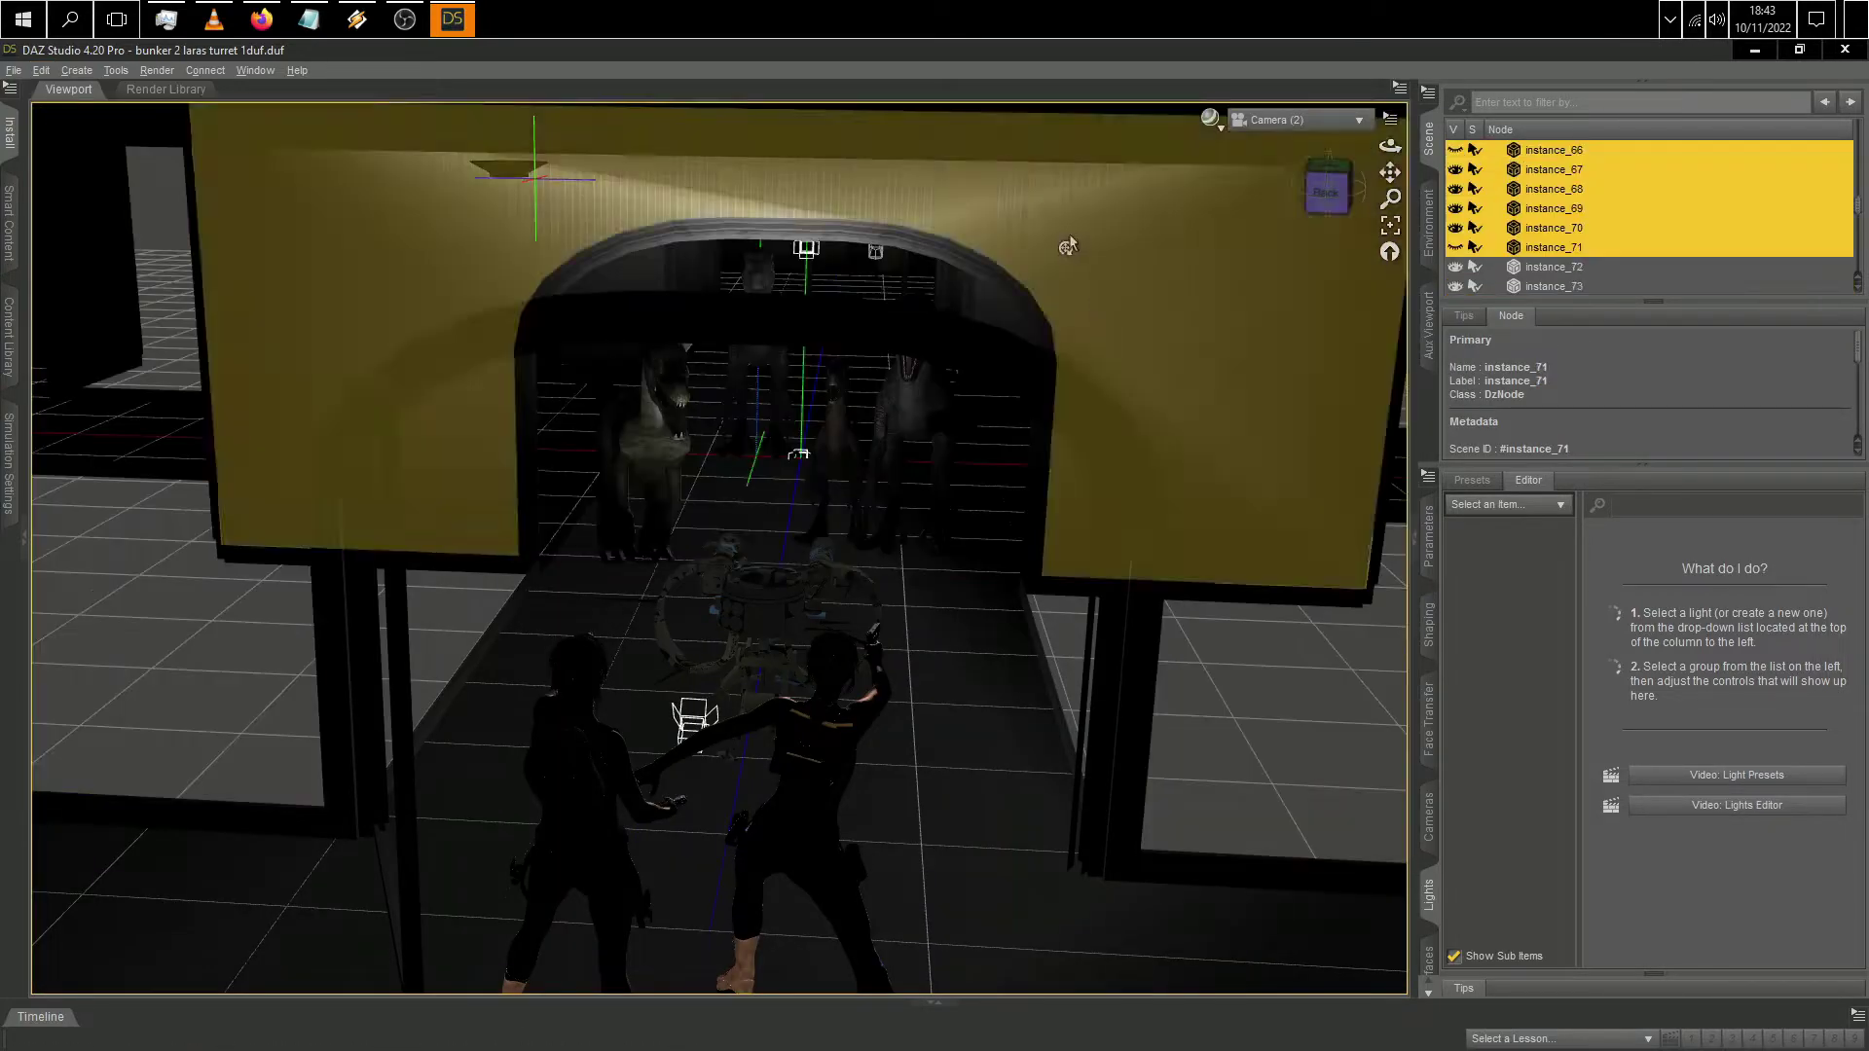
Step: Hide the archway wall instance_70 in front of the raptors and adjust the height of SpotLight (4)
{"action": "key", "text": "ctrl+z"}
{"action": "key", "text": "ctrl+z"}
{"action": "key", "text": "ctrl+z"}
{"action": "key", "text": "ctrl+z"}
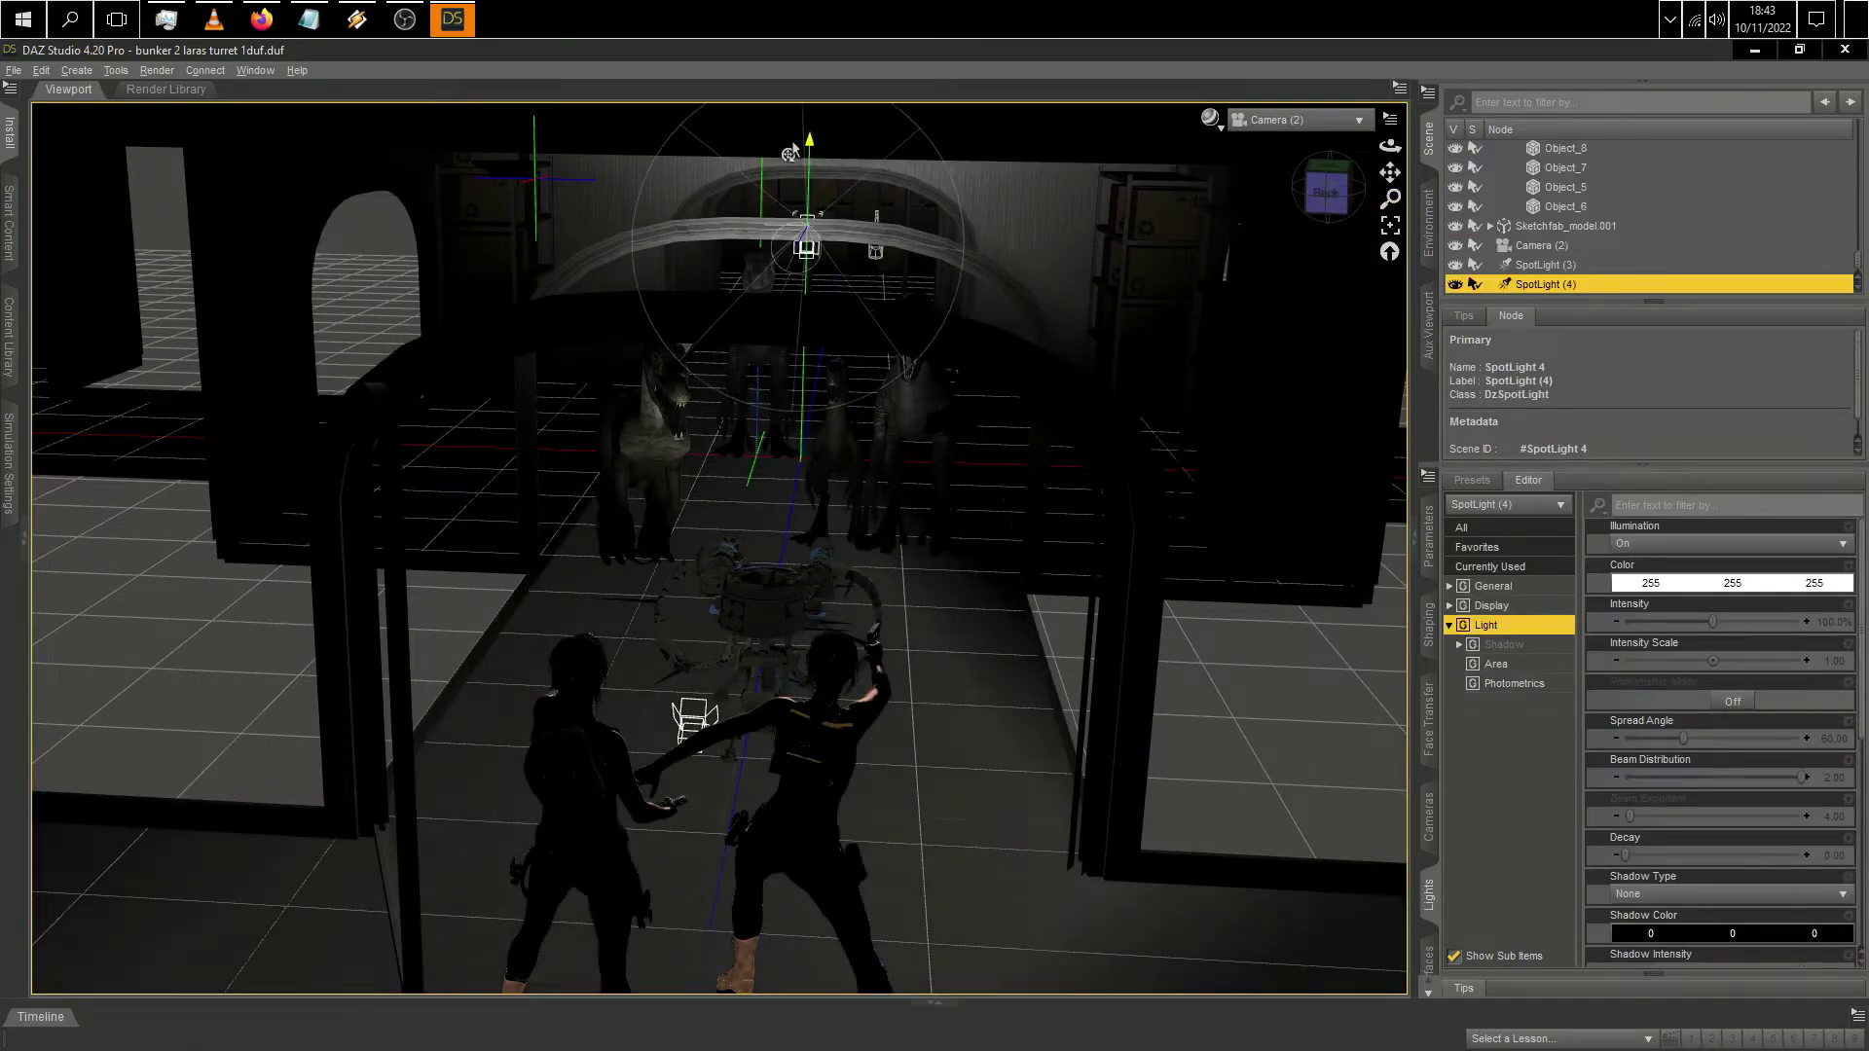
{"action": "key", "text": "ctrl+z"}
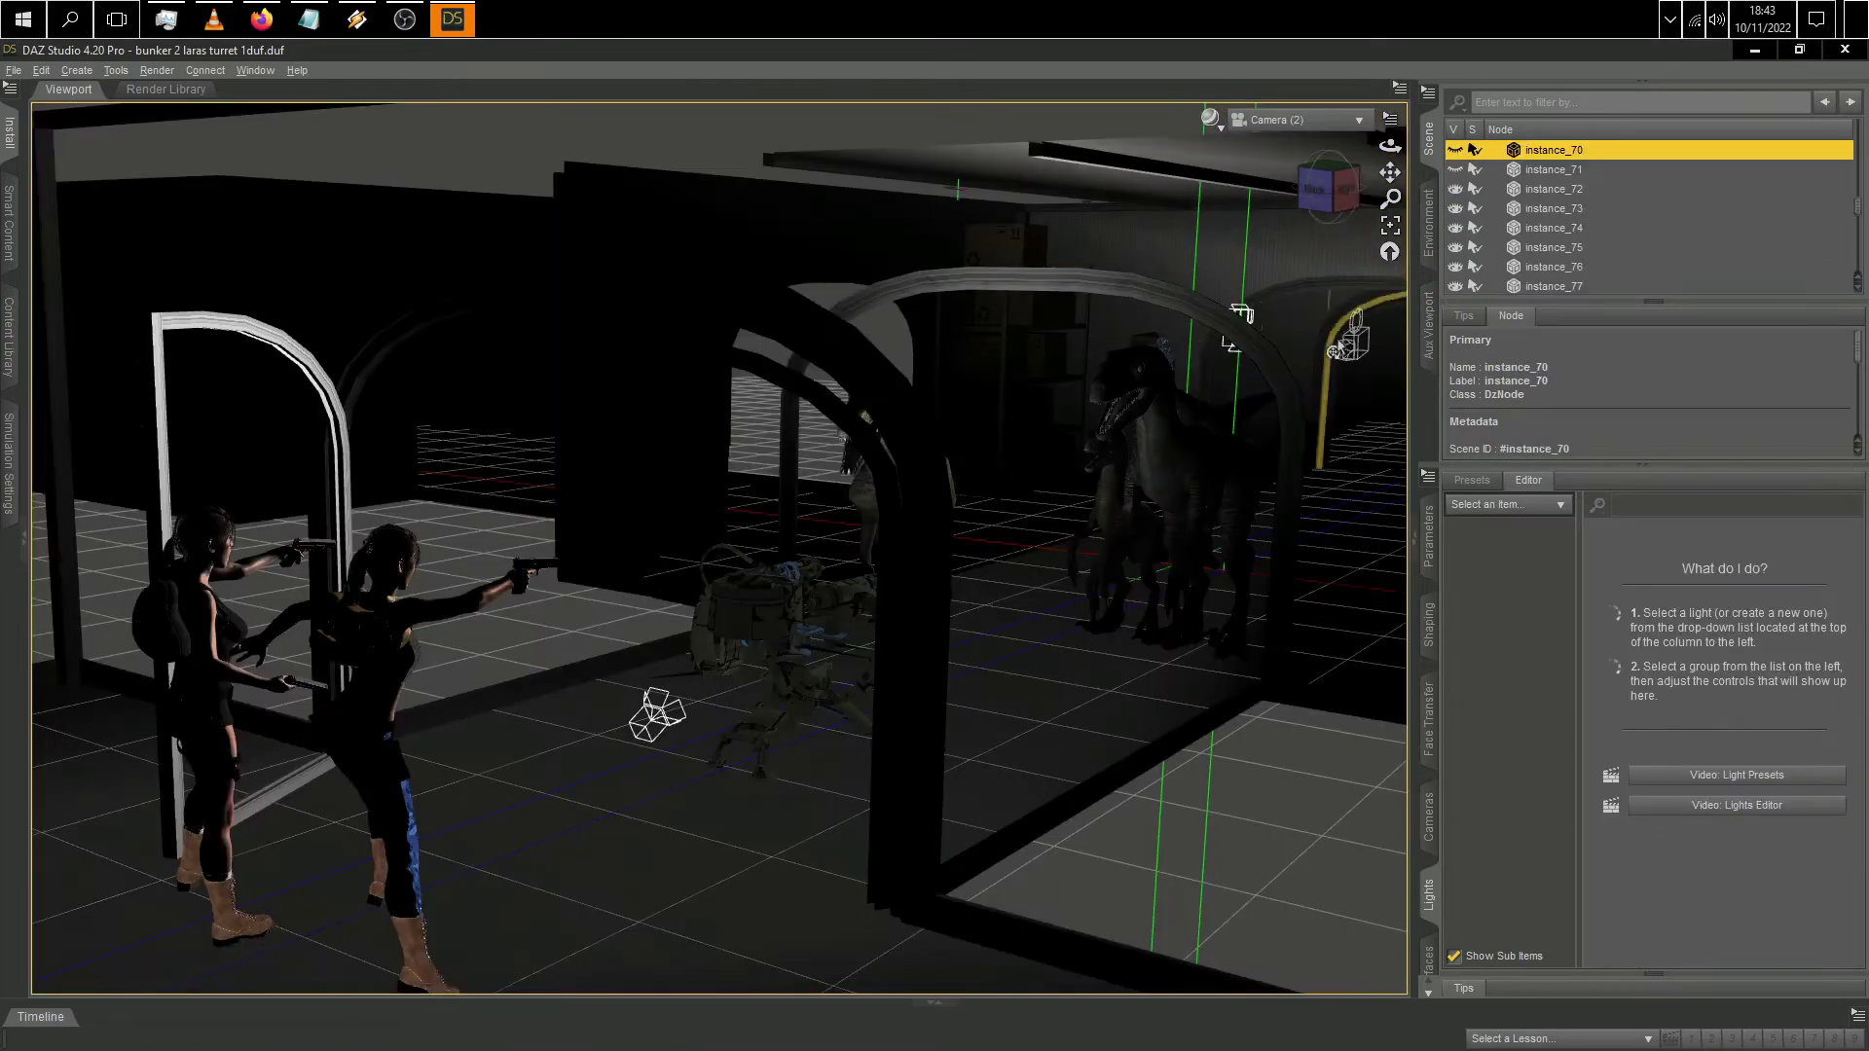
Step: Move SpotLight (2) from beside the raptors' archway to just above and behind the two women
{"action": "key", "text": "ctrl+z"}
{"action": "key", "text": "ctrl+z"}
{"action": "key", "text": "ctrl+z"}
{"action": "key", "text": "ctrl+z"}
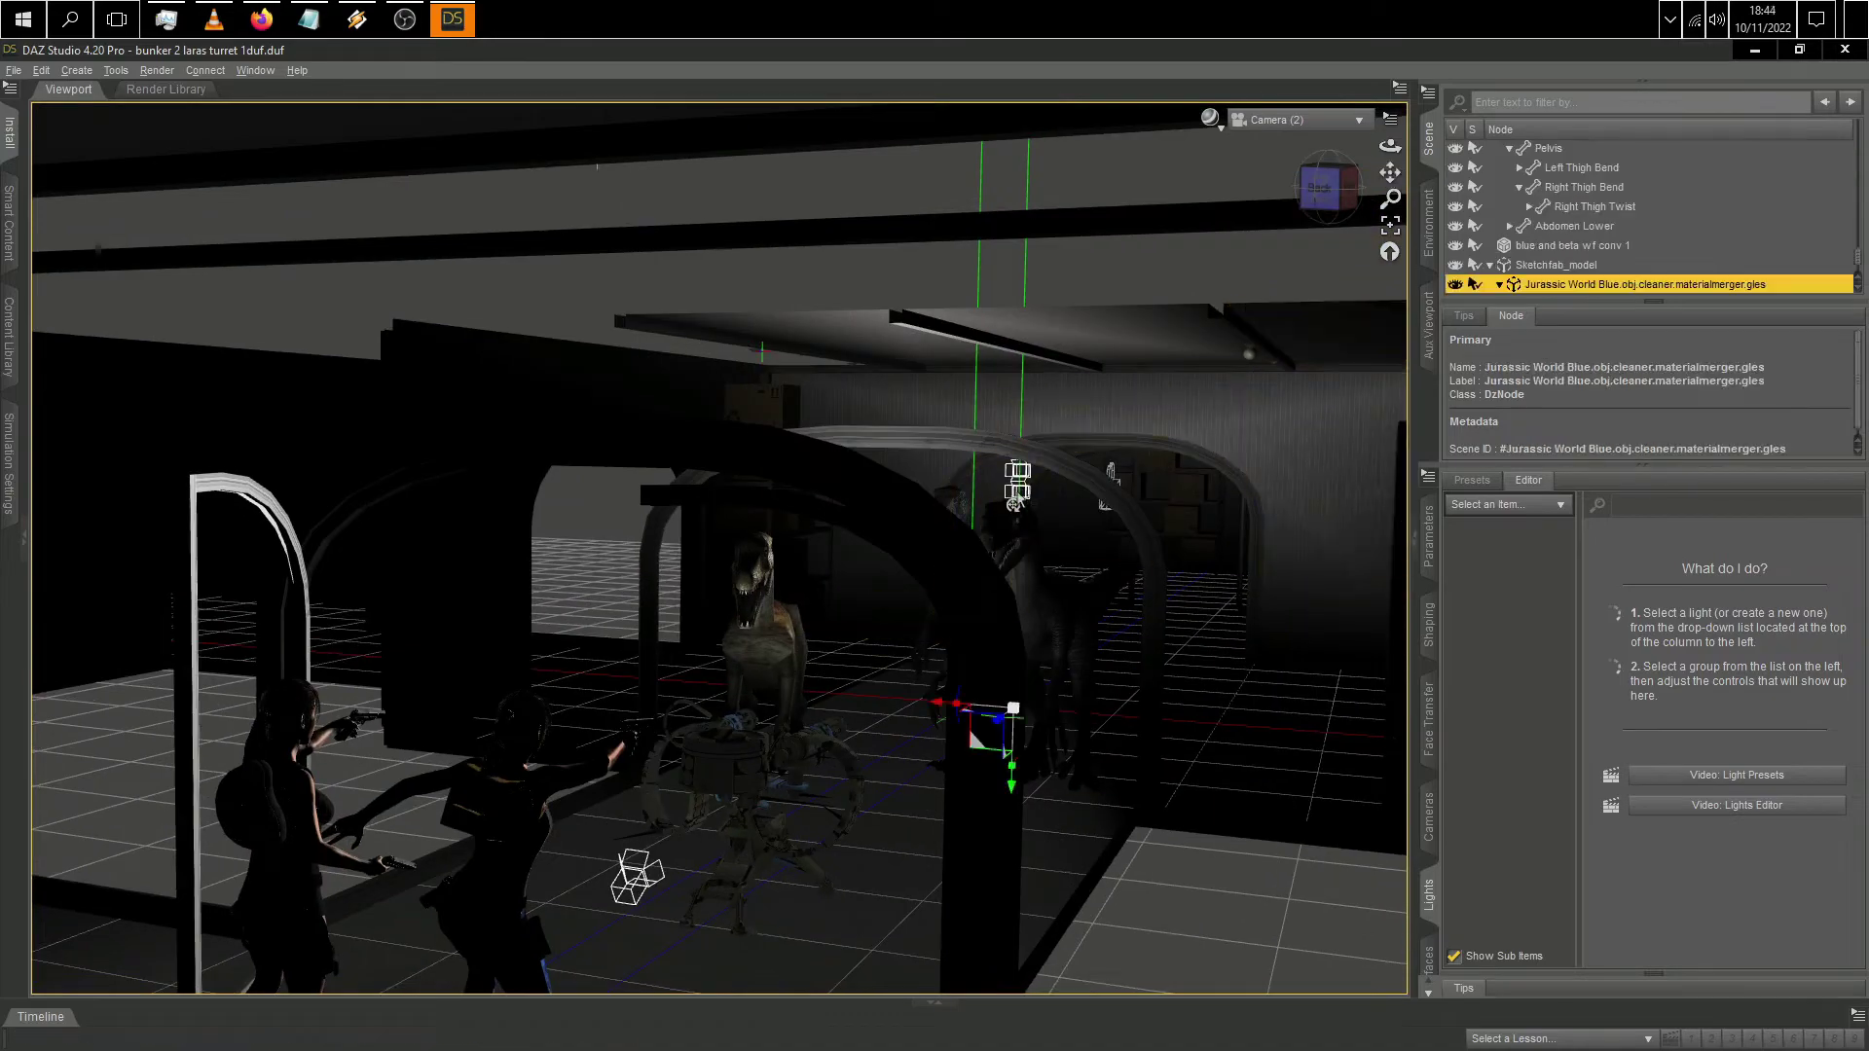
{"action": "key", "text": "ctrl+z"}
{"action": "key", "text": "ctrl+z"}
{"action": "key", "text": "ctrl+z"}
{"action": "key", "text": "ctrl+z"}
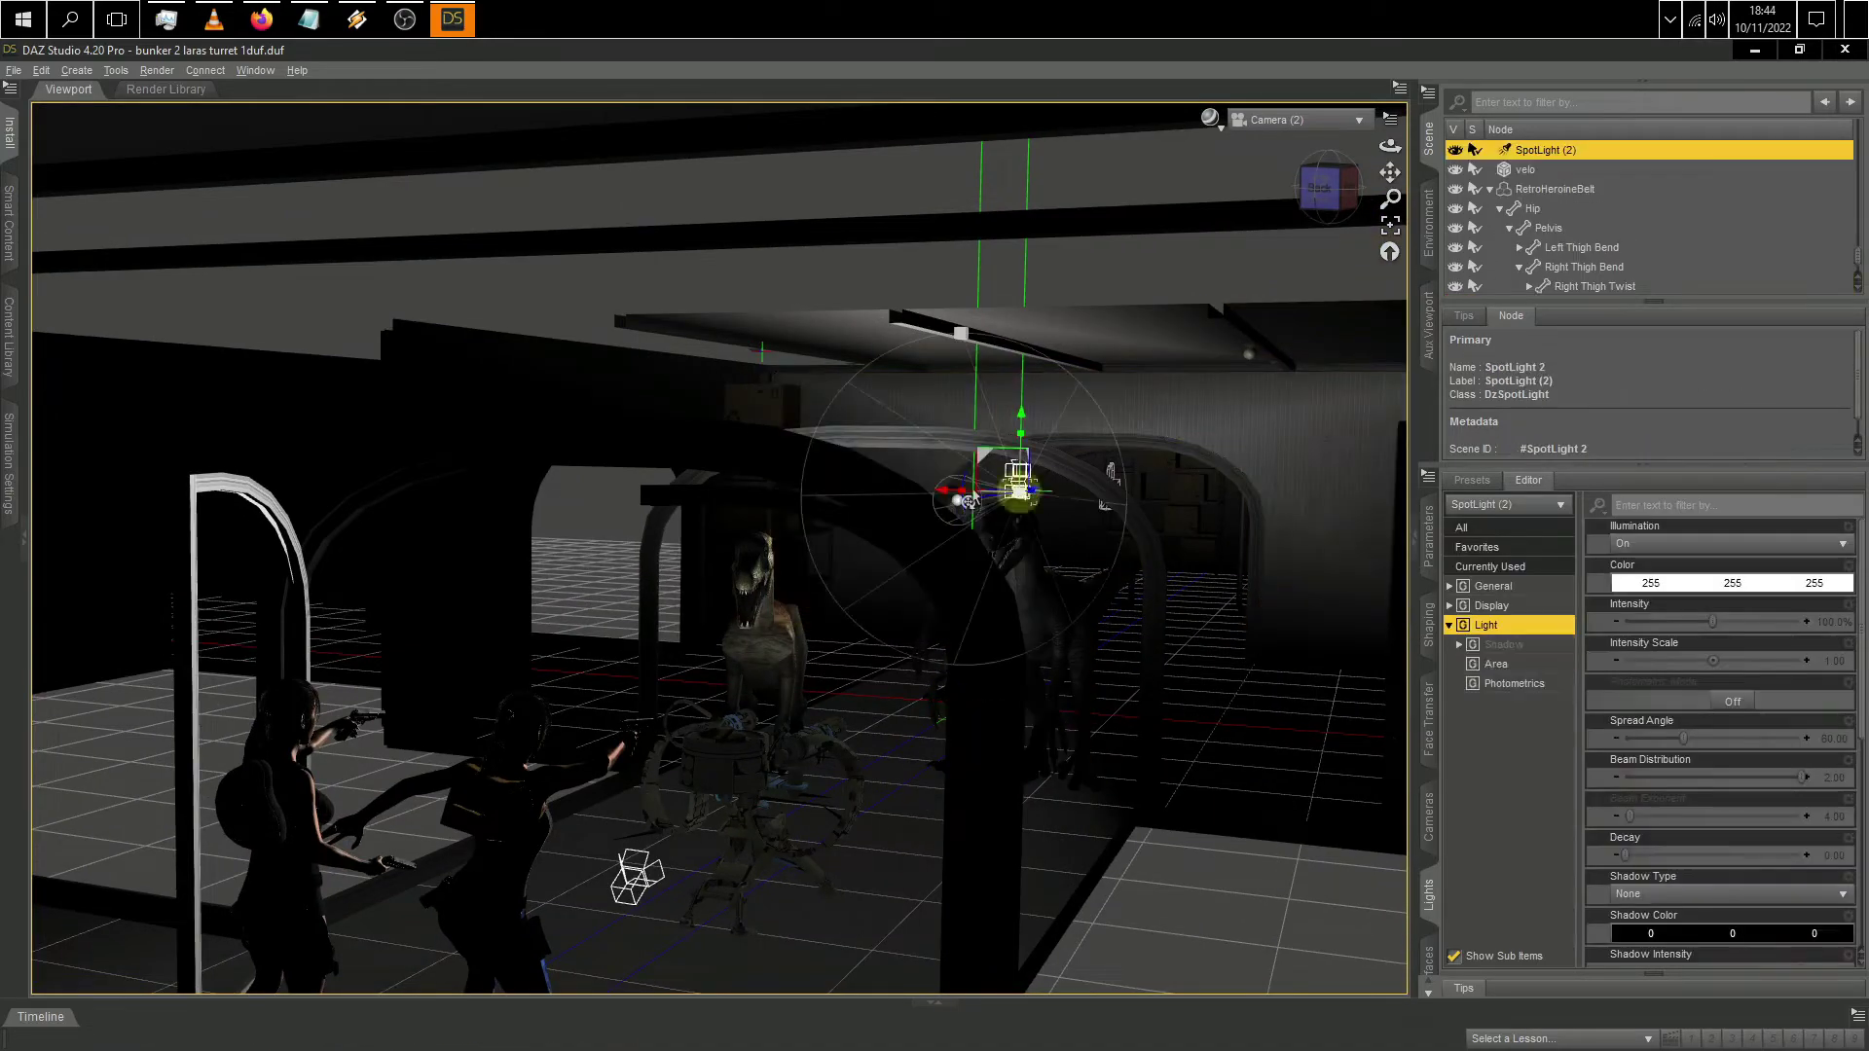
{"action": "key", "text": "ctrl+z"}
{"action": "key", "text": "ctrl+z"}
{"action": "key", "text": "ctrl+z"}
{"action": "key", "text": "ctrl+z"}
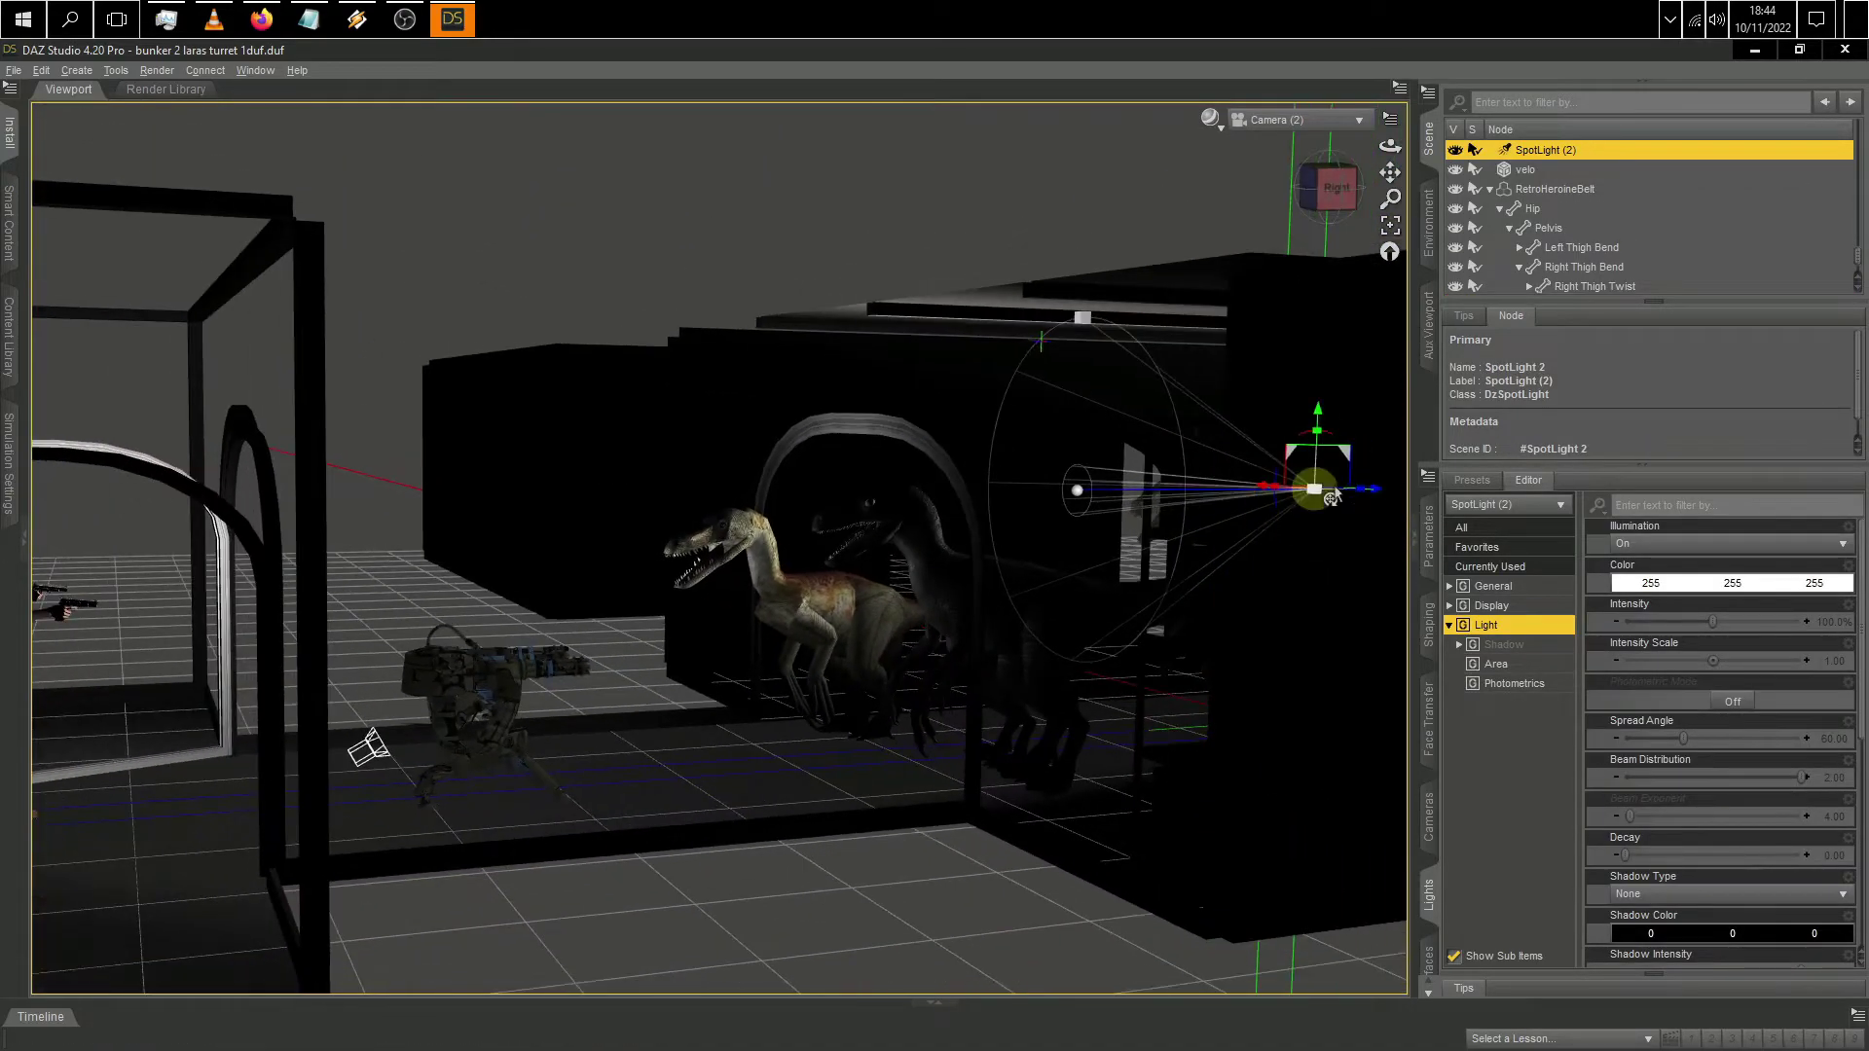
{"action": "key", "text": "ctrl+z"}
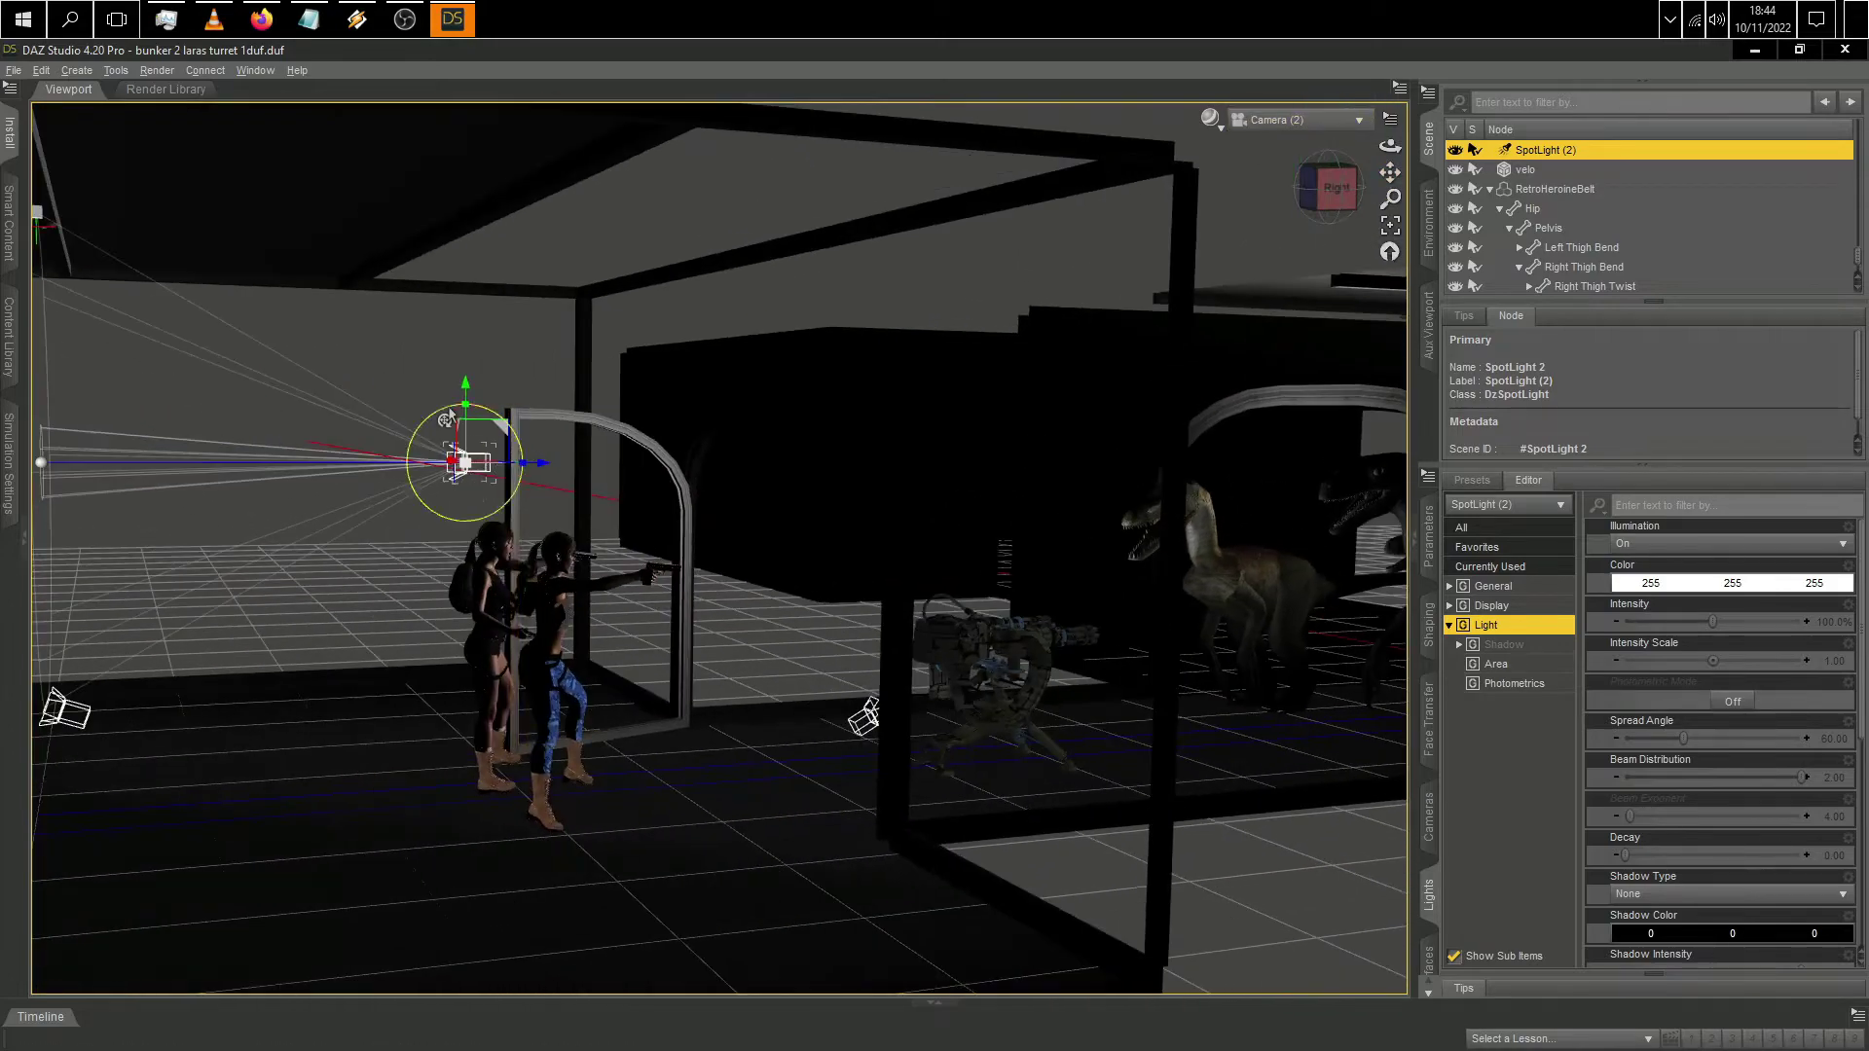
Step: Undo the latest SpotLight (2) move and the preceding wall hiding and camera moves, back to a side view of the two women
{"action": "key", "text": "ctrl+z"}
{"action": "key", "text": "ctrl+z"}
{"action": "key", "text": "ctrl+z"}
{"action": "key", "text": "ctrl+z"}
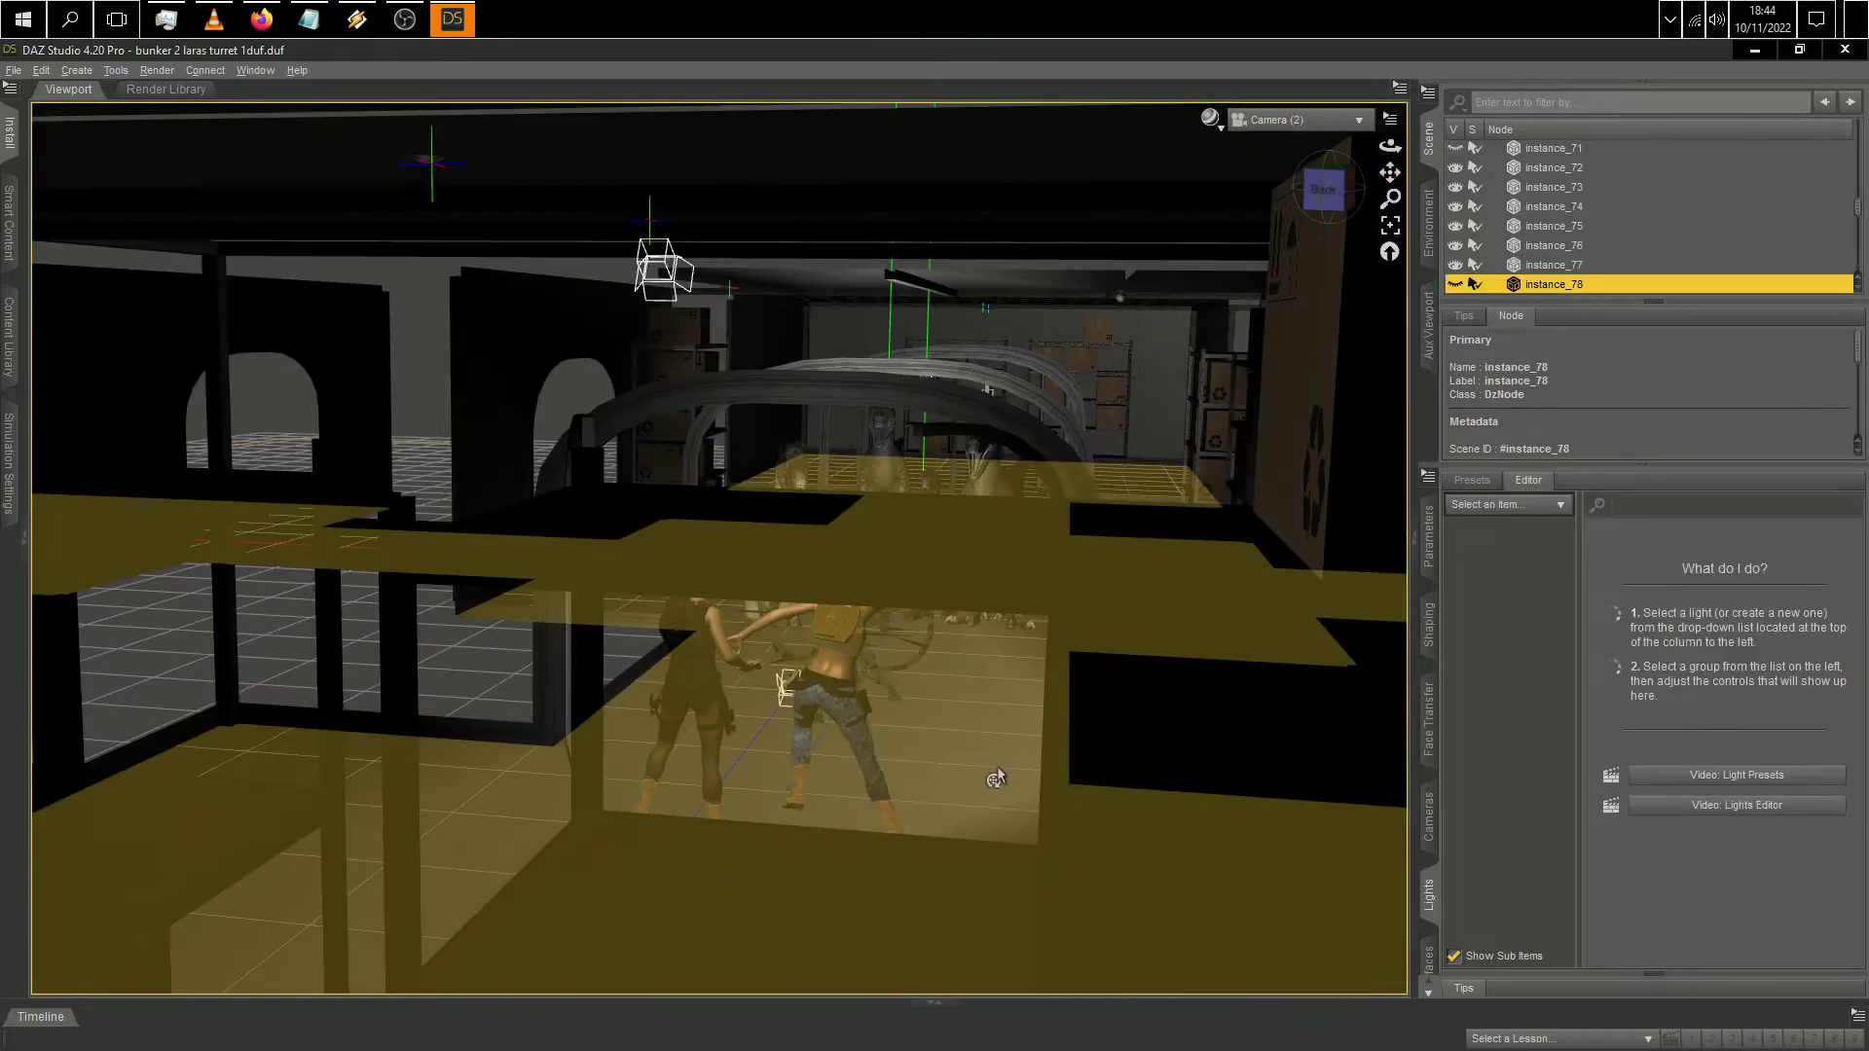
{"action": "key", "text": "ctrl+z"}
{"action": "key", "text": "ctrl+z"}
{"action": "key", "text": "ctrl+z"}
{"action": "key", "text": "ctrl+z"}
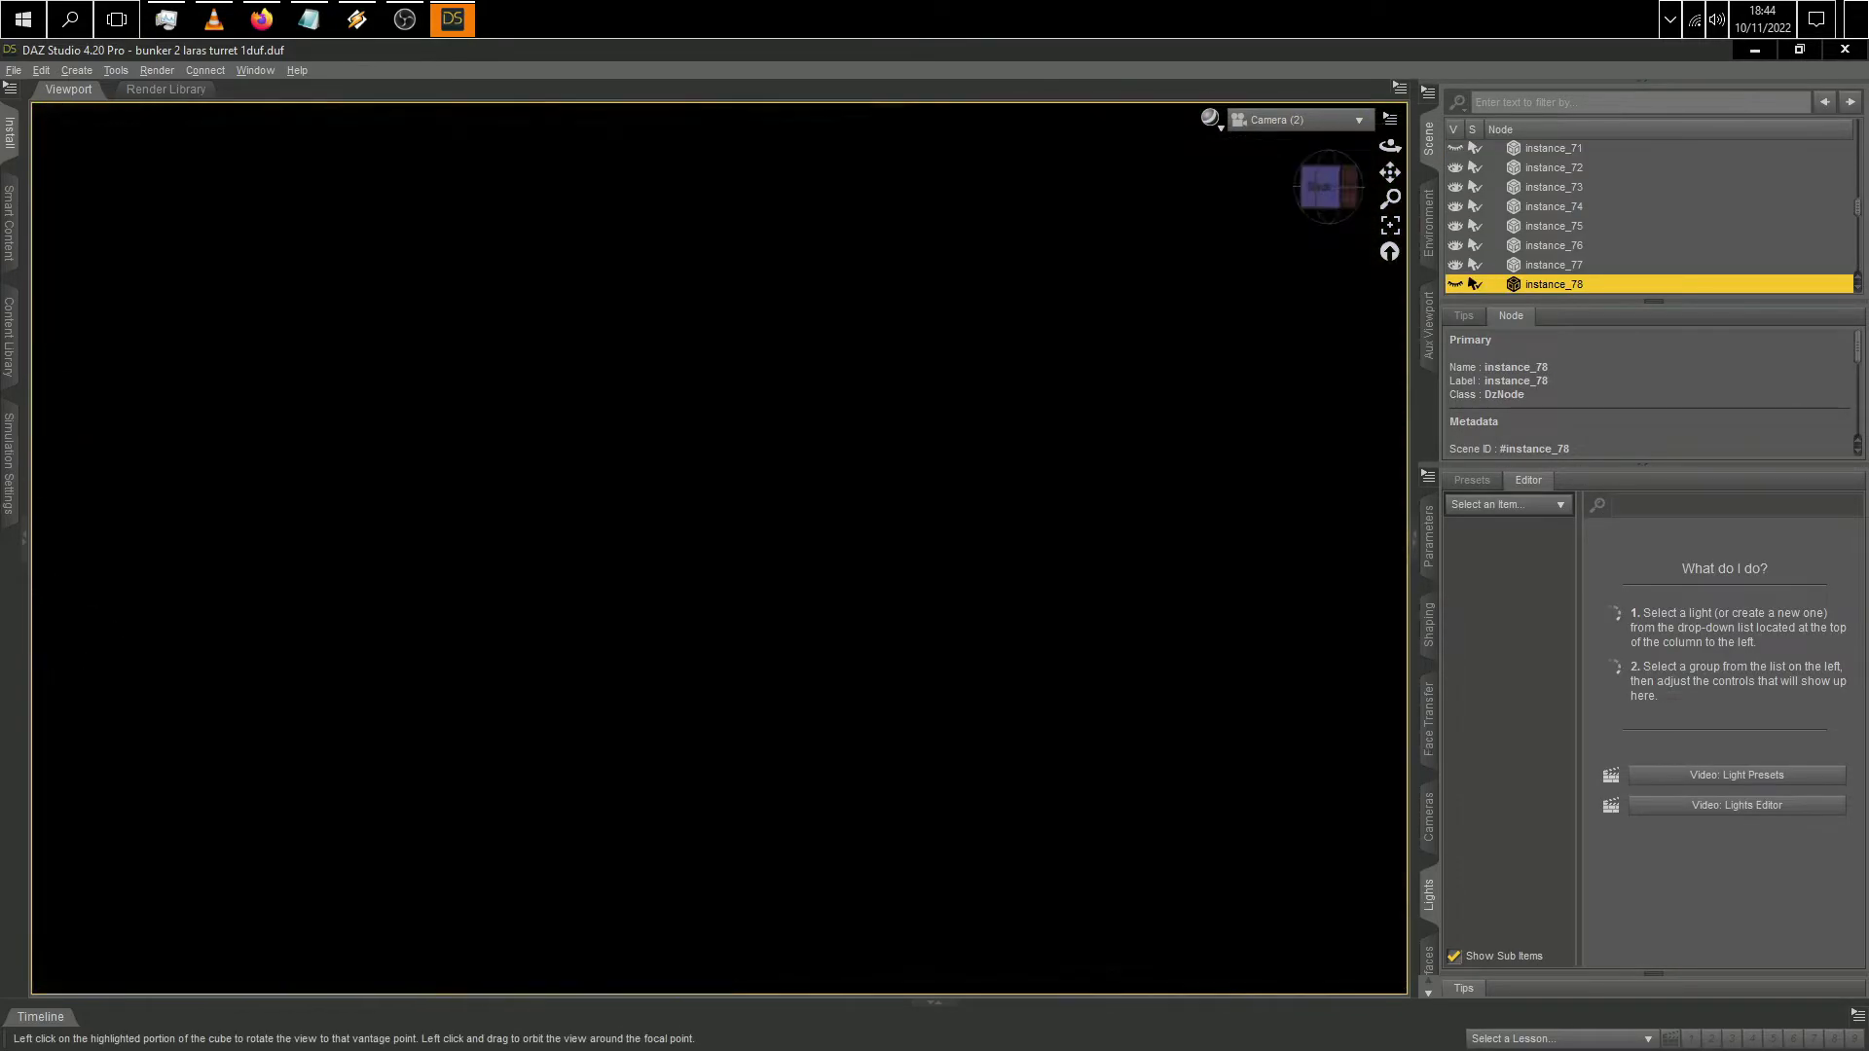
{"action": "key", "text": "ctrl+z"}
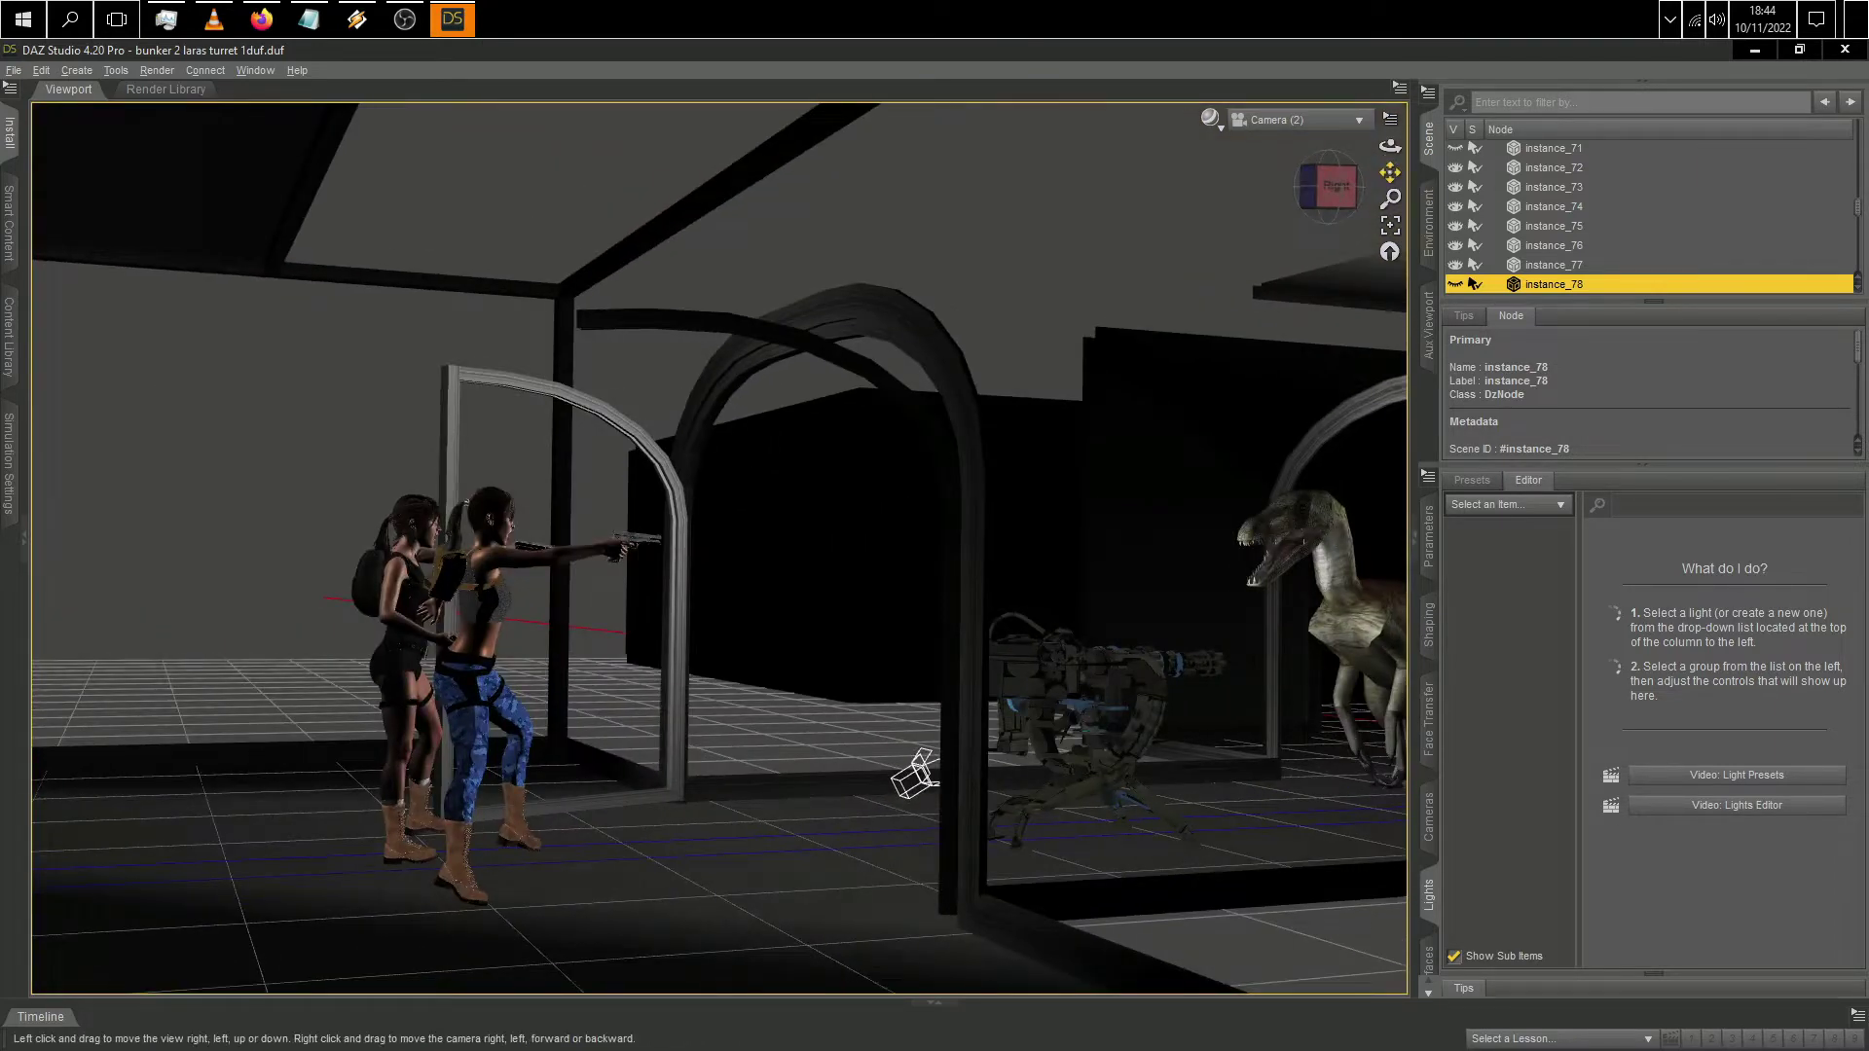
{"action": "key", "text": "ctrl+z"}
{"action": "key", "text": "ctrl+z"}
Step: Set SpotLight (2)'s intensity to 69.6% and show the view through Camera in the auxiliary viewport
{"action": "left_click_drag", "start_coordinate": [1710, 624], "coordinate": [1685, 622]}
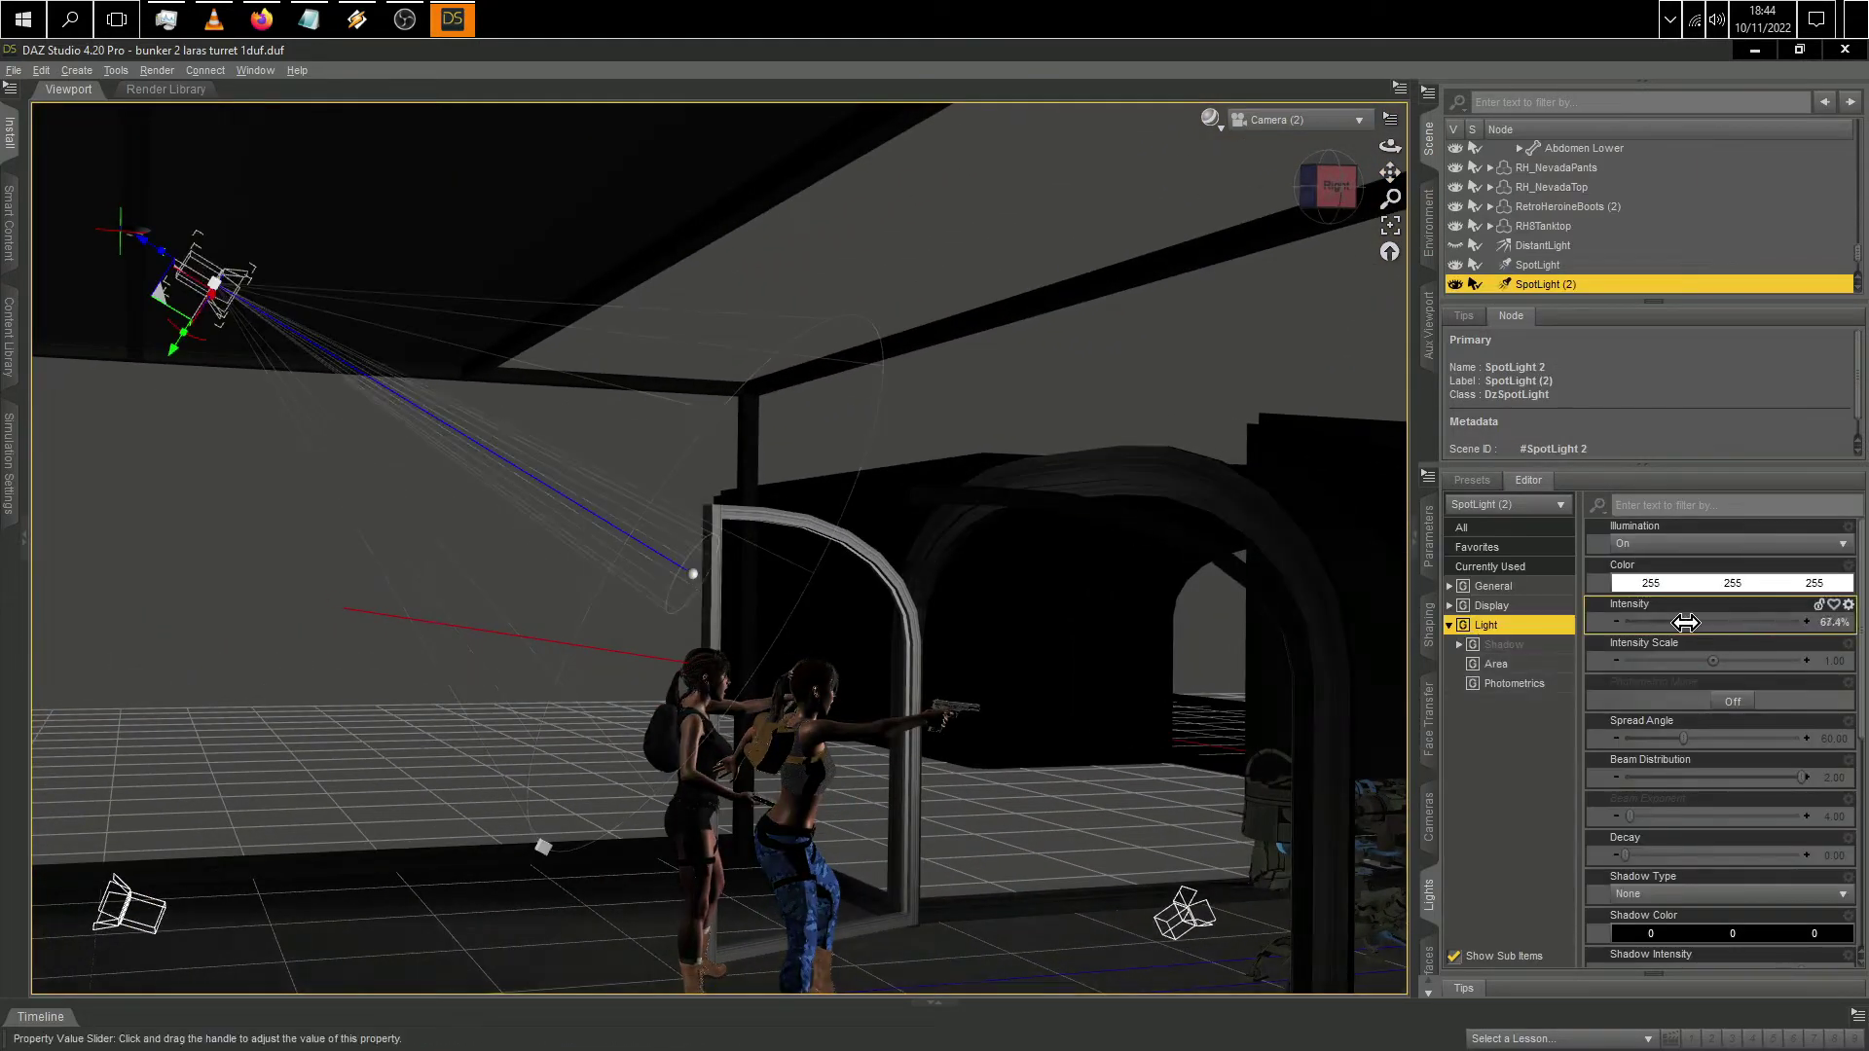
{"action": "left_click", "coordinate": [1427, 331]}
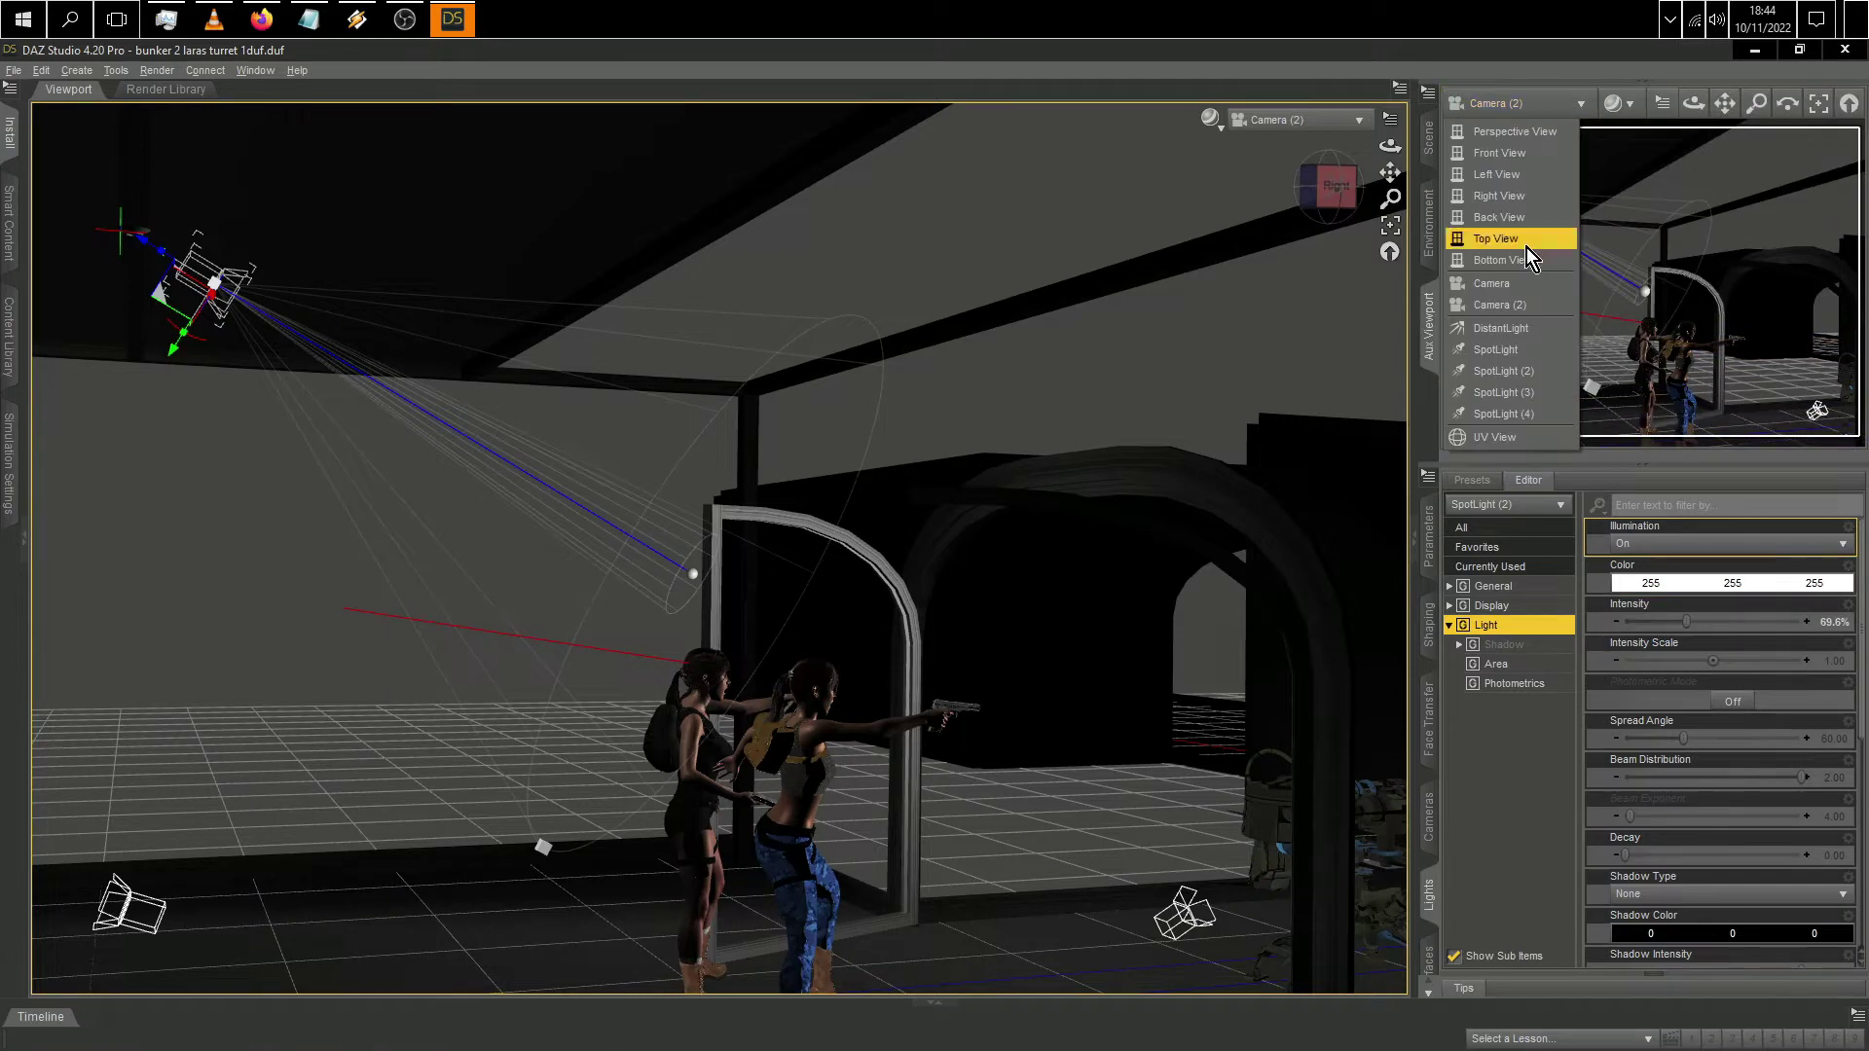
{"action": "left_click", "coordinate": [1518, 103]}
{"action": "left_click", "coordinate": [1518, 103]}
{"action": "left_click", "coordinate": [1522, 283]}
{"action": "left_click", "coordinate": [1533, 105]}
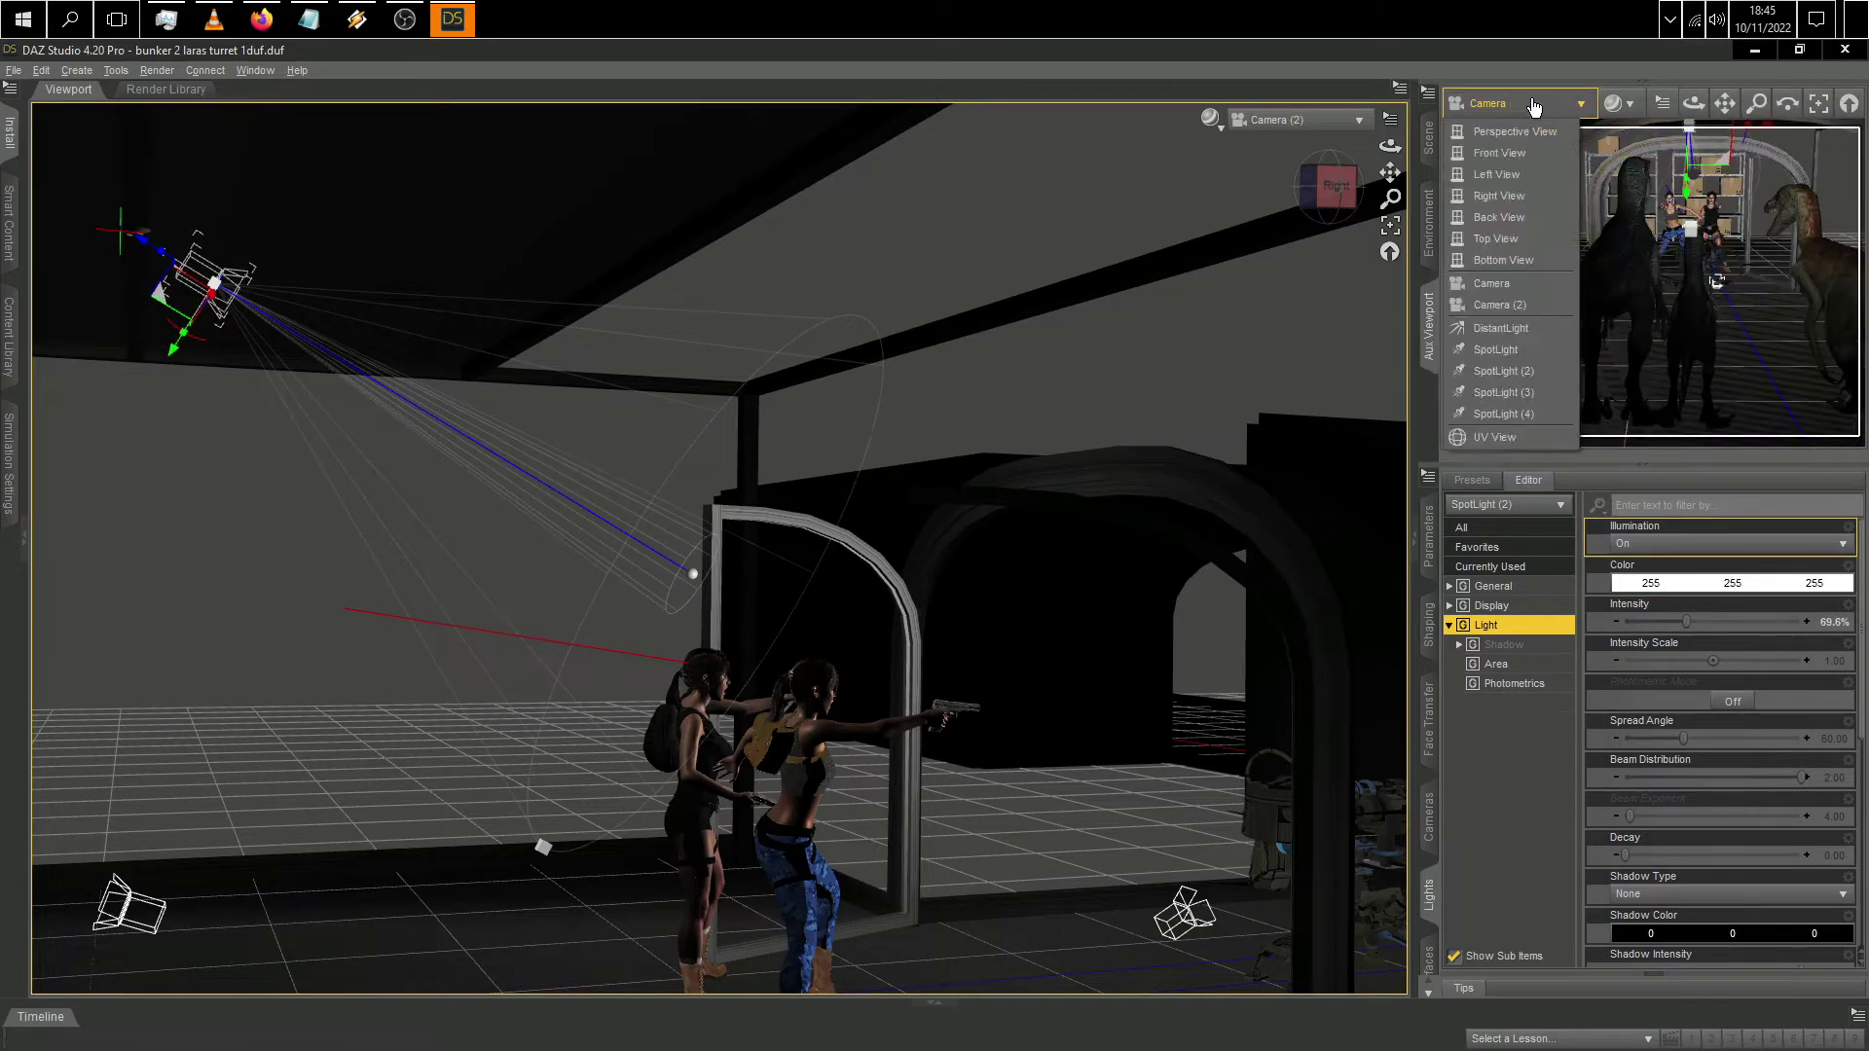
{"action": "left_click", "coordinate": [1710, 249]}
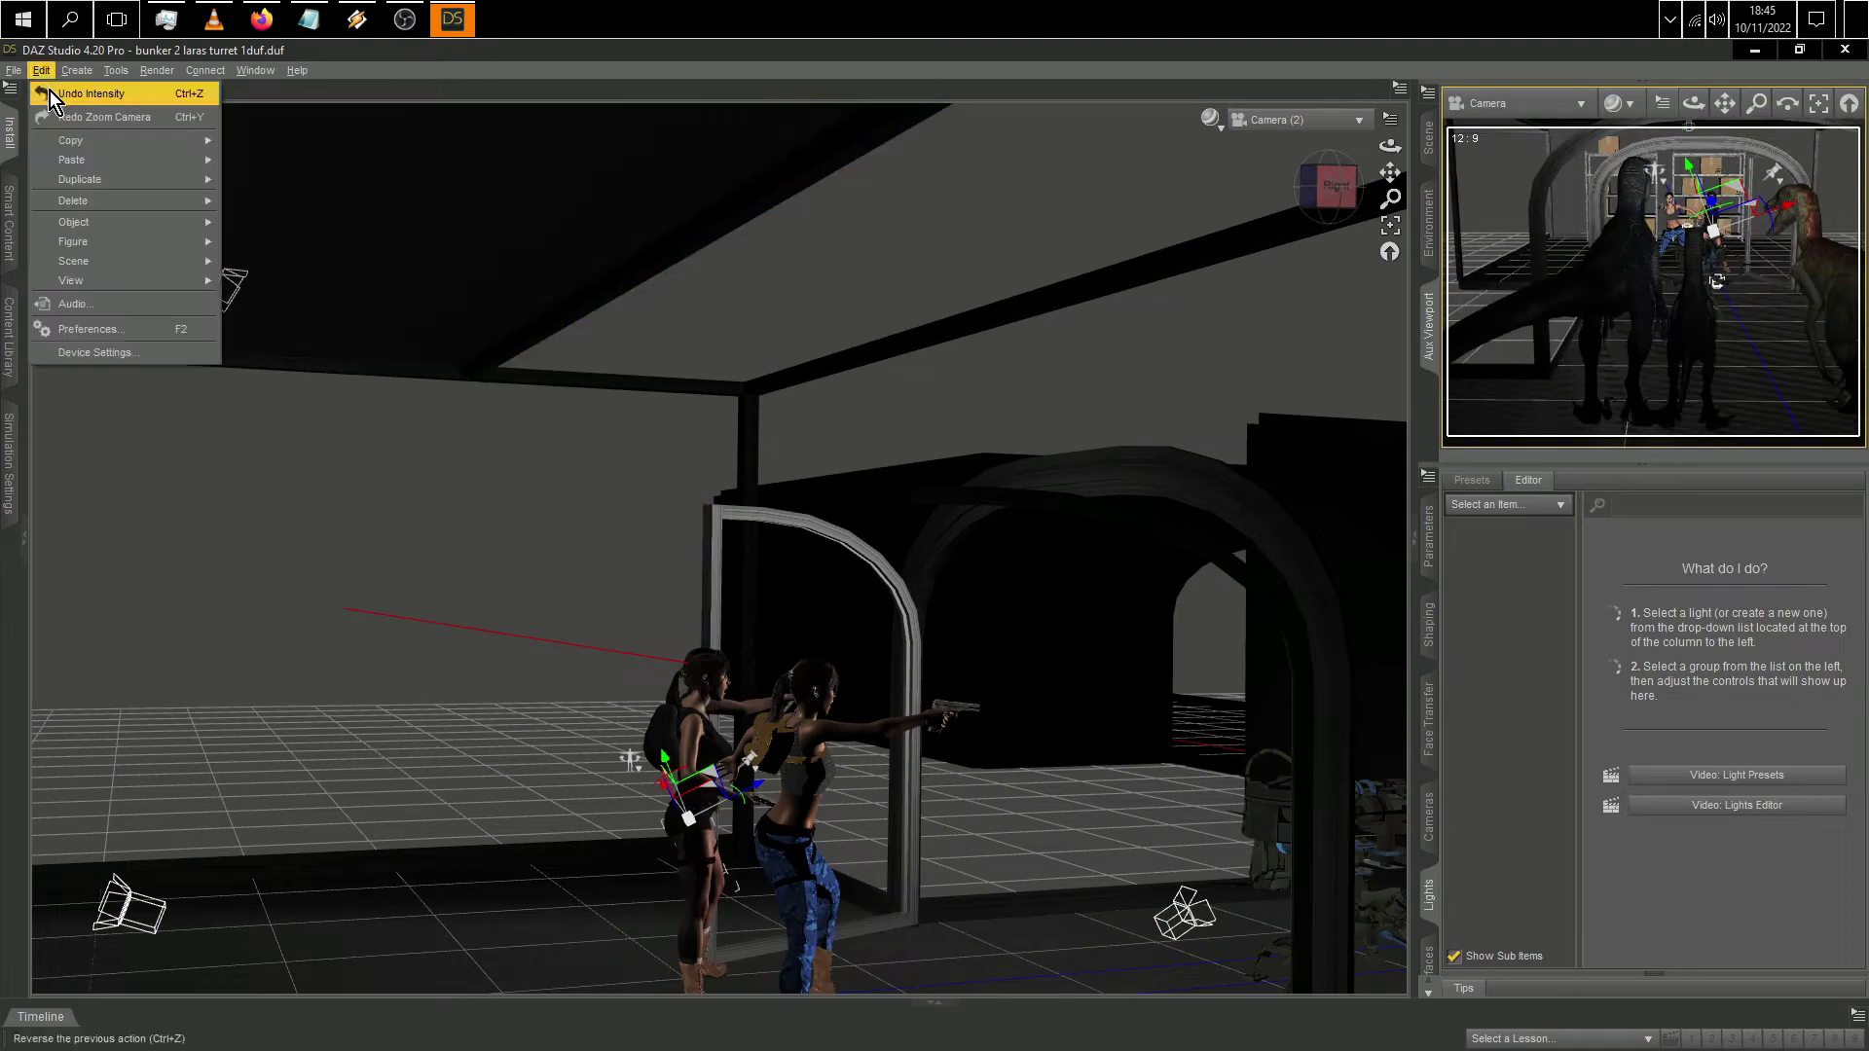
Step: Undo the last intensity change and light the two women from above with SpotLight (2) at 63.0% intensity
{"action": "left_click", "coordinate": [50, 93]}
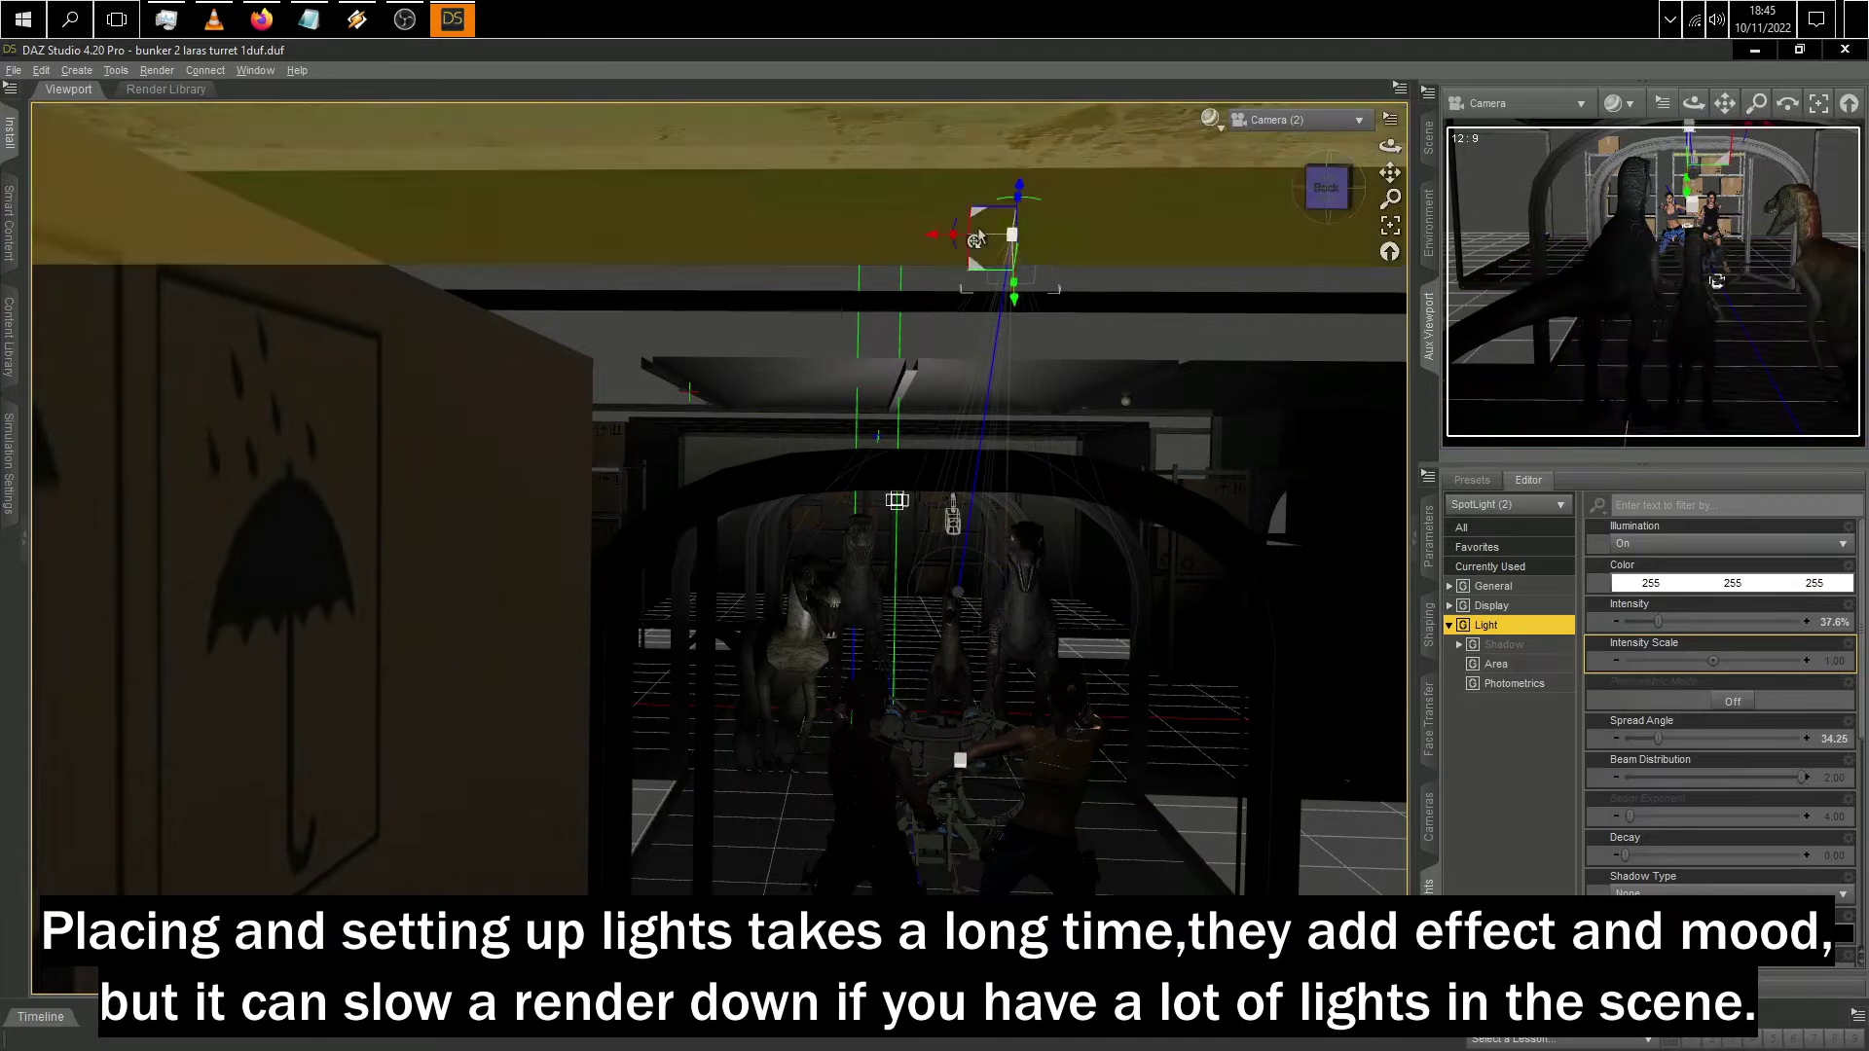
{"action": "left_click", "coordinate": [1015, 274]}
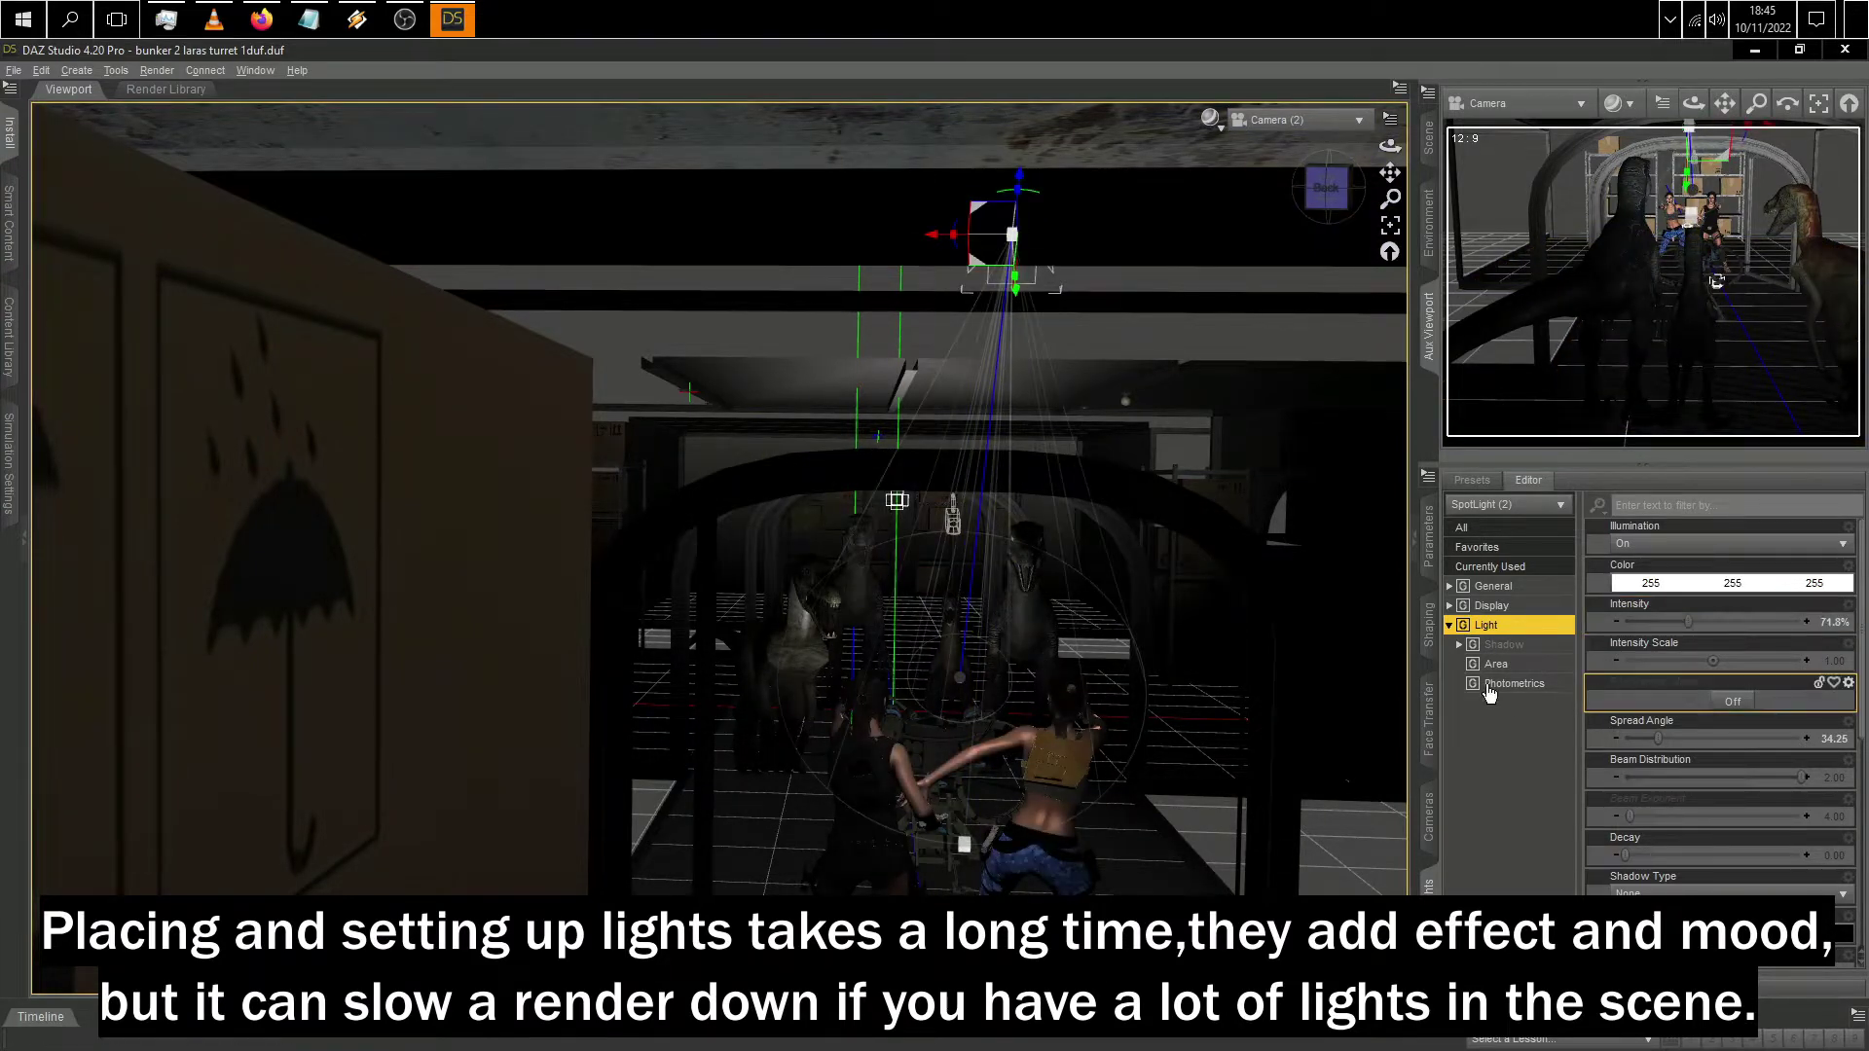
{"action": "left_click_drag", "start_coordinate": [1692, 622], "coordinate": [1684, 622]}
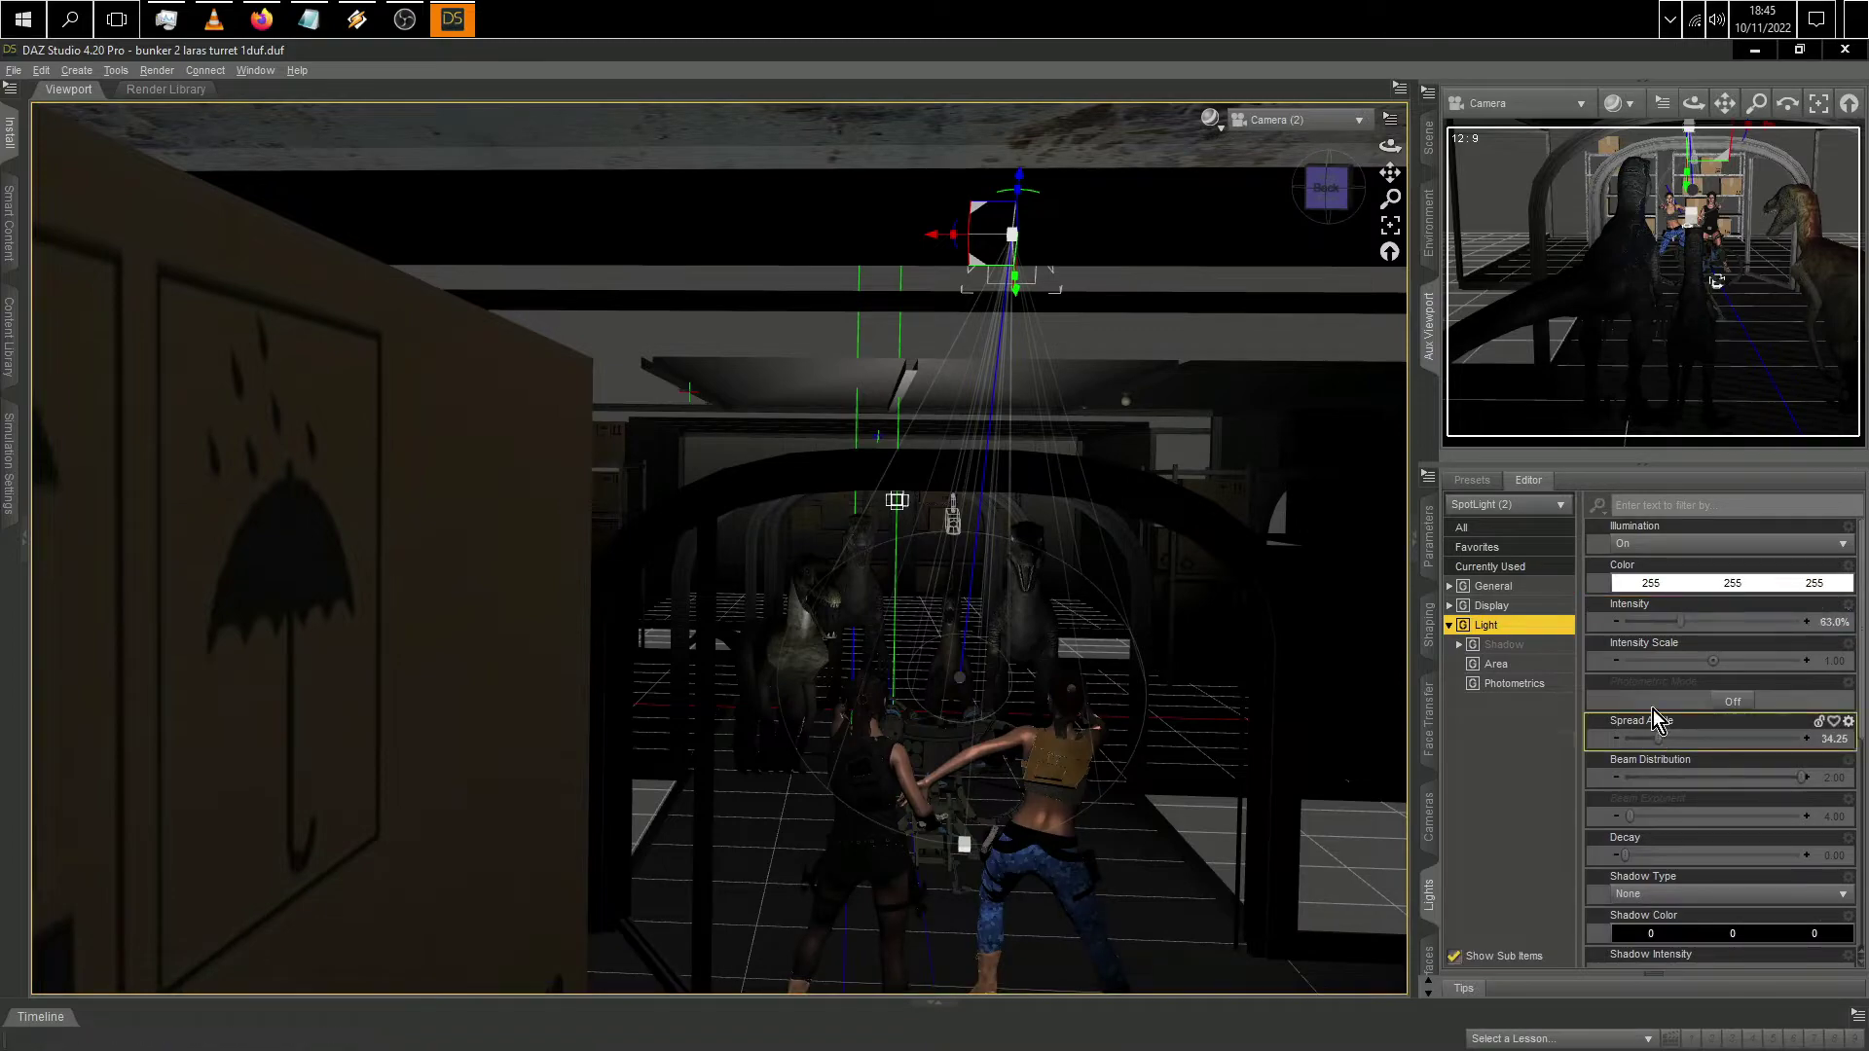
Step: Look at the scene through Camera and set SpotLight (4)'s intensity to 68.5%
{"action": "left_click_drag", "start_coordinate": [1390, 173], "coordinate": [1297, 566]}
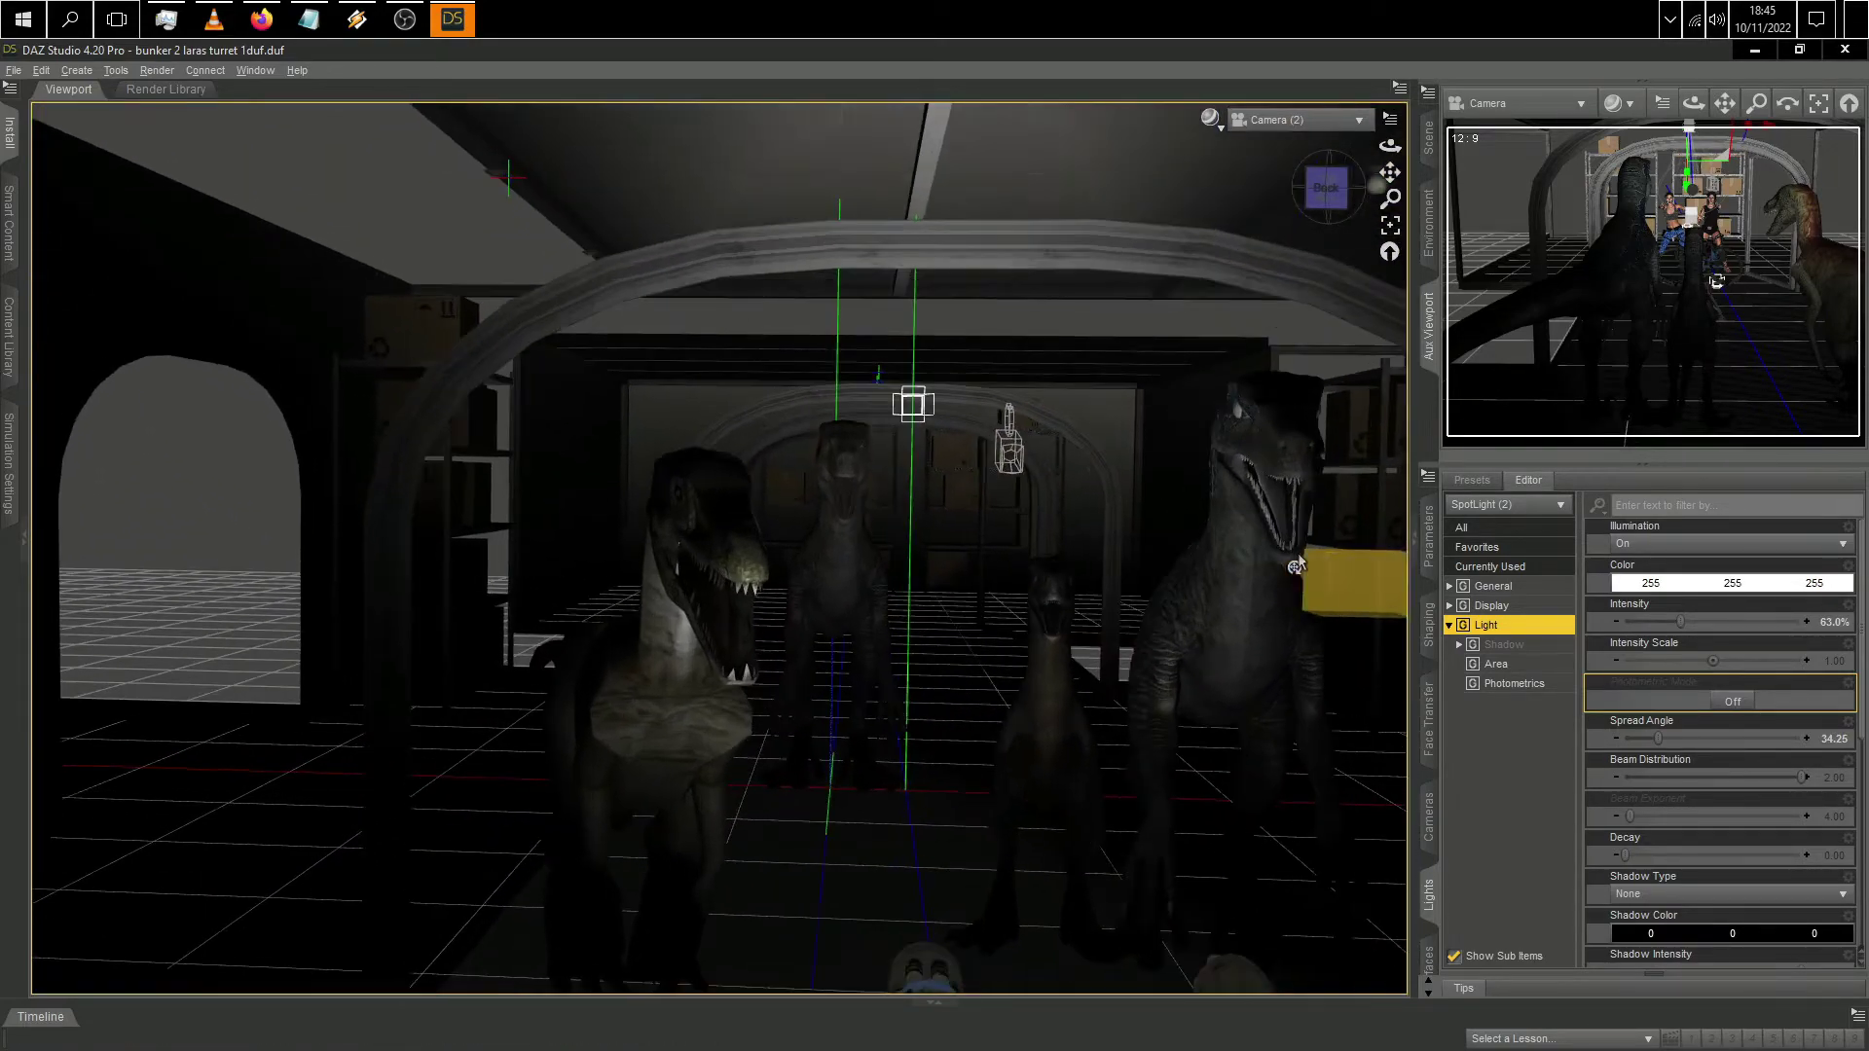
{"action": "left_click", "coordinate": [1334, 120]}
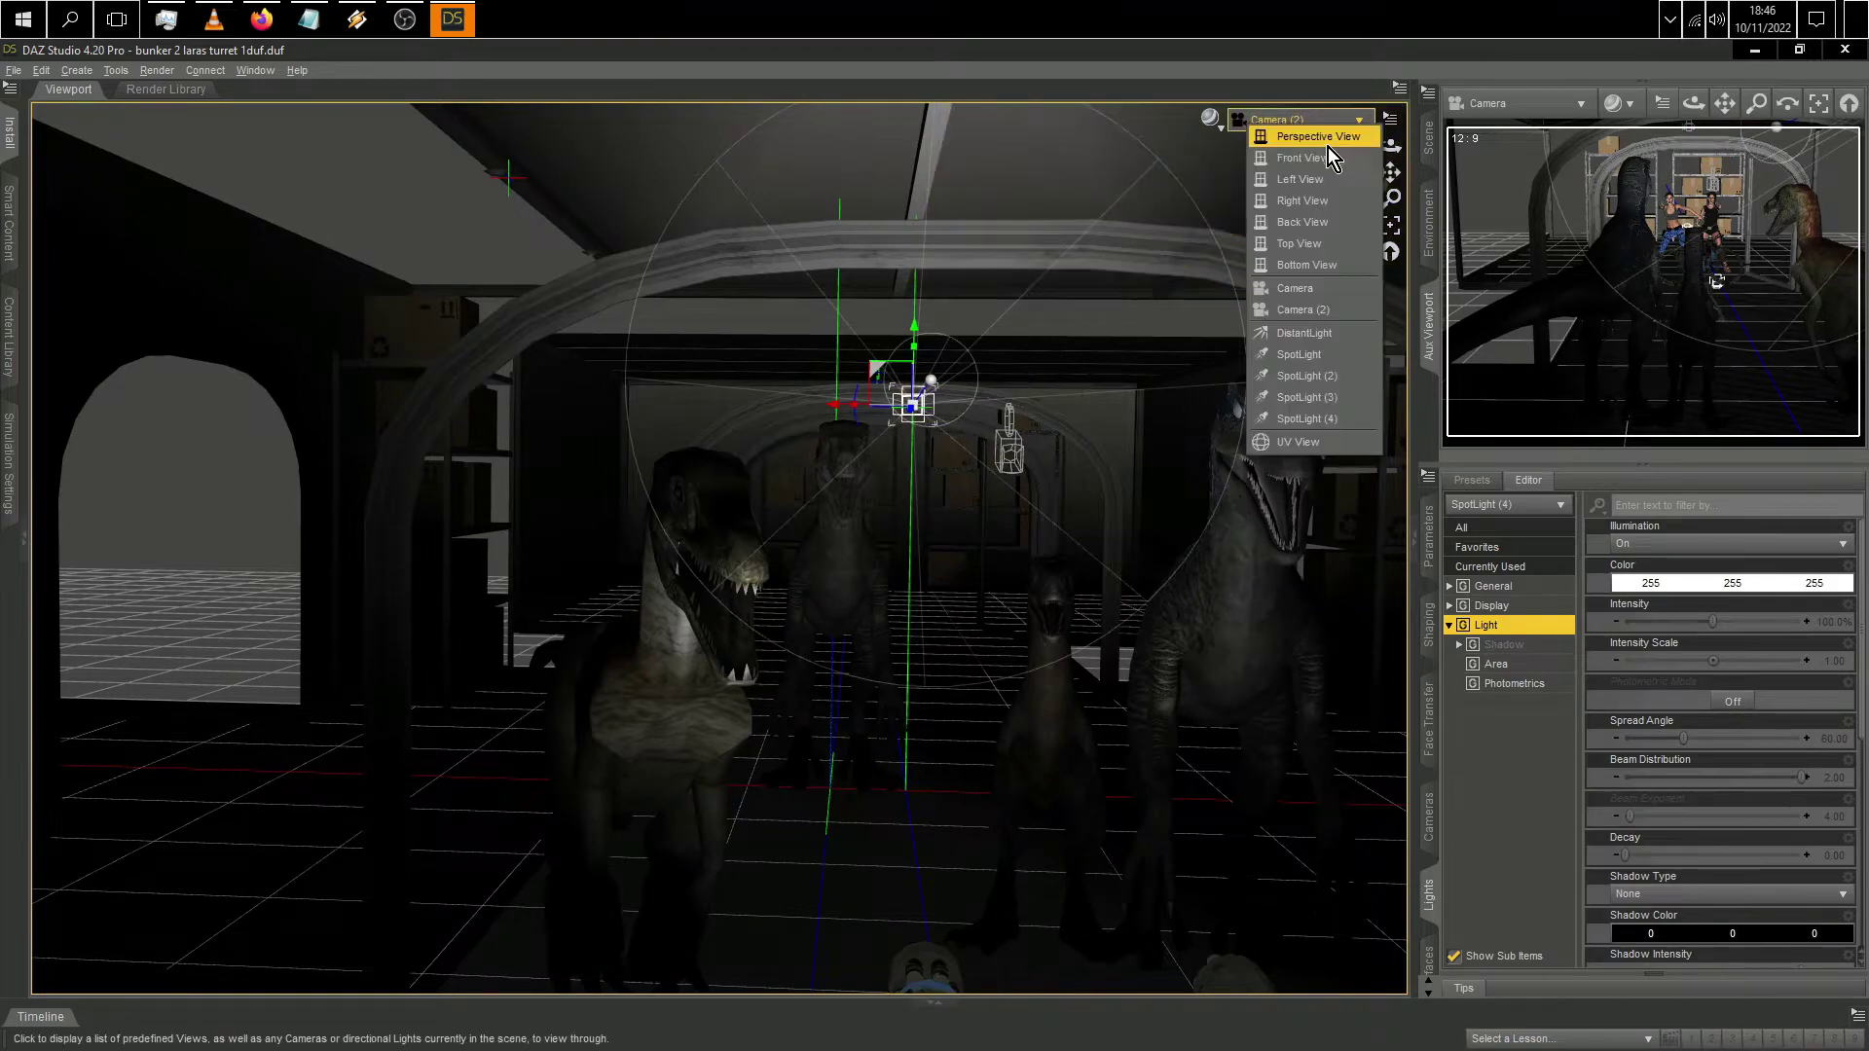
{"action": "left_click", "coordinate": [1334, 289]}
{"action": "right_click_drag", "start_coordinate": [1390, 173], "coordinate": [1030, 268]}
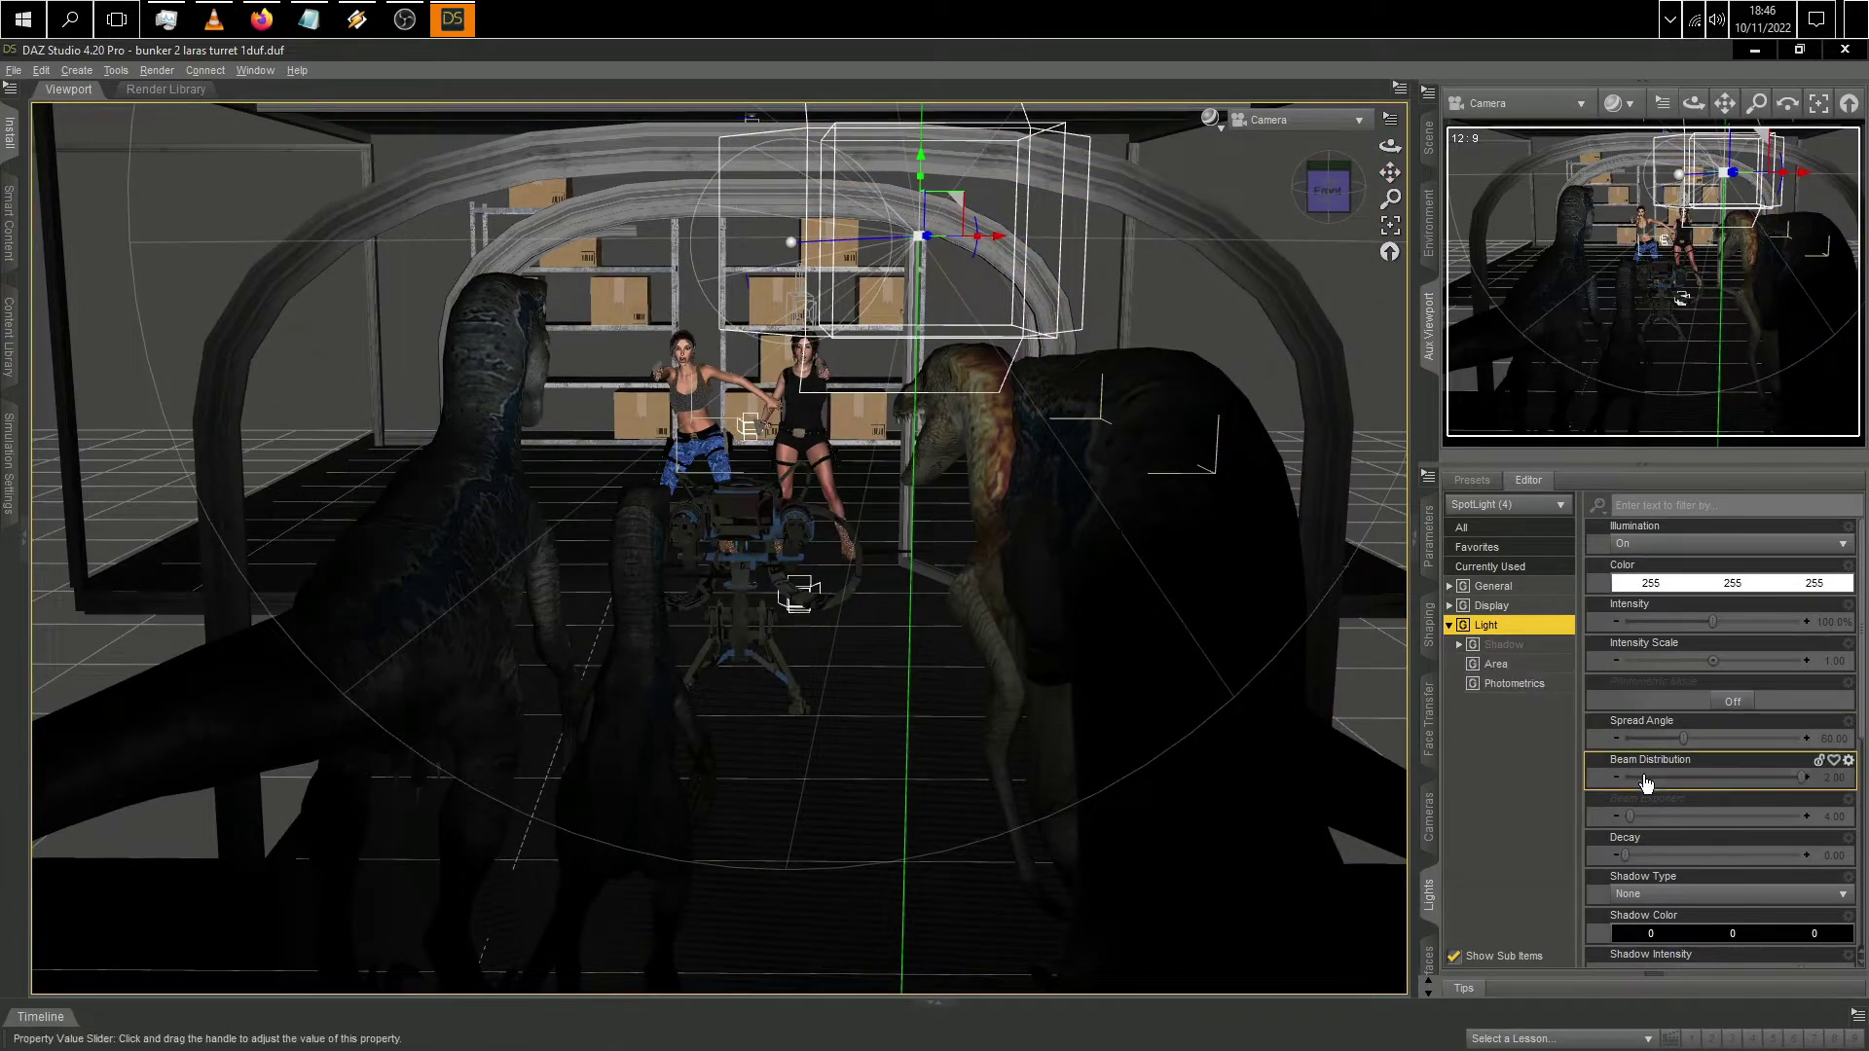
{"action": "left_click_drag", "start_coordinate": [1705, 621], "coordinate": [1675, 618]}
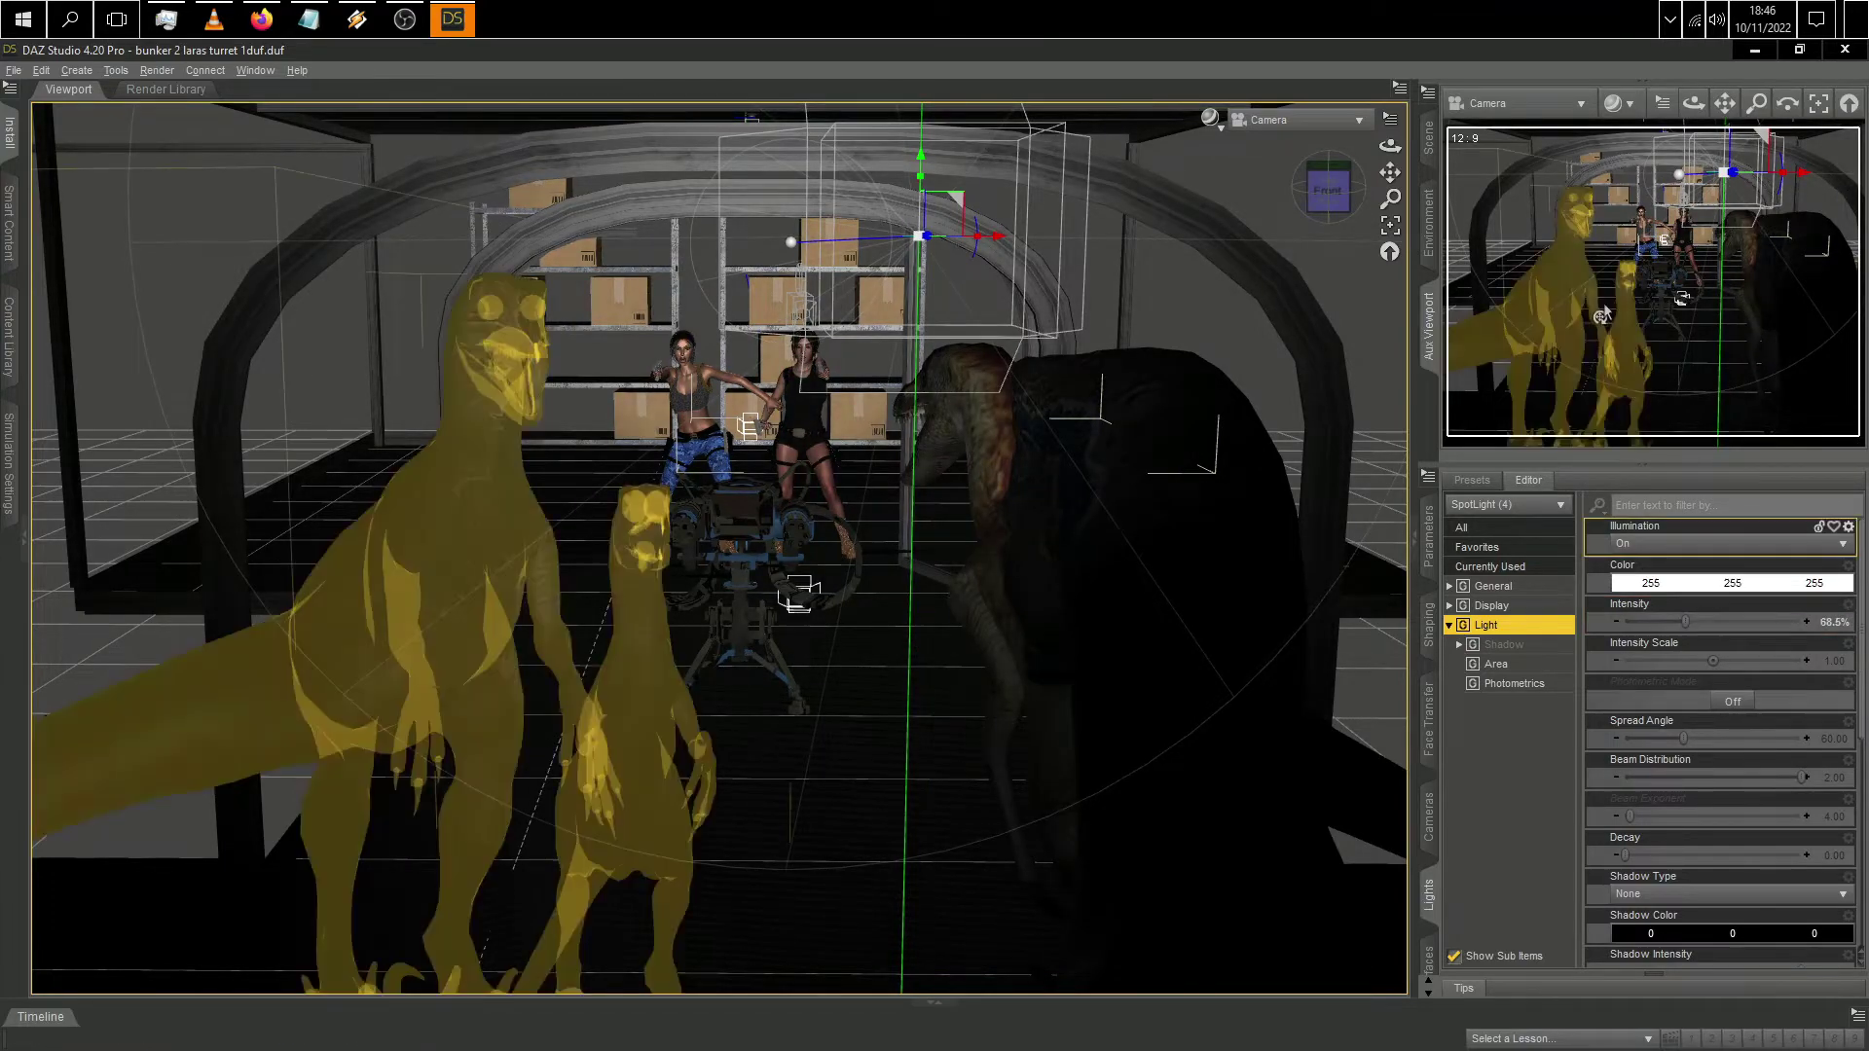
Step: Reframe the Camera view of the raptors and women, and add a third camera and a fifth spotlight
{"action": "left_click_drag", "start_coordinate": [1389, 172], "coordinate": [1329, 218]}
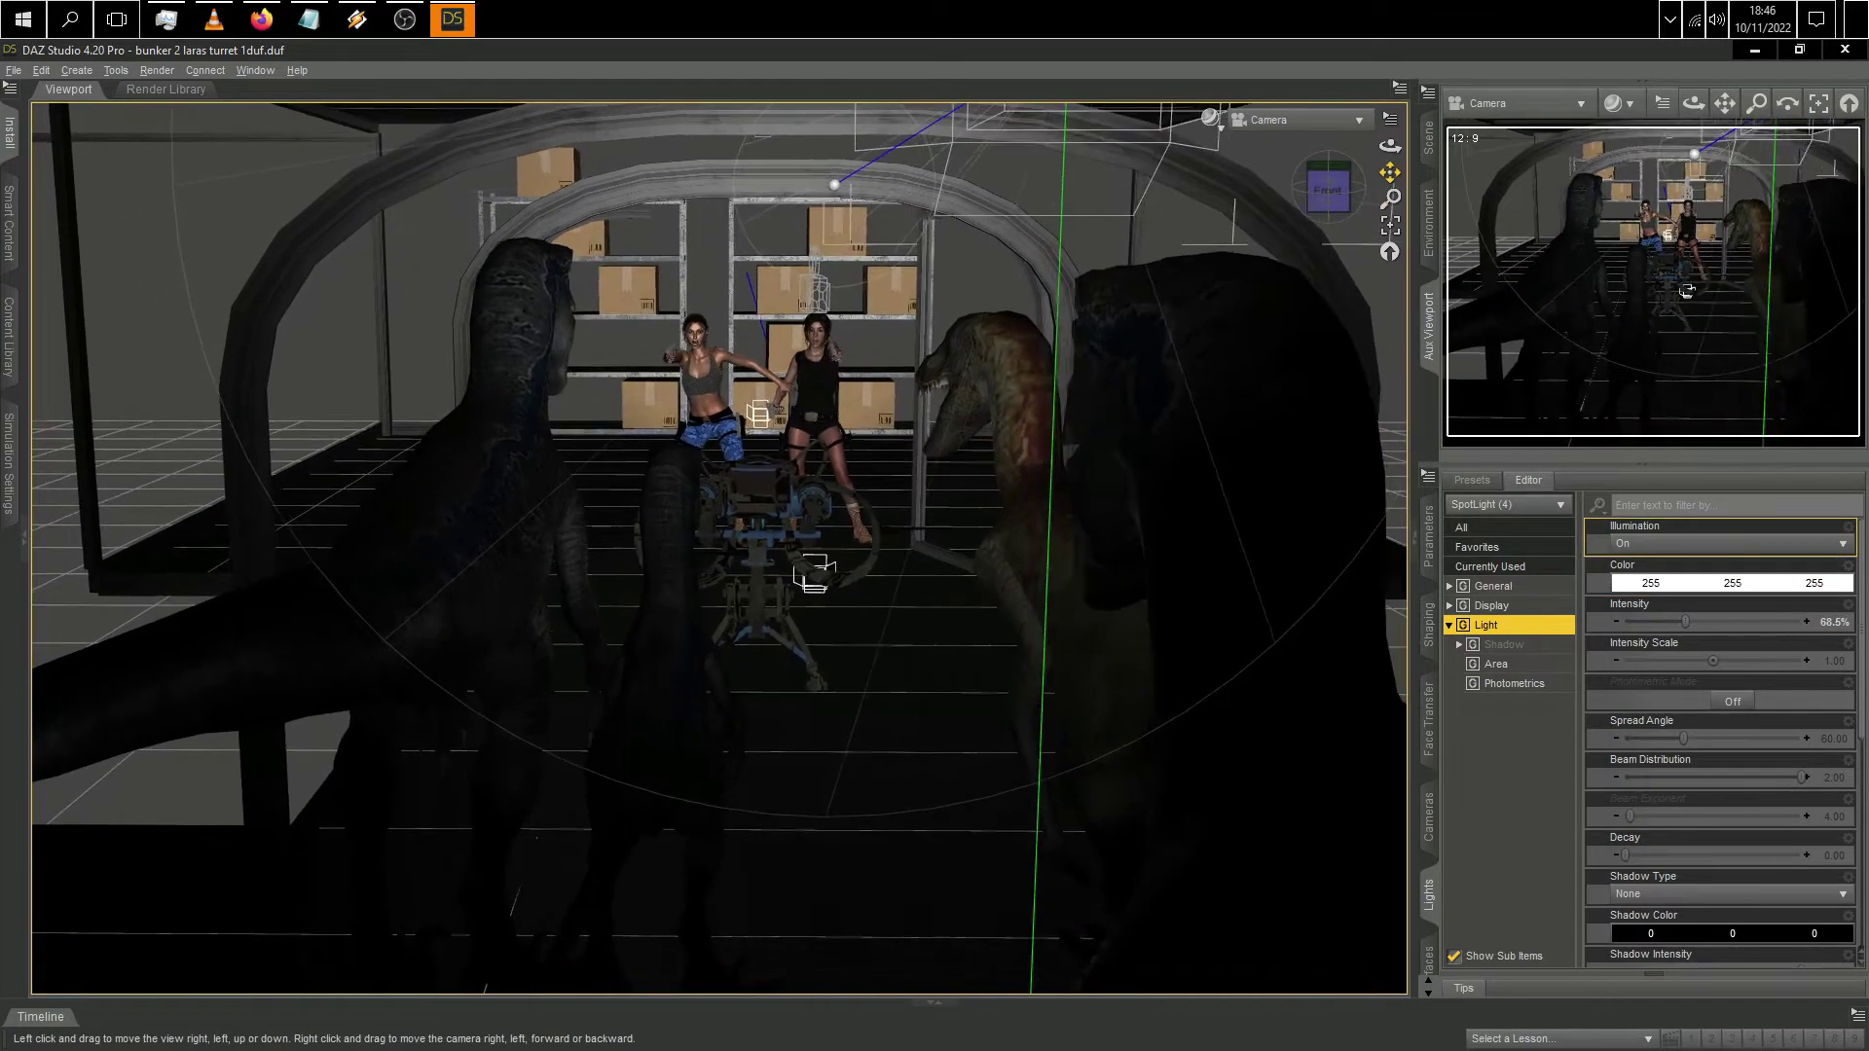
{"action": "key", "text": "alt+c"}
{"action": "key", "text": "Down"}
{"action": "key", "text": "Return"}
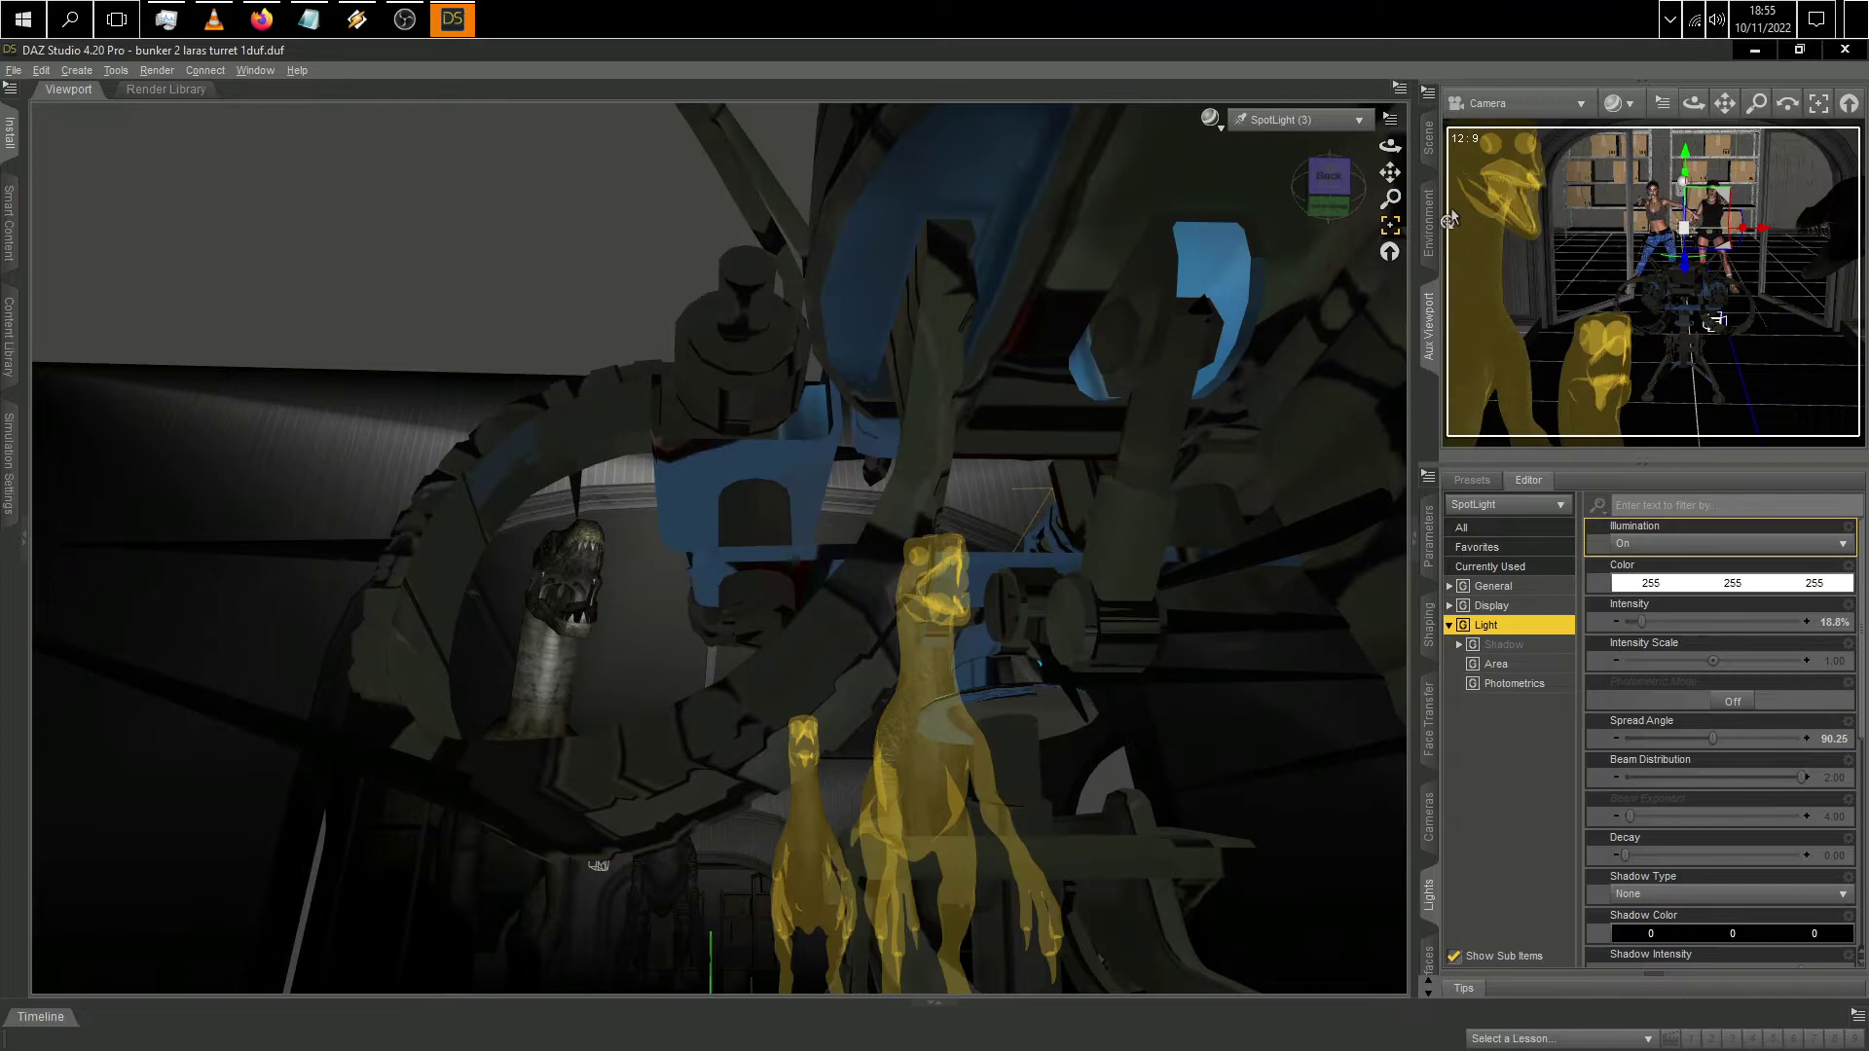
Step: Check the scene through SpotLight (4) and SpotLight (5), and return to Perspective View facing the raptors' archway
{"action": "left_click", "coordinate": [1348, 120]}
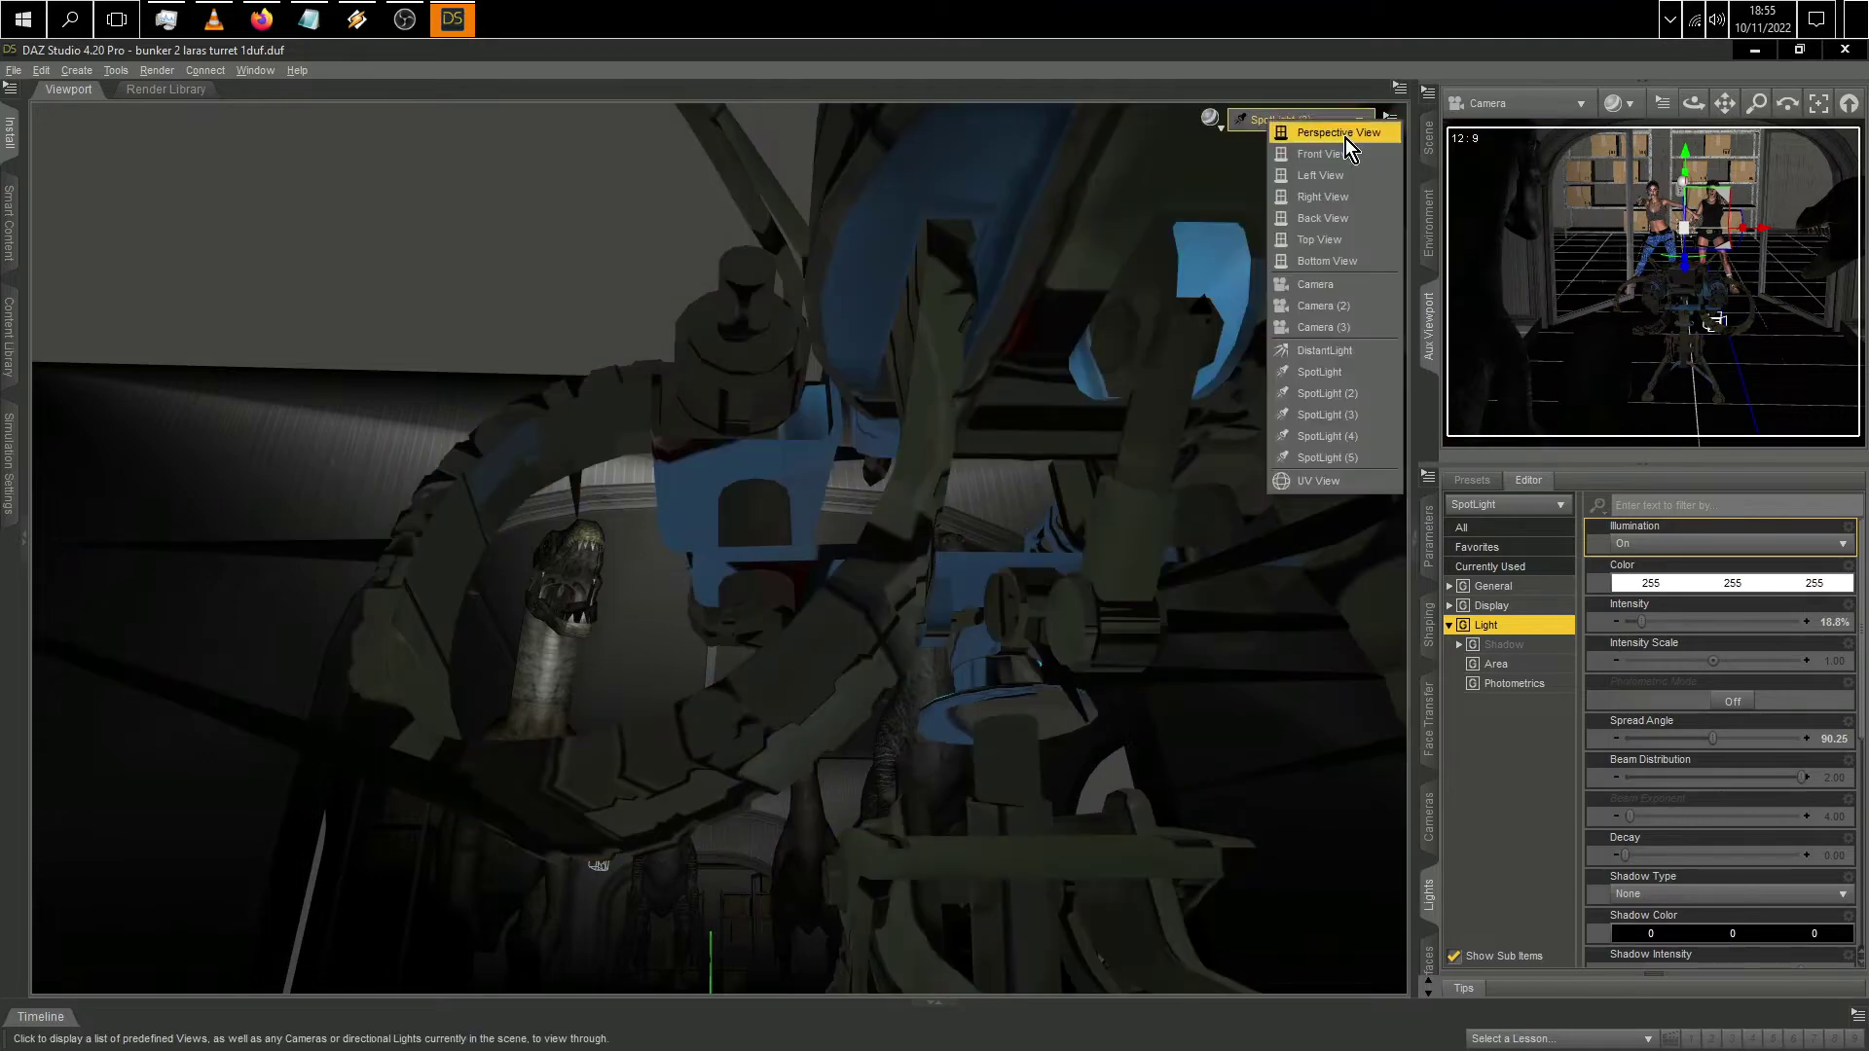
{"action": "left_click", "coordinate": [1367, 435]}
{"action": "left_click", "coordinate": [1348, 120]}
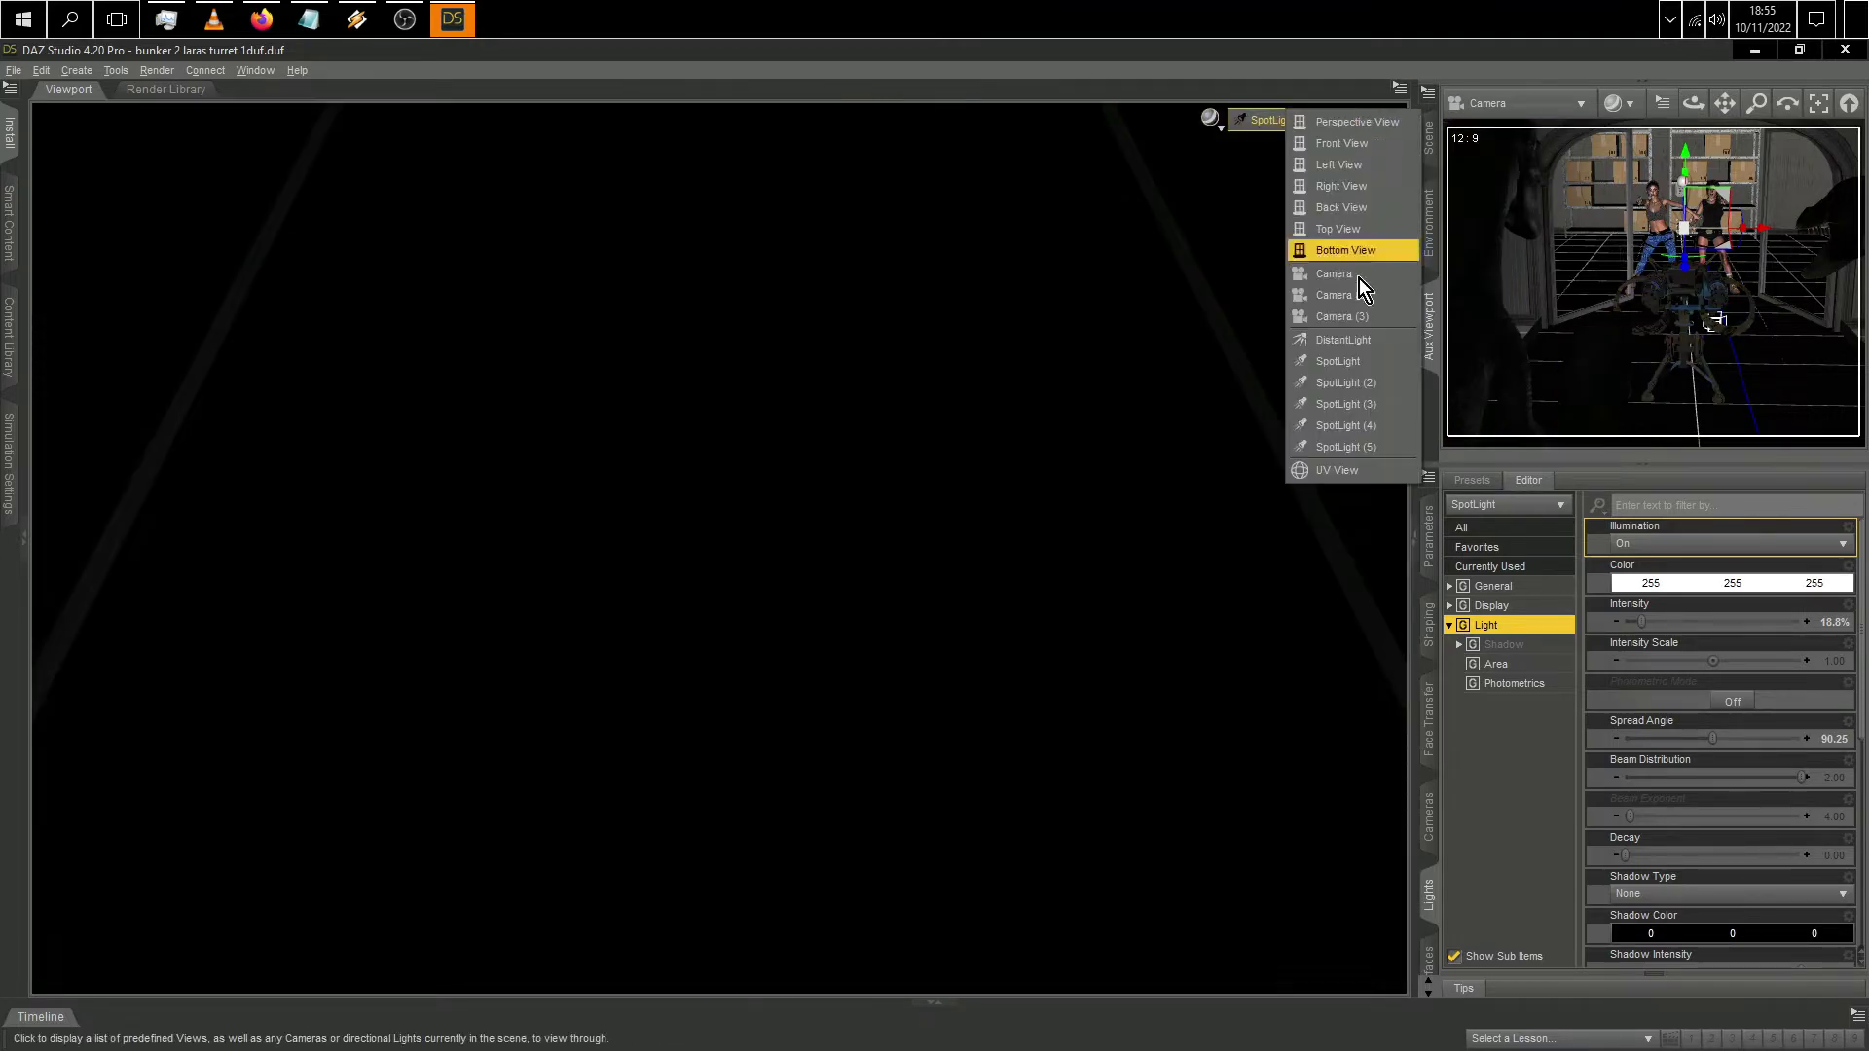
{"action": "left_click", "coordinate": [1364, 455]}
{"action": "left_click", "coordinate": [1348, 119]}
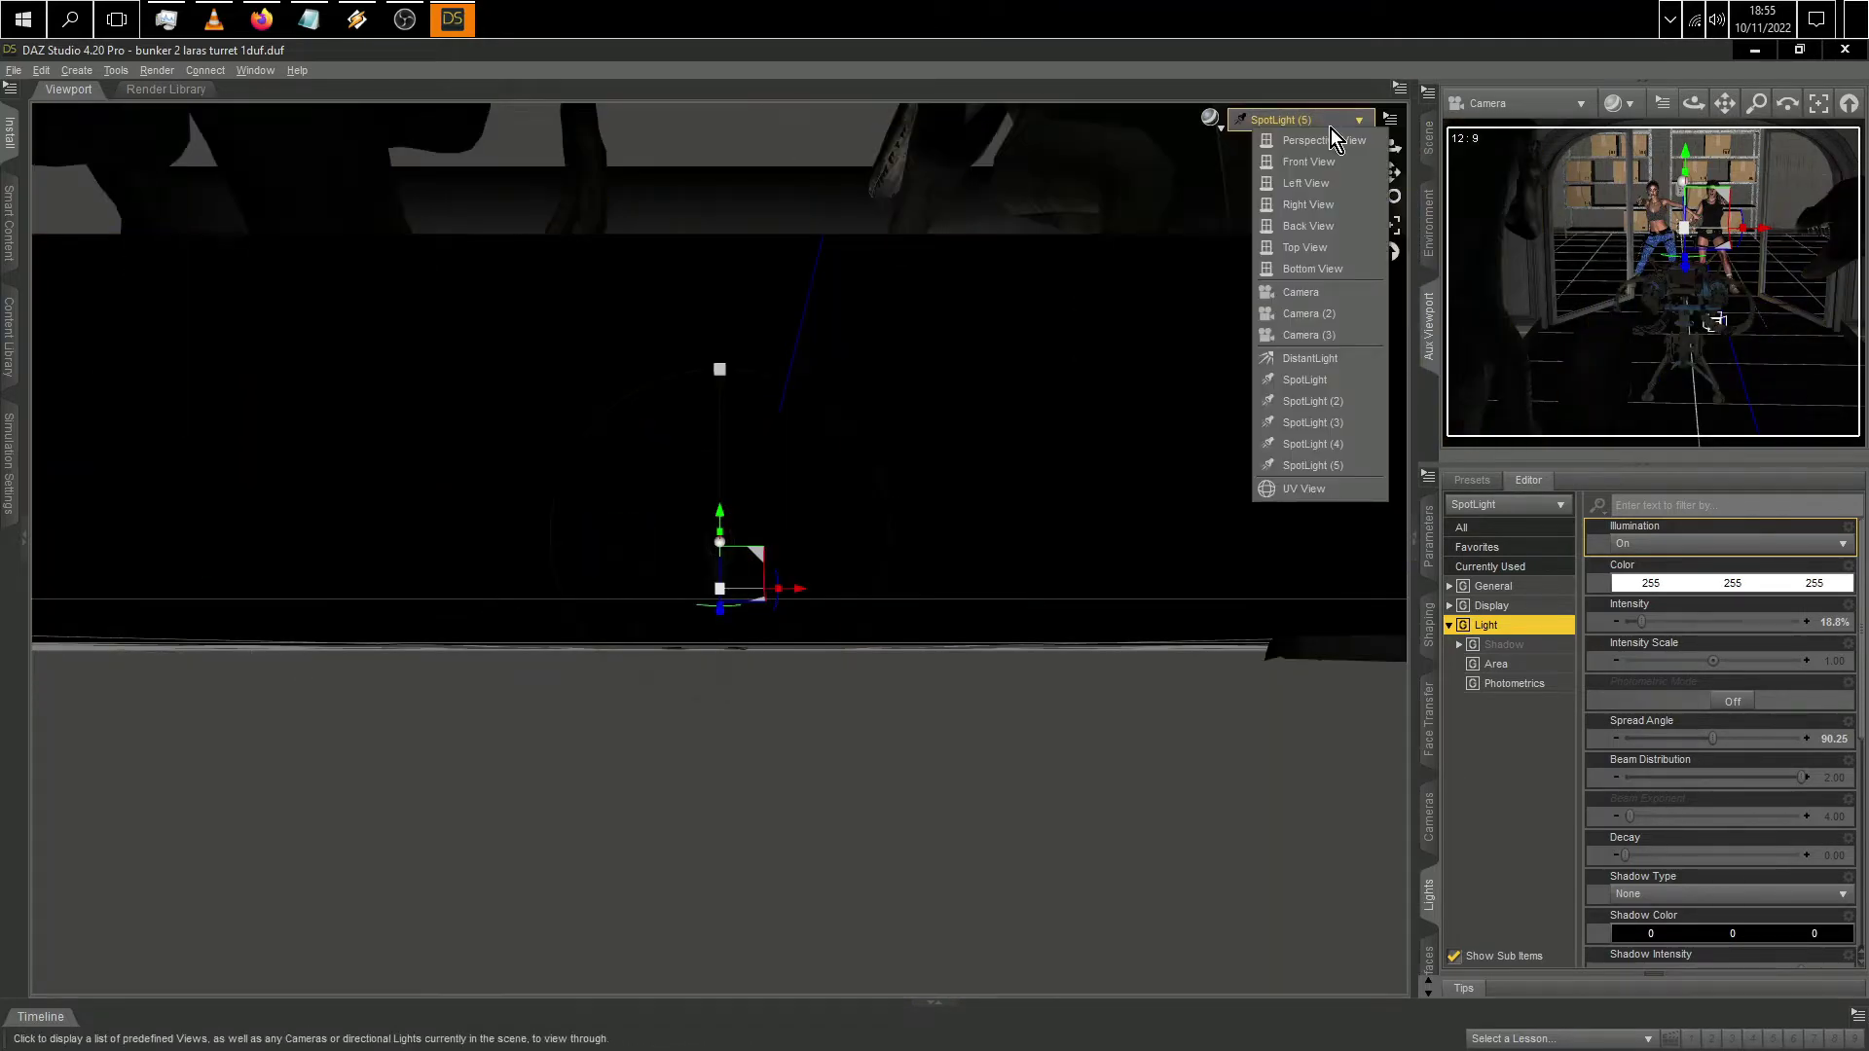
{"action": "left_click", "coordinate": [1294, 138]}
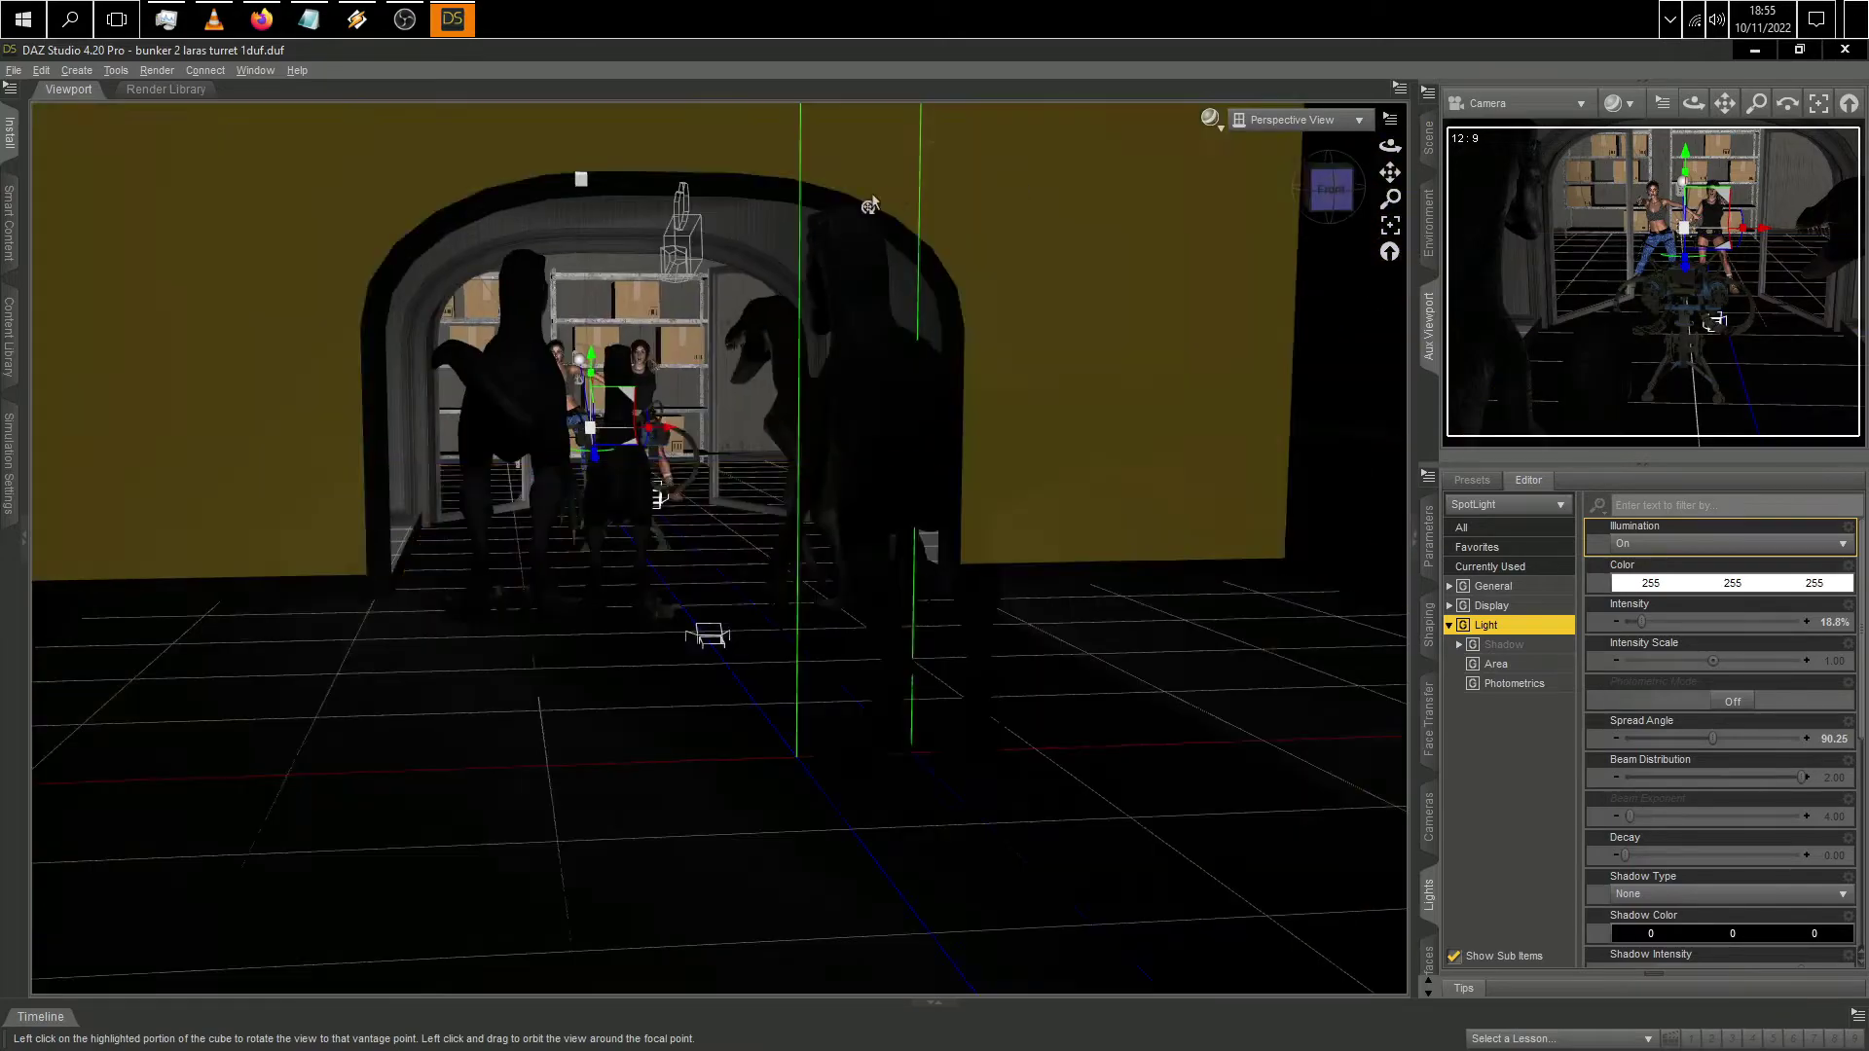
{"action": "left_click_drag", "start_coordinate": [869, 204], "coordinate": [837, 341], "text": "alt"}
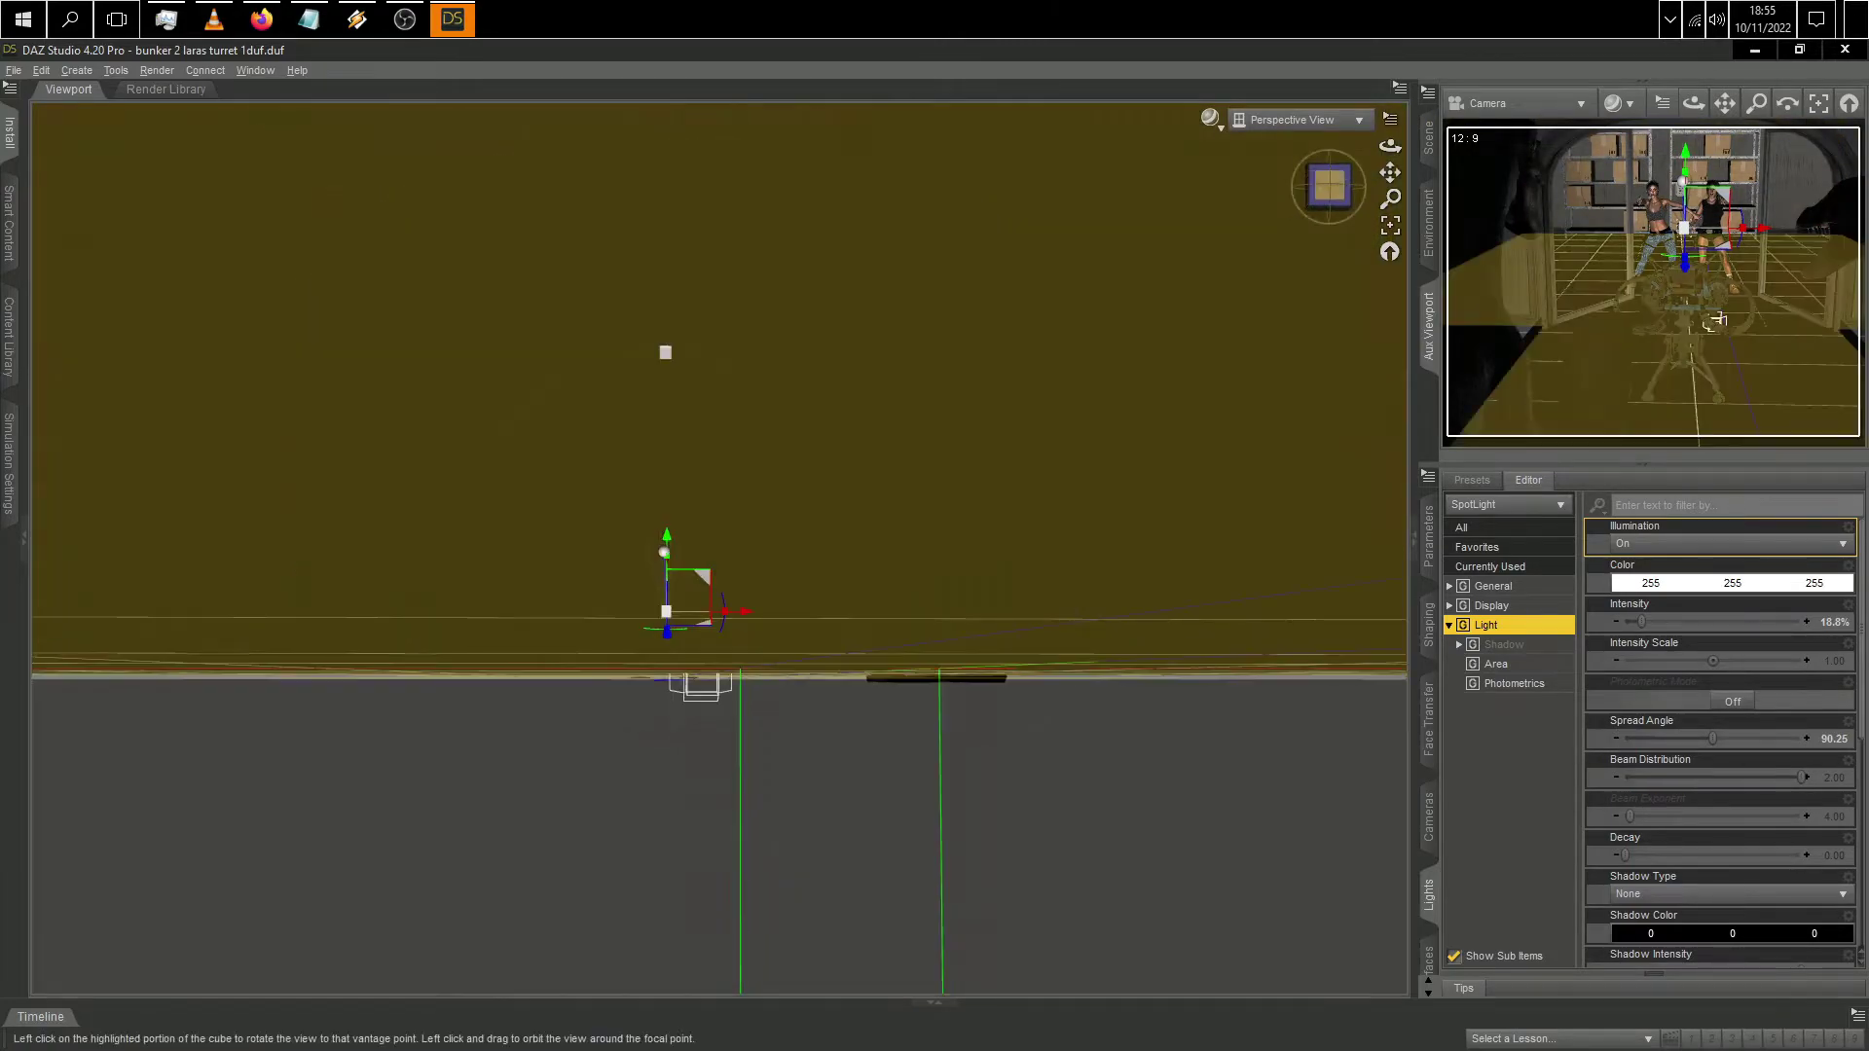
Step: Set SpotLight (2)'s intensity to 200% and widen its spread angle, previewing the result through Camera (2)
{"action": "left_click", "coordinate": [639, 336]}
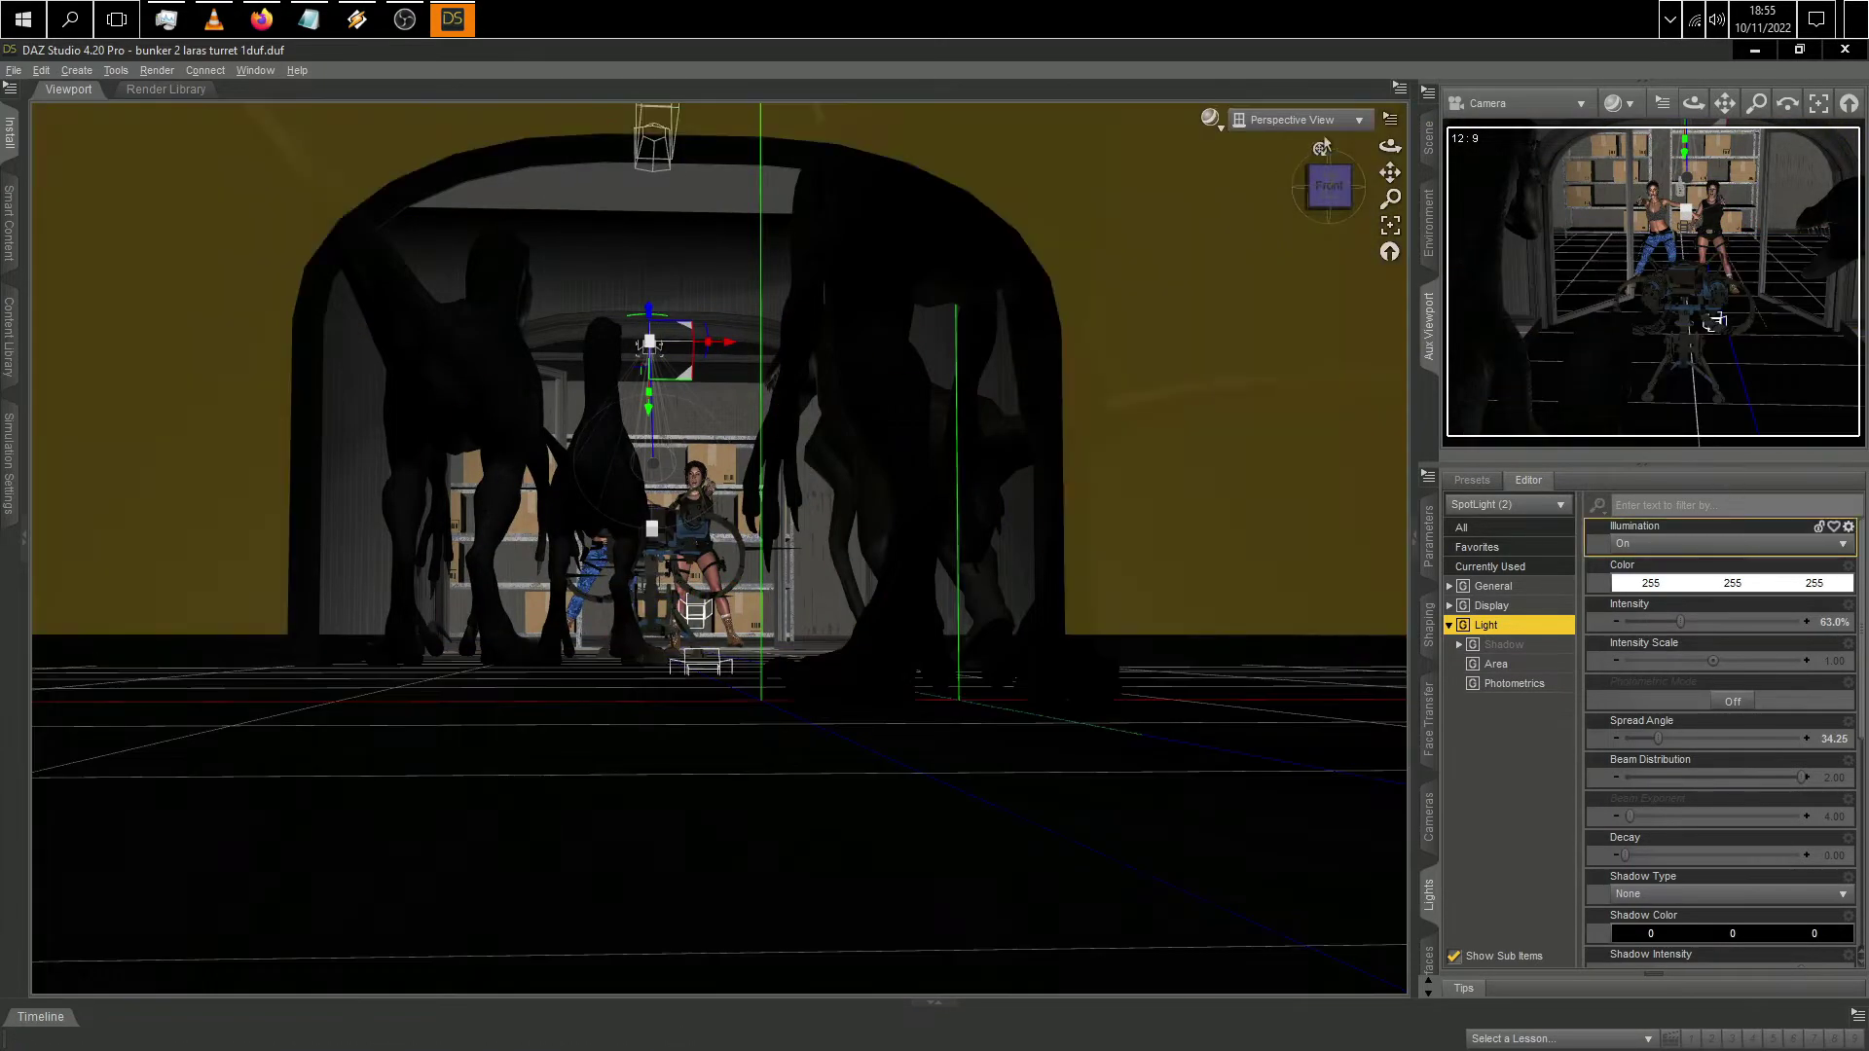
{"action": "left_click", "coordinate": [1430, 226]}
{"action": "left_click", "coordinate": [1428, 326]}
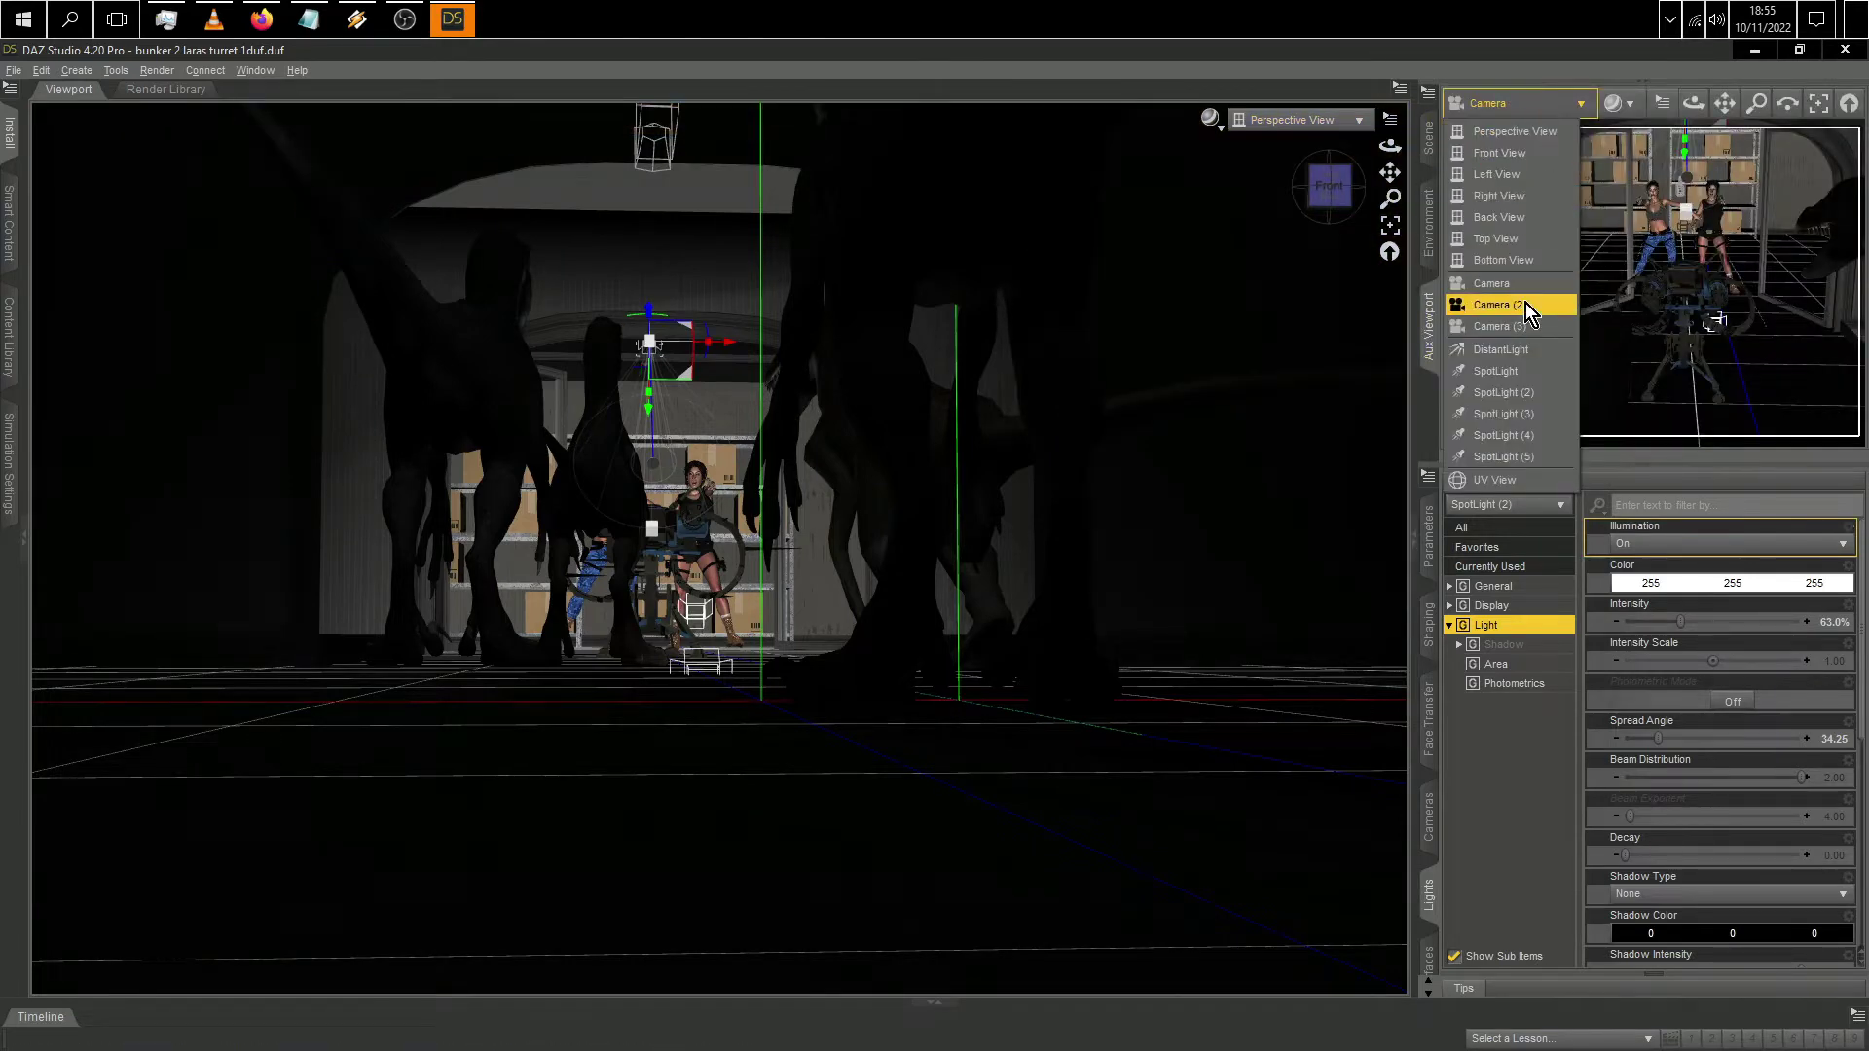
{"action": "left_click", "coordinate": [1526, 304]}
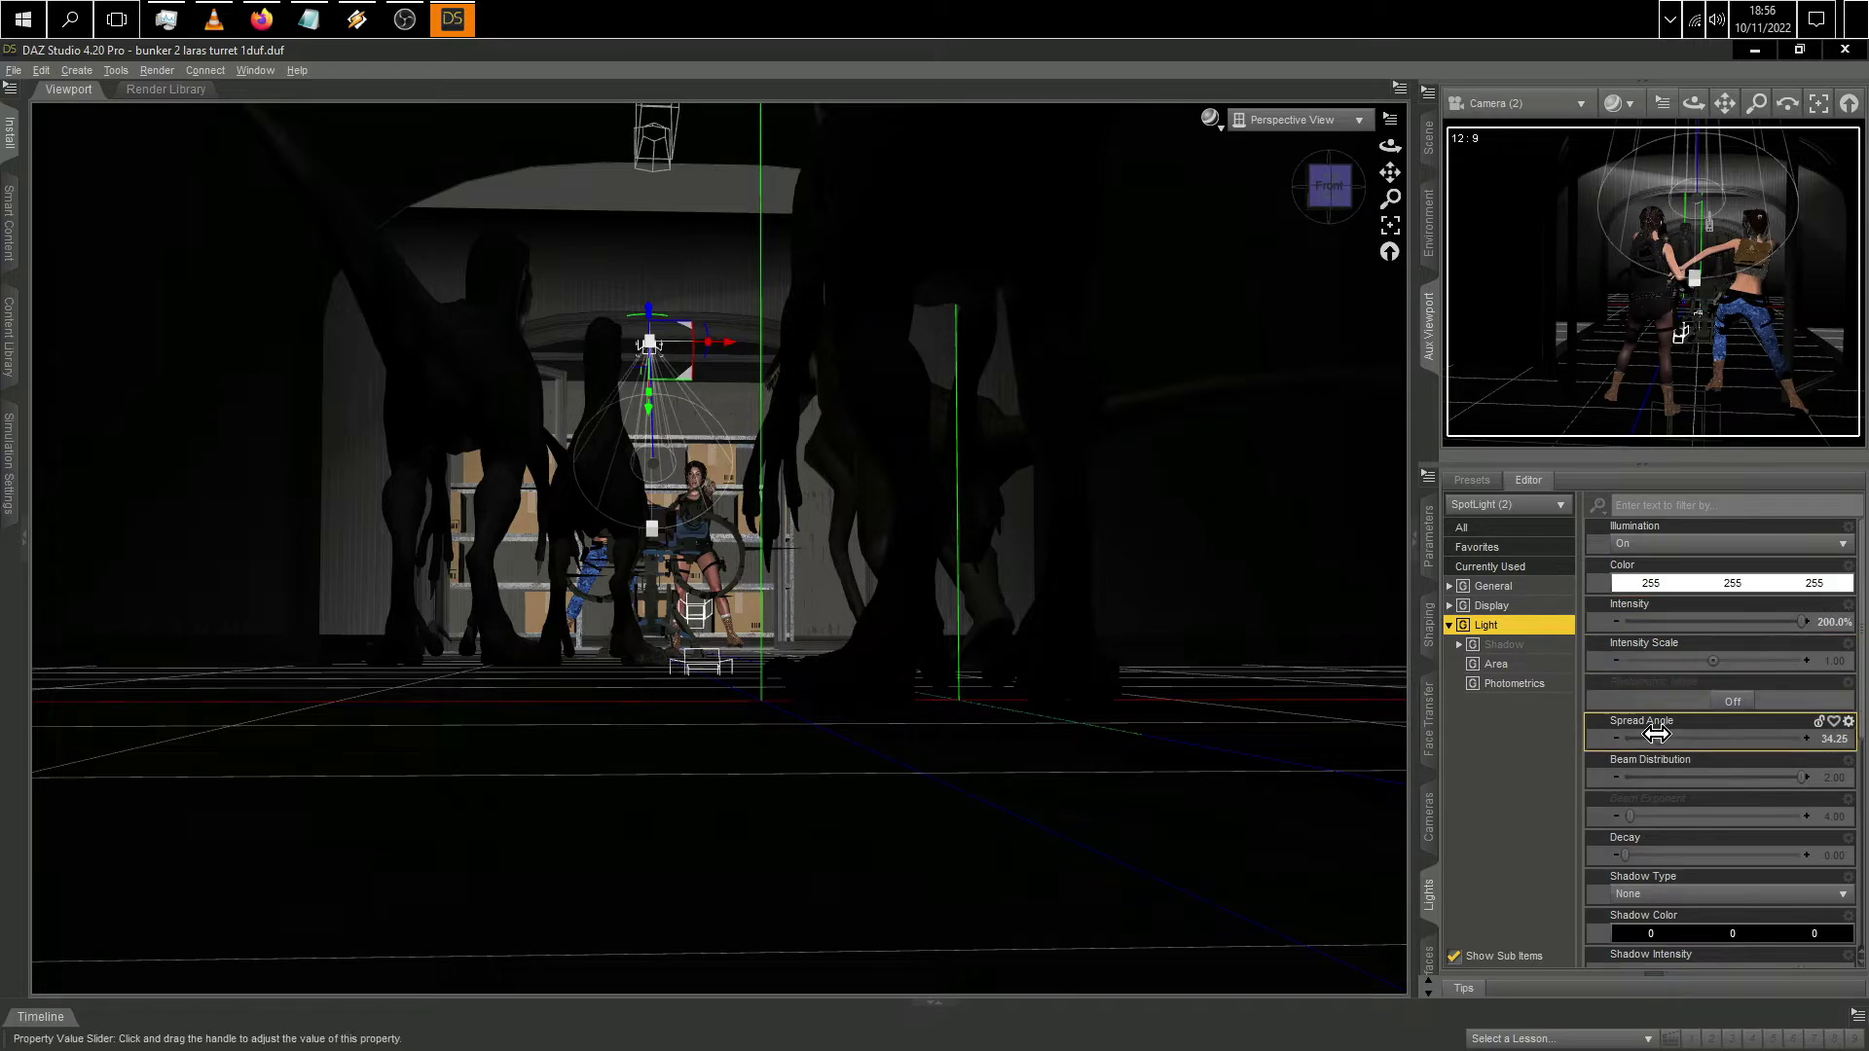
{"action": "left_click_drag", "start_coordinate": [1655, 734], "coordinate": [1673, 728]}
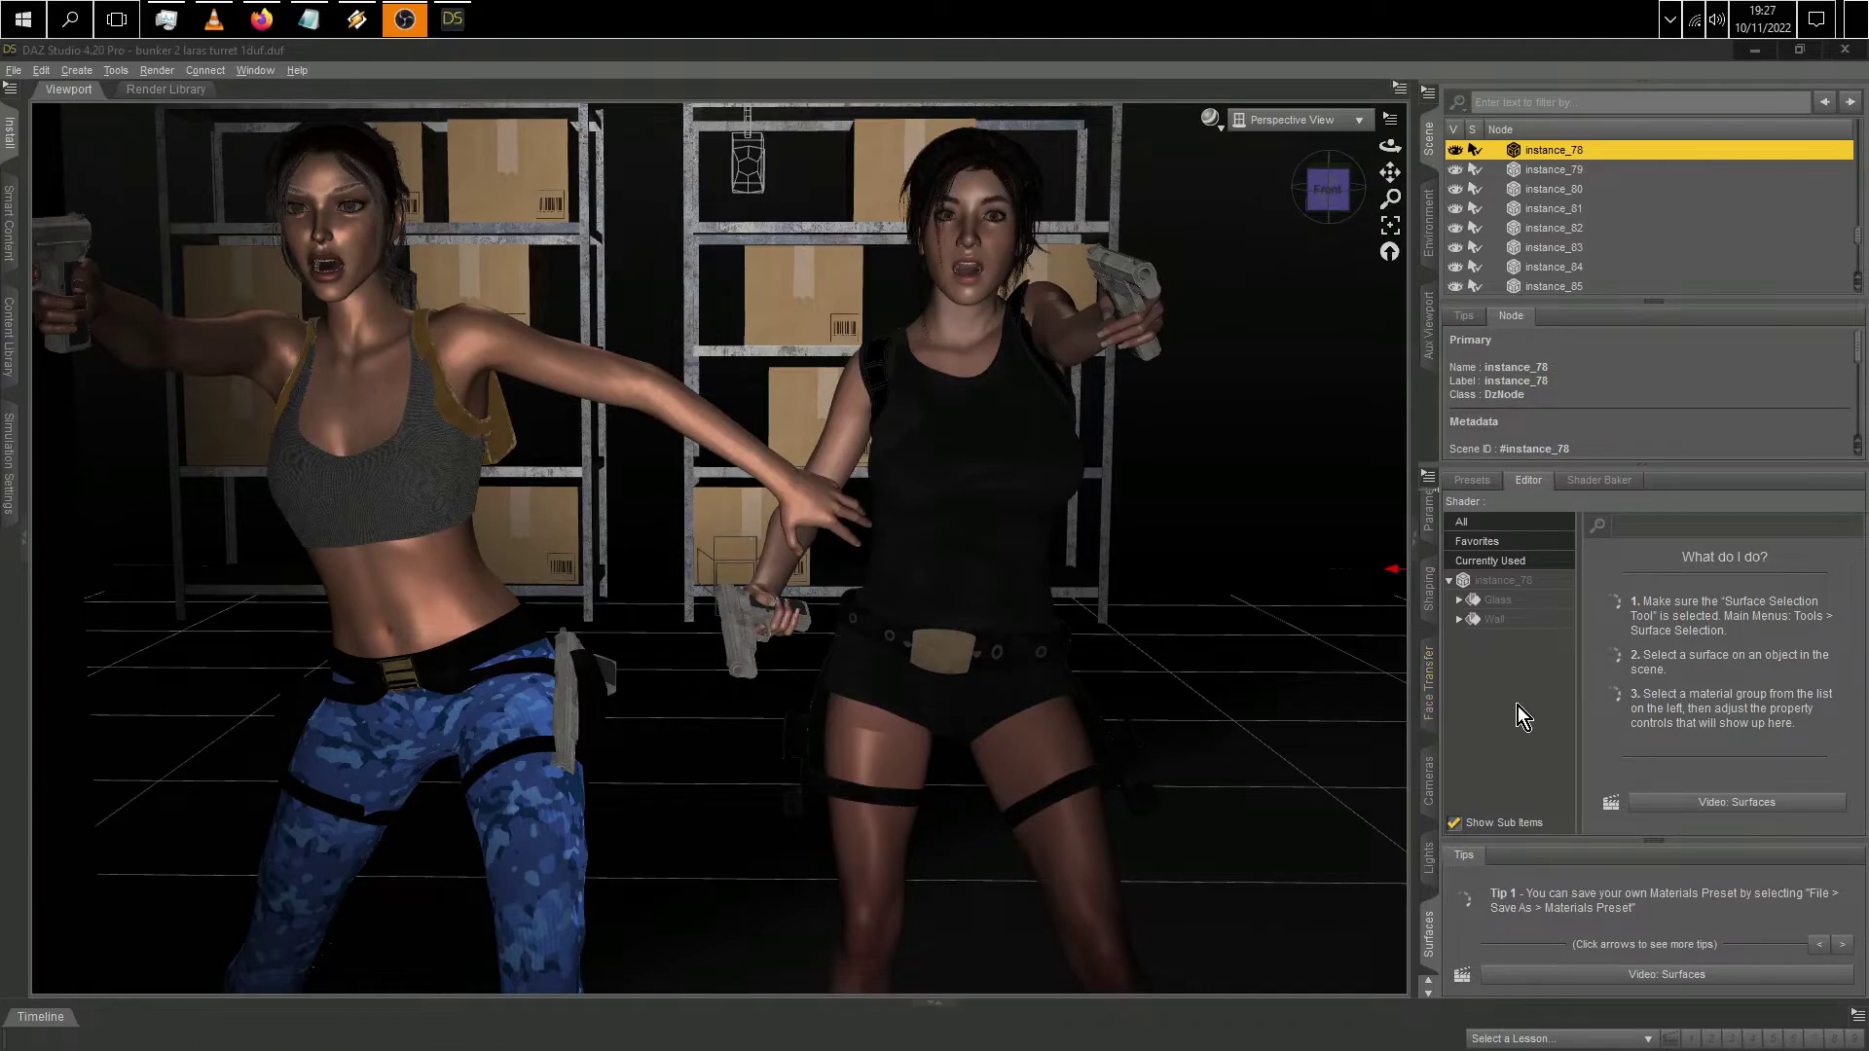
Step: With the Surface Selection tool, select all the skin surfaces of the Genesis 3 Female figure in the black top
{"action": "left_click", "coordinate": [116, 70]}
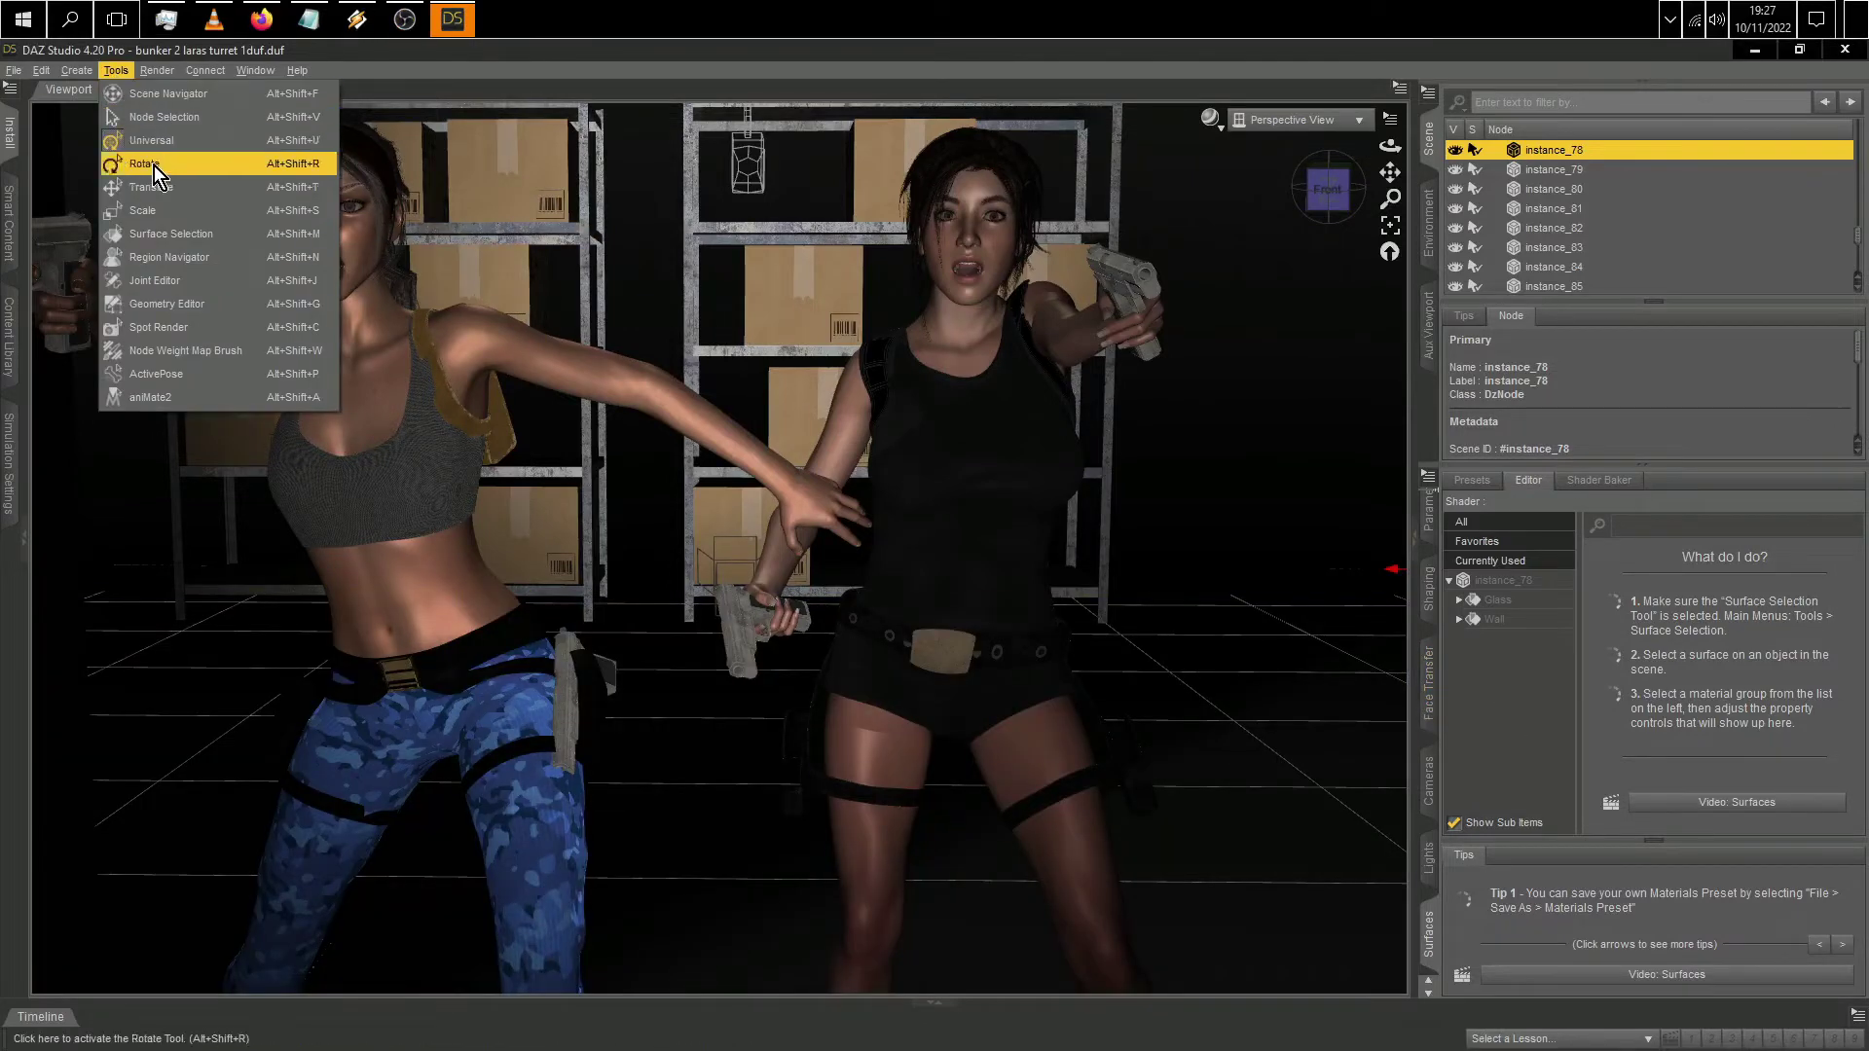
{"action": "left_click", "coordinate": [175, 234]}
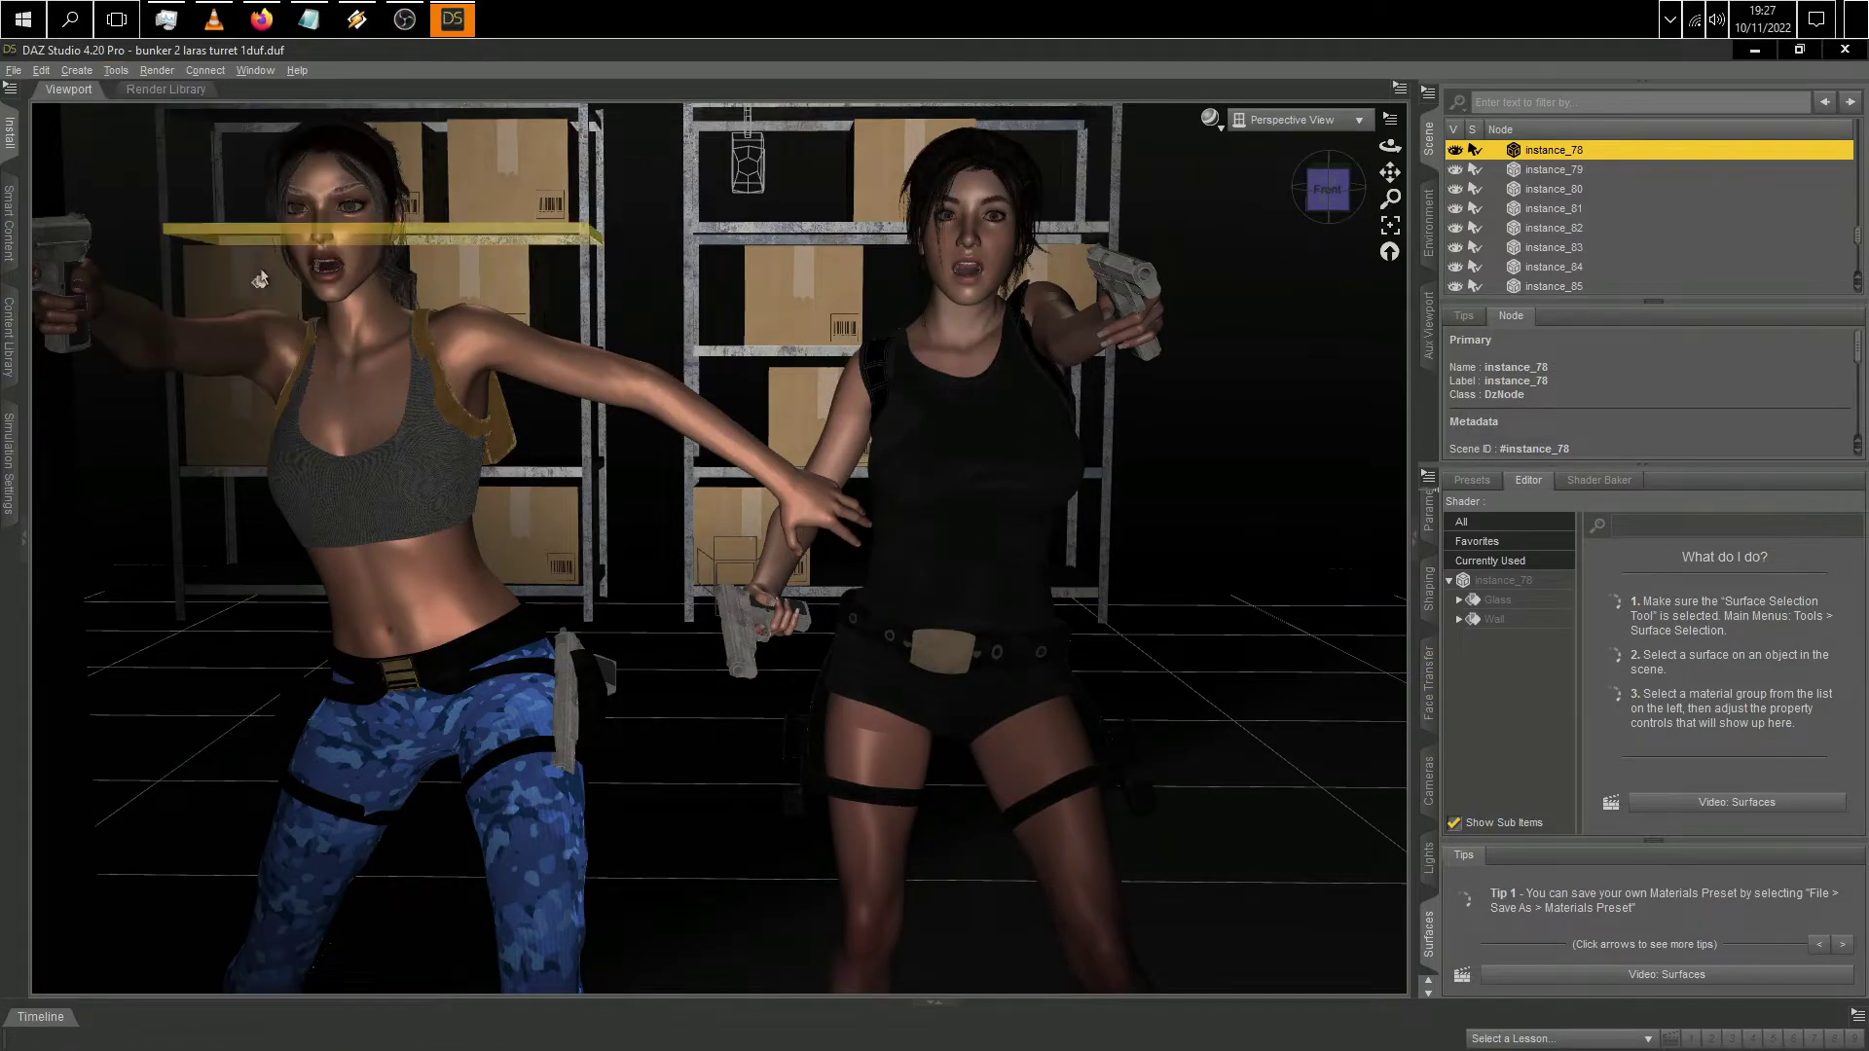
{"action": "left_click", "coordinate": [974, 330]}
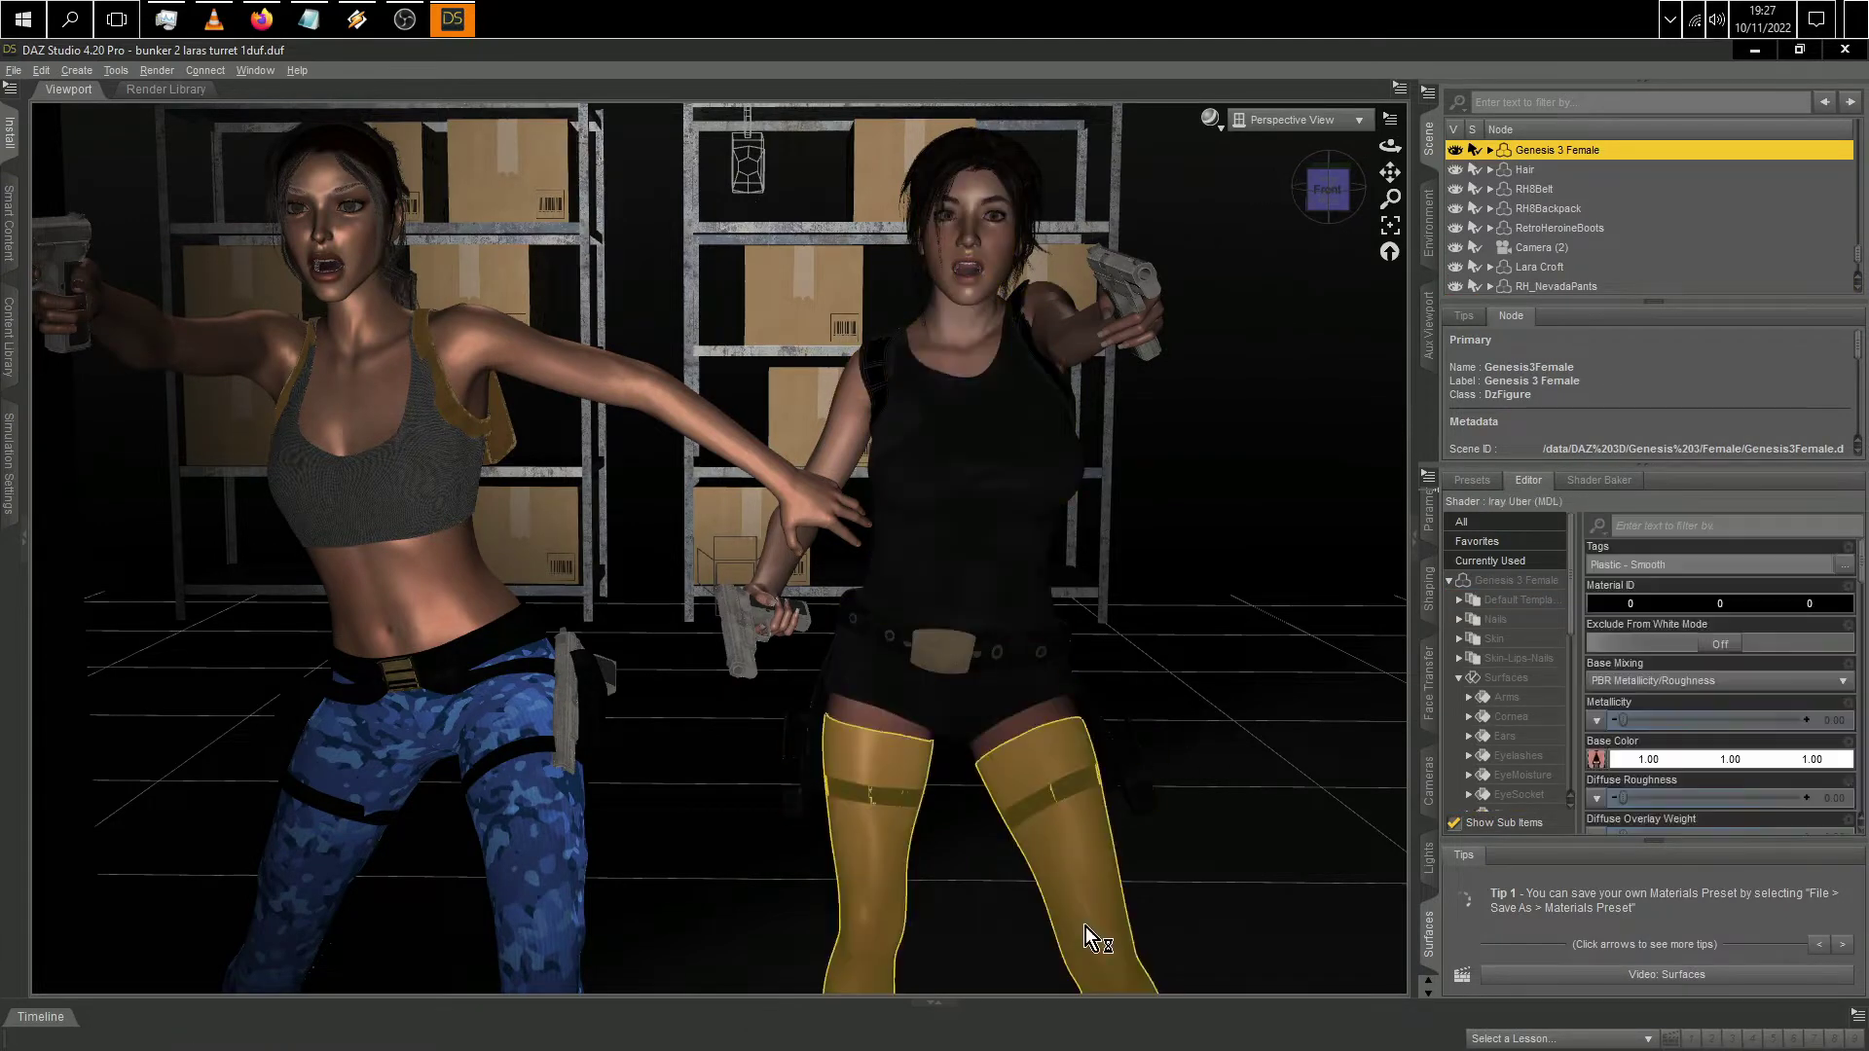
{"action": "left_click", "coordinate": [969, 224]}
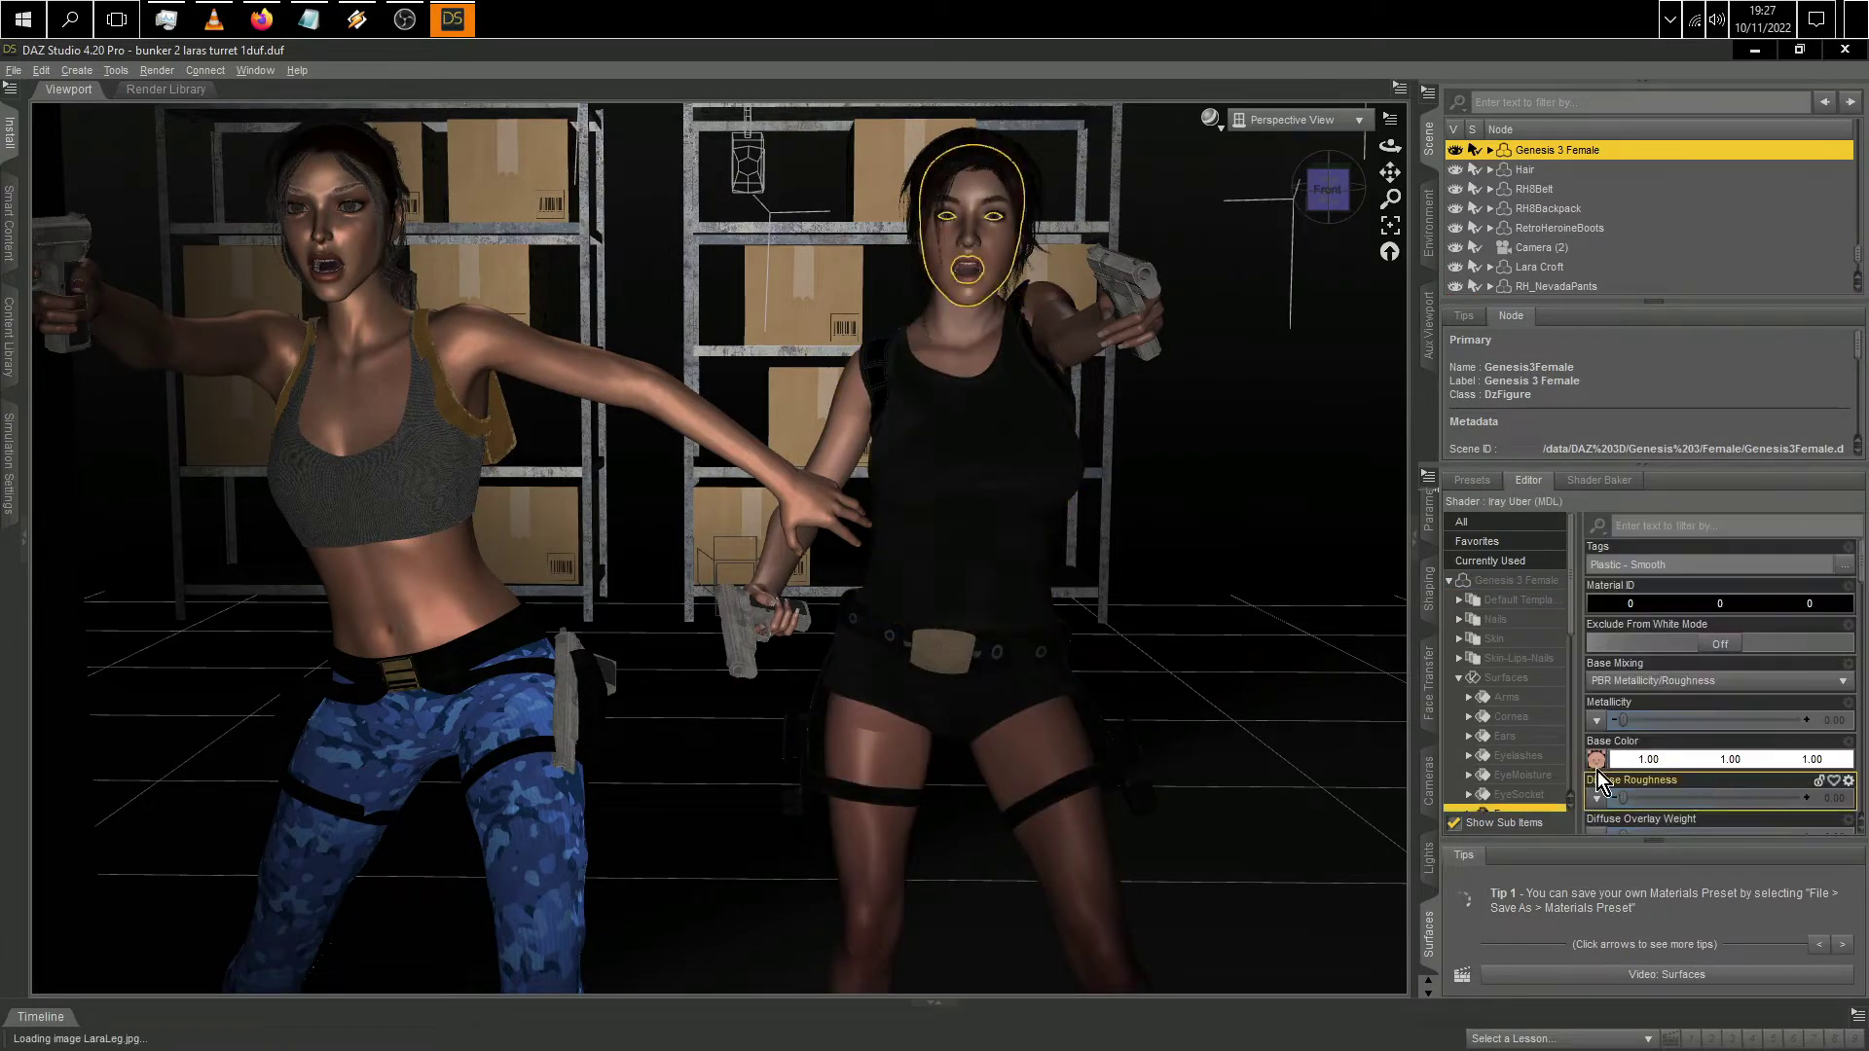
{"action": "left_click", "coordinate": [1494, 639]}
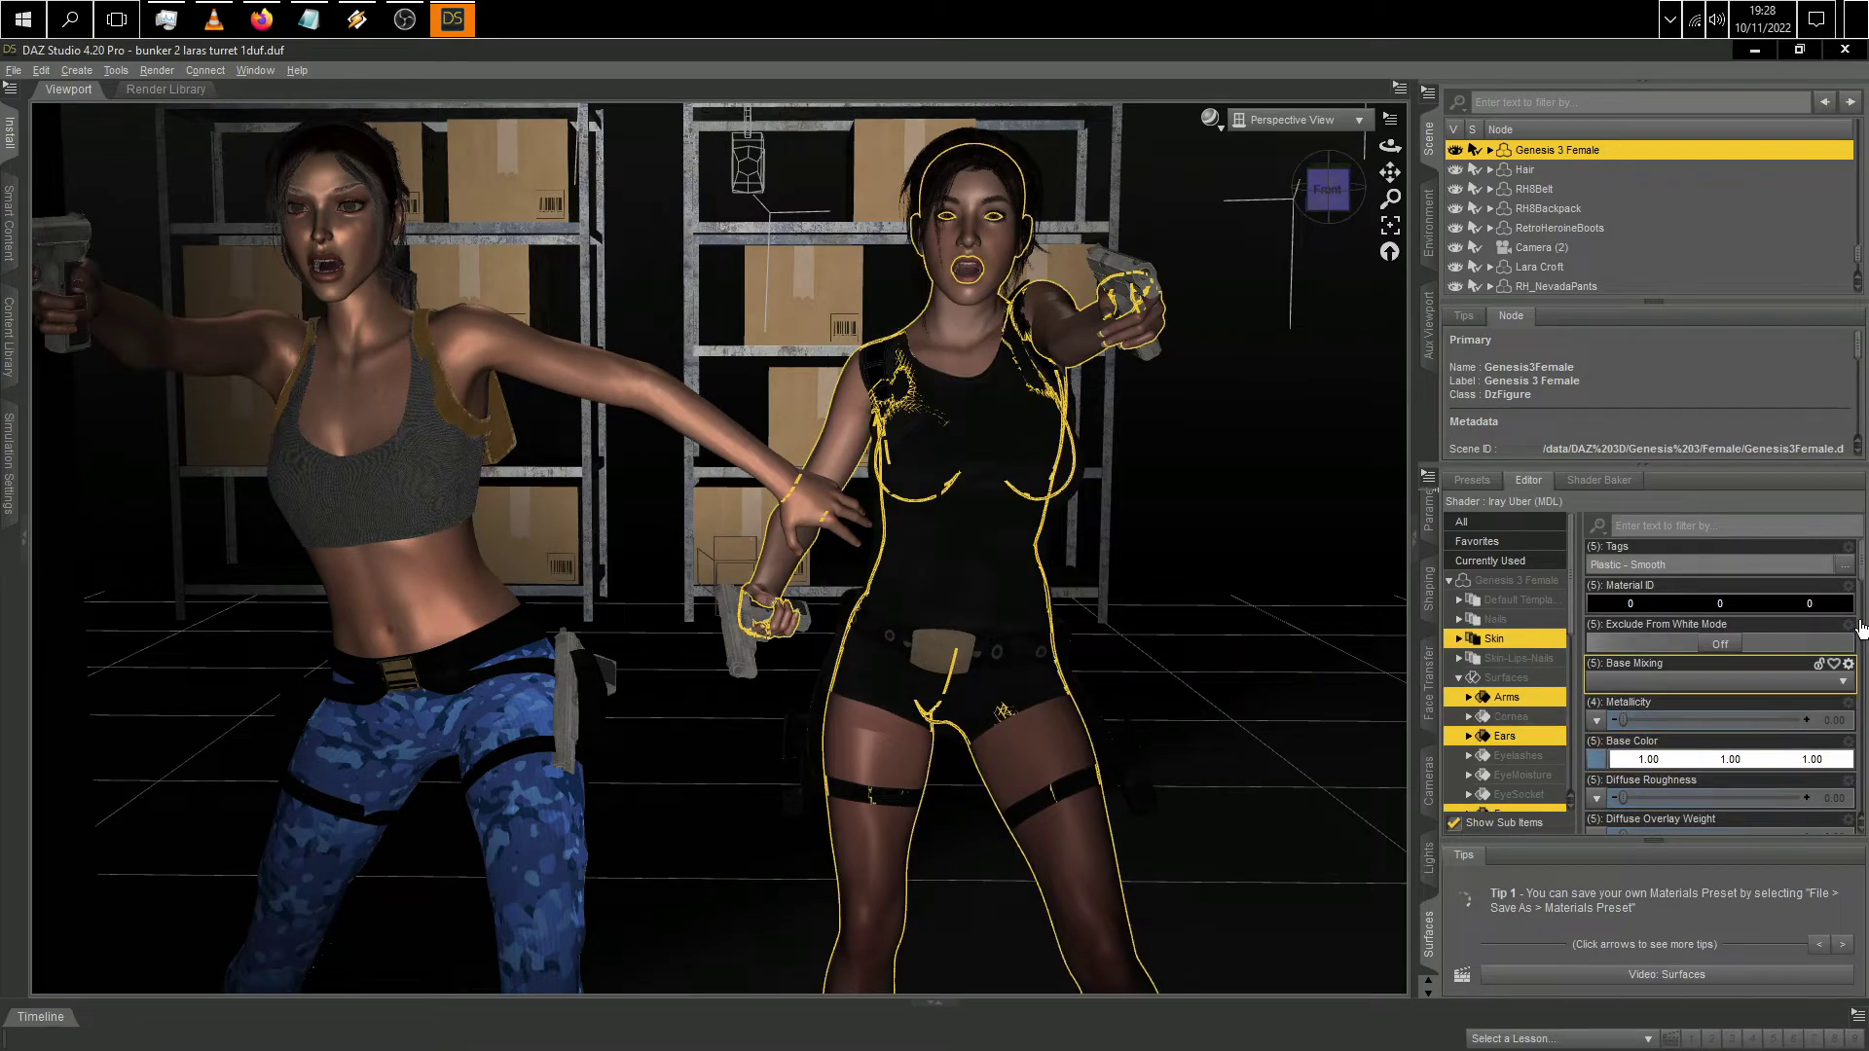
Step: Render the current view of the two women to check their skin, and close the render without saving it
{"action": "left_click", "coordinate": [156, 70]}
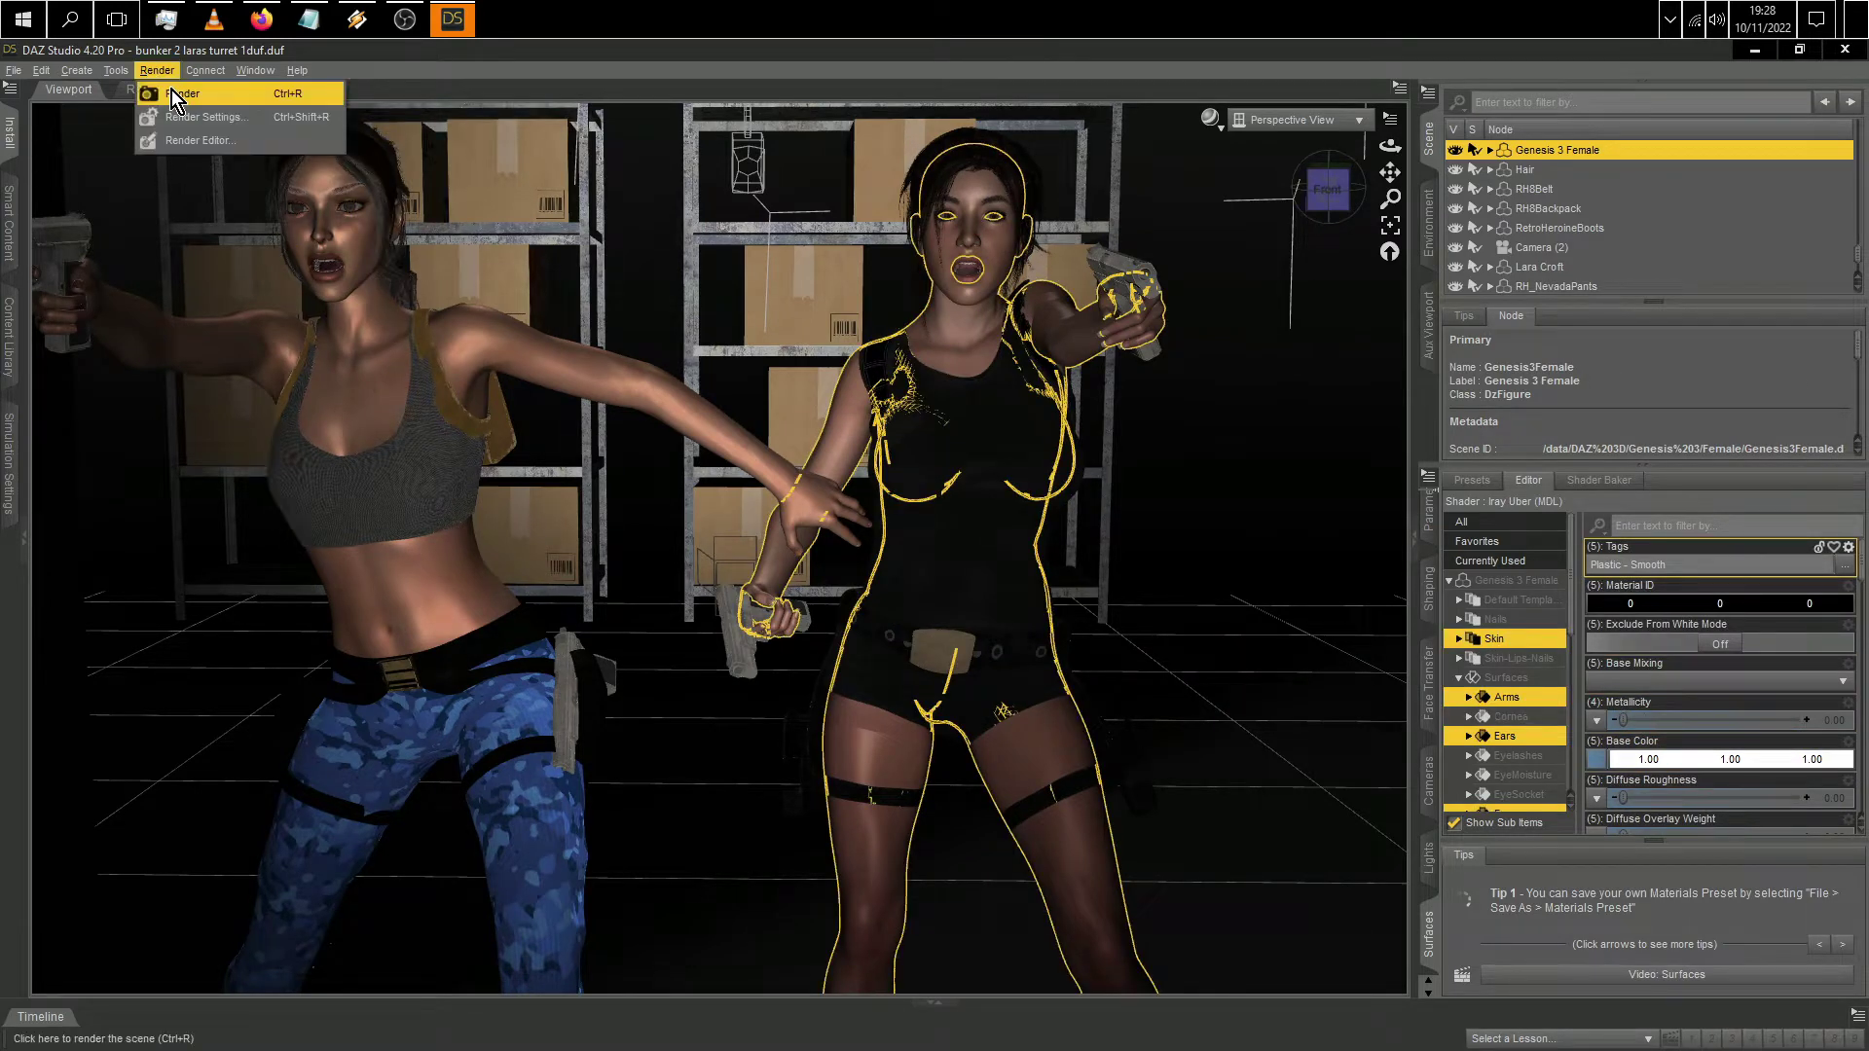
{"action": "left_click", "coordinate": [171, 94]}
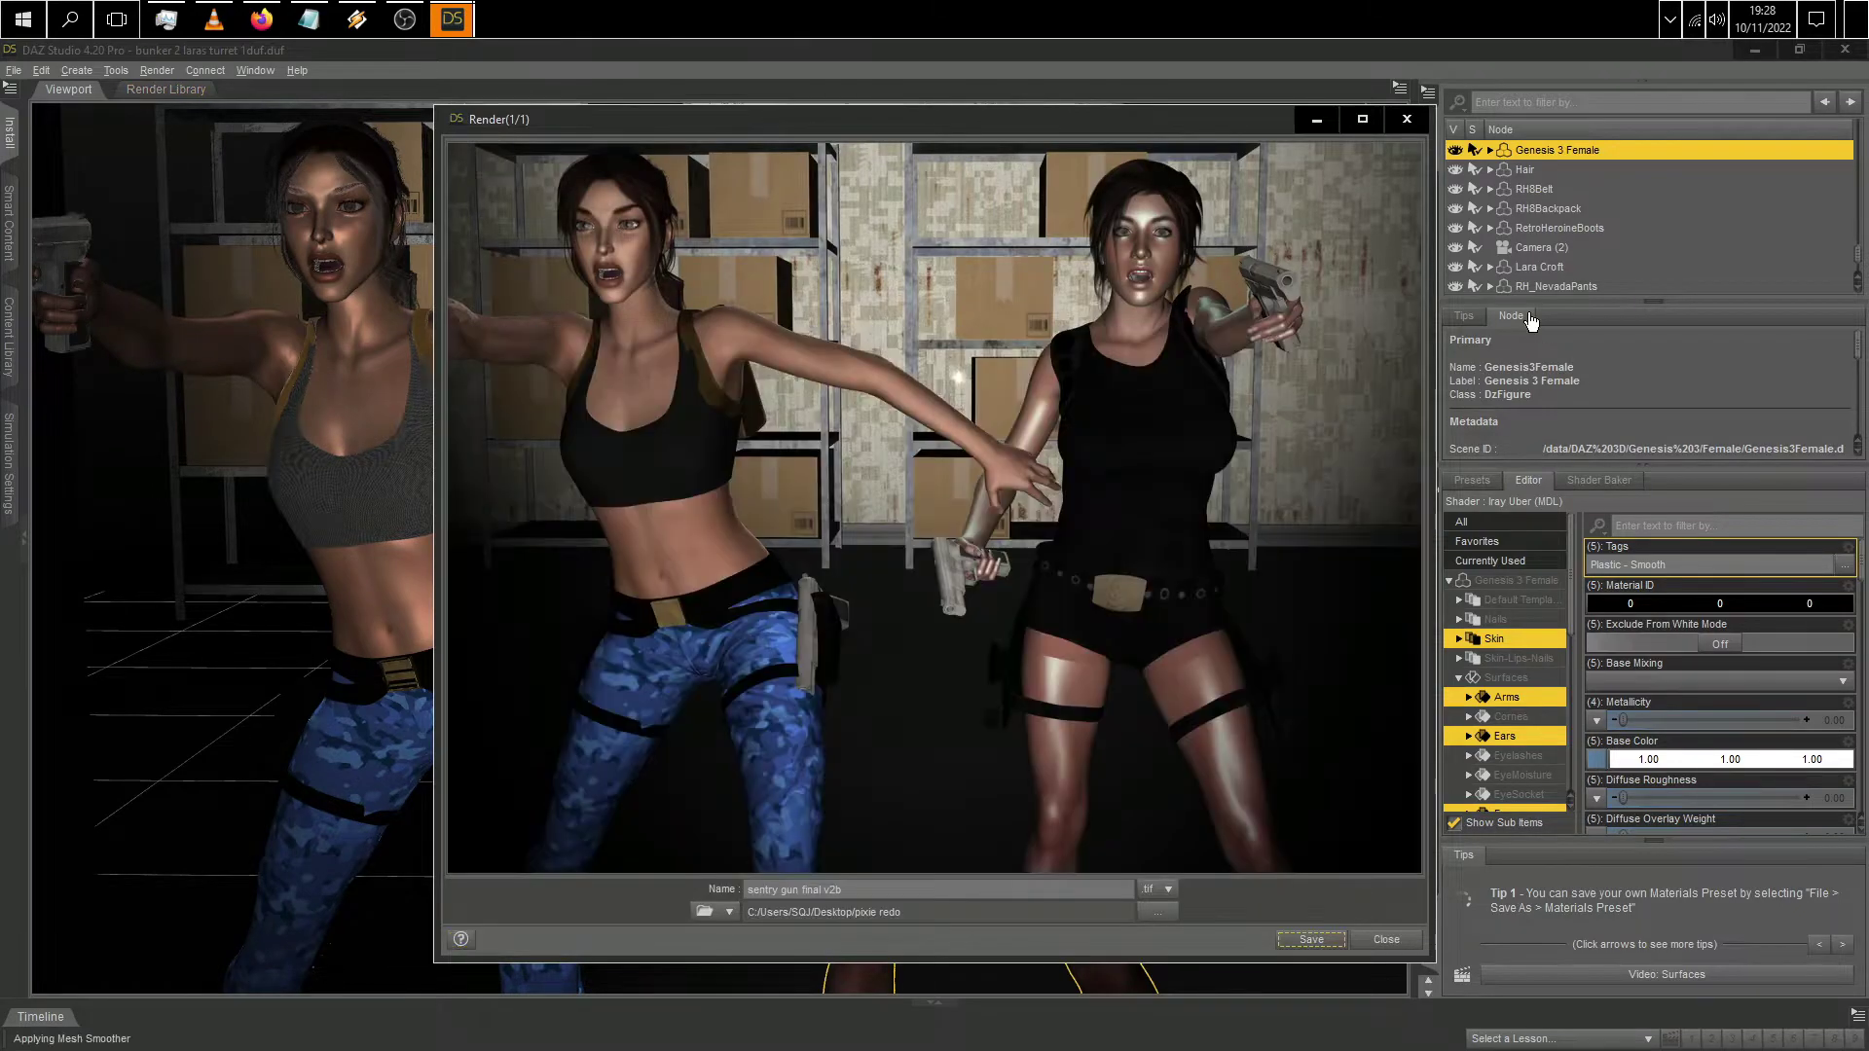
{"action": "left_click_drag", "start_coordinate": [1256, 119], "coordinate": [1042, 142]}
{"action": "left_click", "coordinate": [1100, 136]}
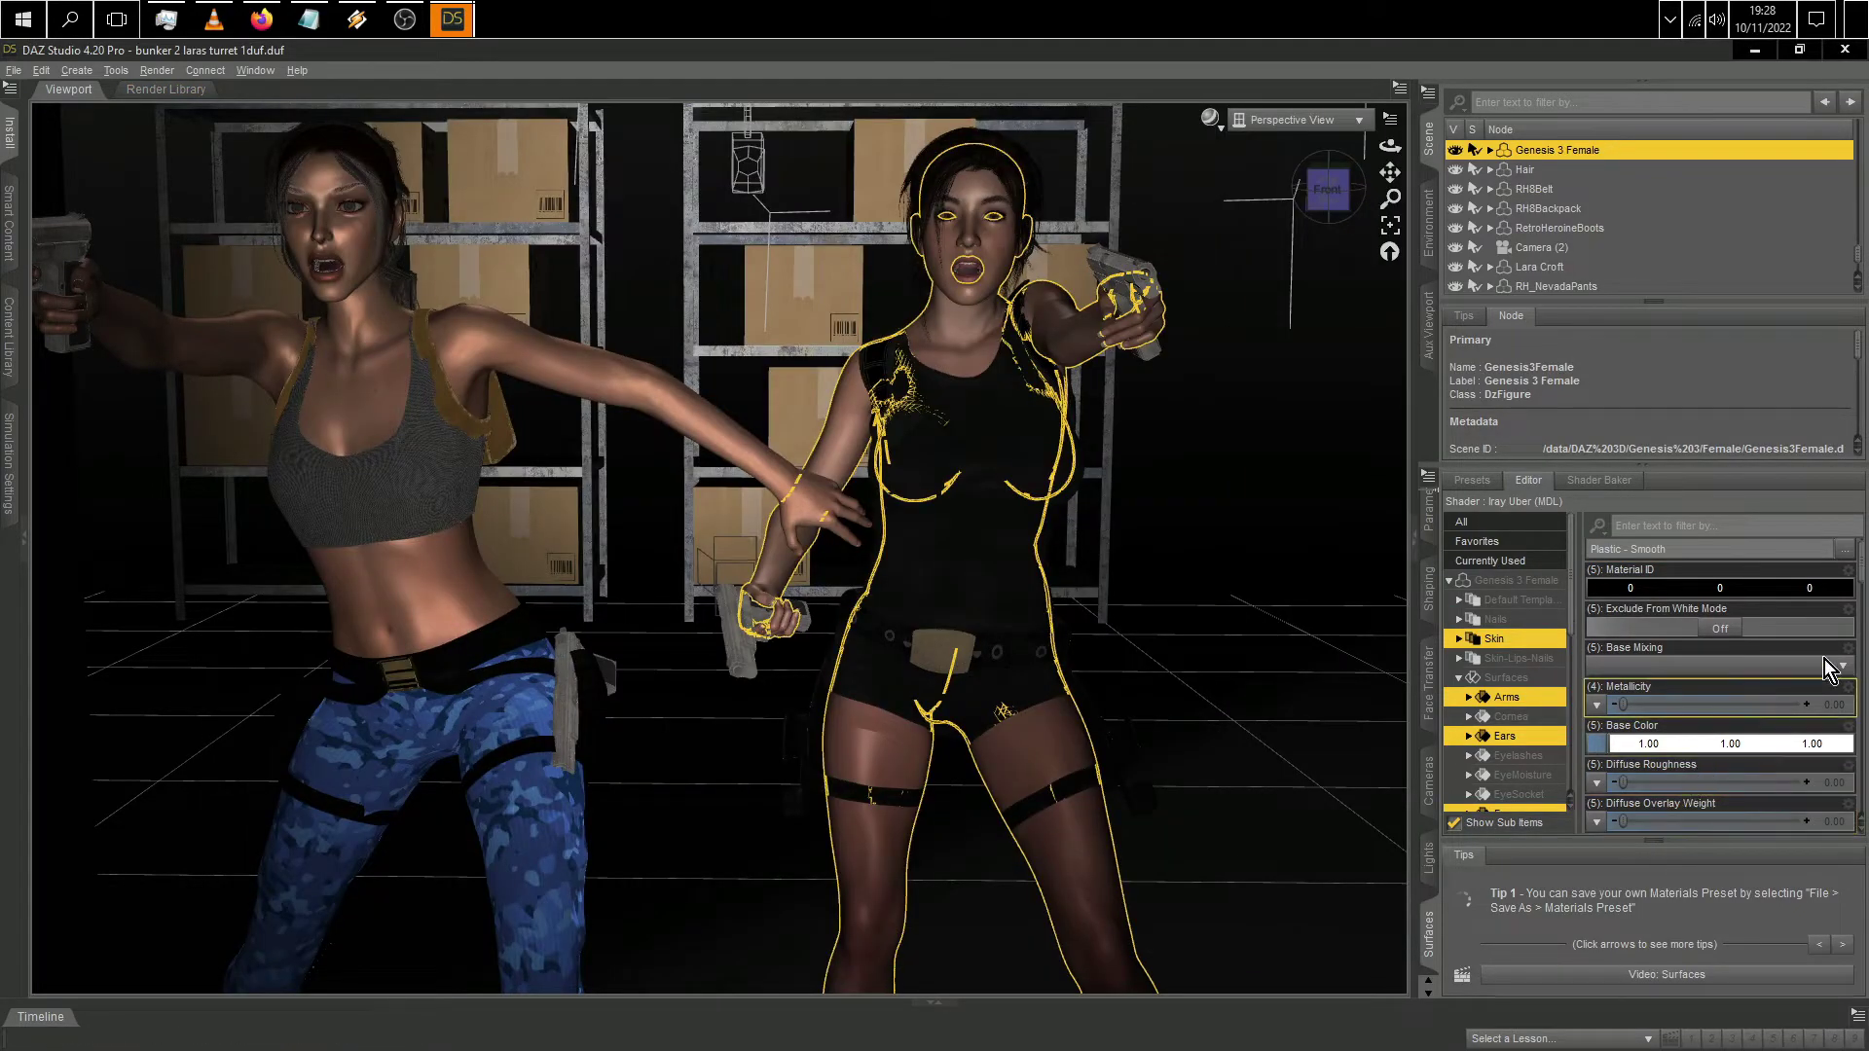
Step: Set the Glossy Layered Weight of the selected skin surfaces to 0.20
{"action": "scroll", "coordinate": [1795, 657], "scroll_direction": "down", "scroll_amount": 5}
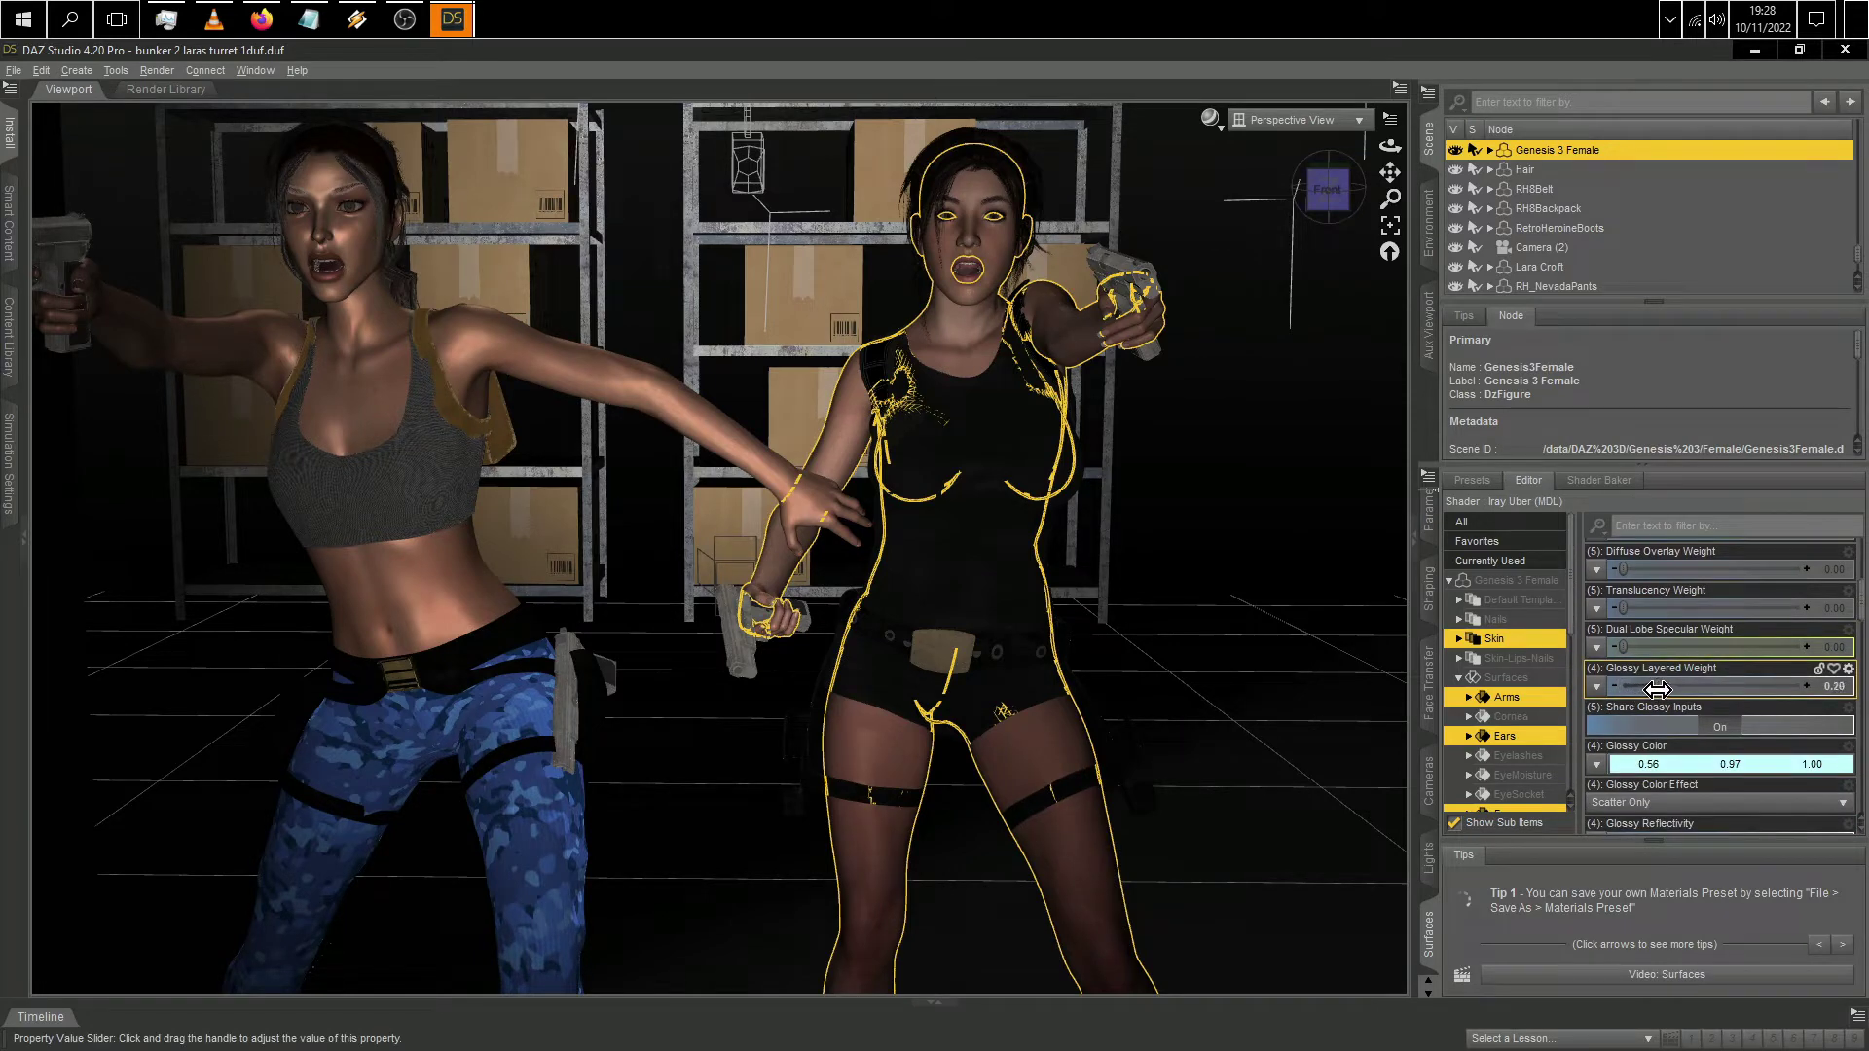
{"action": "scroll", "coordinate": [1718, 681], "scroll_direction": "up", "scroll_amount": 1}
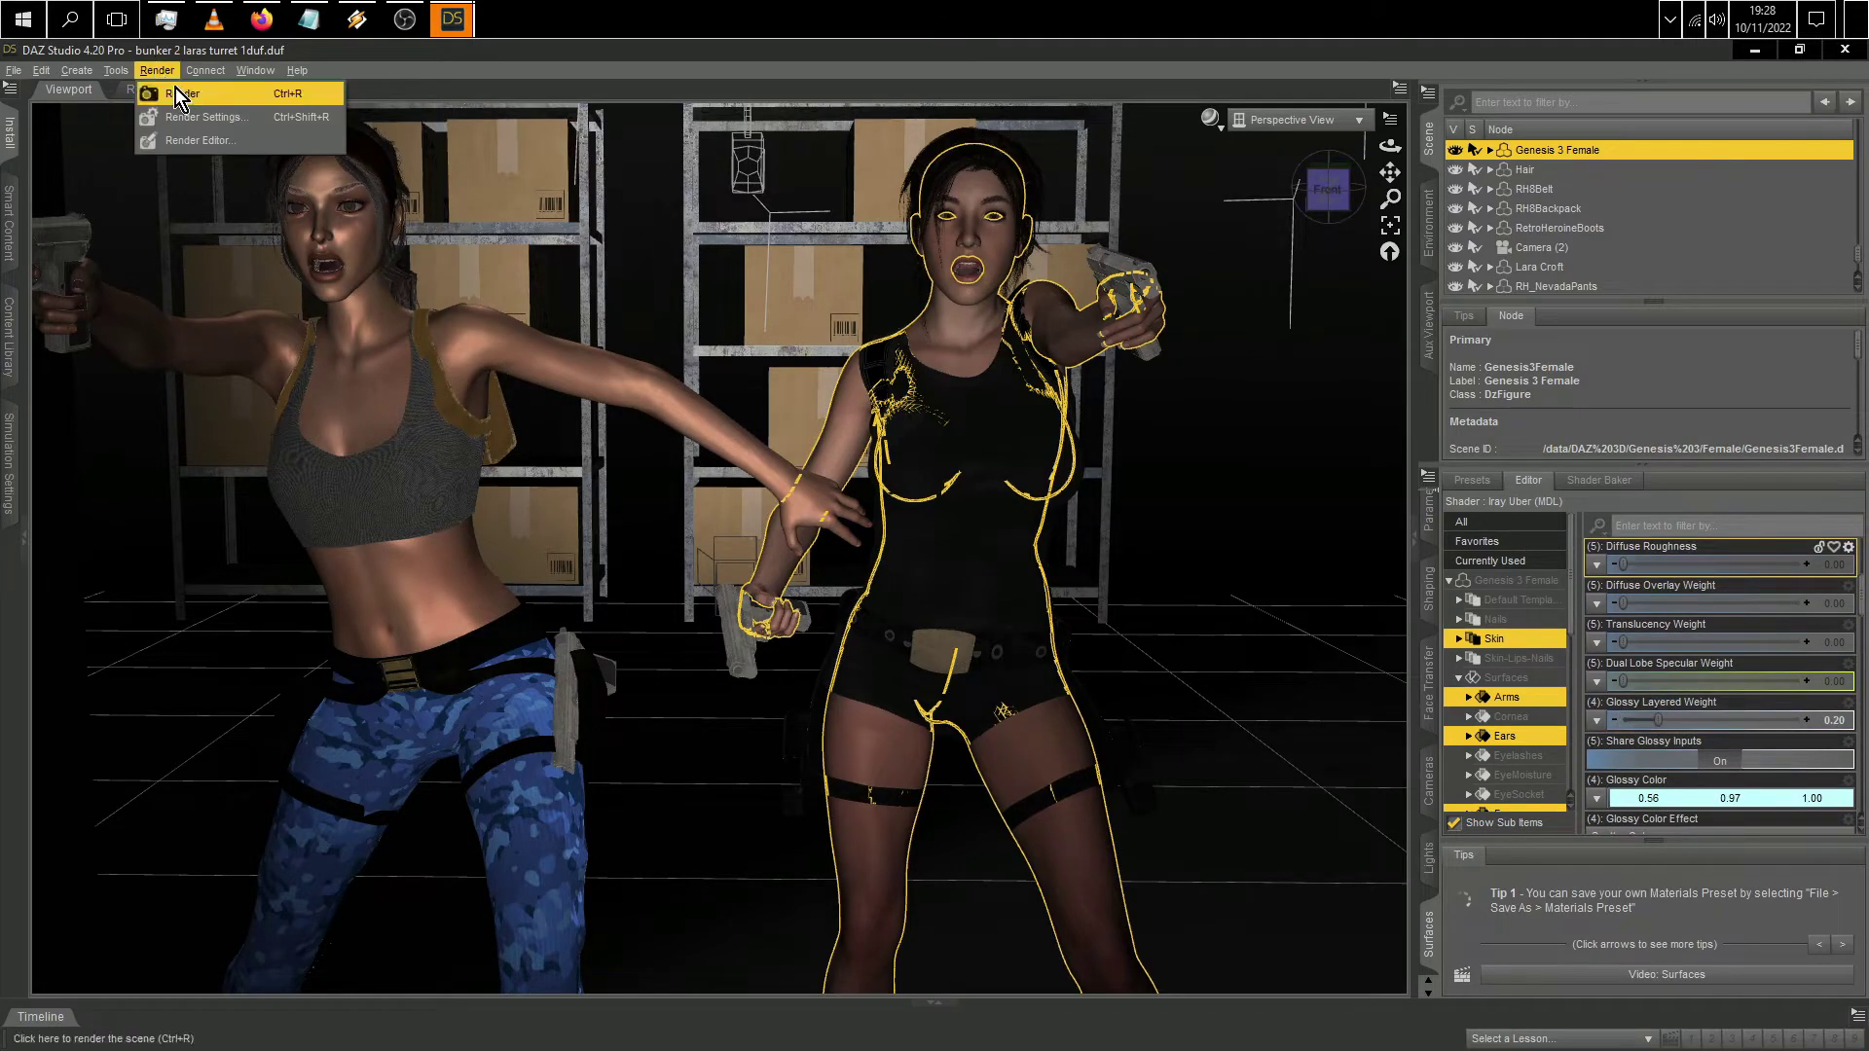
Step: Render the current view again, compare the woman in black's skin shine with the previous render, and close both renders without saving
{"action": "left_click", "coordinate": [177, 94]}
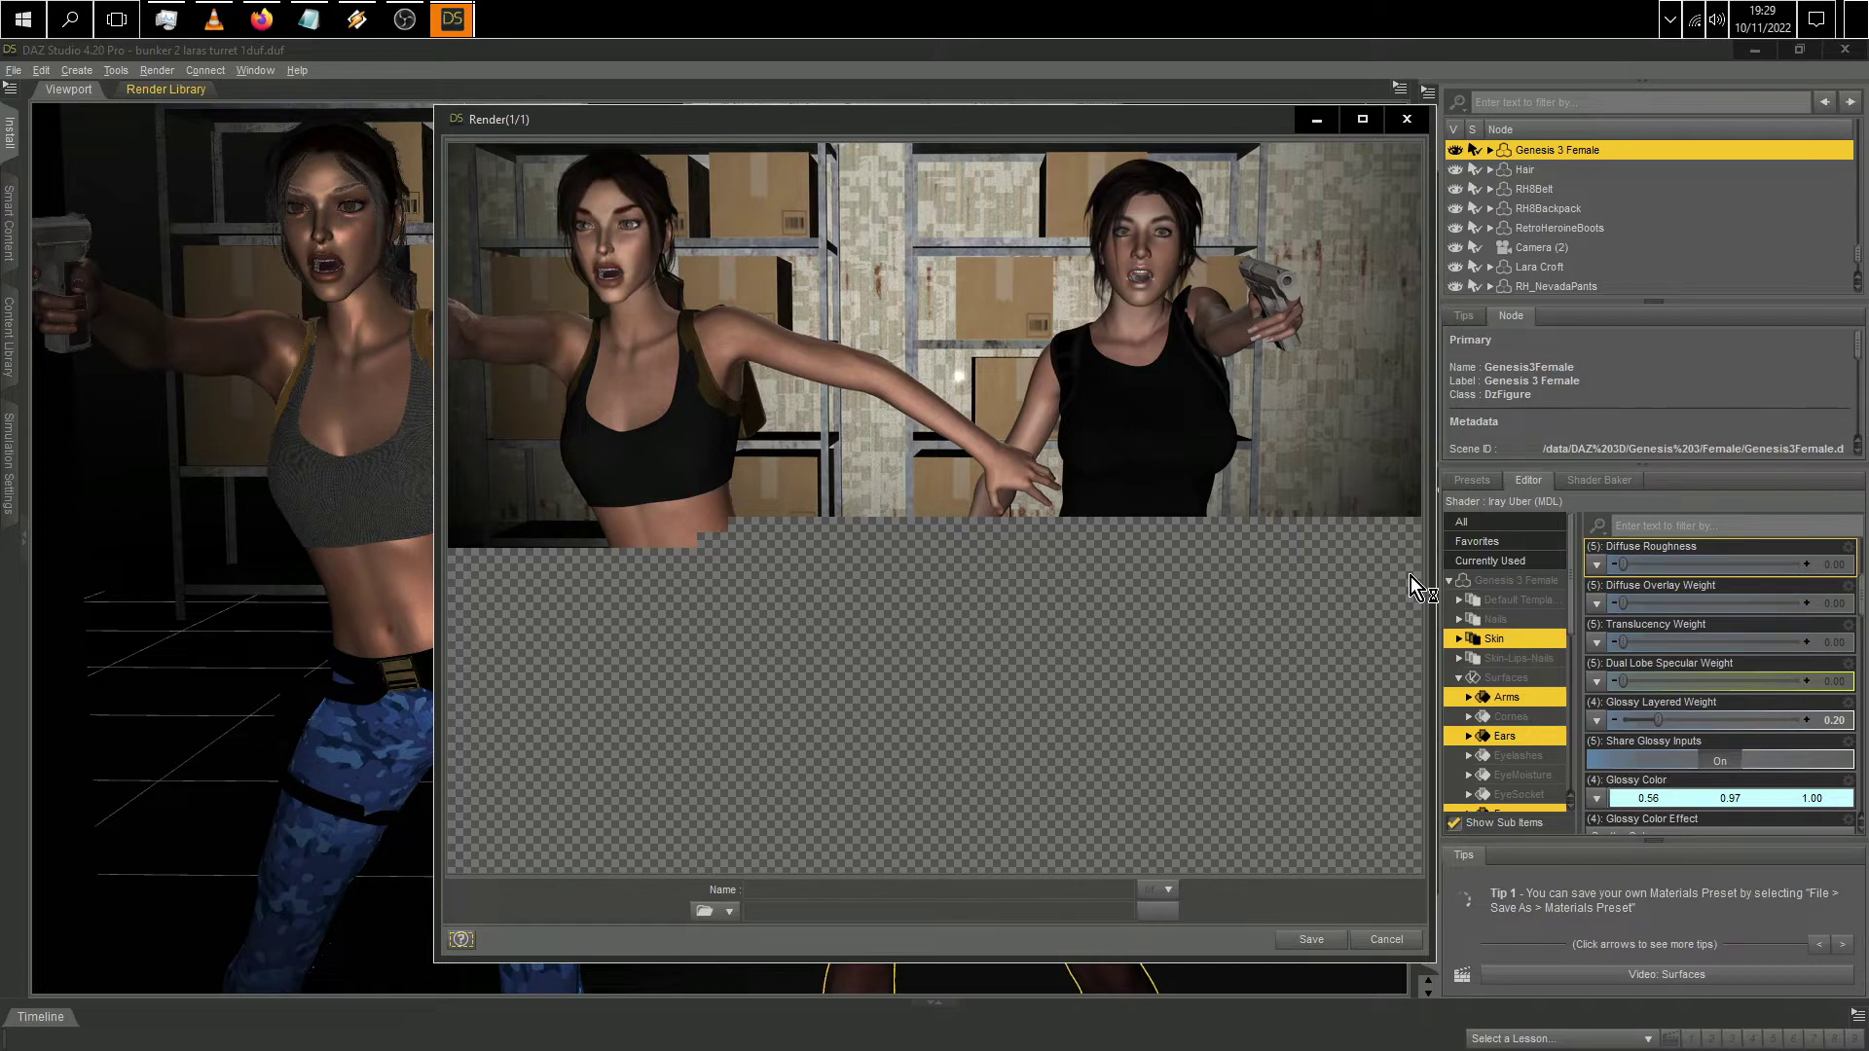
{"action": "mouse_move", "coordinate": [442, 18]}
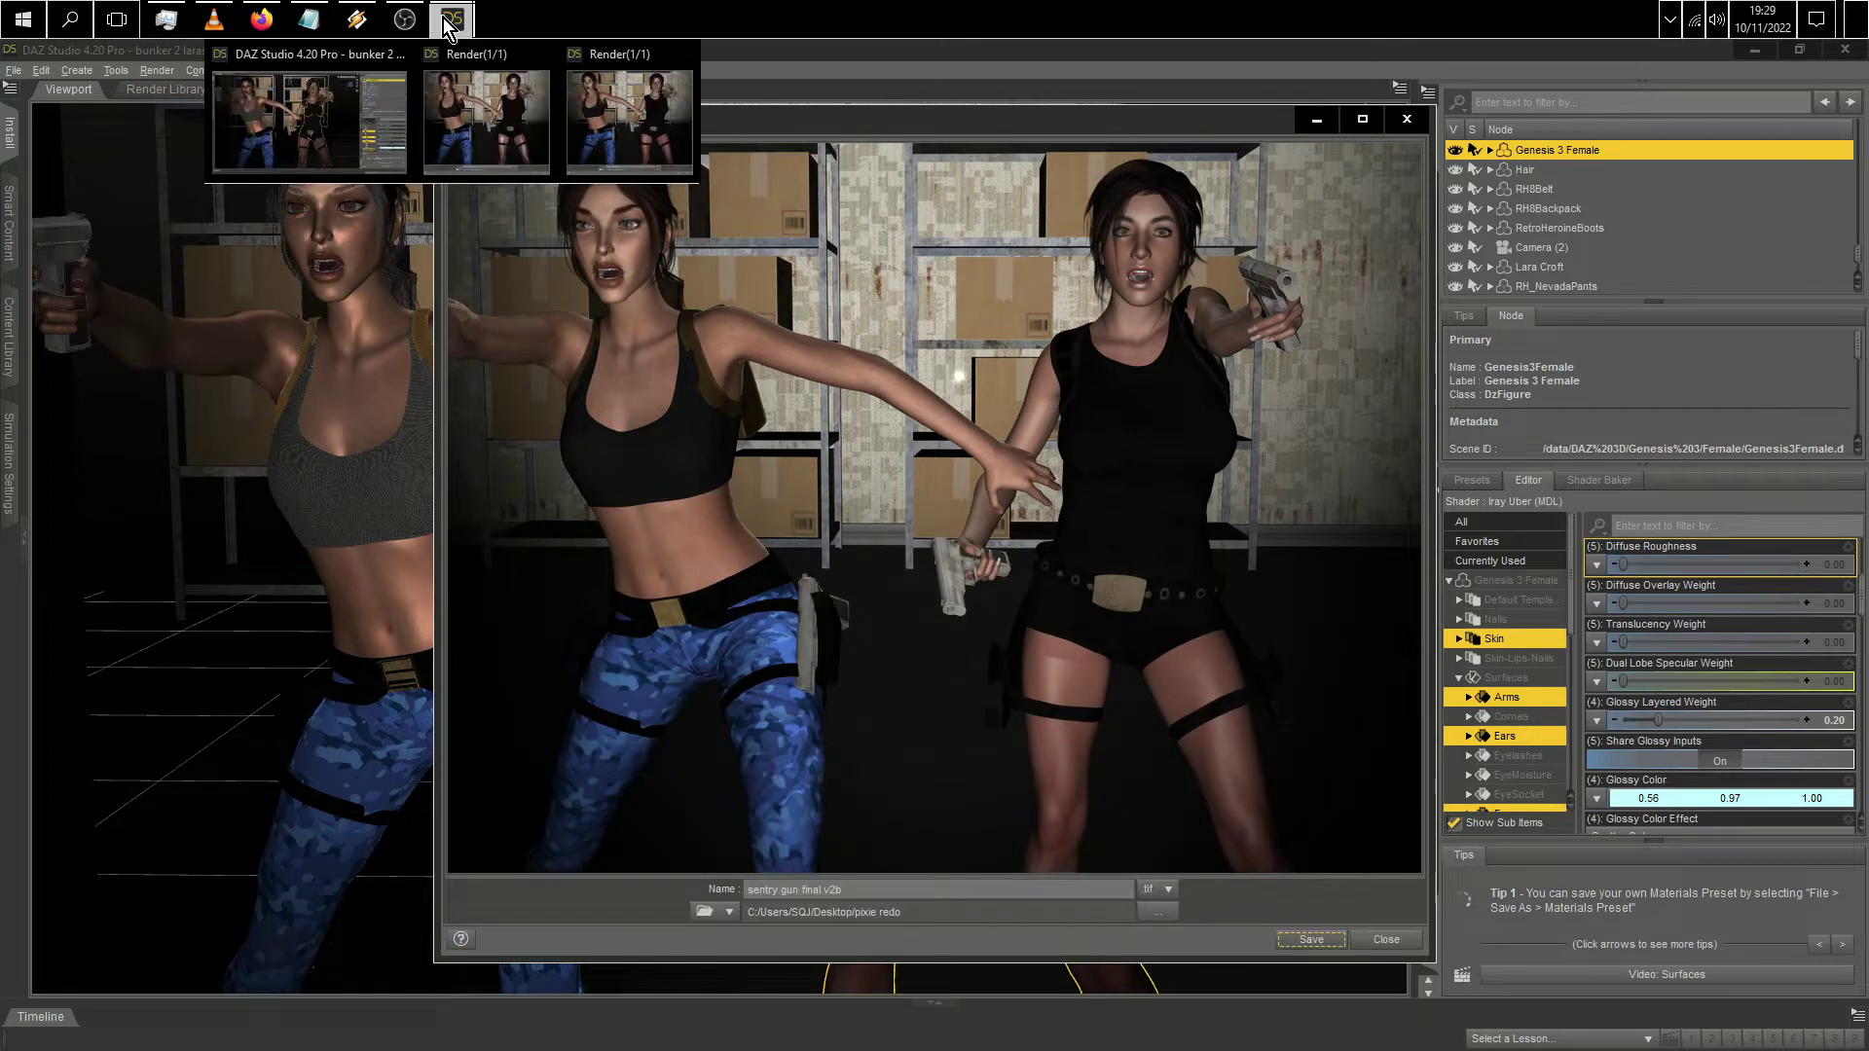
{"action": "left_click", "coordinate": [463, 51]}
{"action": "left_click_drag", "start_coordinate": [925, 137], "coordinate": [698, 130]}
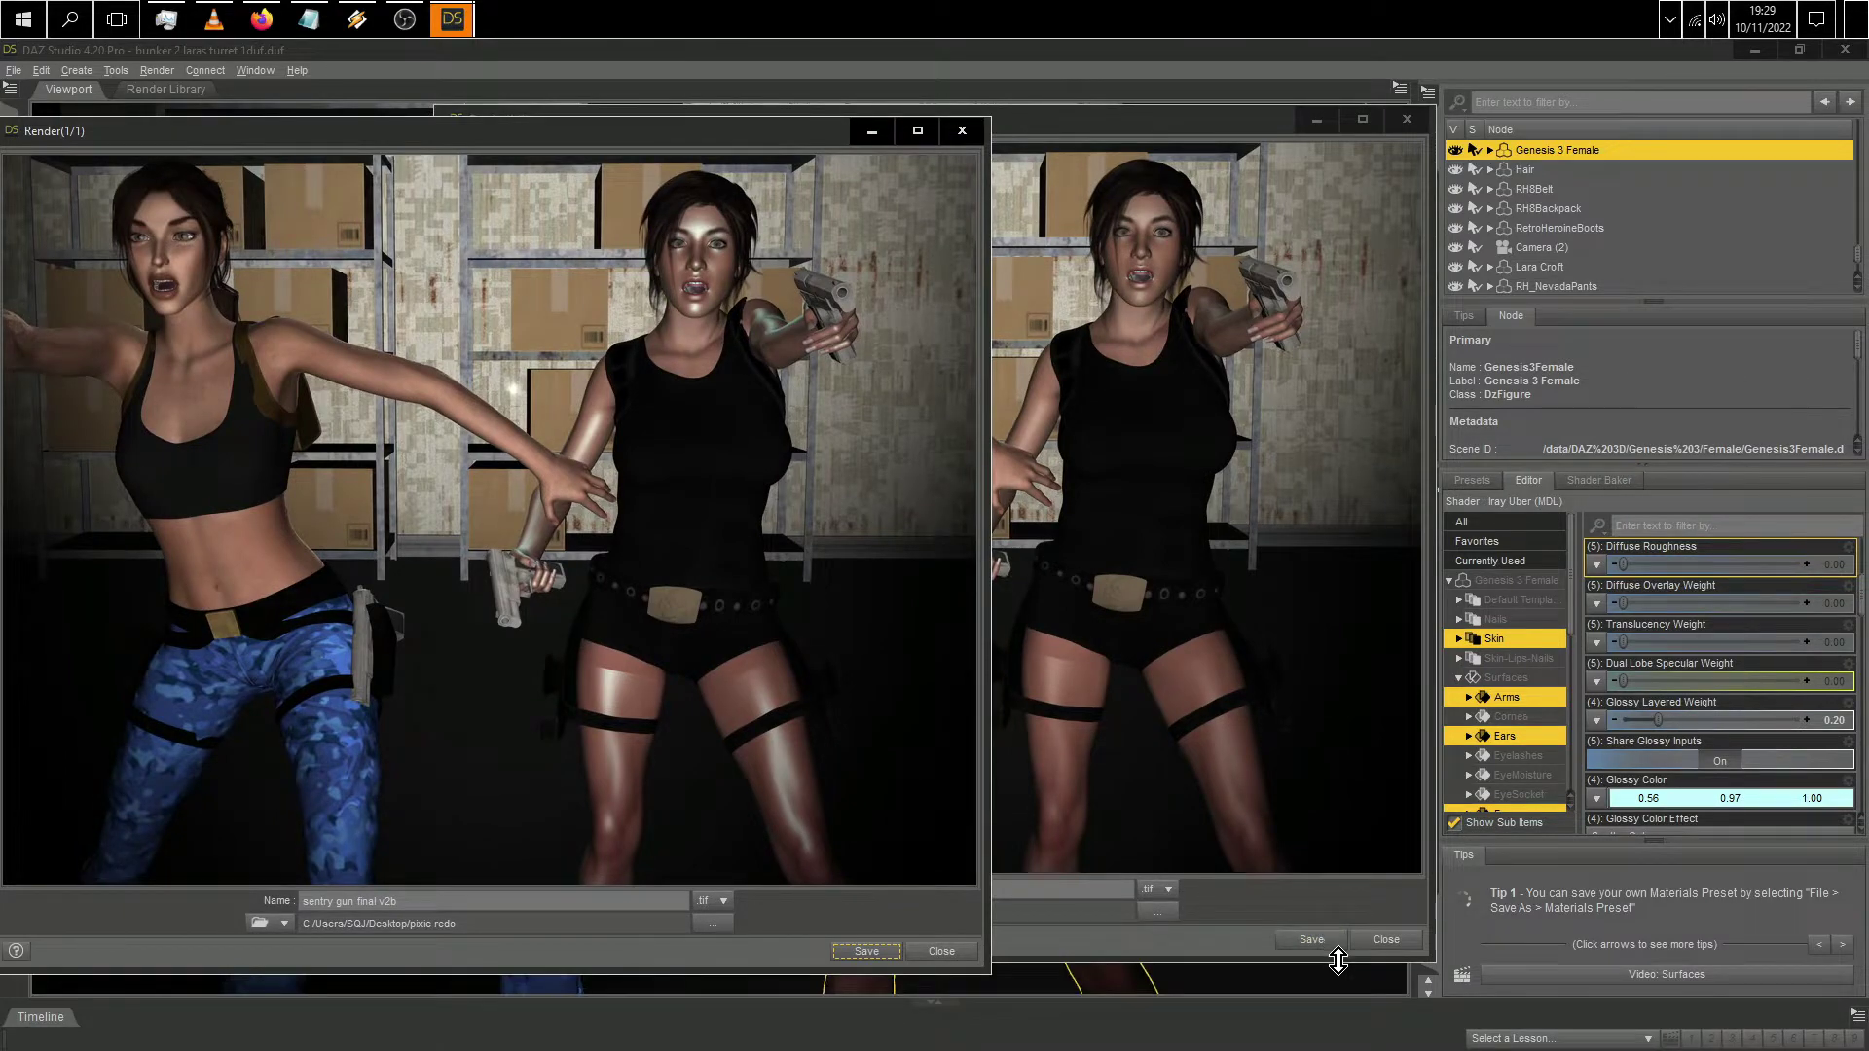
{"action": "left_click", "coordinate": [960, 133]}
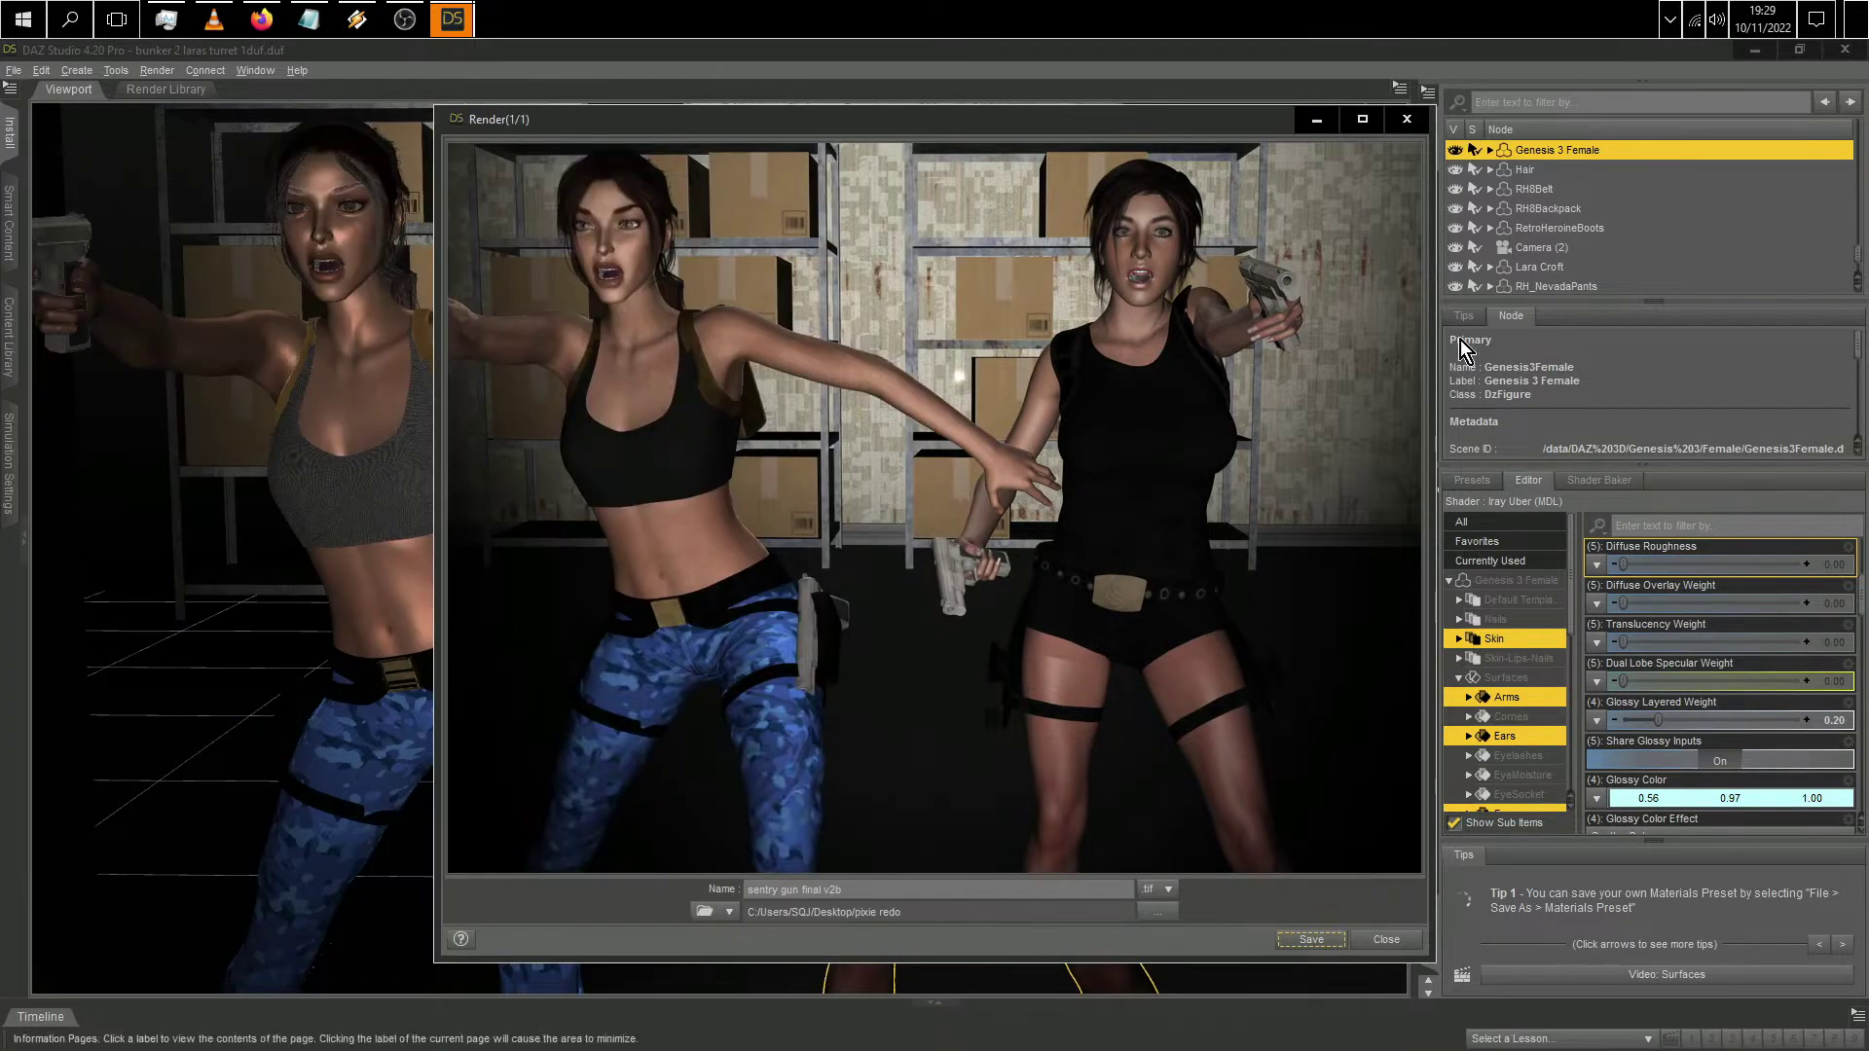
{"action": "left_click", "coordinate": [1408, 121]}
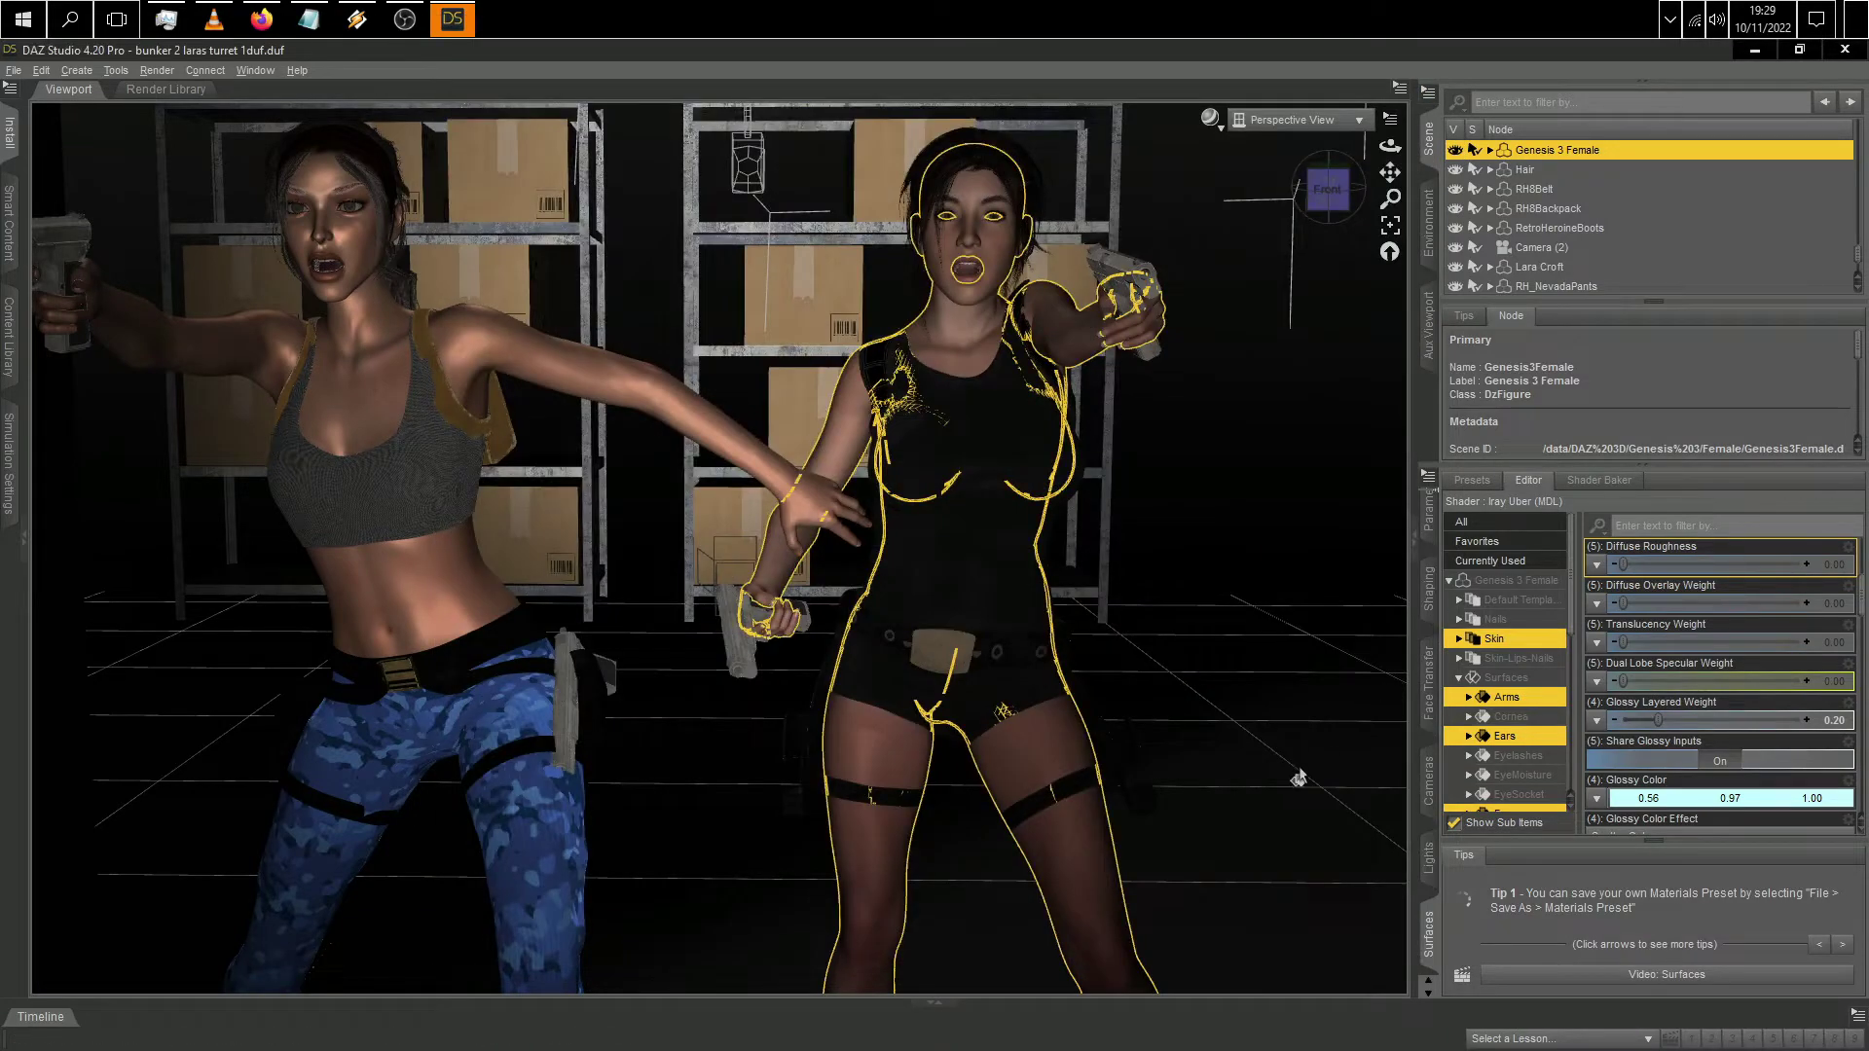
Step: Select the Lara Croft figure in the grey top and set its Glossy Layered Weight to 0.56
{"action": "left_click", "coordinate": [408, 457]}
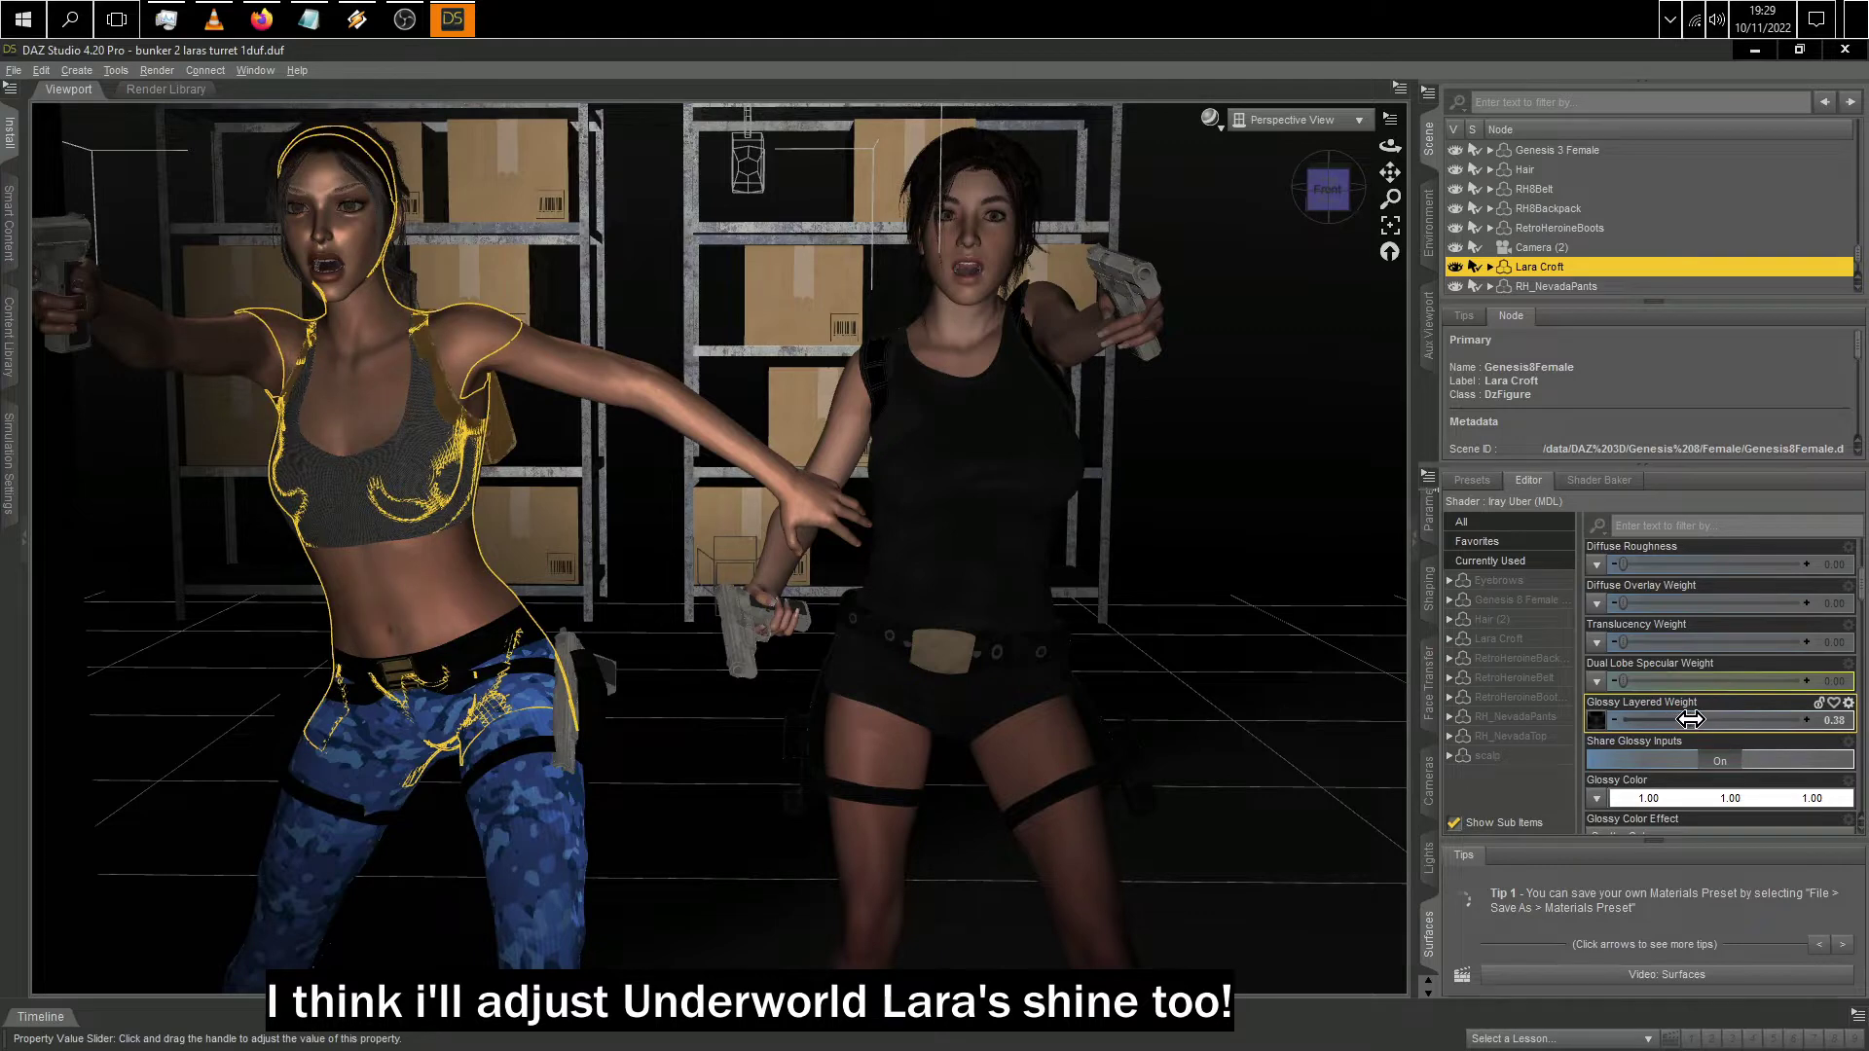
{"action": "left_click_drag", "start_coordinate": [1703, 719], "coordinate": [1706, 719]}
{"action": "scroll", "coordinate": [1705, 719], "scroll_direction": "down", "scroll_amount": 1}
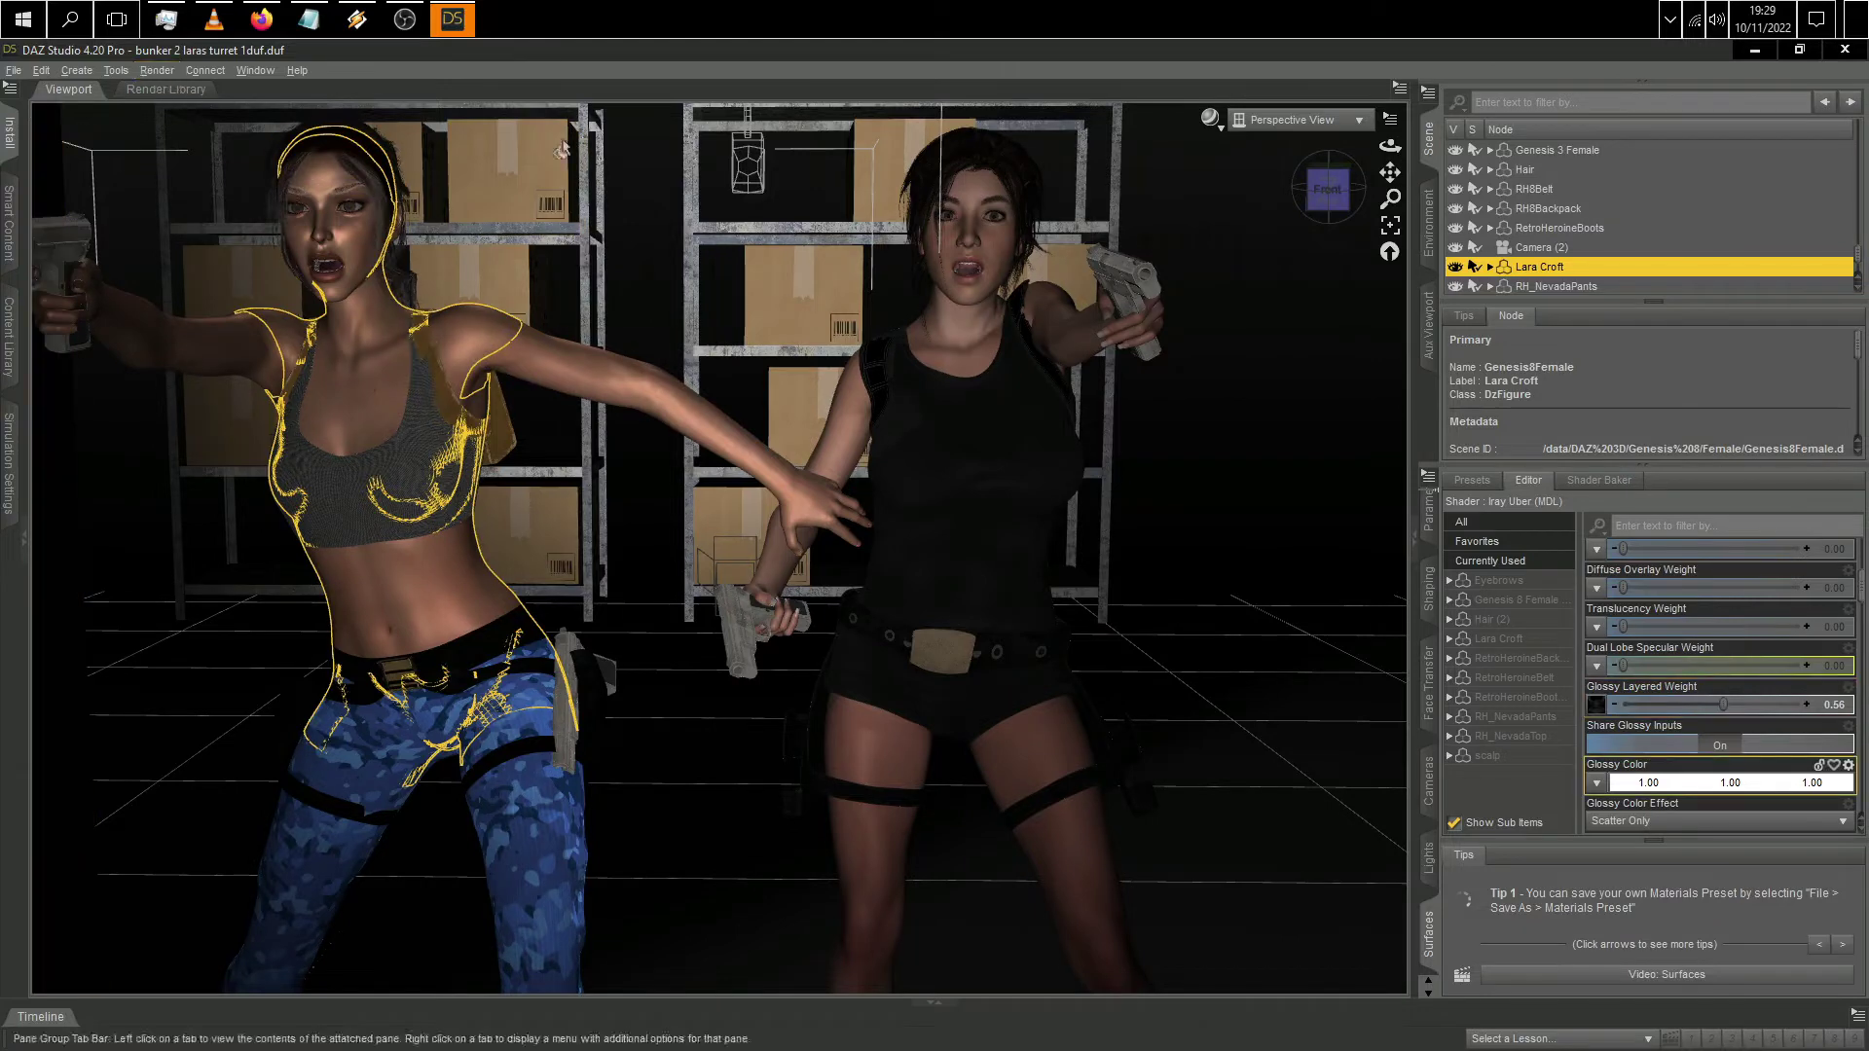
{"action": "left_click", "coordinate": [116, 71]}
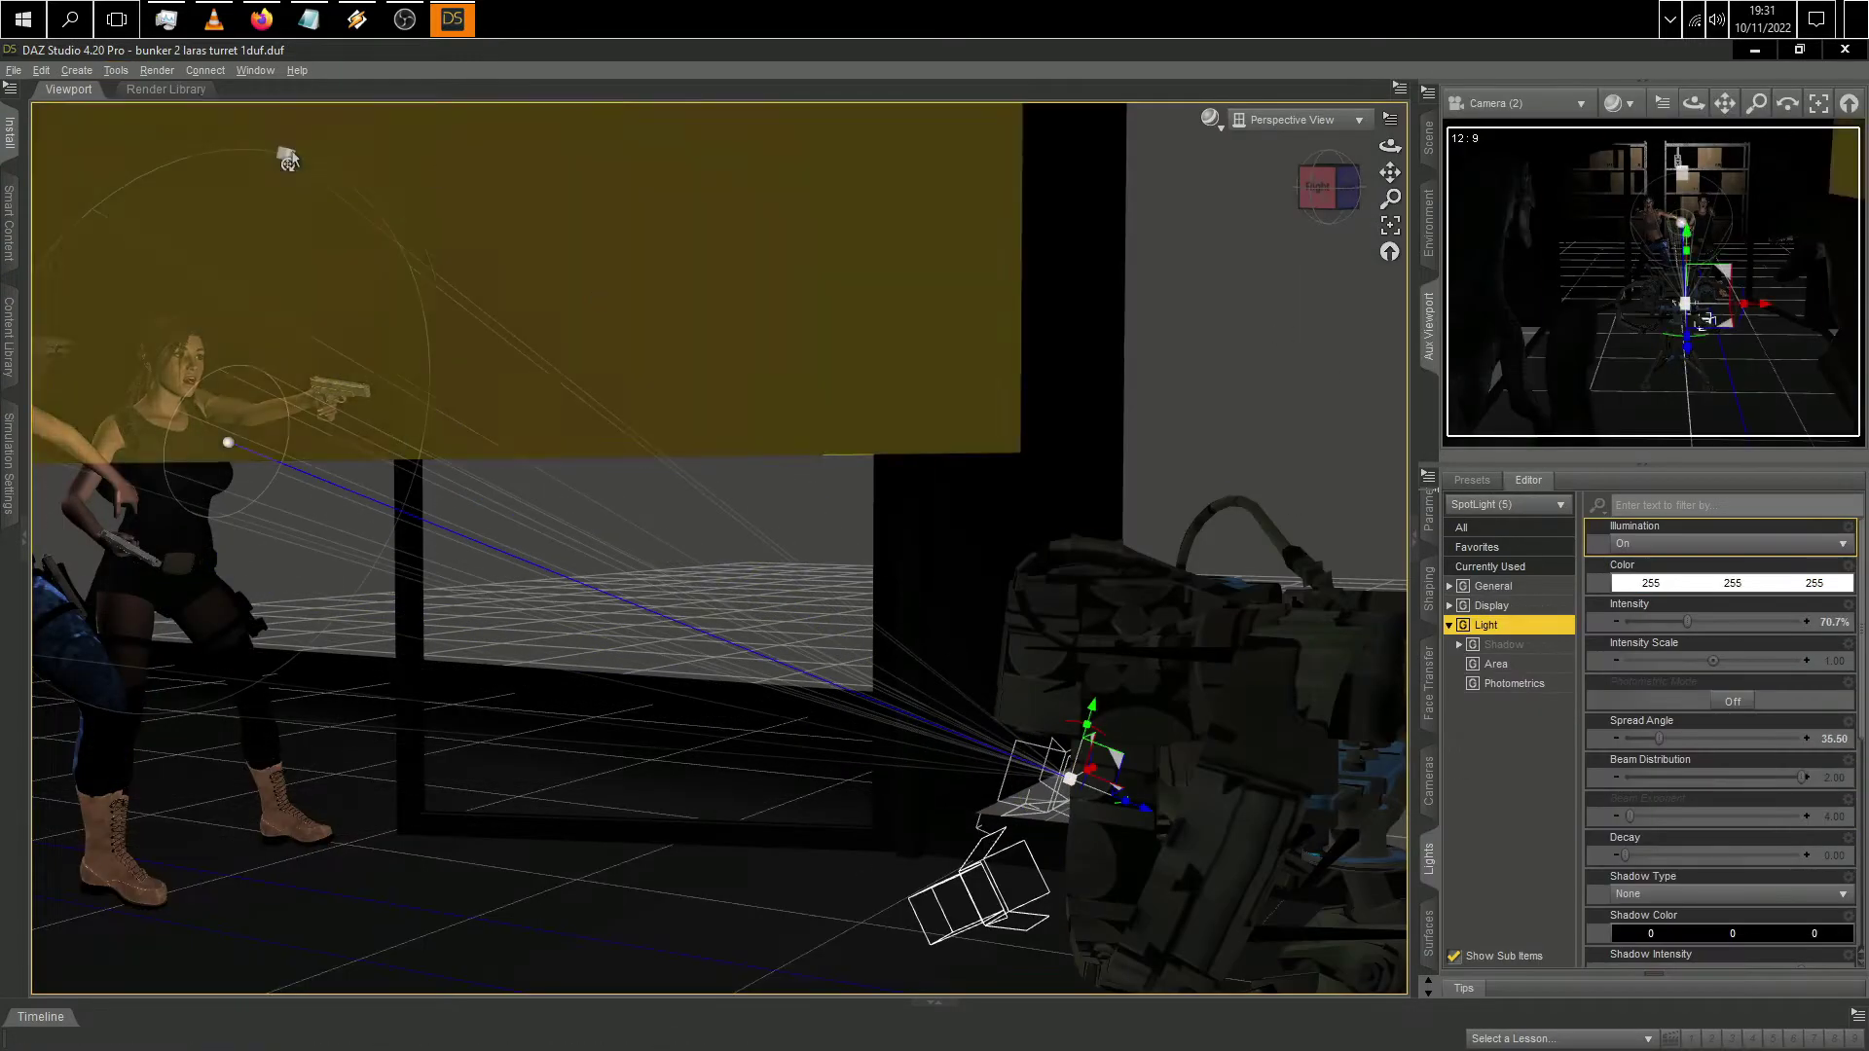
Step: Move SpotLight (5) closer to the two women and raise it, setting its intensity to 144.8% and spread angle to 66.75
{"action": "left_click_drag", "start_coordinate": [1083, 745], "coordinate": [714, 752]}
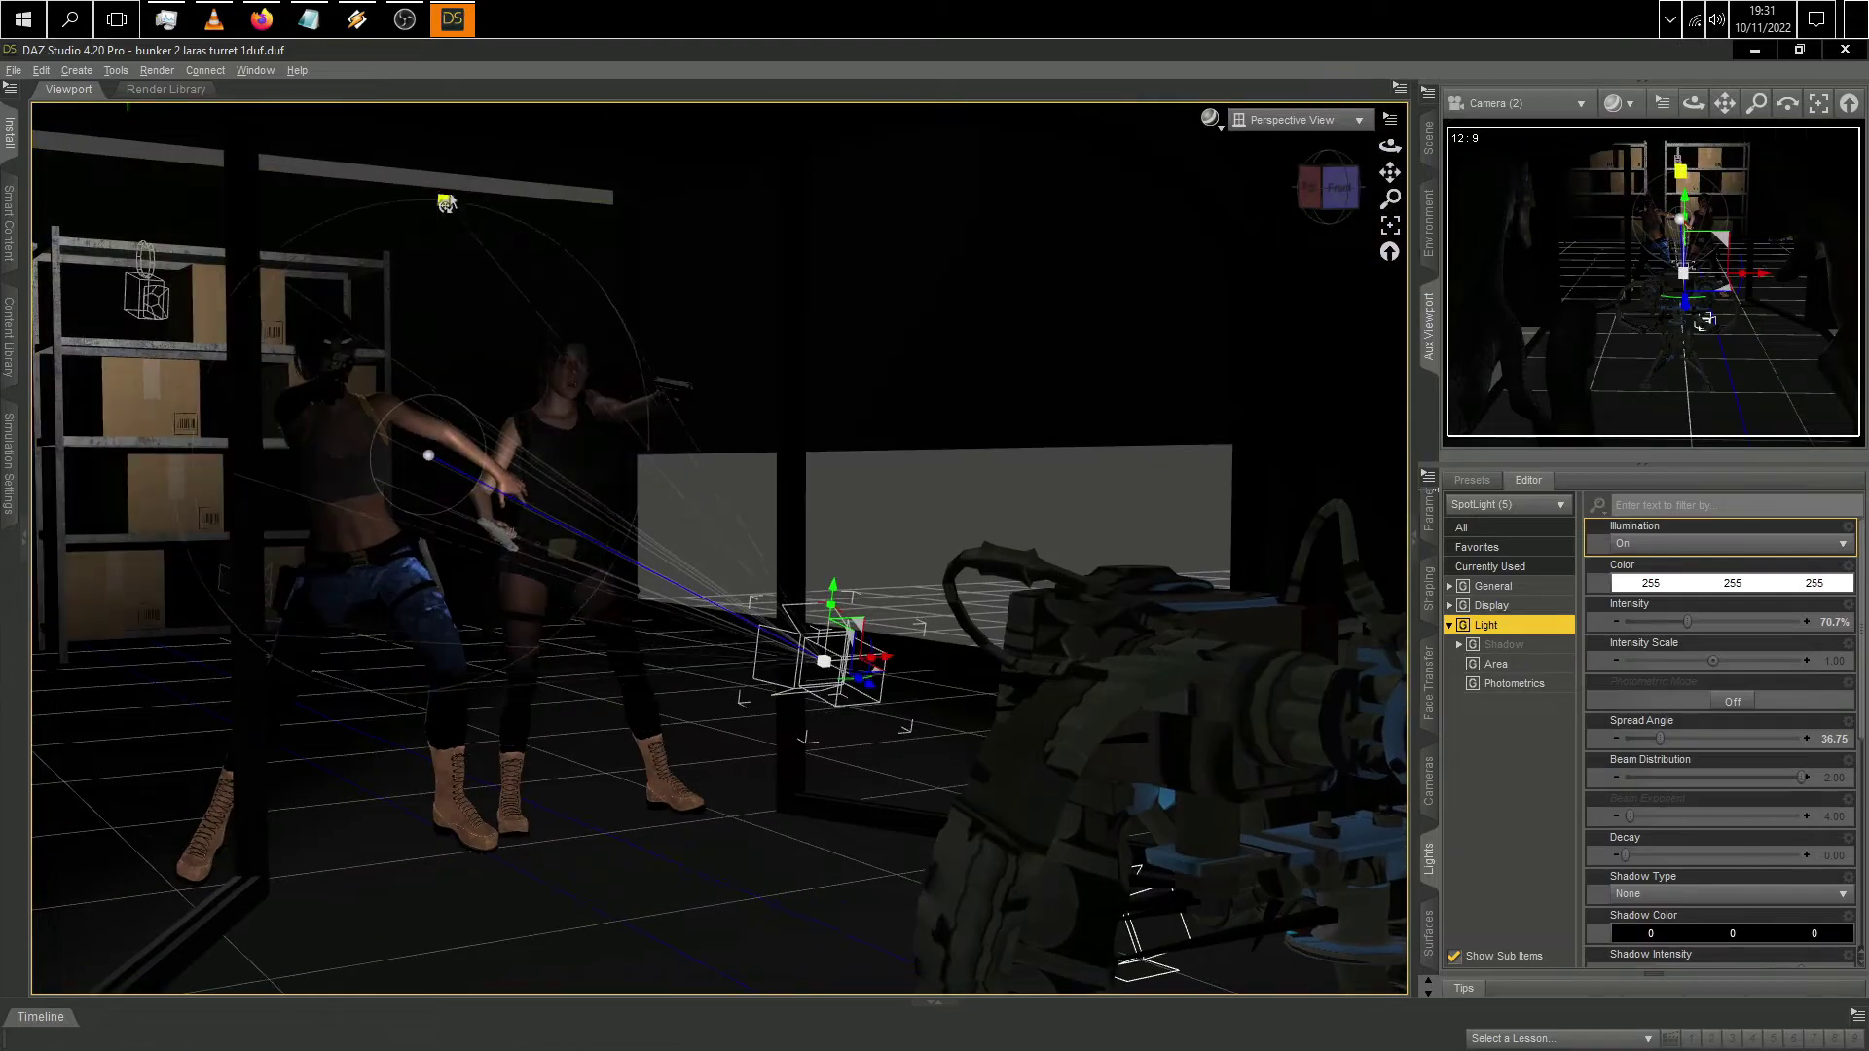
{"action": "left_click_drag", "start_coordinate": [1704, 615], "coordinate": [1752, 617]}
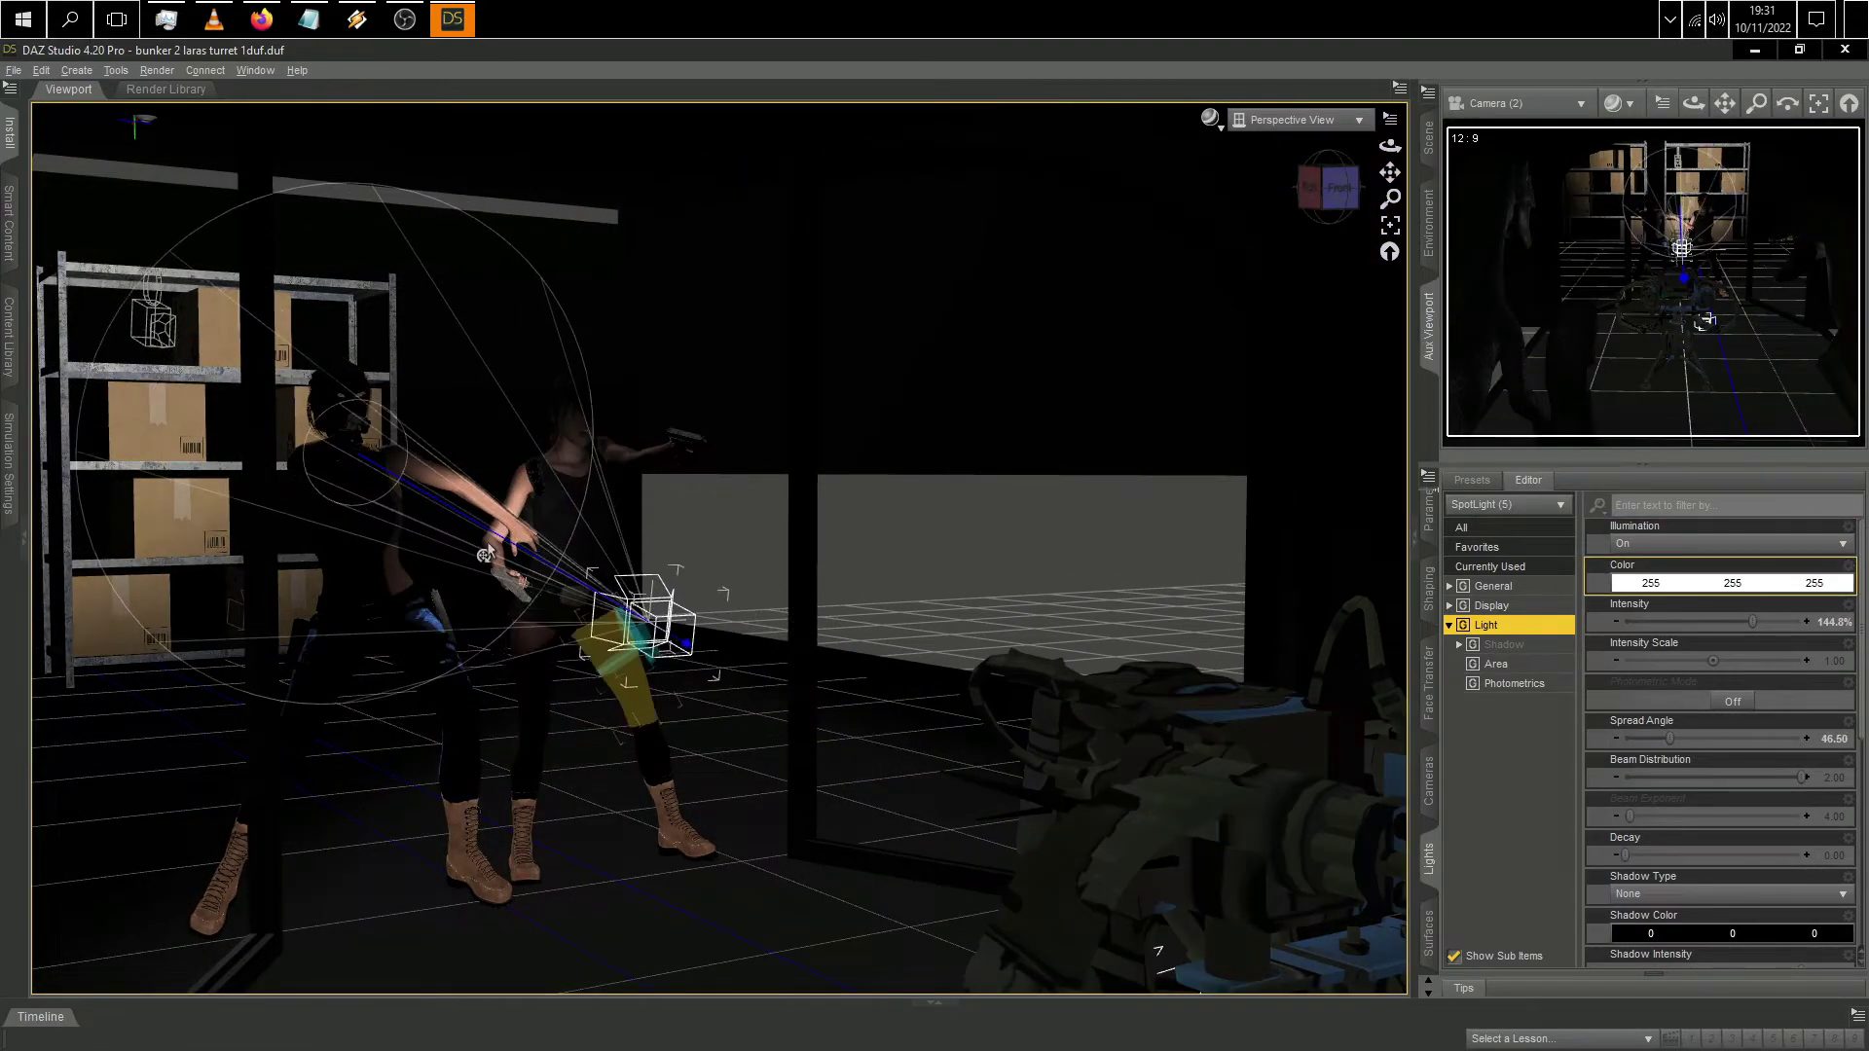
{"action": "mouse_move", "coordinate": [715, 630]}
{"action": "left_mouse_down"}
{"action": "mouse_move", "coordinate": [798, 631]}
{"action": "mouse_move", "coordinate": [694, 630]}
{"action": "mouse_move", "coordinate": [740, 628]}
{"action": "left_mouse_up"}
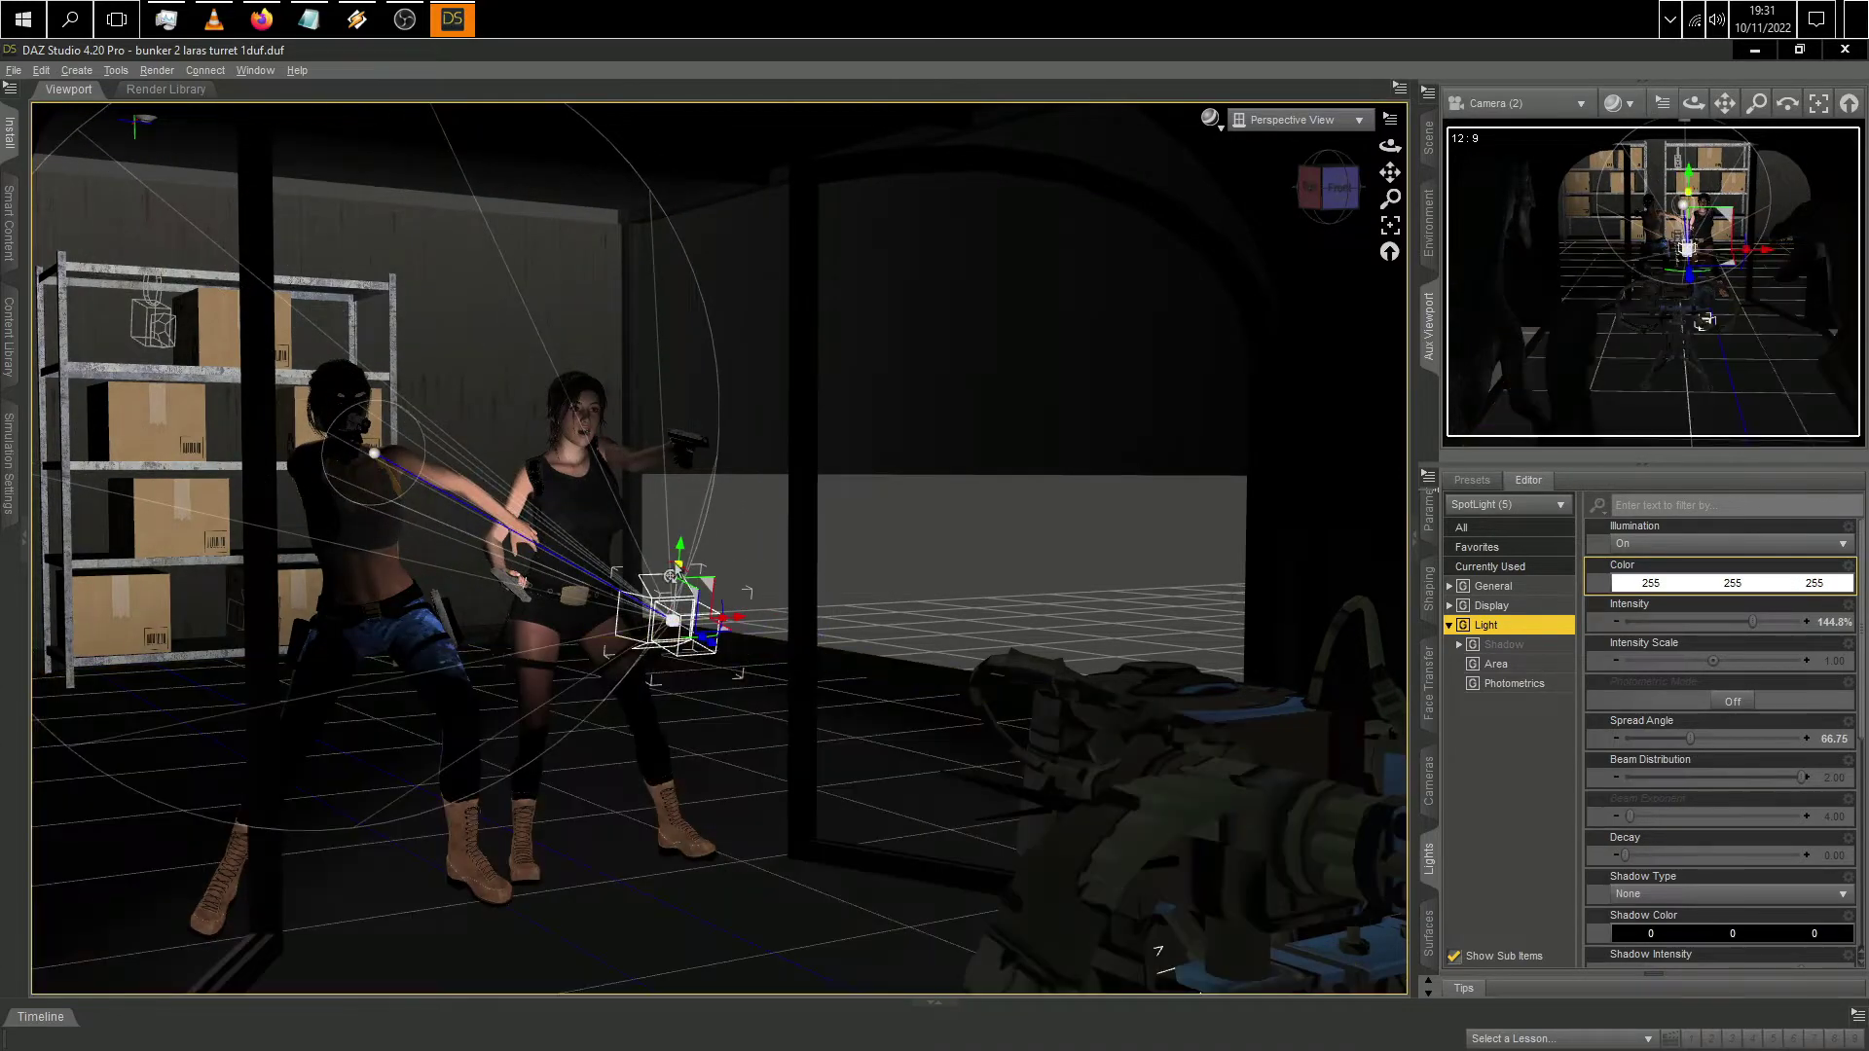
{"action": "left_click_drag", "start_coordinate": [680, 553], "coordinate": [687, 283]}
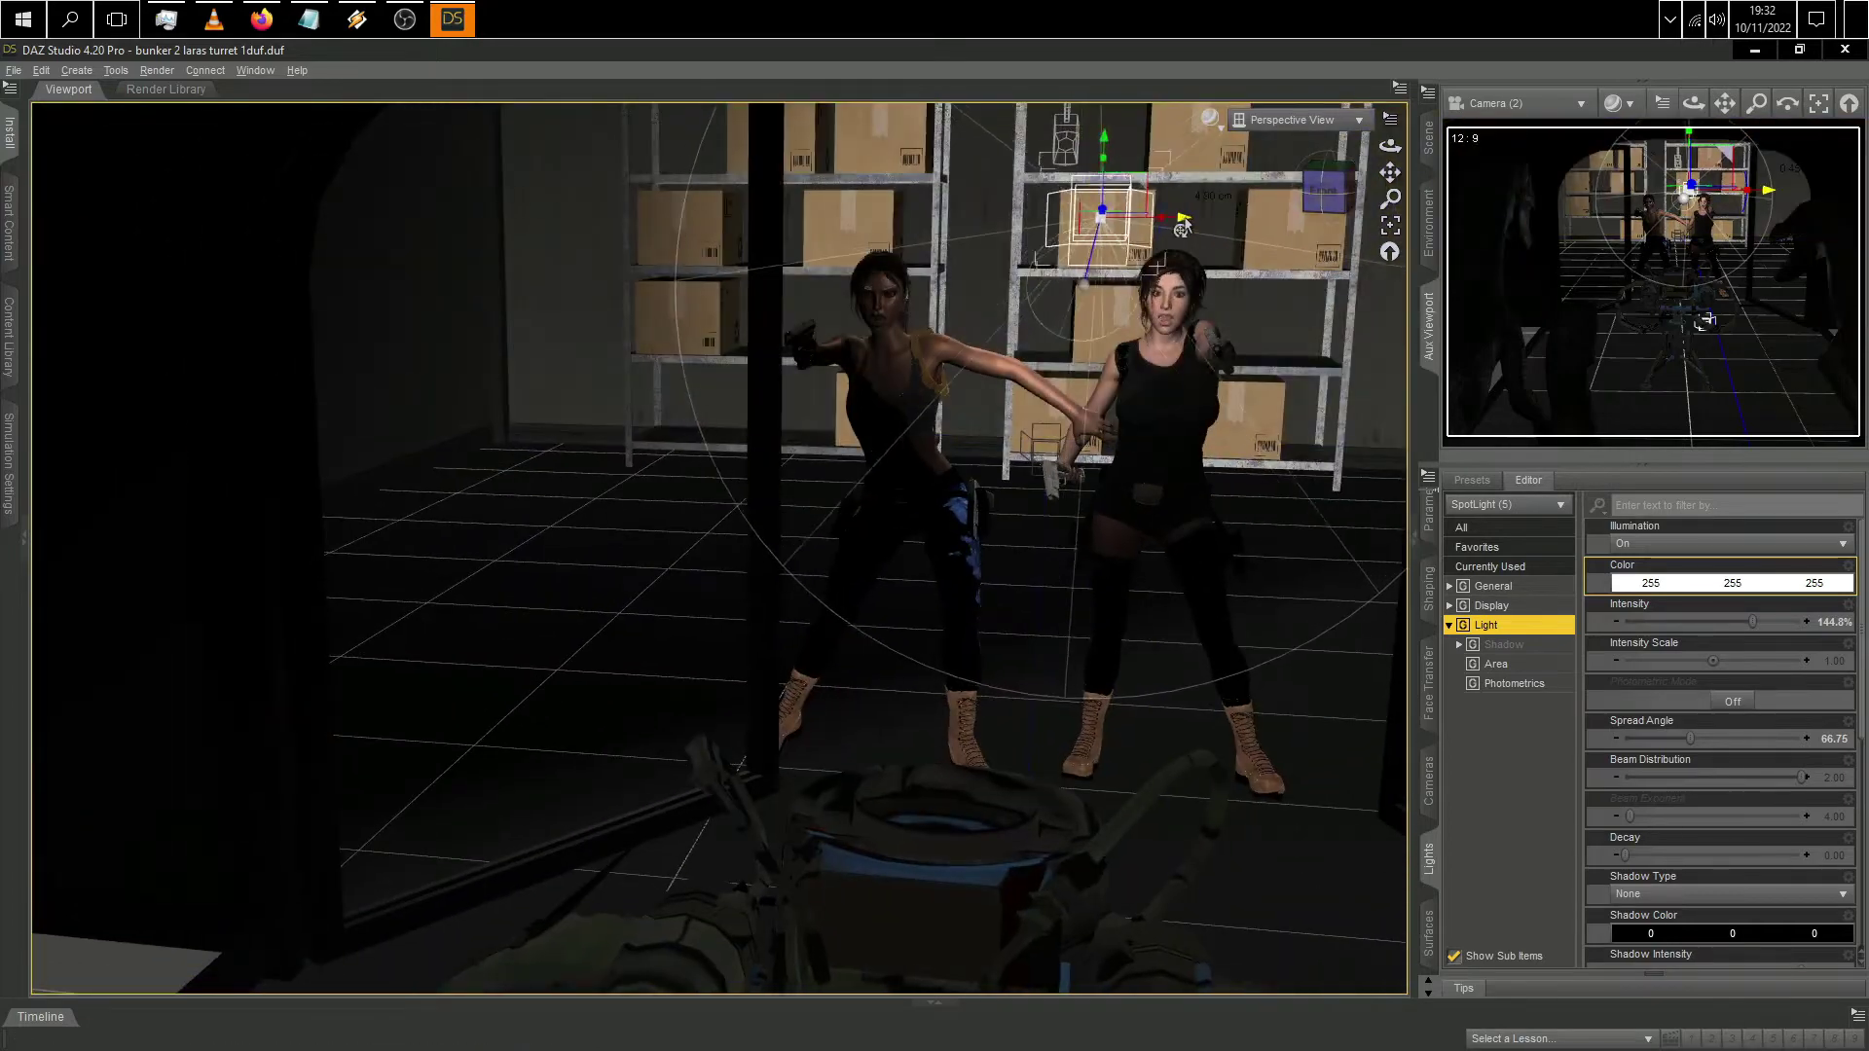
{"action": "left_click_drag", "start_coordinate": [1076, 219], "coordinate": [1098, 229]}
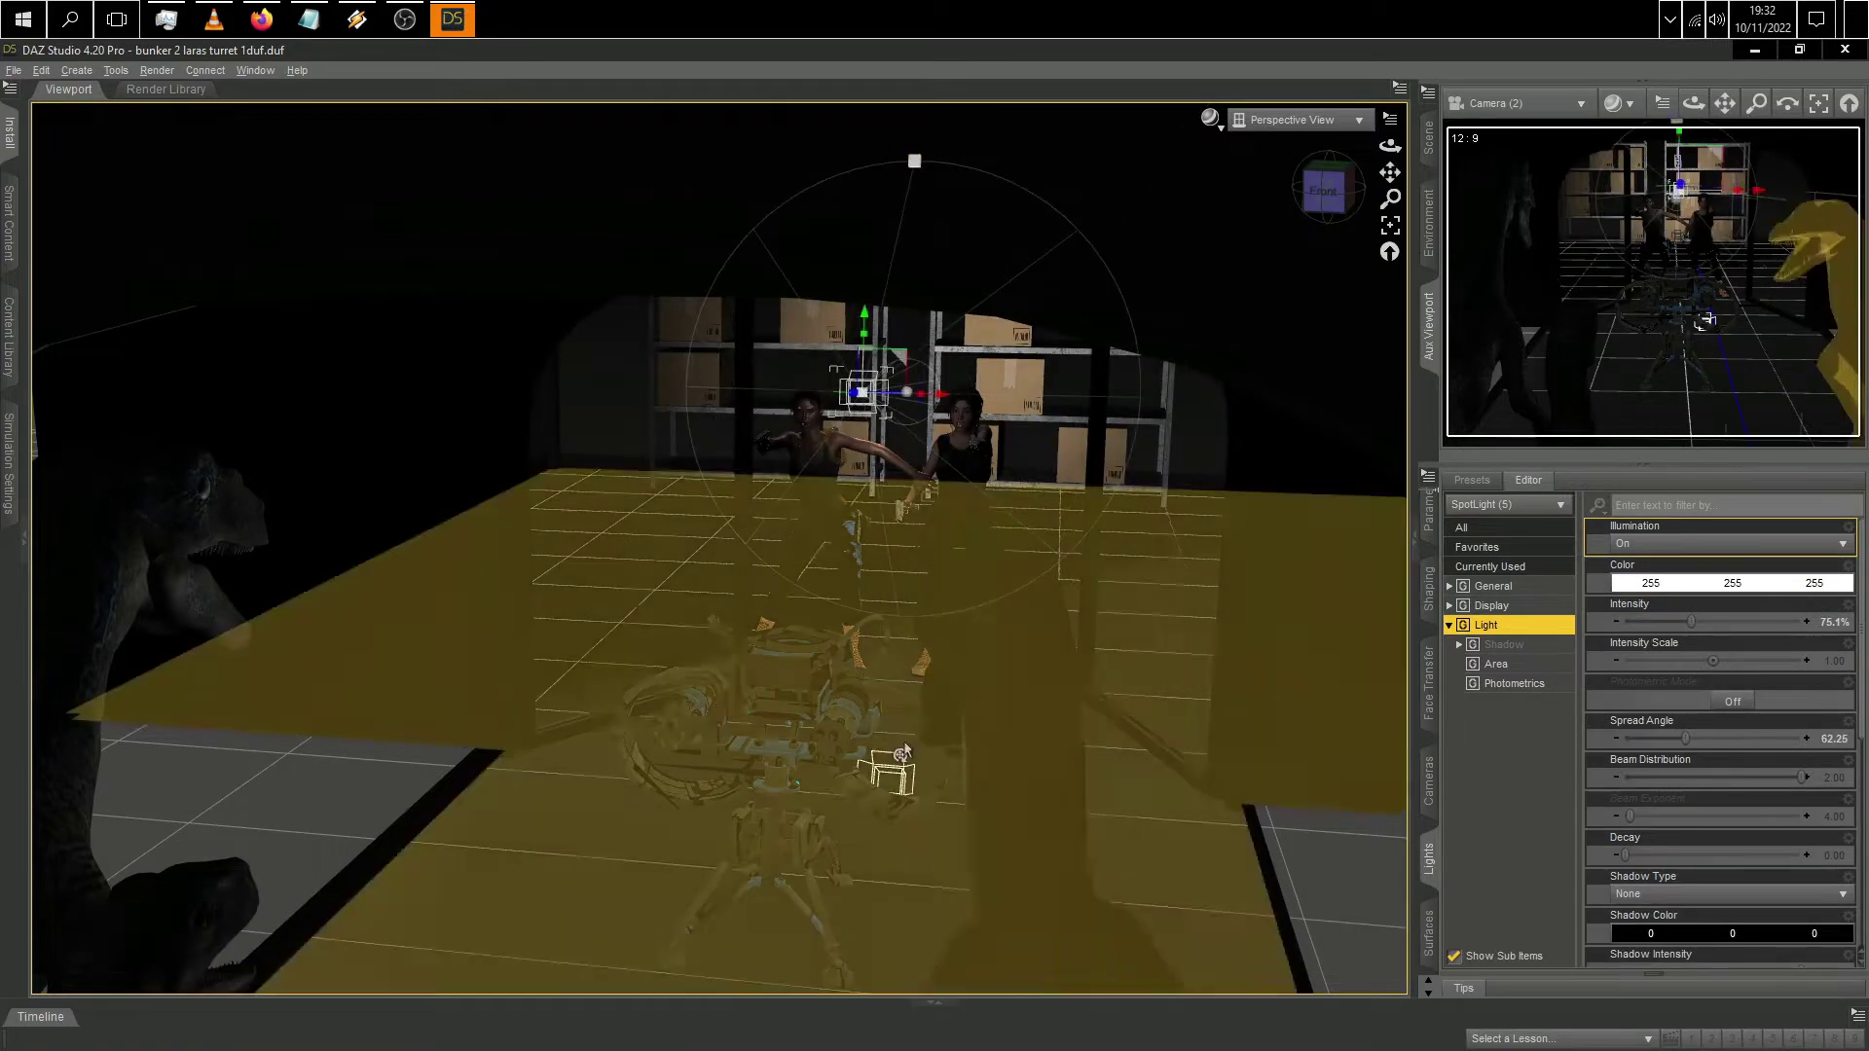
Step: Select SpotLight (3), SpotLight (4) and SpotLight (5) in turn to identify where each light sits in the scene
{"action": "left_click", "coordinate": [904, 753]}
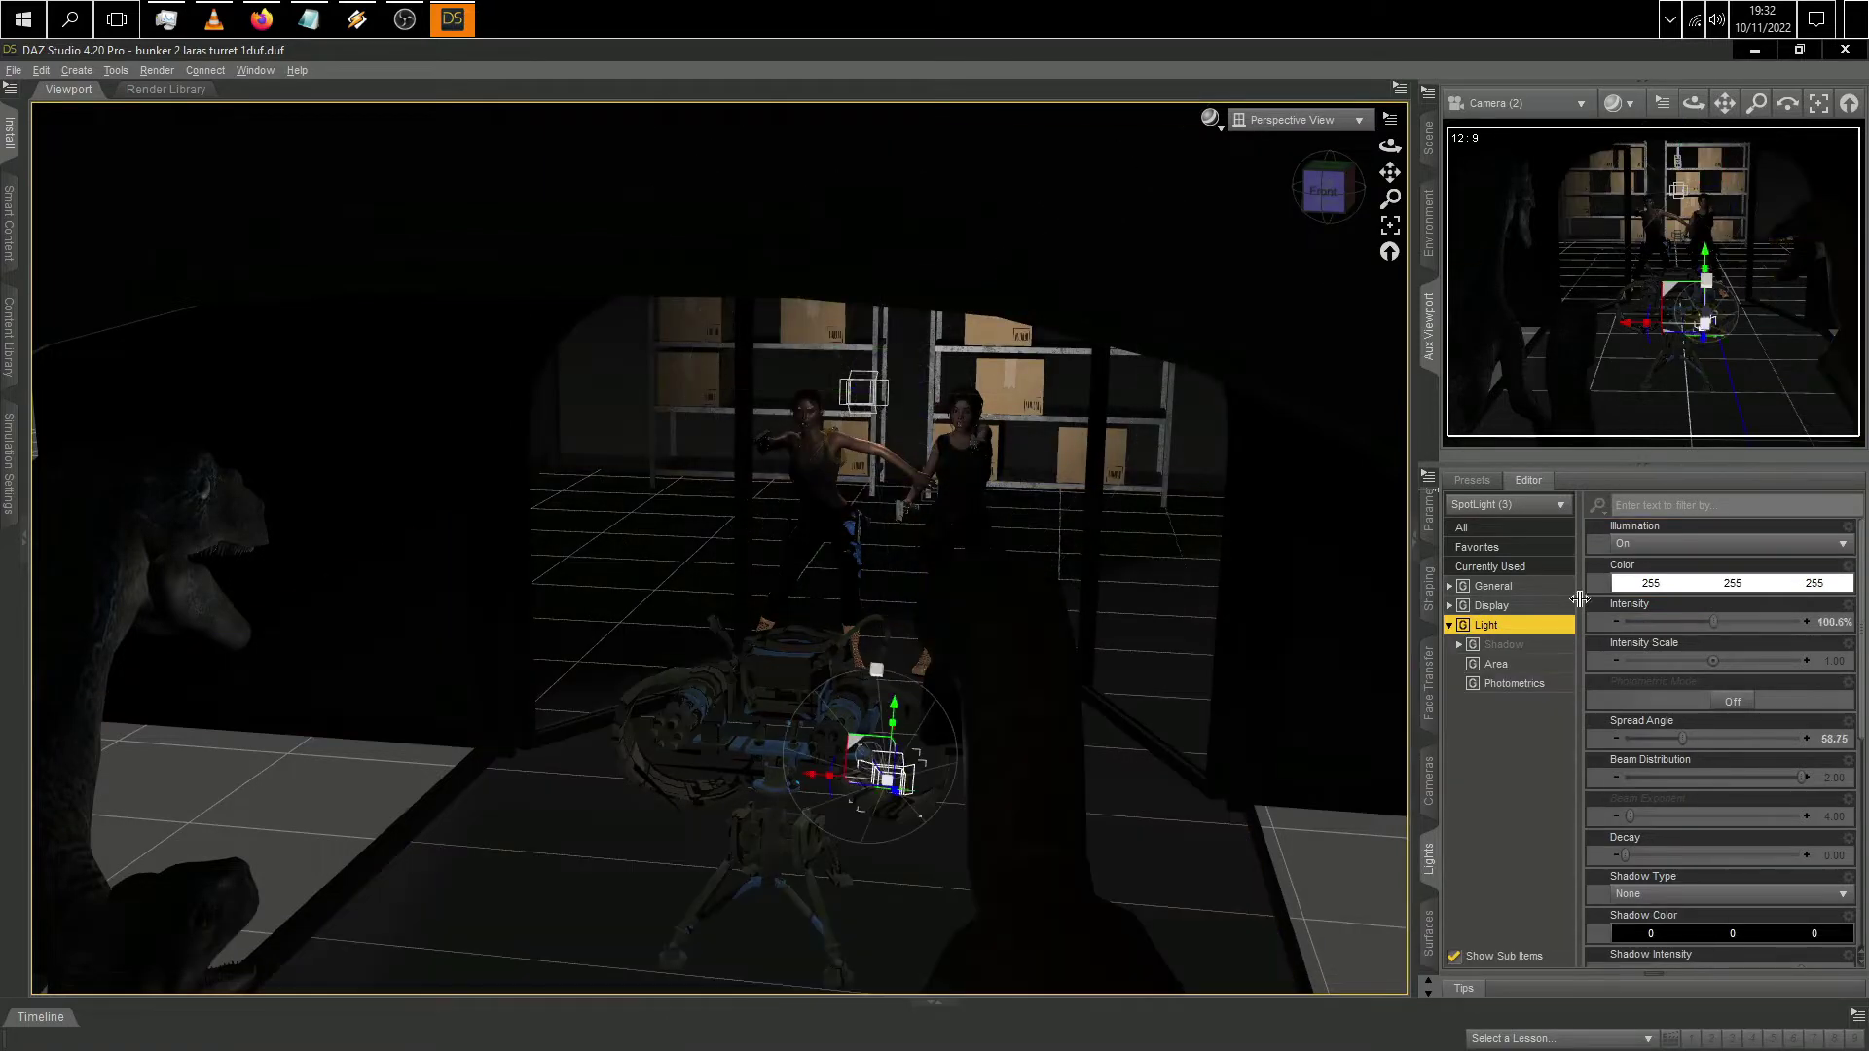
{"action": "left_click", "coordinate": [1428, 138]}
{"action": "left_click", "coordinate": [1527, 263]}
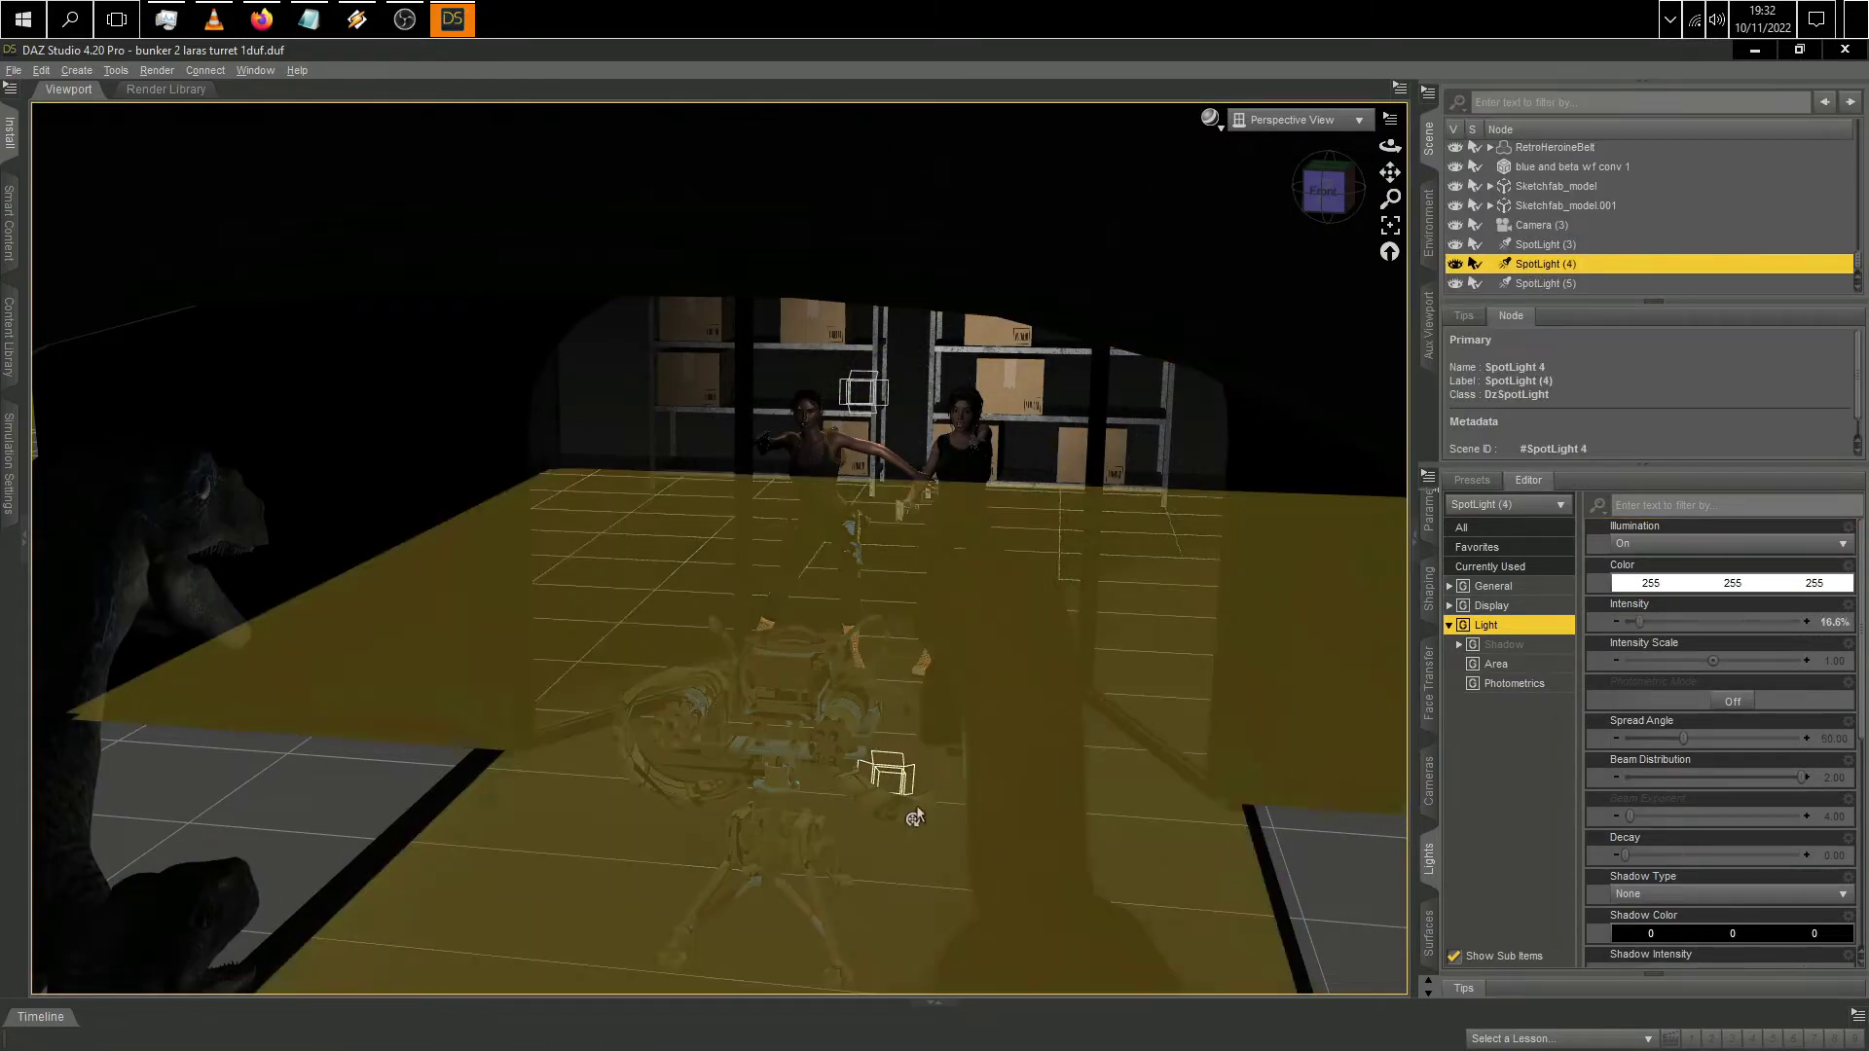
{"action": "left_click", "coordinate": [1523, 244]}
{"action": "left_click", "coordinate": [1510, 264]}
{"action": "left_click", "coordinate": [1533, 284]}
{"action": "left_click", "coordinate": [1540, 245]}
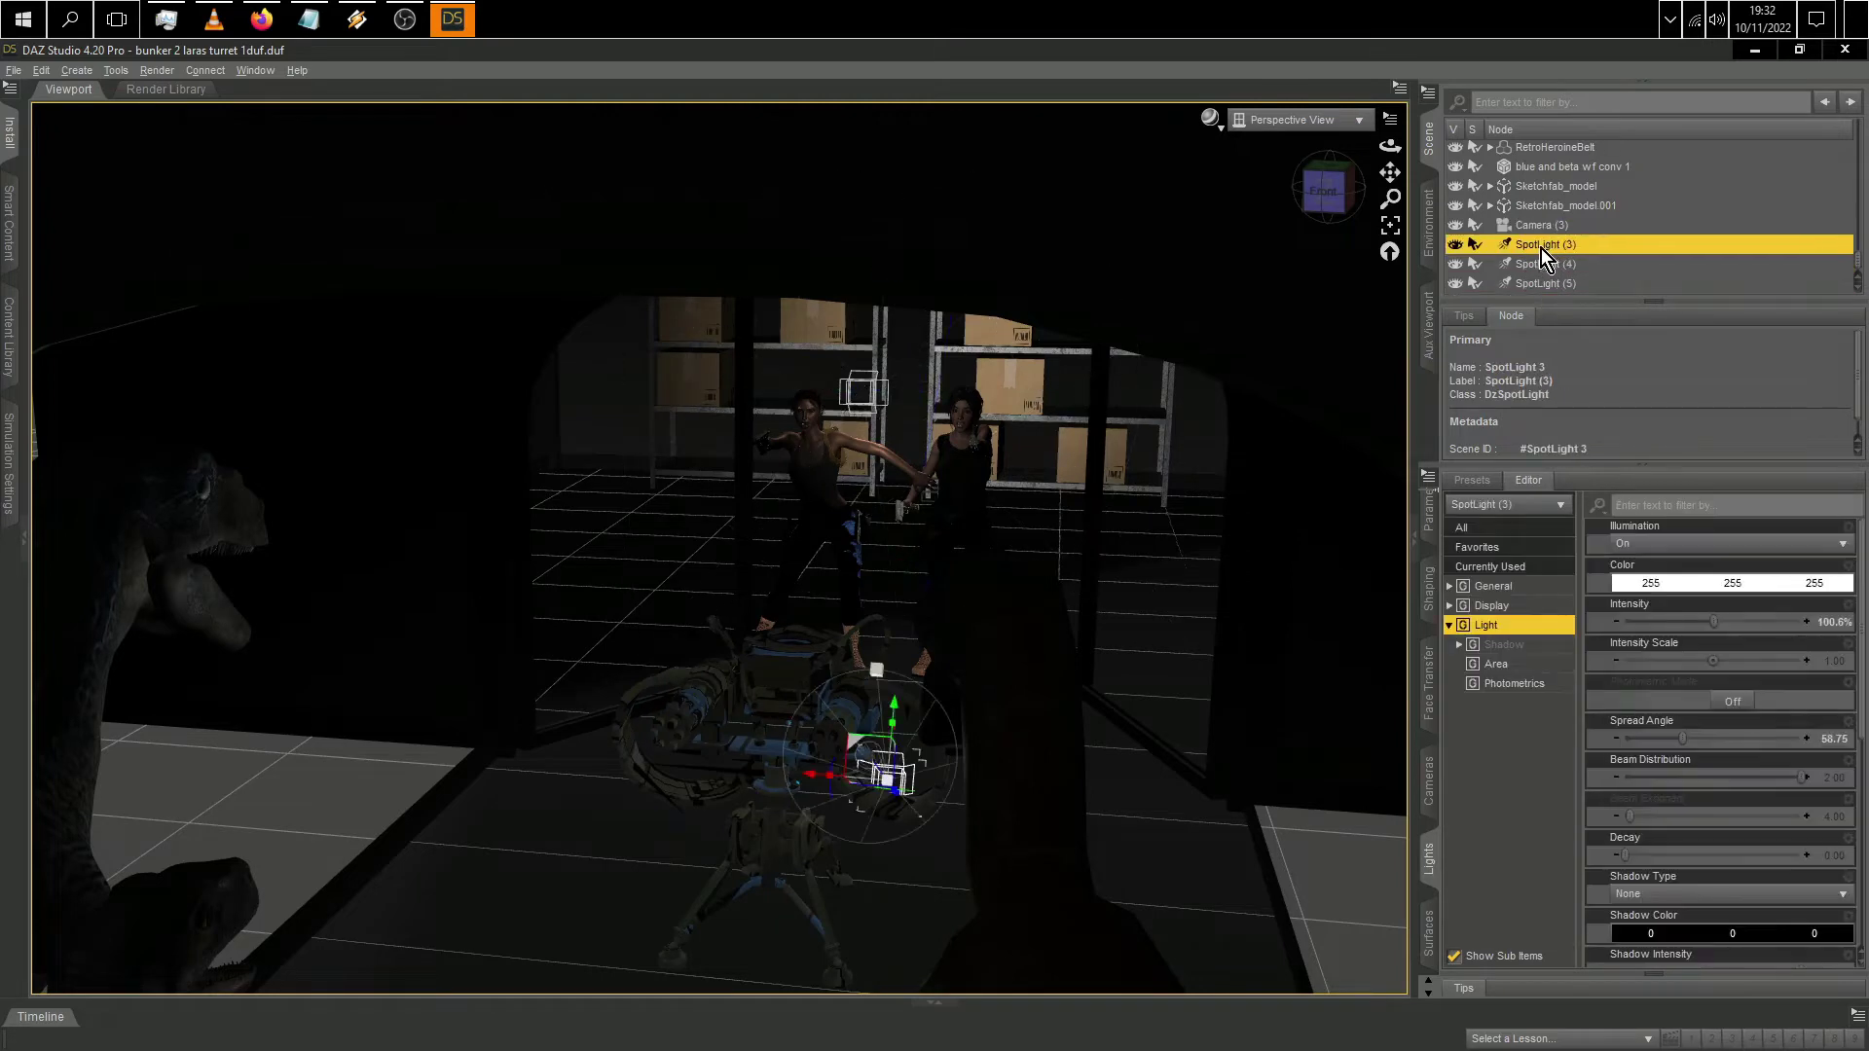
{"action": "mouse_move", "coordinate": [1850, 260]}
{"action": "left_mouse_down"}
{"action": "mouse_move", "coordinate": [1861, 231]}
{"action": "mouse_move", "coordinate": [1861, 285]}
{"action": "left_mouse_up"}
{"action": "left_click", "coordinate": [1561, 282]}
Step: Tilt SpotLight (5) down toward the two women and set its intensity to 74%, checking the effect in the Camera (2) preview
{"action": "left_click_drag", "start_coordinate": [944, 292], "coordinate": [876, 273], "text": "alt"}
{"action": "left_click", "coordinate": [1428, 326]}
{"action": "left_click_drag", "start_coordinate": [1574, 266], "coordinate": [1808, 178], "text": "alt"}
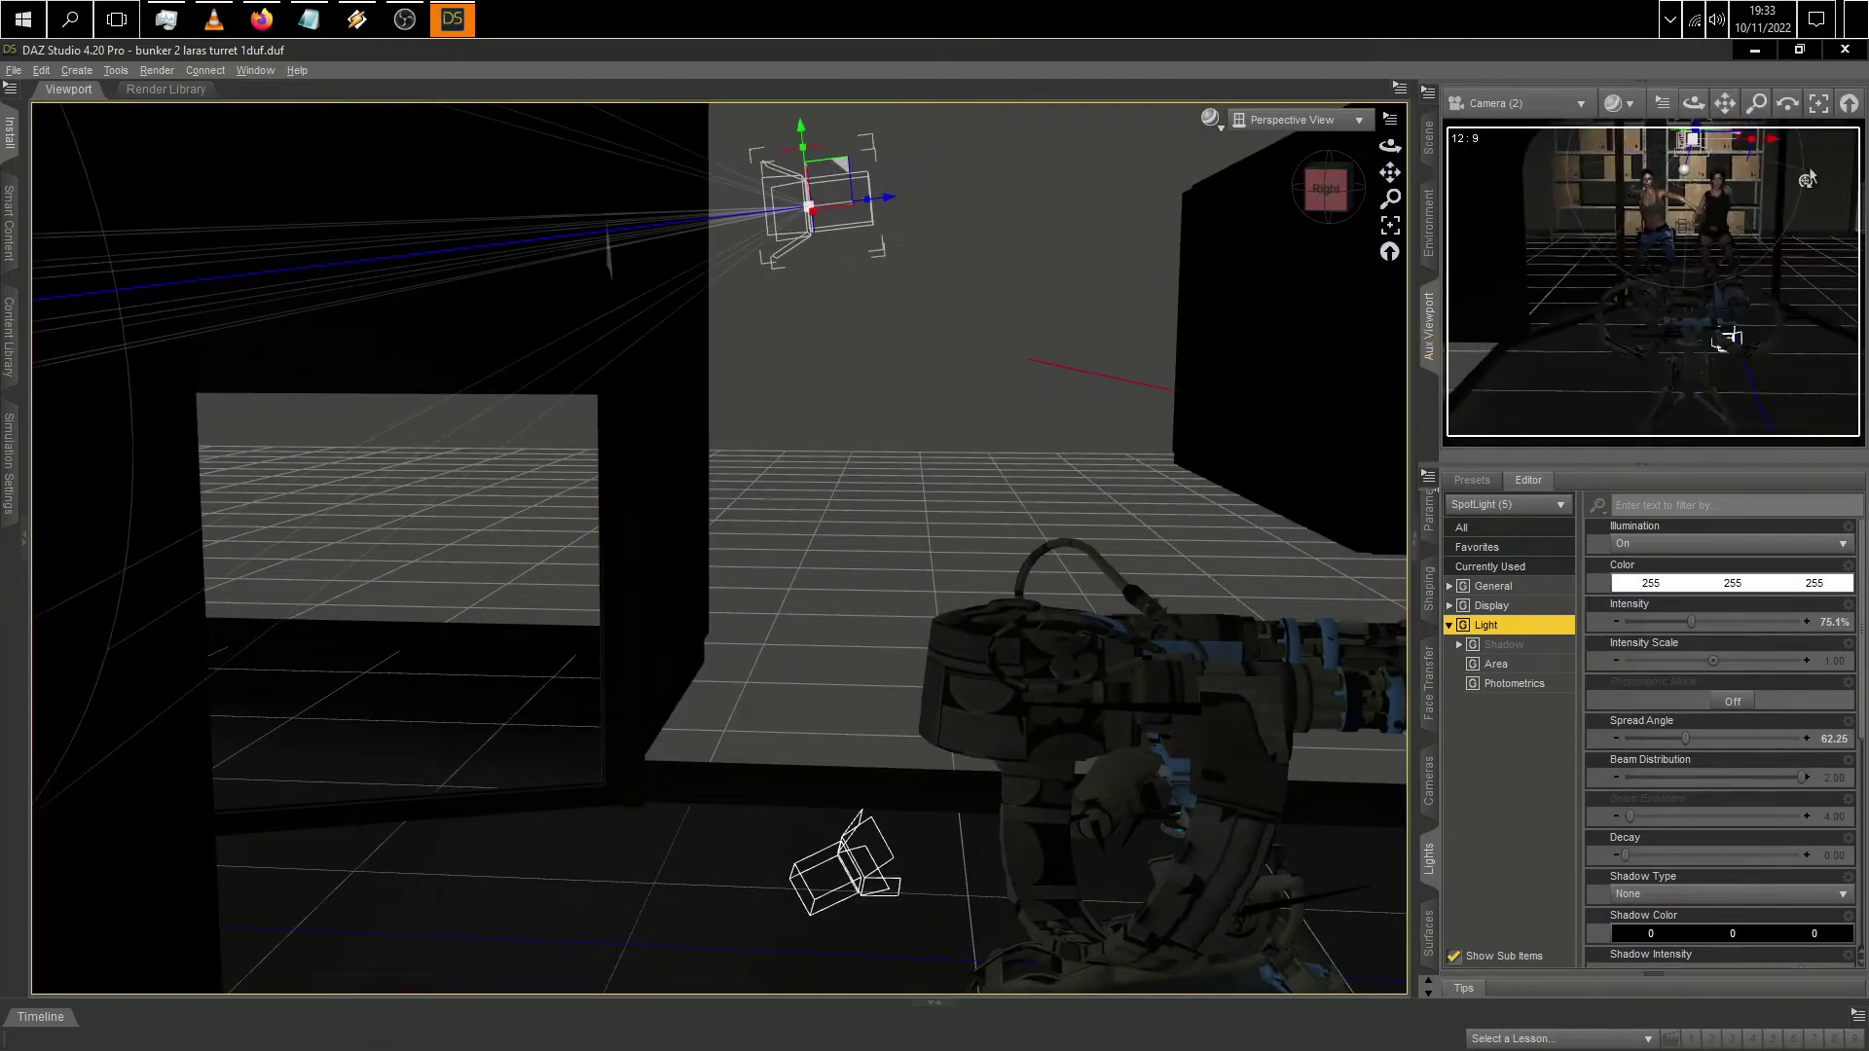
{"action": "left_click_drag", "start_coordinate": [1723, 103], "coordinate": [1605, 195]}
{"action": "mouse_move", "coordinate": [888, 222]}
{"action": "left_mouse_down"}
{"action": "mouse_move", "coordinate": [922, 222]}
{"action": "mouse_move", "coordinate": [900, 255]}
{"action": "left_mouse_up"}
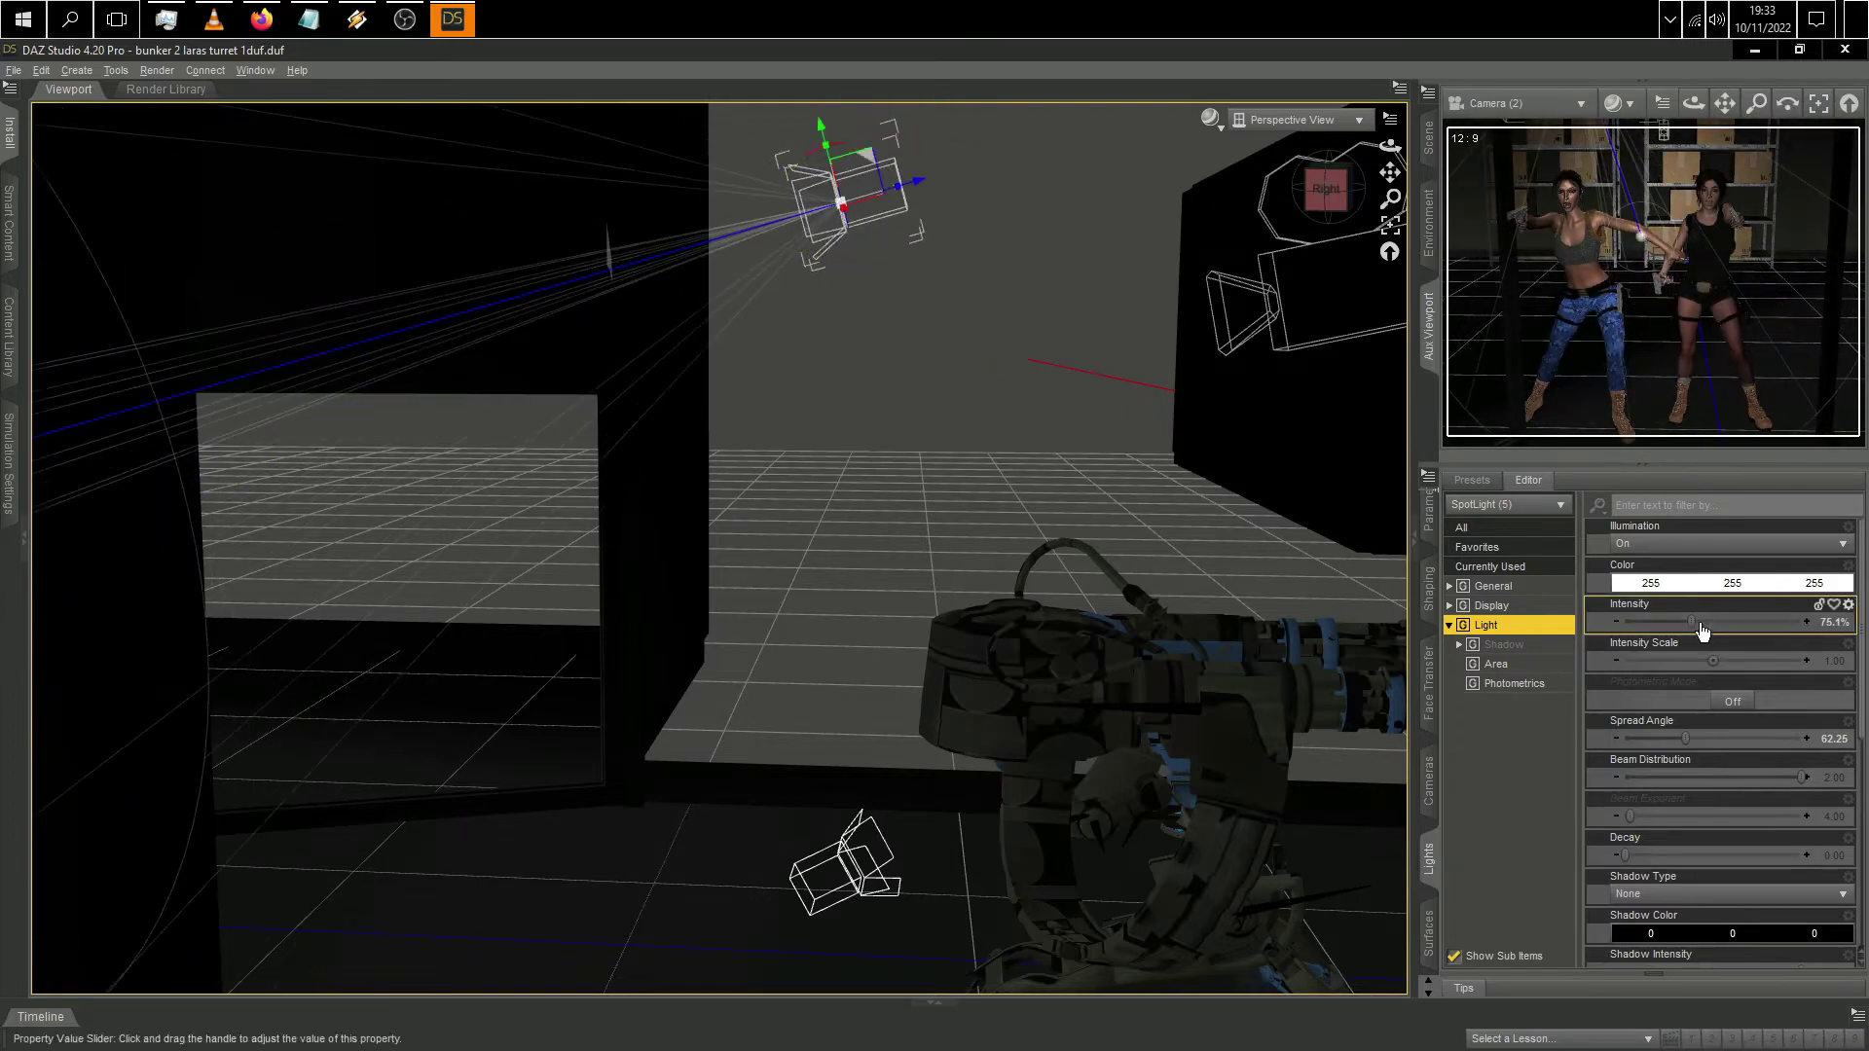
{"action": "mouse_move", "coordinate": [1694, 621]}
{"action": "left_mouse_down"}
{"action": "mouse_move", "coordinate": [1735, 615]}
{"action": "mouse_move", "coordinate": [1693, 615]}
{"action": "left_mouse_up"}
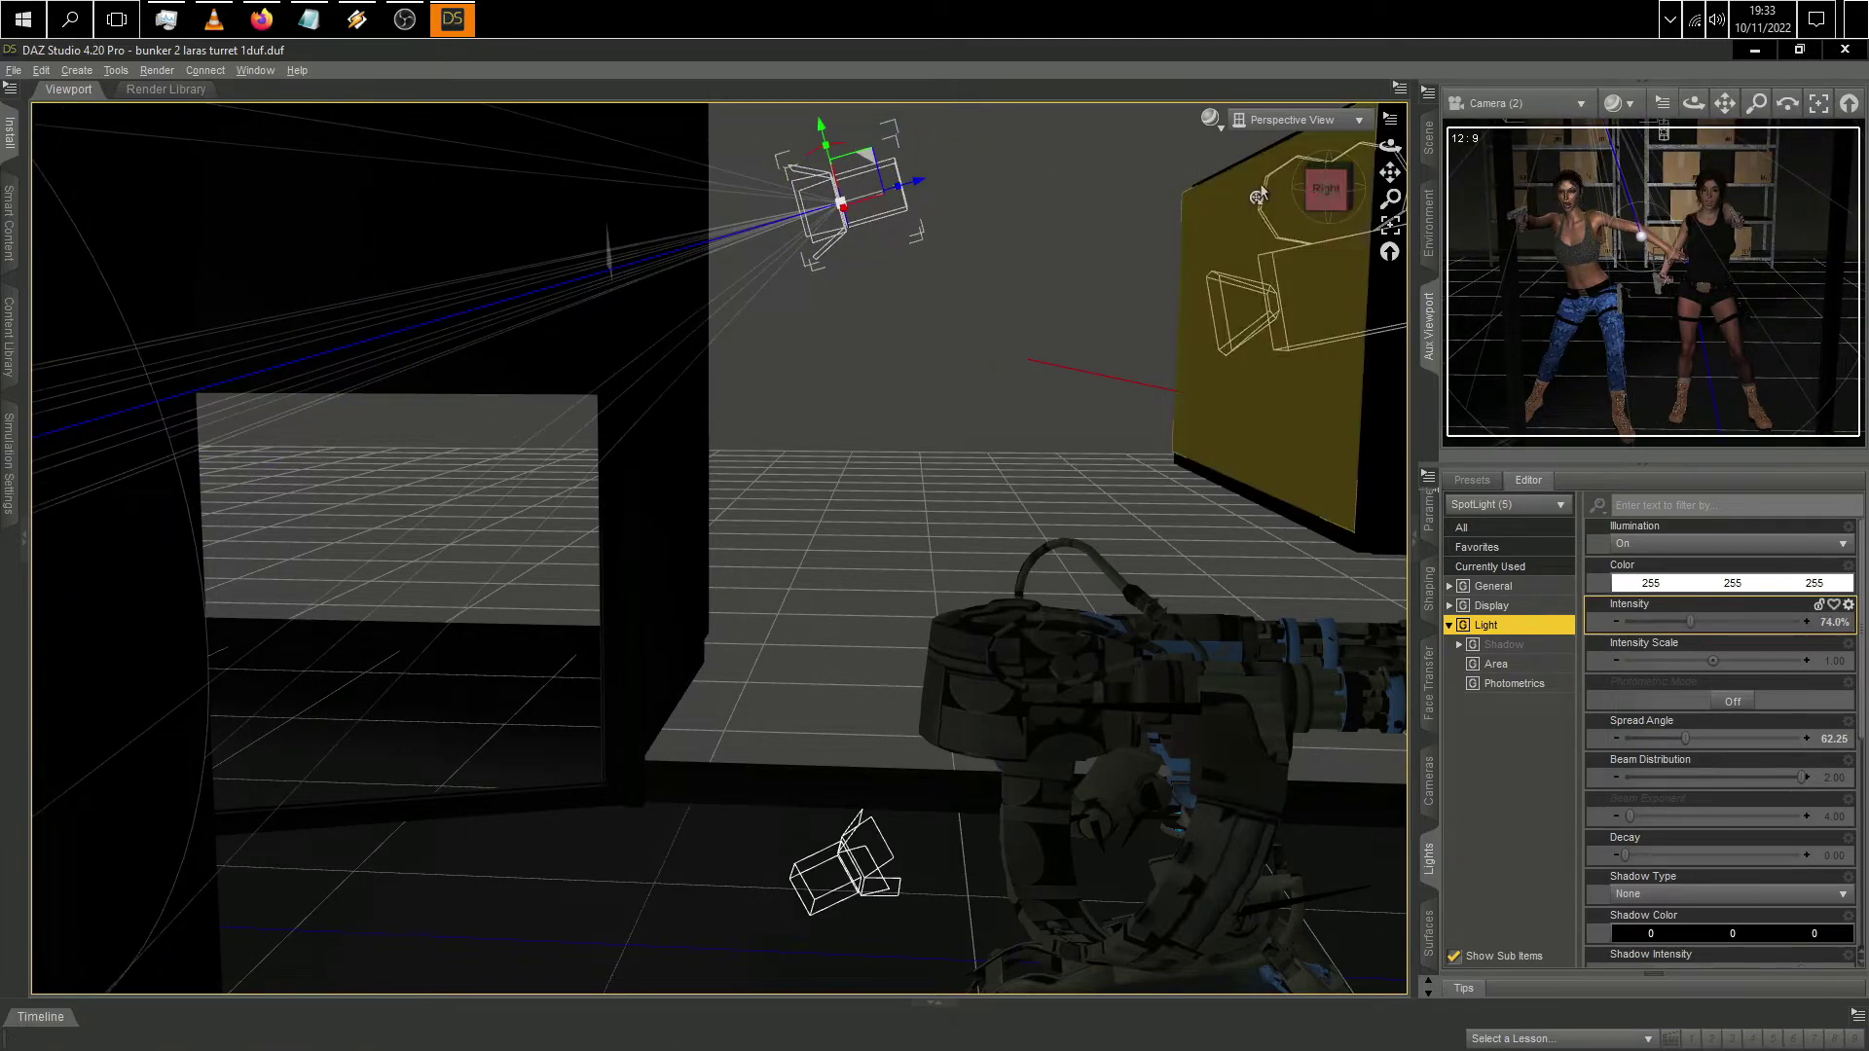
Step: Shift SpotLight (5) sideways to aim at the woman in black, reducing its intensity to 49.7% and spread angle to 22.75
{"action": "left_click", "coordinate": [1314, 190]}
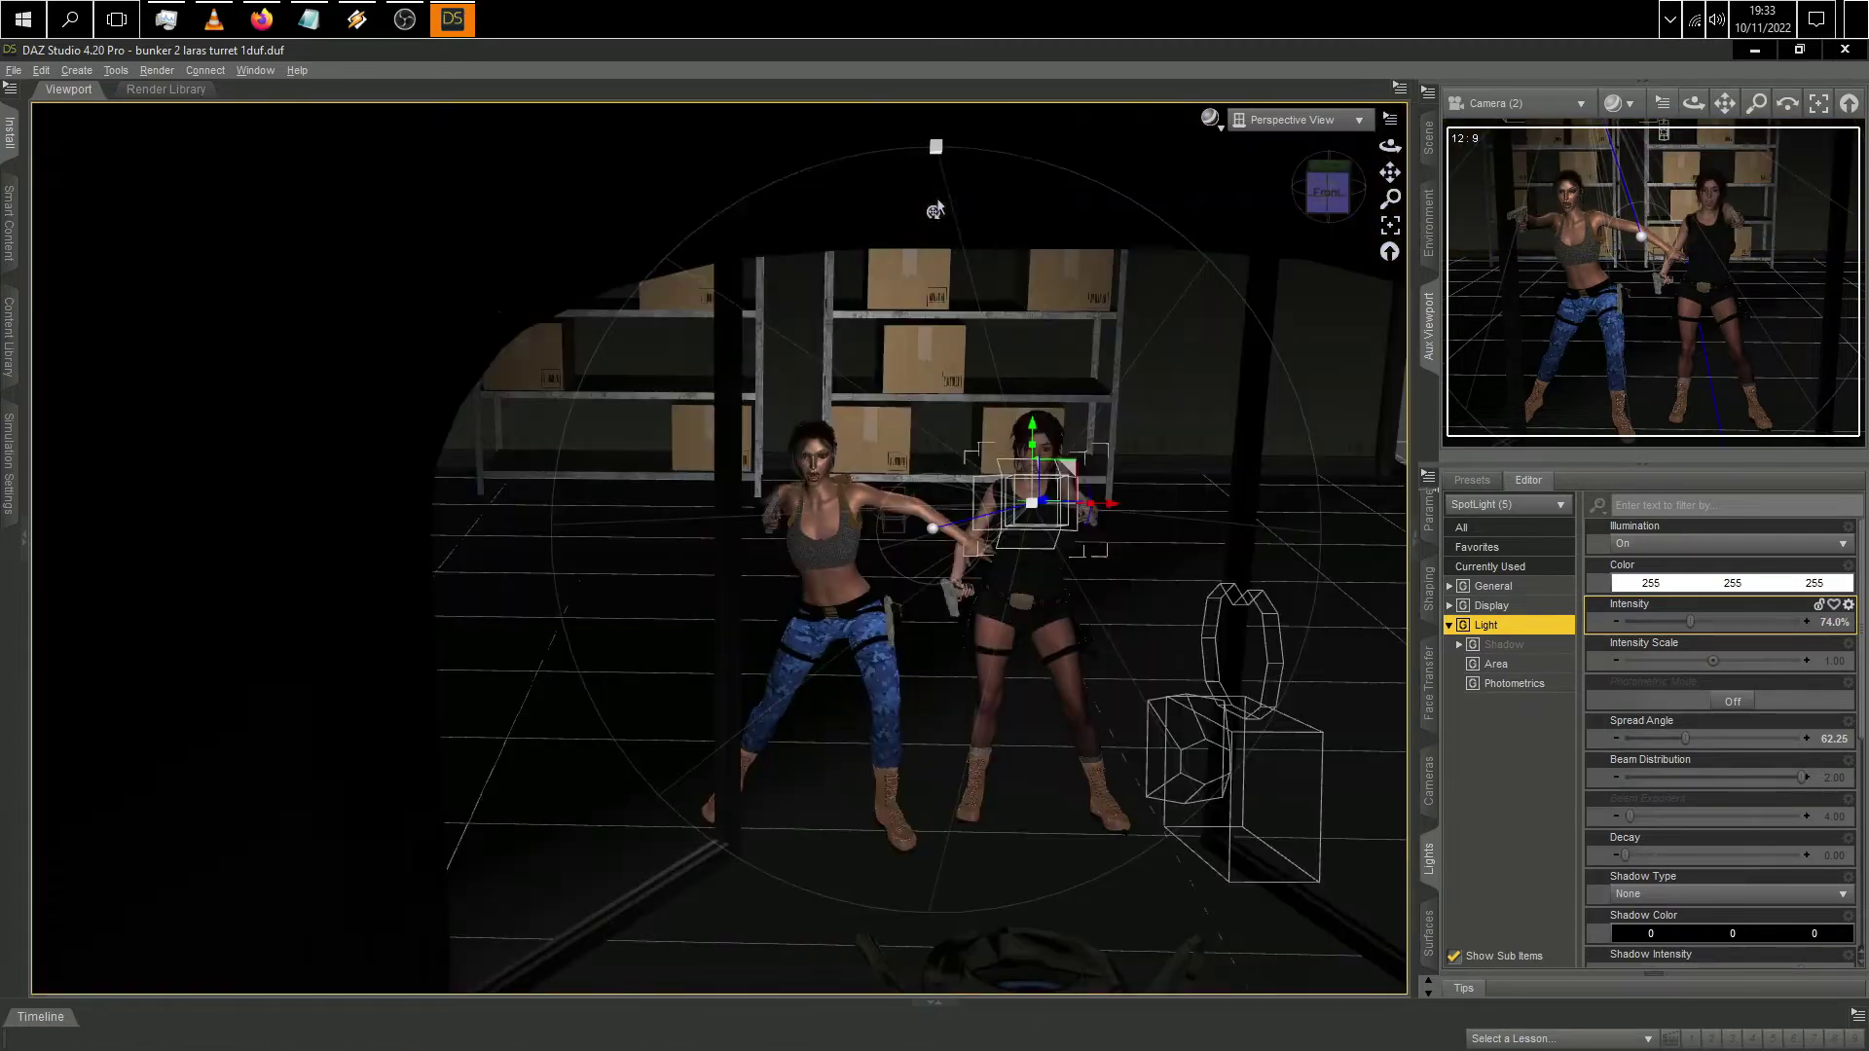
{"action": "left_click_drag", "start_coordinate": [939, 146], "coordinate": [950, 292]}
{"action": "mouse_move", "coordinate": [1690, 621]}
{"action": "left_mouse_down"}
{"action": "mouse_move", "coordinate": [1742, 623]}
{"action": "mouse_move", "coordinate": [1669, 631]}
{"action": "left_mouse_up"}
{"action": "left_click_drag", "start_coordinate": [1032, 503], "coordinate": [1256, 504]}
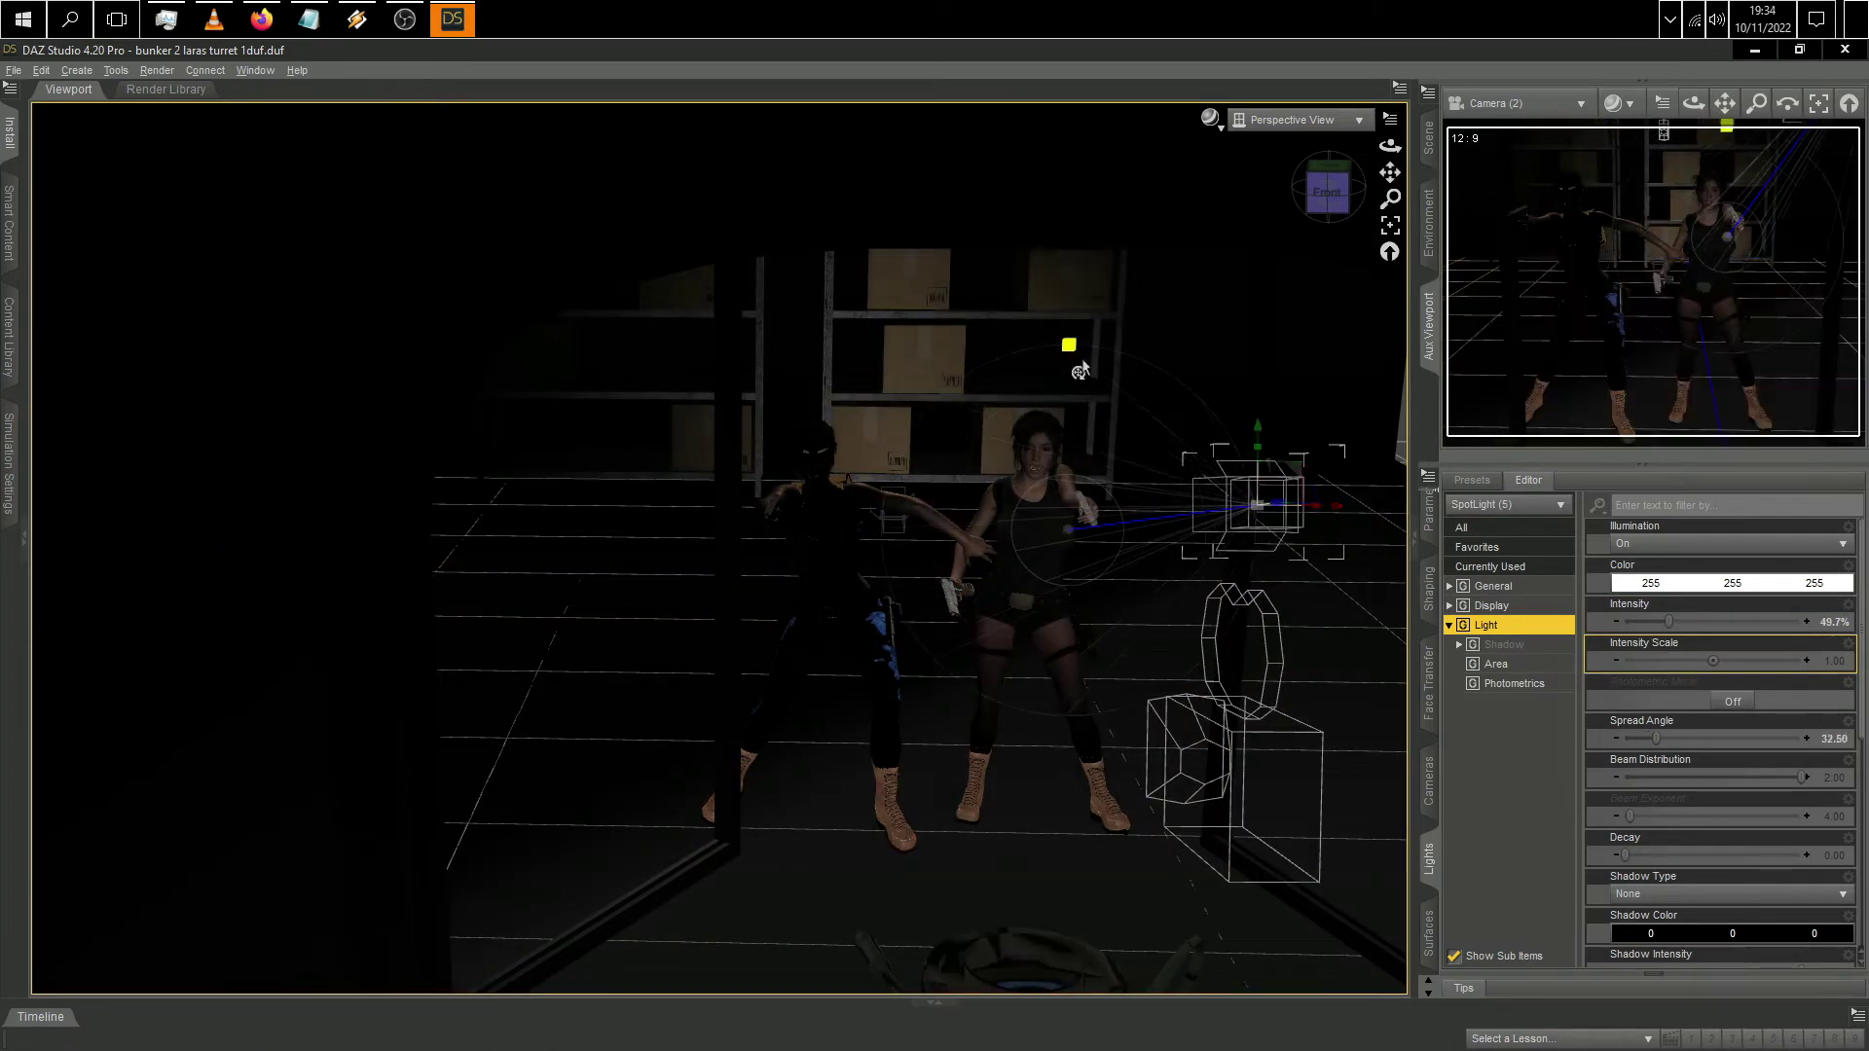
{"action": "left_click_drag", "start_coordinate": [1080, 371], "coordinate": [1088, 407]}
{"action": "left_click_drag", "start_coordinate": [1276, 510], "coordinate": [1193, 512]}
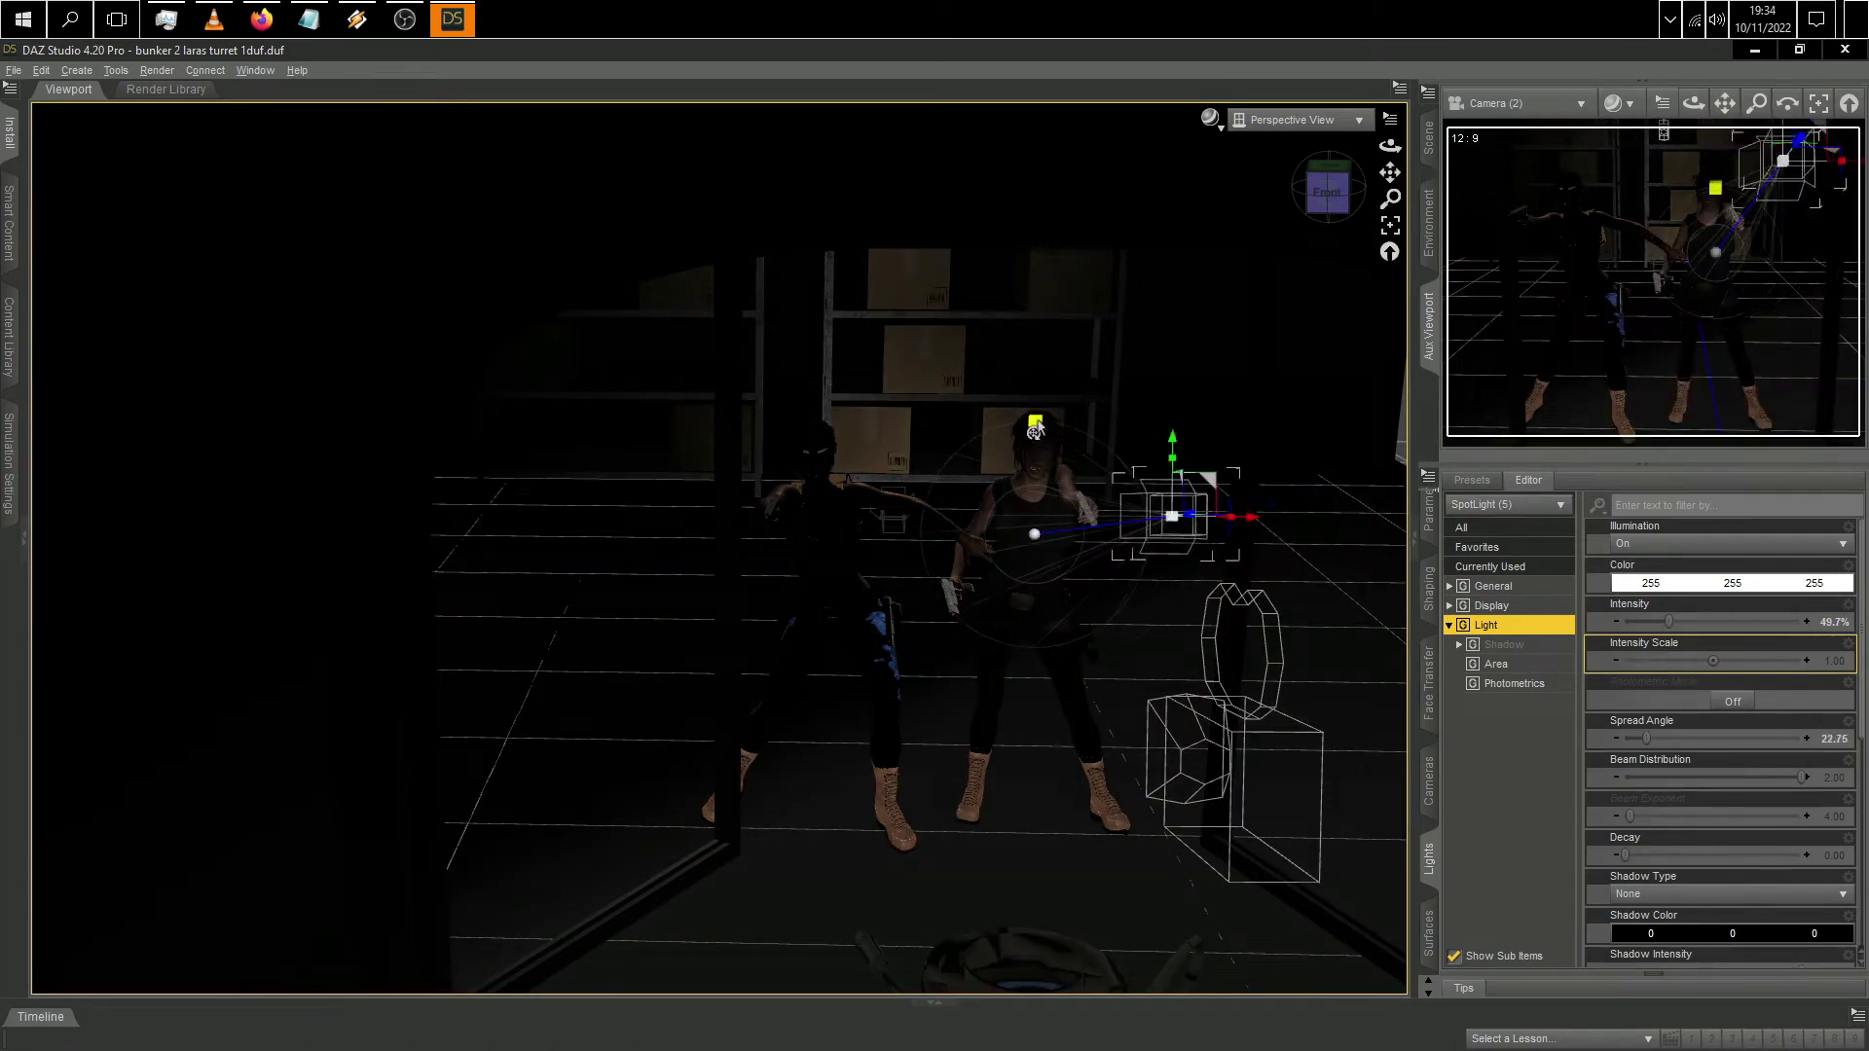
Step: Widen SpotLight (5)'s spread angle to 48.25 and set its intensity to 113.8%
{"action": "left_click_drag", "start_coordinate": [1020, 418], "coordinate": [1051, 363]}
{"action": "left_click_drag", "start_coordinate": [1667, 621], "coordinate": [1713, 616]}
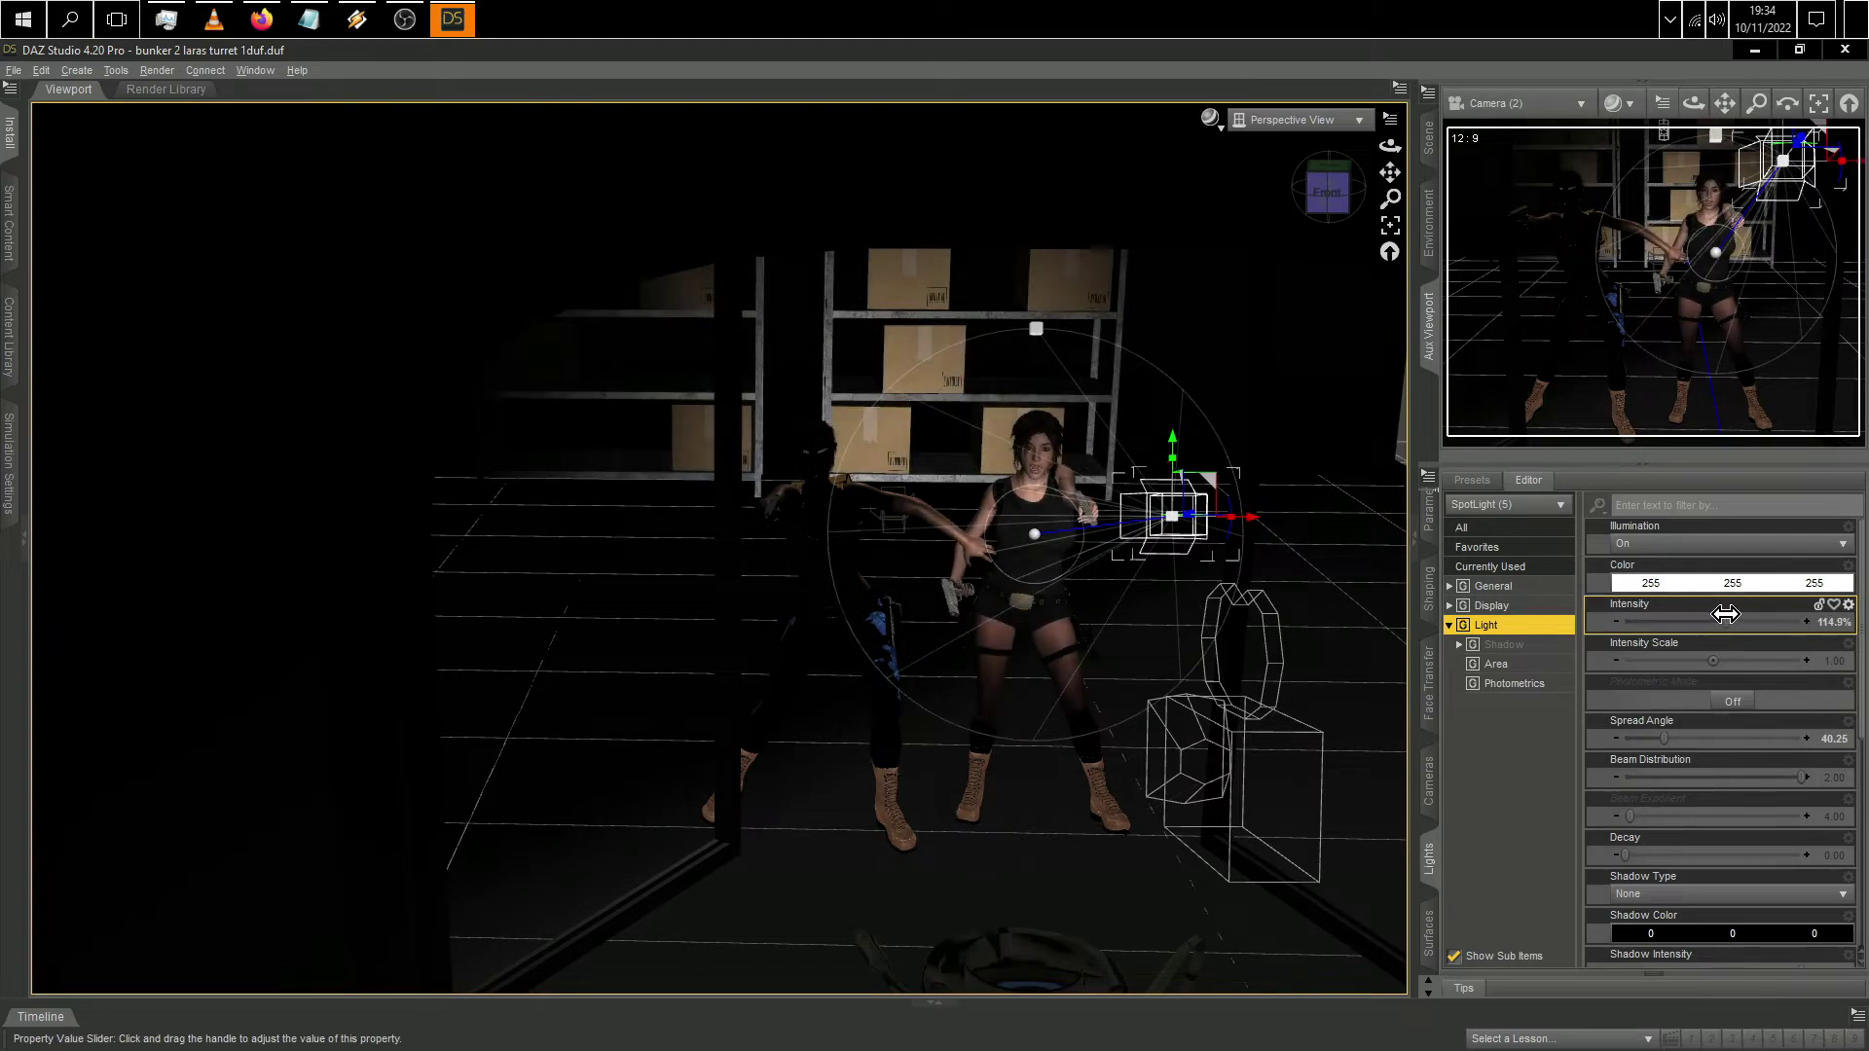
{"action": "left_click_drag", "start_coordinate": [1050, 362], "coordinate": [1051, 283]}
{"action": "mouse_move", "coordinate": [1725, 615]}
{"action": "left_mouse_down"}
{"action": "mouse_move", "coordinate": [1693, 620]}
{"action": "mouse_move", "coordinate": [1725, 620]}
{"action": "left_mouse_up"}
{"action": "left_click_drag", "start_coordinate": [1037, 245], "coordinate": [1035, 292]}
Step: Place SpotLight (5) low and centred behind the turret, setting its spread angle to 56.50 and intensity to 100.6%
{"action": "left_click_drag", "start_coordinate": [1327, 190], "coordinate": [788, 613]}
{"action": "left_click_drag", "start_coordinate": [534, 380], "coordinate": [818, 492]}
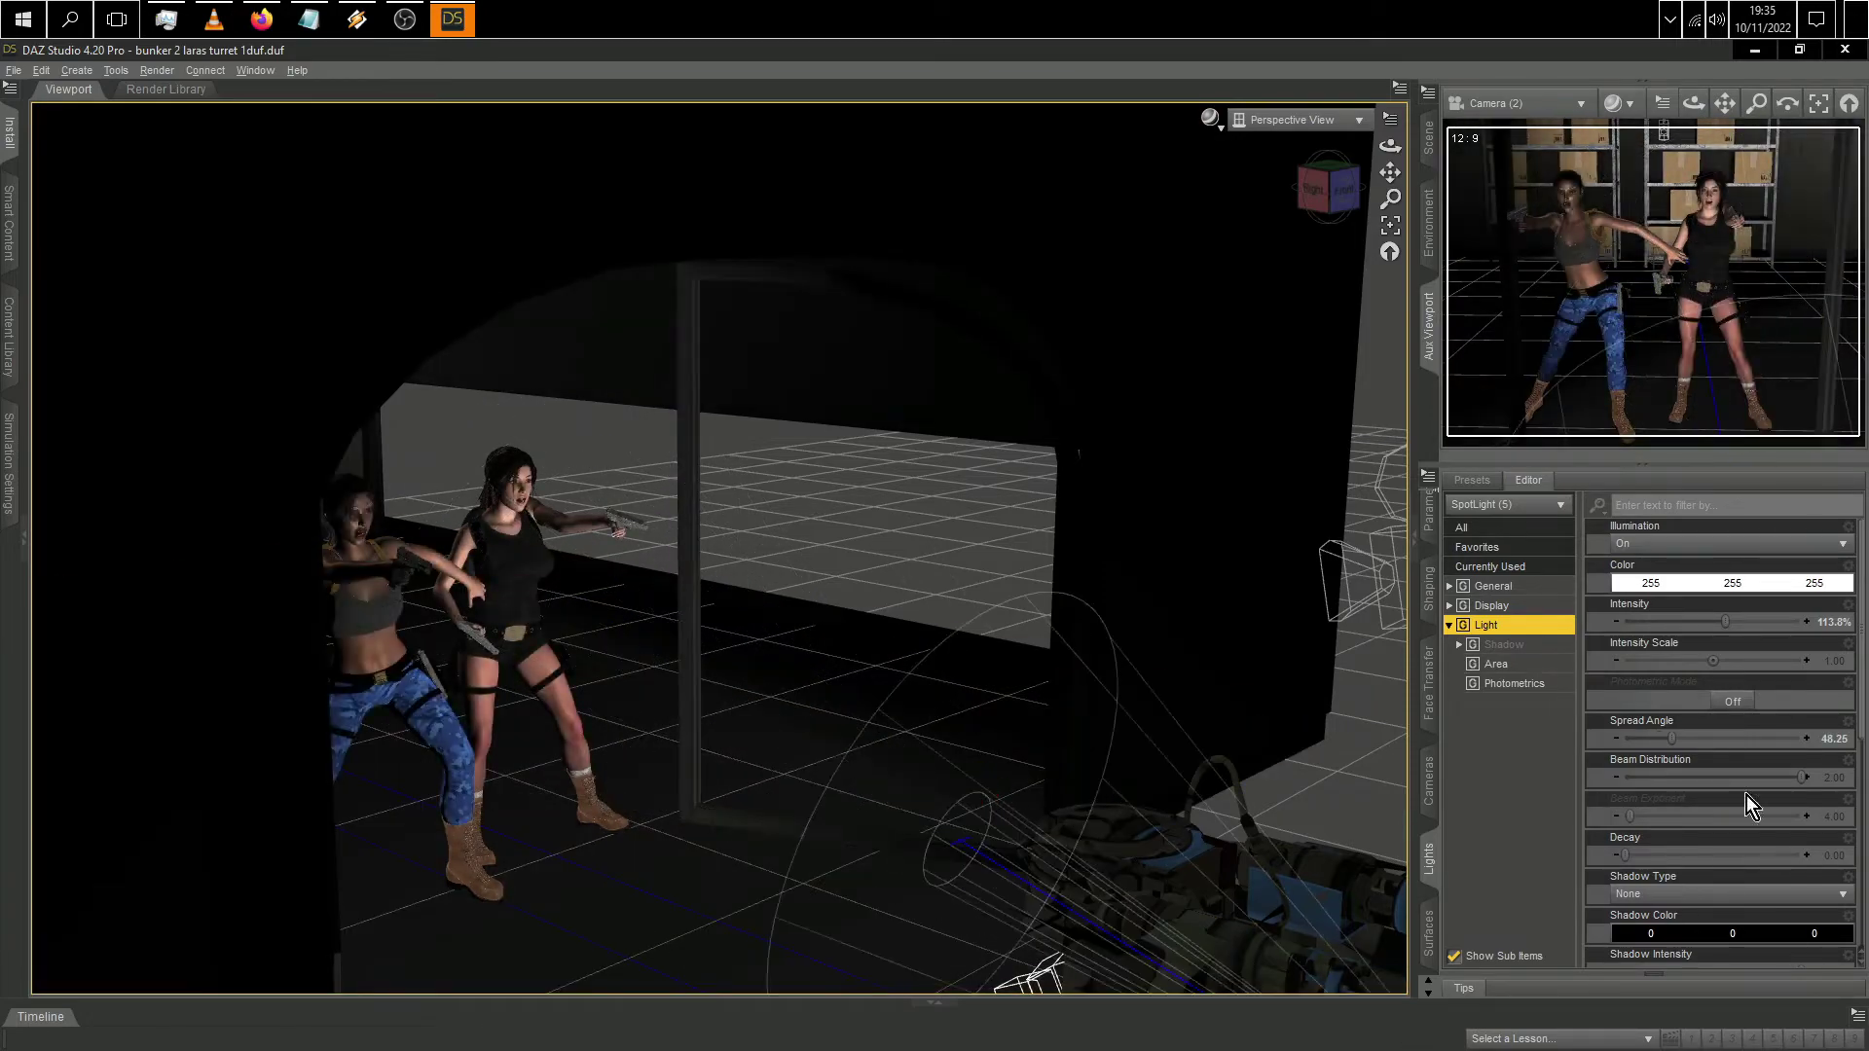
{"action": "left_click", "coordinate": [1342, 190]}
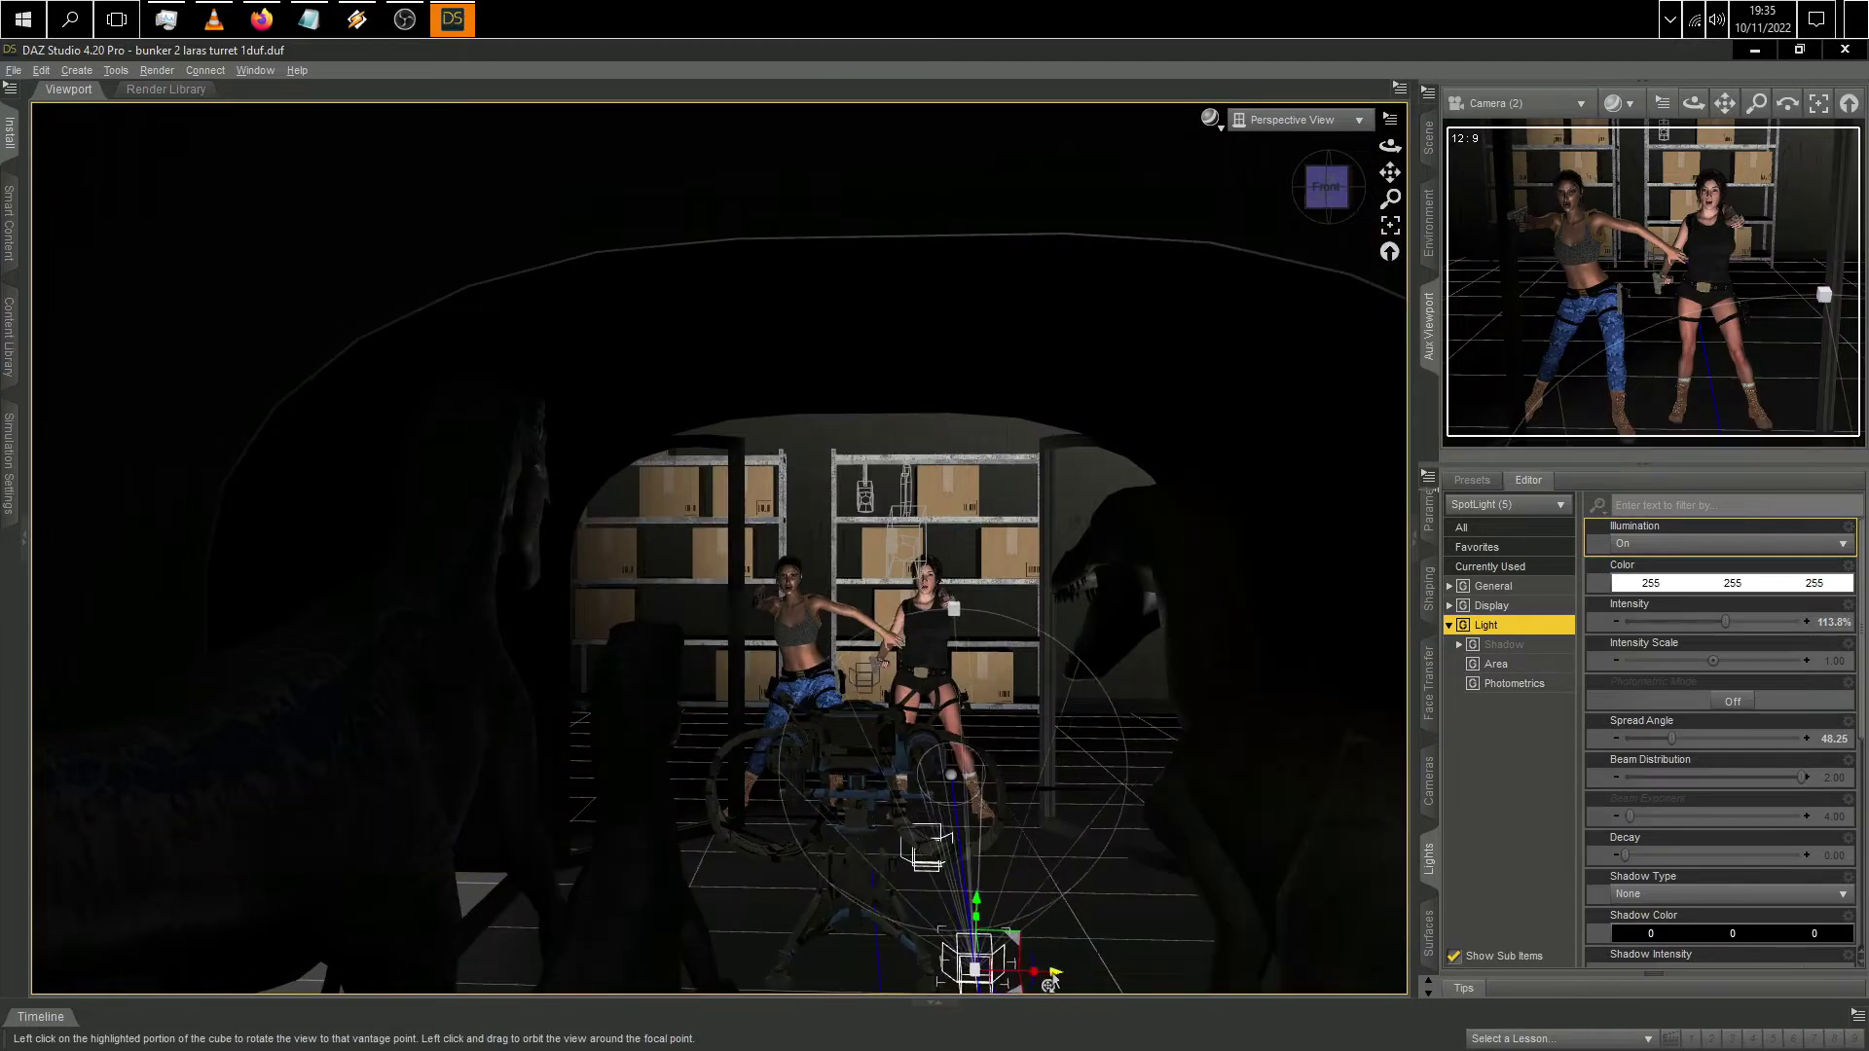
{"action": "left_click_drag", "start_coordinate": [1051, 971], "coordinate": [962, 969]}
{"action": "left_click_drag", "start_coordinate": [869, 630], "coordinate": [872, 588]}
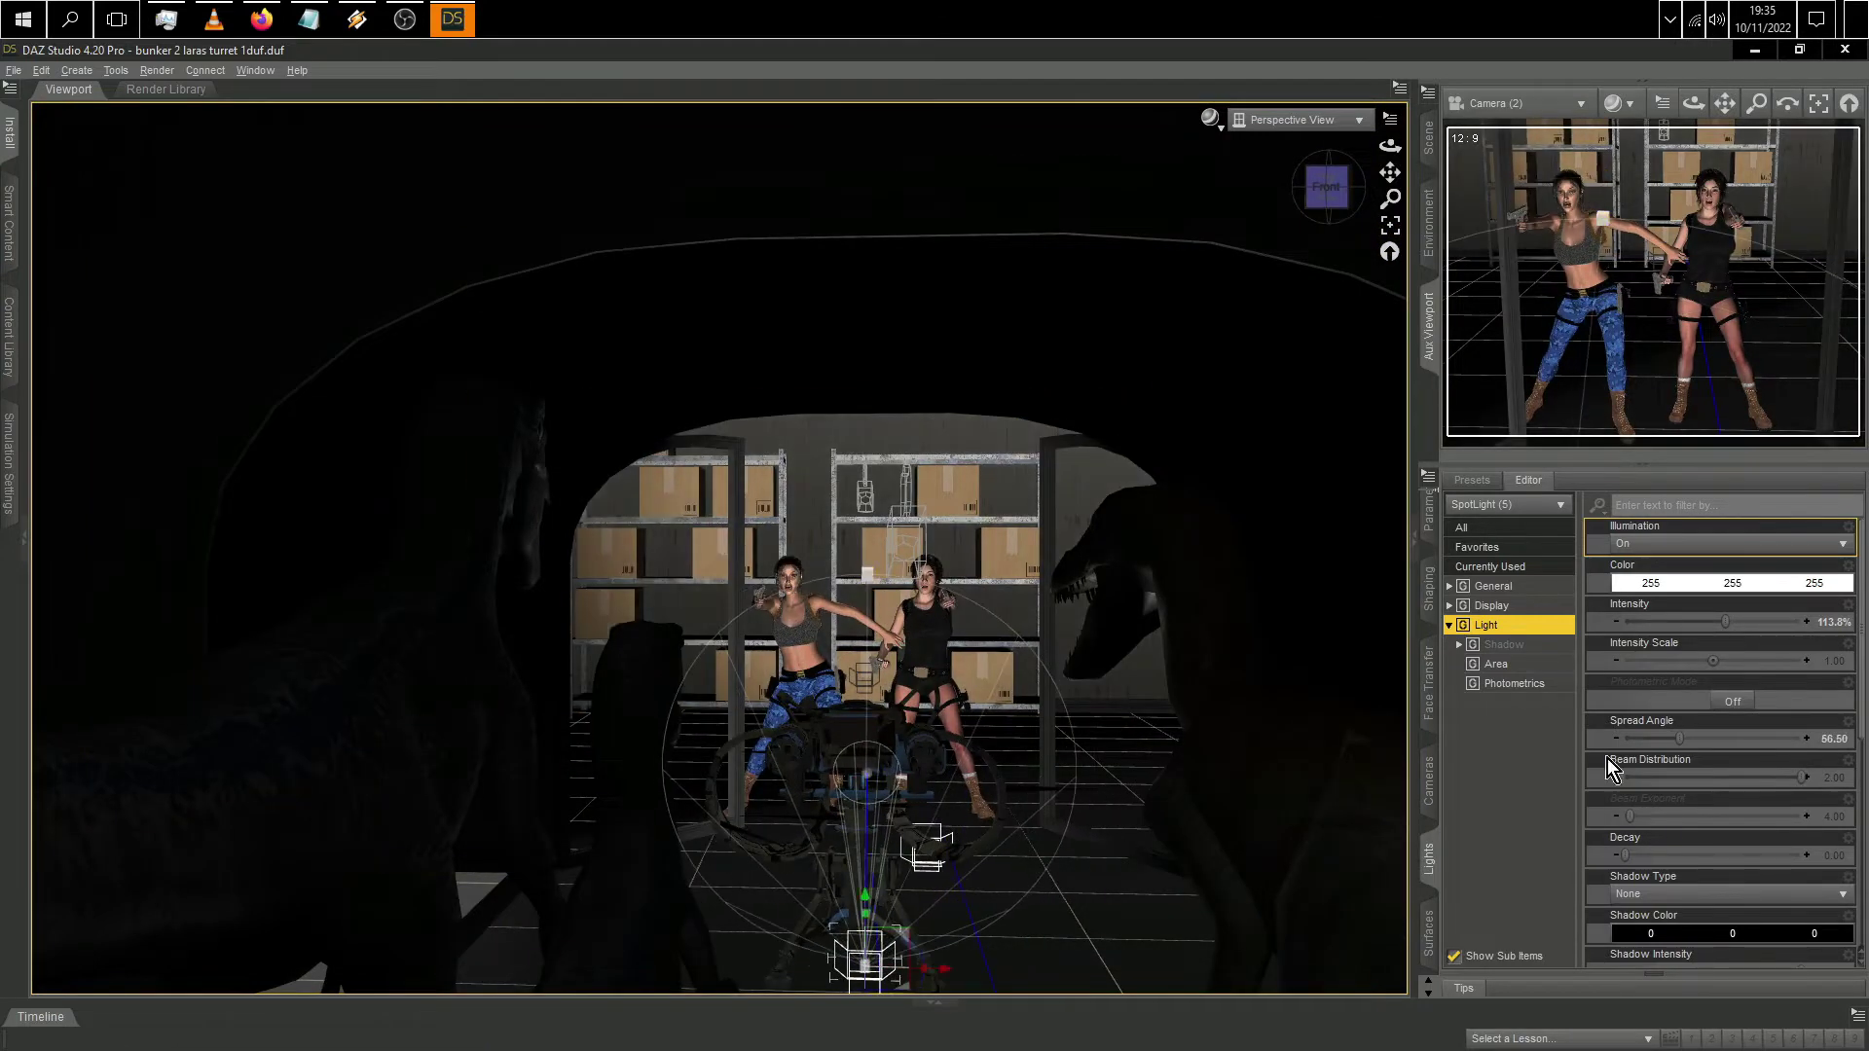
{"action": "left_click_drag", "start_coordinate": [1725, 622], "coordinate": [1701, 624]}
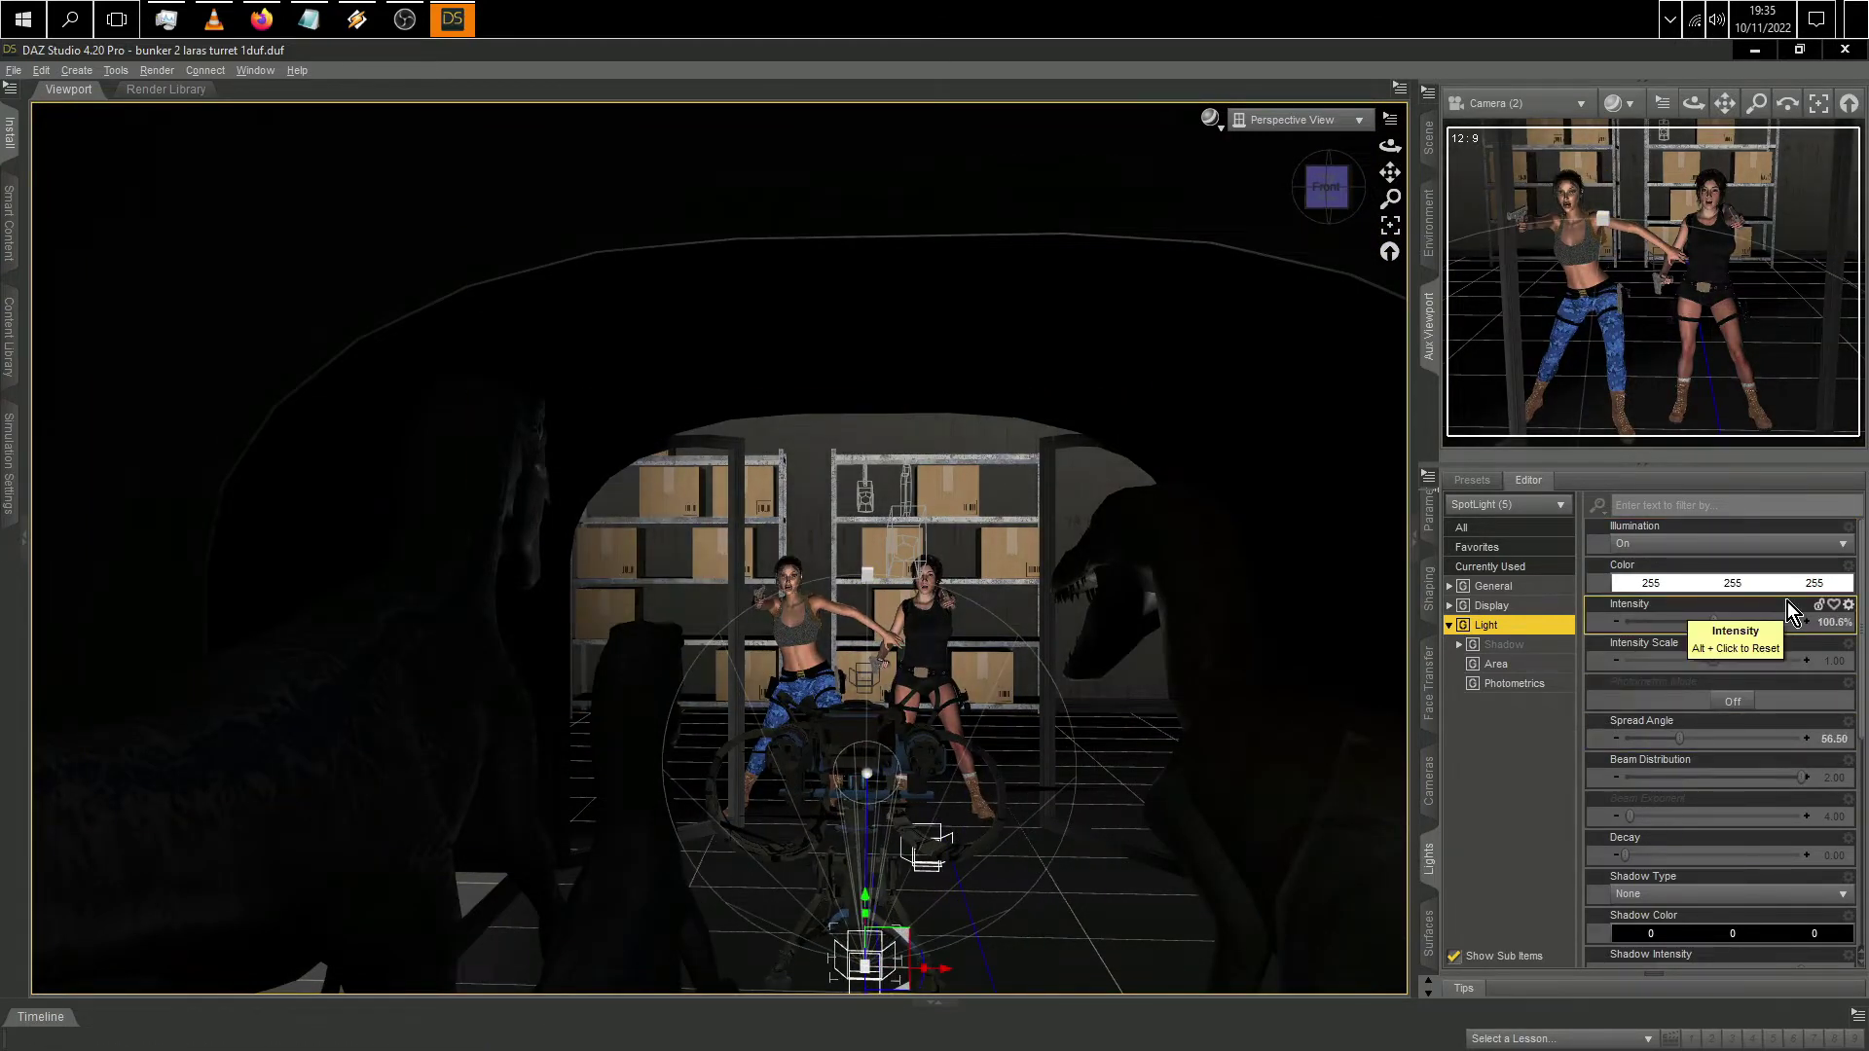
Step: Looking through Camera (2), set SpotLight (3)'s intensity to 171.3% and widen its spread angle to 110.75 to light the raptors
{"action": "left_click", "coordinate": [1294, 119]}
{"action": "left_click", "coordinate": [1347, 304]}
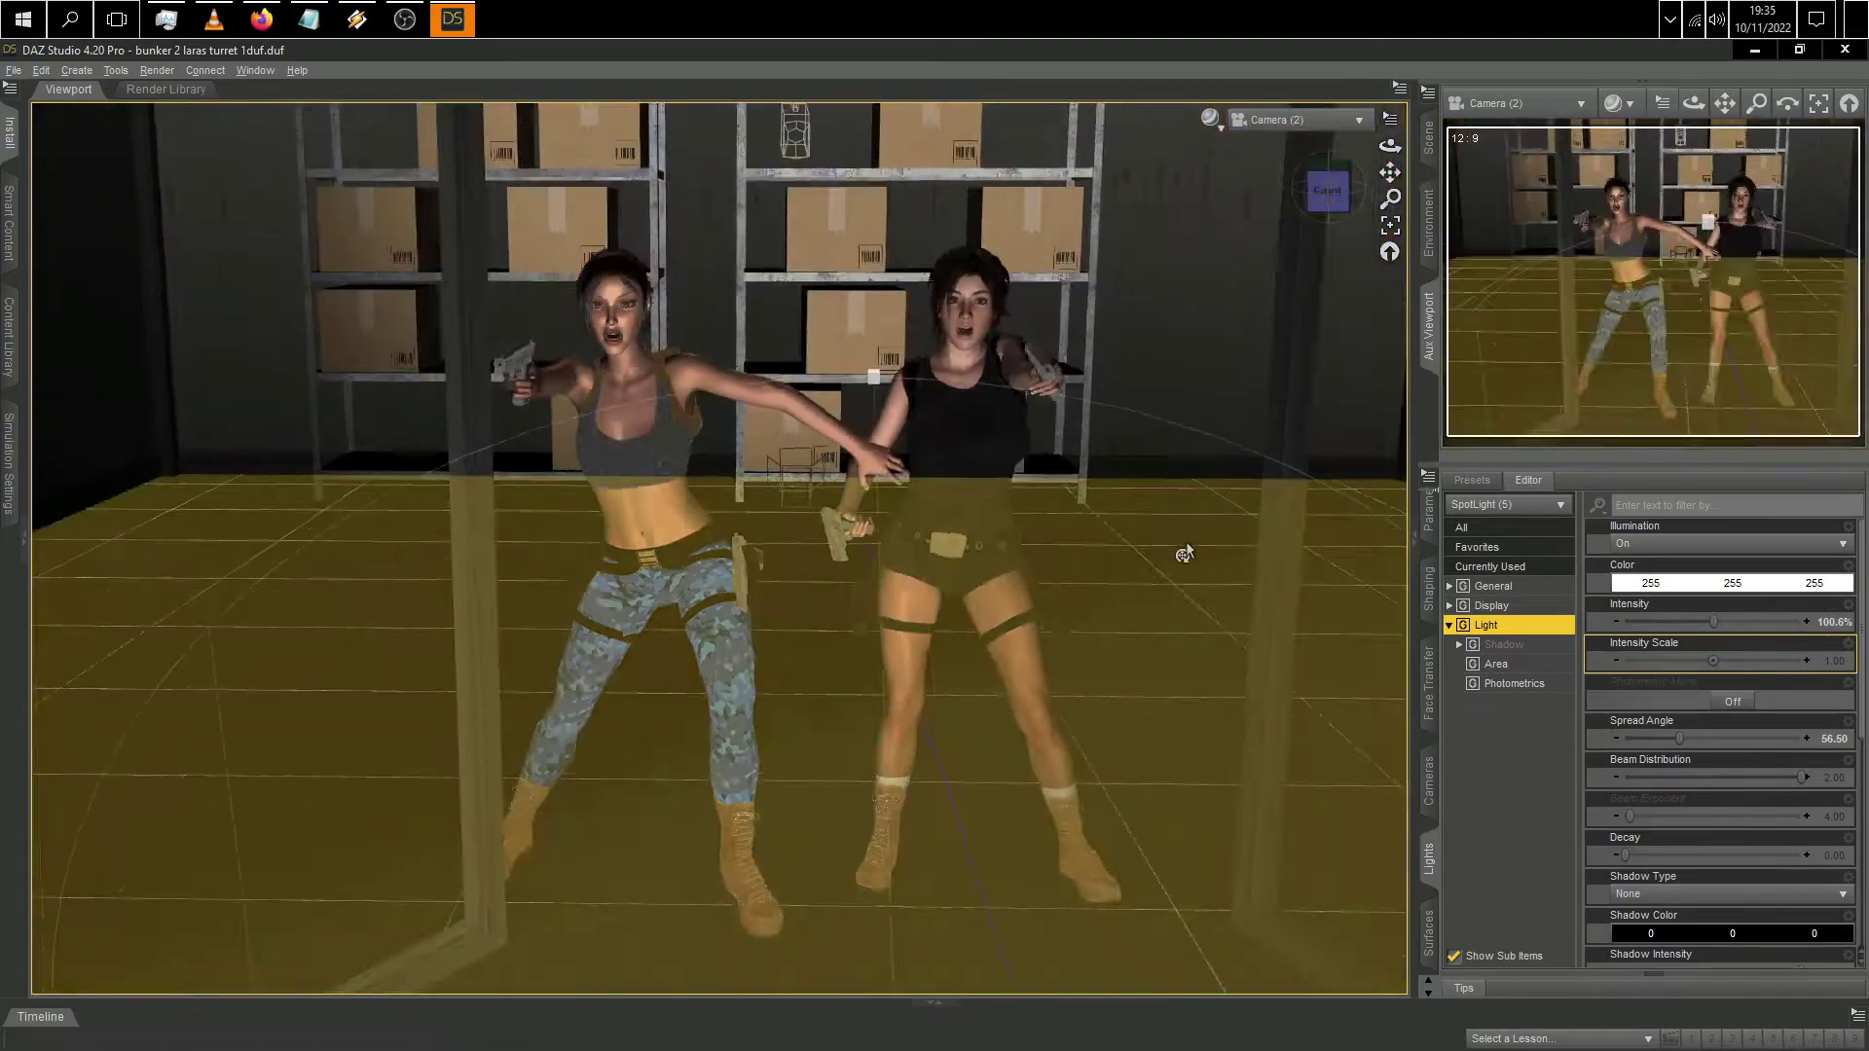
{"action": "right_click_drag", "start_coordinate": [1390, 172], "coordinate": [1389, 197]}
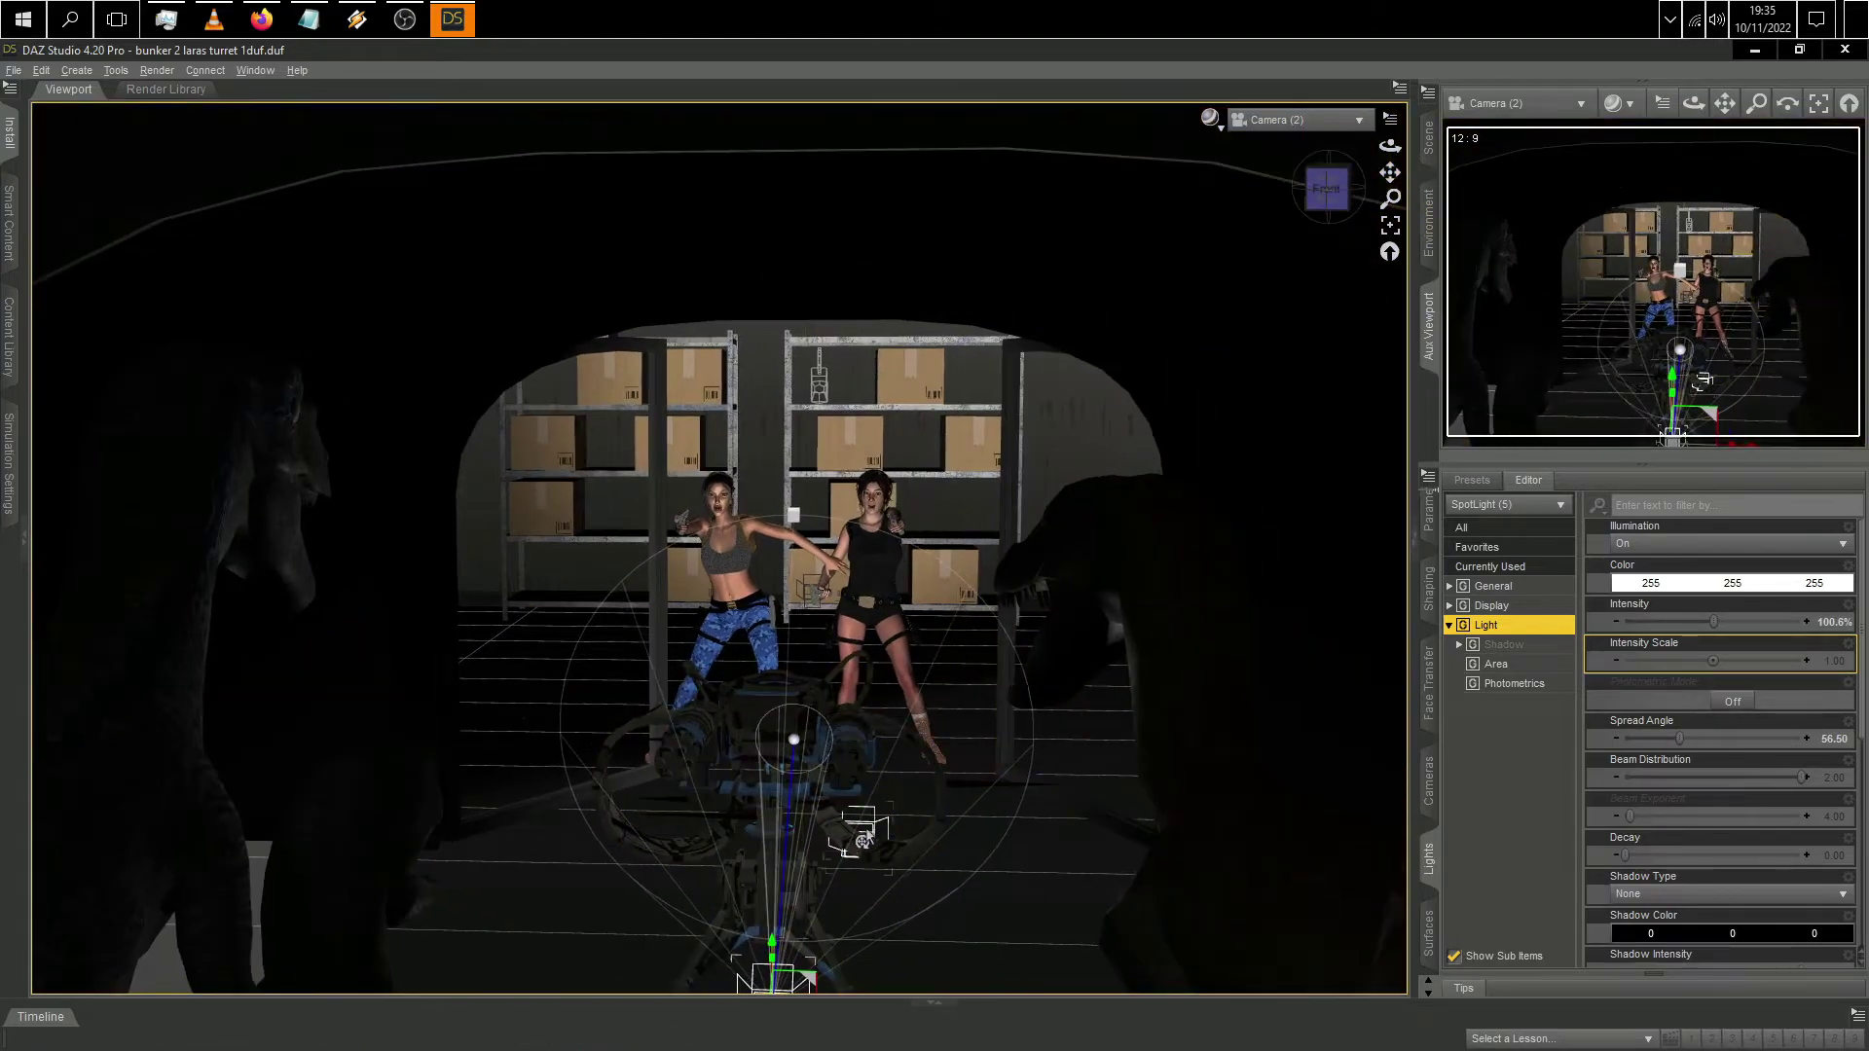
{"action": "left_click_drag", "start_coordinate": [1713, 621], "coordinate": [1776, 618]}
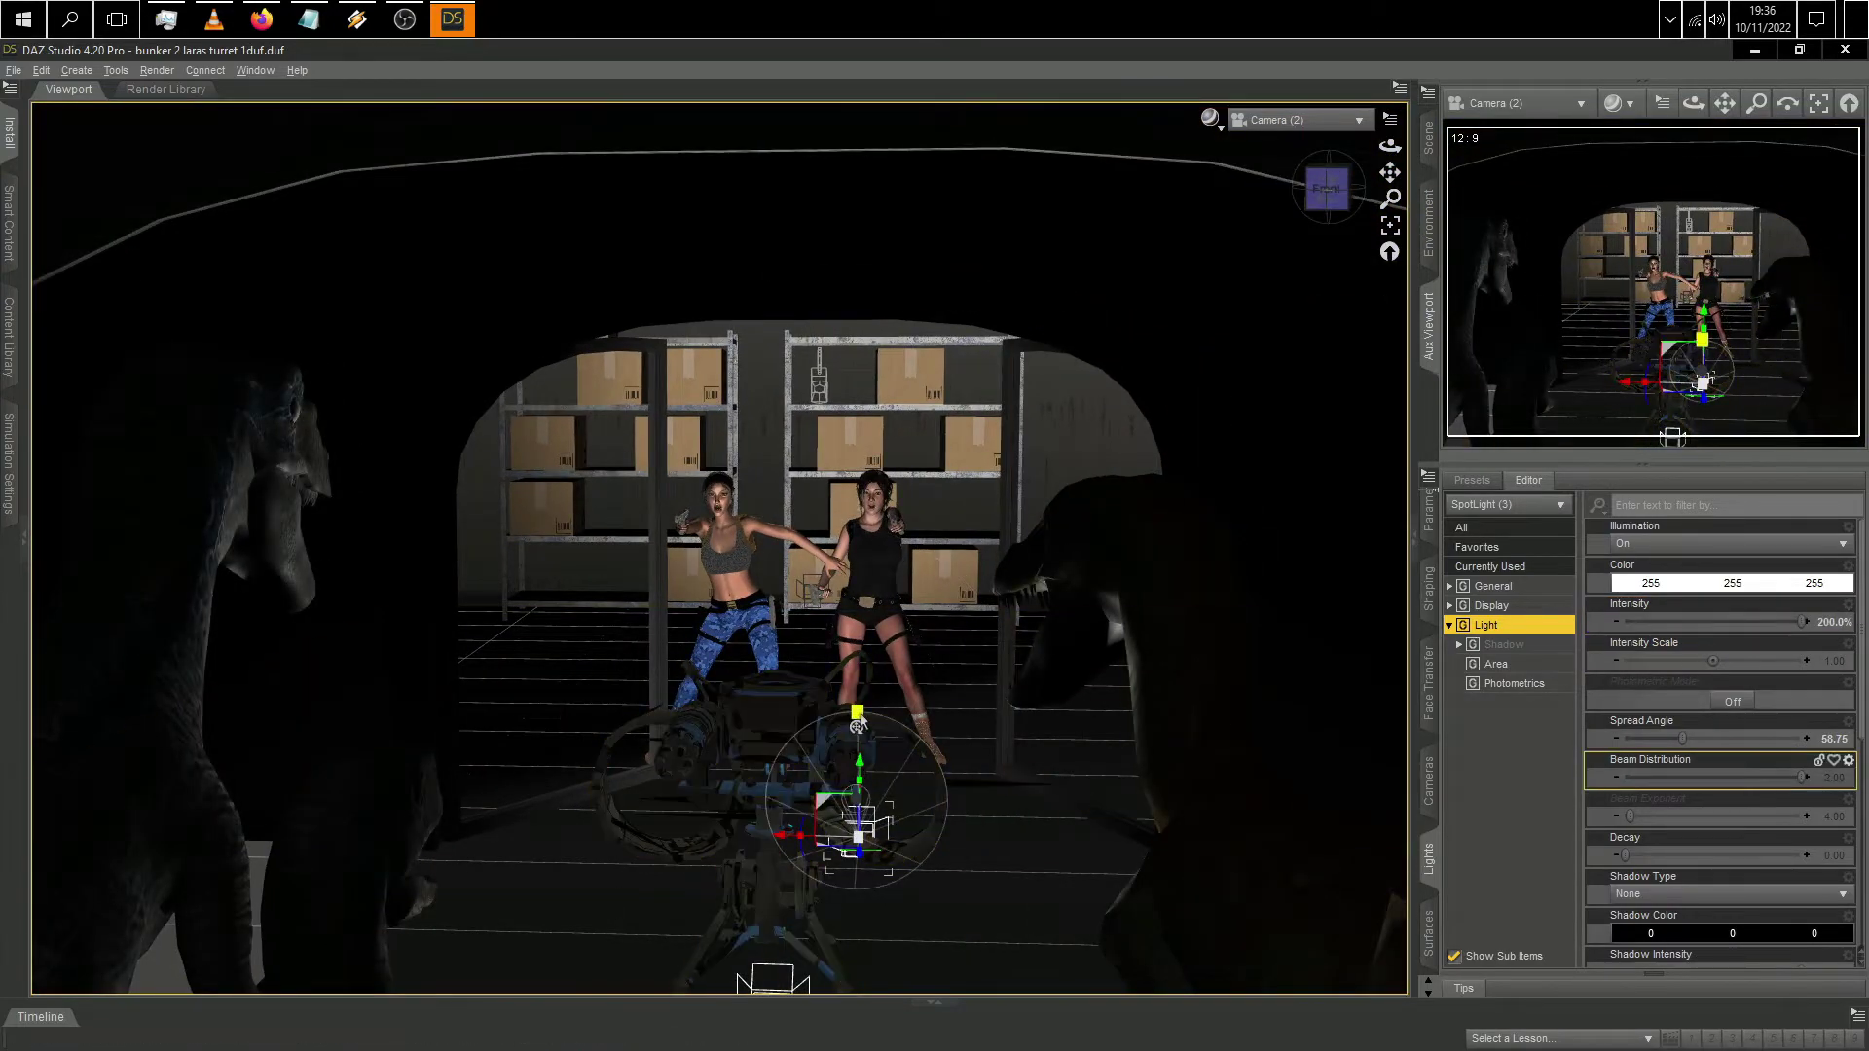
{"action": "left_click_drag", "start_coordinate": [869, 562], "coordinate": [864, 522]}
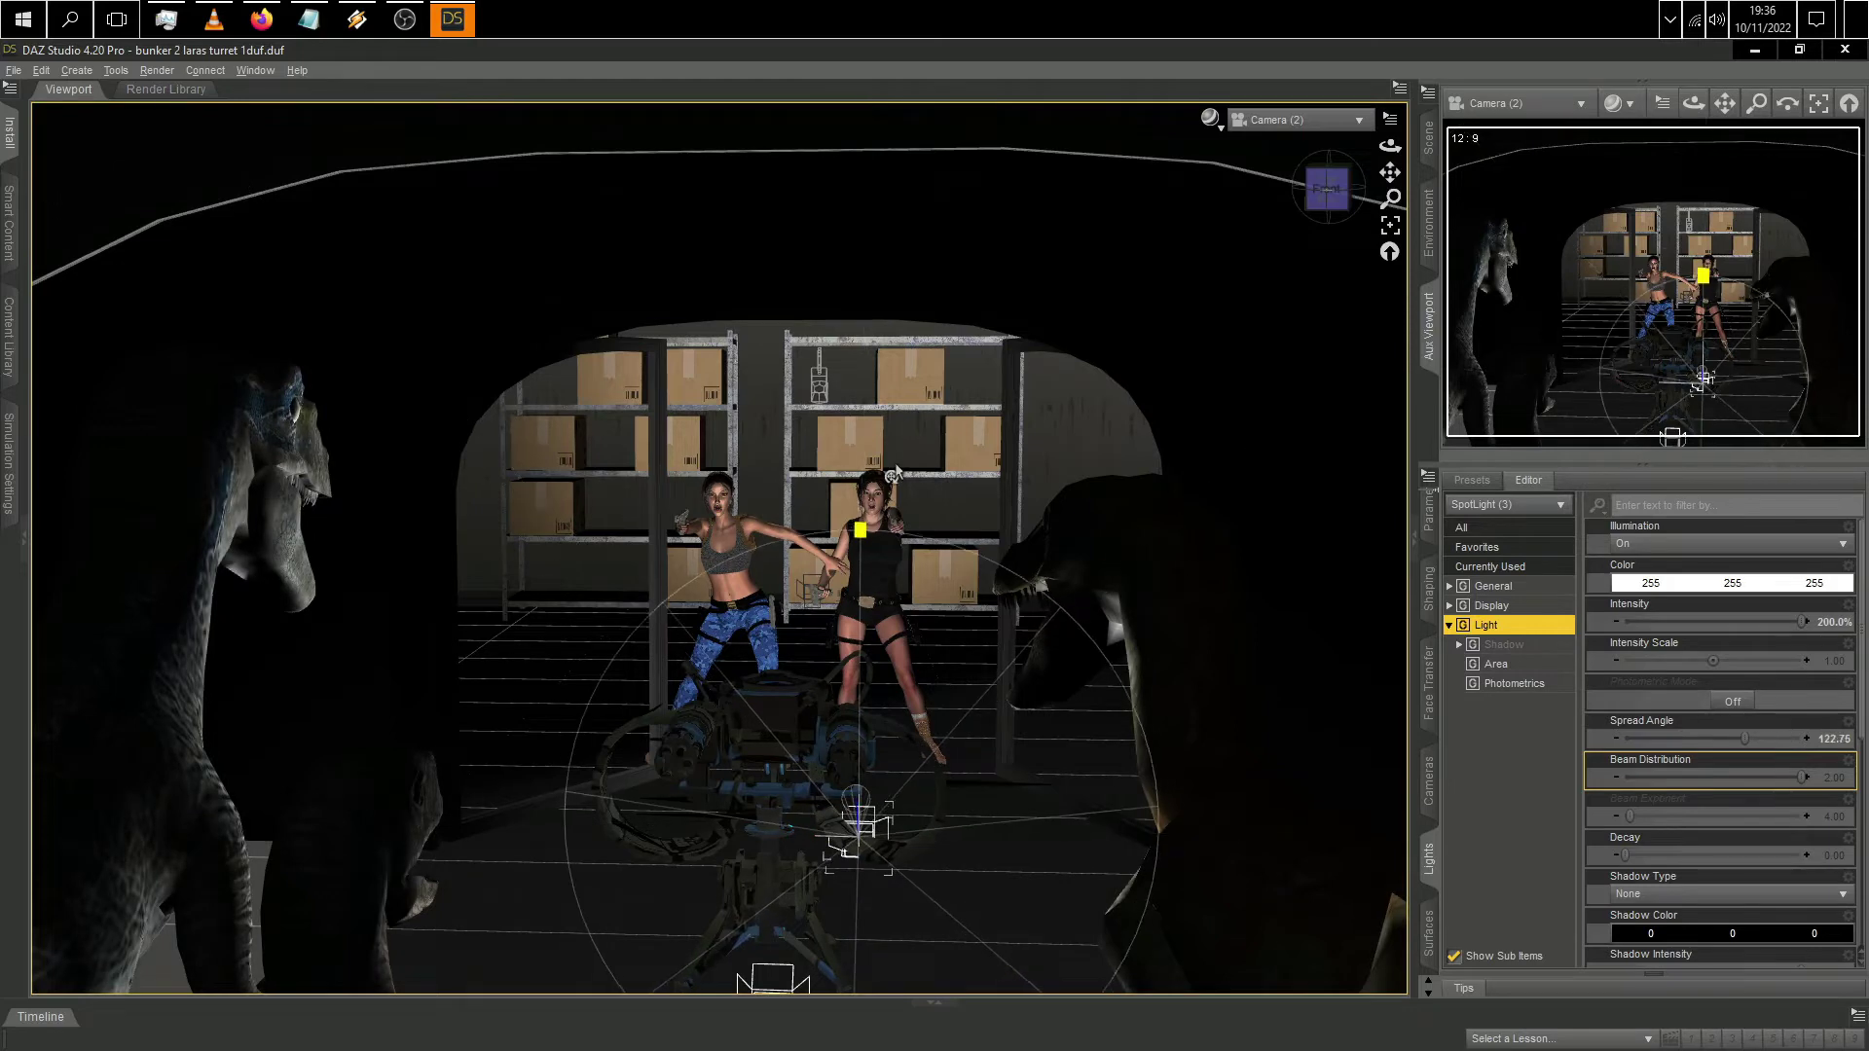
{"action": "left_click_drag", "start_coordinate": [1802, 621], "coordinate": [1752, 630]}
Step: Undo the accidental turret move, shift SpotLight (3) sideways to the turret's centre, and widen its spread angle
{"action": "left_click", "coordinate": [775, 843]}
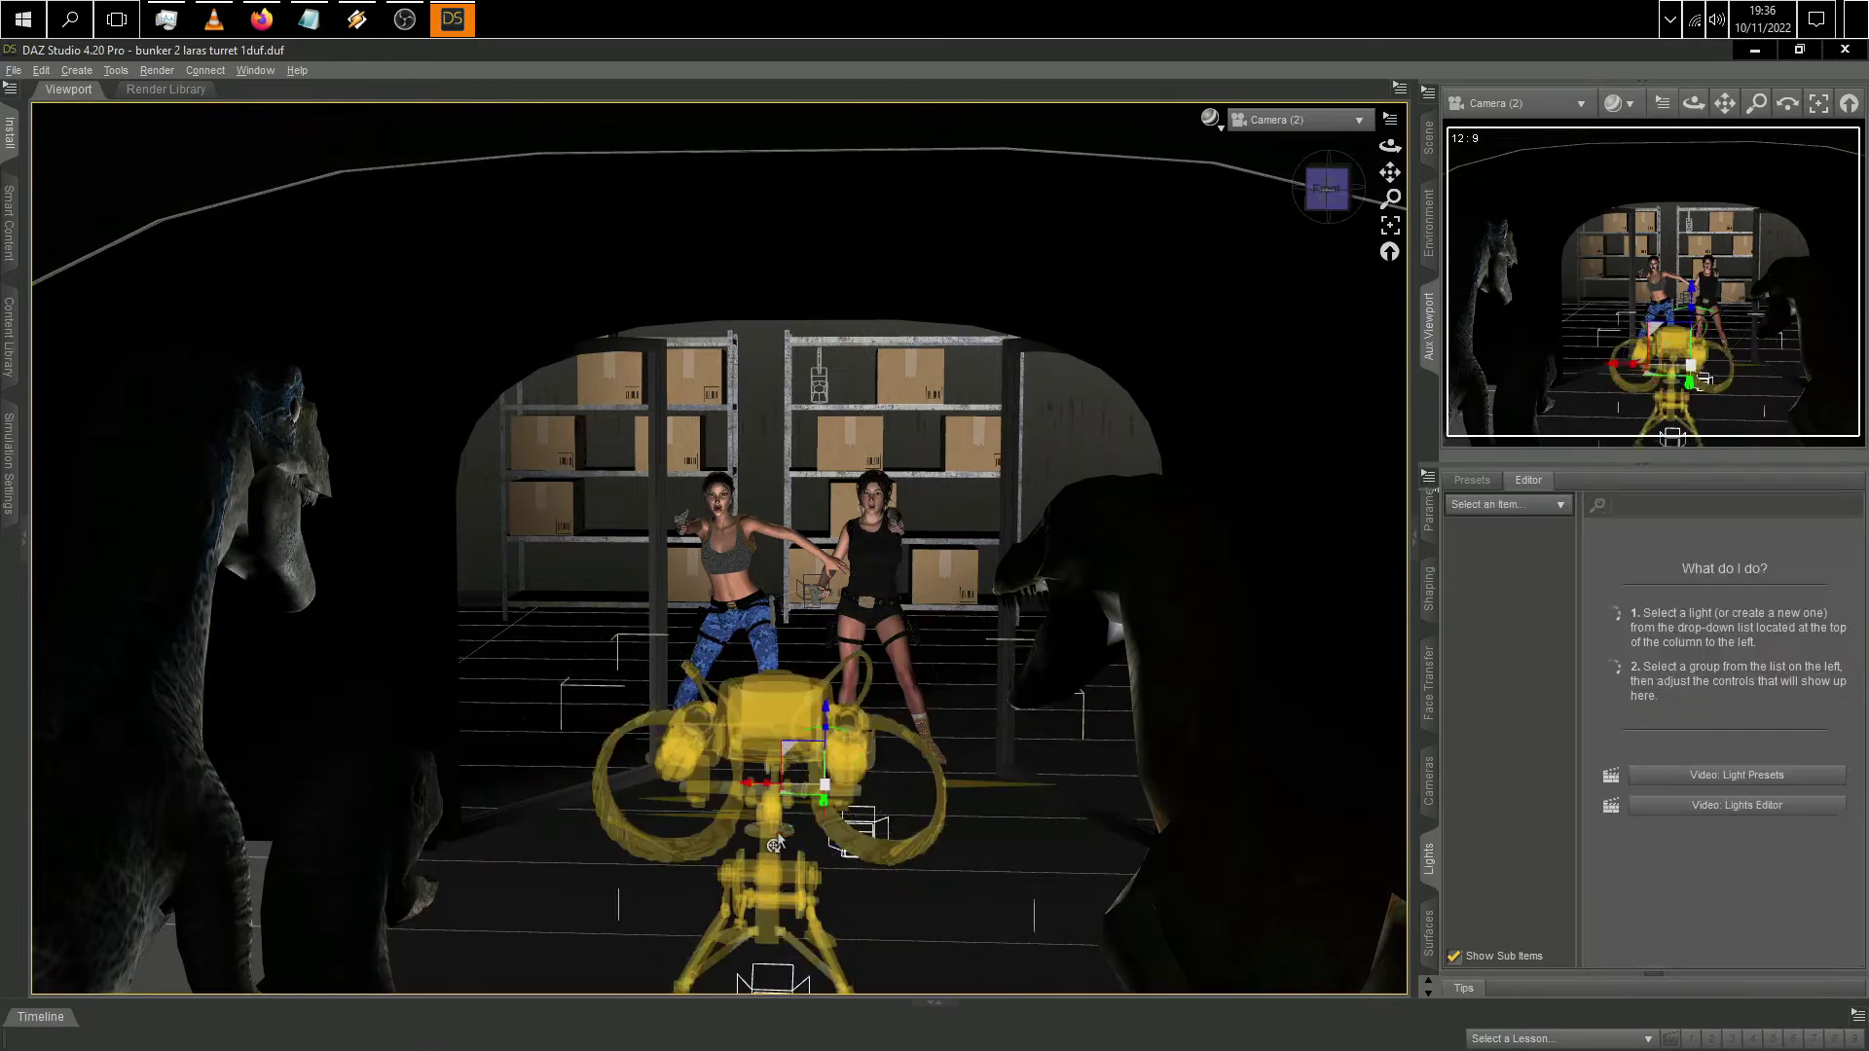
{"action": "left_click", "coordinate": [41, 70]}
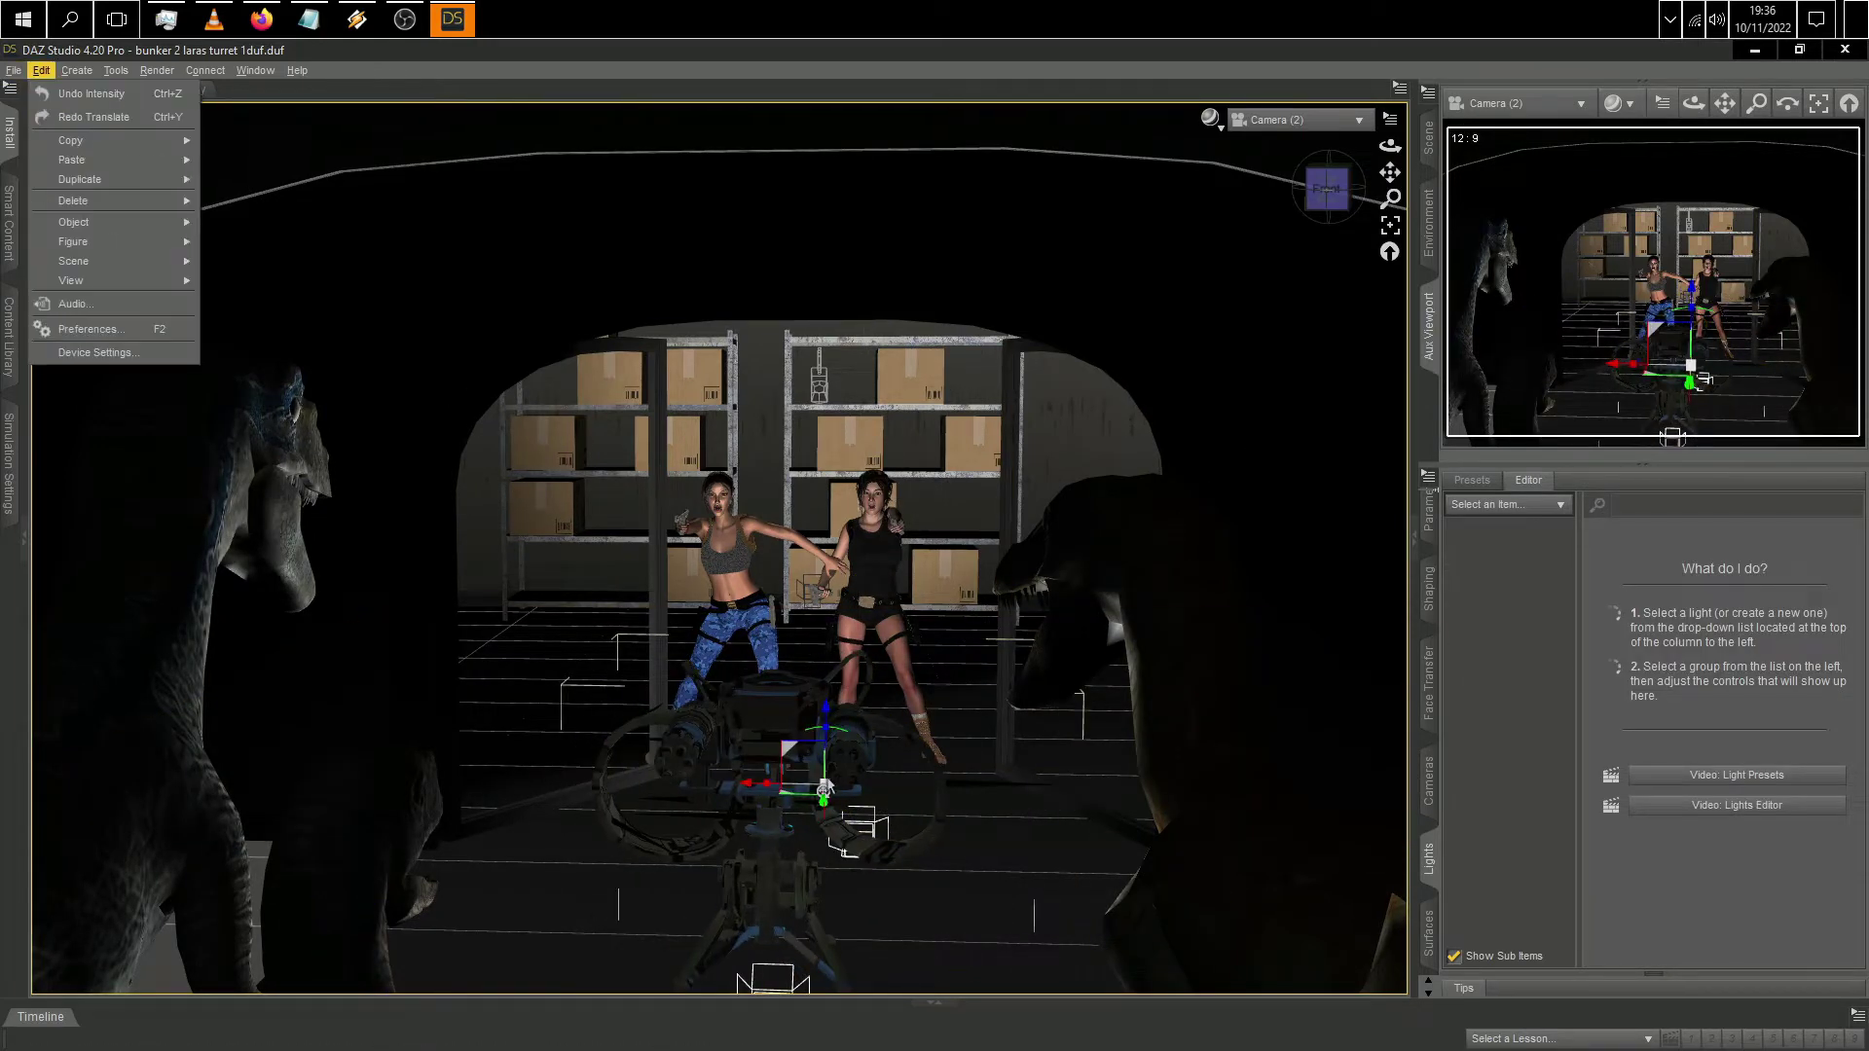
{"action": "left_click", "coordinate": [750, 793]}
{"action": "left_click", "coordinate": [808, 835]}
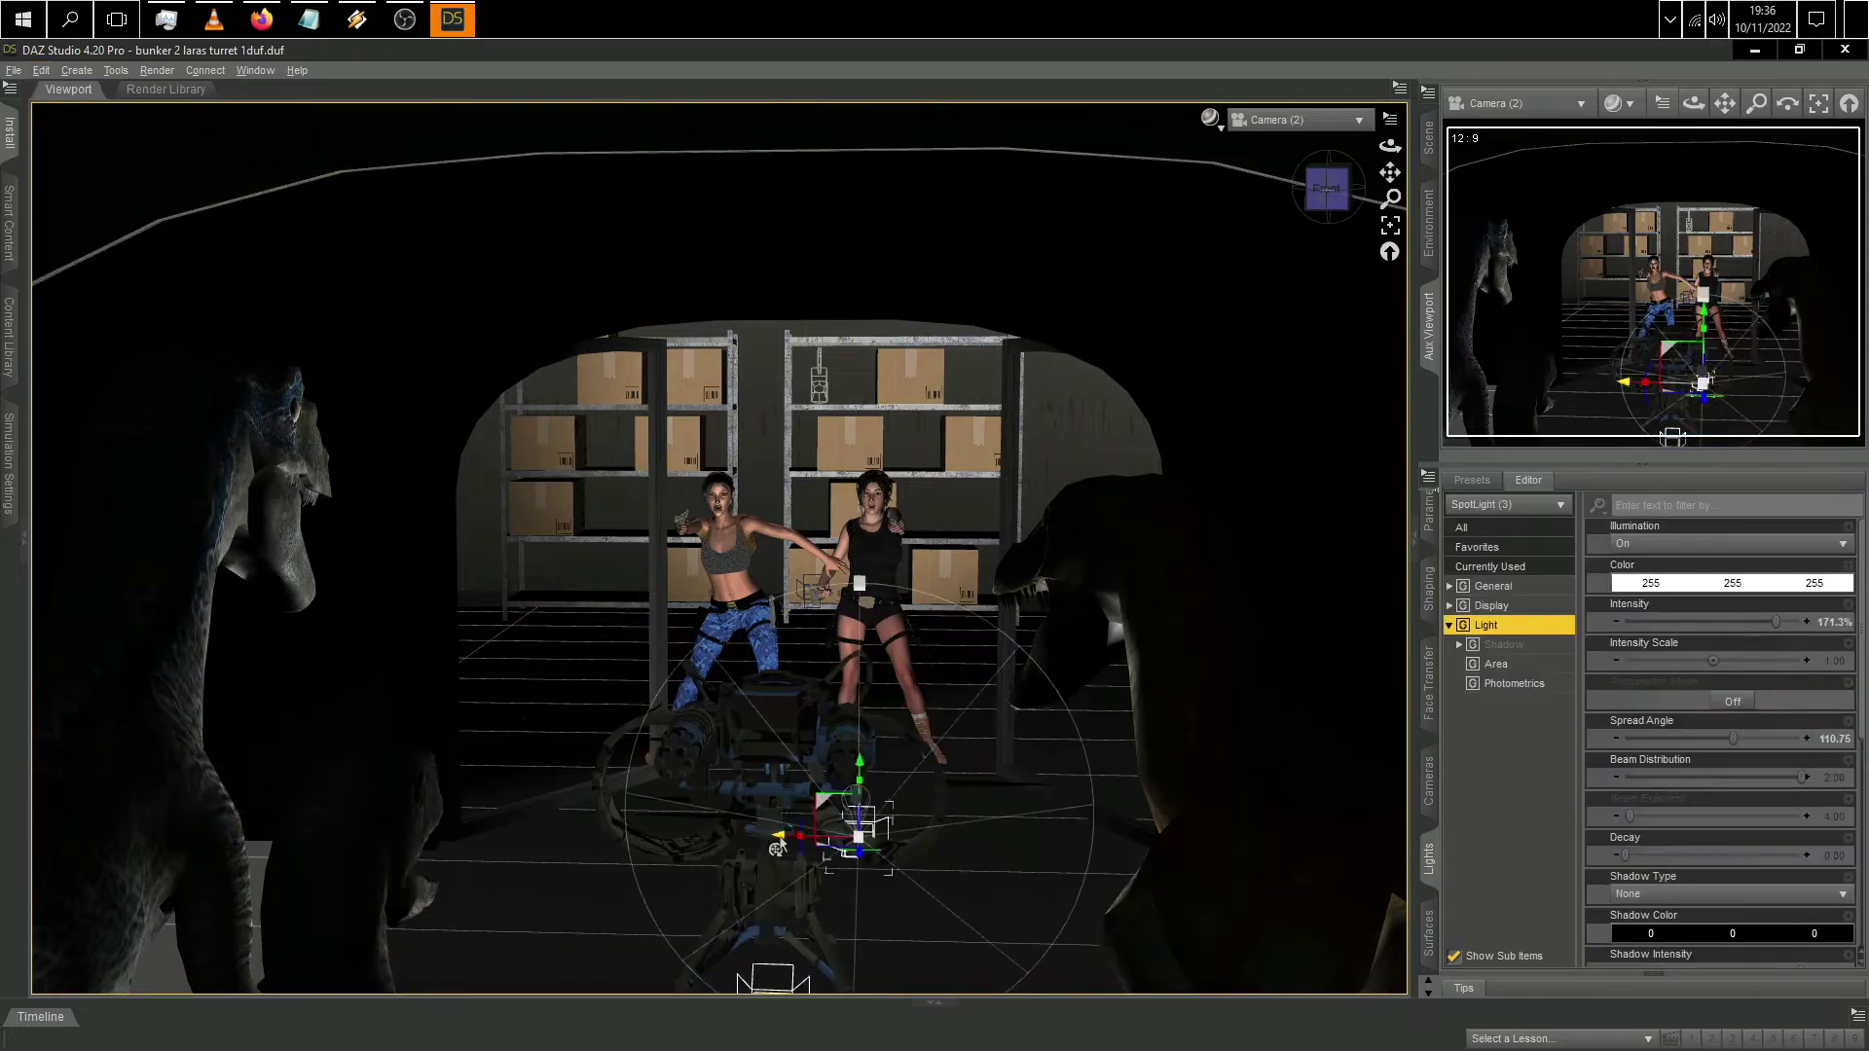
{"action": "left_click_drag", "start_coordinate": [774, 584], "coordinate": [778, 490]}
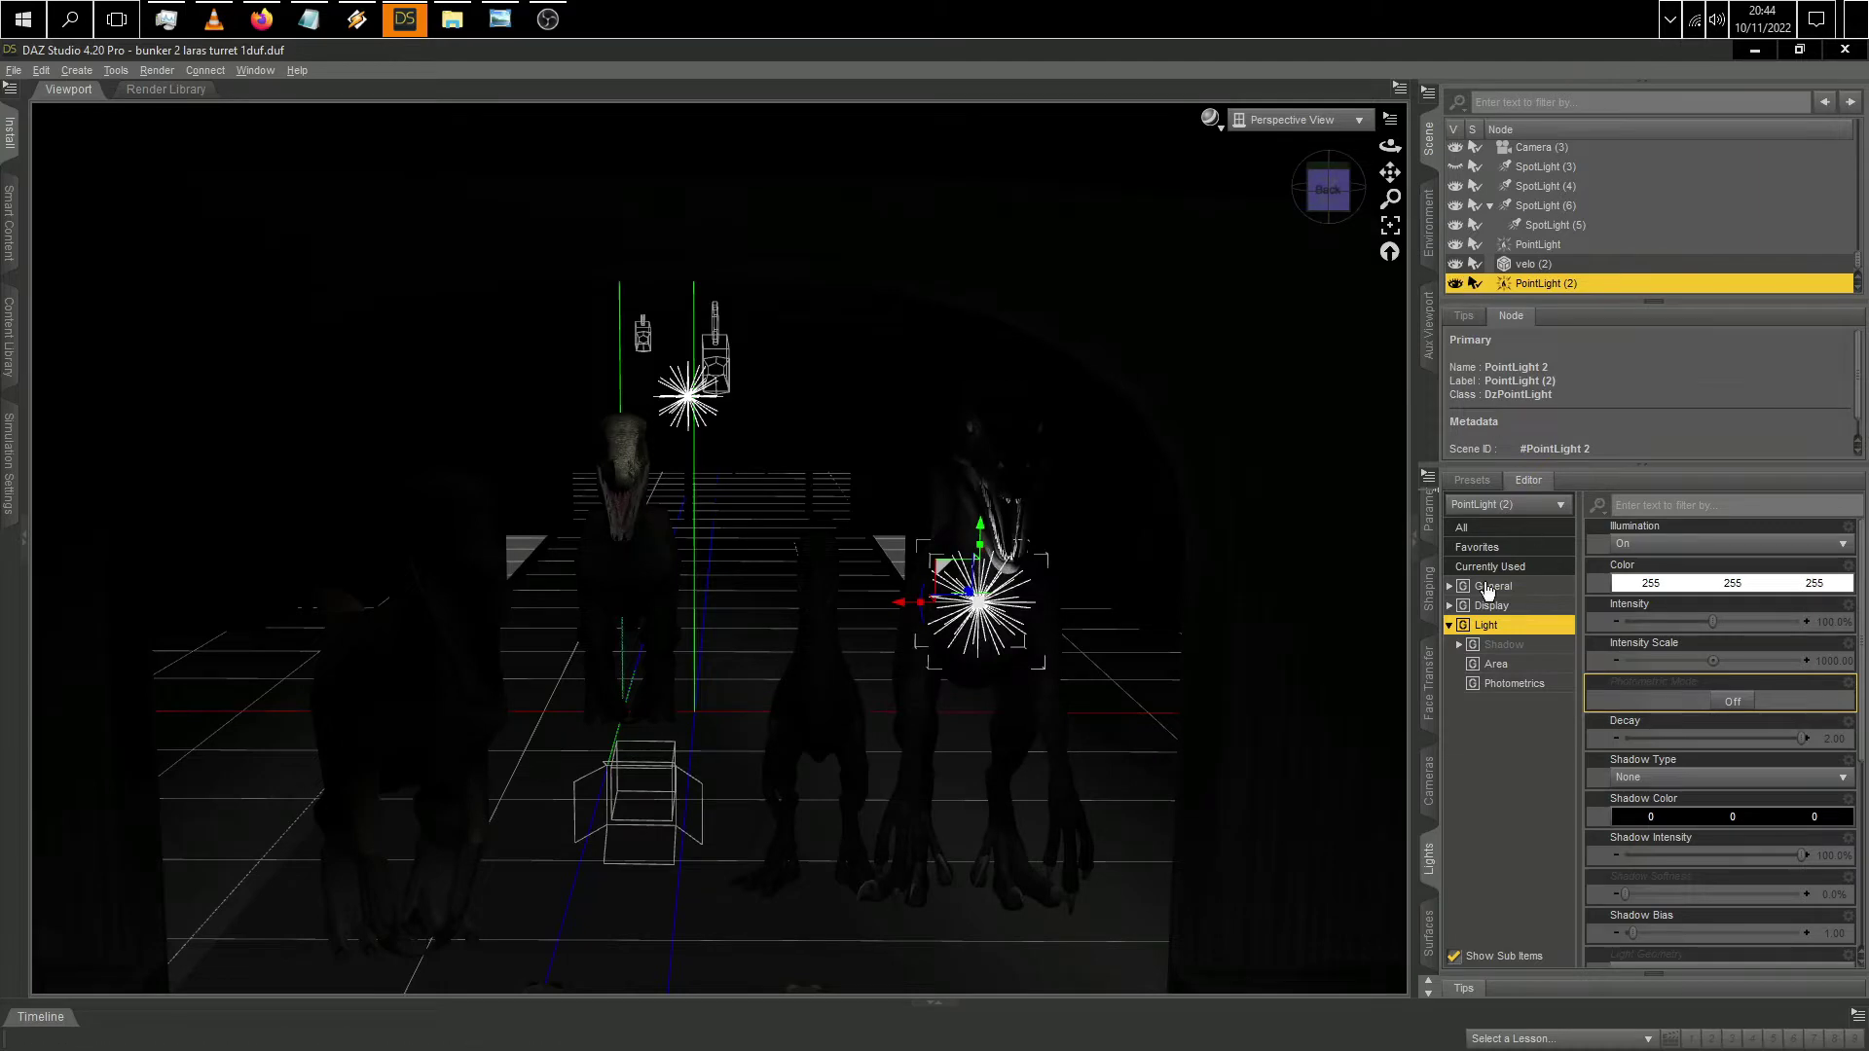
Step: Create a new point light and place it in front of the left-hand raptor's chest, just below its jaws
{"action": "left_click", "coordinate": [76, 70]}
{"action": "left_click", "coordinate": [146, 173]}
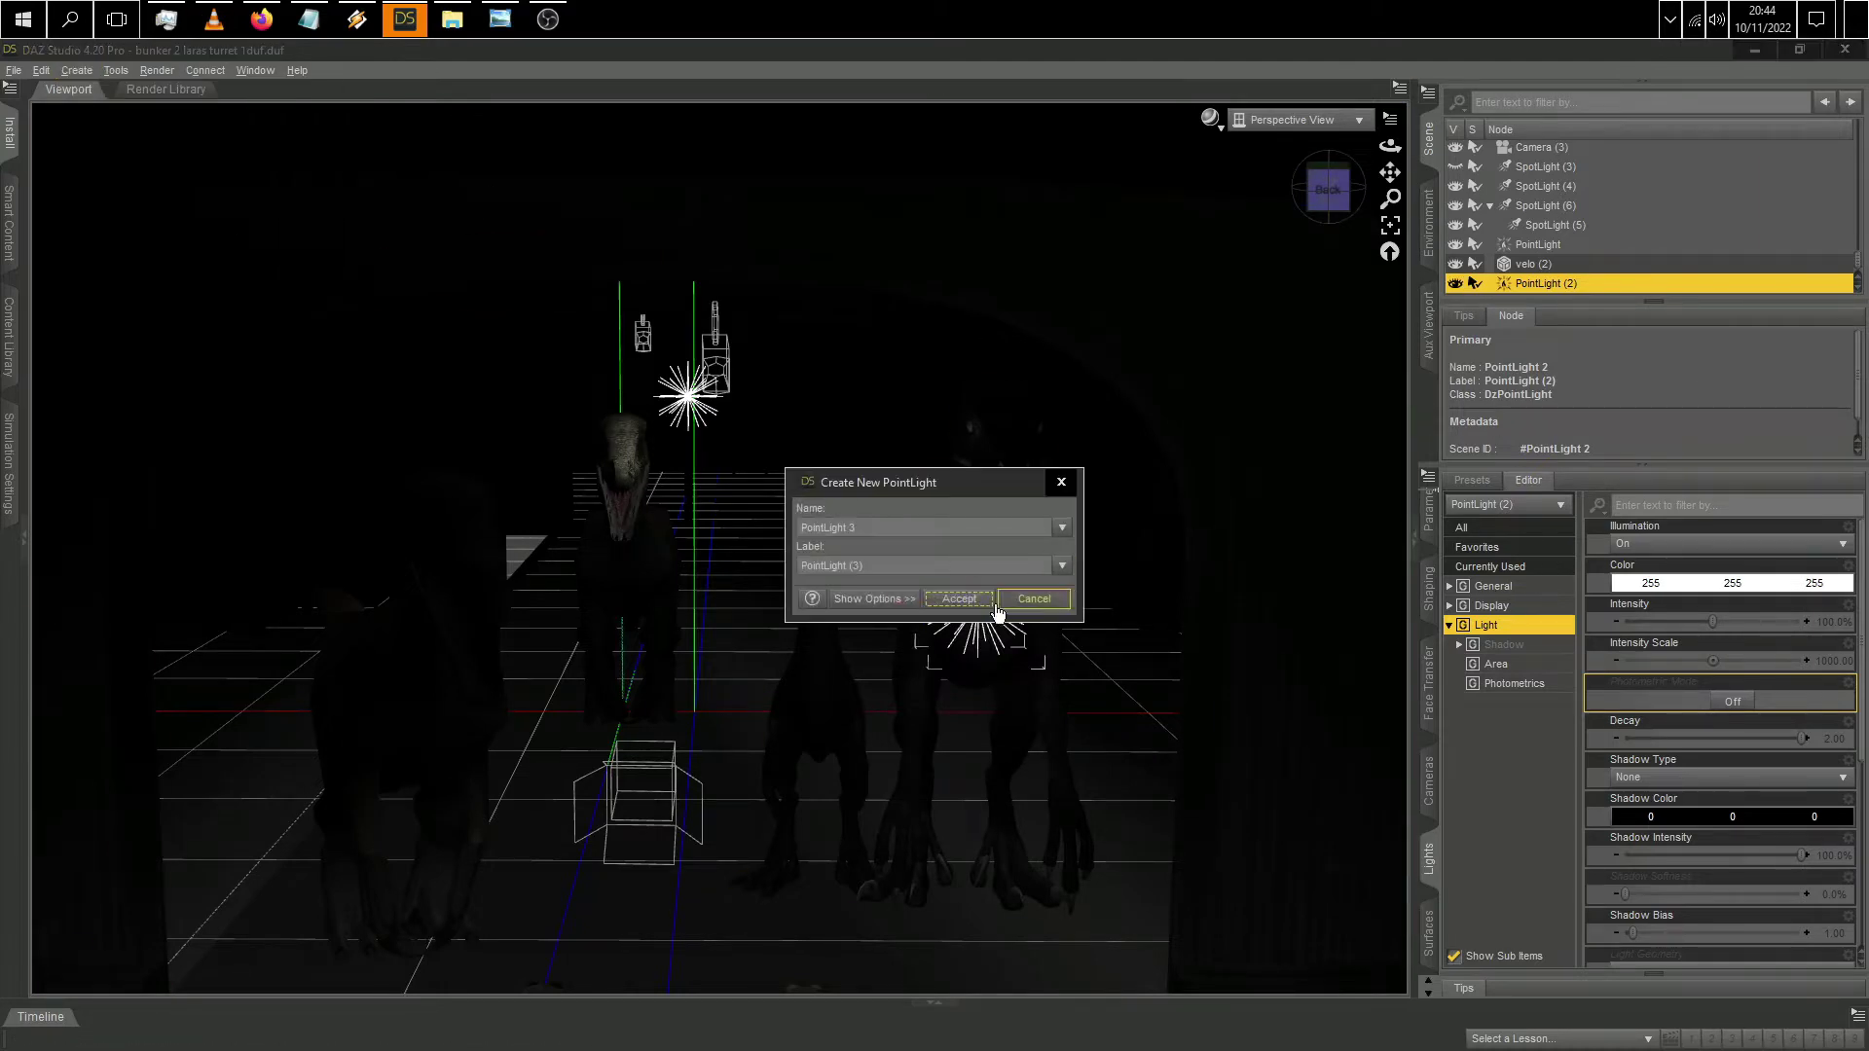
{"action": "left_click", "coordinate": [1031, 609]}
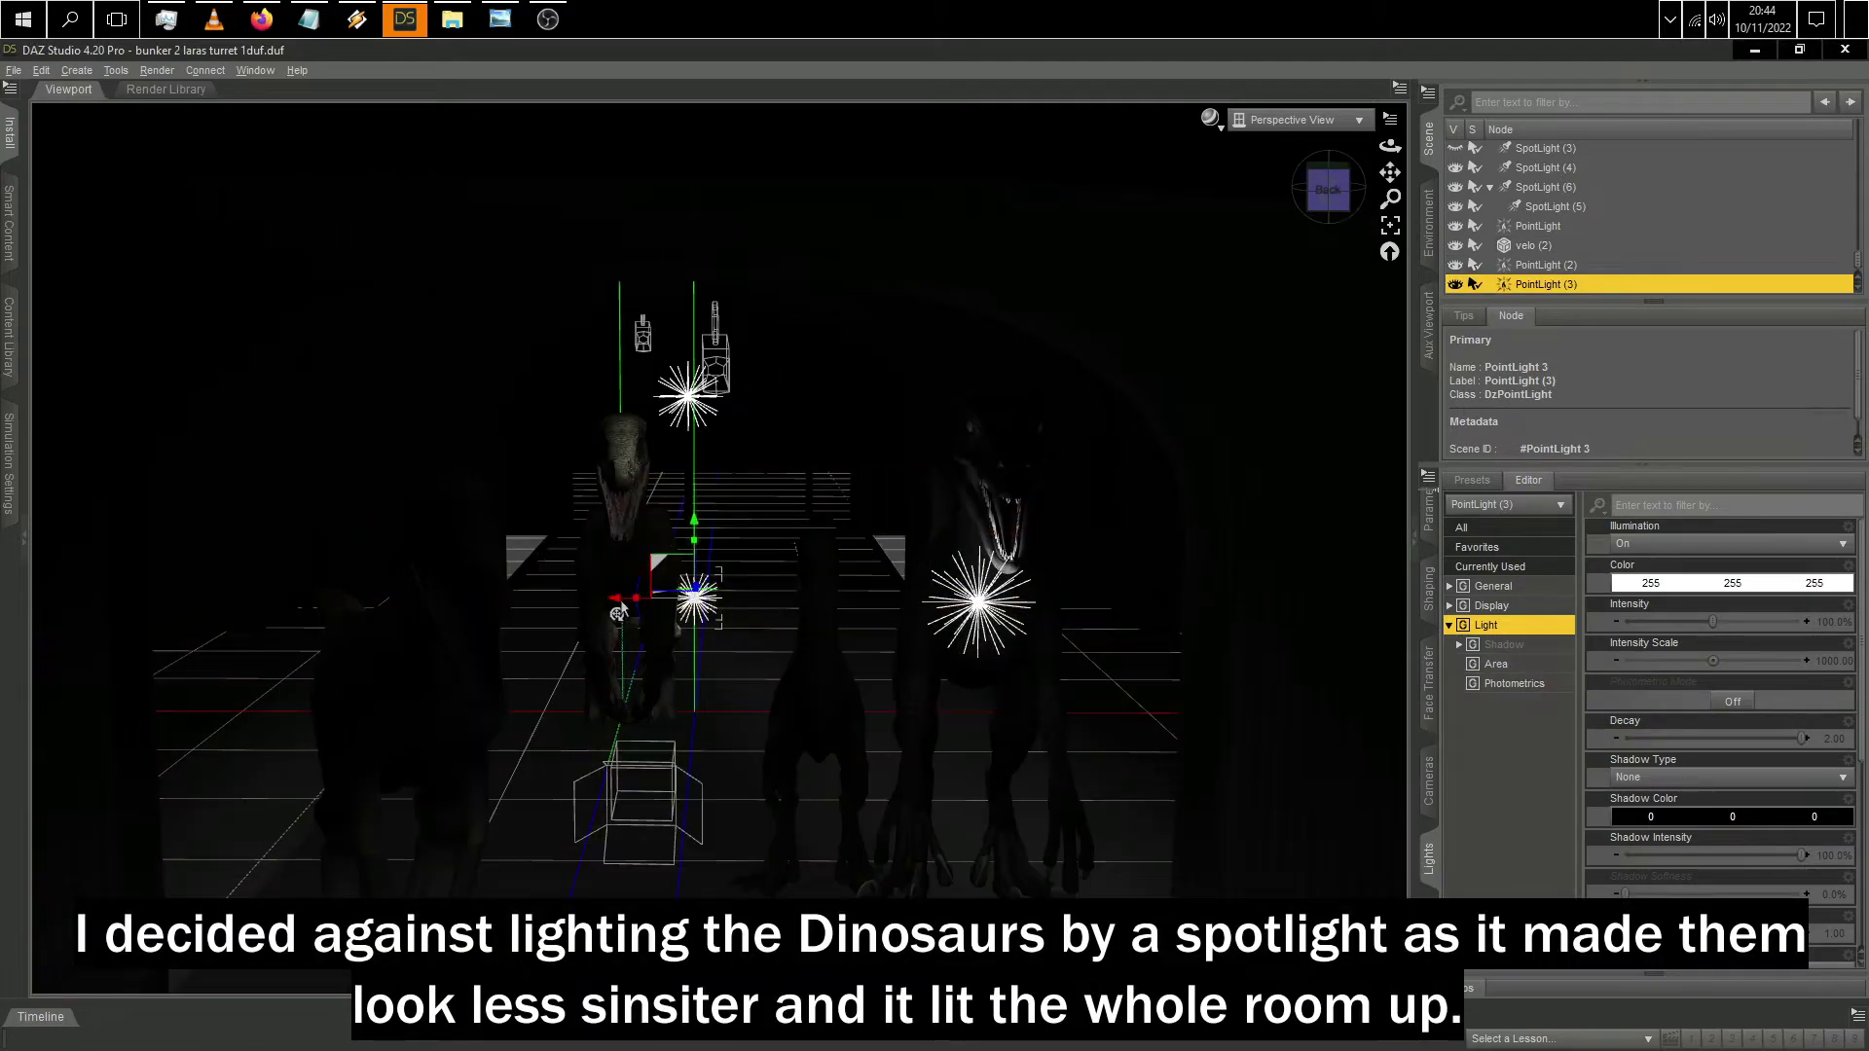
{"action": "key", "text": "ctrl+f"}
{"action": "left_click_drag", "start_coordinate": [475, 606], "coordinate": [1161, 208], "text": "alt"}
{"action": "scroll", "coordinate": [1160, 208], "scroll_direction": "down", "scroll_amount": 5}
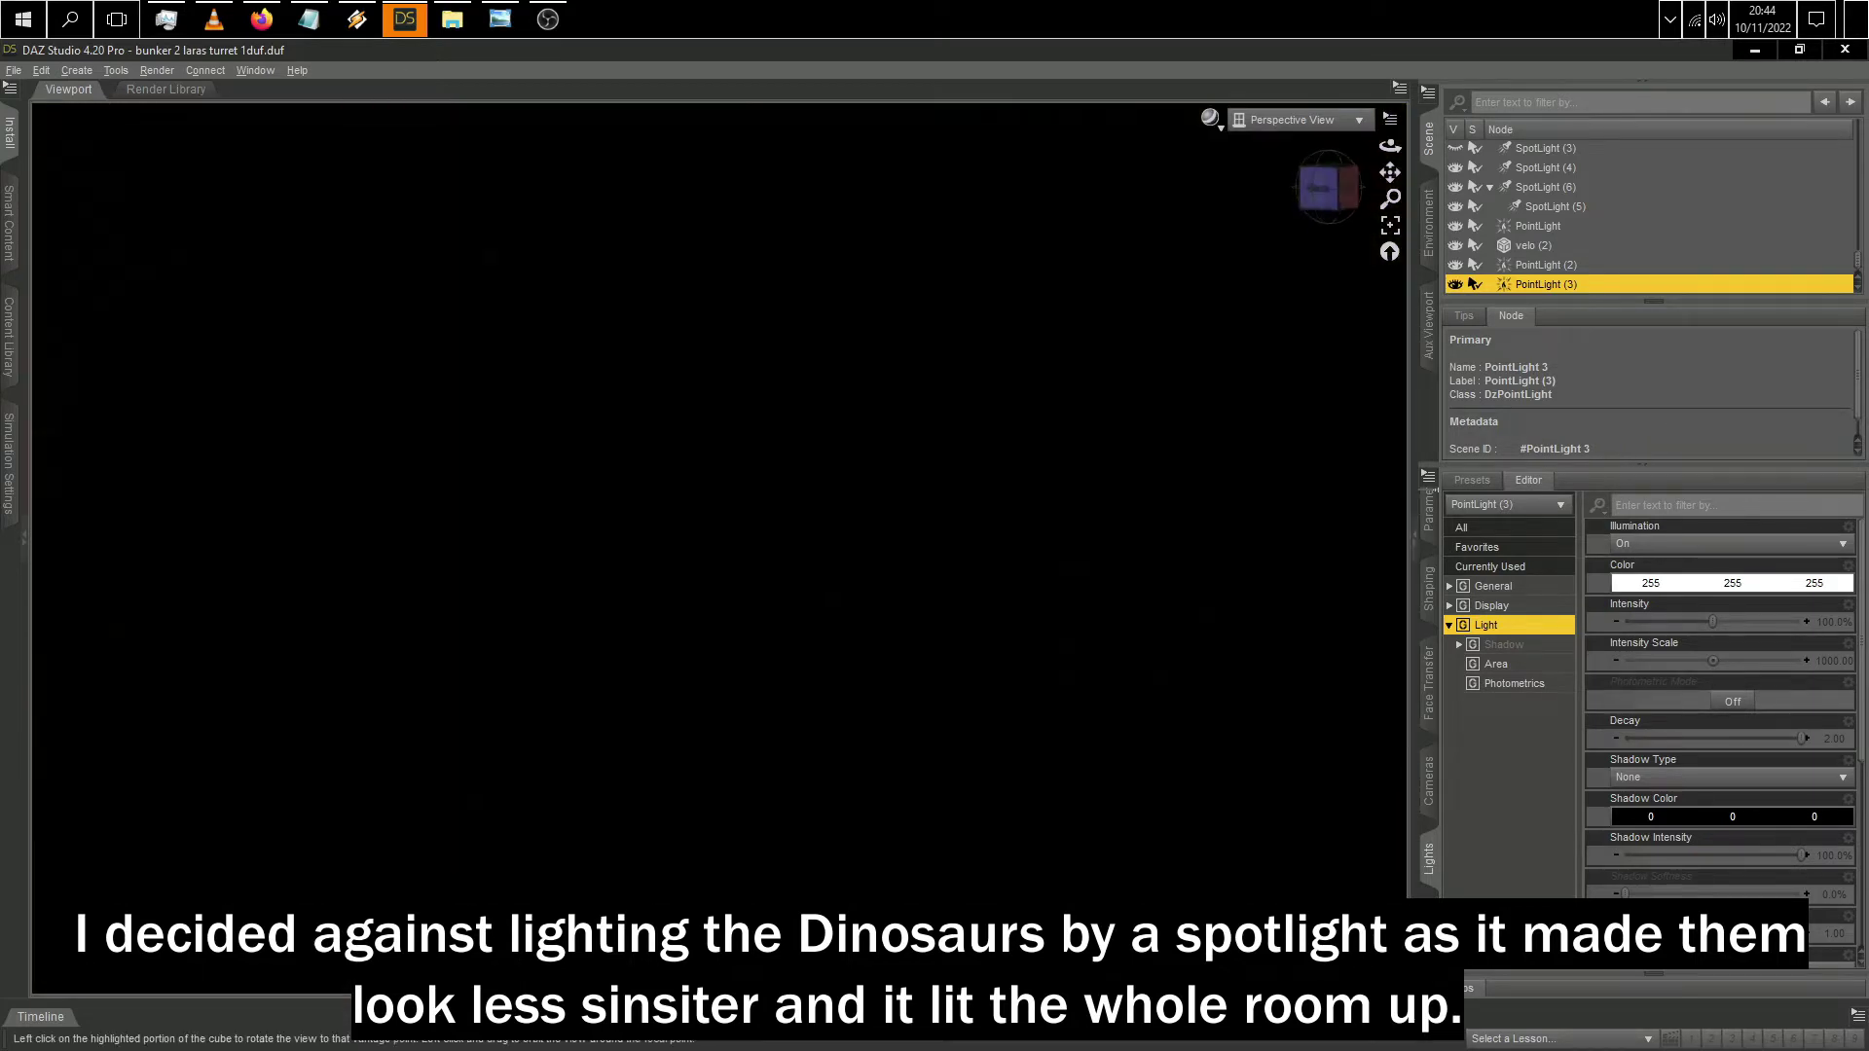
{"action": "left_click_drag", "start_coordinate": [352, 854], "coordinate": [417, 724]}
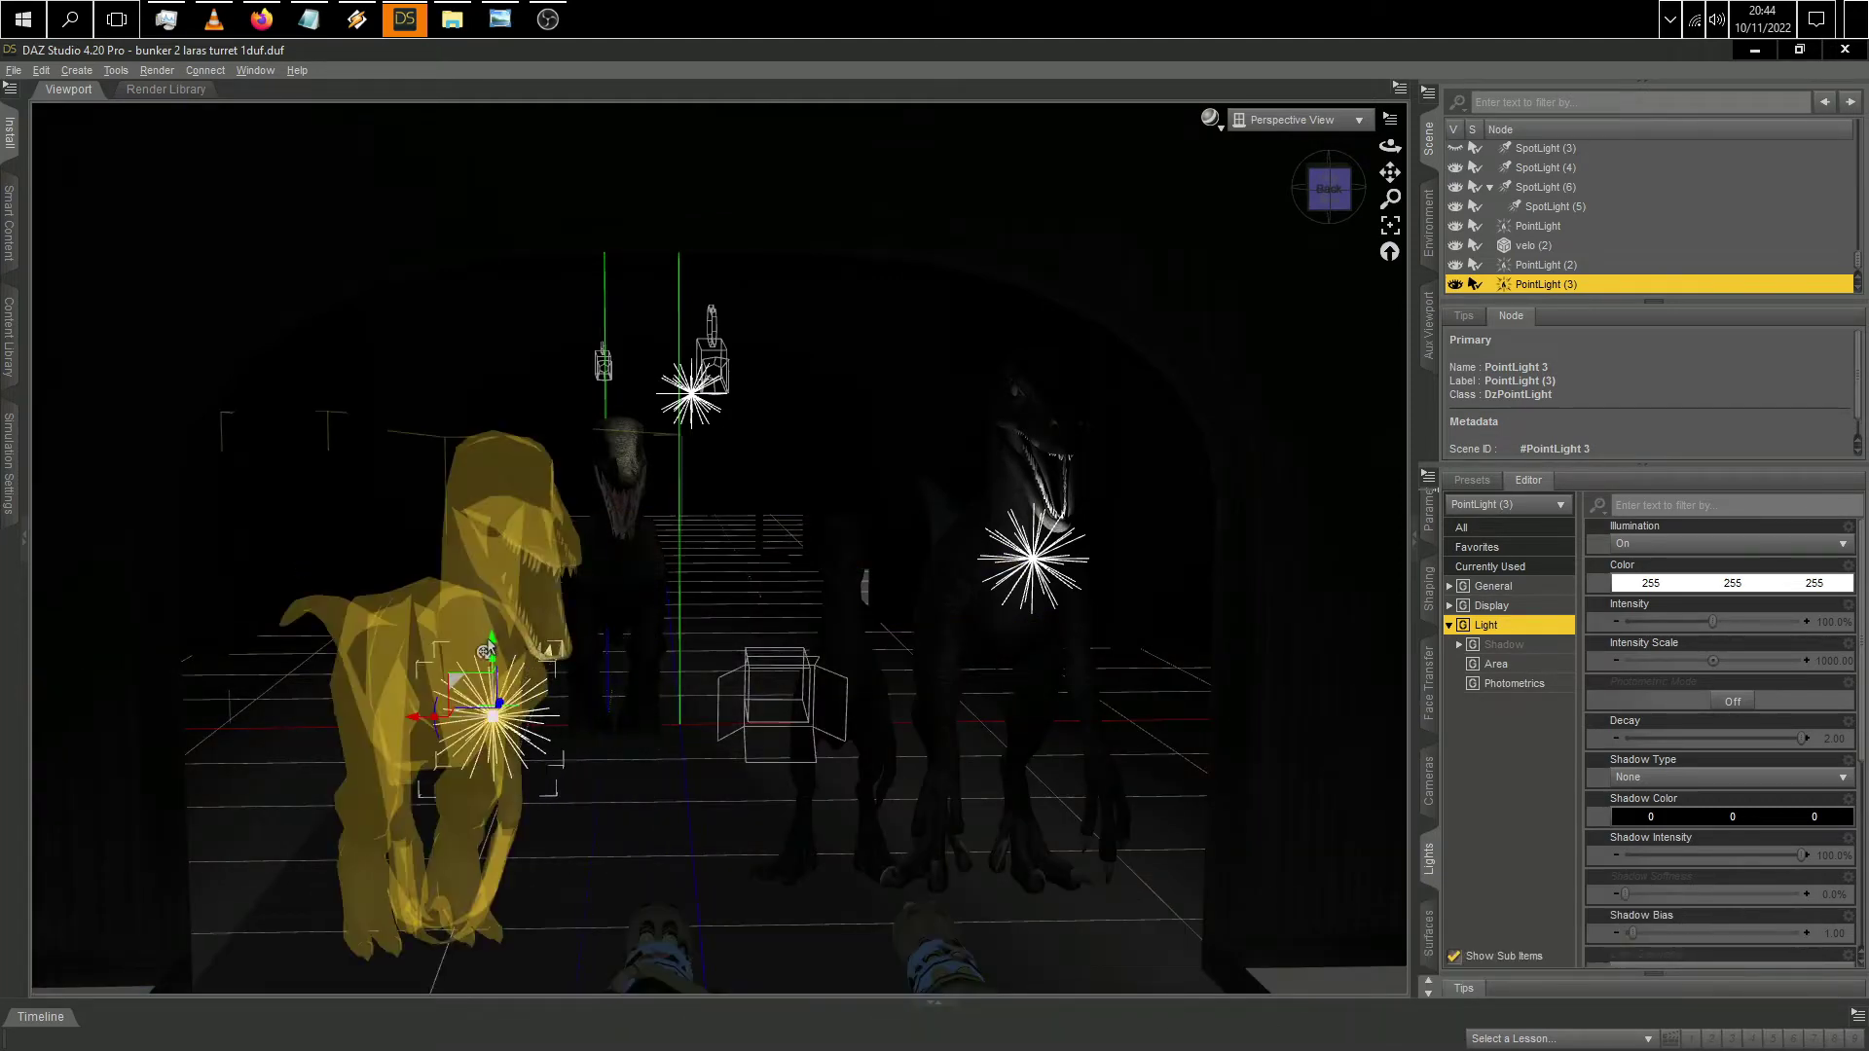
{"action": "left_click_drag", "start_coordinate": [488, 650], "coordinate": [490, 643]}
Step: Create another point light and place it in front of the small raptor's head and neck
{"action": "left_click", "coordinate": [76, 70]}
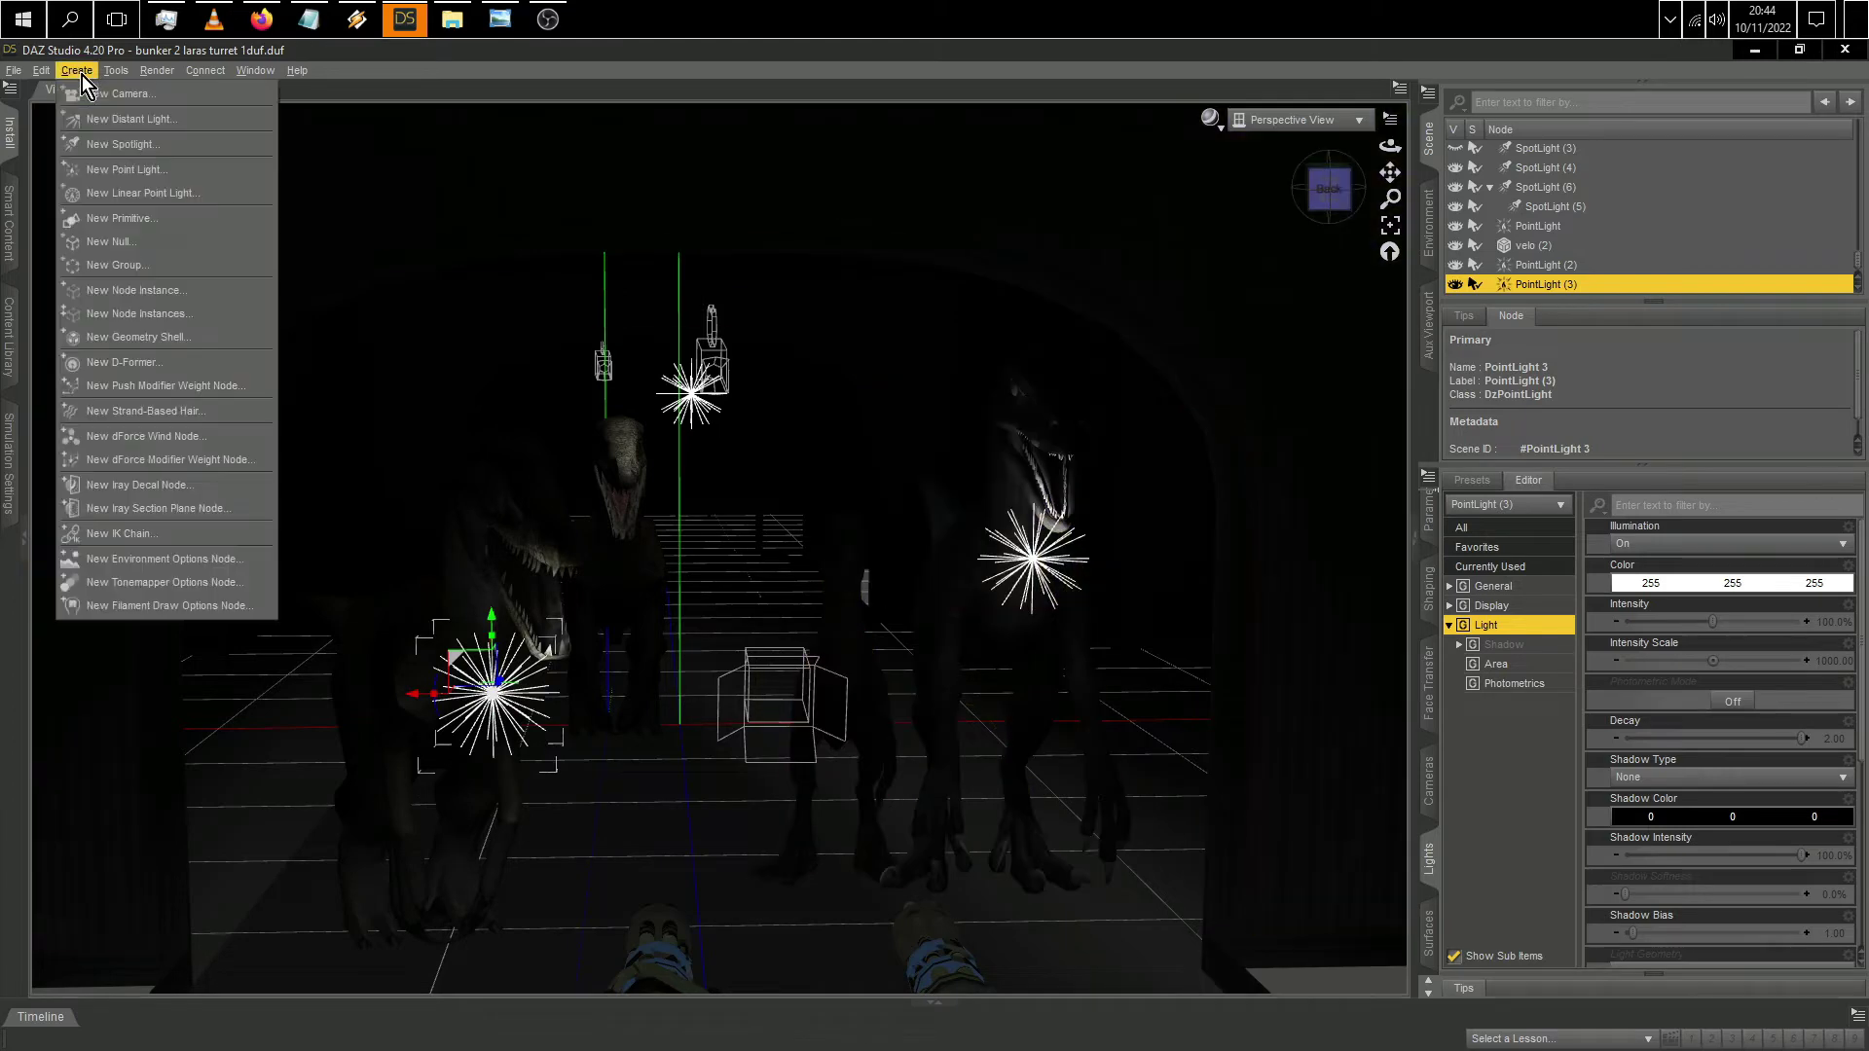
{"action": "left_click", "coordinate": [139, 190]}
{"action": "left_click", "coordinate": [958, 600]}
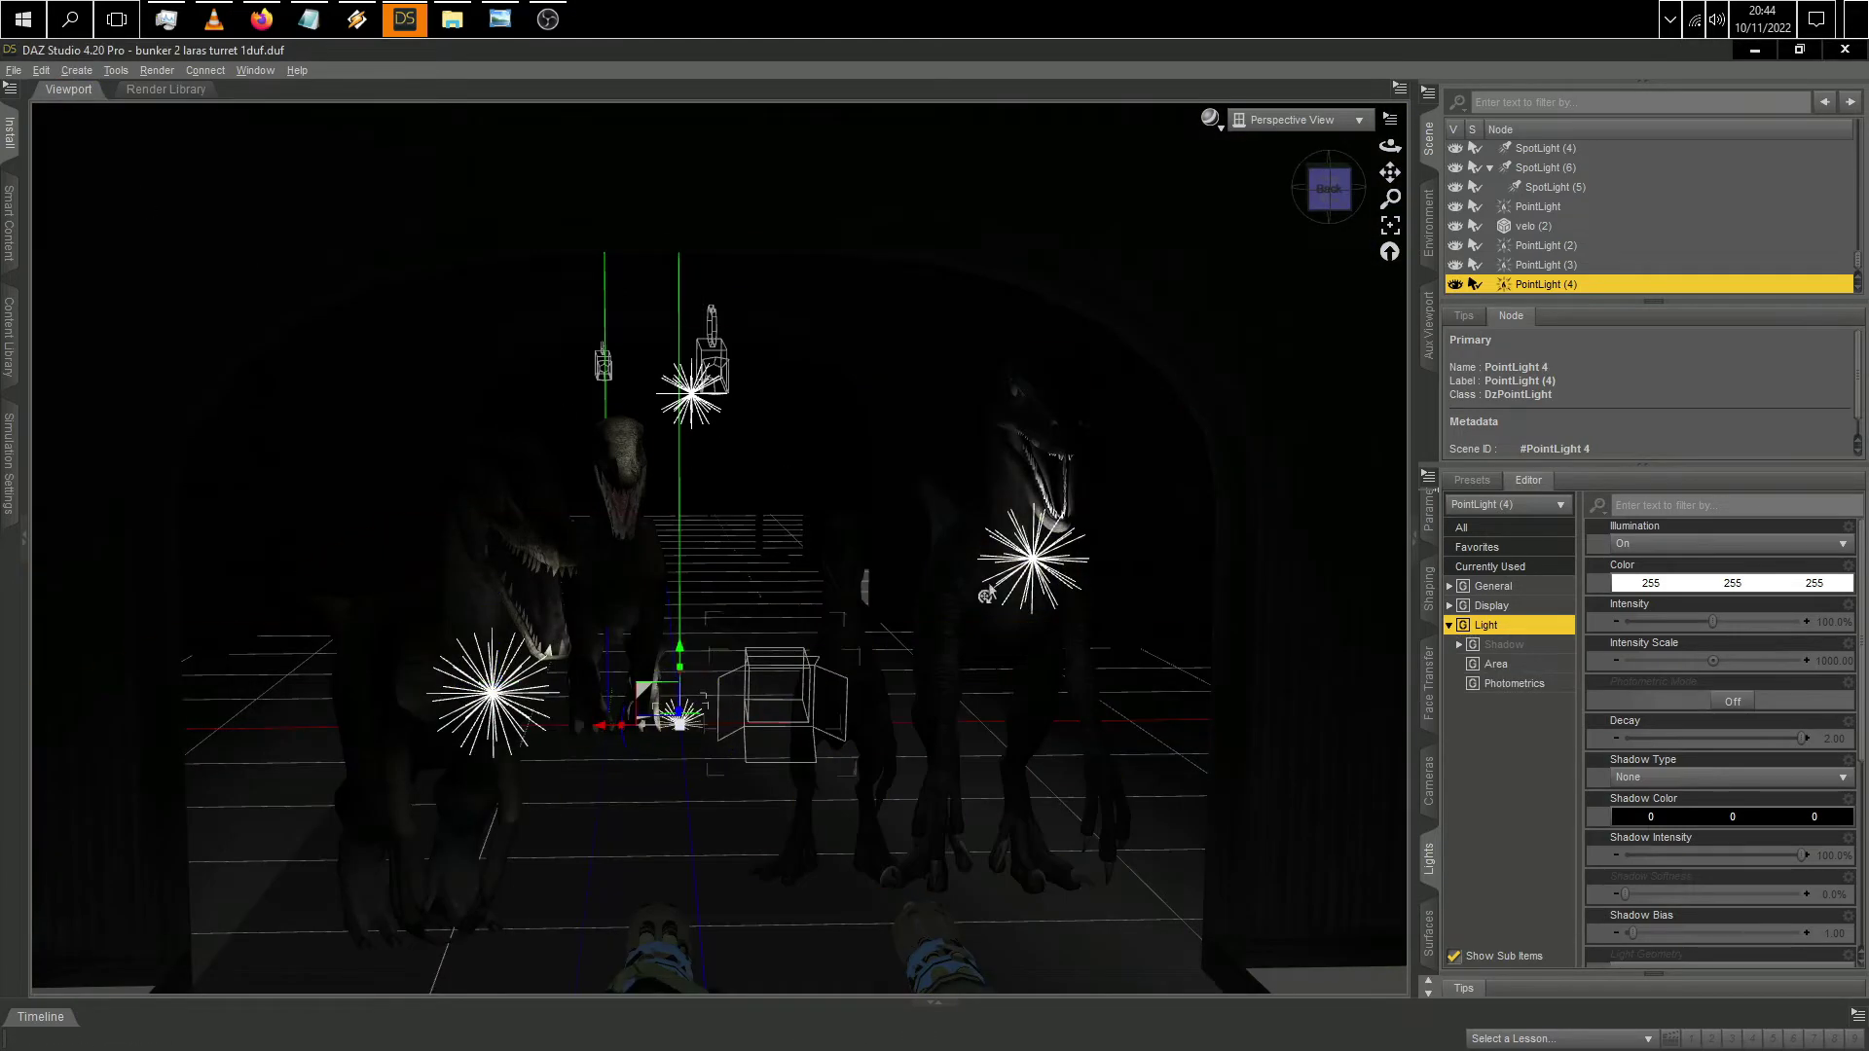
{"action": "left_click_drag", "start_coordinate": [986, 596], "coordinate": [614, 609], "text": "alt"}
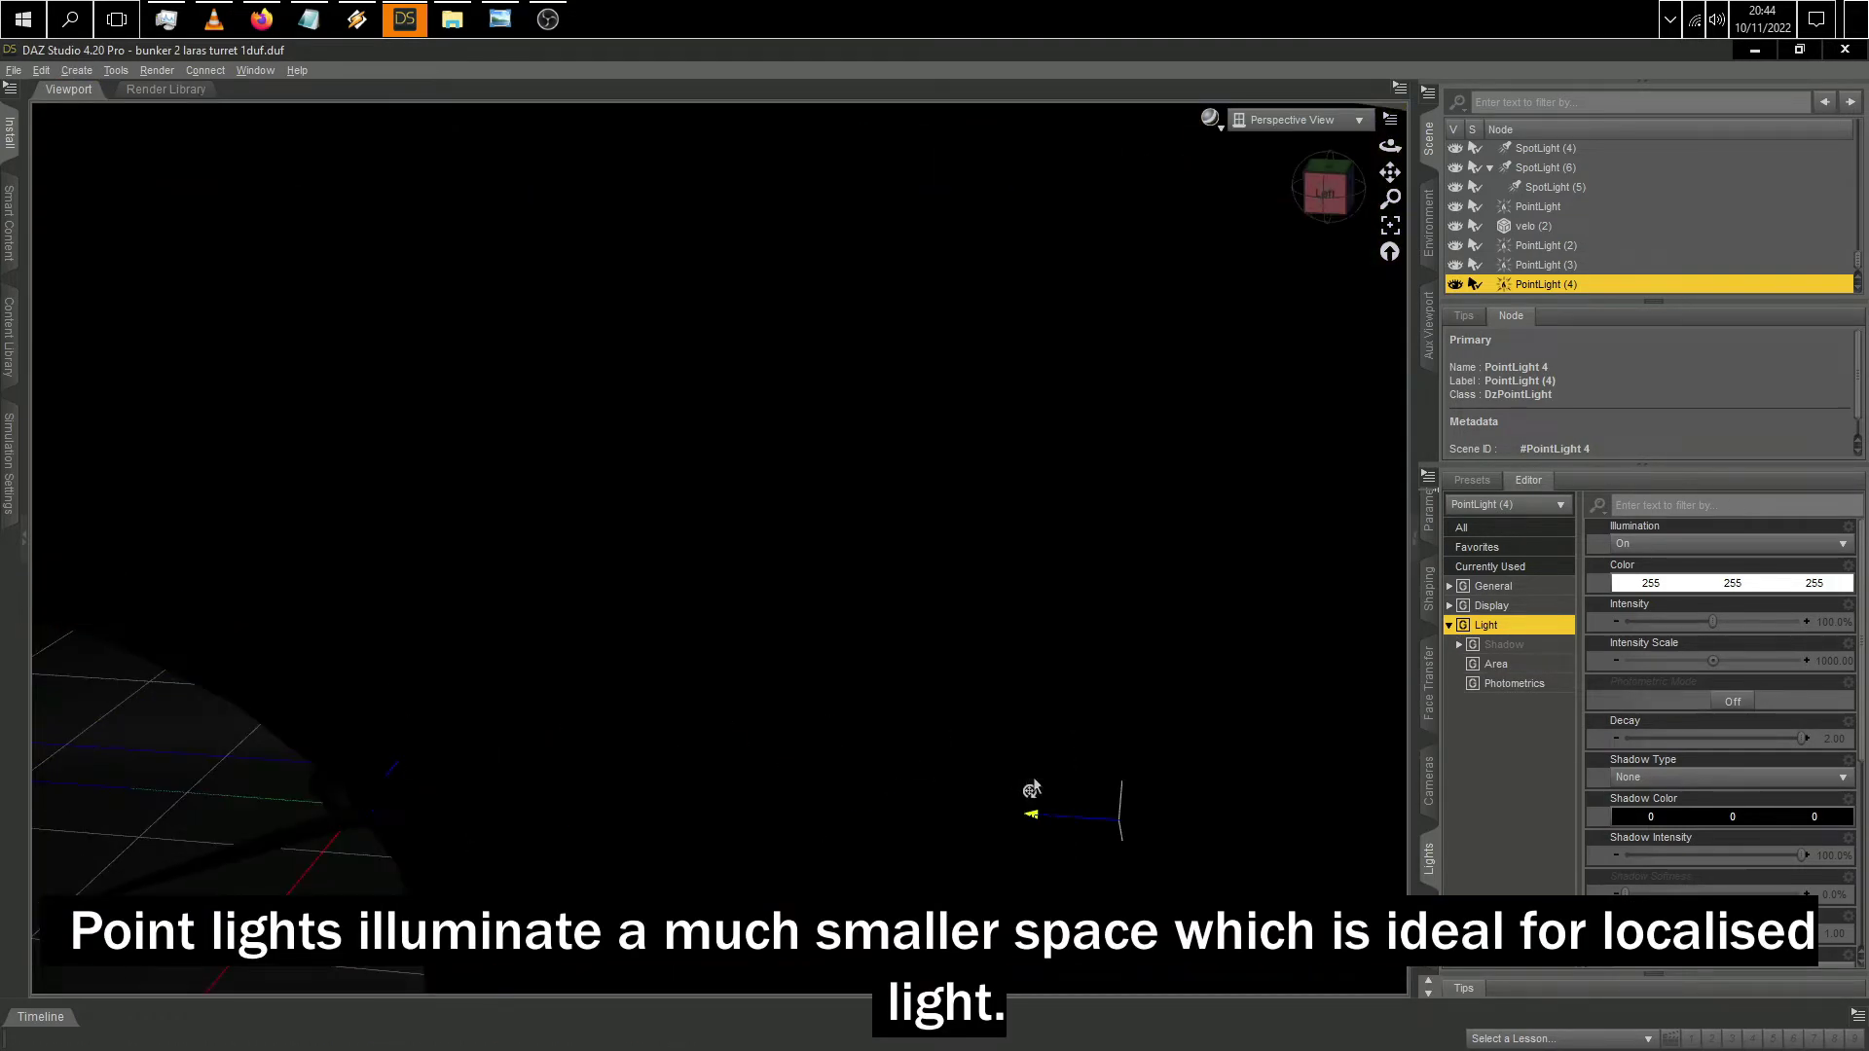
{"action": "left_click_drag", "start_coordinate": [1031, 789], "coordinate": [569, 973], "text": "alt"}
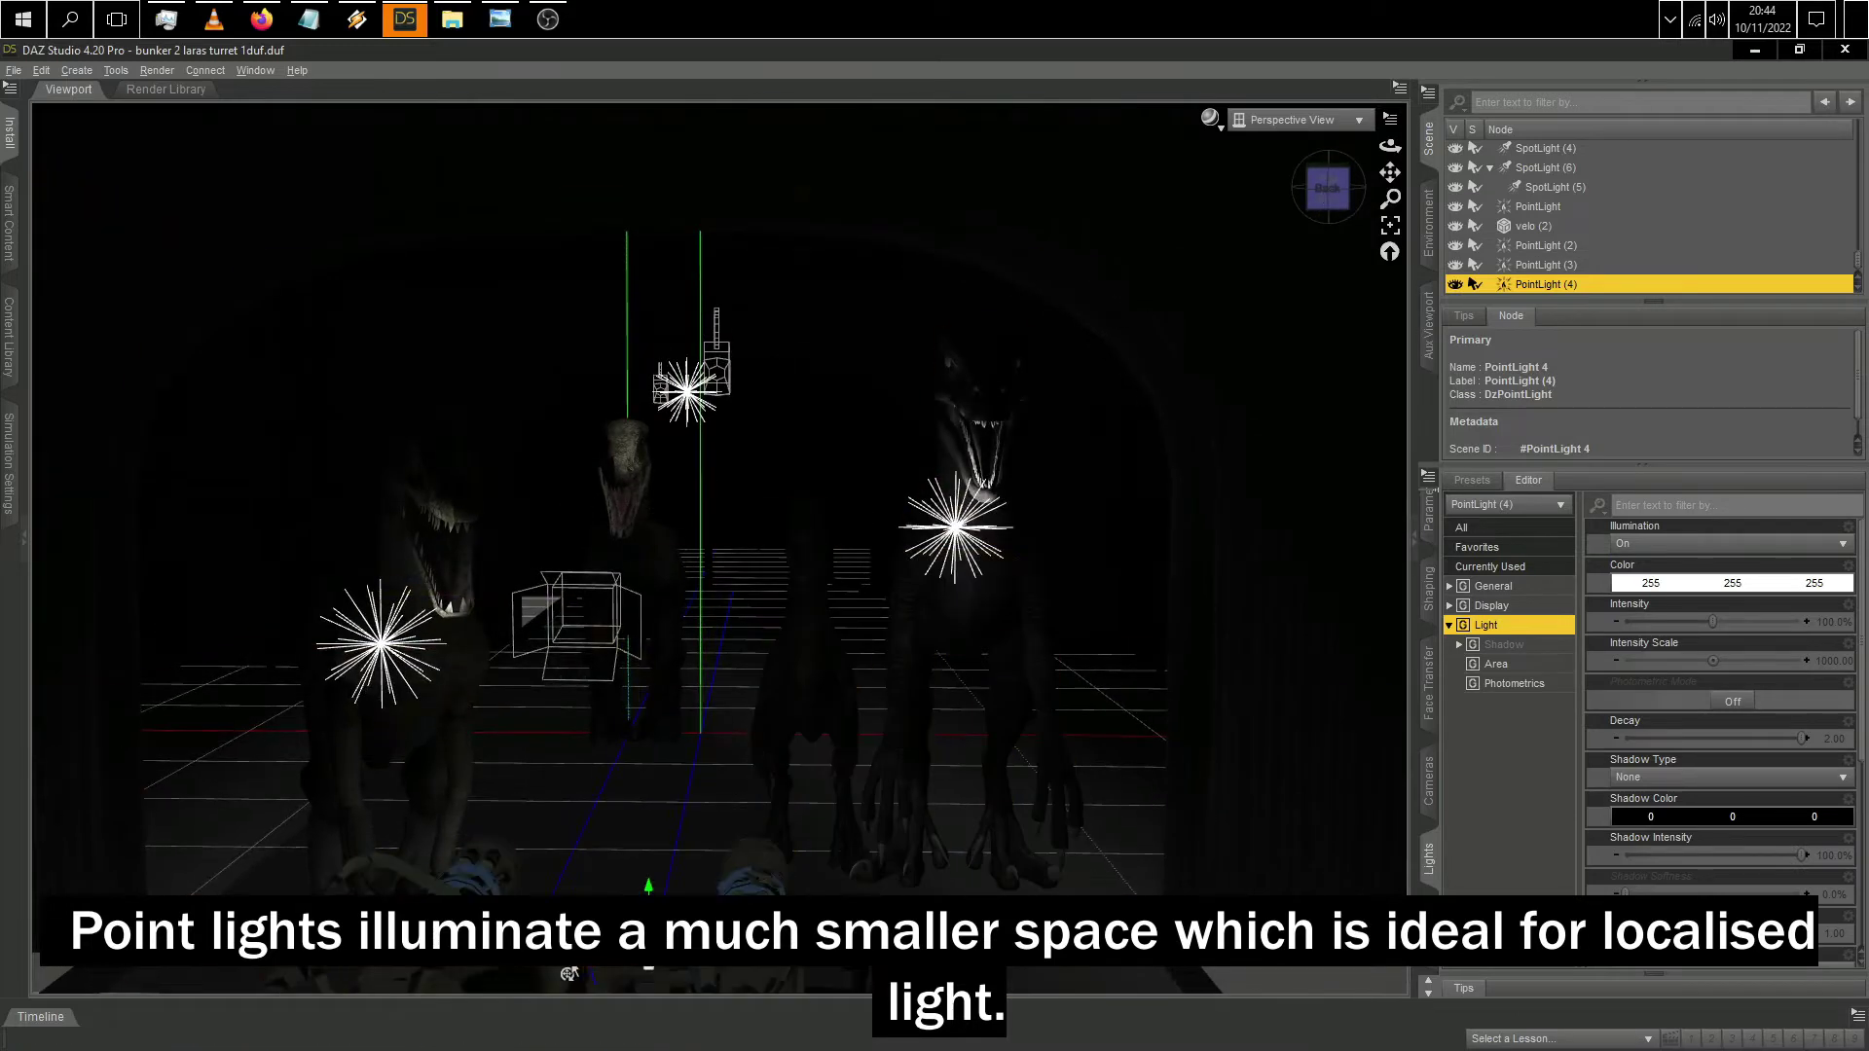
{"action": "left_click_drag", "start_coordinate": [846, 881], "coordinate": [848, 601]}
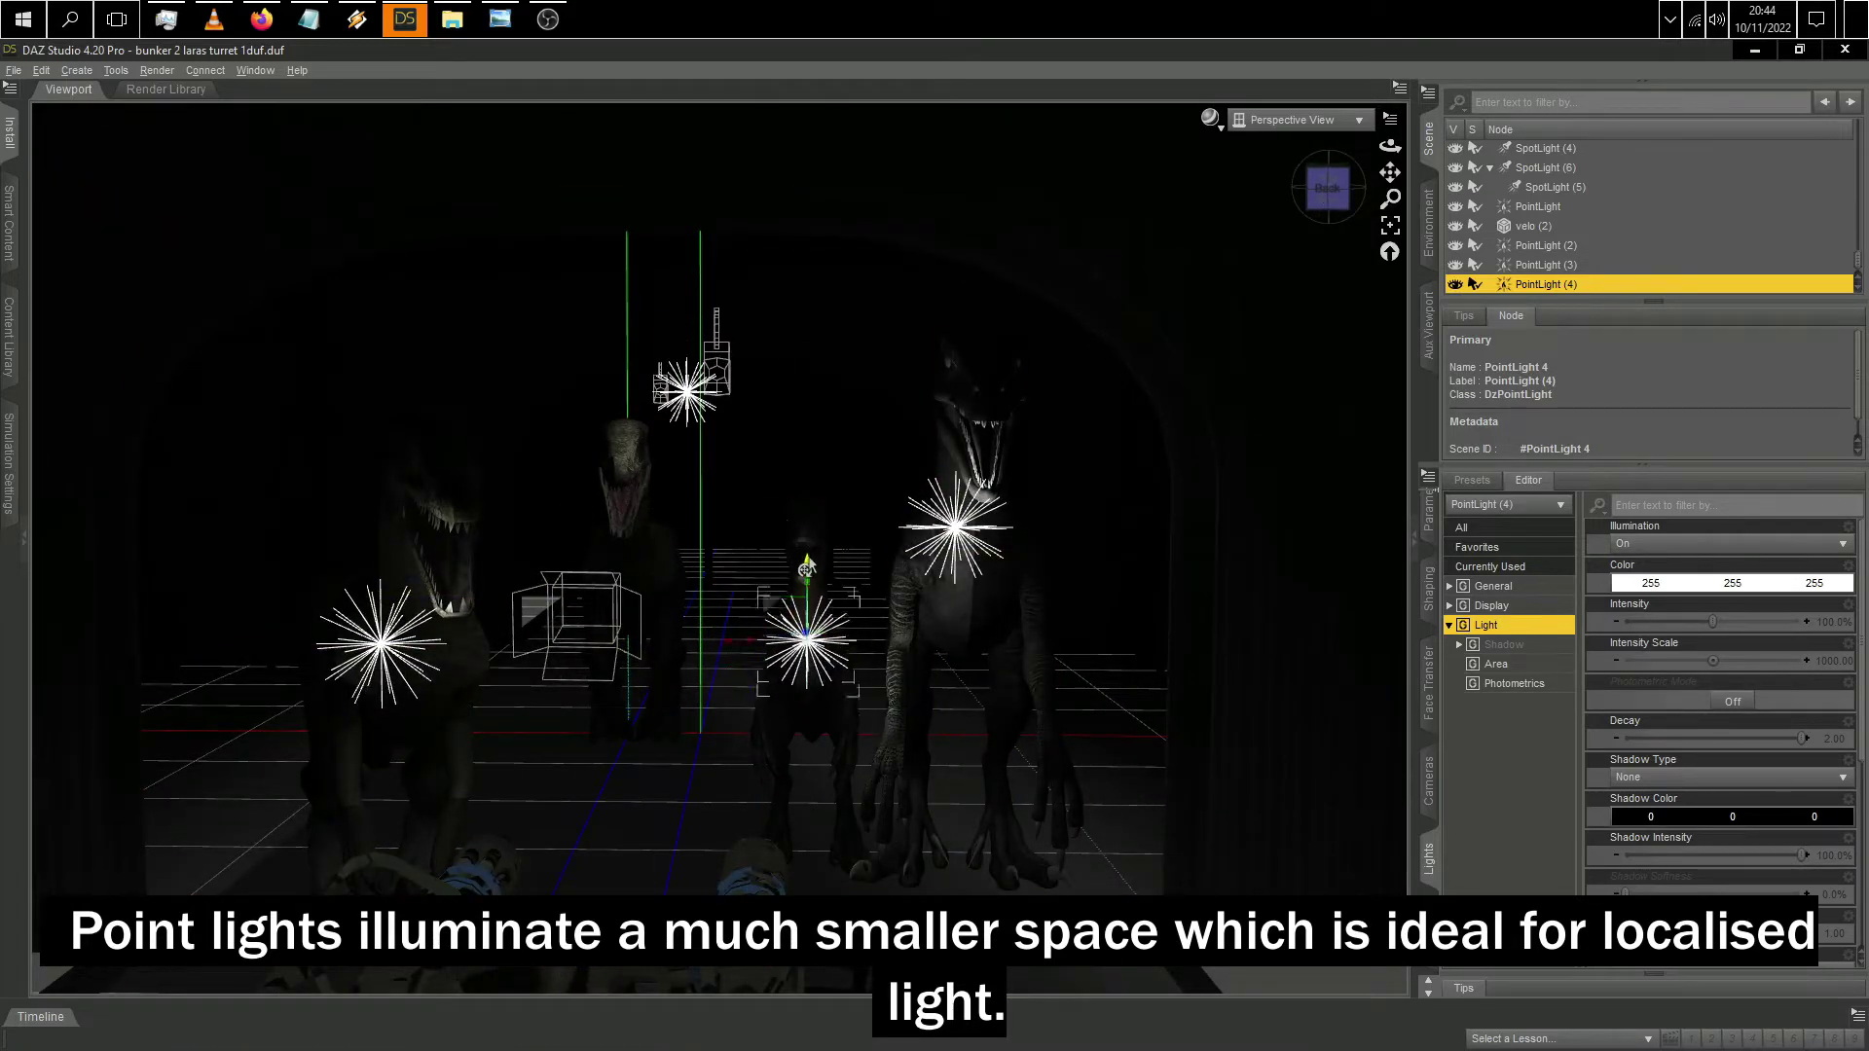
{"action": "scroll", "coordinate": [720, 584], "scroll_direction": "up", "scroll_amount": 5}
{"action": "scroll", "coordinate": [1183, 402], "scroll_direction": "down", "scroll_amount": 5}
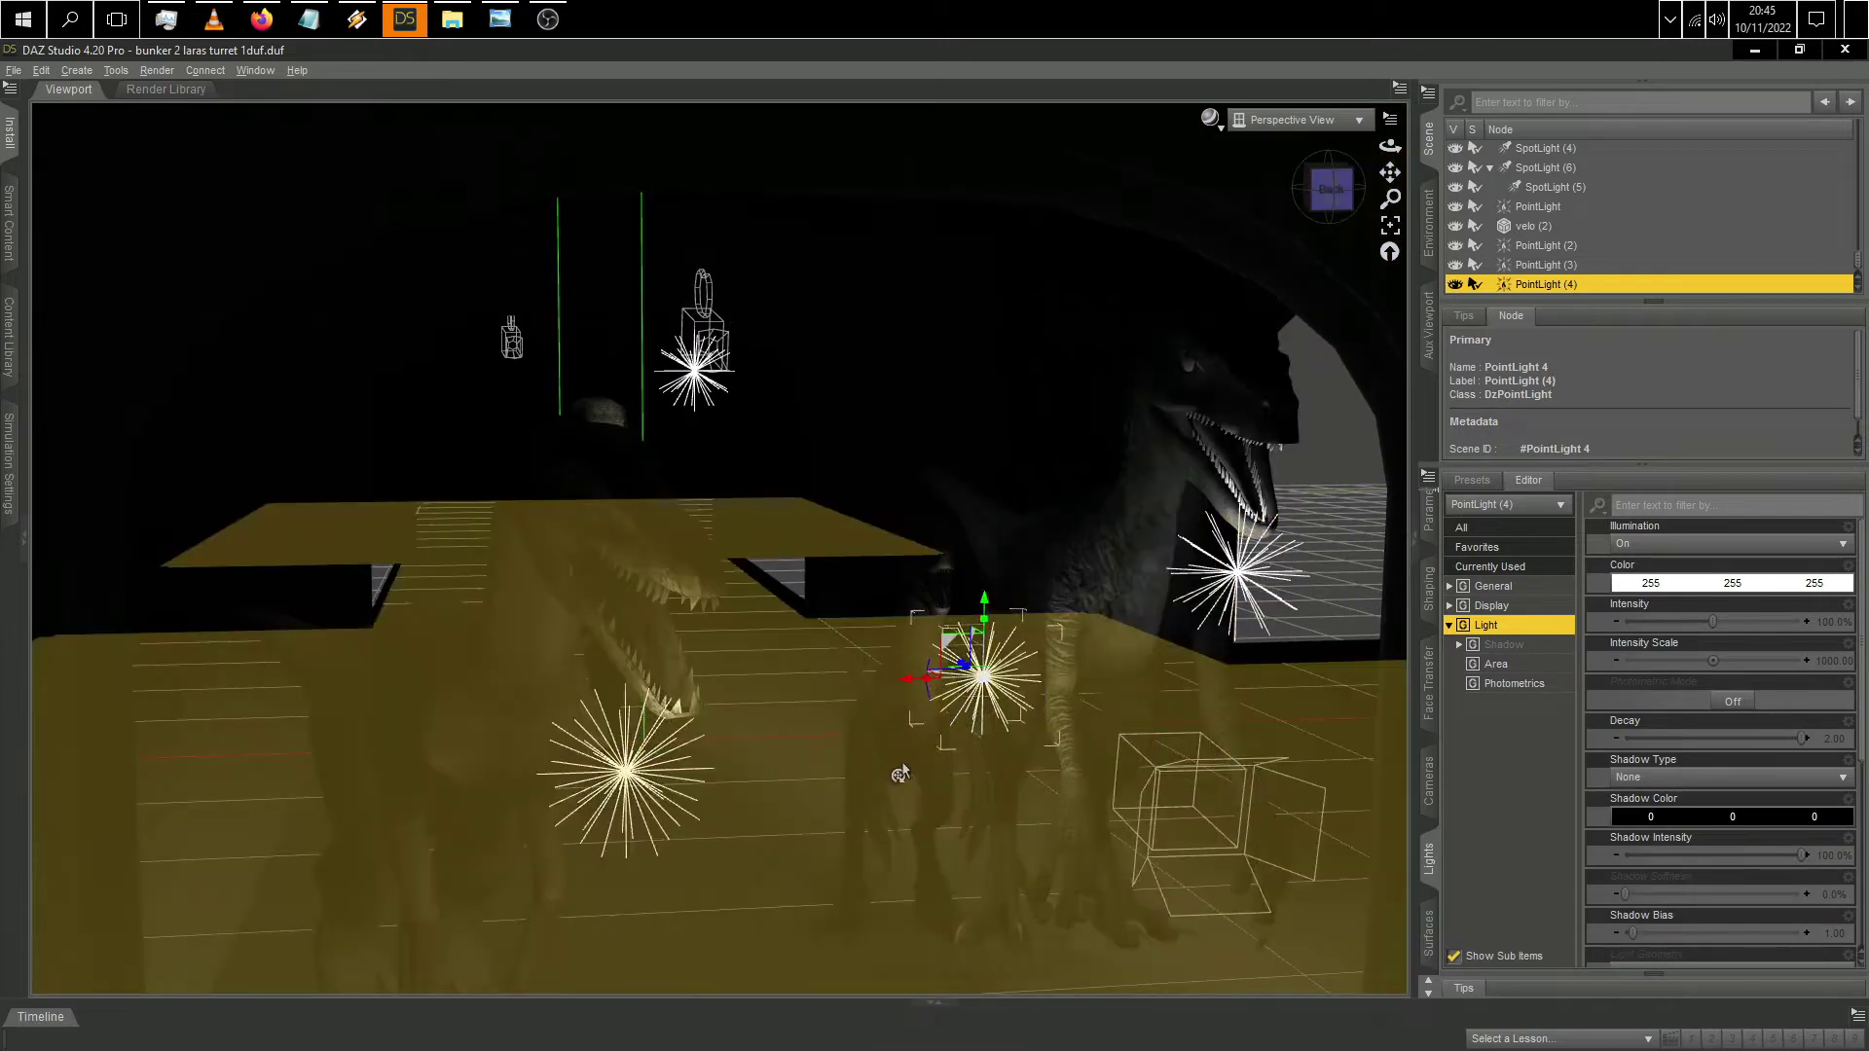
{"action": "left_click_drag", "start_coordinate": [1182, 584], "coordinate": [1253, 634], "text": "alt"}
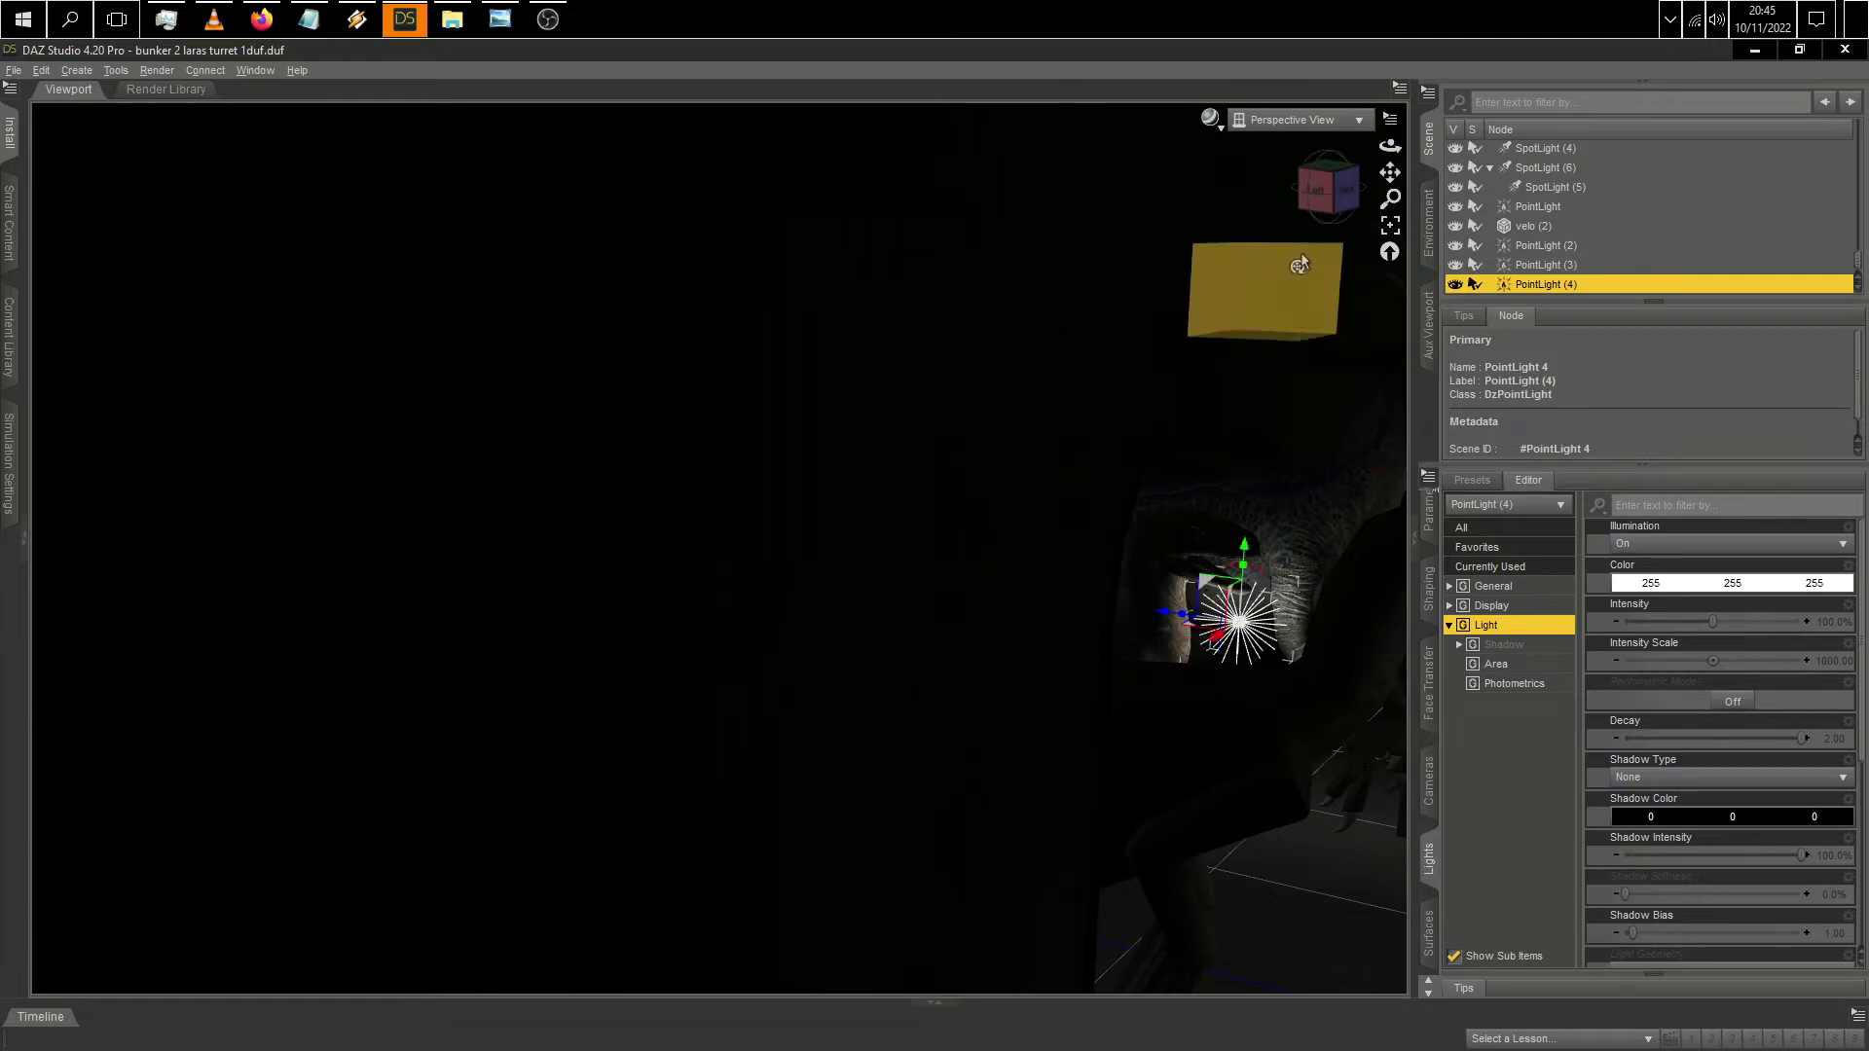
{"action": "left_click", "coordinate": [1300, 262]}
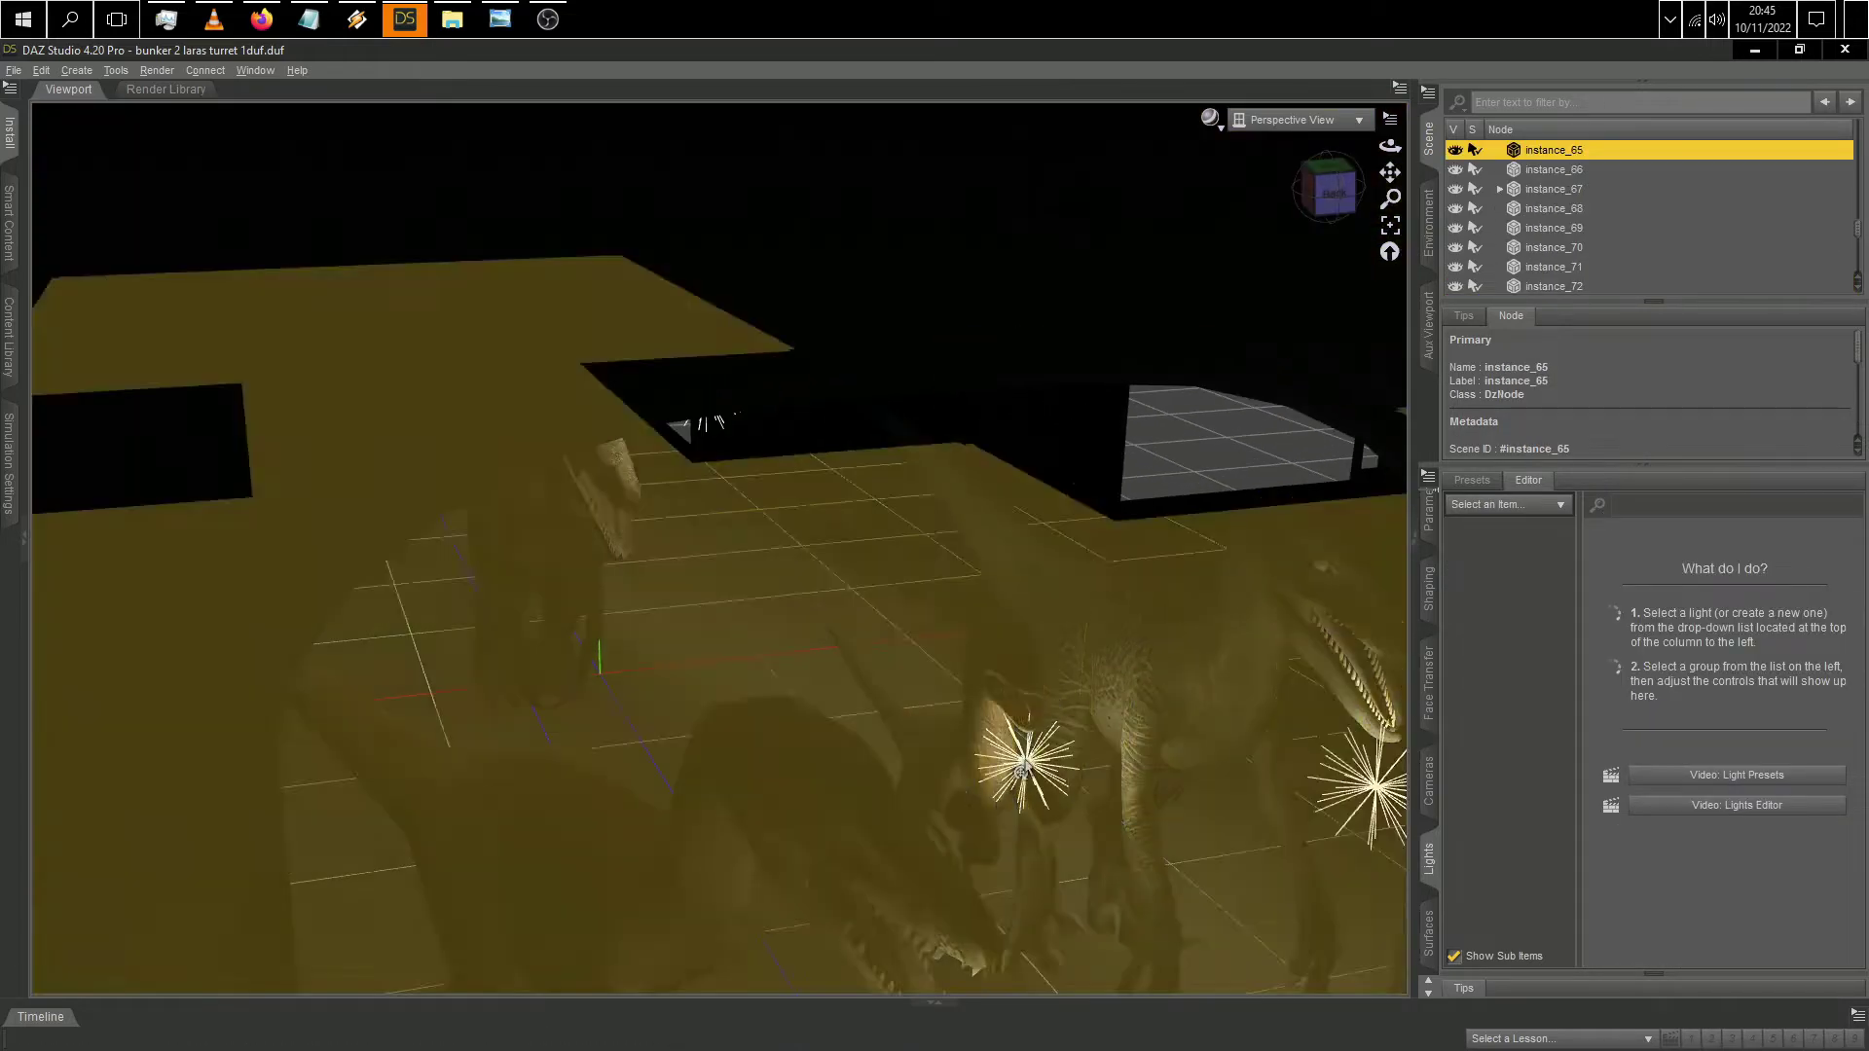
{"action": "left_click", "coordinate": [1022, 769]}
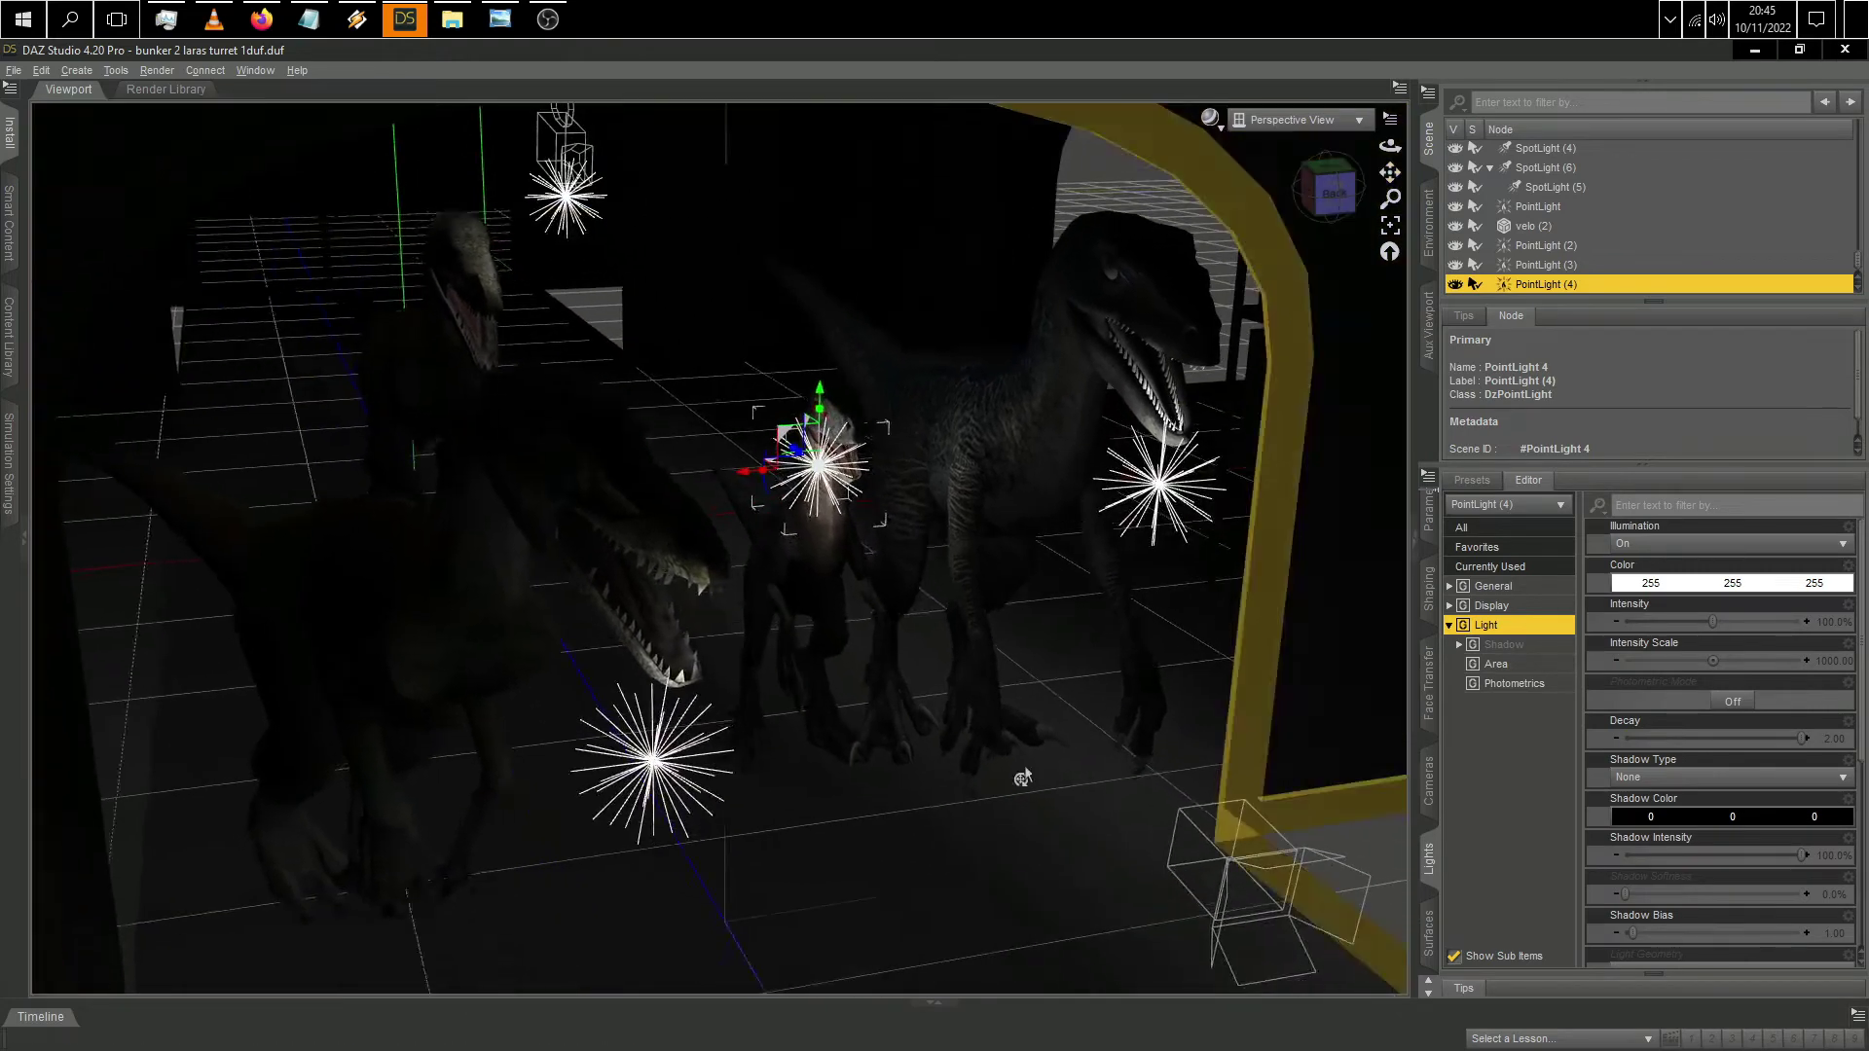
Step: Raise PointLight (3) to the front-left raptor's open jaws and reposition the original PointLight just below the rear raptor's mouth
{"action": "left_click", "coordinate": [635, 764]}
{"action": "left_click_drag", "start_coordinate": [630, 741], "coordinate": [589, 552]}
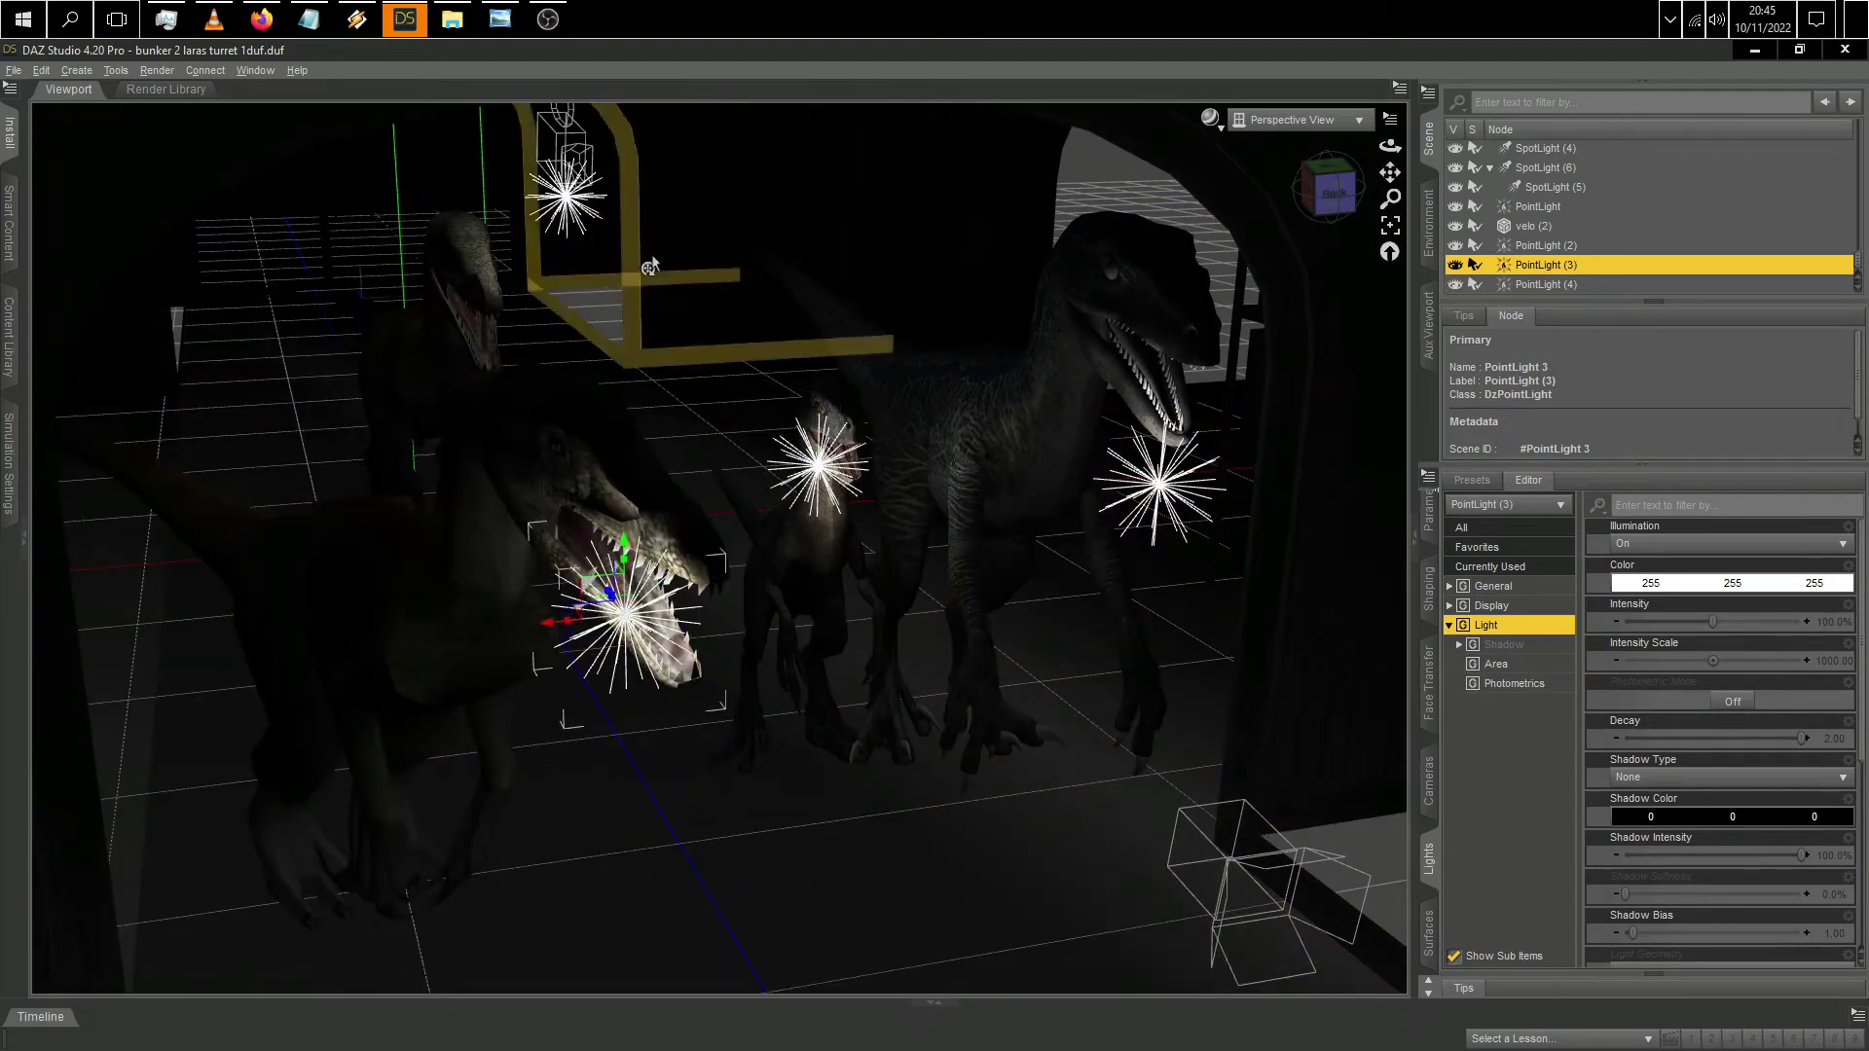
{"action": "left_click", "coordinate": [563, 195]}
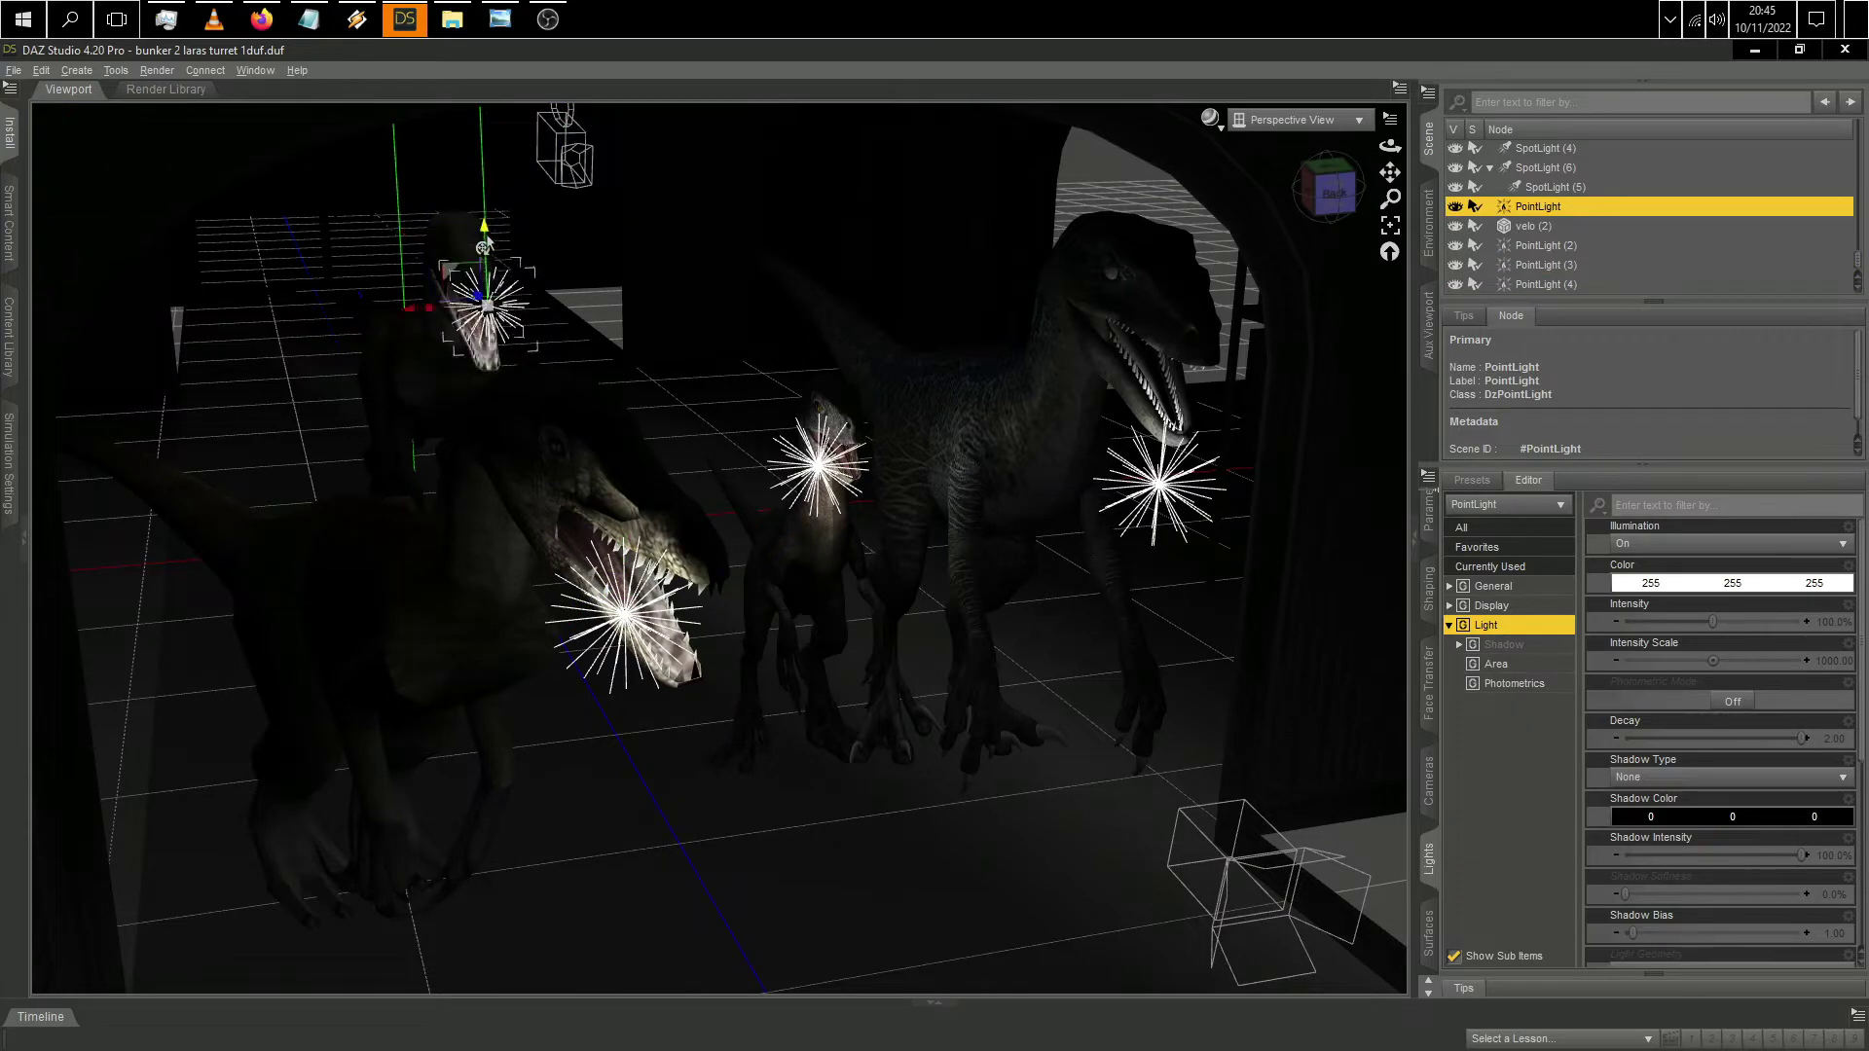
{"action": "left_click_drag", "start_coordinate": [452, 321], "coordinate": [725, 343], "text": "alt"}
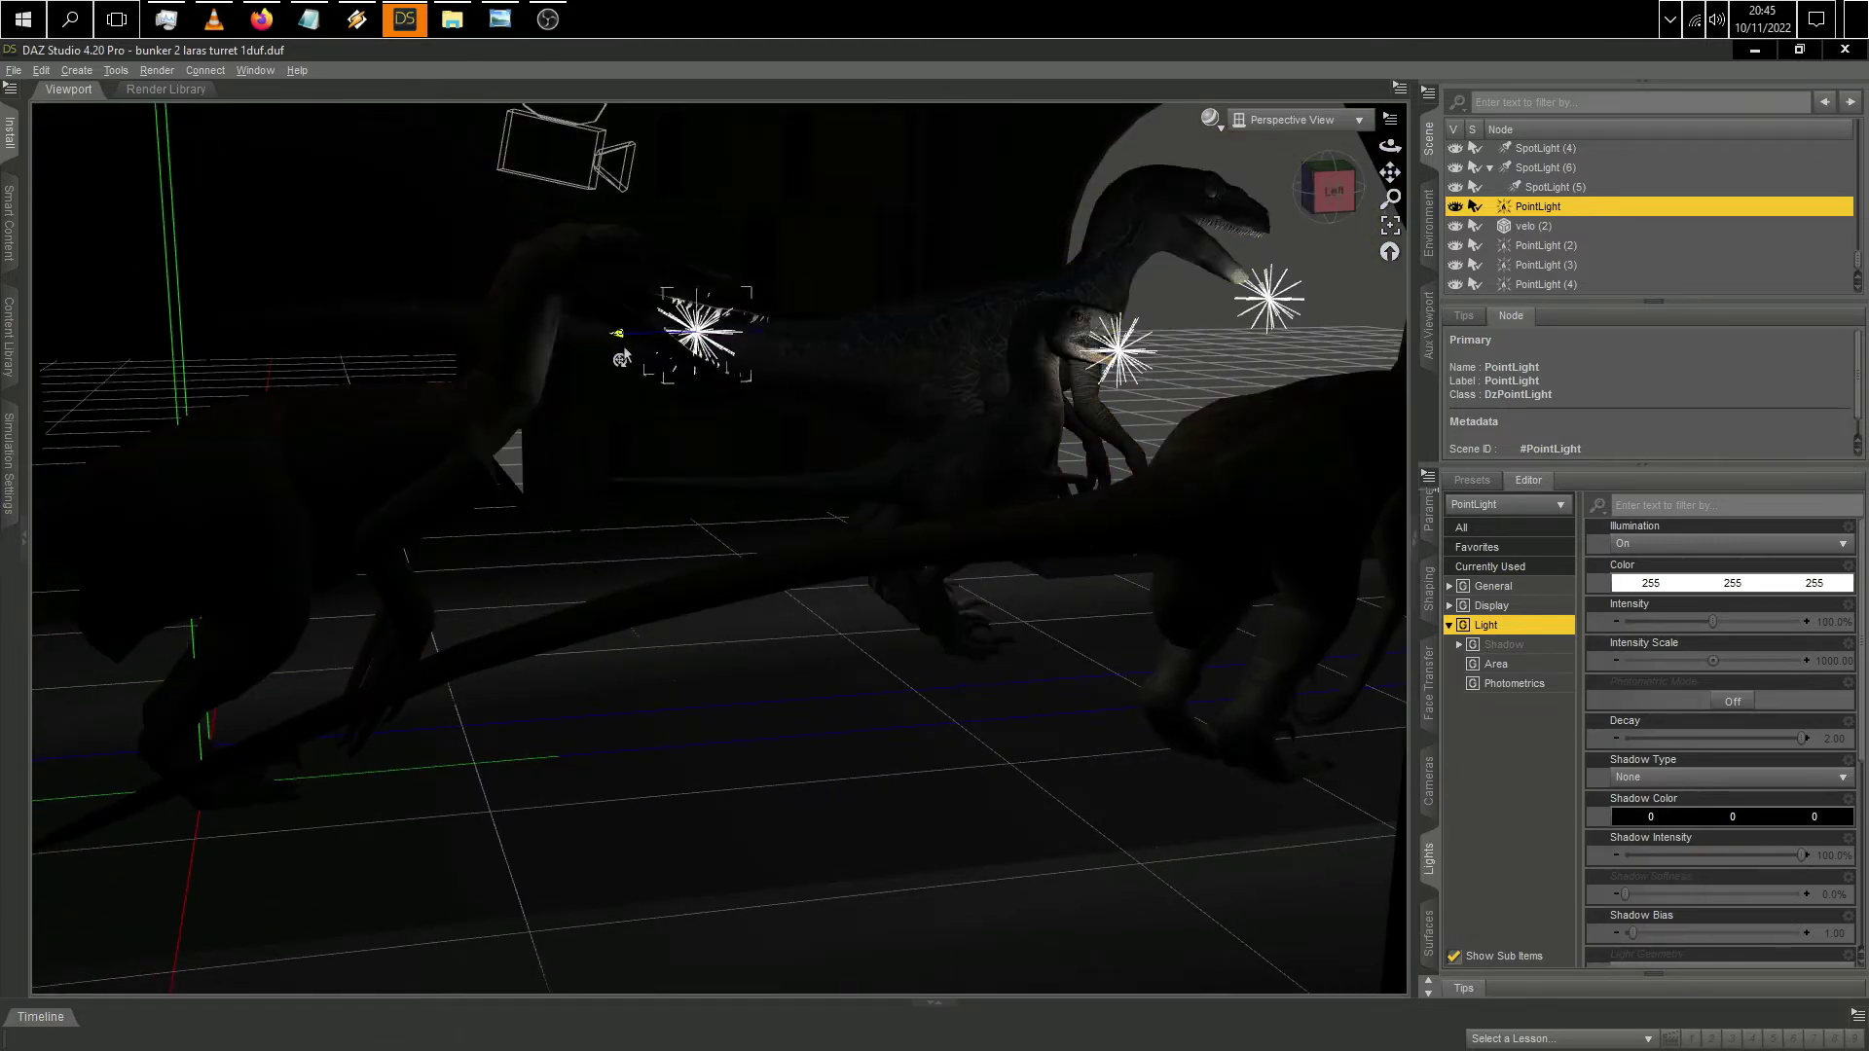
{"action": "left_click", "coordinate": [715, 266]}
{"action": "key", "text": "ctrl+z"}
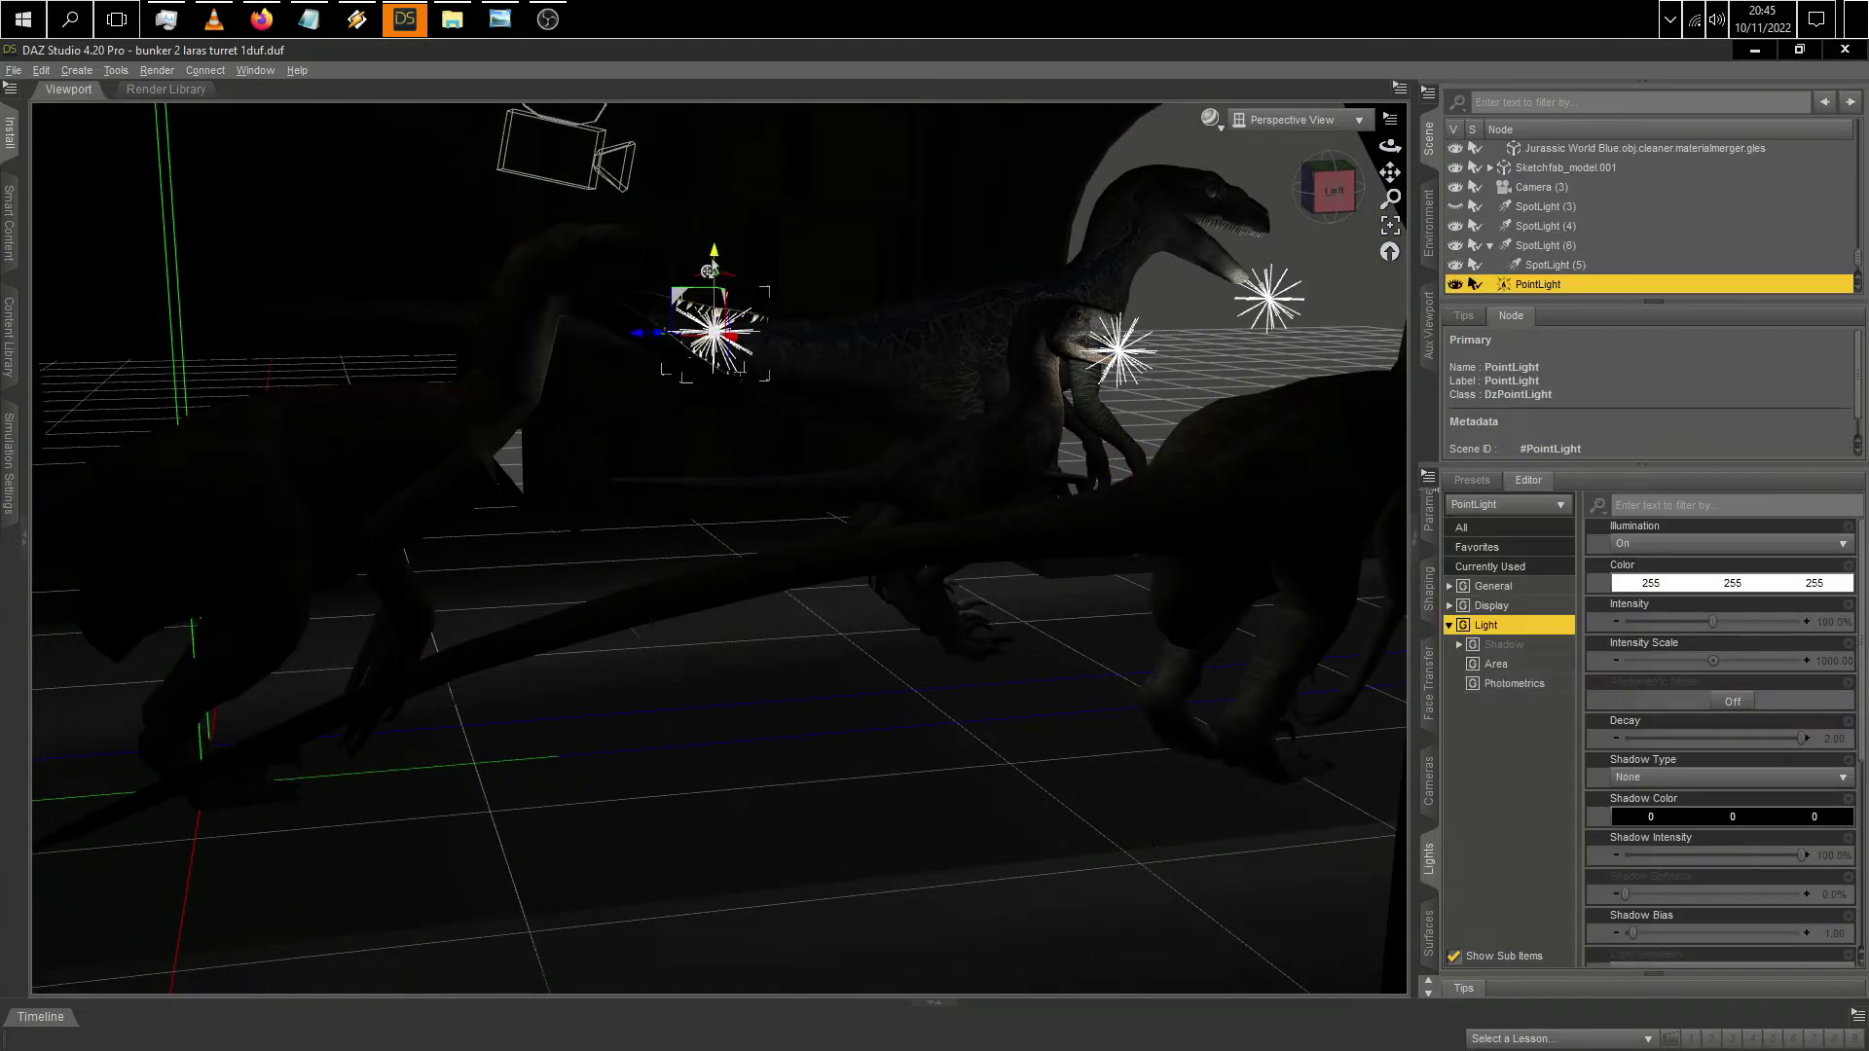
{"action": "left_click", "coordinate": [1333, 212]}
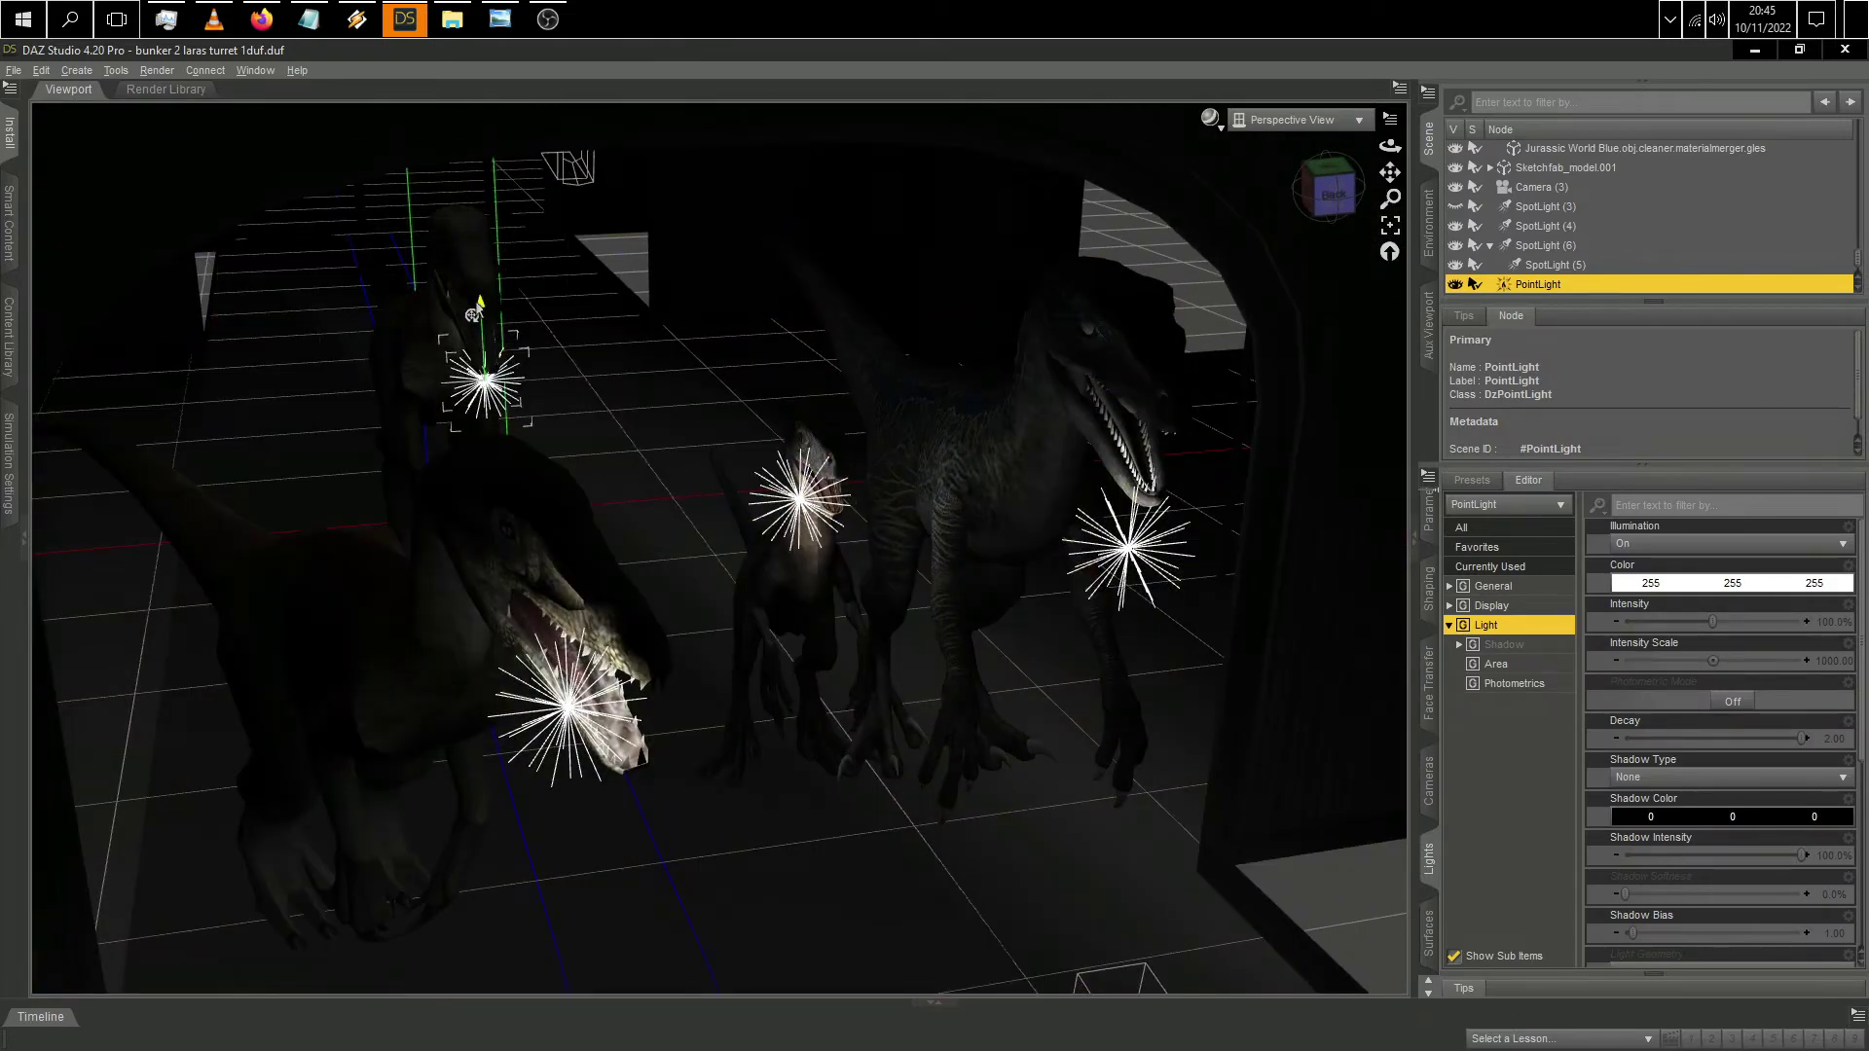
{"action": "left_click_drag", "start_coordinate": [473, 315], "coordinate": [435, 389]}
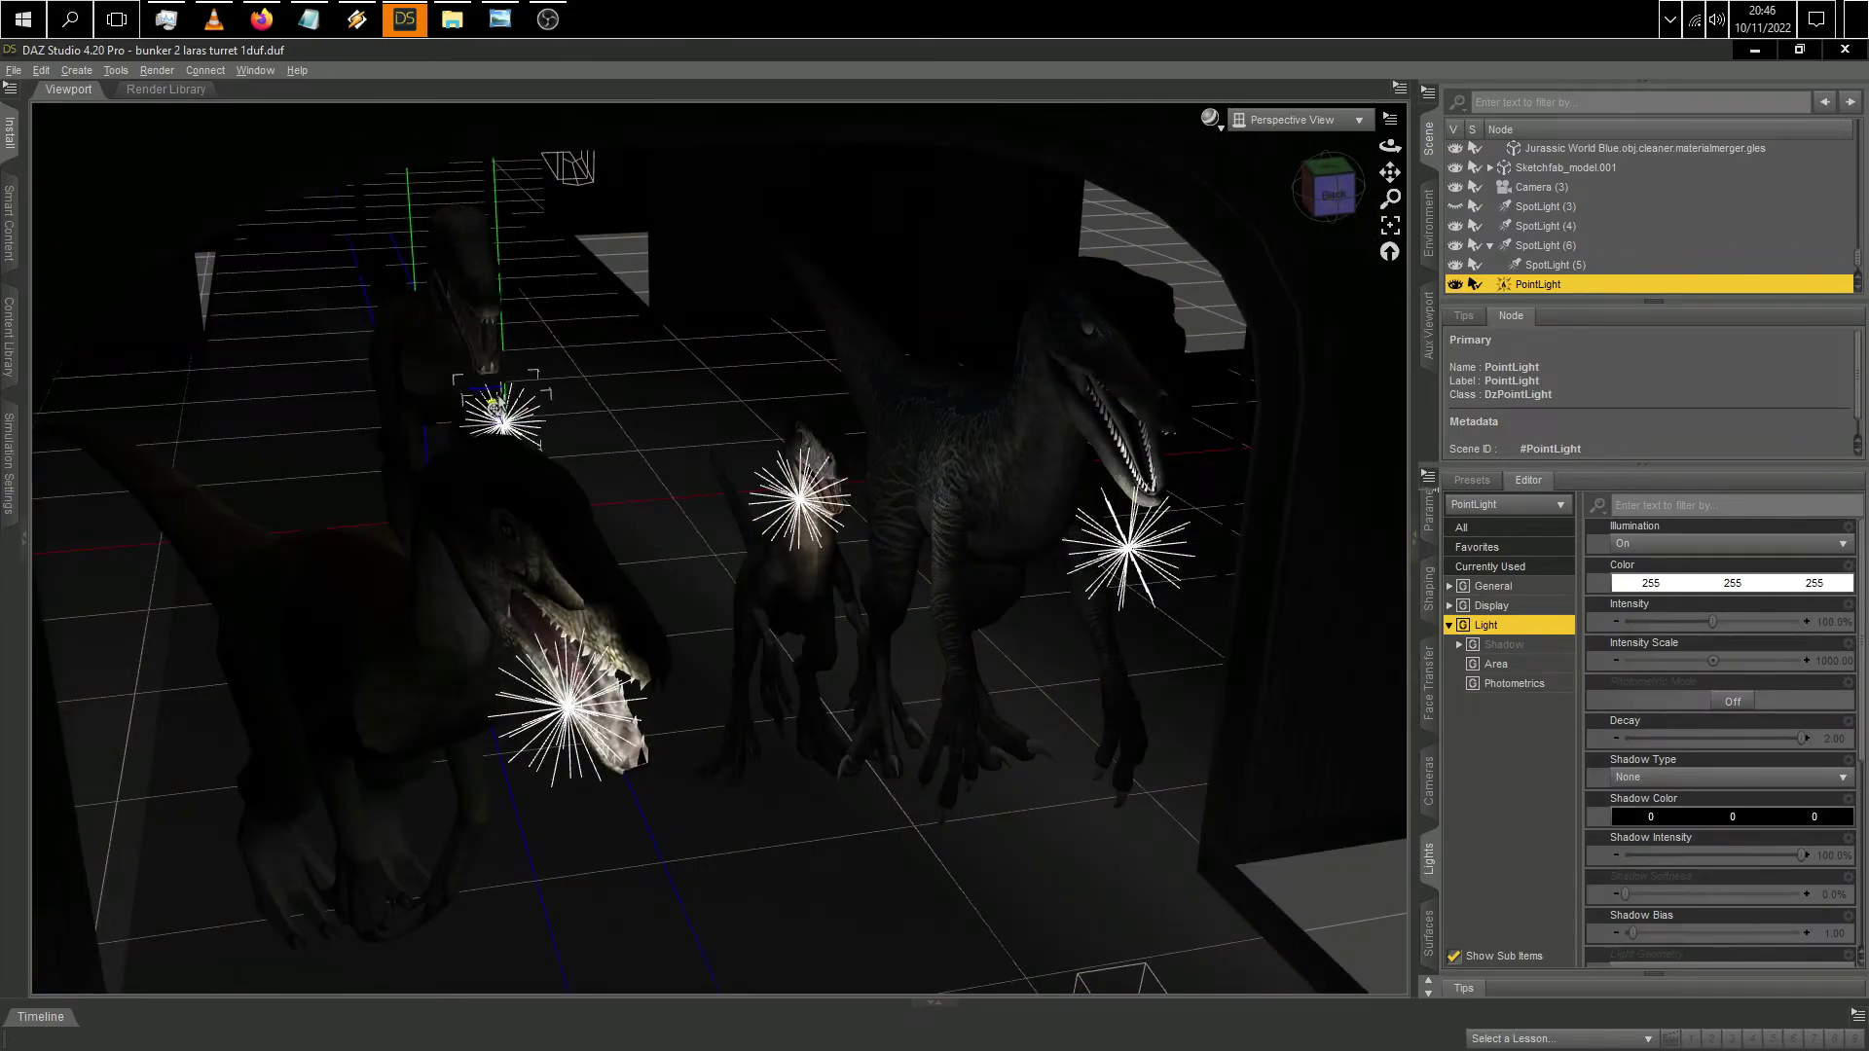
Step: Check the point lights by looking through Camera (2) and Camera (3)
{"action": "left_click", "coordinate": [1304, 119]}
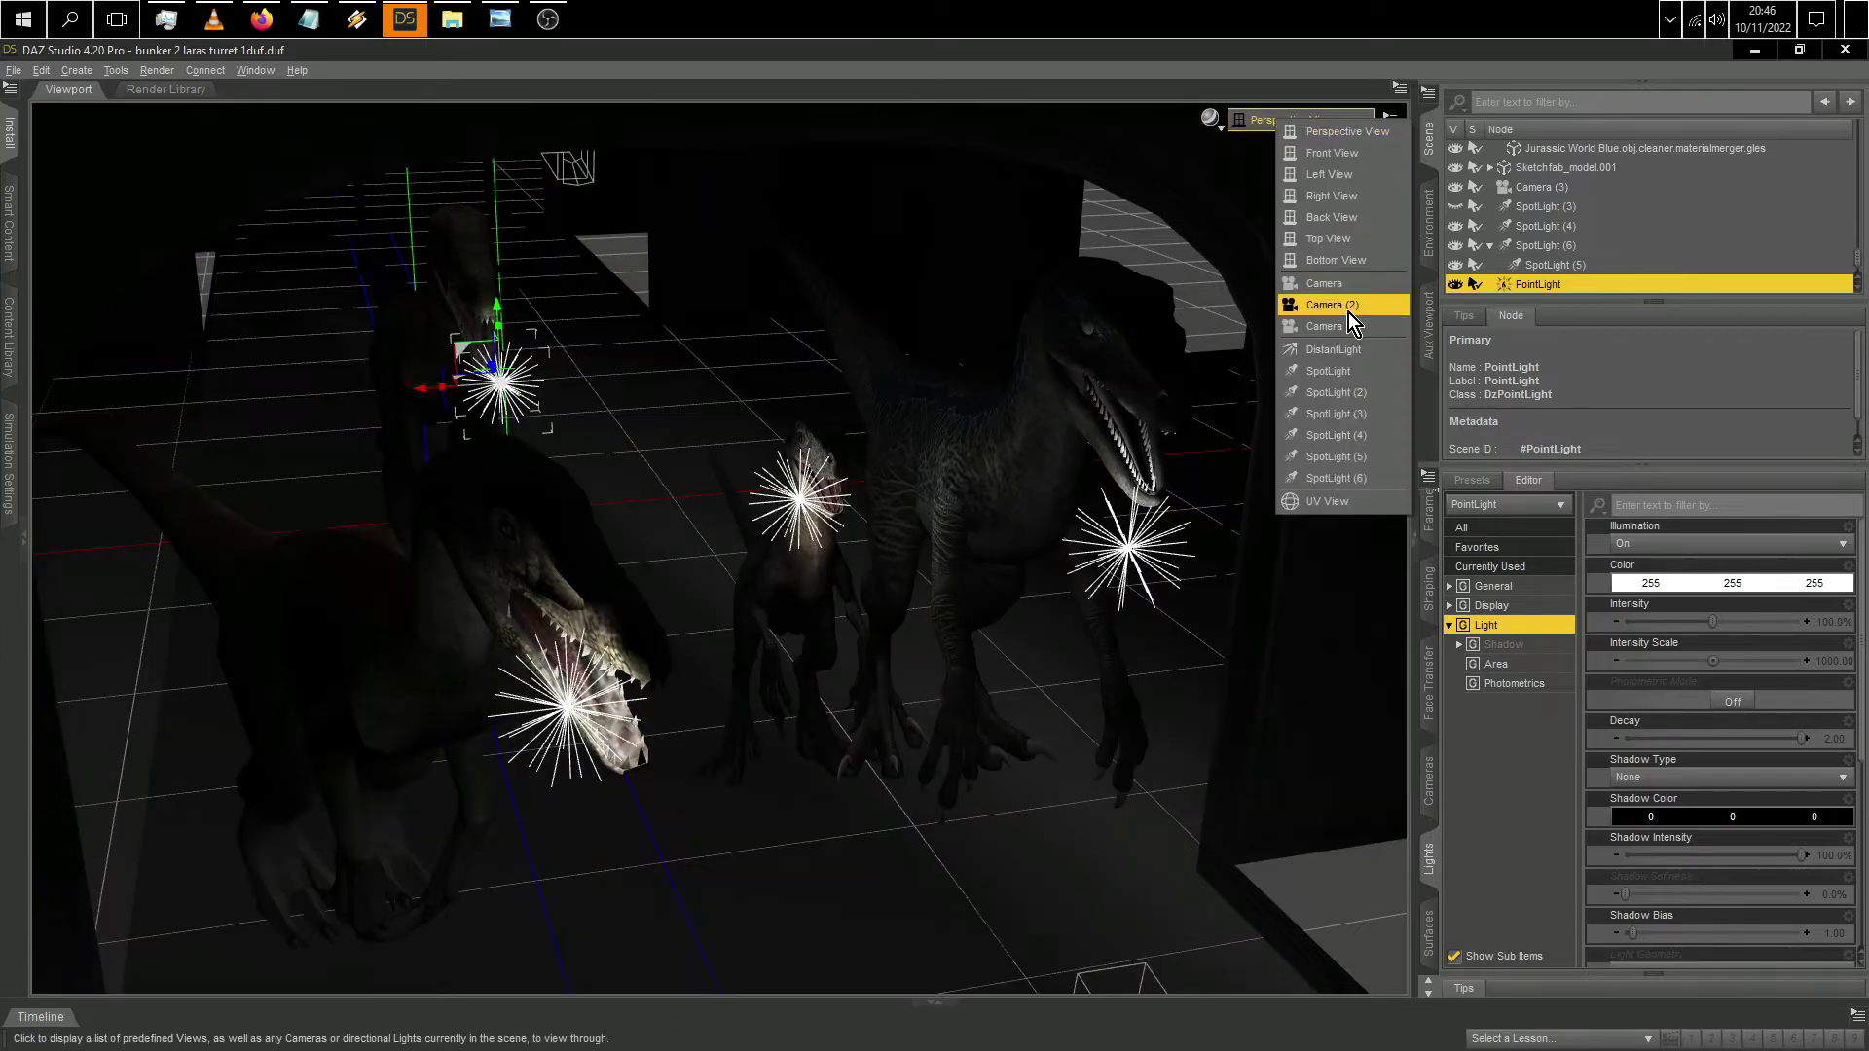
{"action": "left_click", "coordinate": [1344, 310]}
{"action": "left_click", "coordinate": [1359, 120]}
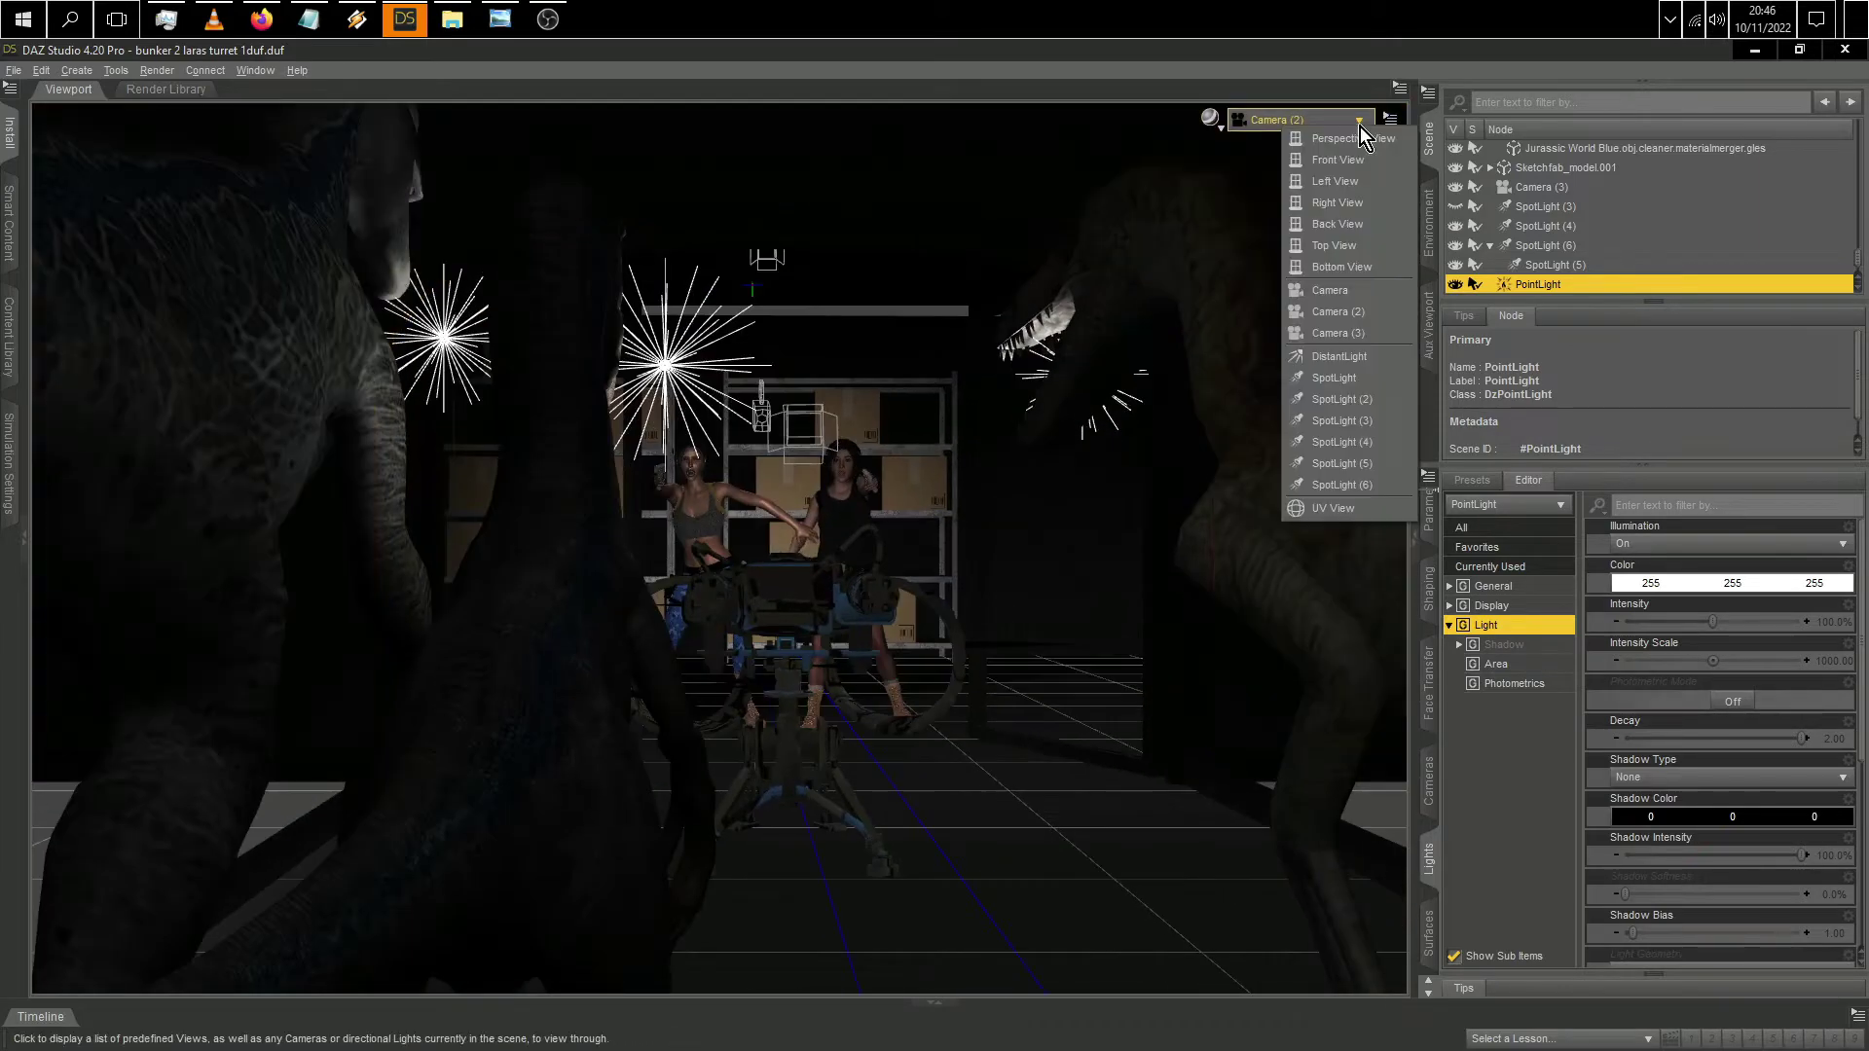
{"action": "left_click", "coordinate": [1363, 333]}
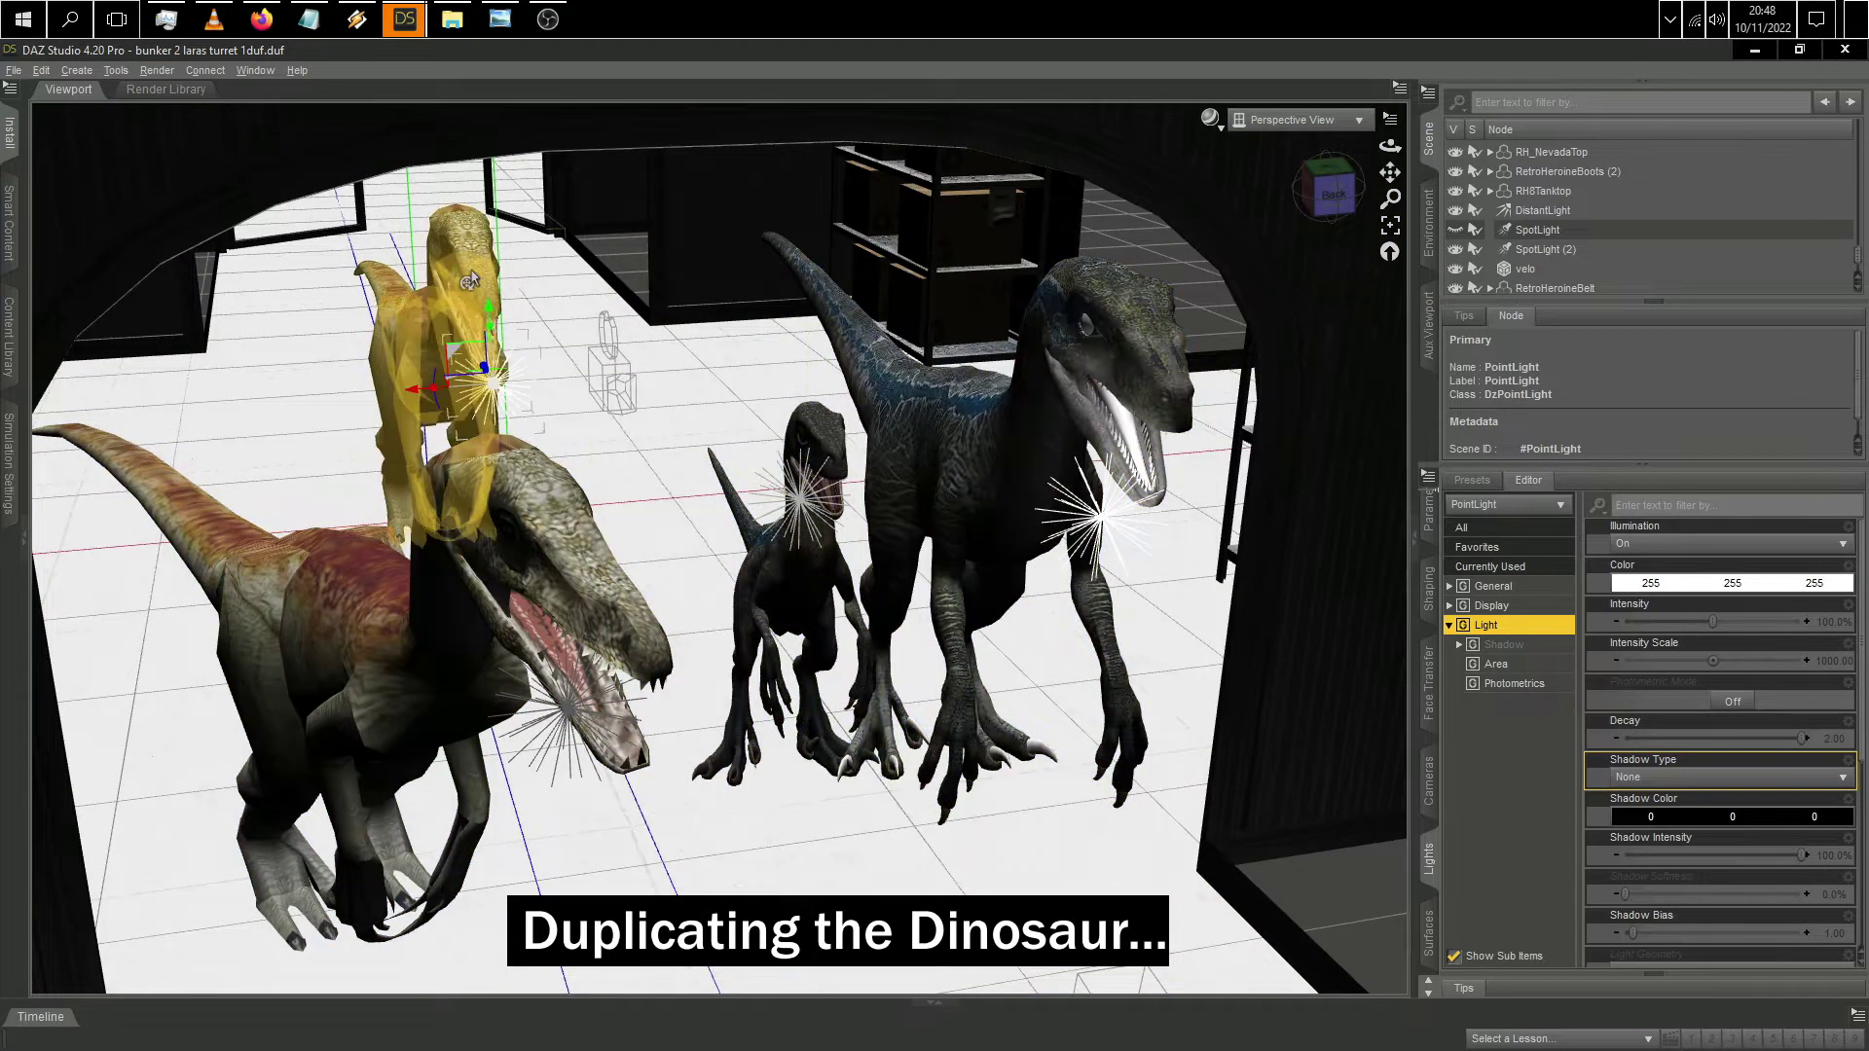
Step: Duplicate the rear velo raptor and move the copy sideways so the two stand side by side at the back
{"action": "left_click", "coordinate": [527, 514]}
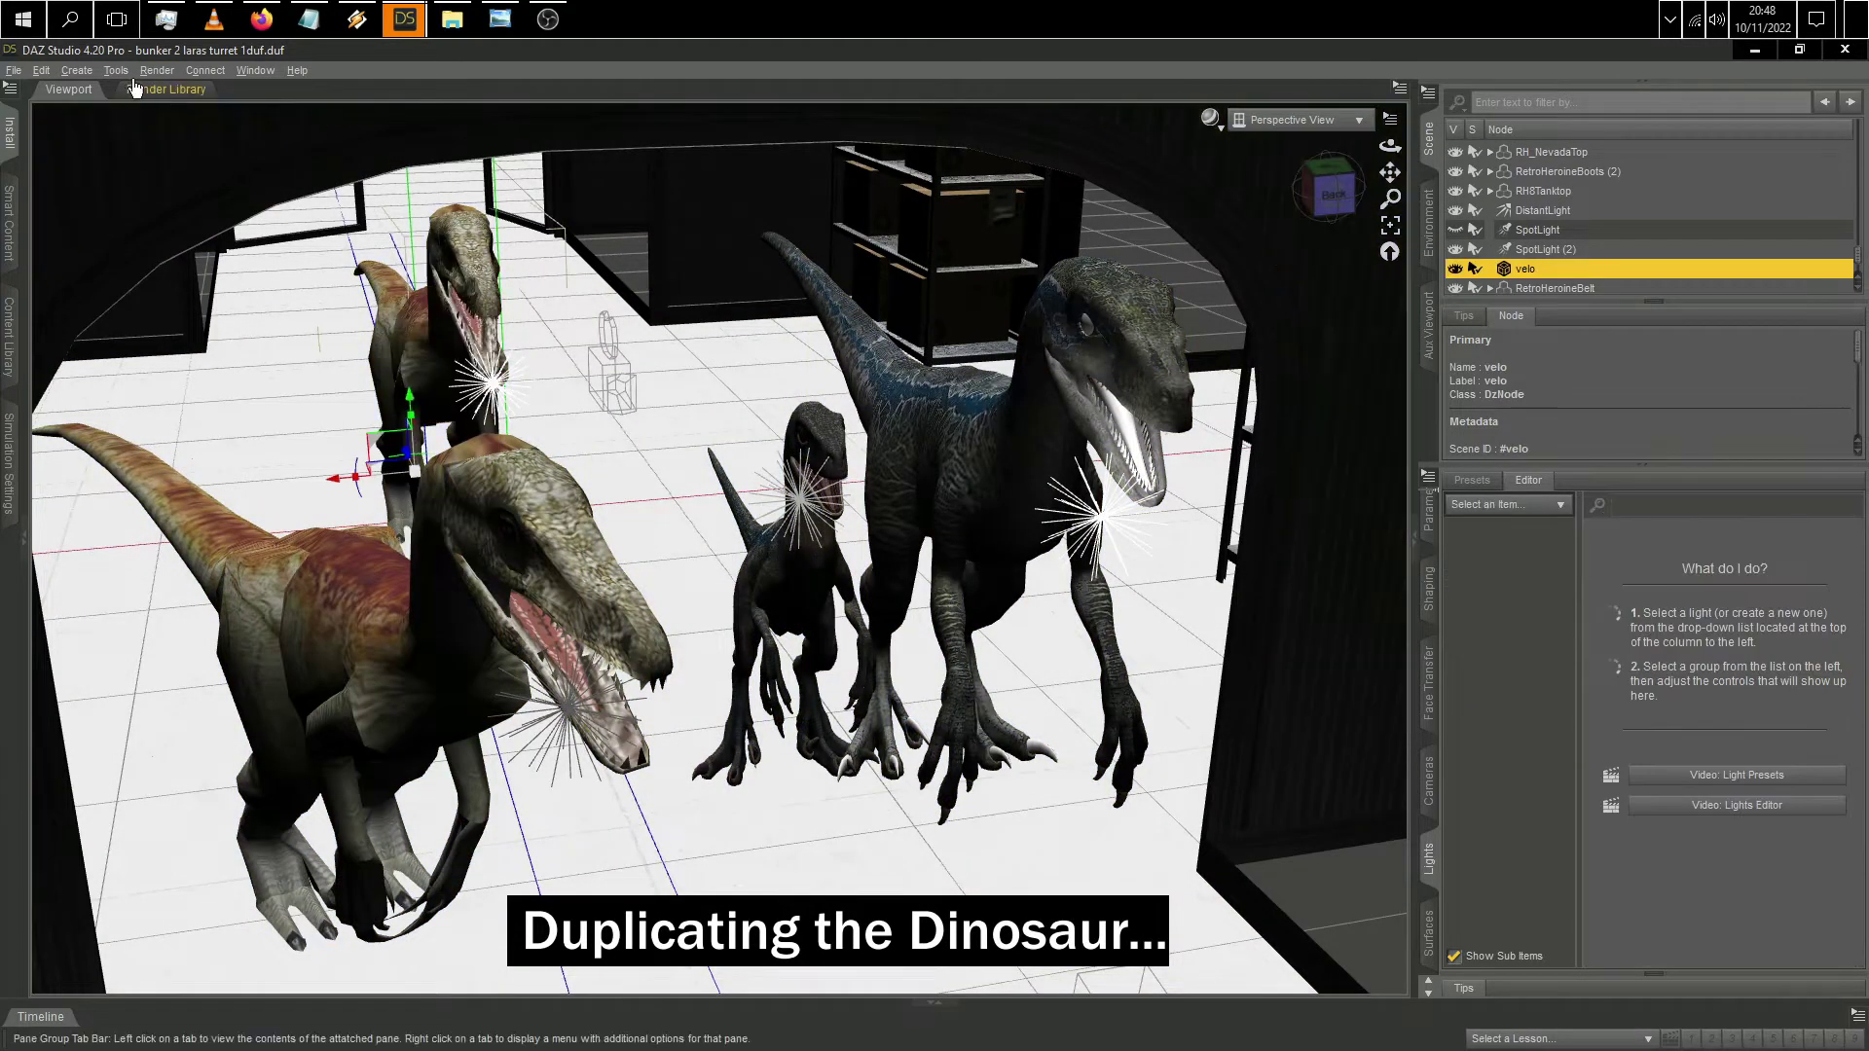
{"action": "left_click", "coordinate": [116, 70]}
{"action": "mouse_move", "coordinate": [85, 72]}
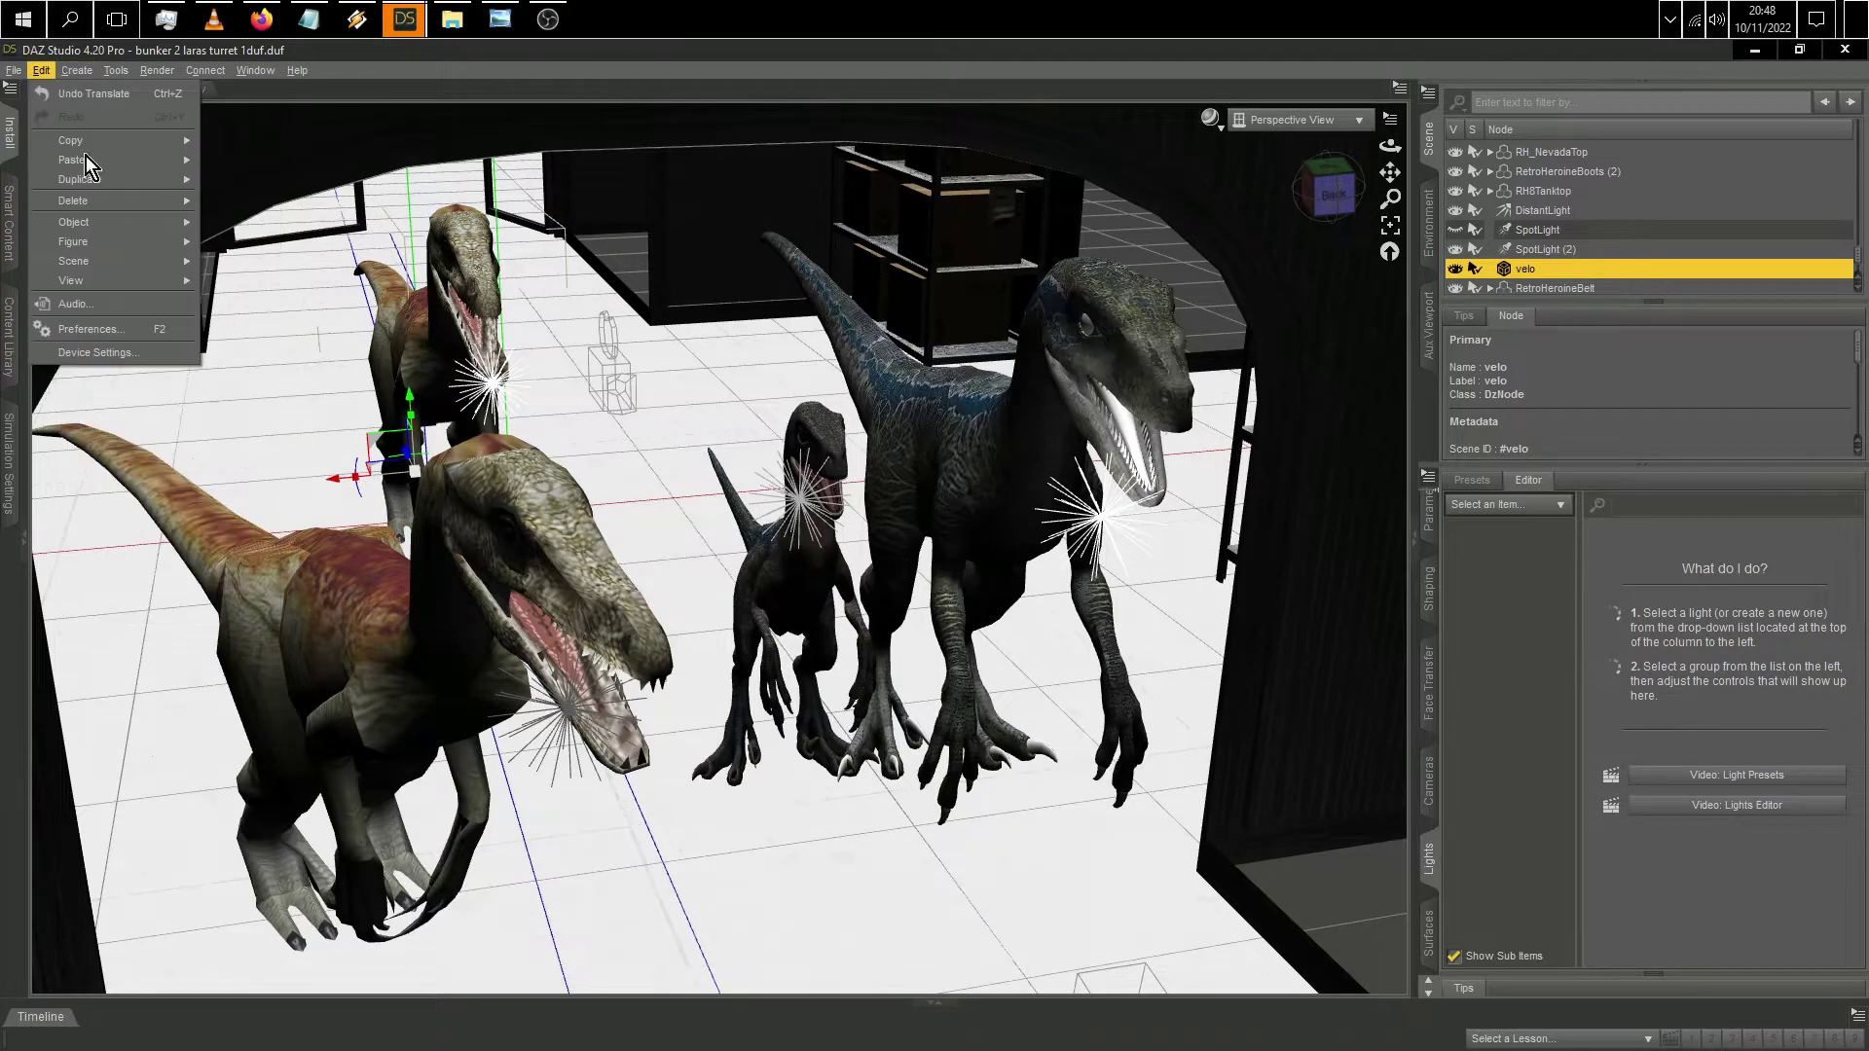
{"action": "left_click", "coordinate": [220, 184]}
{"action": "left_click_drag", "start_coordinate": [338, 491], "coordinate": [628, 449]}
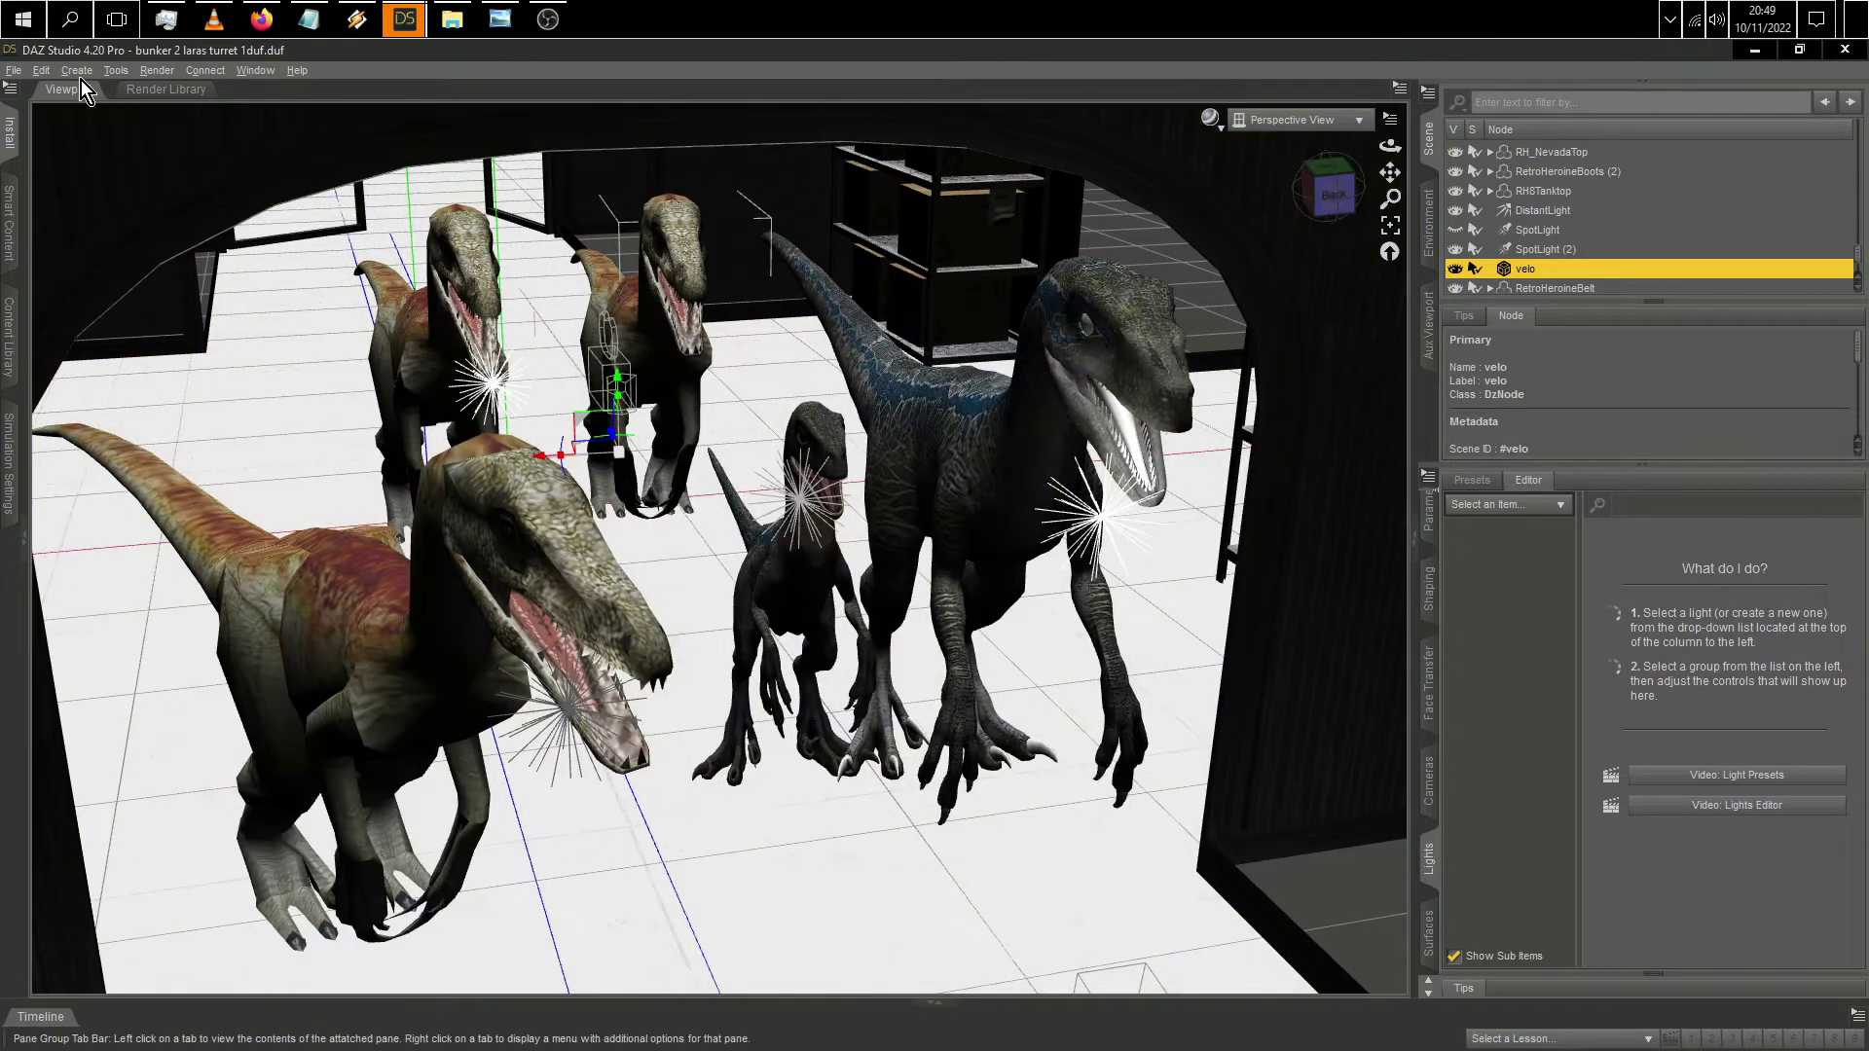
Step: Hide the DistantLight and create a new point light beside the duplicated raptor's head
{"action": "left_click", "coordinate": [116, 70]}
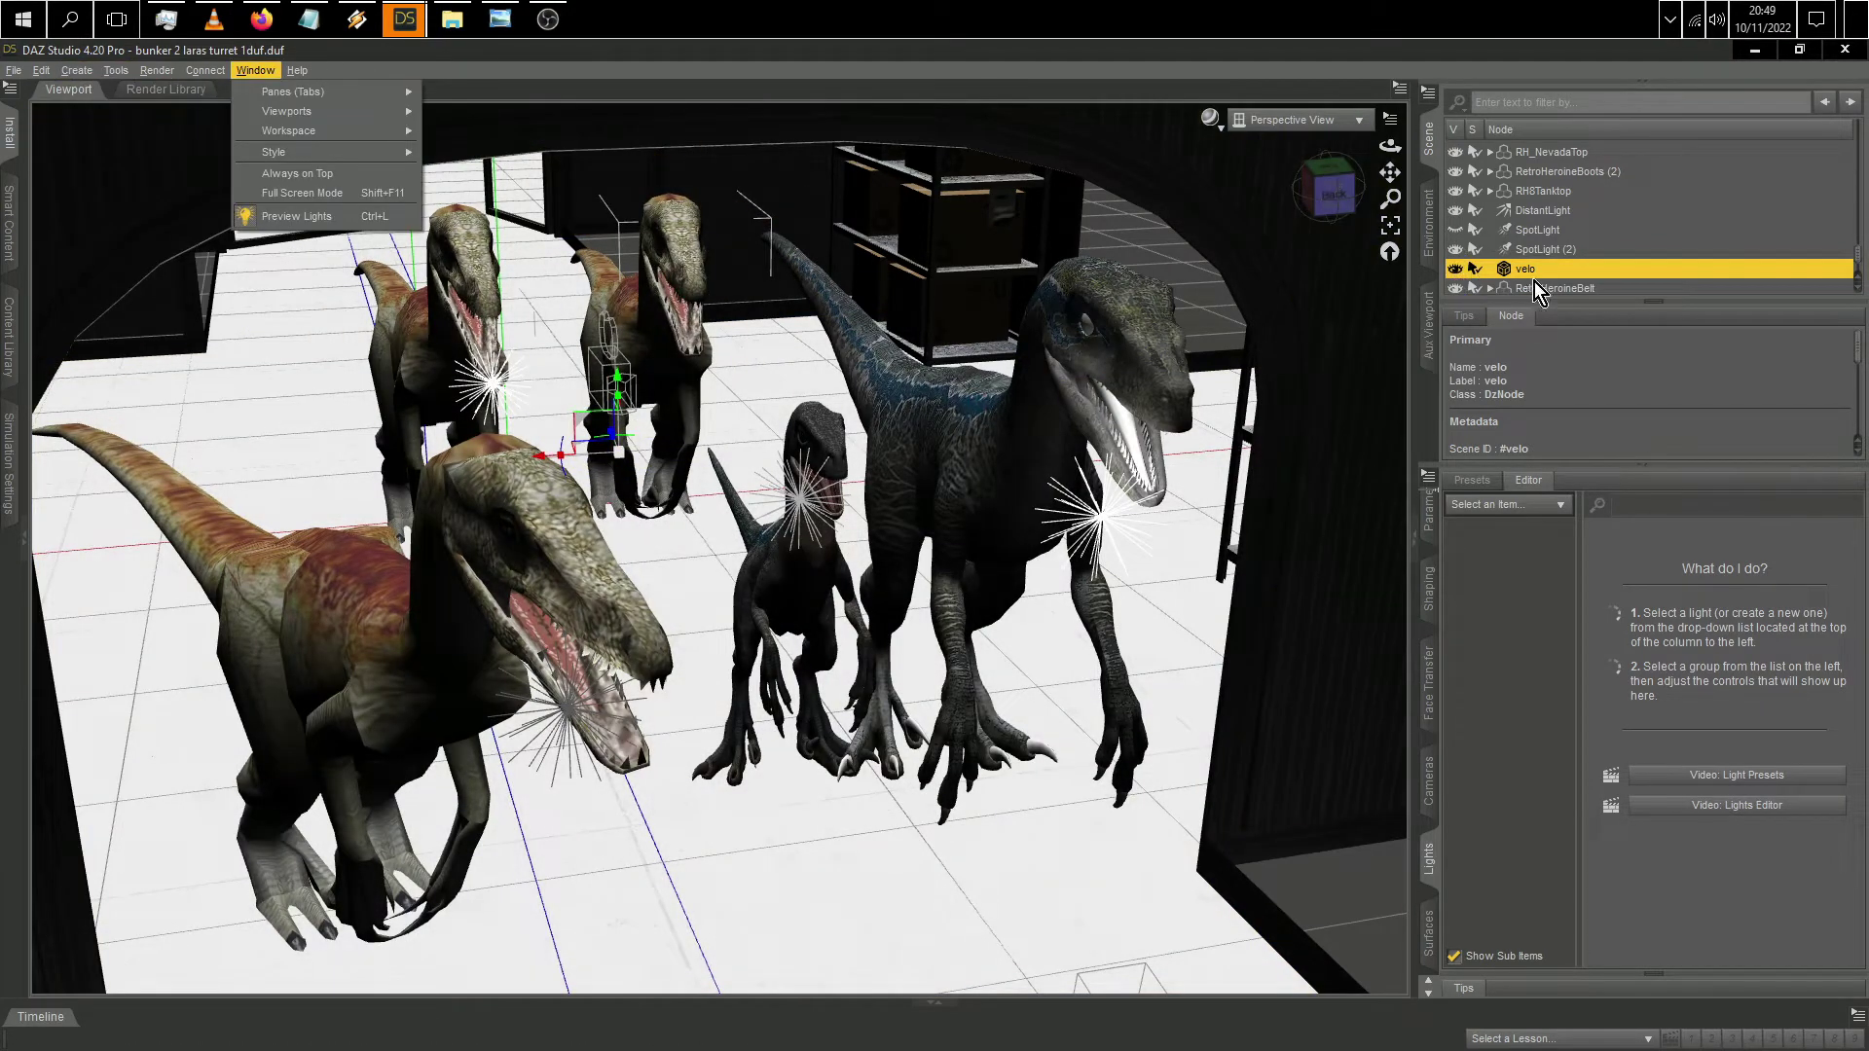
{"action": "left_click", "coordinate": [1455, 210]}
{"action": "left_click", "coordinate": [76, 70]}
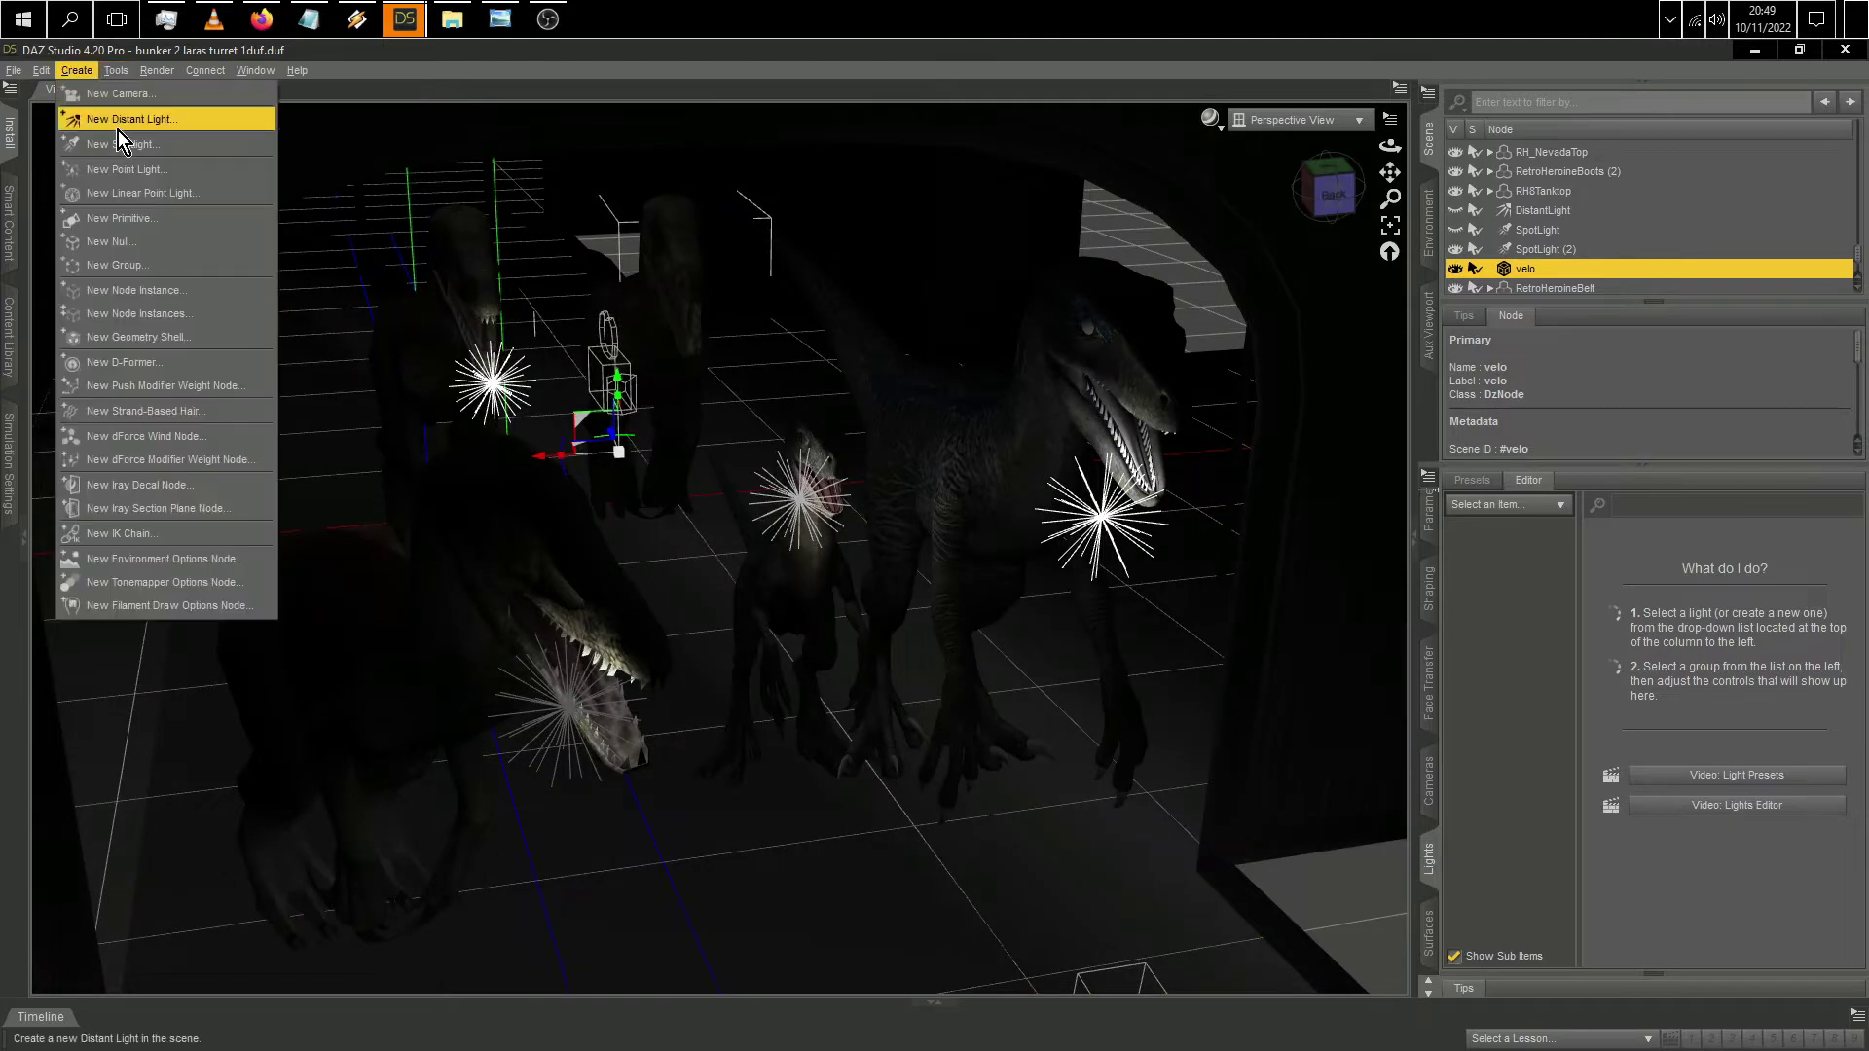
{"action": "left_click", "coordinate": [131, 169]}
{"action": "left_click", "coordinate": [956, 601]}
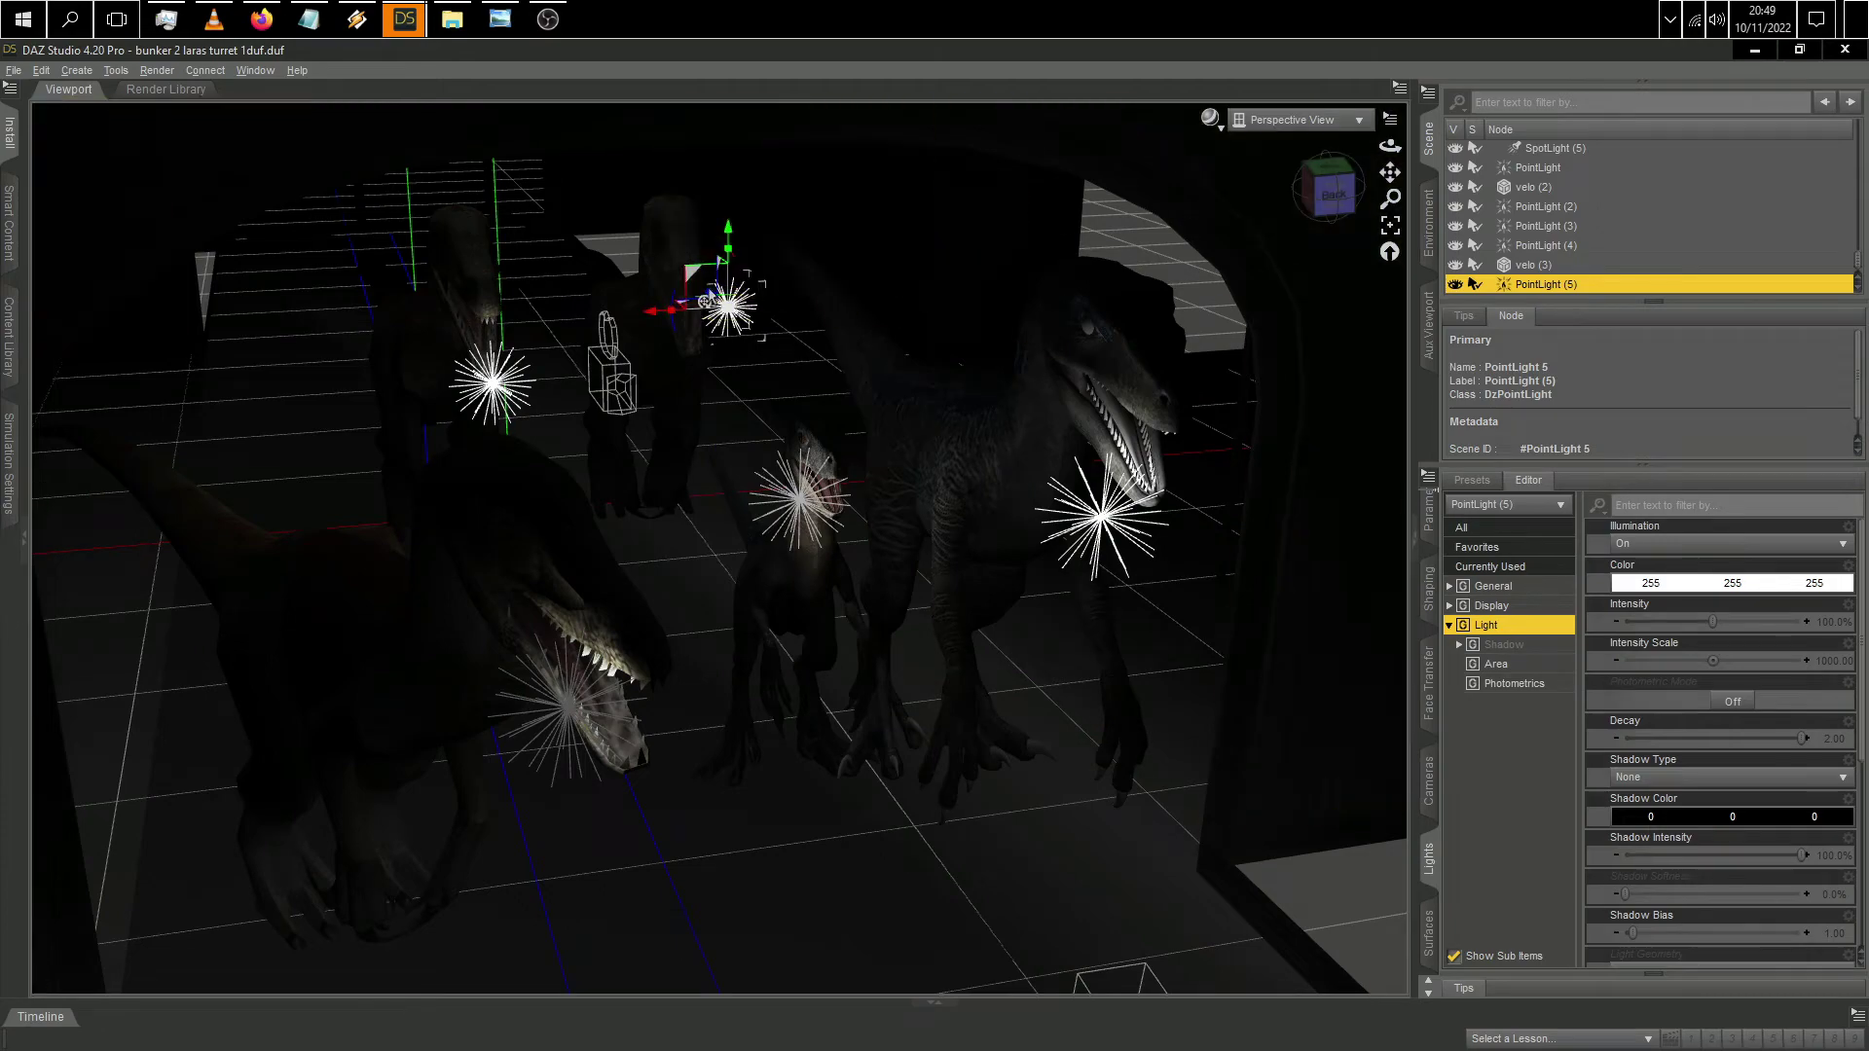
Step: Position PointLight (5) just in front of the duplicated raptor's jaws and set its intensity to 152.5%
{"action": "scroll", "coordinate": [820, 222], "scroll_direction": "up", "scroll_amount": 3}
{"action": "scroll", "coordinate": [817, 223], "scroll_direction": "up", "scroll_amount": 6}
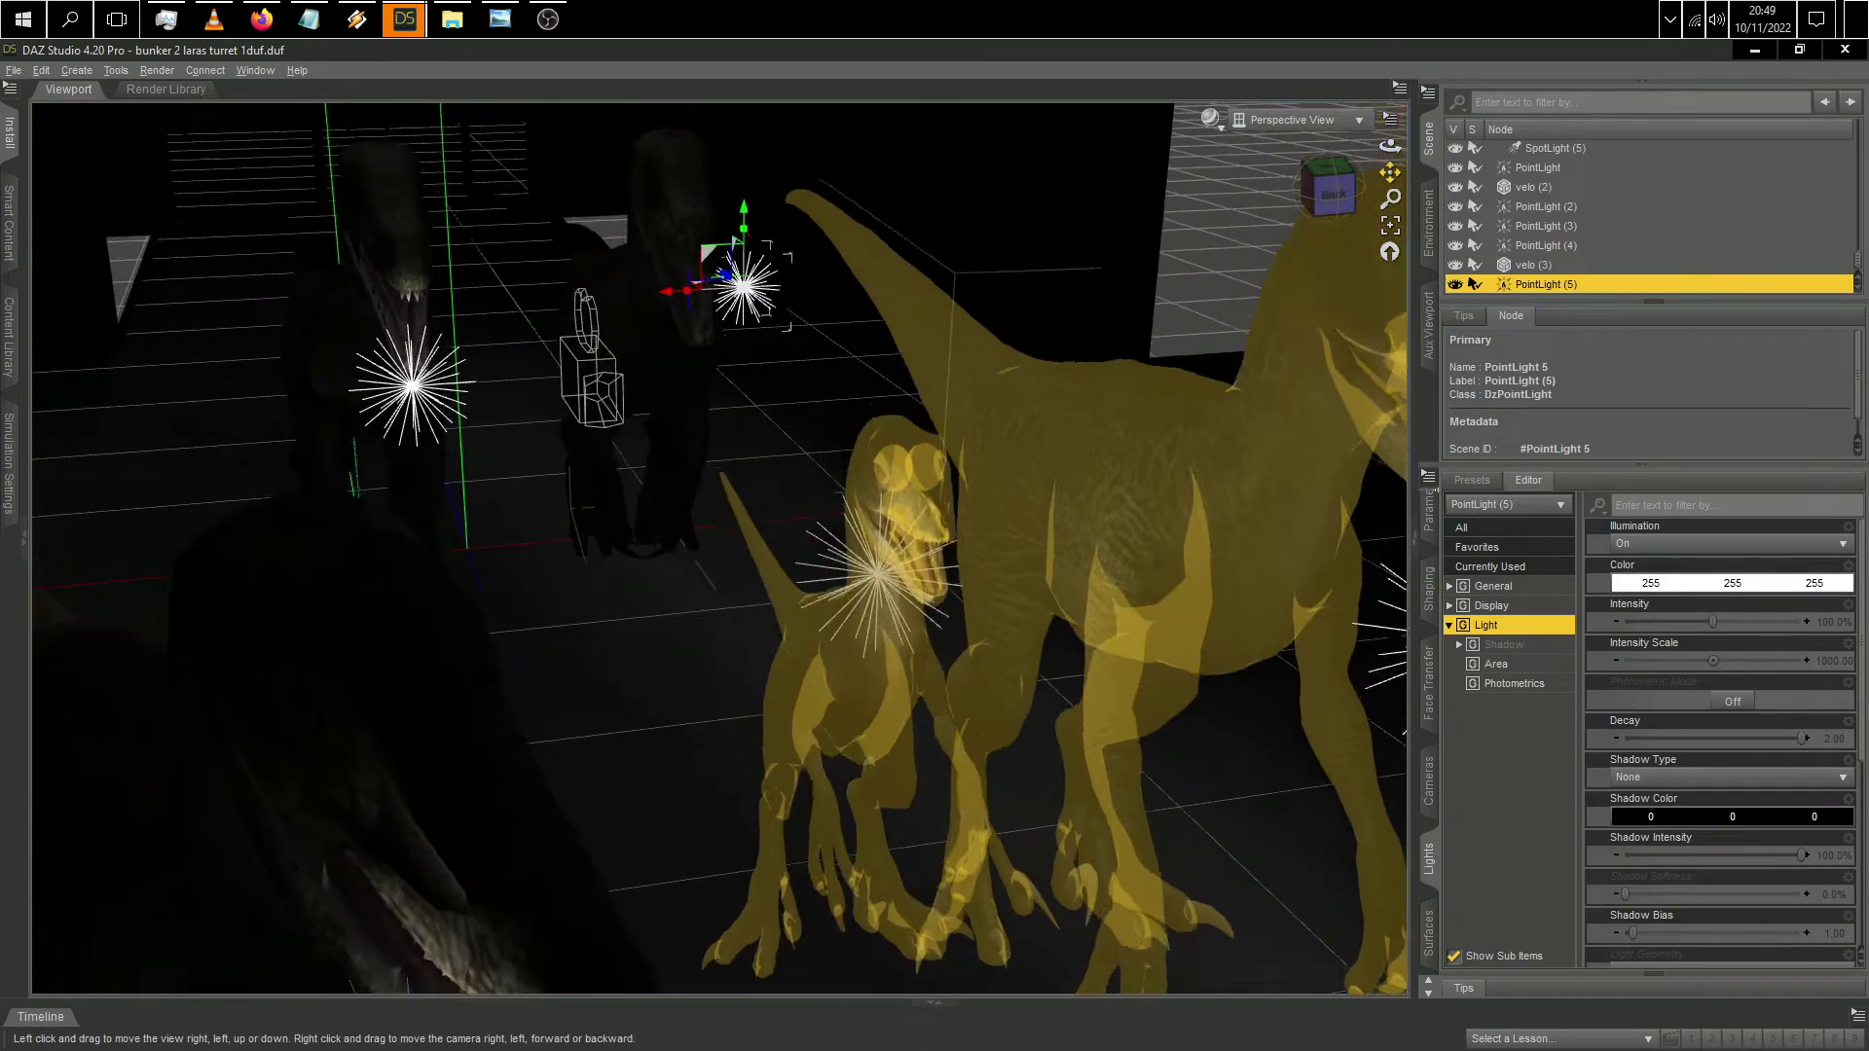
{"action": "scroll", "coordinate": [1203, 220], "scroll_direction": "up", "scroll_amount": 4}
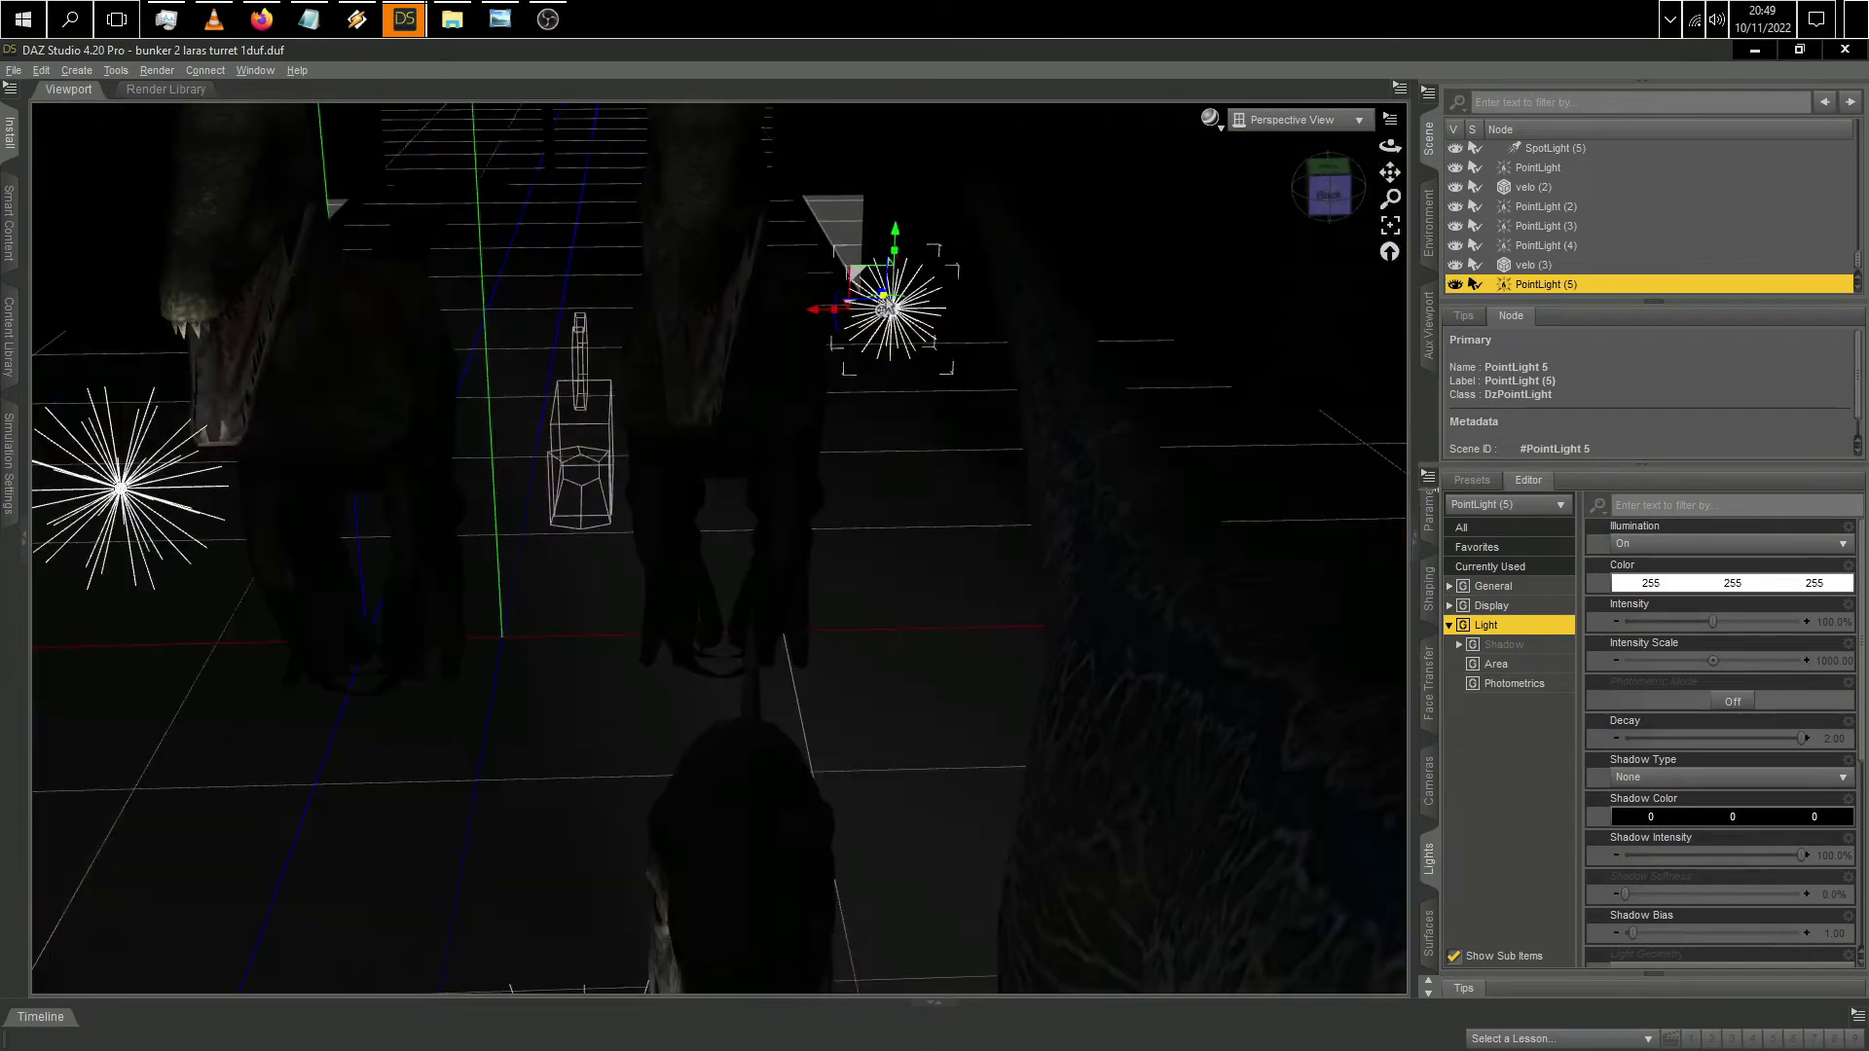
{"action": "left_click_drag", "start_coordinate": [940, 436], "coordinate": [684, 494]}
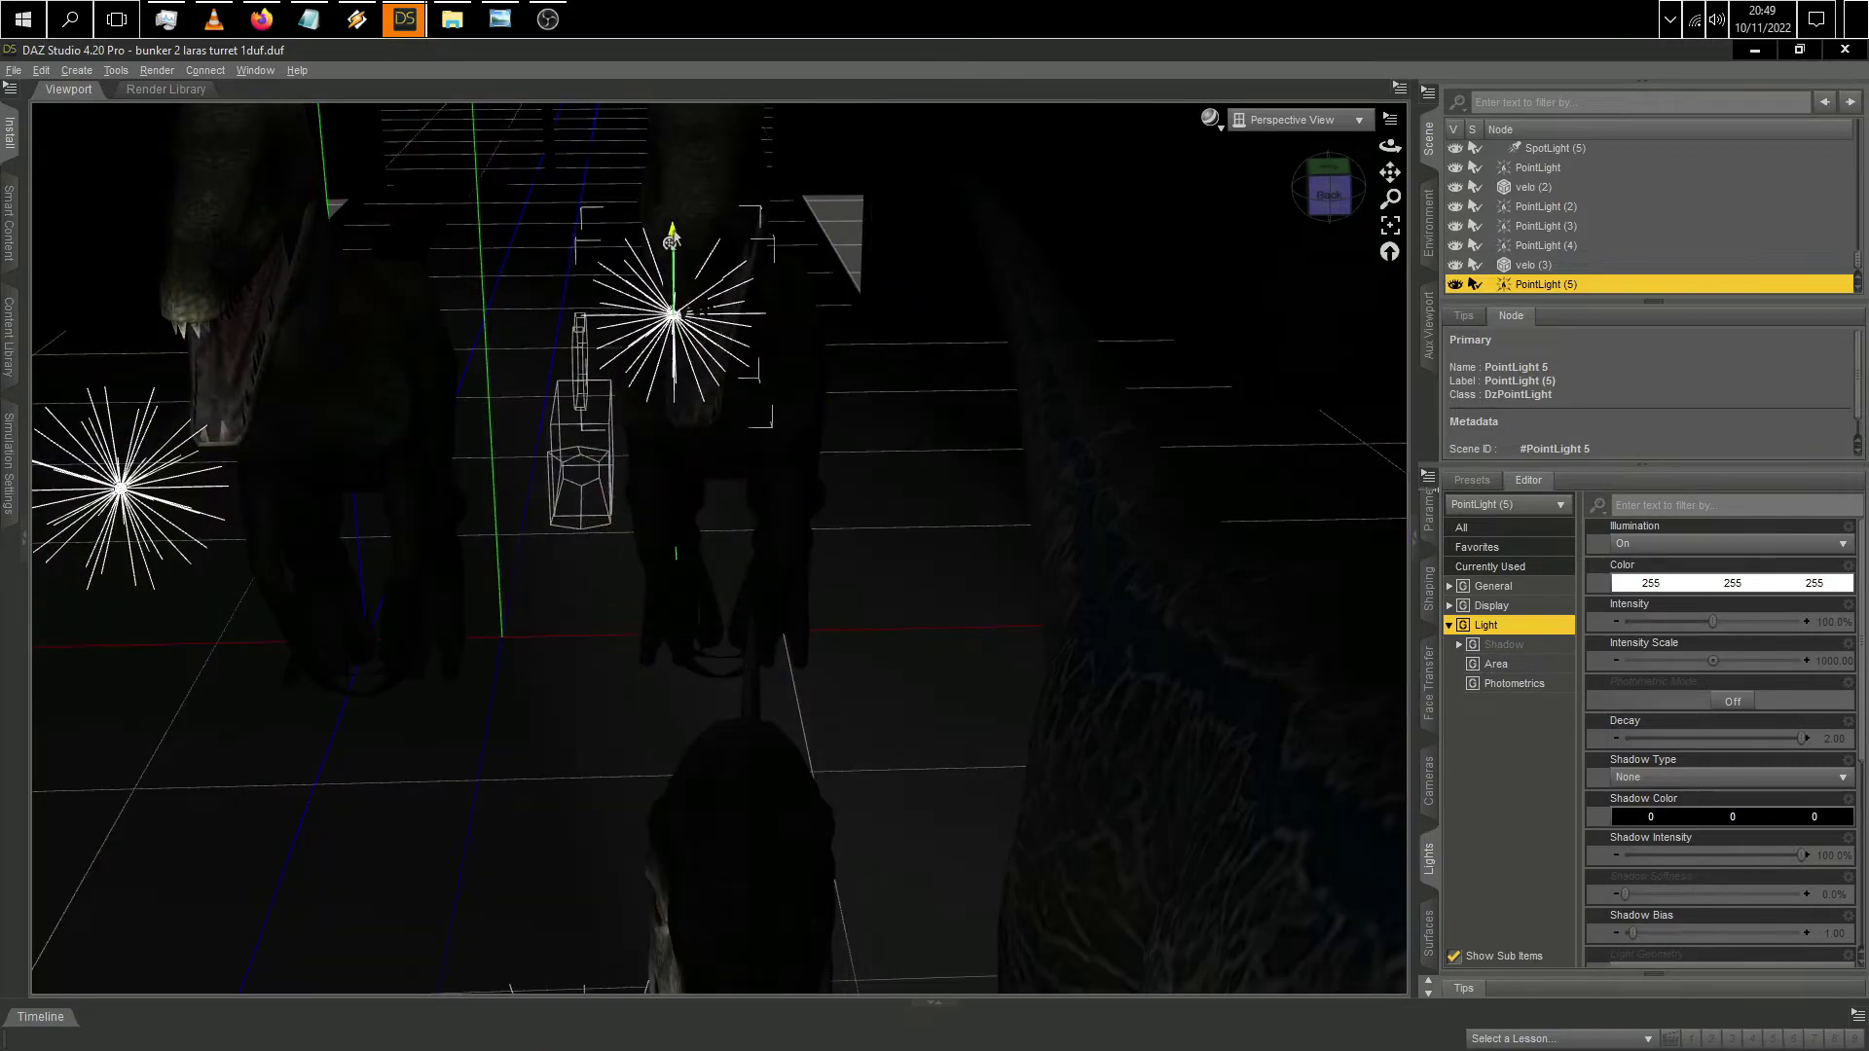
{"action": "left_click_drag", "start_coordinate": [1329, 190], "coordinate": [1055, 417]}
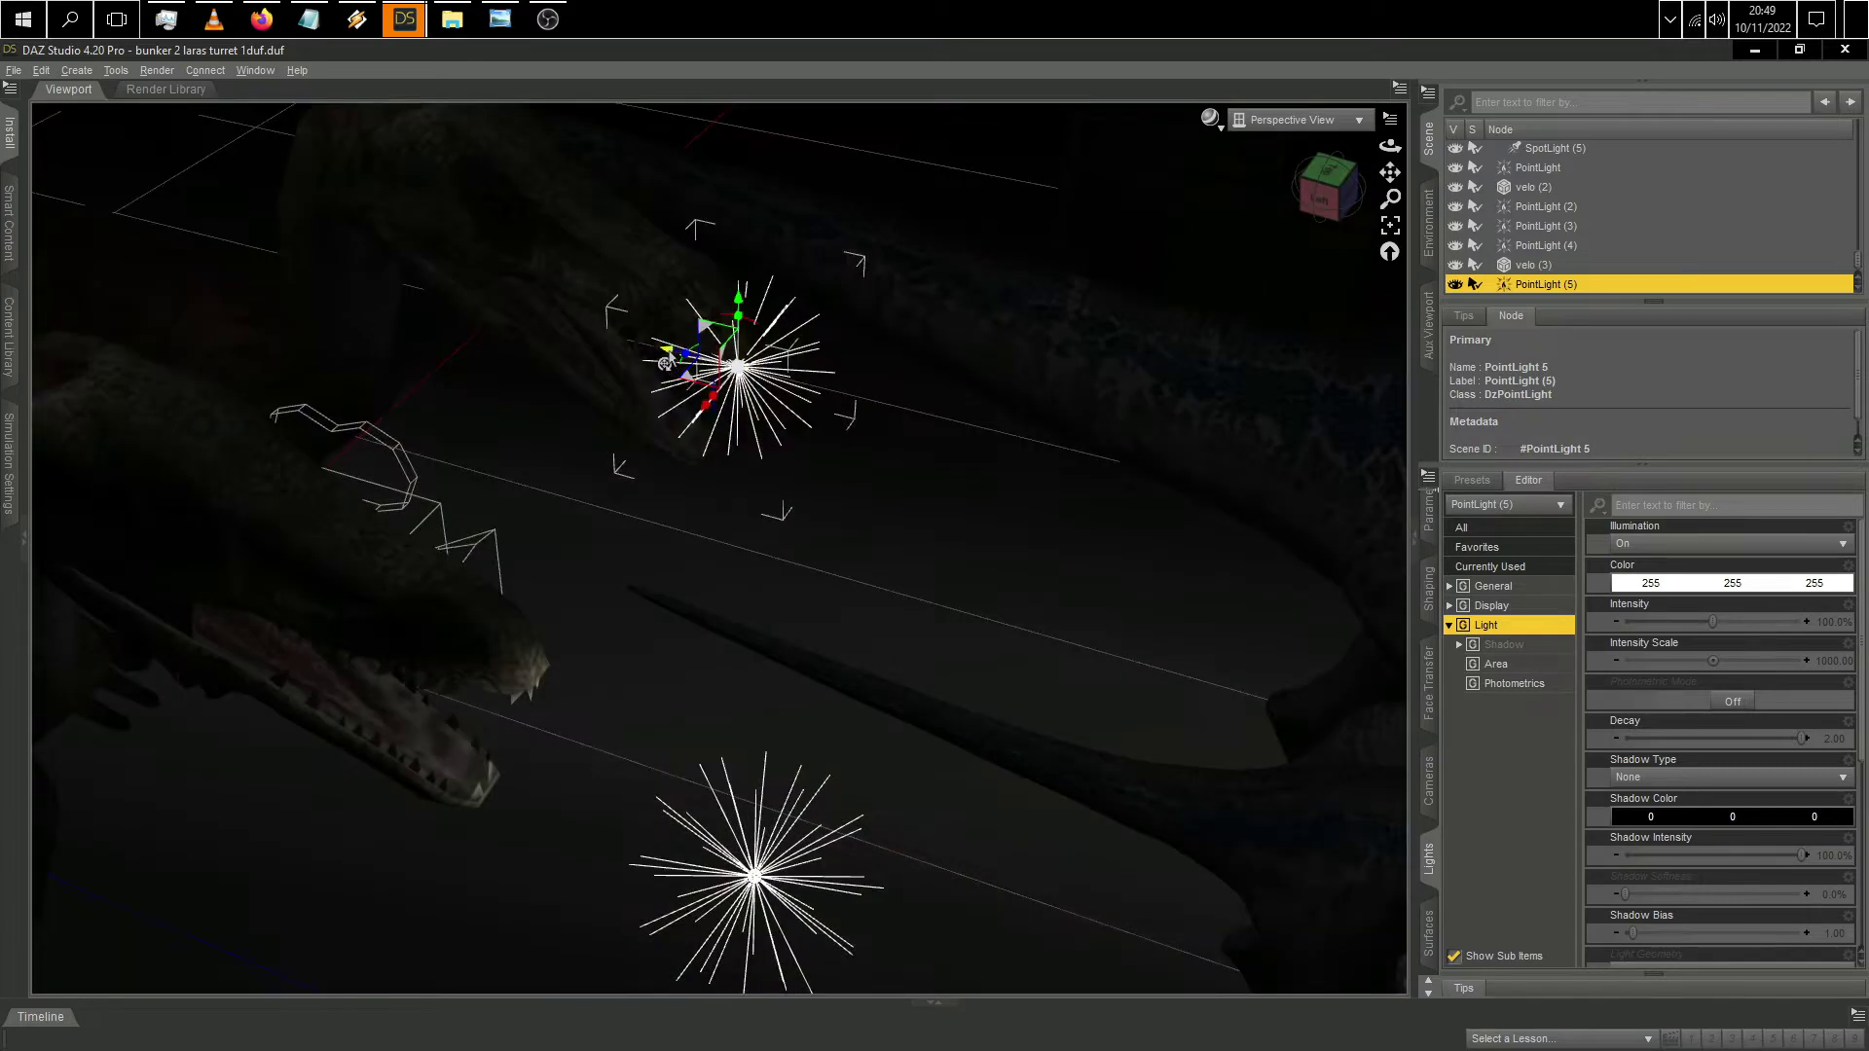
{"action": "left_click_drag", "start_coordinate": [666, 362], "coordinate": [973, 356]}
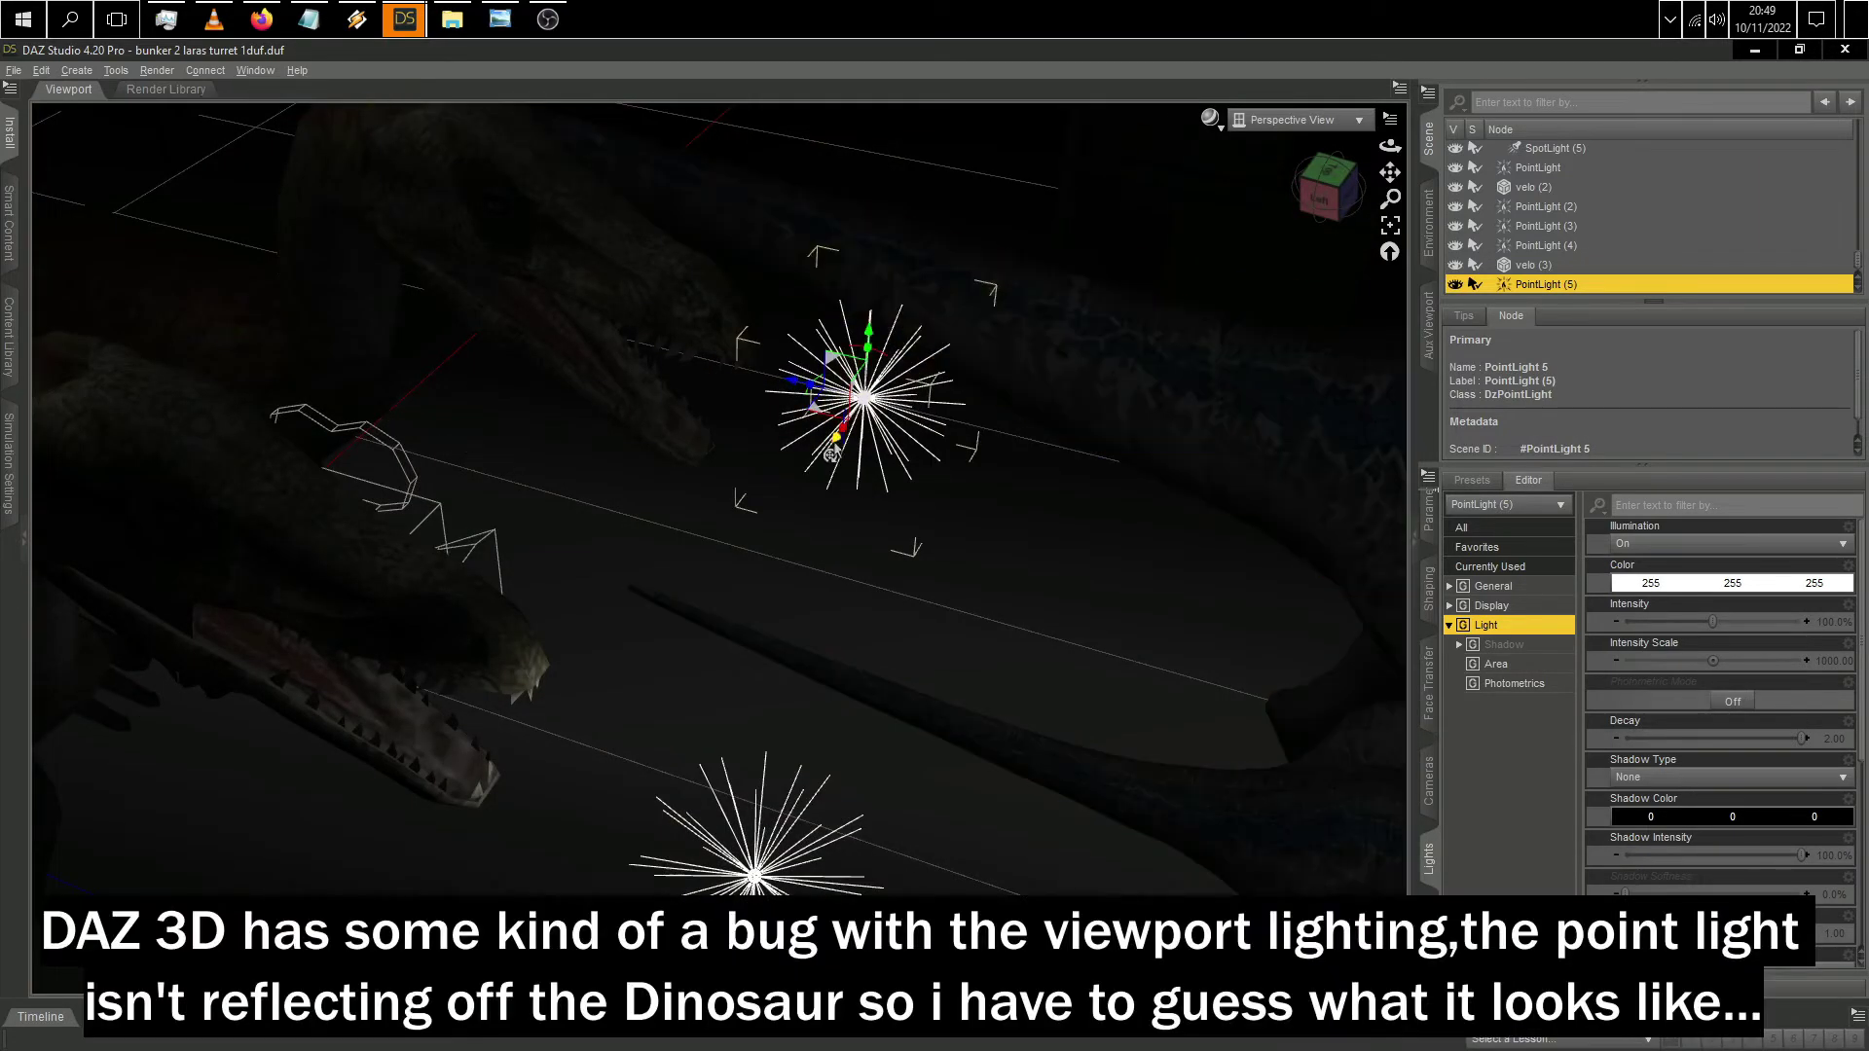
{"action": "left_click_drag", "start_coordinate": [830, 459], "coordinate": [798, 505]}
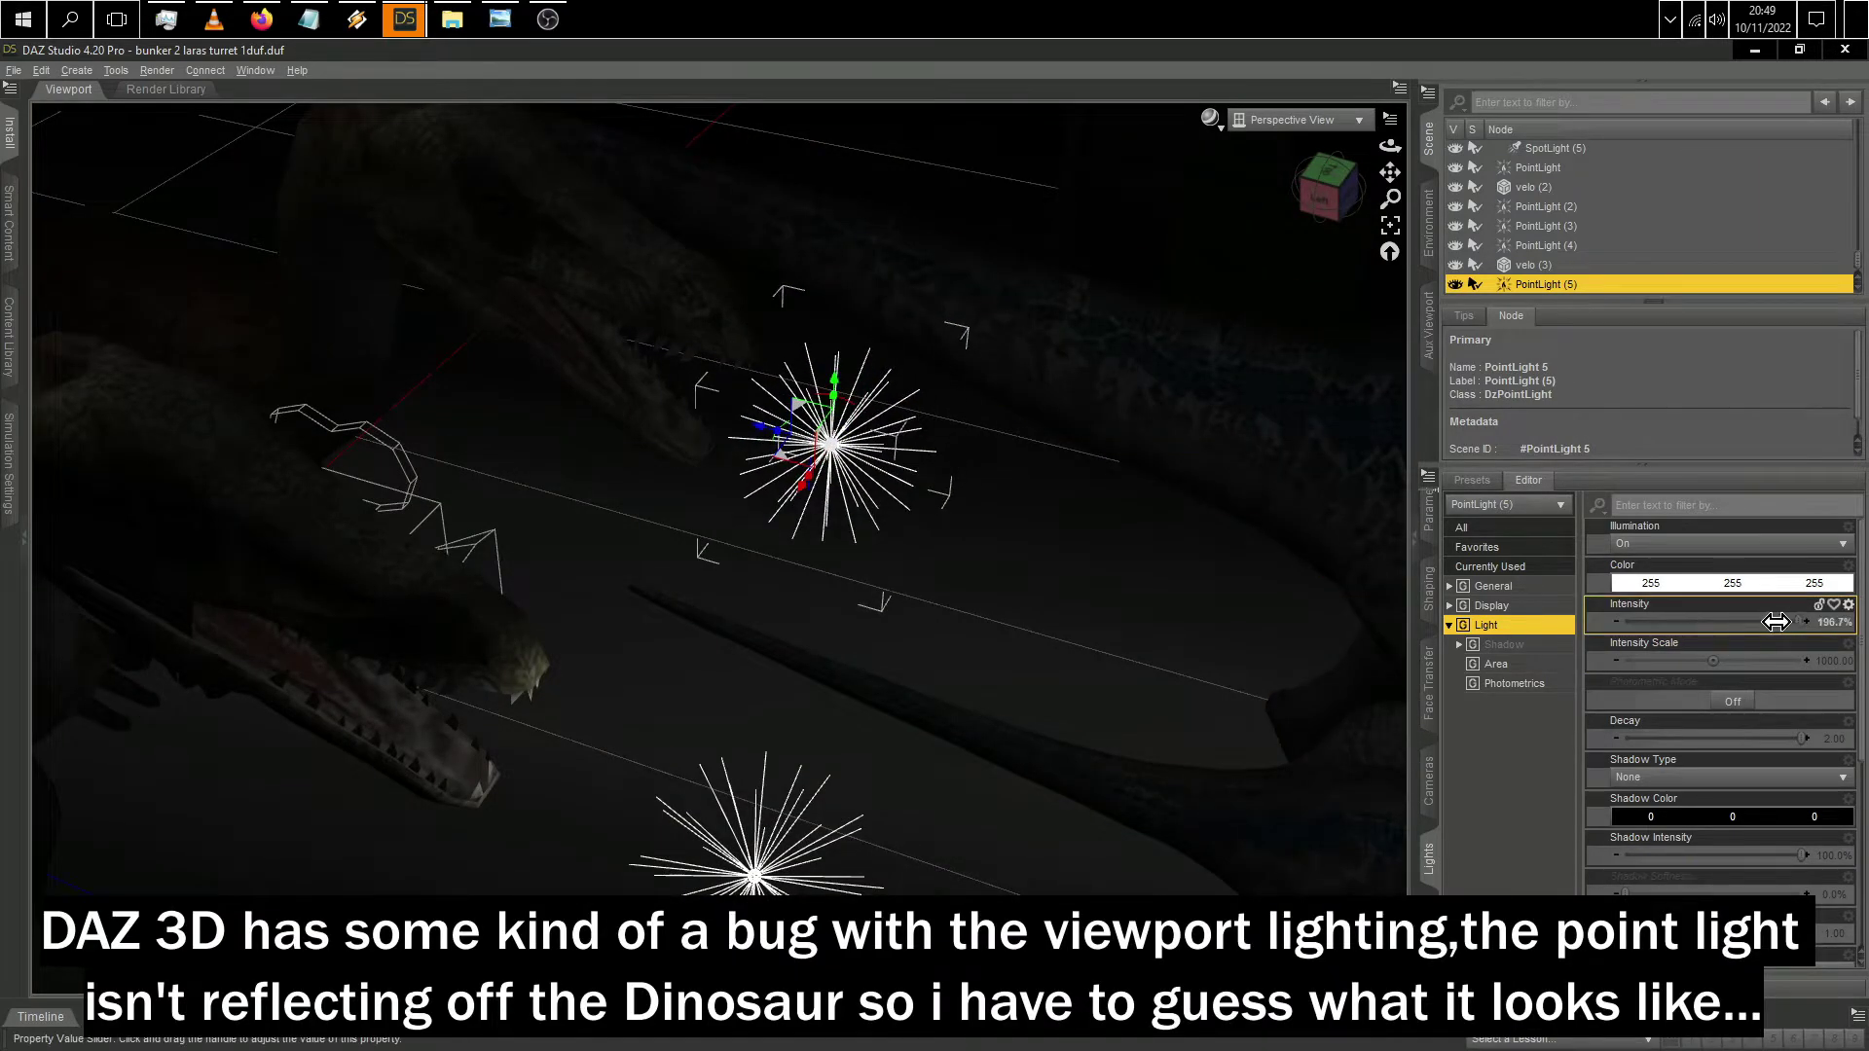
{"action": "left_click_drag", "start_coordinate": [1776, 621], "coordinate": [1758, 621]}
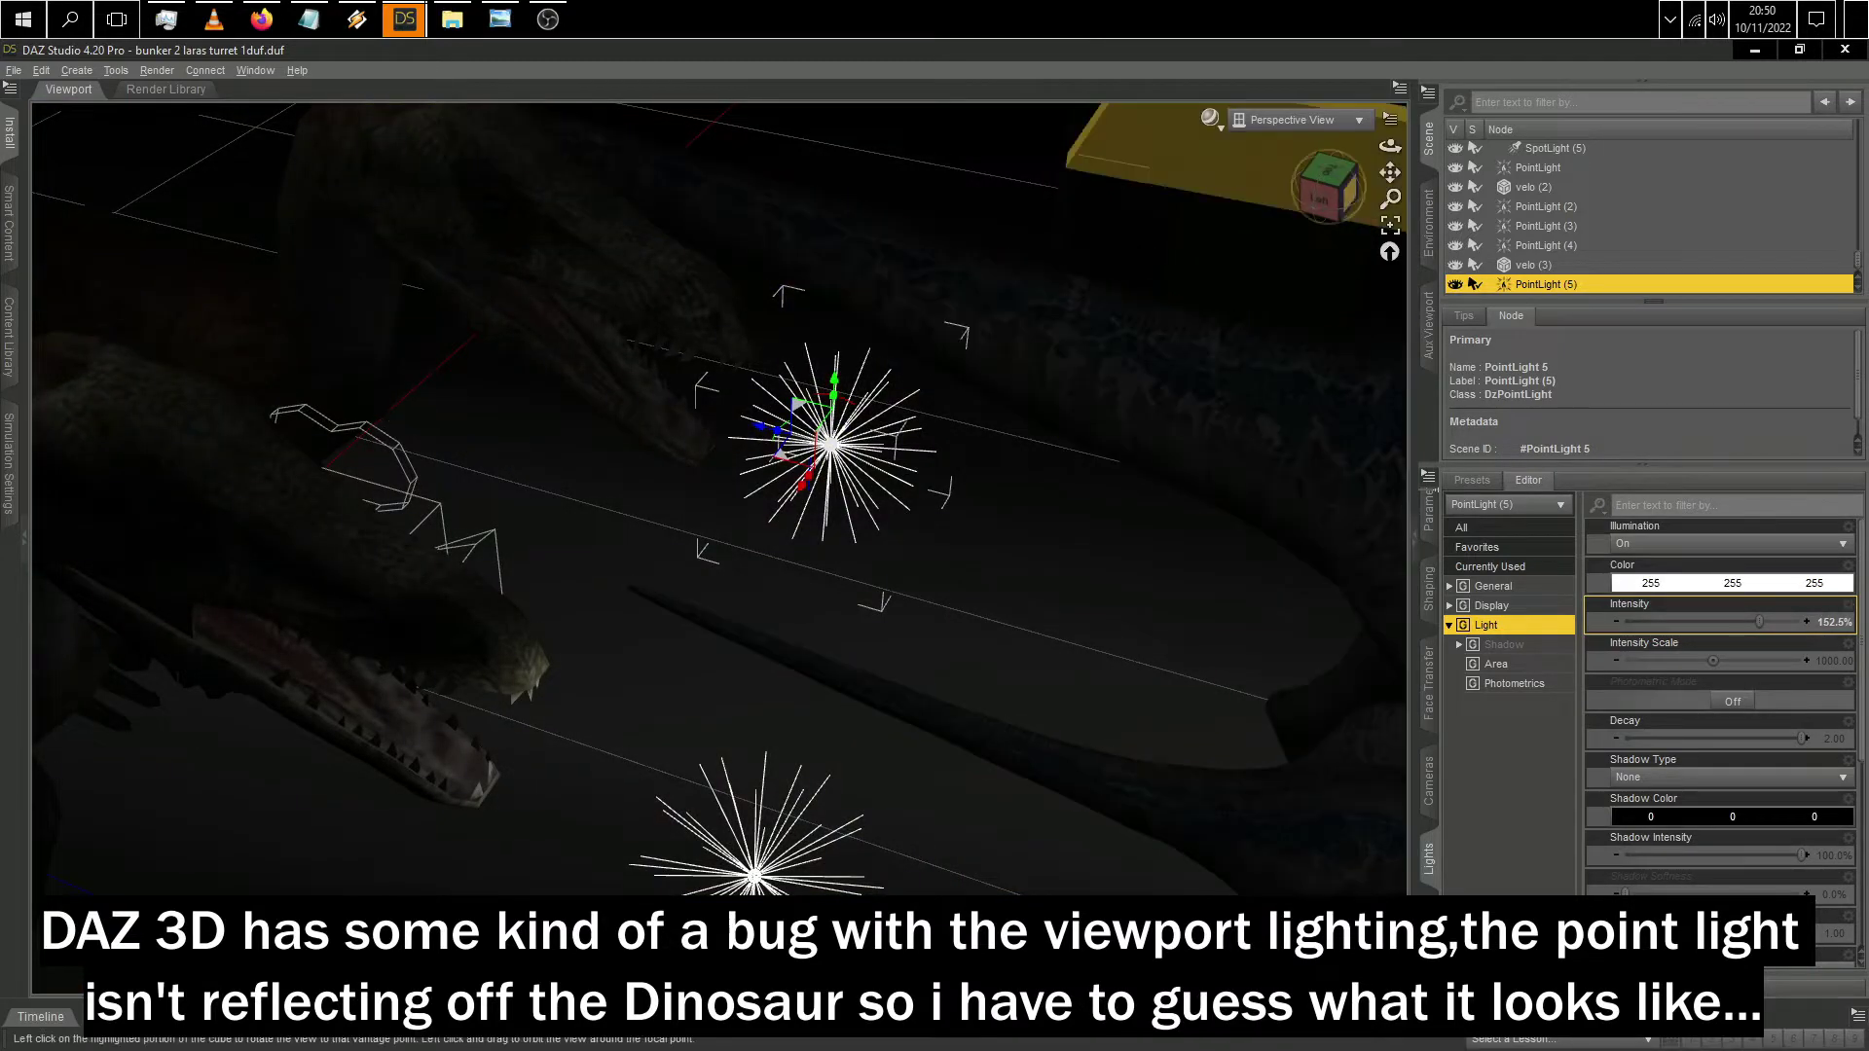
Step: Check the placement of PointLight (5) in front of the duplicated raptor's jaws from another angle
{"action": "left_click_drag", "start_coordinate": [1329, 185], "coordinate": [1245, 212]}
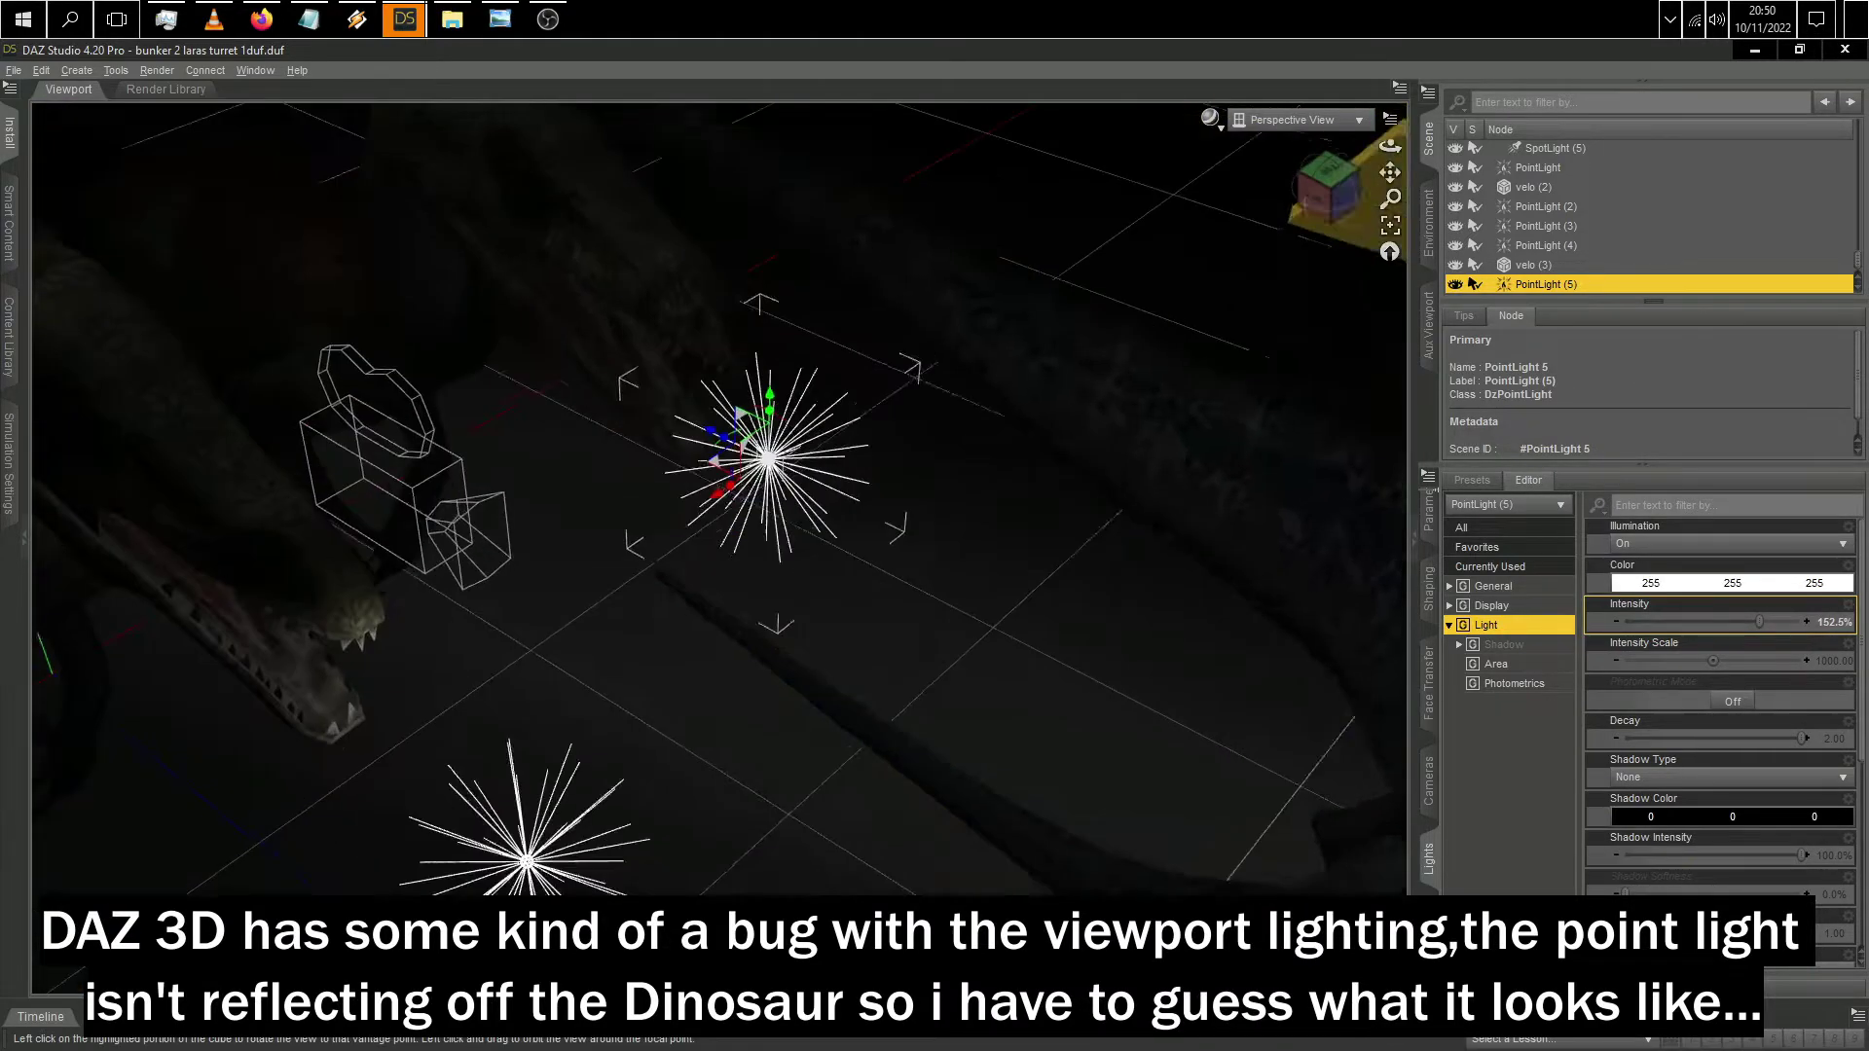
{"action": "left_click", "coordinate": [584, 248]}
{"action": "left_click", "coordinate": [671, 431]}
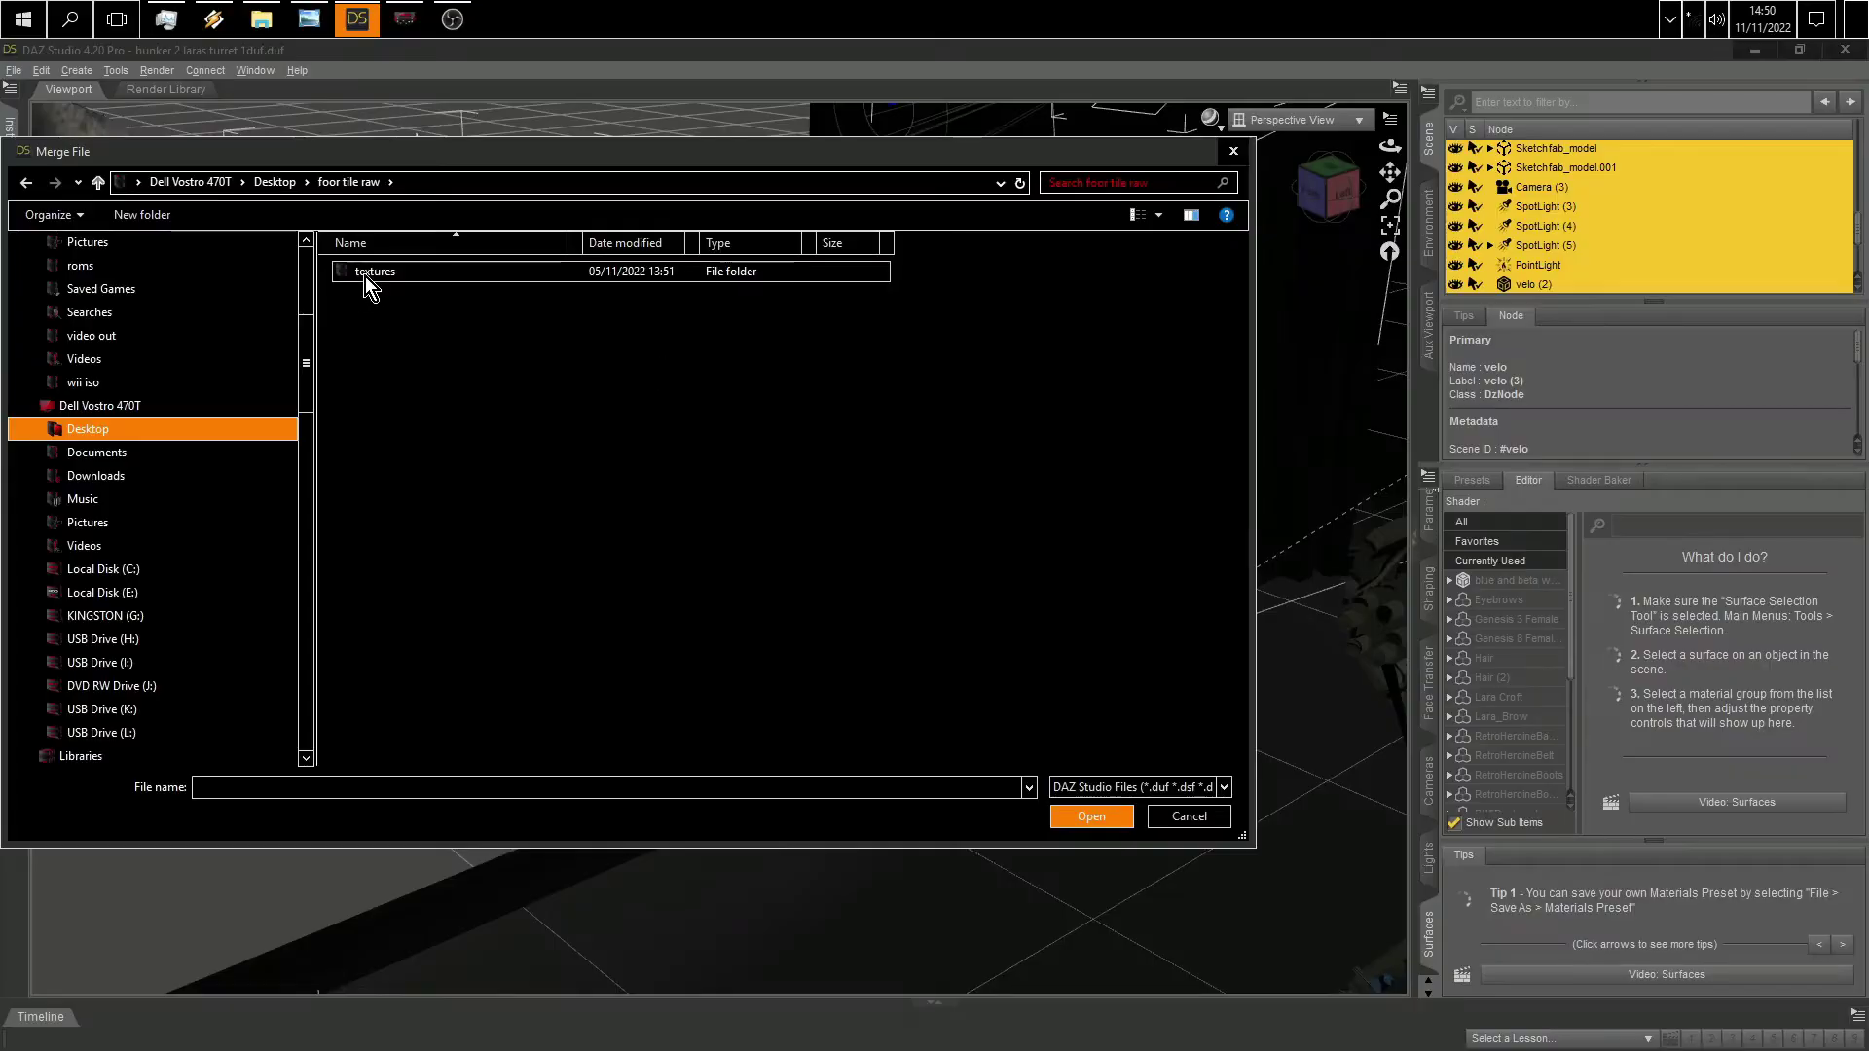
{"action": "double_click", "coordinate": [365, 277]}
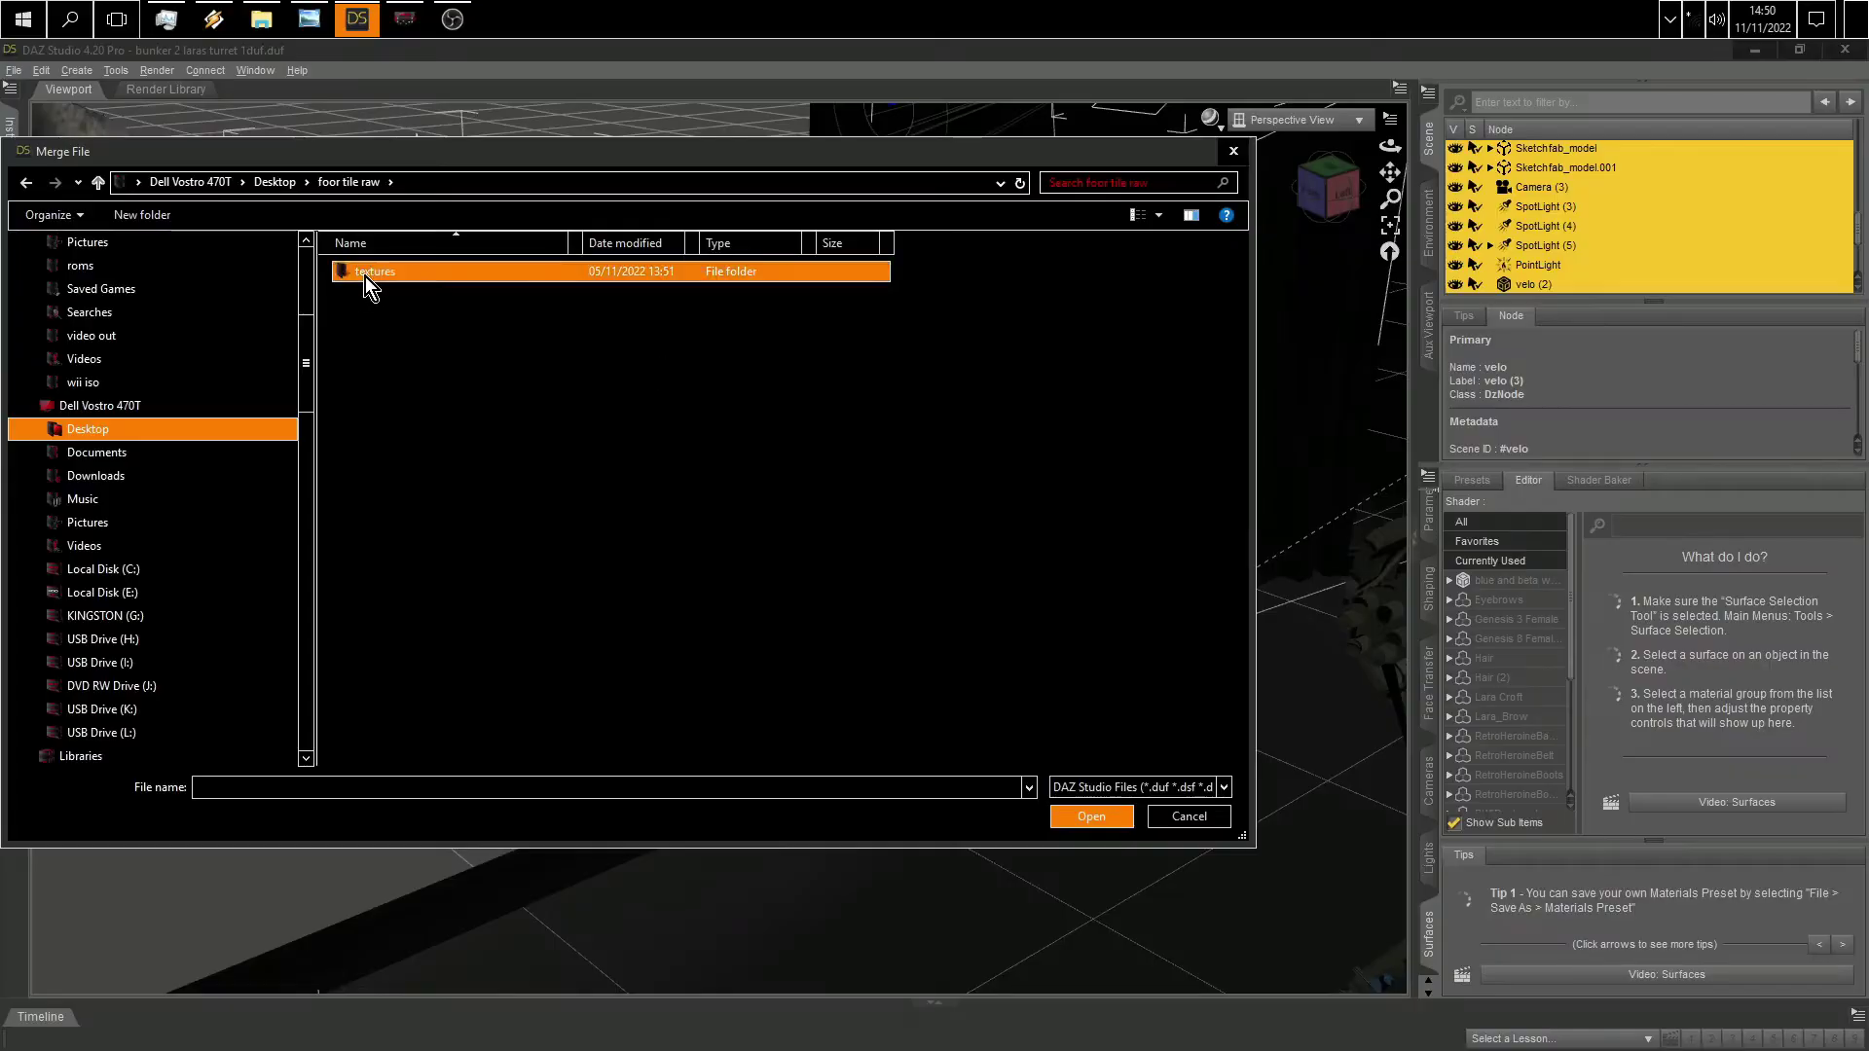
{"action": "key", "text": "BackSpace"}
{"action": "left_click", "coordinate": [1188, 815]}
Step: Import the FBX file plane.fbx from the "foor tile raw" folder on the Desktop into the scene
{"action": "left_click", "coordinate": [13, 70]}
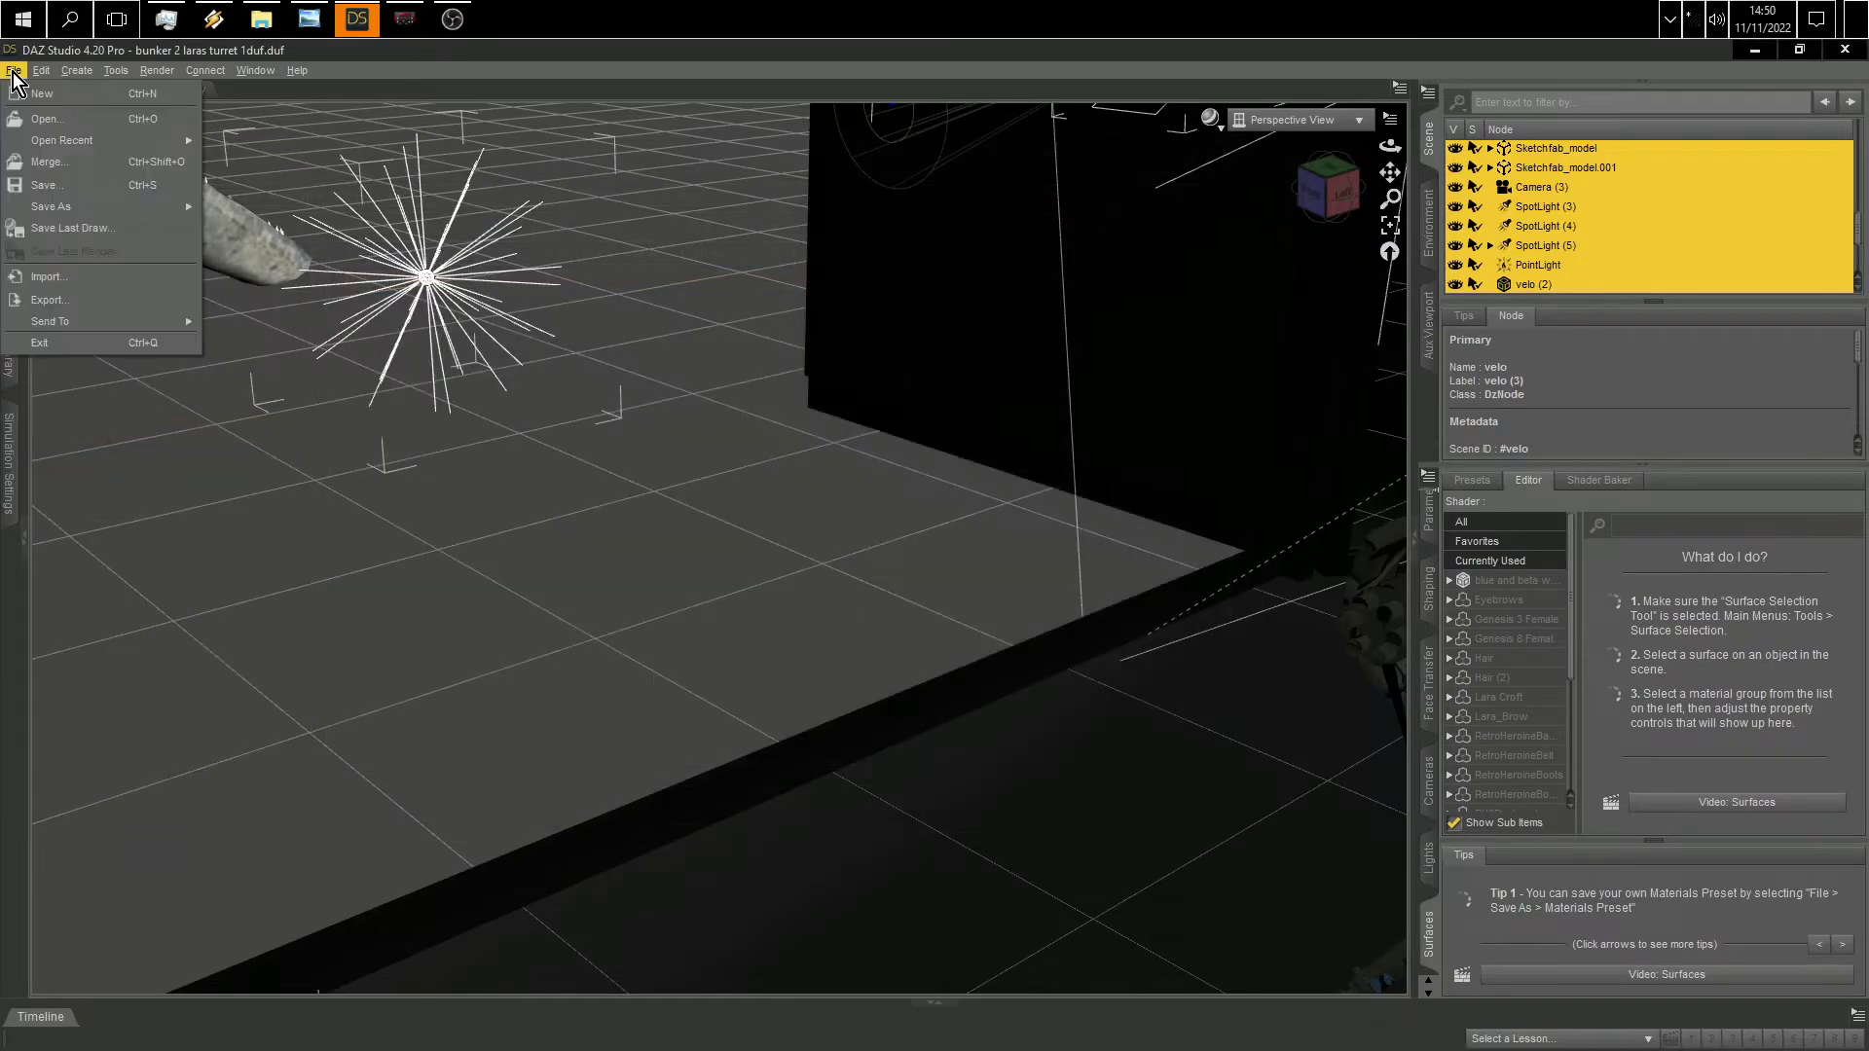
{"action": "left_click", "coordinate": [79, 288]}
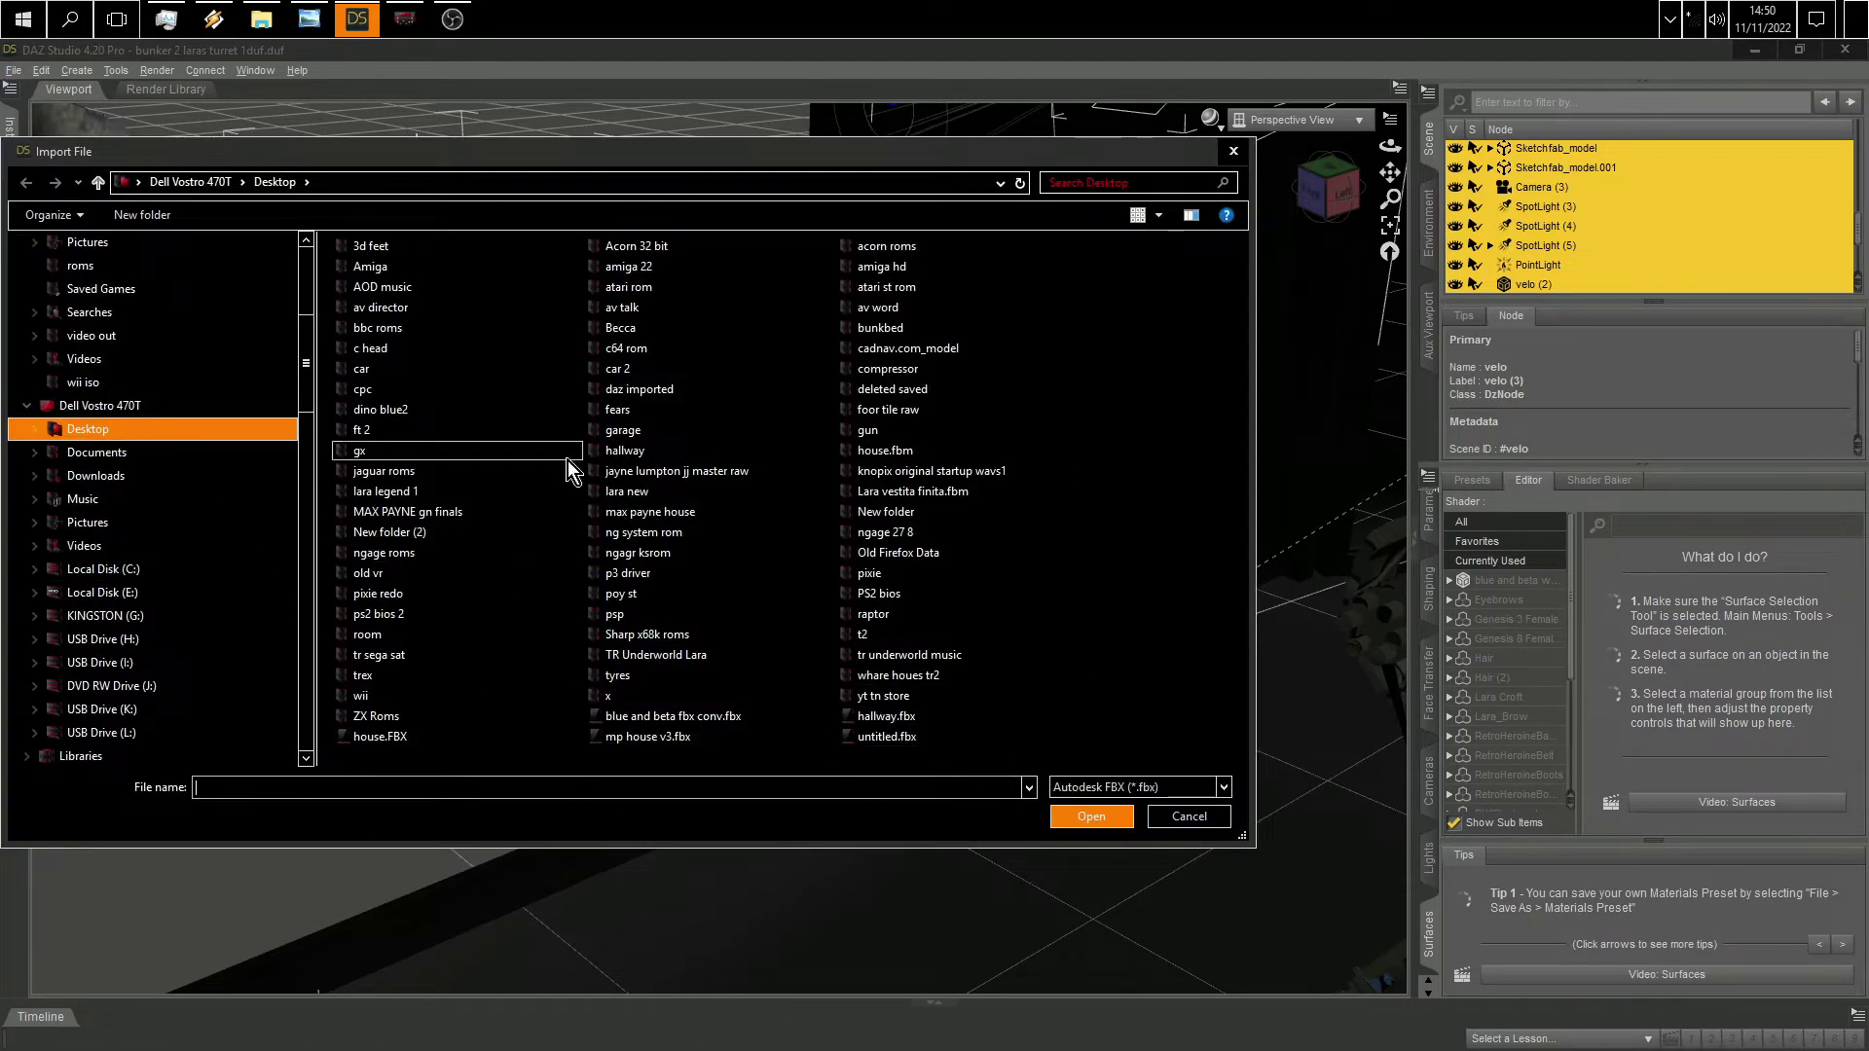
{"action": "double_click", "coordinate": [890, 418]}
{"action": "left_click", "coordinate": [391, 294]}
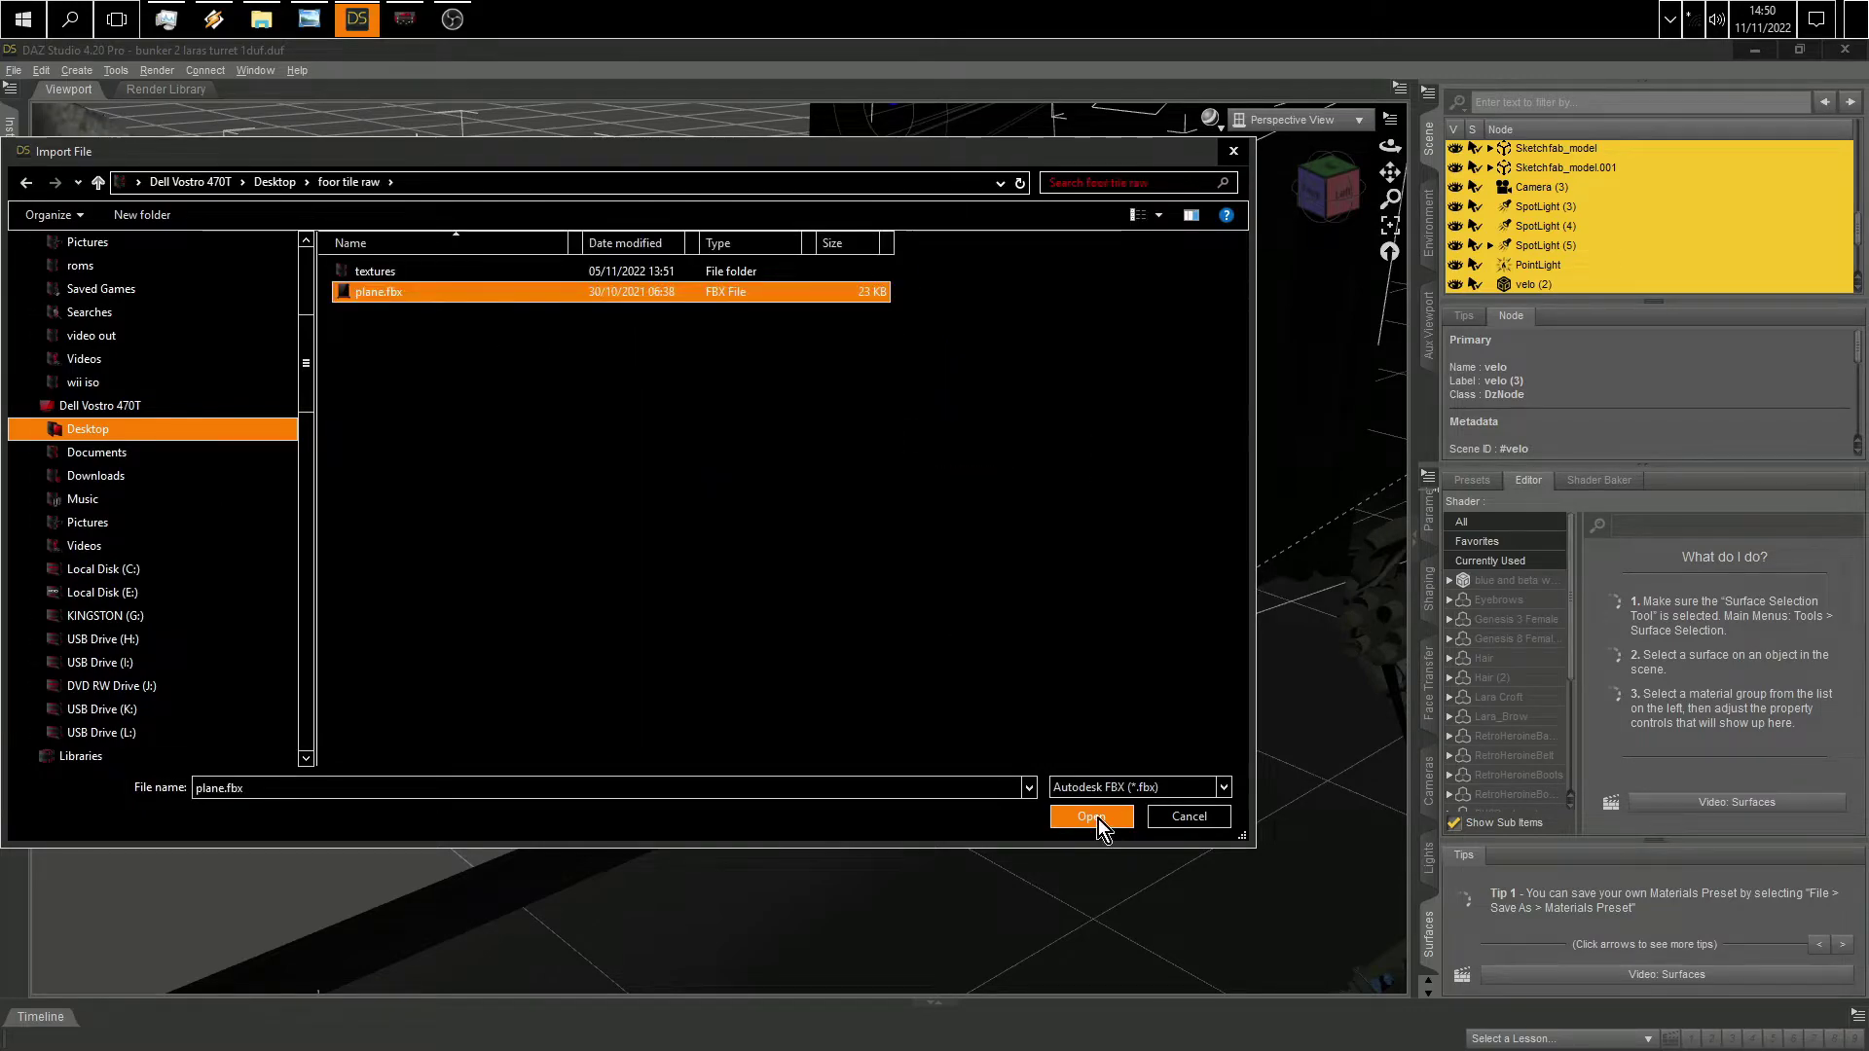
{"action": "left_click", "coordinate": [1091, 815]}
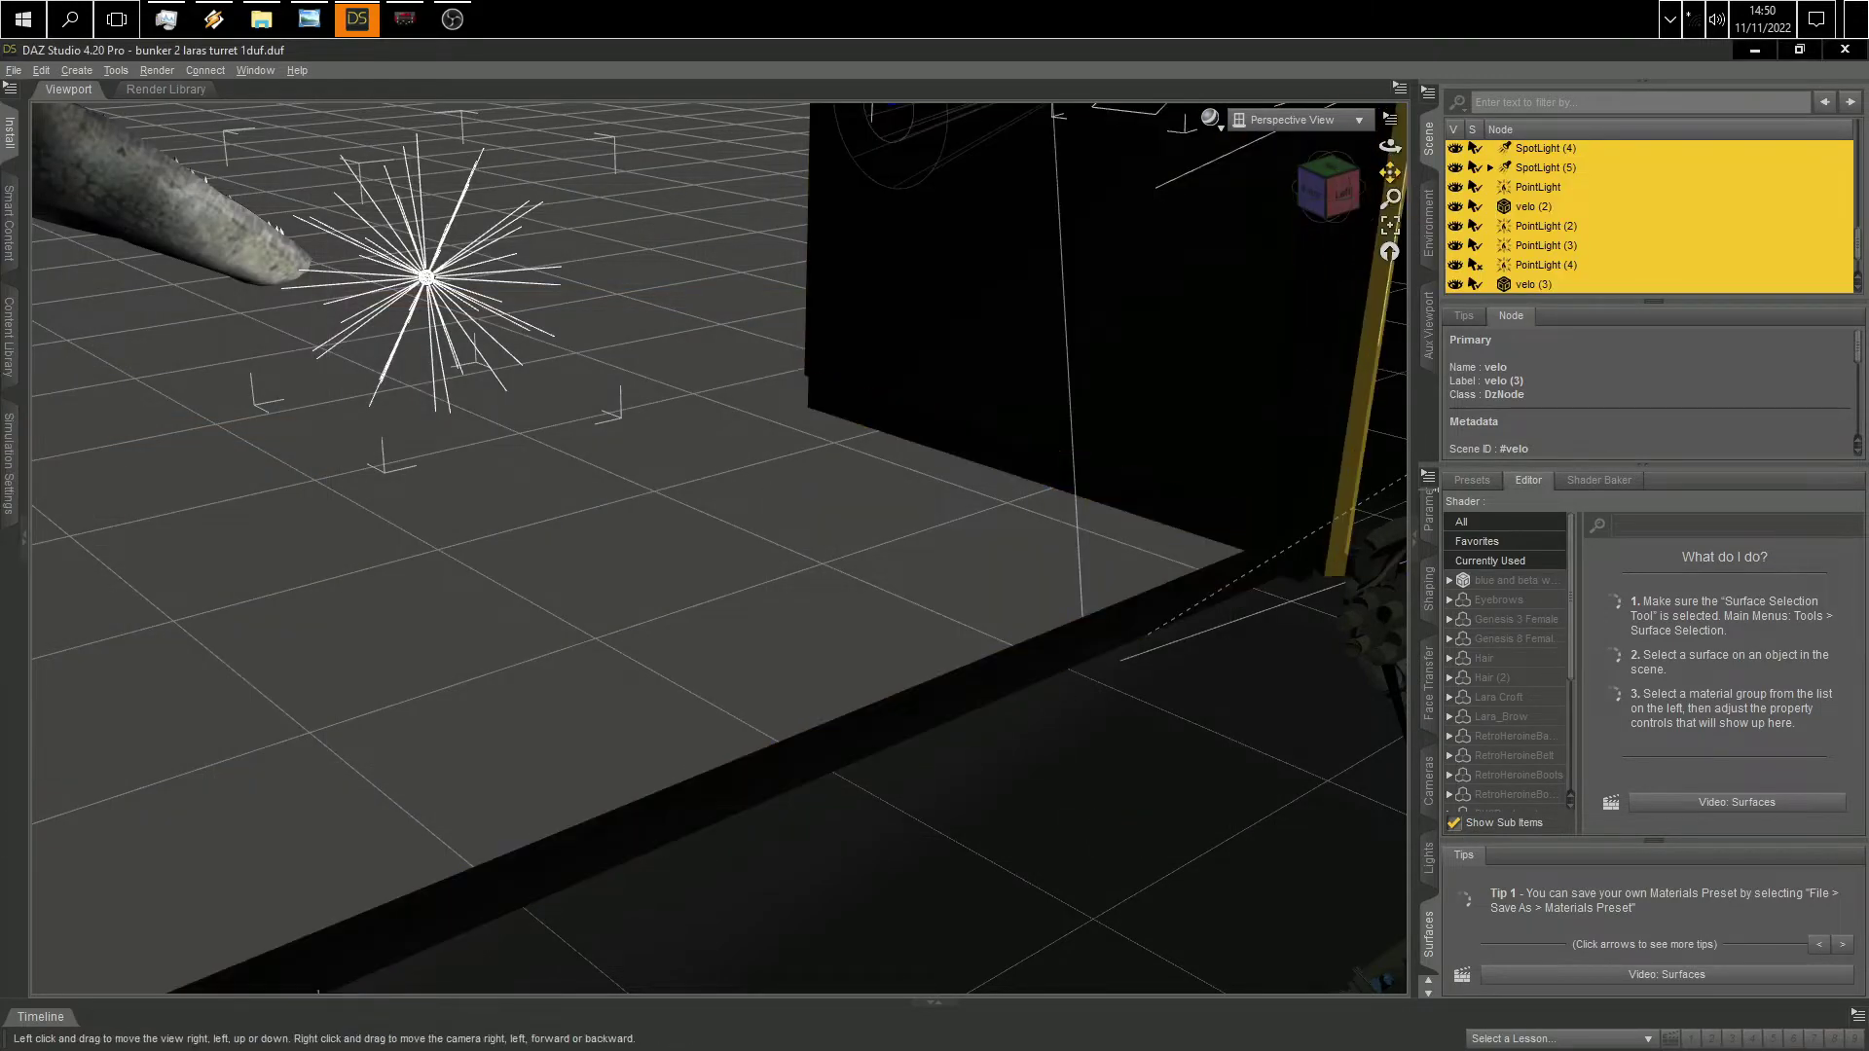
{"action": "left_click", "coordinate": [1328, 187]}
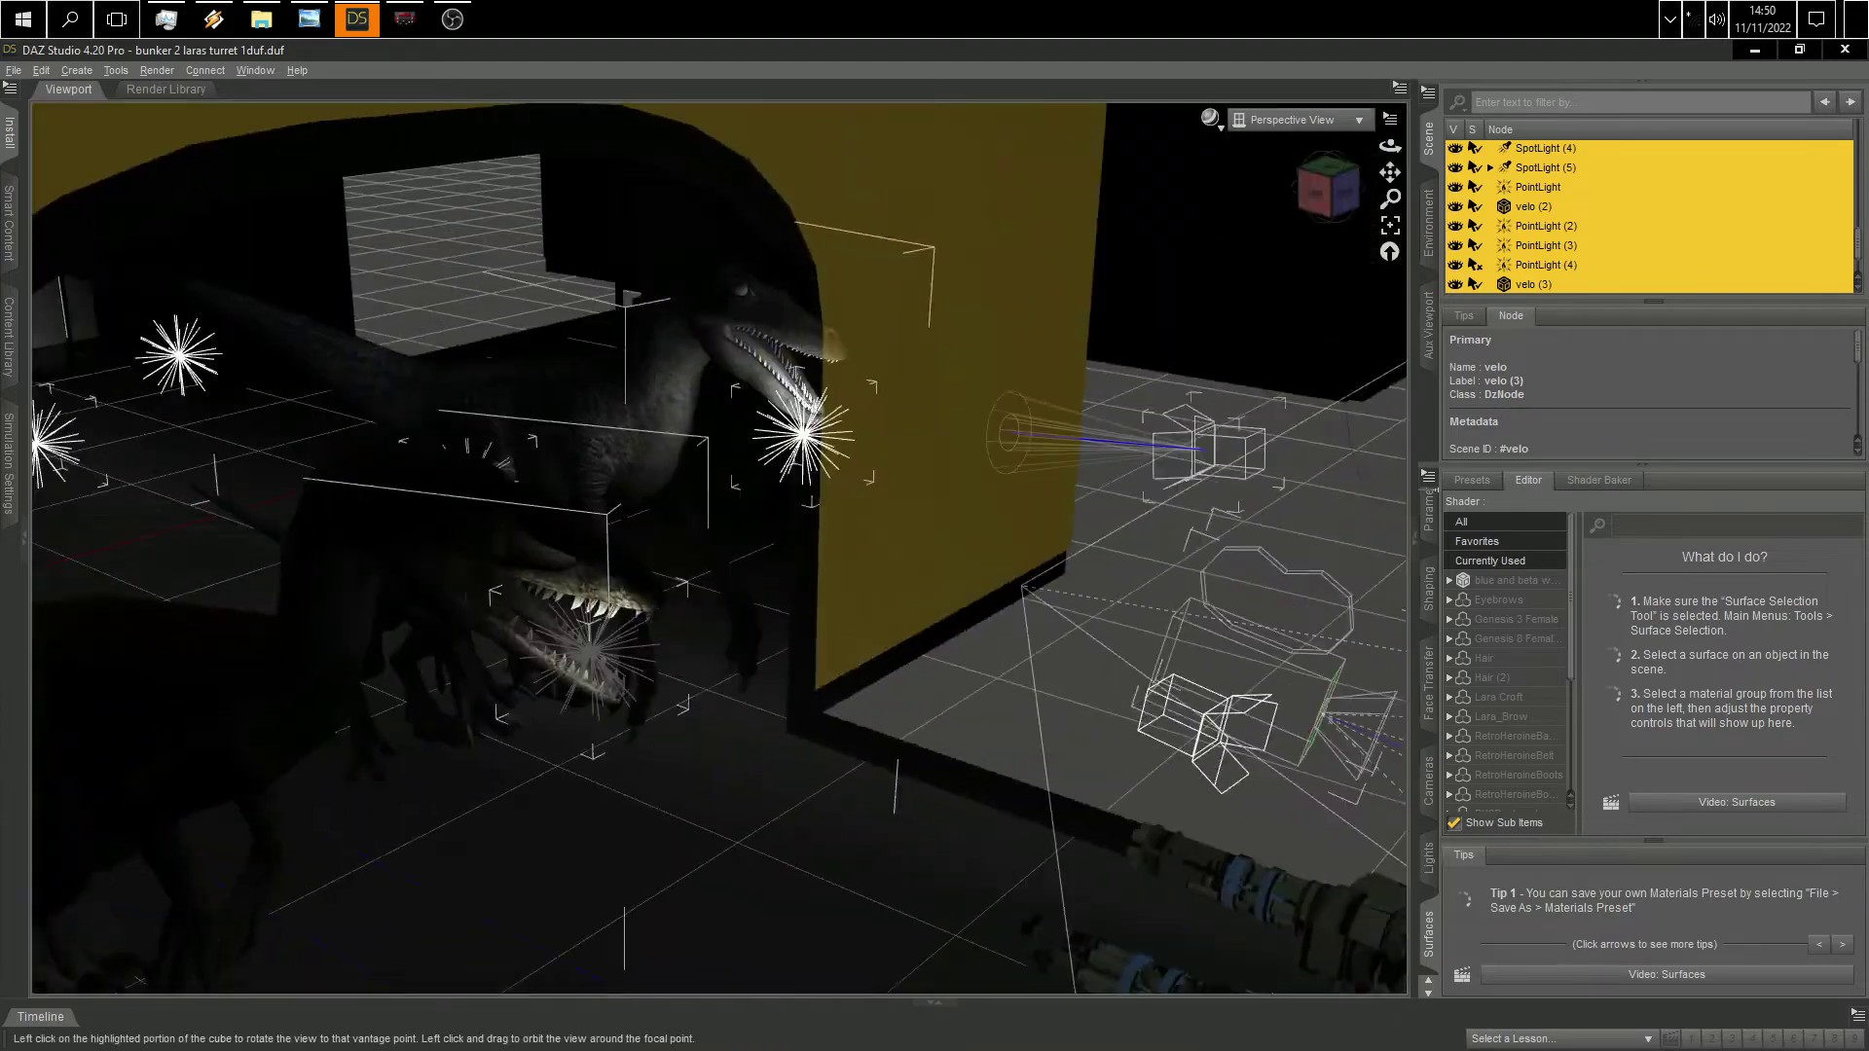
{"action": "left_click_drag", "start_coordinate": [1328, 187], "coordinate": [1236, 203]}
{"action": "left_click", "coordinate": [116, 70]}
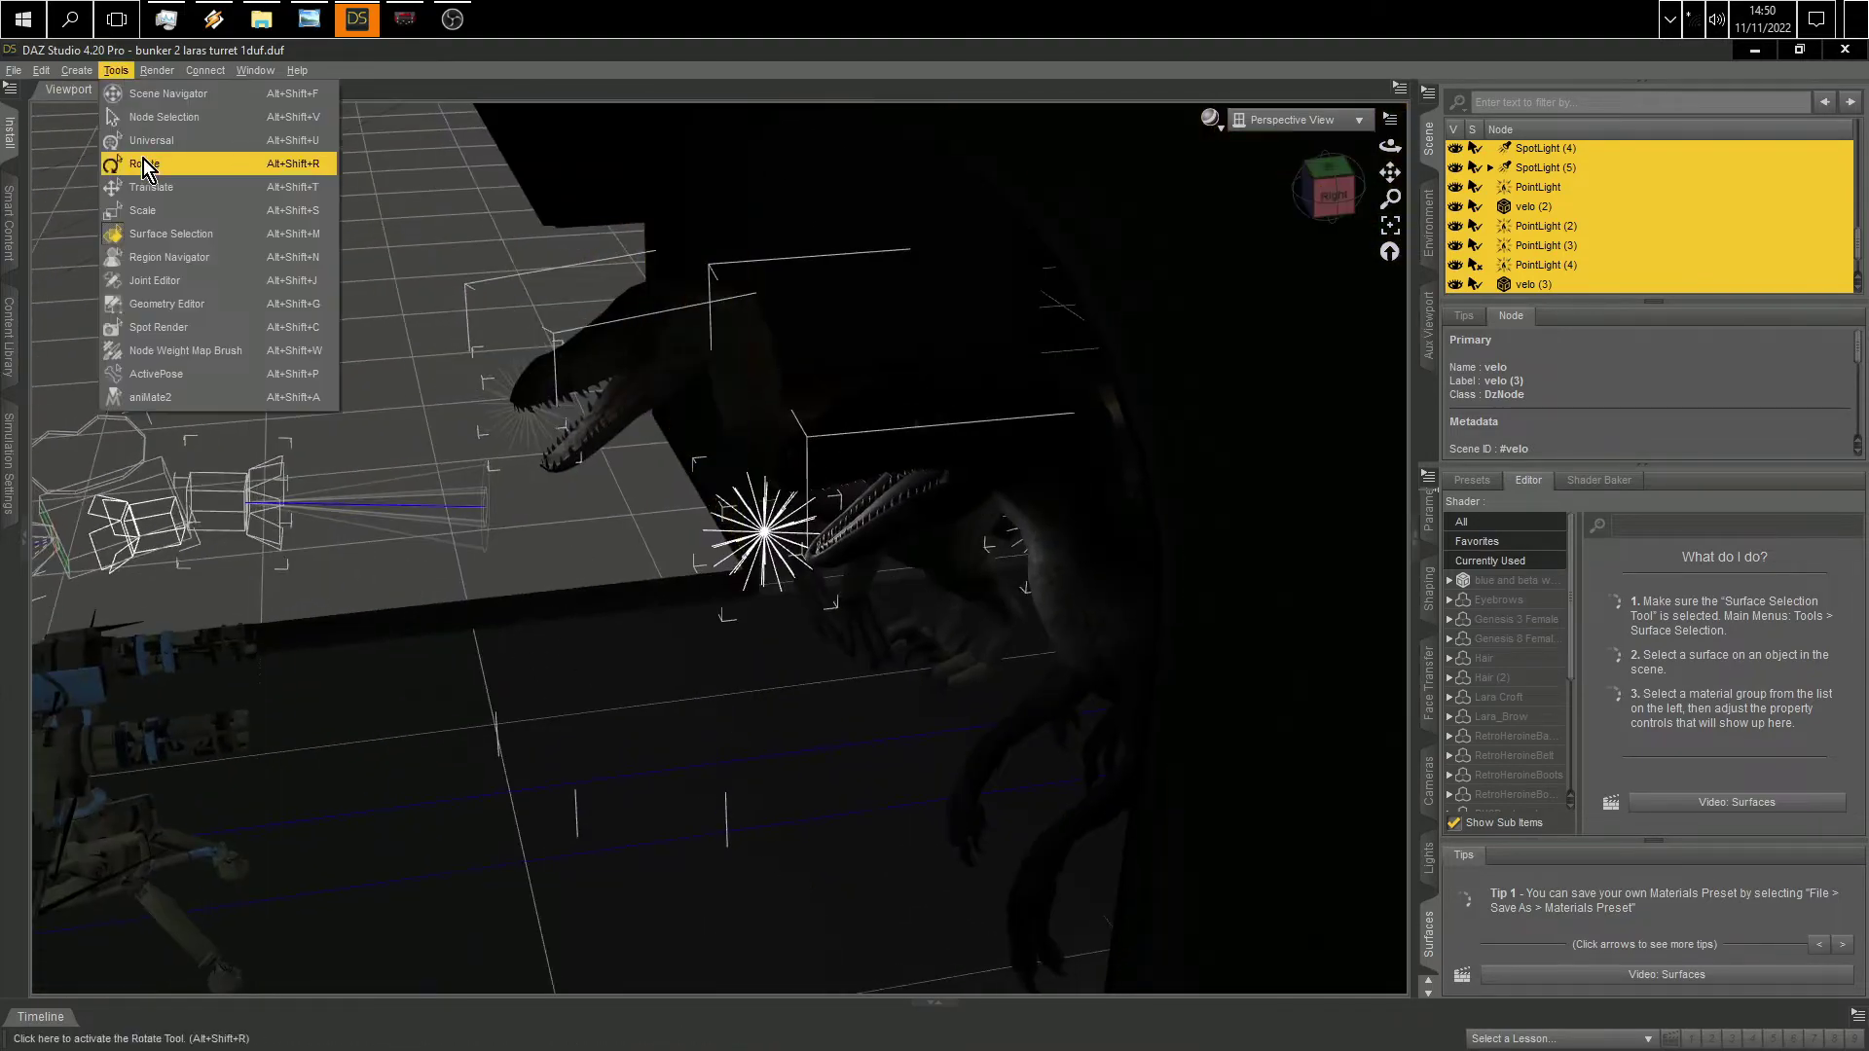
{"action": "left_click", "coordinate": [144, 166]}
{"action": "left_click_drag", "start_coordinate": [959, 623], "coordinate": [1299, 595]}
{"action": "left_click", "coordinate": [41, 70]}
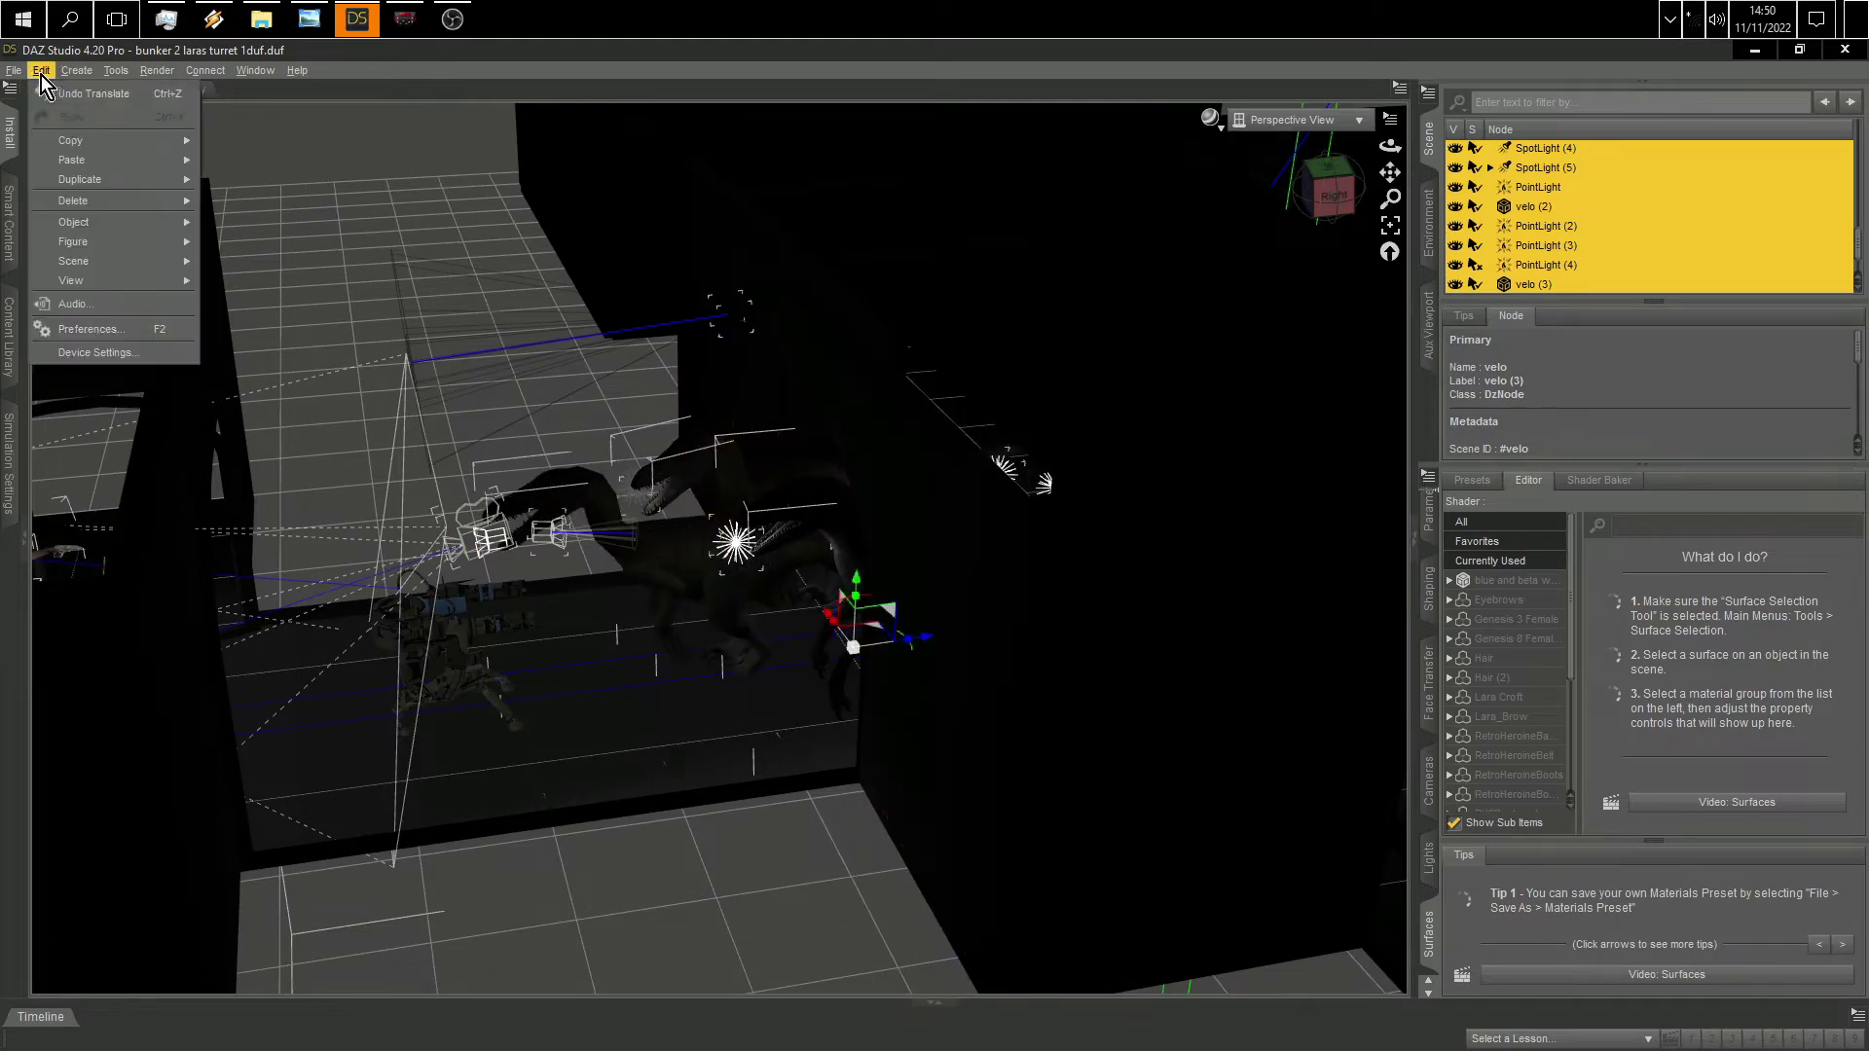
{"action": "left_click", "coordinate": [78, 93]}
Step: Clear the selection of the scene nodes and select only the imported Plane
{"action": "left_click_drag", "start_coordinate": [1333, 194], "coordinate": [1272, 304]}
{"action": "left_click", "coordinate": [676, 850]}
{"action": "left_click", "coordinate": [13, 70]}
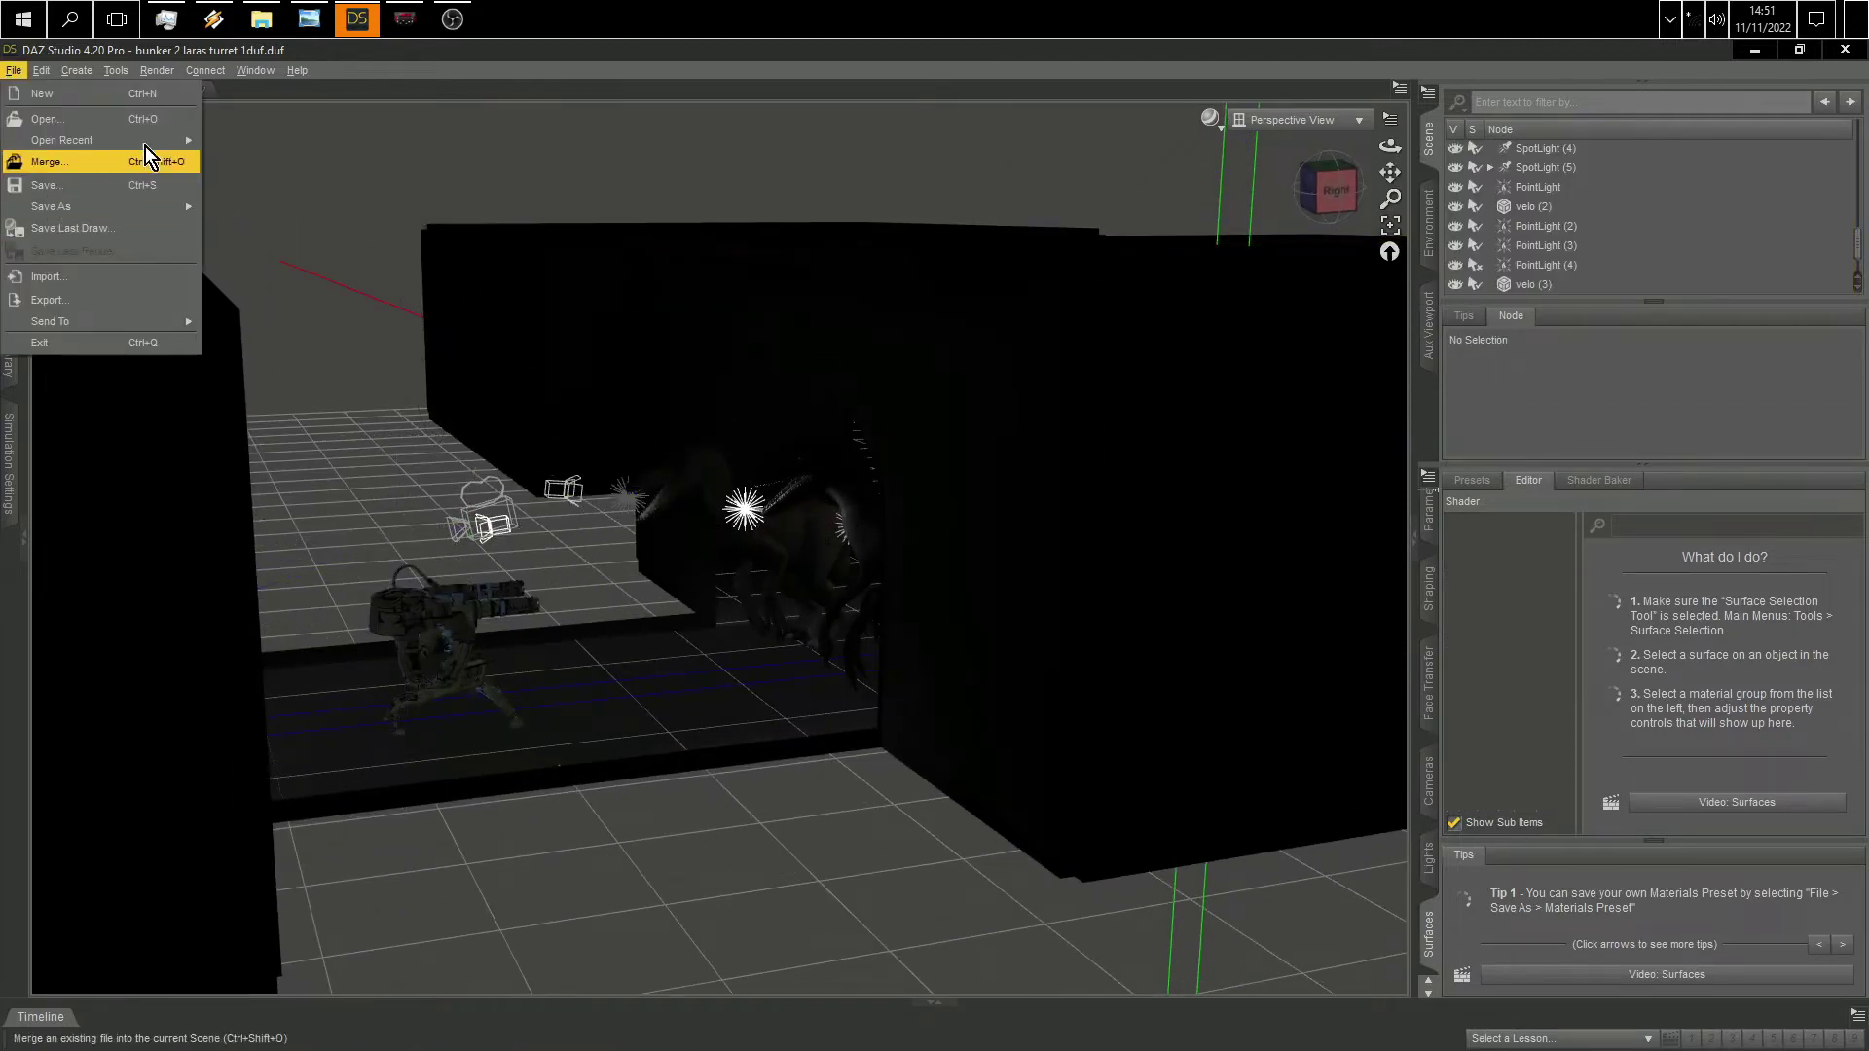
{"action": "left_click", "coordinate": [1859, 254]}
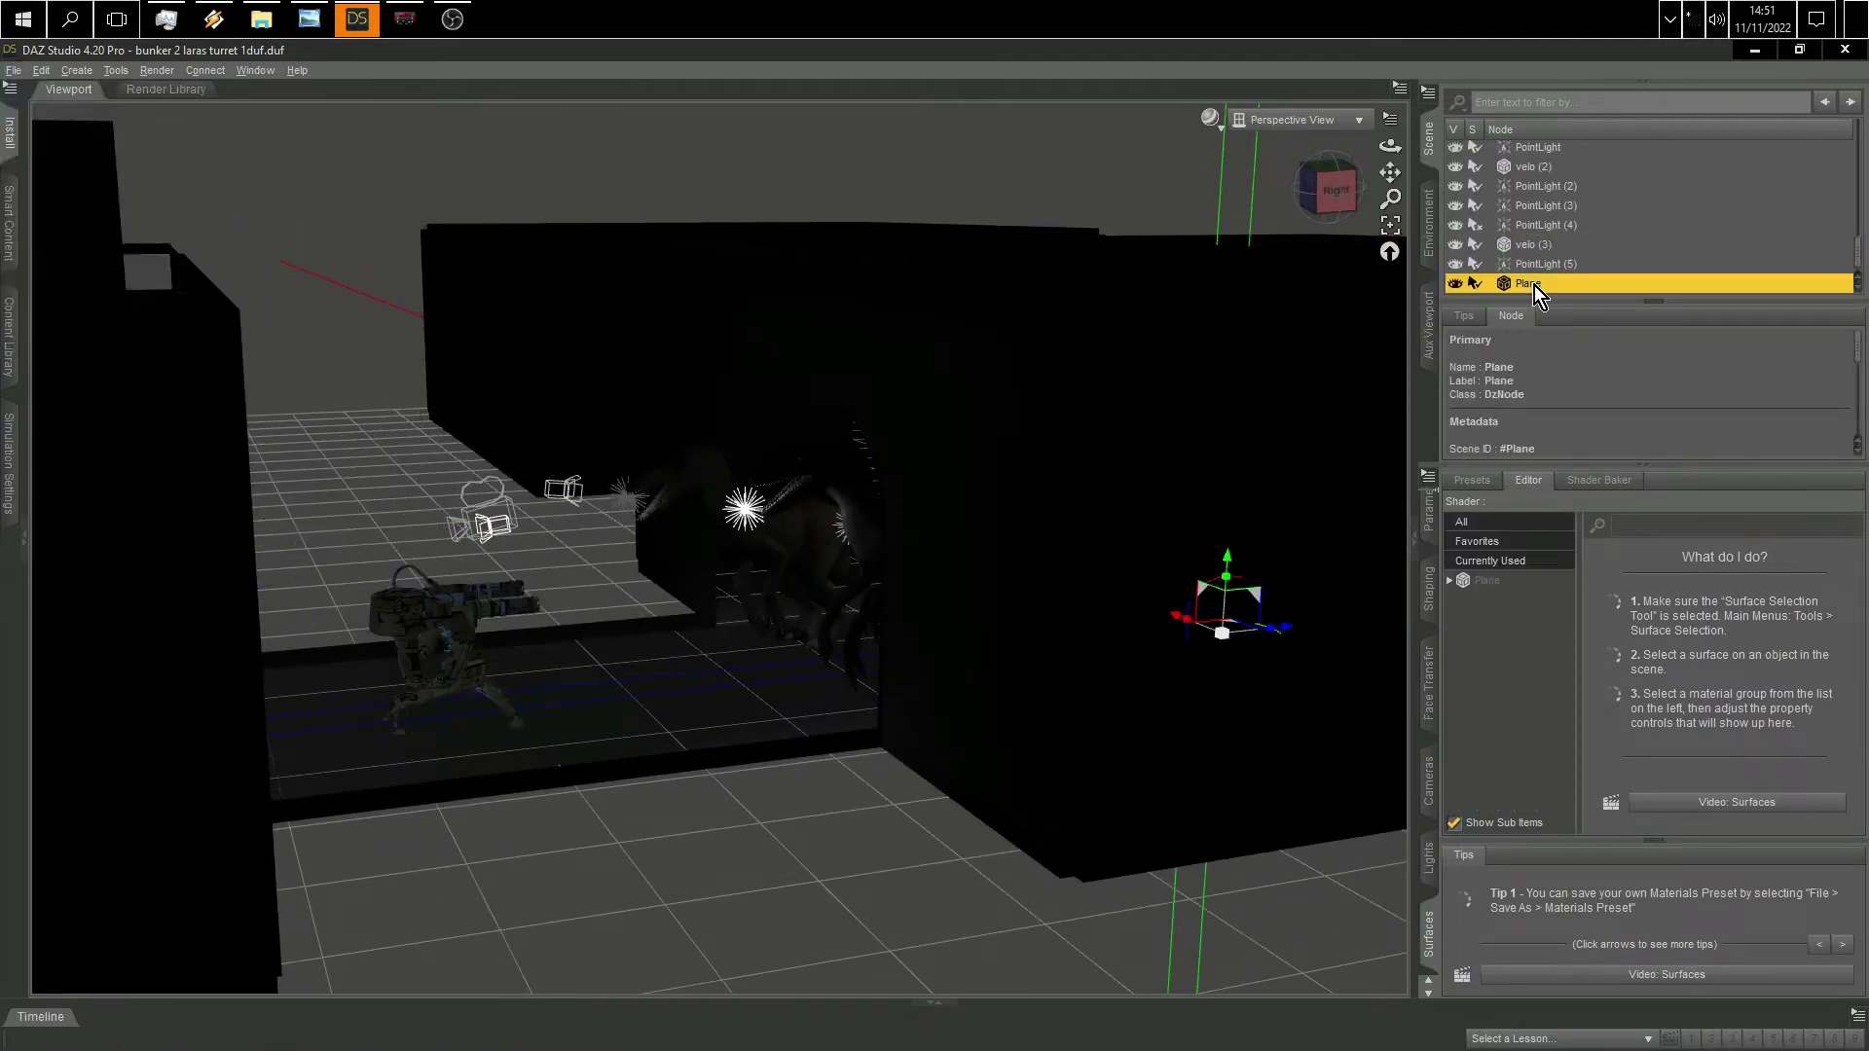
Step: Move the floor tile plane sideways and along the bunker to cover the missing floor on one side of the turret
{"action": "left_click", "coordinate": [1343, 203]}
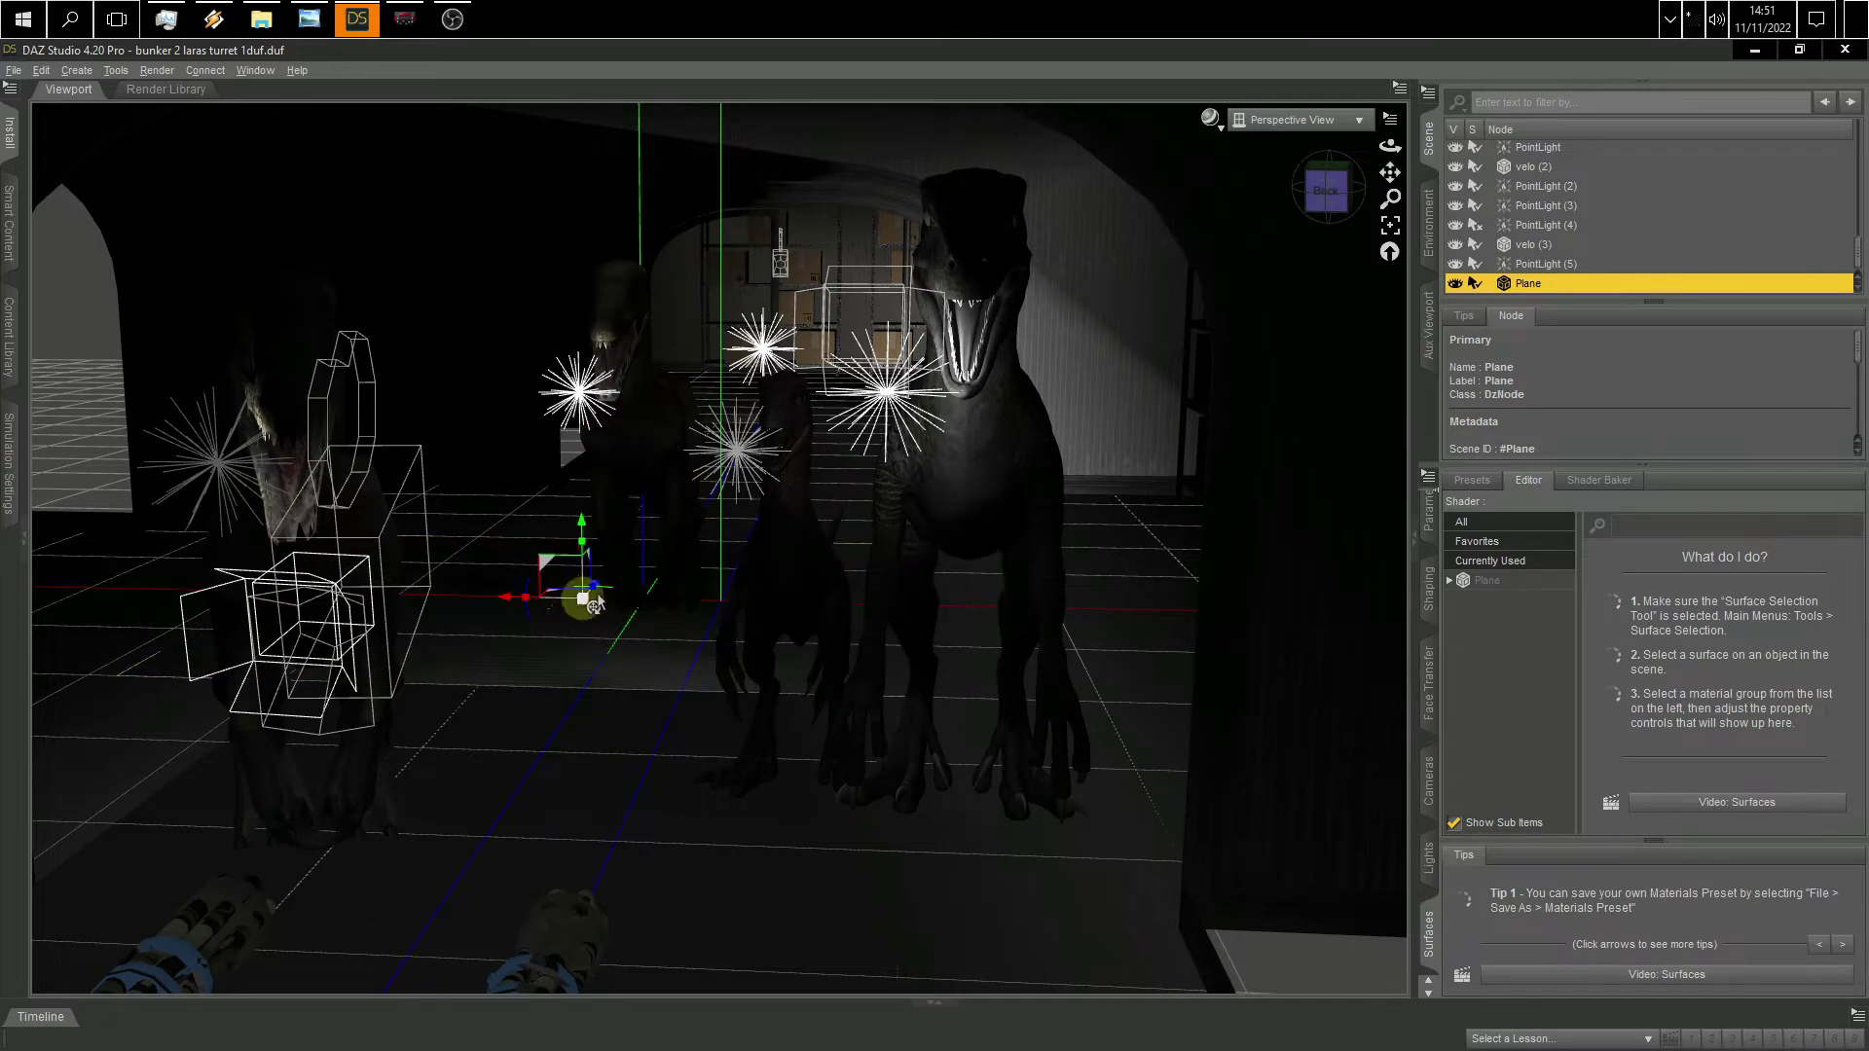
{"action": "left_click_drag", "start_coordinate": [595, 591], "coordinate": [341, 850]}
{"action": "left_click_drag", "start_coordinate": [508, 876], "coordinate": [1131, 898]}
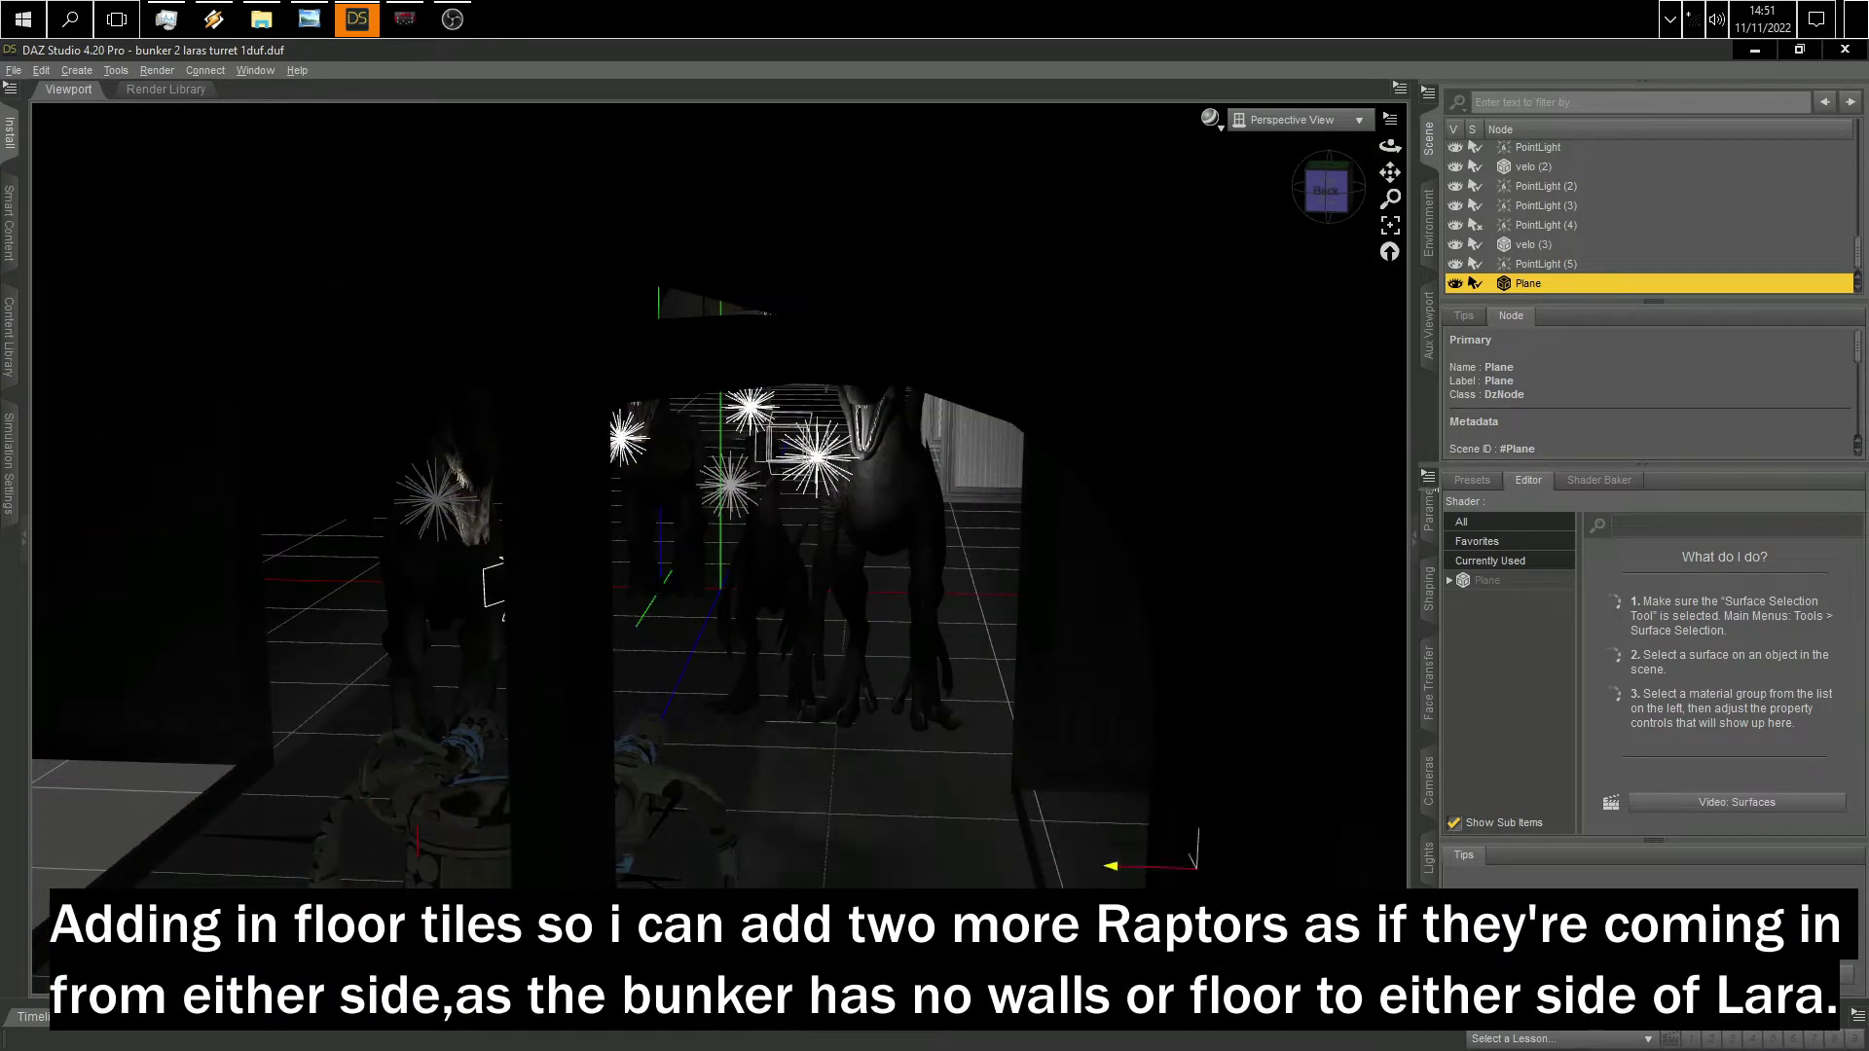
{"action": "mouse_move", "coordinate": [1326, 190]}
{"action": "left_mouse_down"}
{"action": "mouse_move", "coordinate": [1304, 192]}
{"action": "mouse_move", "coordinate": [1329, 190]}
{"action": "left_mouse_up"}
{"action": "left_click", "coordinate": [1329, 173]}
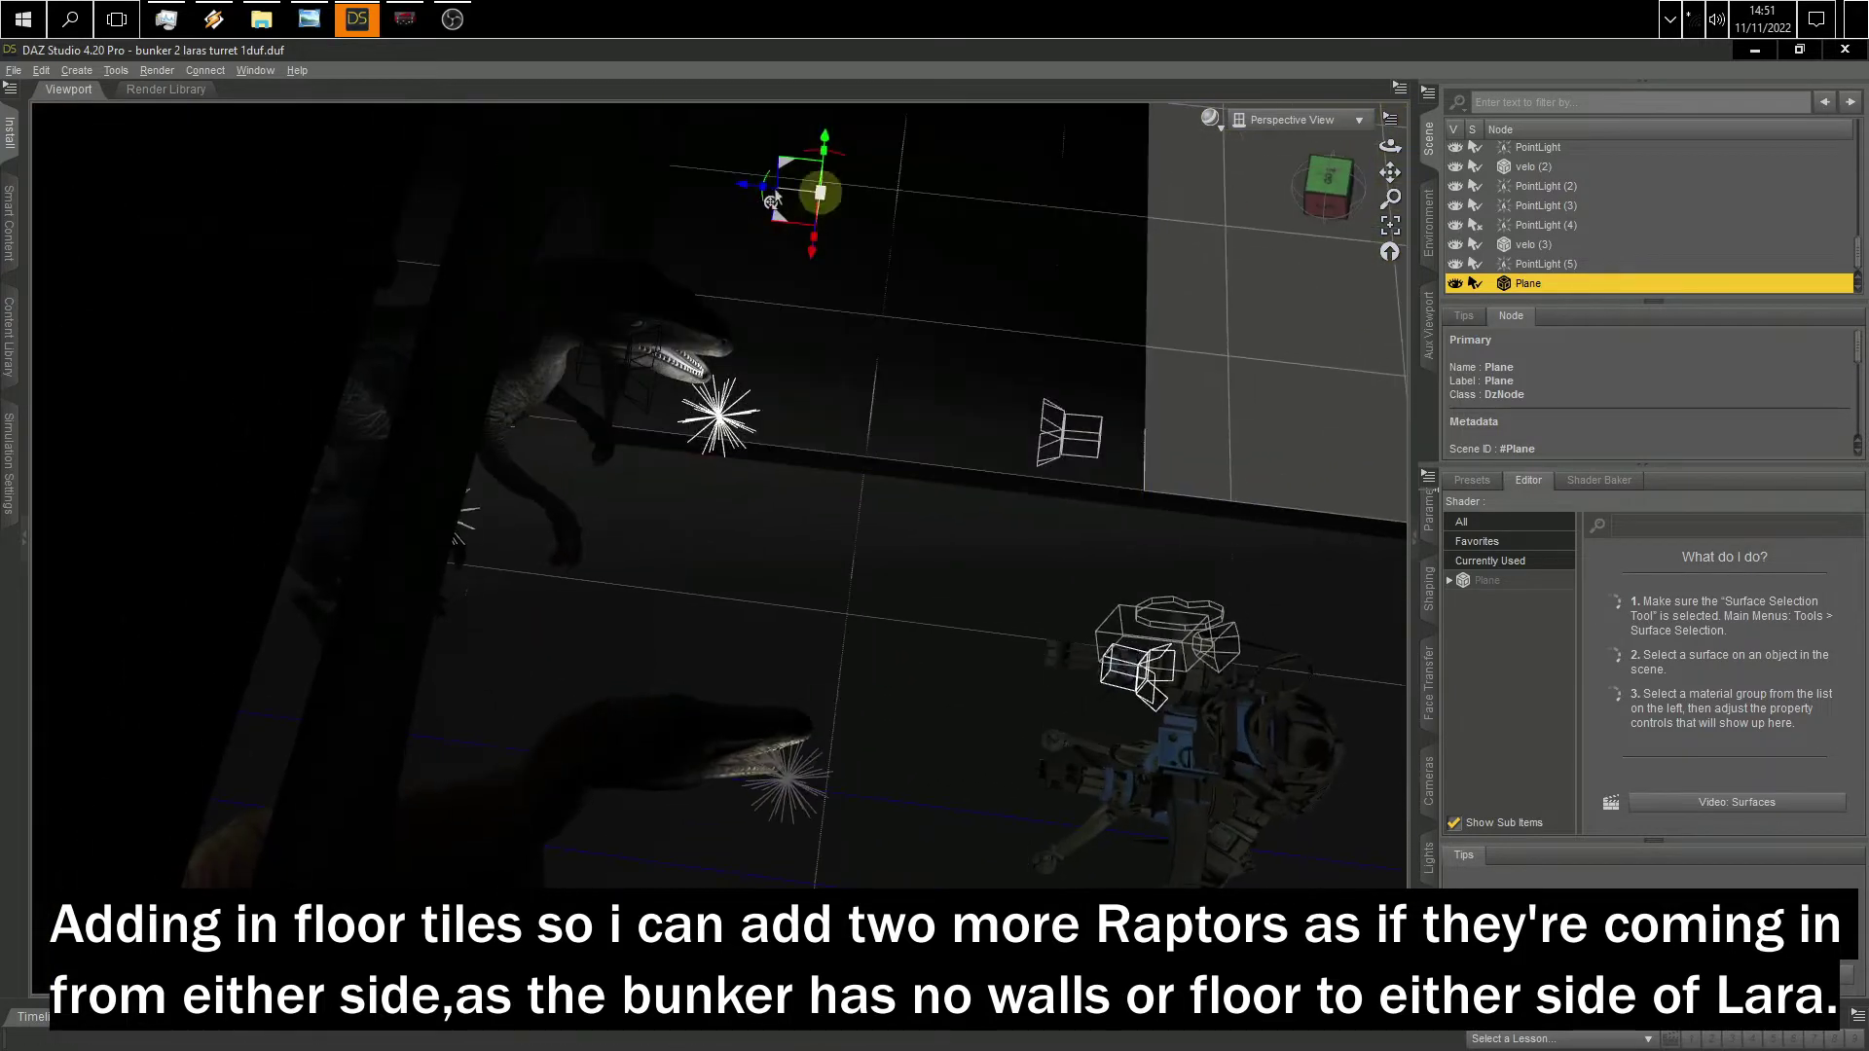
{"action": "left_click_drag", "start_coordinate": [744, 195], "coordinate": [970, 208]}
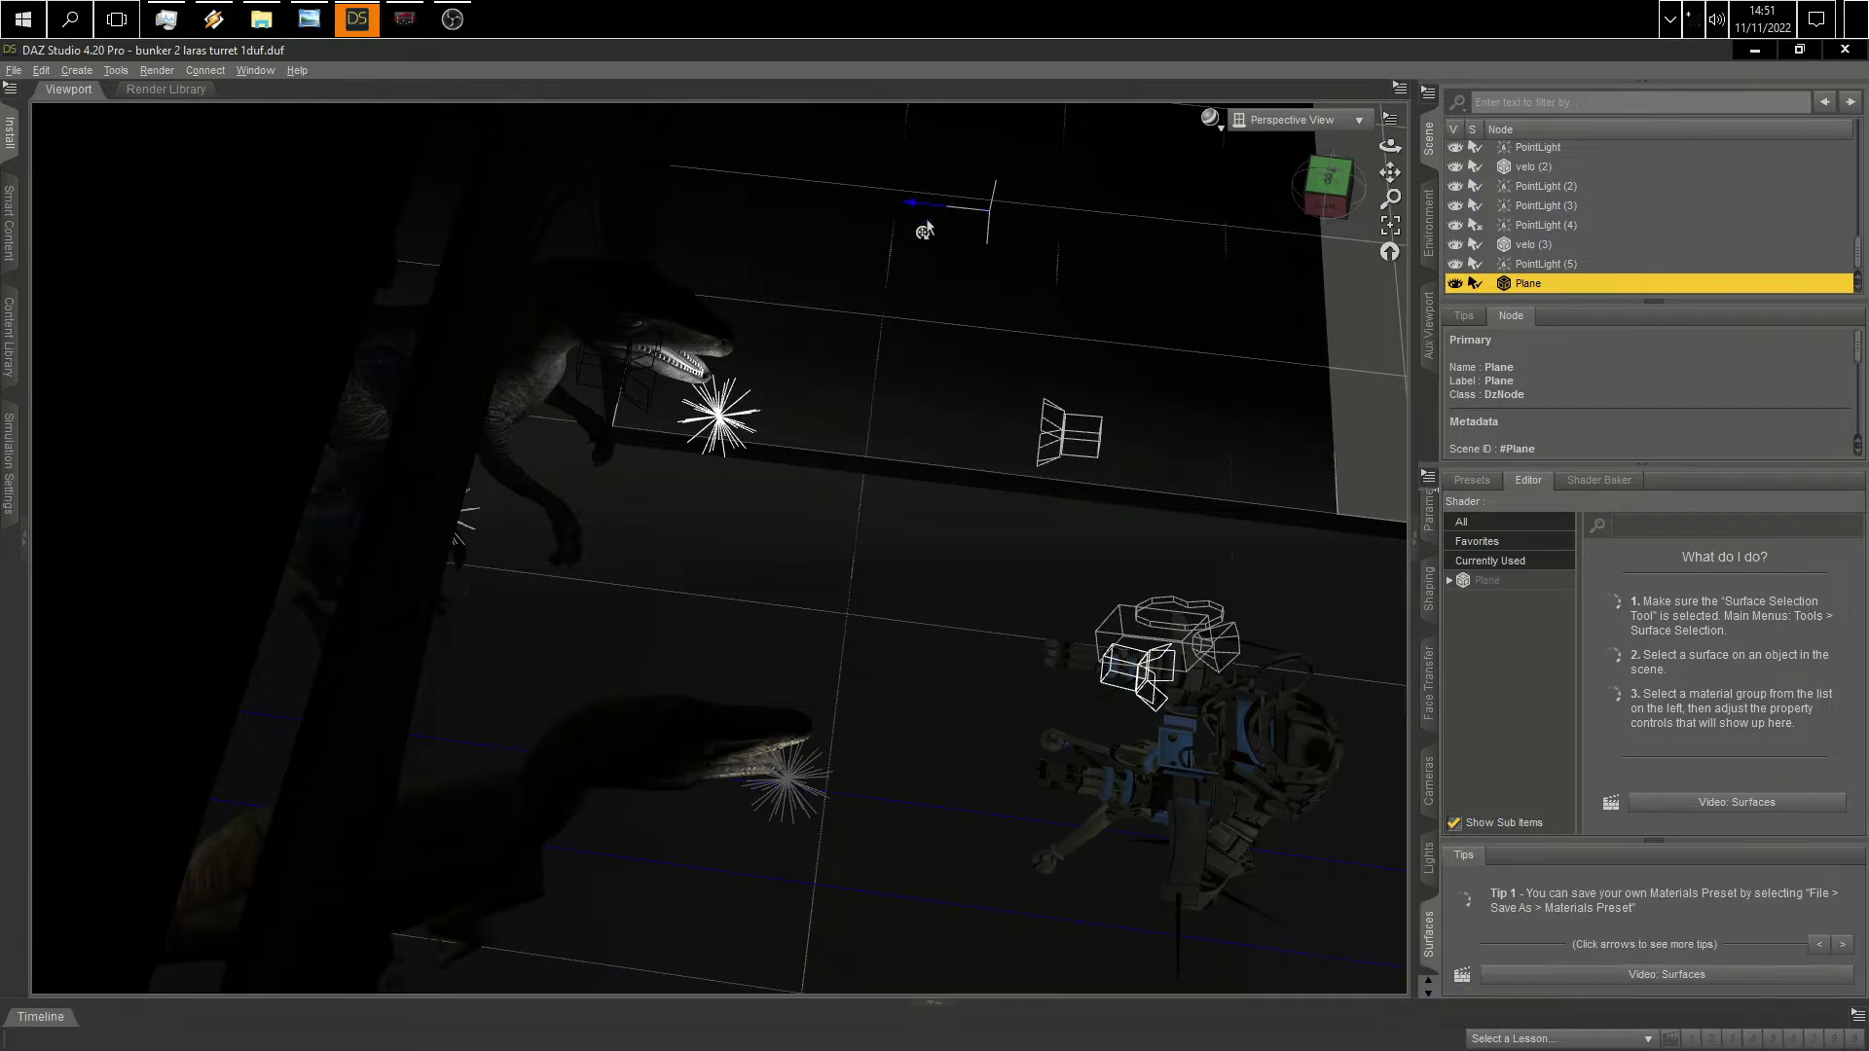
{"action": "scroll", "coordinate": [1012, 298], "scroll_direction": "down", "scroll_amount": 5}
{"action": "left_click_drag", "start_coordinate": [919, 314], "coordinate": [919, 222]}
Step: Duplicate the floor tile plane and move the copy to the opposite side of the turret to fill the missing floor there
{"action": "left_click_drag", "start_coordinate": [876, 584], "coordinate": [1260, 767], "text": "alt"}
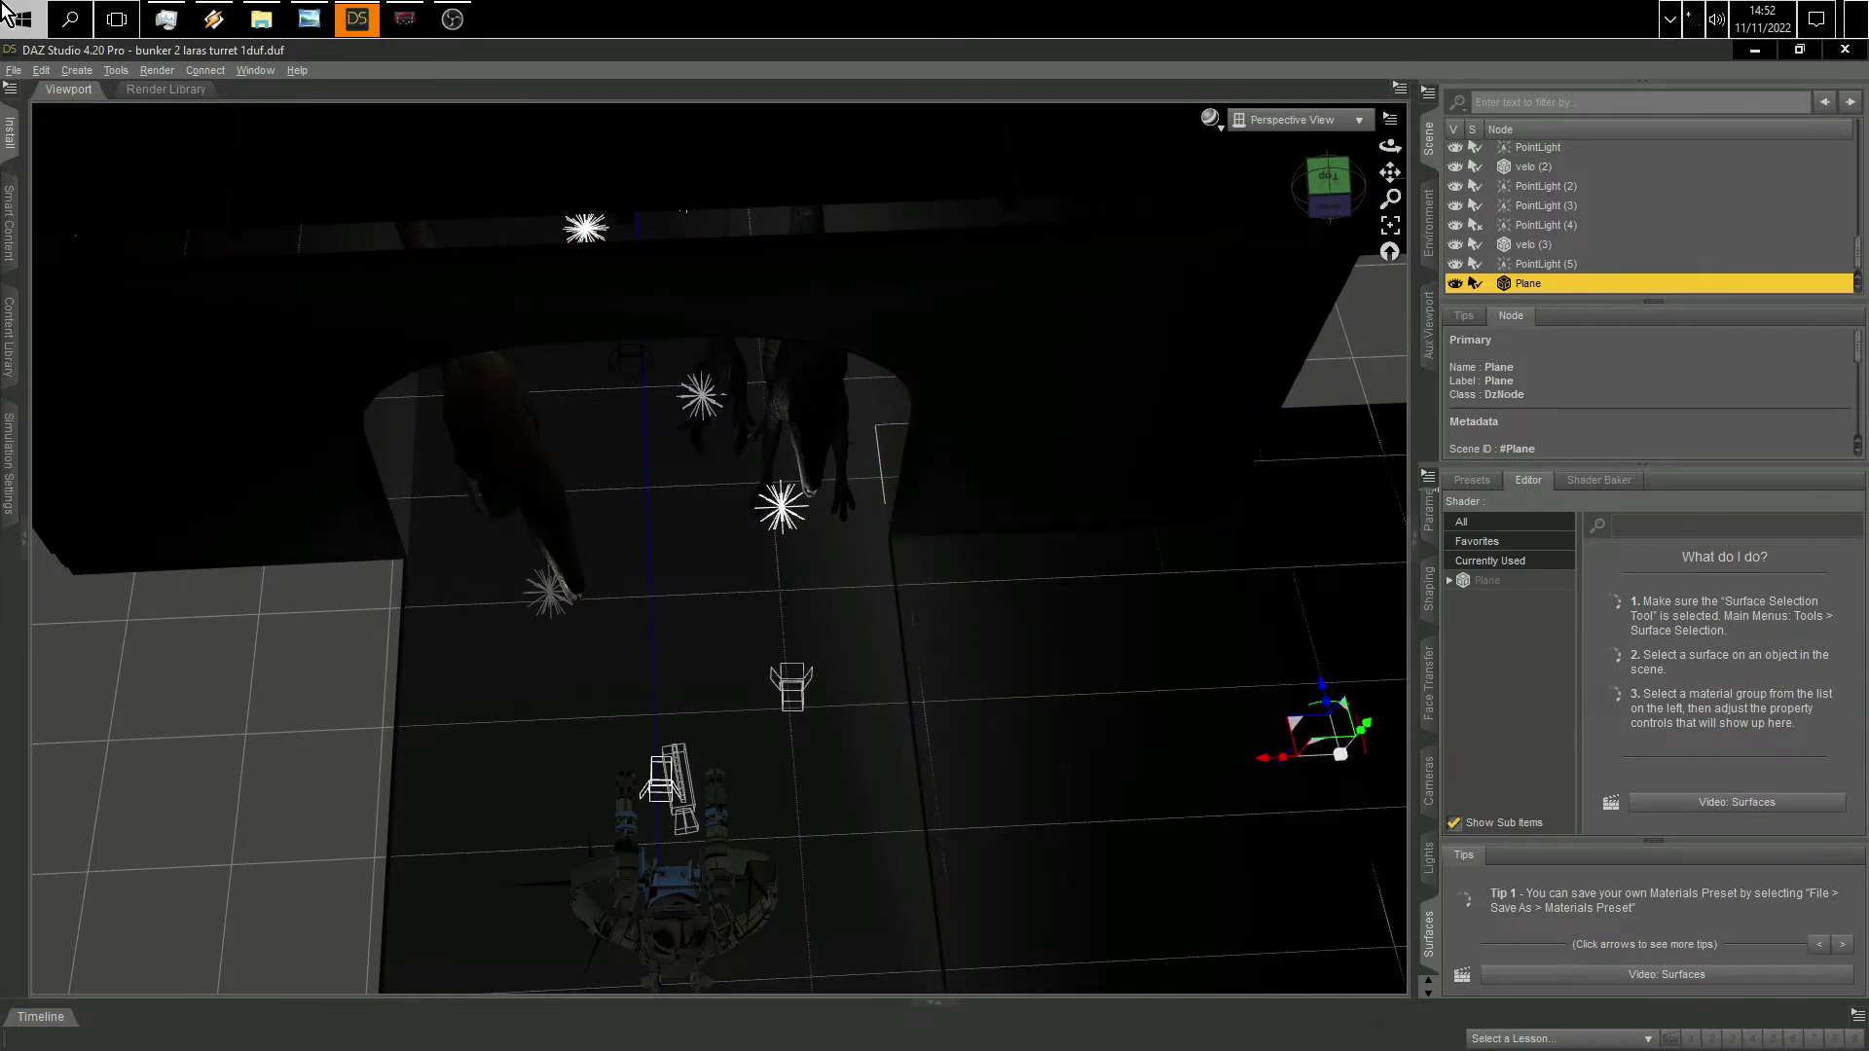
{"action": "left_click", "coordinate": [116, 70]}
{"action": "mouse_move", "coordinate": [35, 74]}
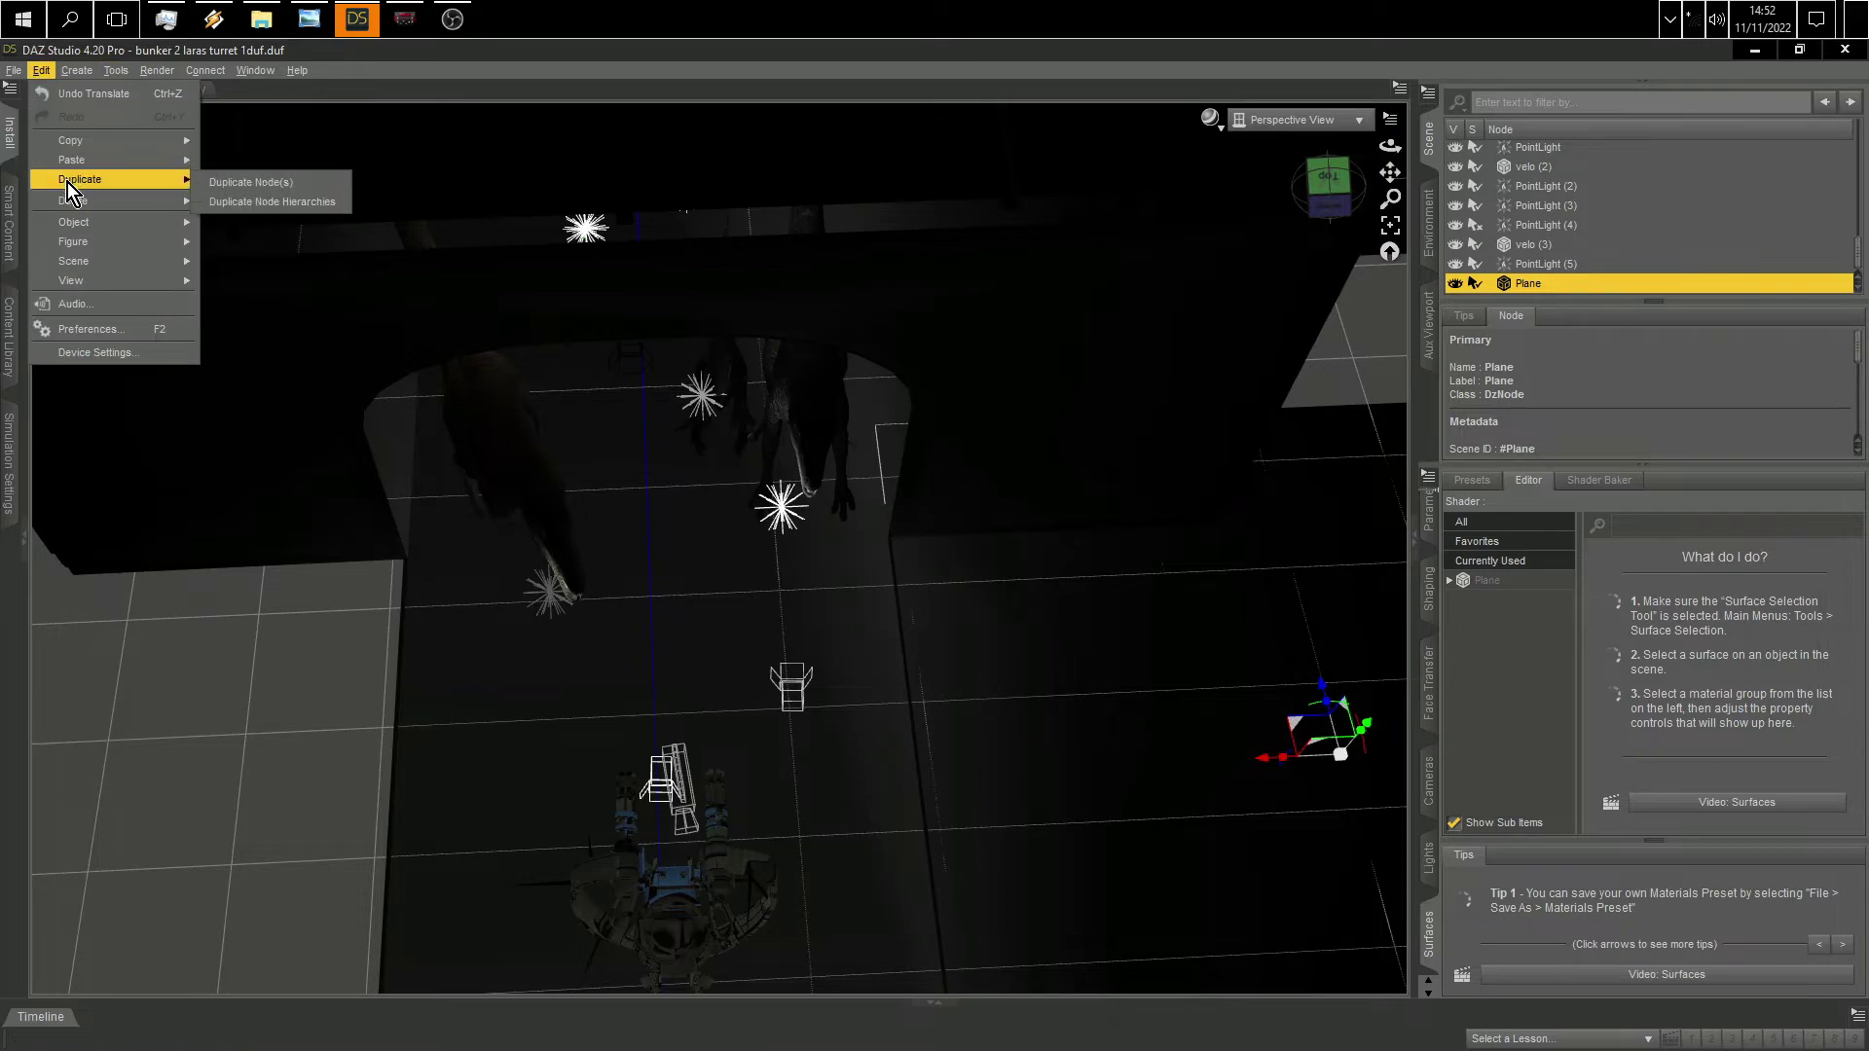
{"action": "left_click", "coordinate": [233, 183]}
{"action": "left_click_drag", "start_coordinate": [1196, 771], "coordinate": [2, 797]}
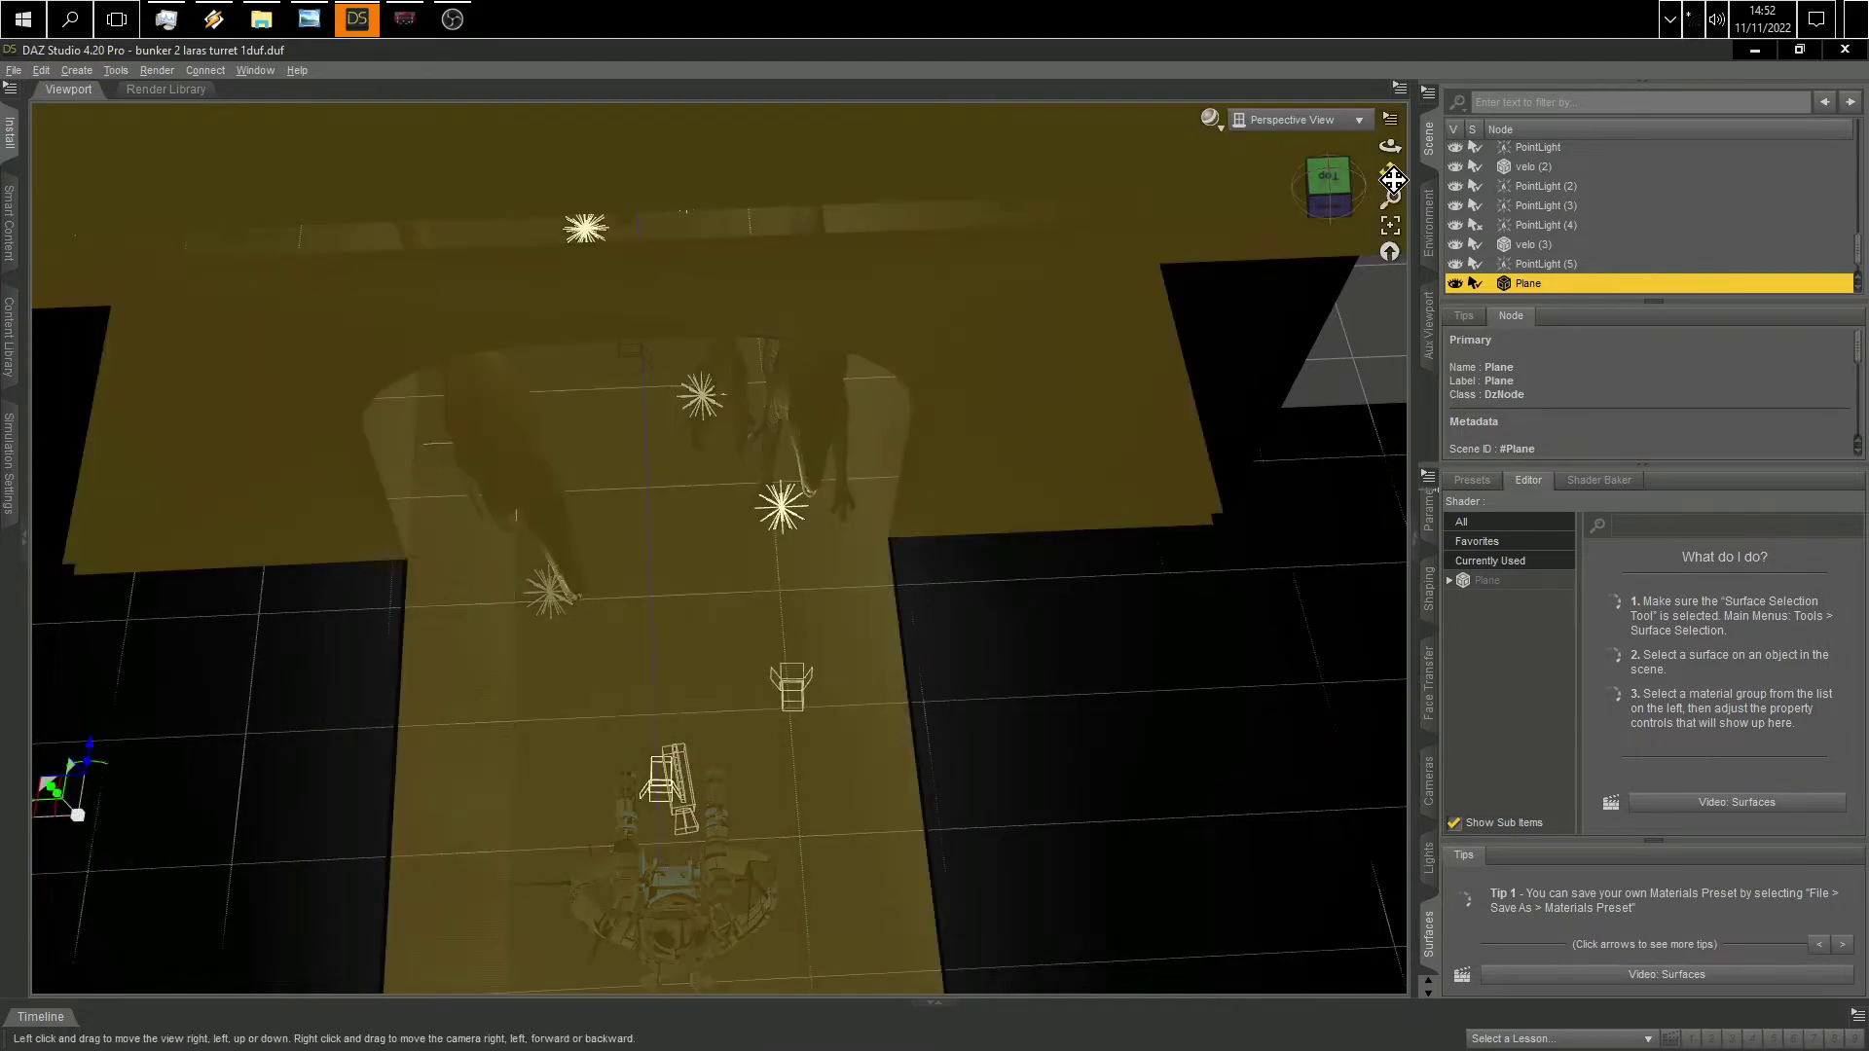
{"action": "middle_click_drag", "start_coordinate": [37, 800], "coordinate": [138, 804]}
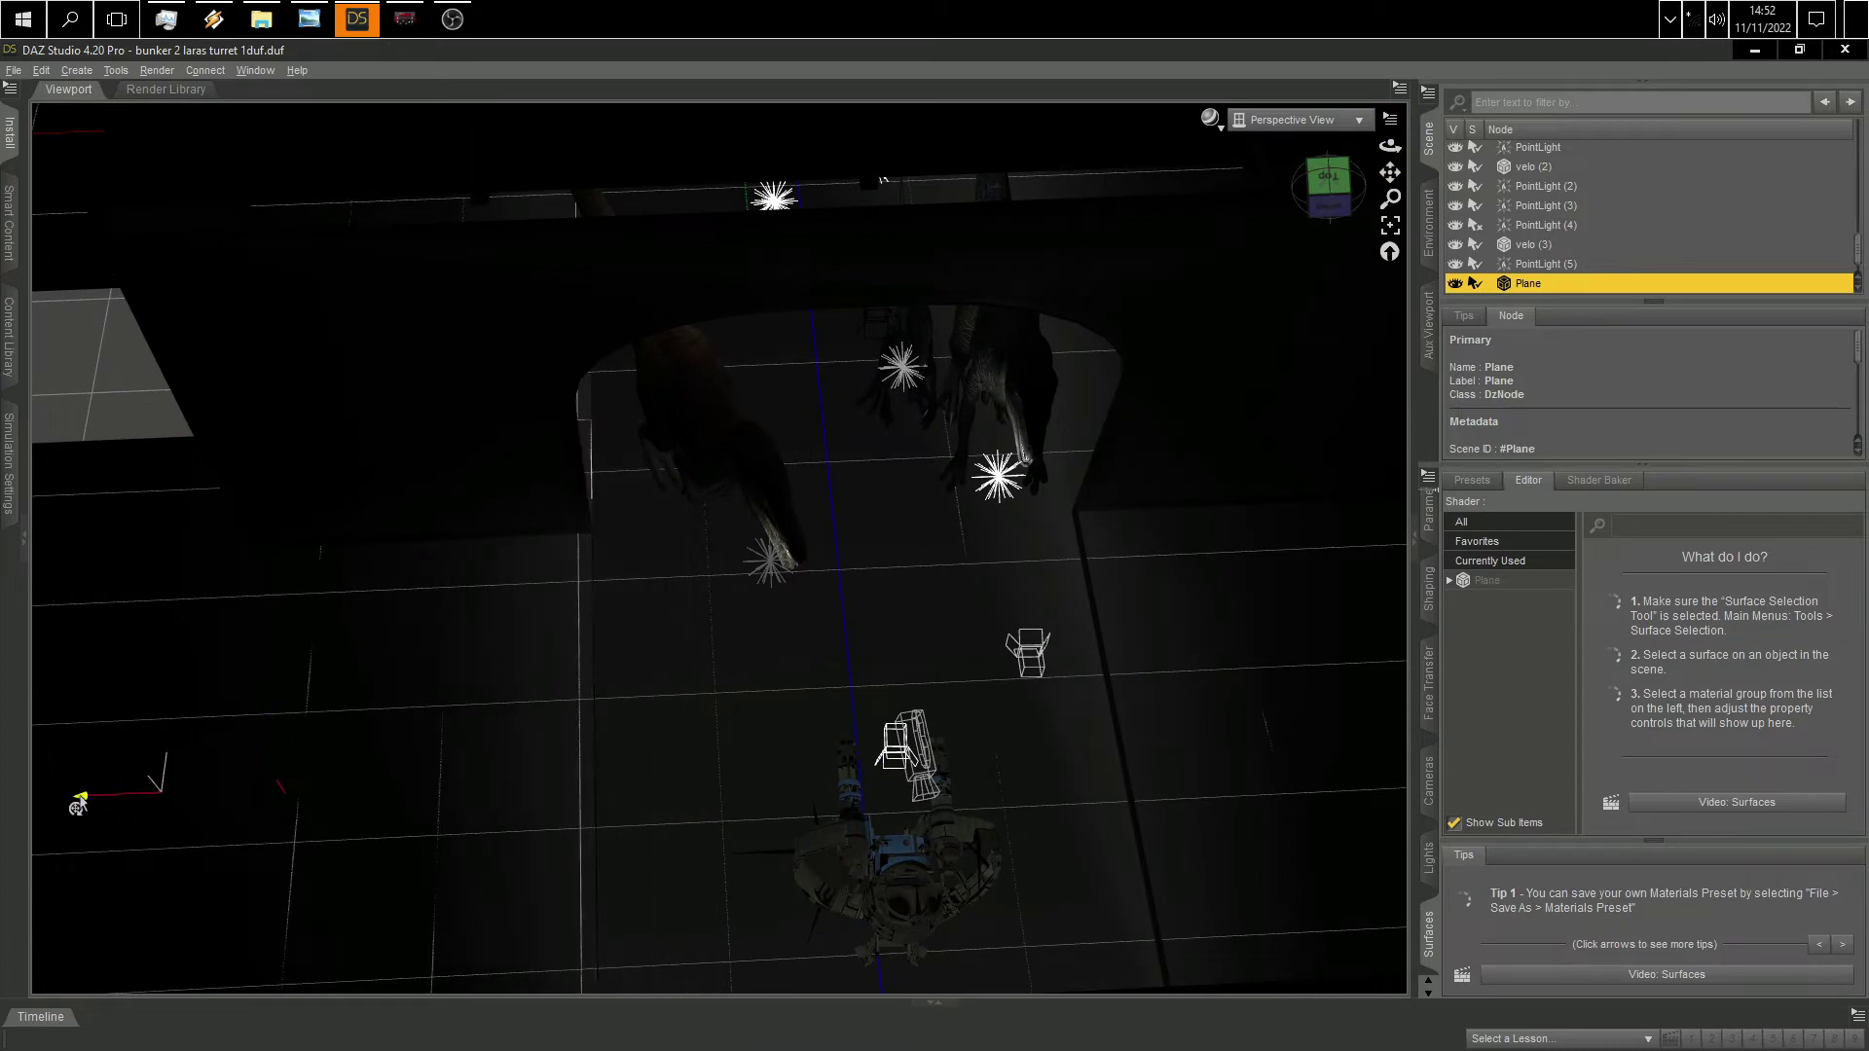
Step: Duplicate the red raptor velo (2) behind the turret and make the DistantLight visible again
{"action": "left_click", "coordinate": [1328, 206]}
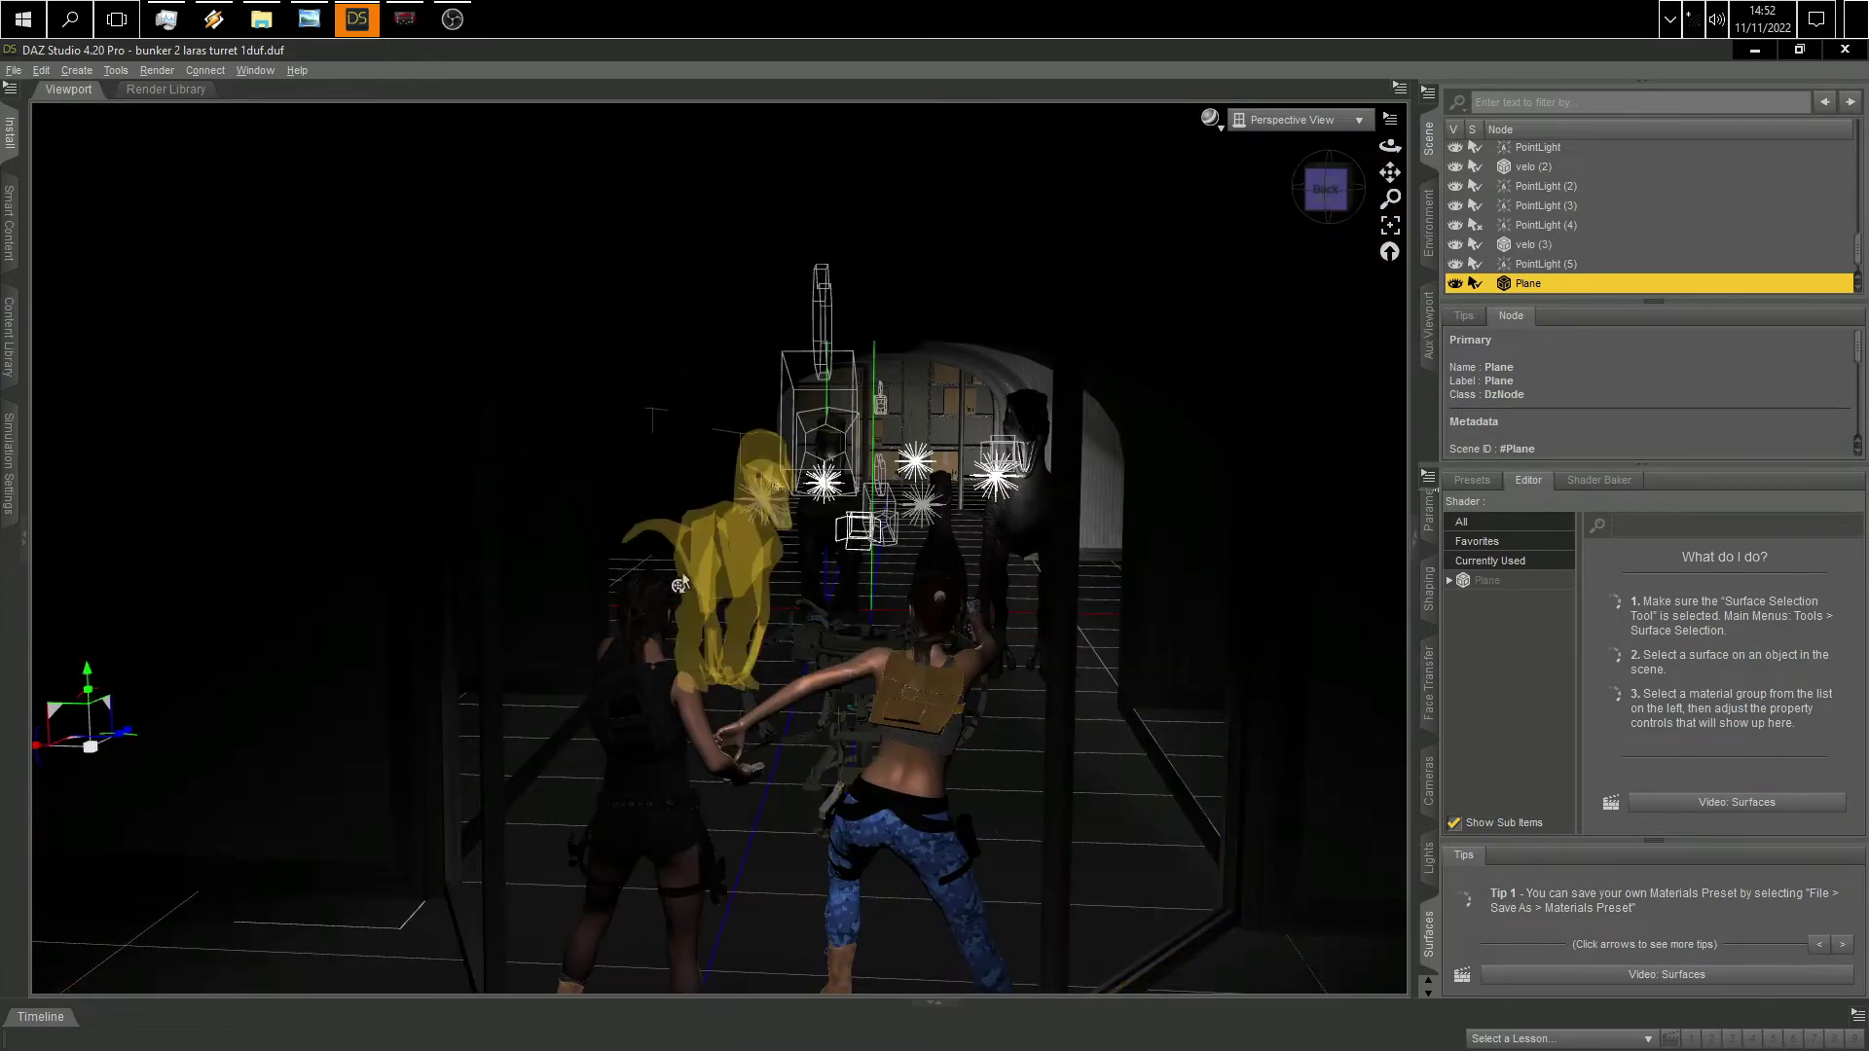
{"action": "left_click", "coordinate": [721, 574]}
{"action": "left_click", "coordinate": [41, 70]}
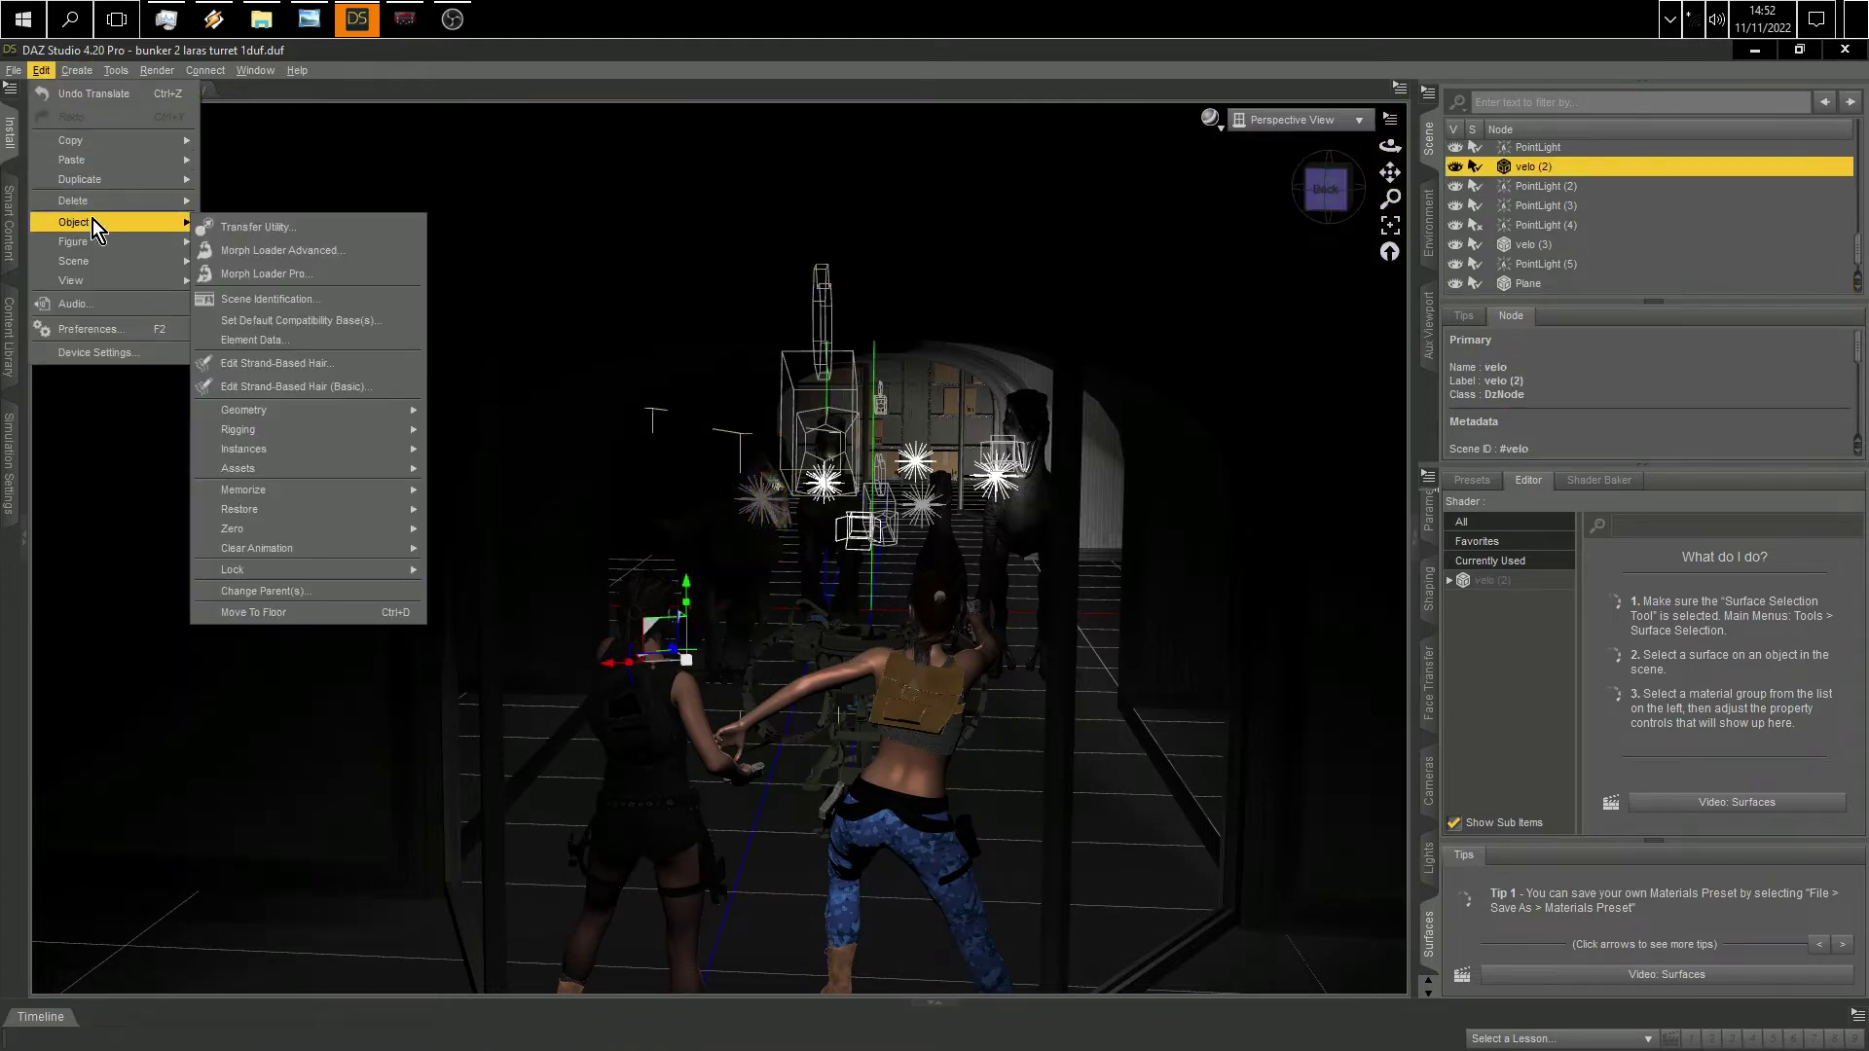
{"action": "mouse_move", "coordinate": [117, 179]}
{"action": "left_click", "coordinate": [262, 184]}
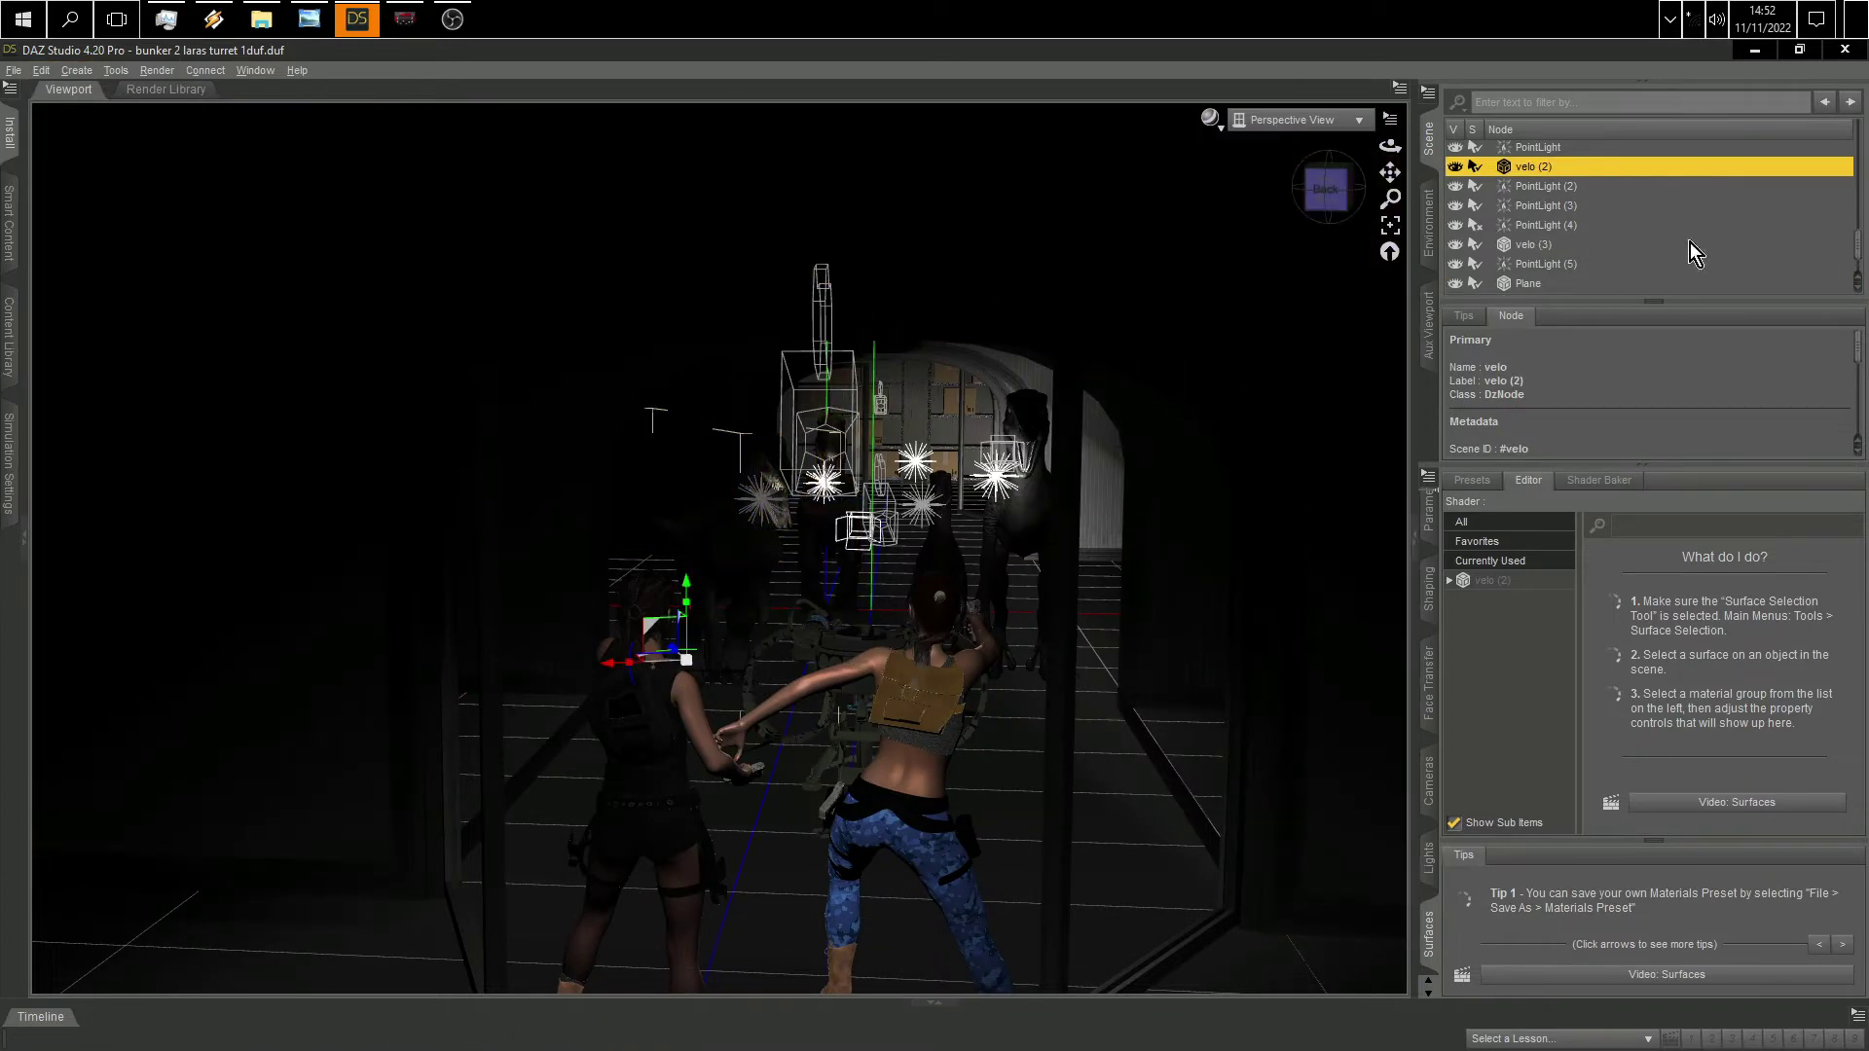
{"action": "scroll", "coordinate": [1627, 282], "scroll_direction": "up", "scroll_amount": 5}
{"action": "left_click", "coordinate": [1455, 206]}
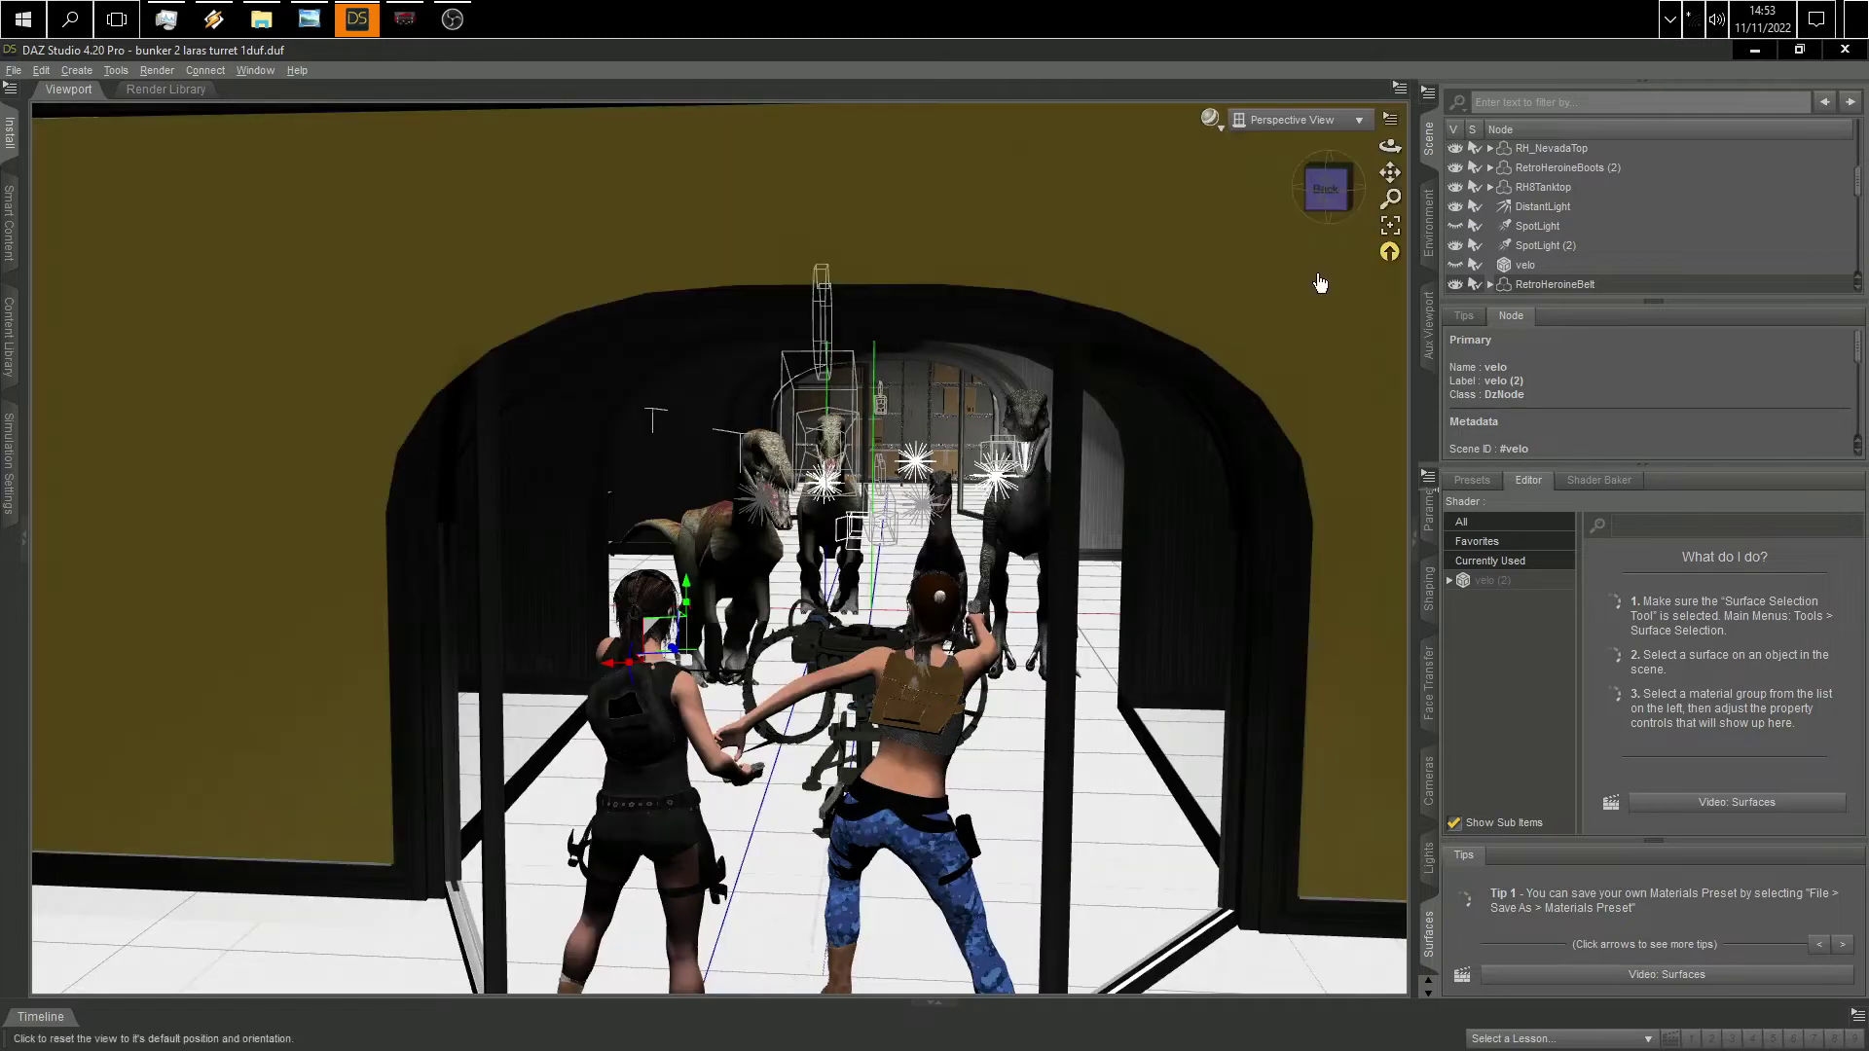
Step: Position the velo (2) raptor on the side floor tiles so it approaches the turret from one side
{"action": "mouse_move", "coordinate": [1326, 190]}
{"action": "left_mouse_down"}
{"action": "mouse_move", "coordinate": [552, 489]}
{"action": "mouse_move", "coordinate": [292, 525]}
{"action": "mouse_move", "coordinate": [248, 555]}
{"action": "mouse_move", "coordinate": [290, 518]}
{"action": "mouse_move", "coordinate": [438, 545]}
{"action": "mouse_move", "coordinate": [367, 689]}
{"action": "mouse_move", "coordinate": [340, 686]}
{"action": "mouse_move", "coordinate": [1324, 193]}
{"action": "left_mouse_up"}
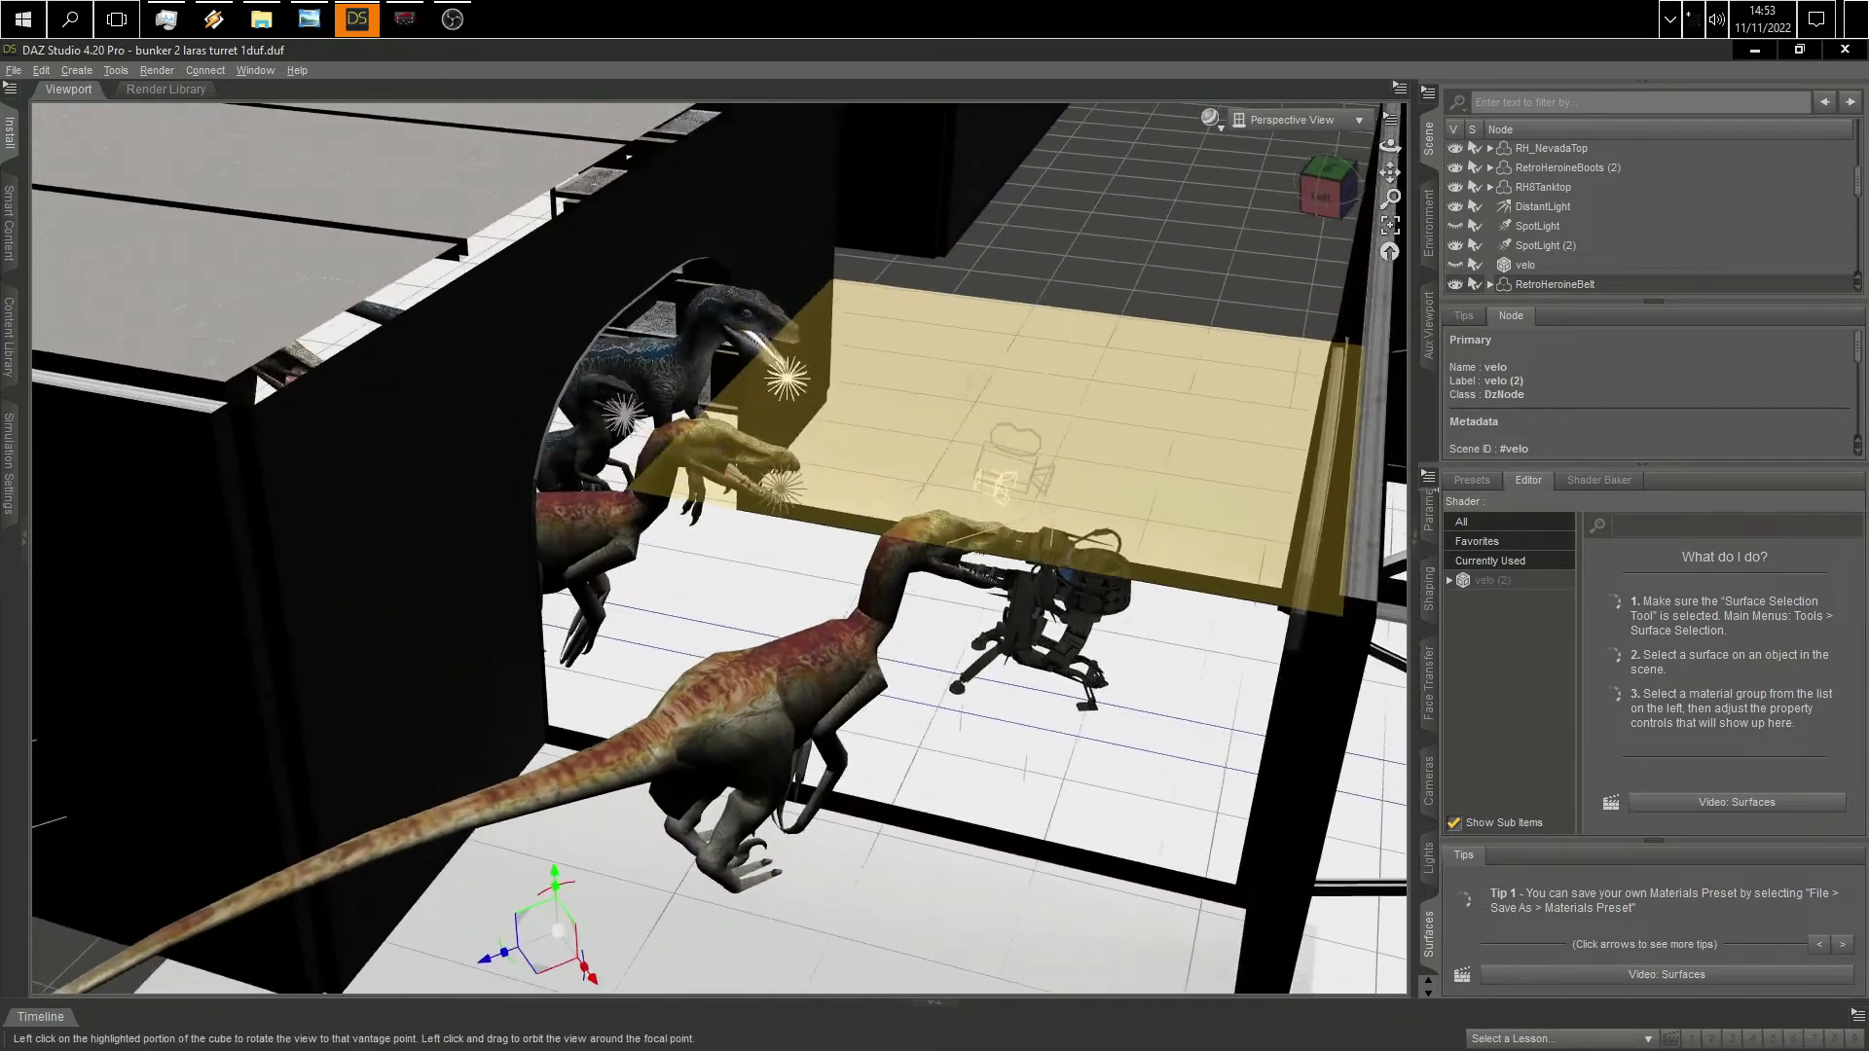
{"action": "left_click", "coordinate": [506, 822]}
{"action": "left_click_drag", "start_coordinate": [534, 964], "coordinate": [760, 876]}
{"action": "left_click", "coordinate": [1324, 190]}
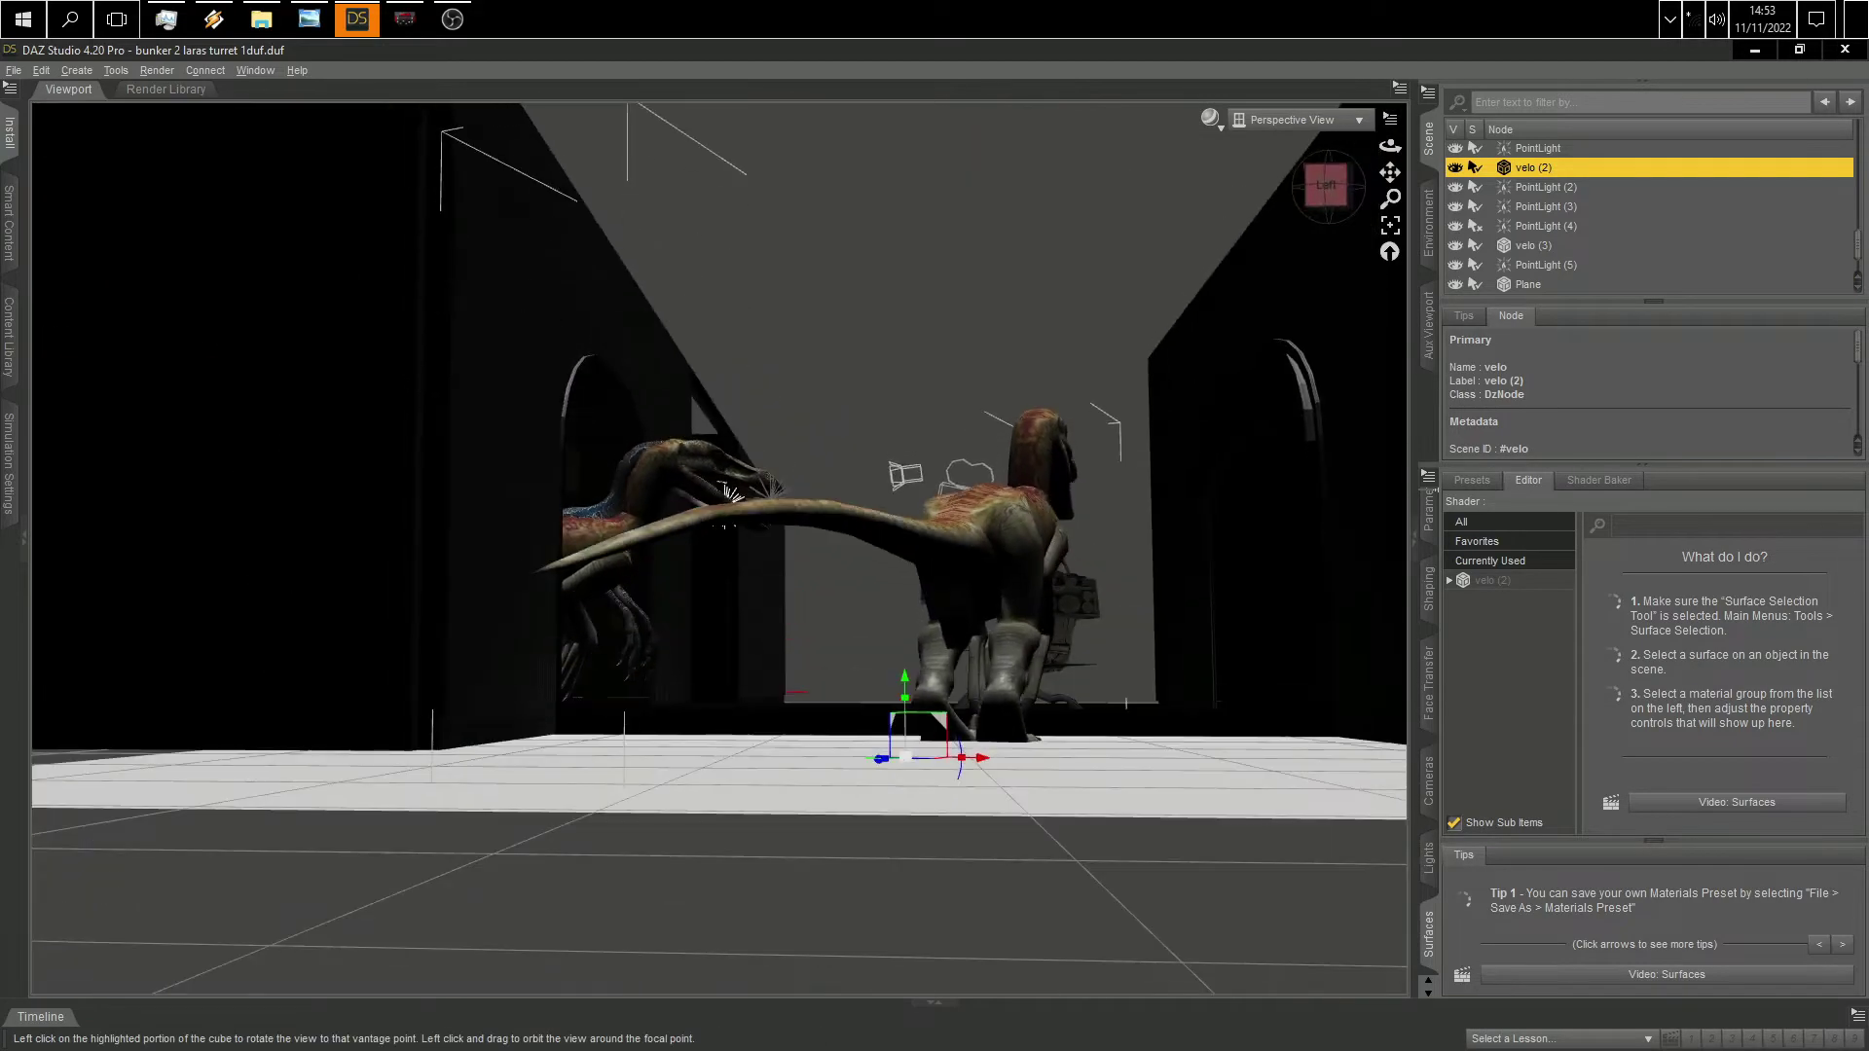
{"action": "mouse_move", "coordinate": [1326, 185]}
{"action": "left_mouse_down"}
{"action": "mouse_move", "coordinate": [1390, 172]}
{"action": "mouse_move", "coordinate": [1362, 185]}
{"action": "left_mouse_up"}
Step: Duplicate the side raptor, move the copy to the opposite side of the turret and turn it to face the turret
{"action": "left_click", "coordinate": [40, 70]}
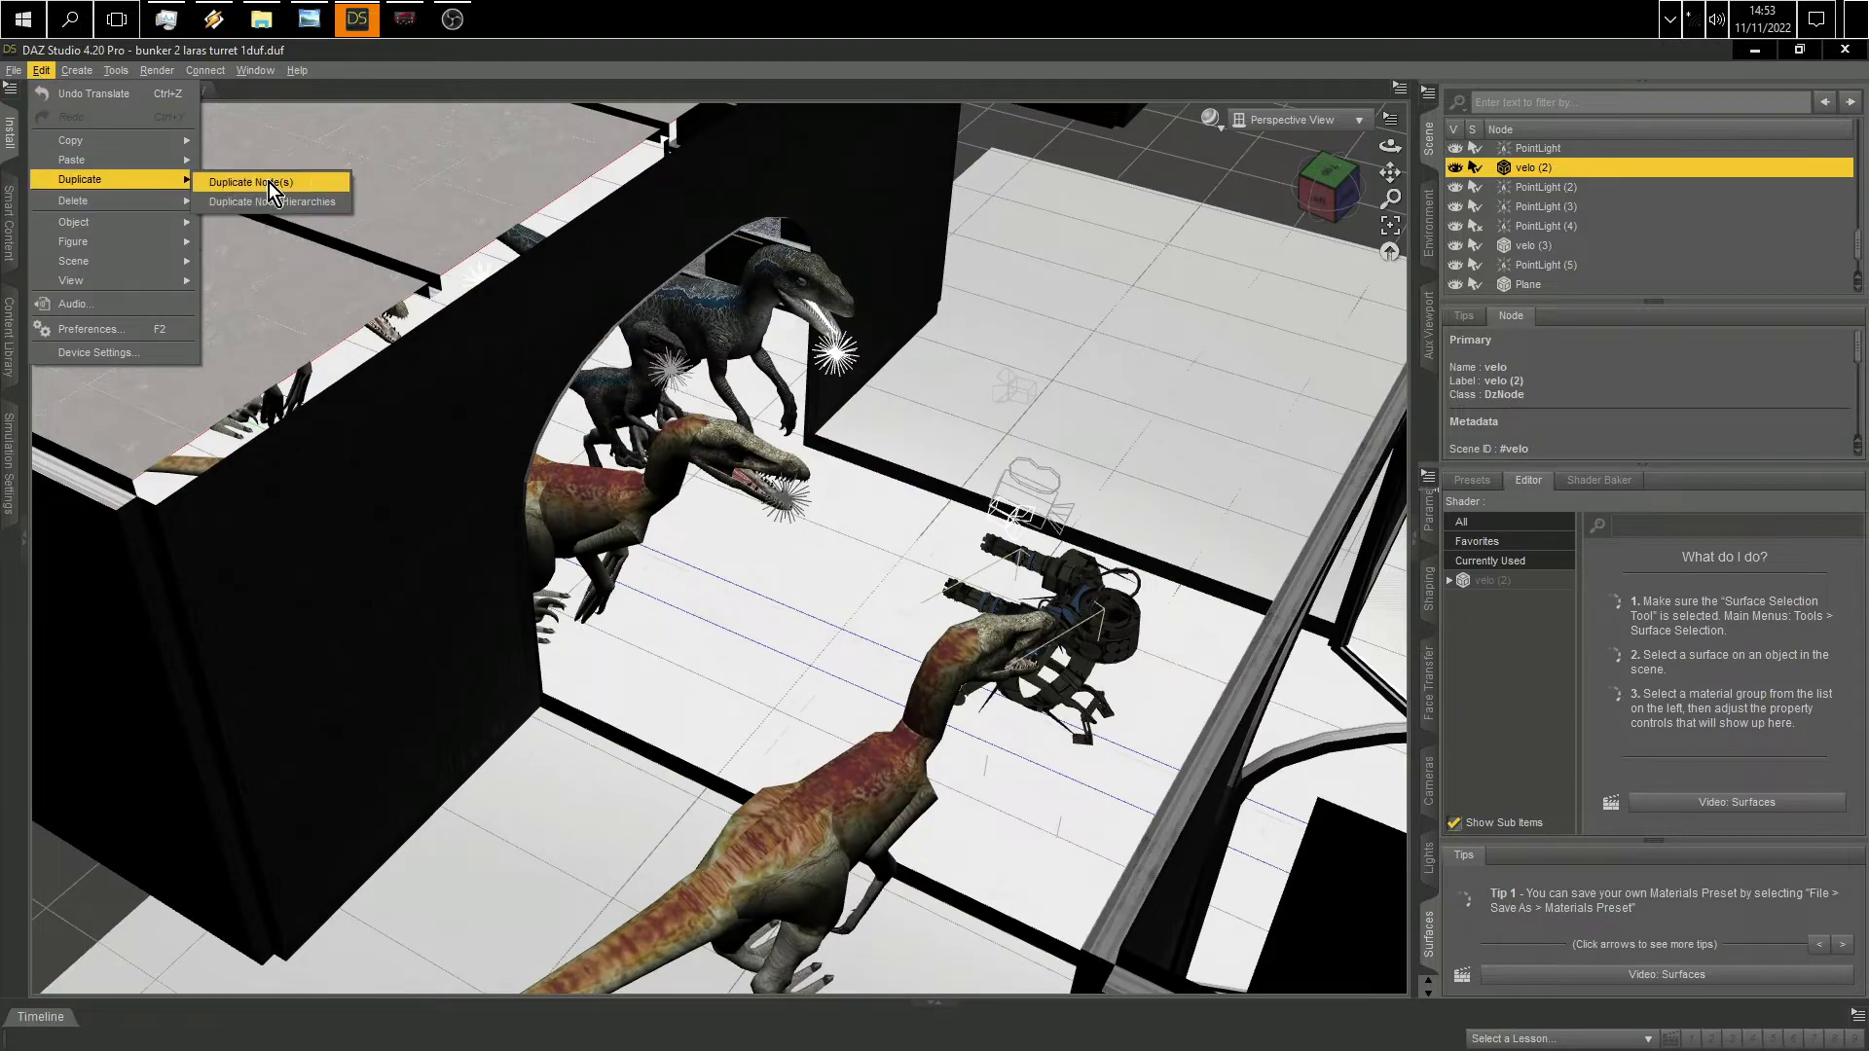
{"action": "left_click", "coordinate": [268, 183]}
{"action": "left_click", "coordinate": [1333, 183]}
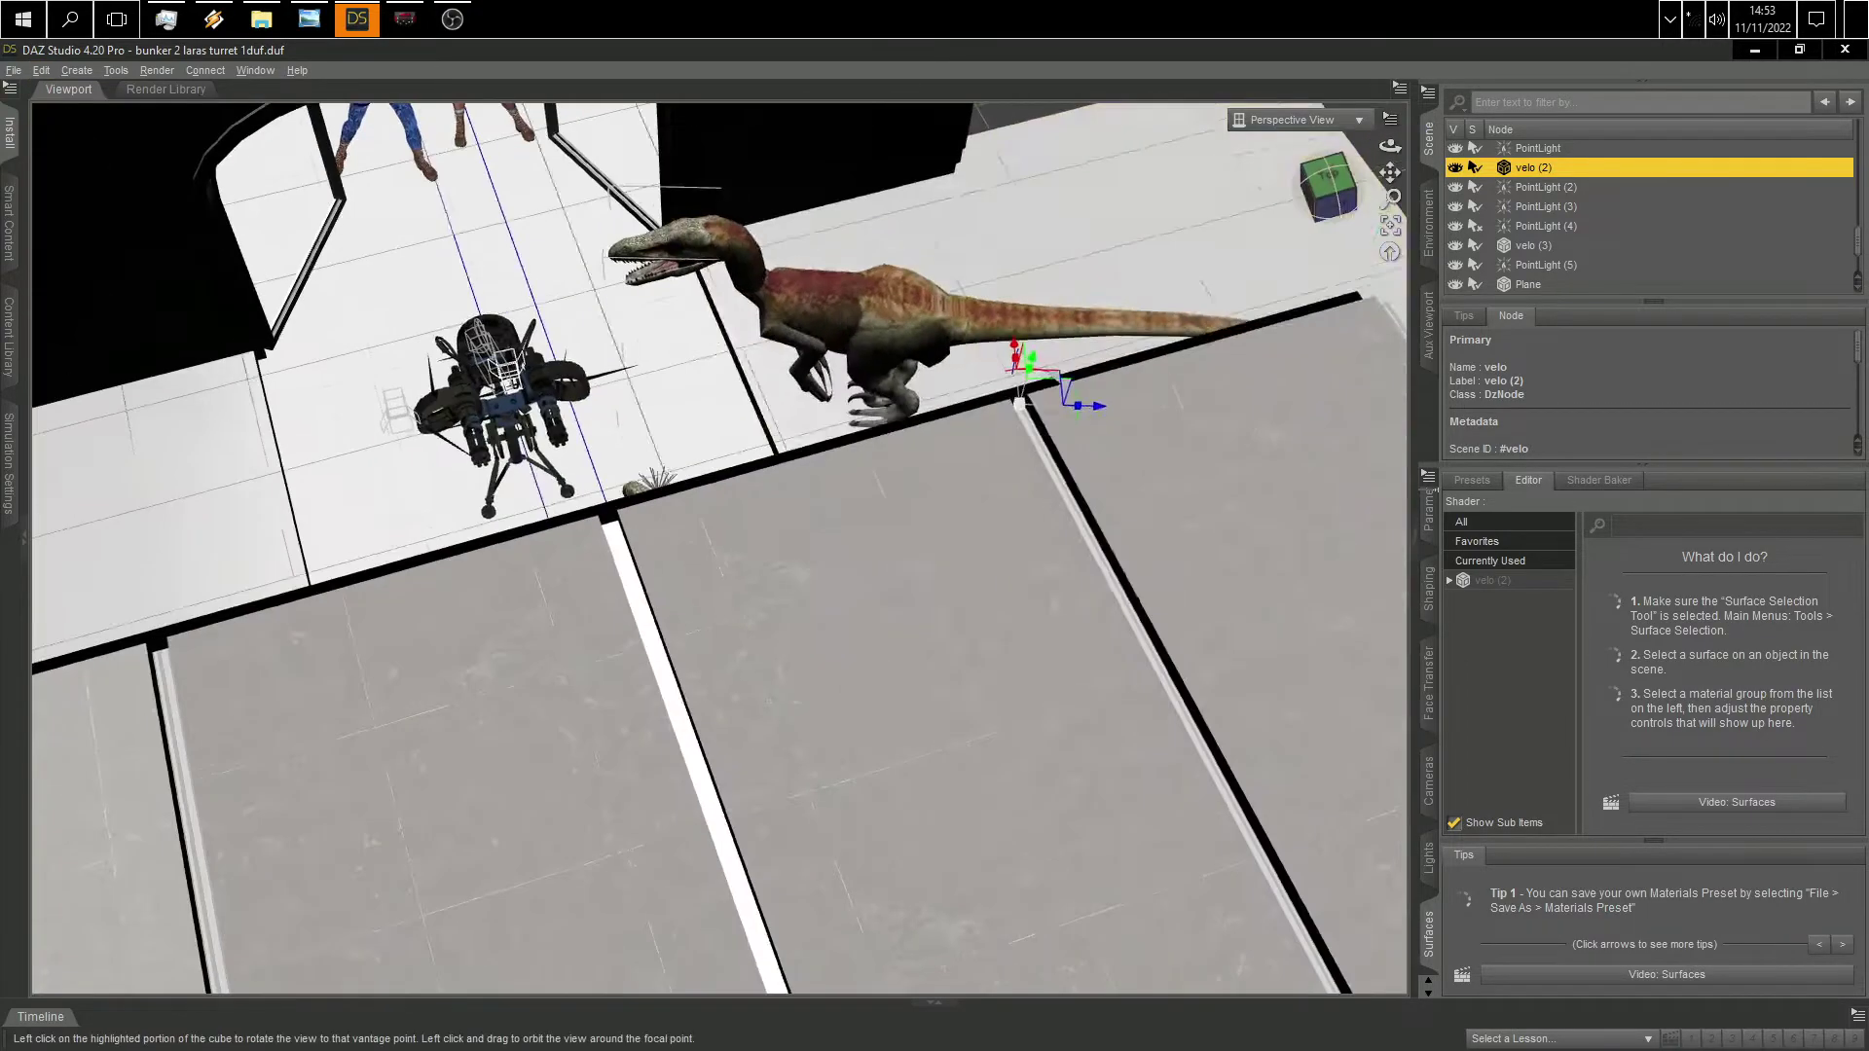
{"action": "left_click_drag", "start_coordinate": [857, 321], "coordinate": [1013, 552]}
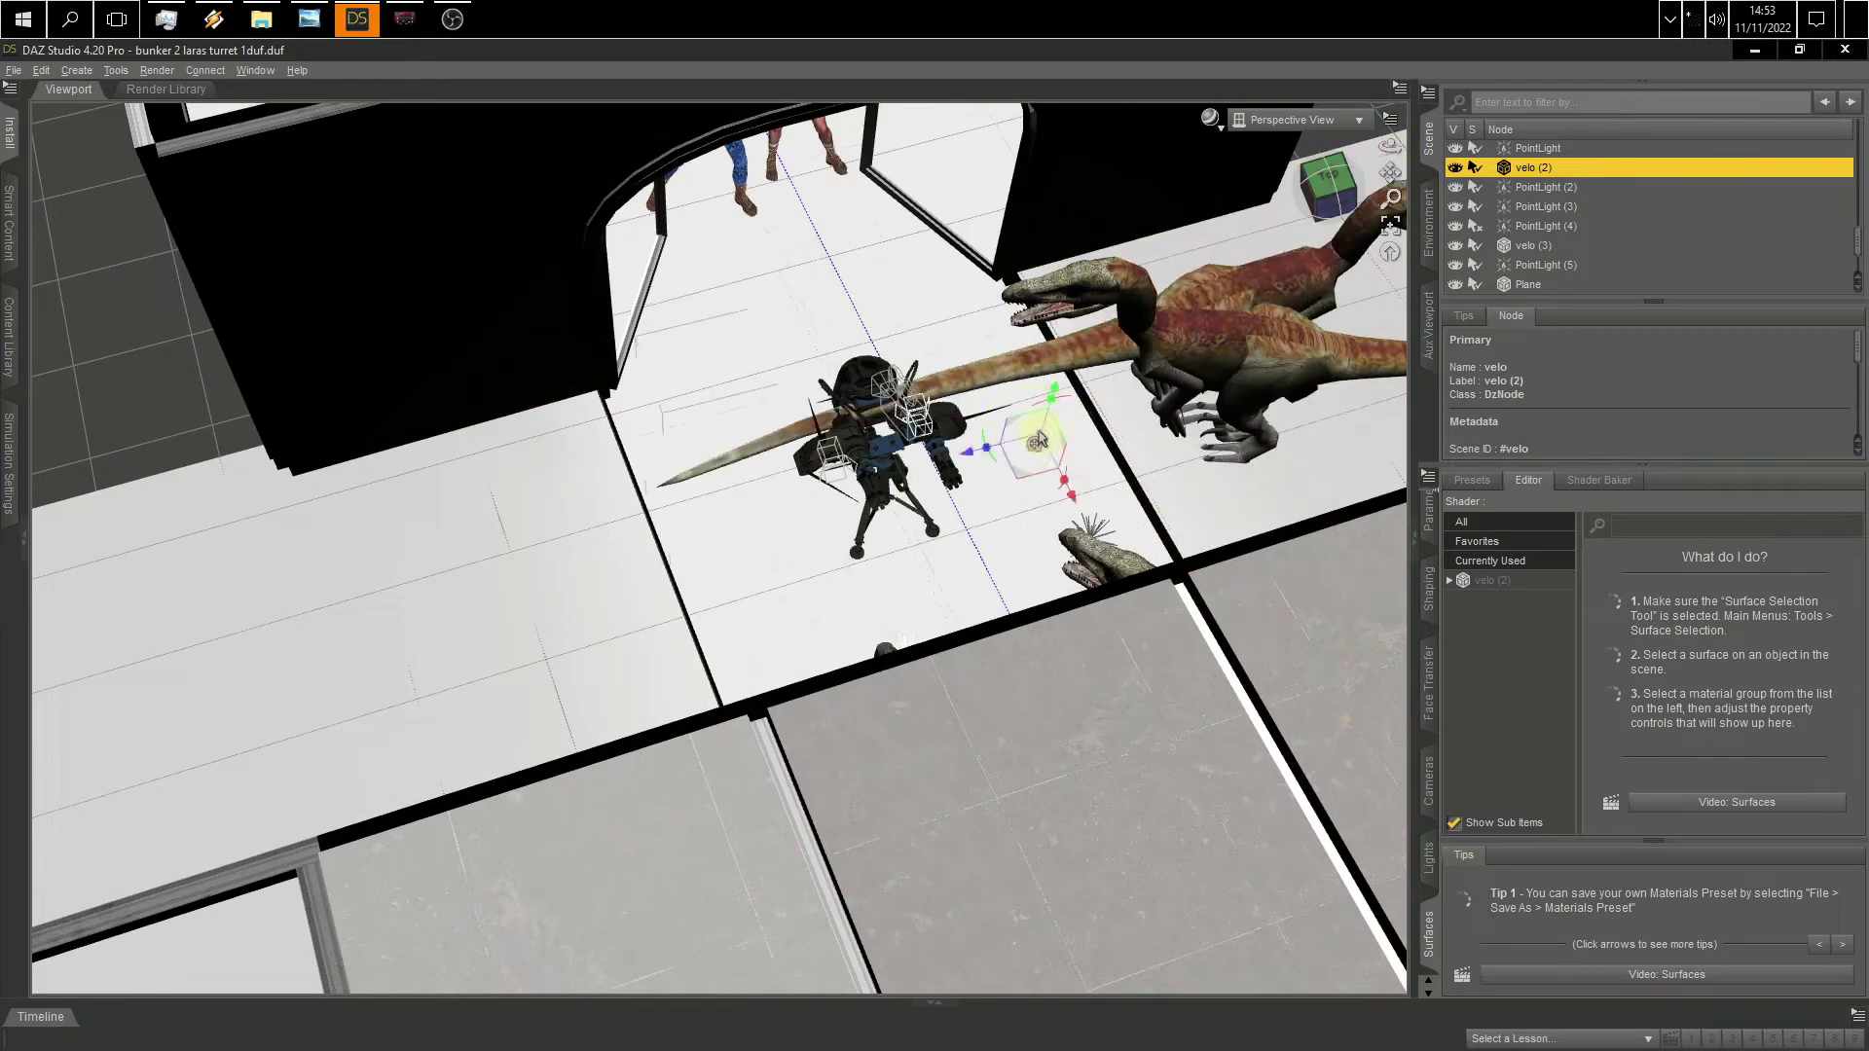
{"action": "left_click_drag", "start_coordinate": [1043, 385], "coordinate": [444, 784]}
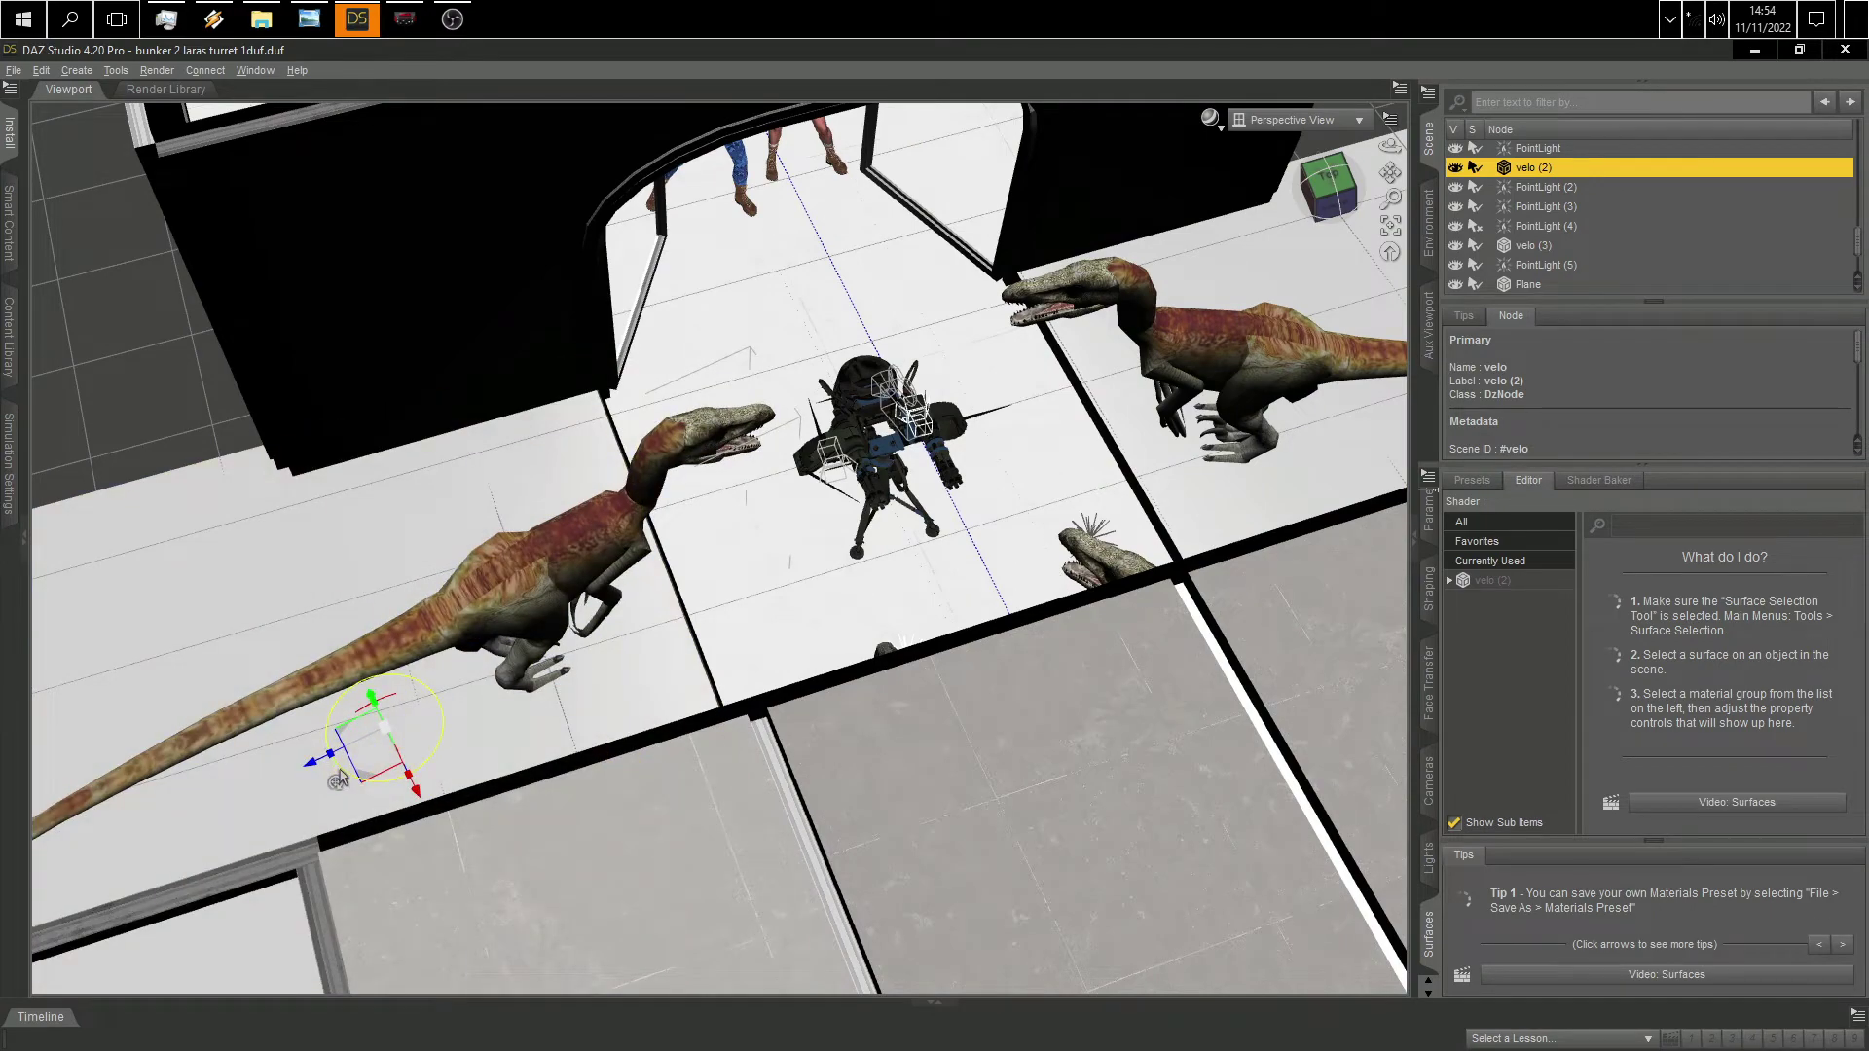
{"action": "left_click", "coordinate": [1322, 198]}
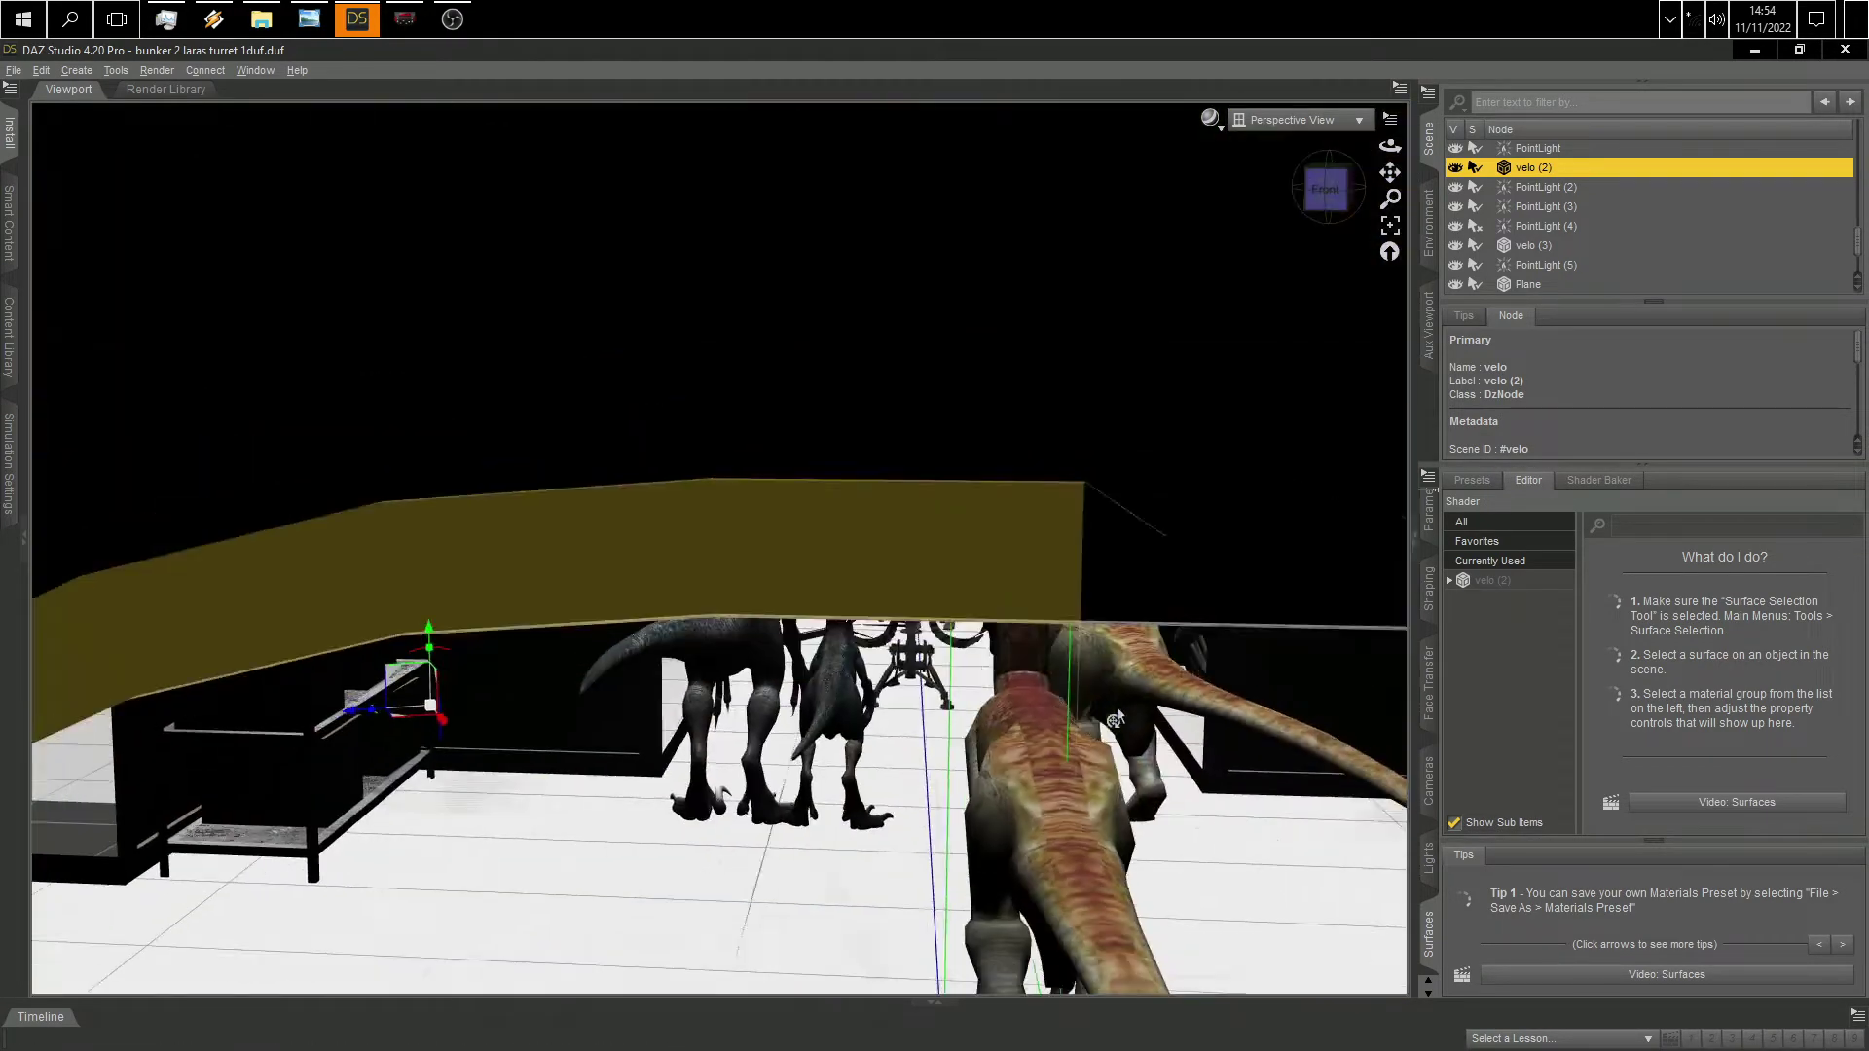
Step: Duplicate the rear raptor velo (3), move the copy sideways to stand next to it and rotate it about -16.5°
{"action": "left_click", "coordinate": [1003, 752]}
{"action": "left_click", "coordinate": [41, 70]}
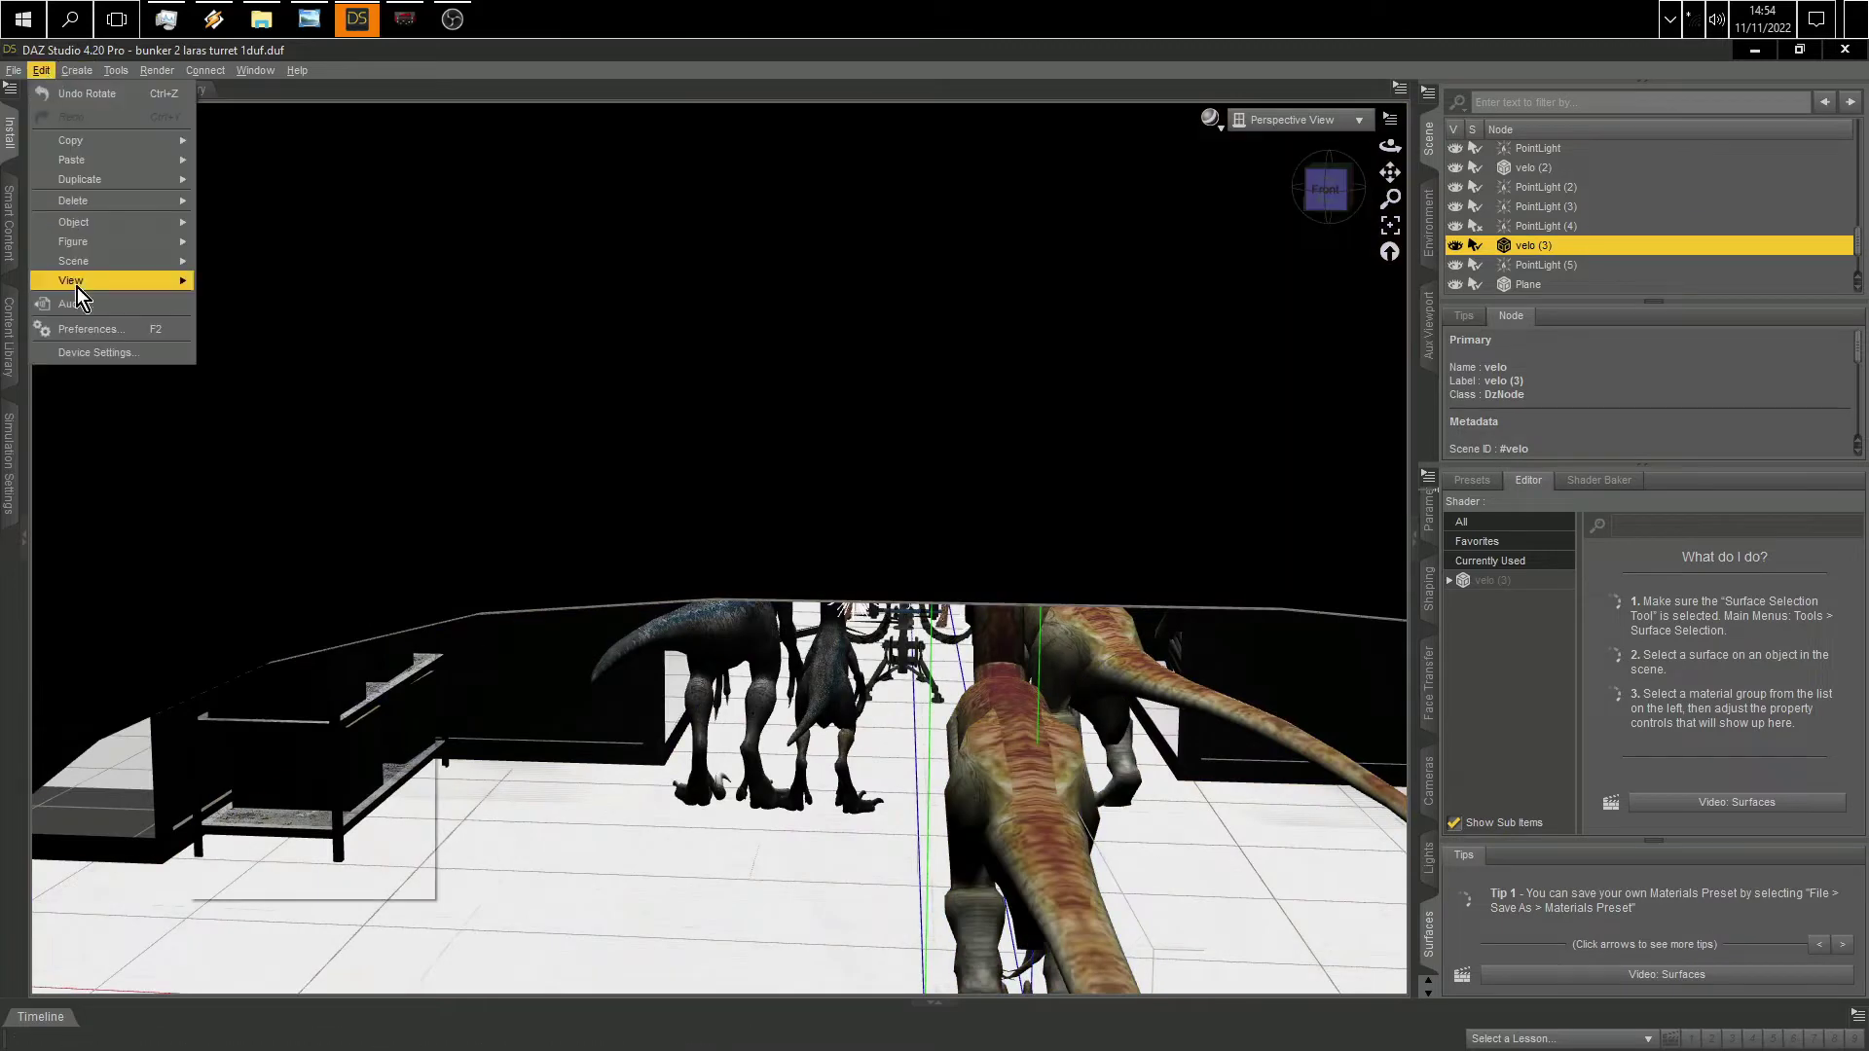
{"action": "left_click", "coordinate": [217, 201]}
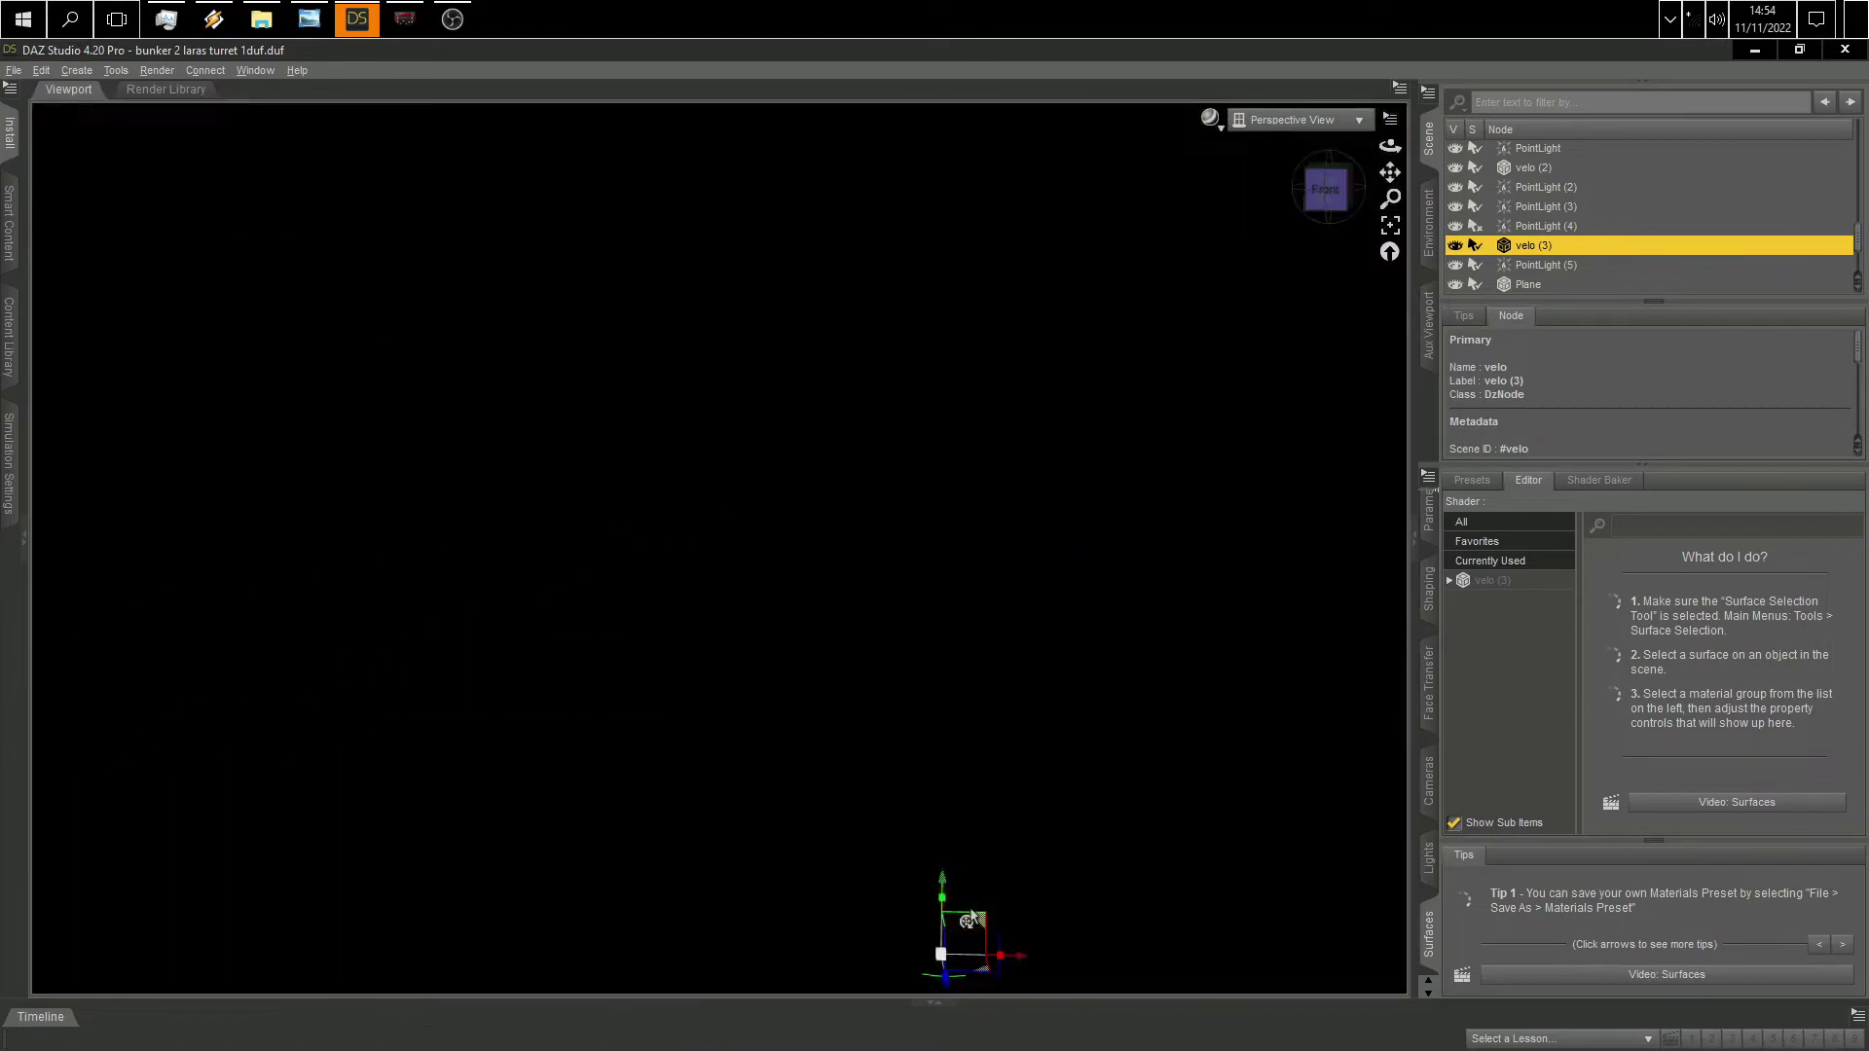
{"action": "left_click_drag", "start_coordinate": [970, 915], "coordinate": [647, 772]}
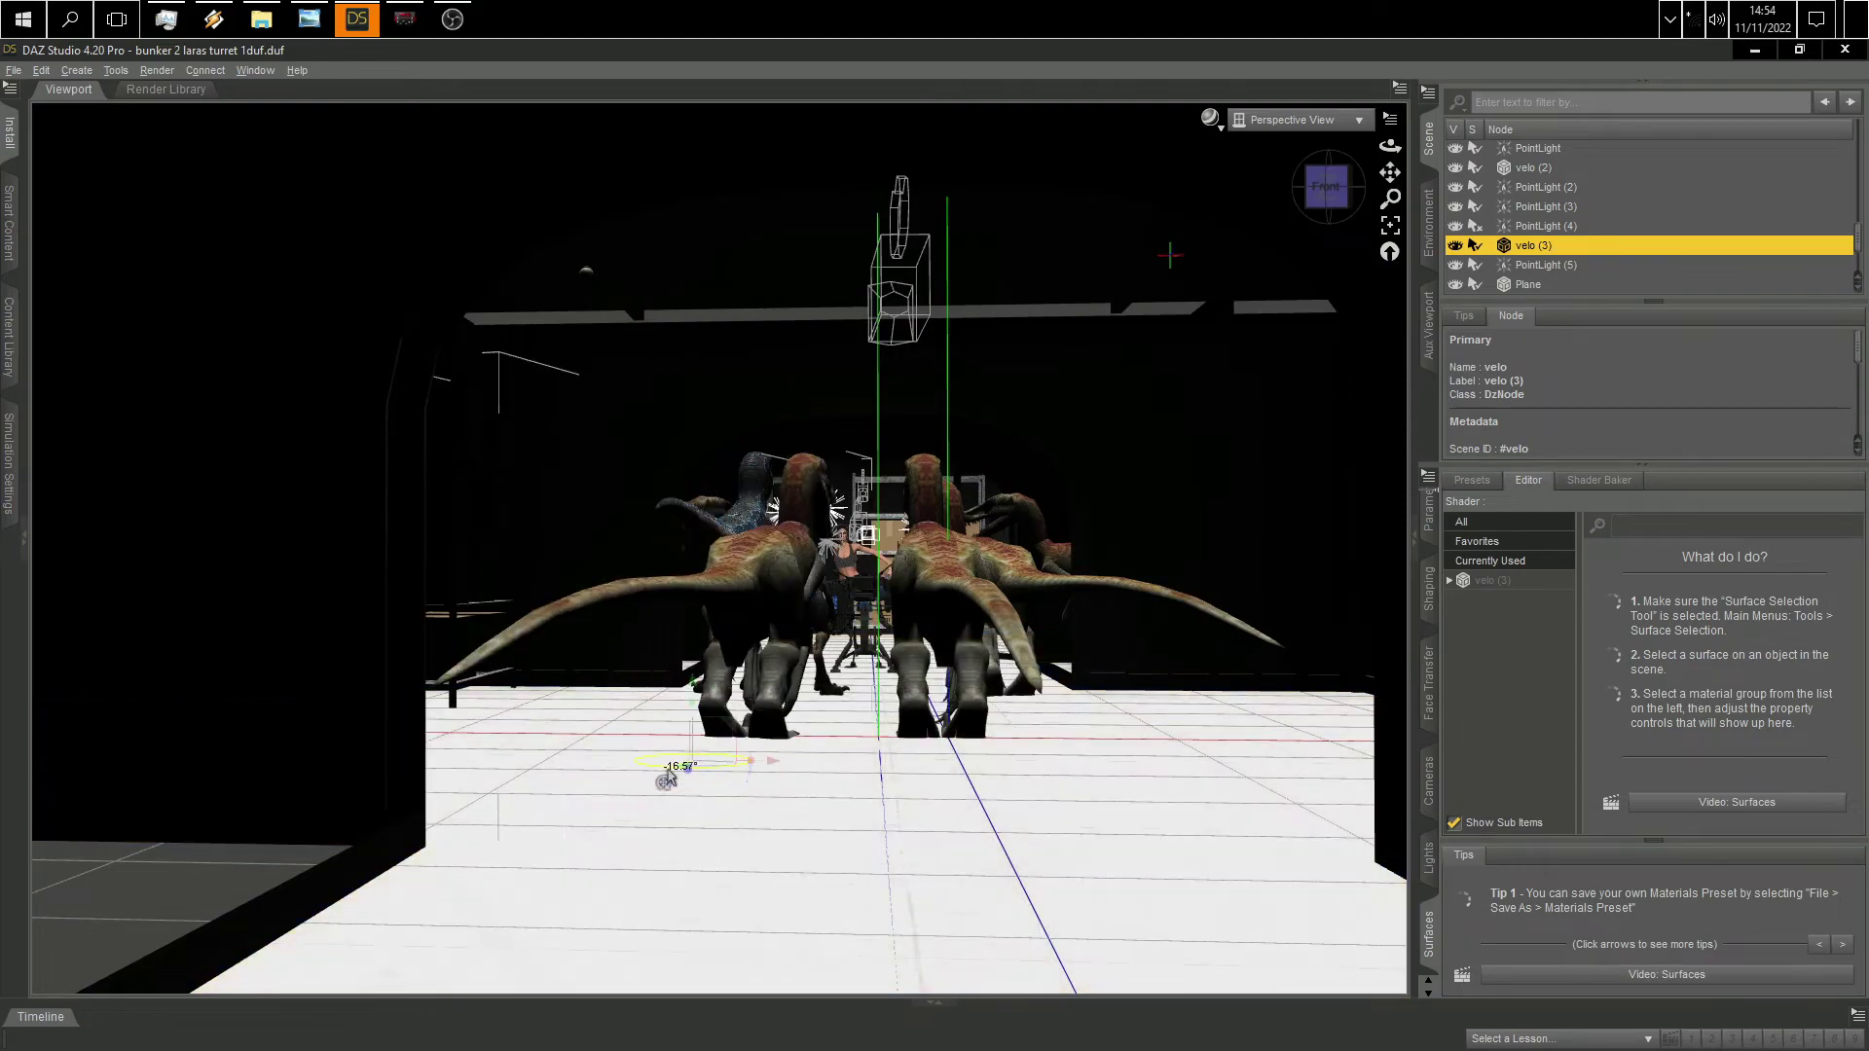
{"action": "left_click_drag", "start_coordinate": [761, 763], "coordinate": [740, 772]}
{"action": "left_click_drag", "start_coordinate": [1276, 244], "coordinate": [1285, 321]}
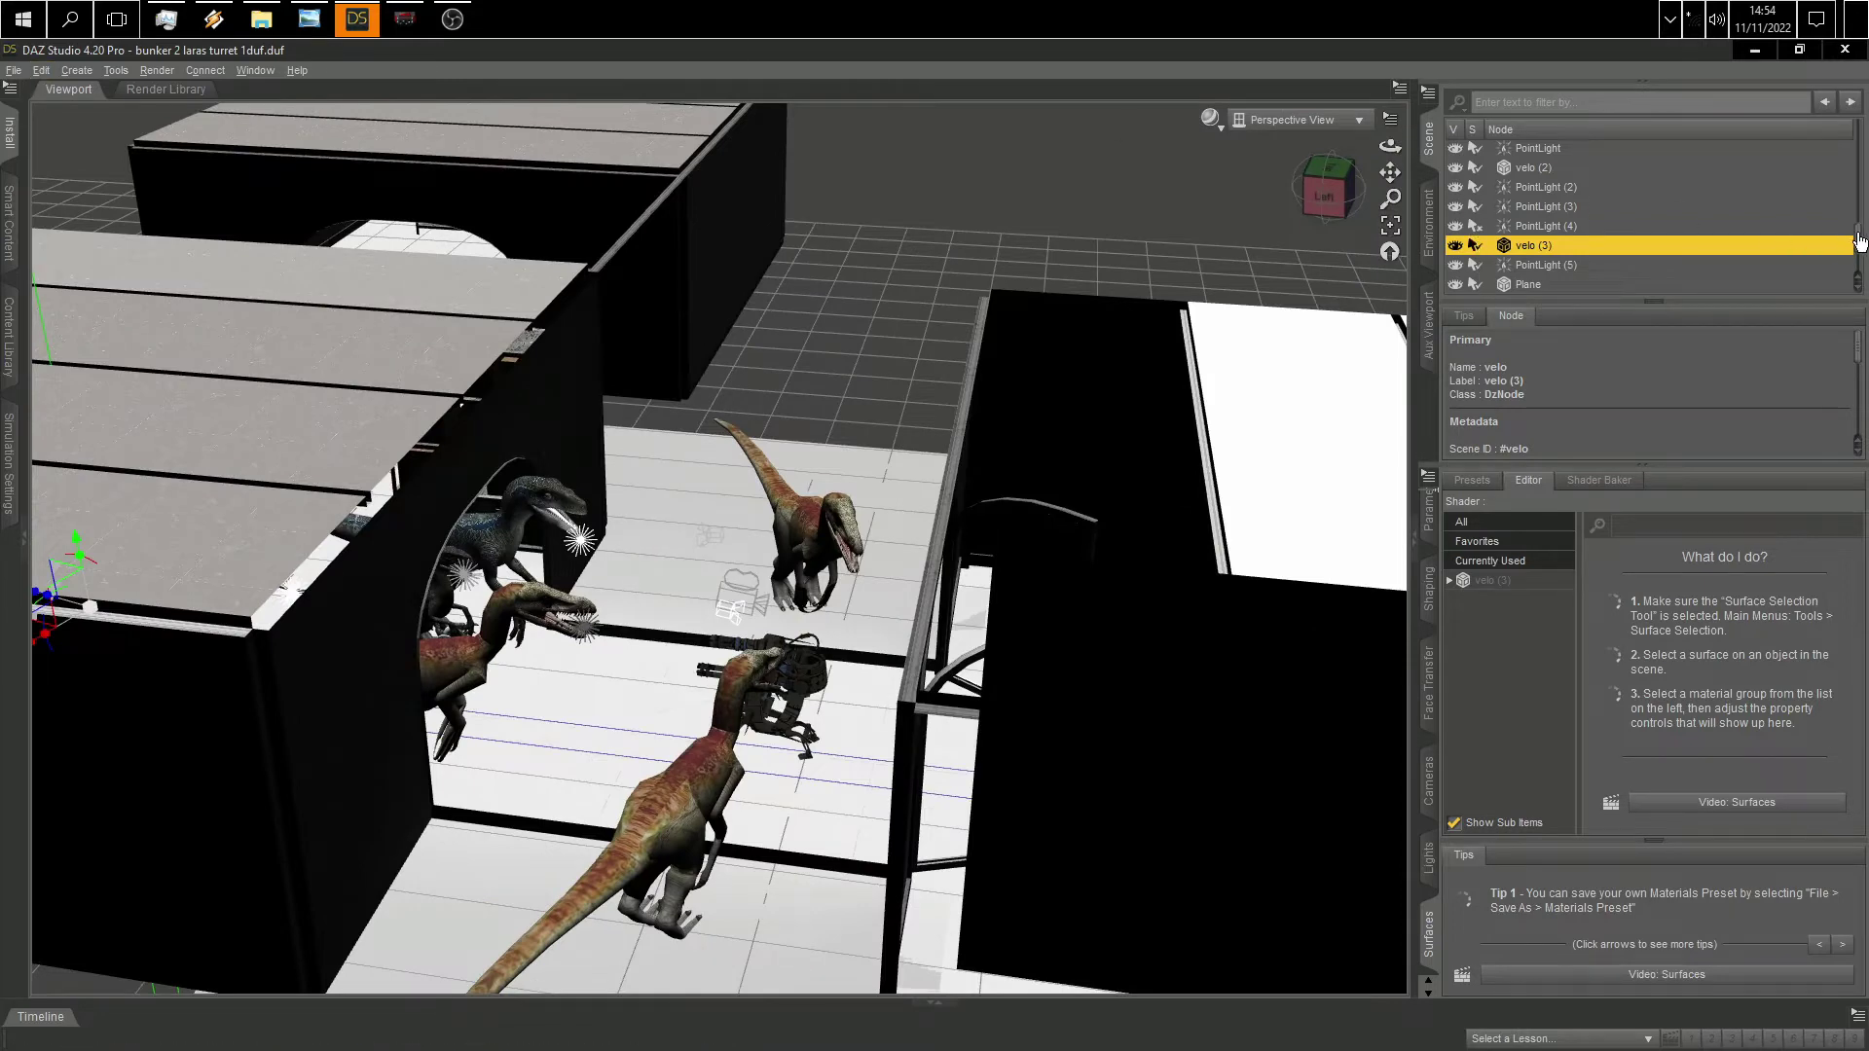
Step: Hide the DistantLight and create a new point light in the bunker near the turret
{"action": "left_click", "coordinate": [1454, 198]}
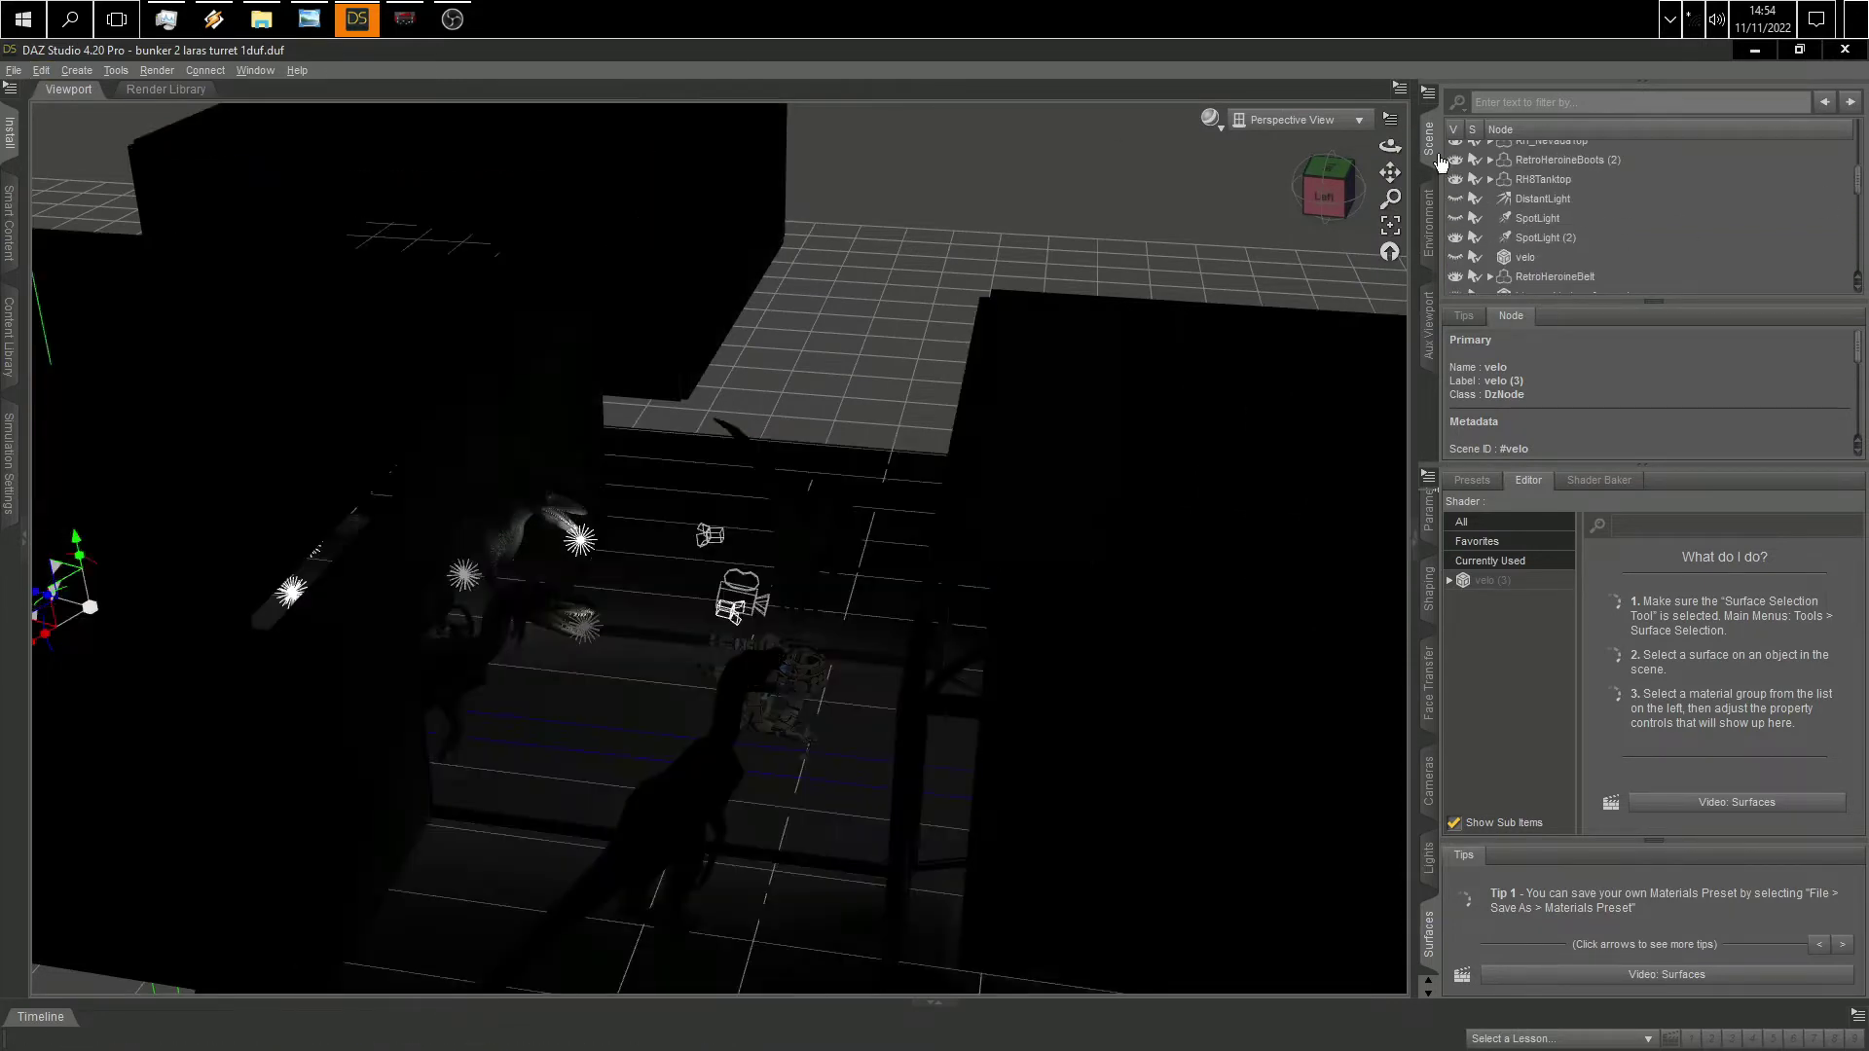
{"action": "left_click", "coordinate": [73, 116]}
{"action": "left_click", "coordinate": [137, 169]}
{"action": "left_click", "coordinate": [961, 605]}
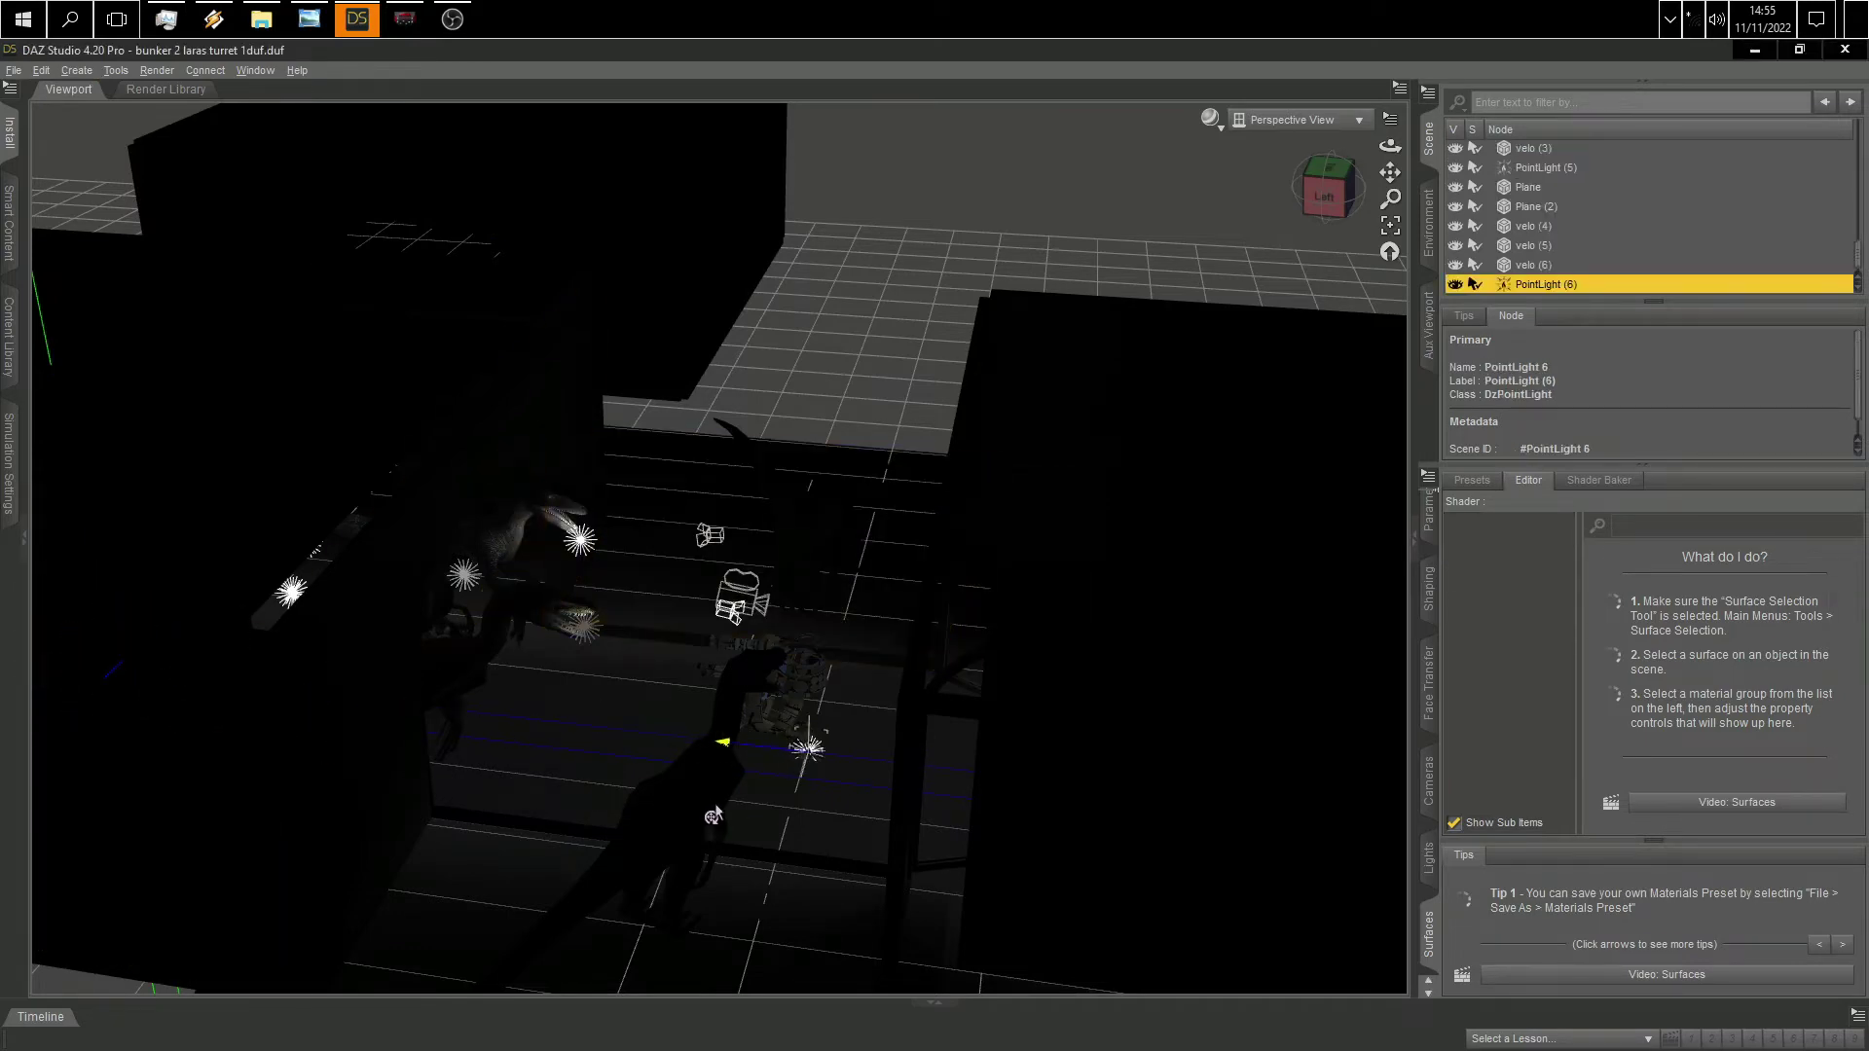
{"action": "middle_click_drag", "start_coordinate": [800, 584], "coordinate": [891, 357]}
{"action": "scroll", "coordinate": [891, 357], "scroll_direction": "up", "scroll_amount": 10}
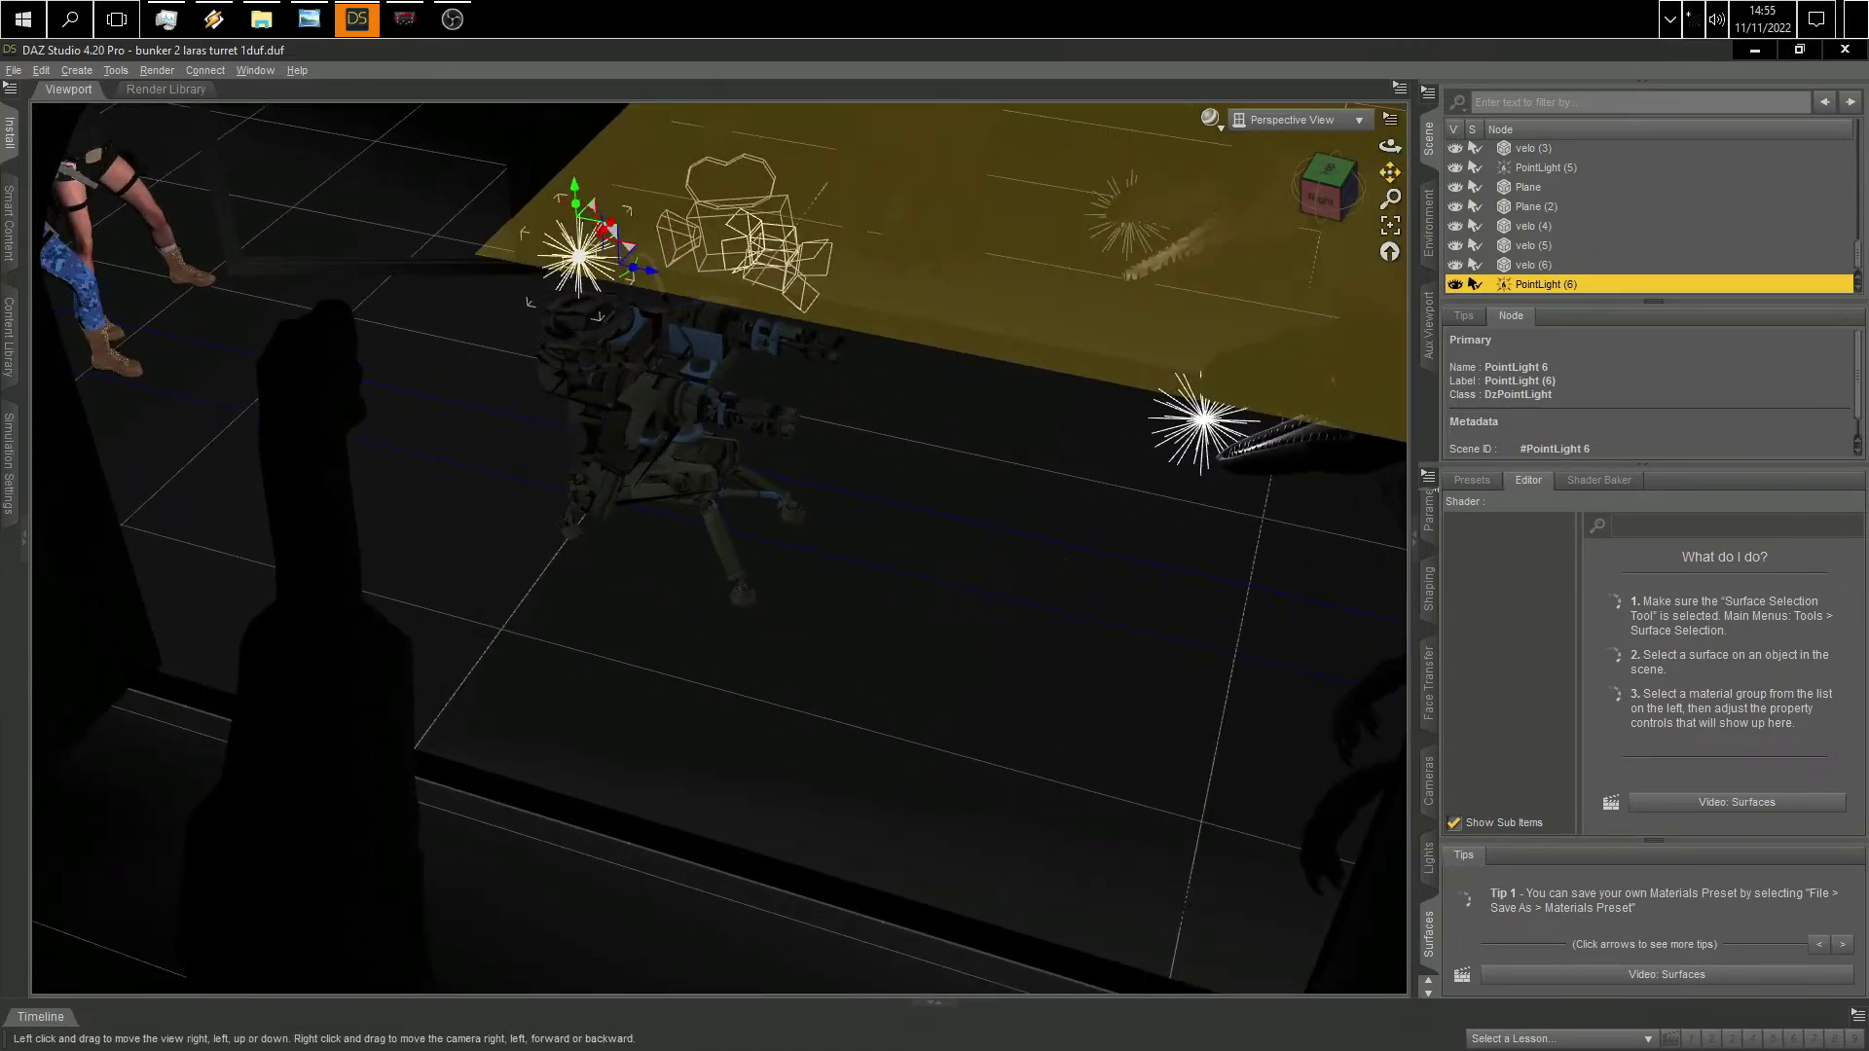
Step: Show the Camera (3) view in the auxiliary viewport while keeping the main viewport in Perspective View
{"action": "left_click", "coordinate": [1429, 325]}
{"action": "left_click", "coordinate": [1343, 120]}
{"action": "left_click", "coordinate": [1361, 324]}
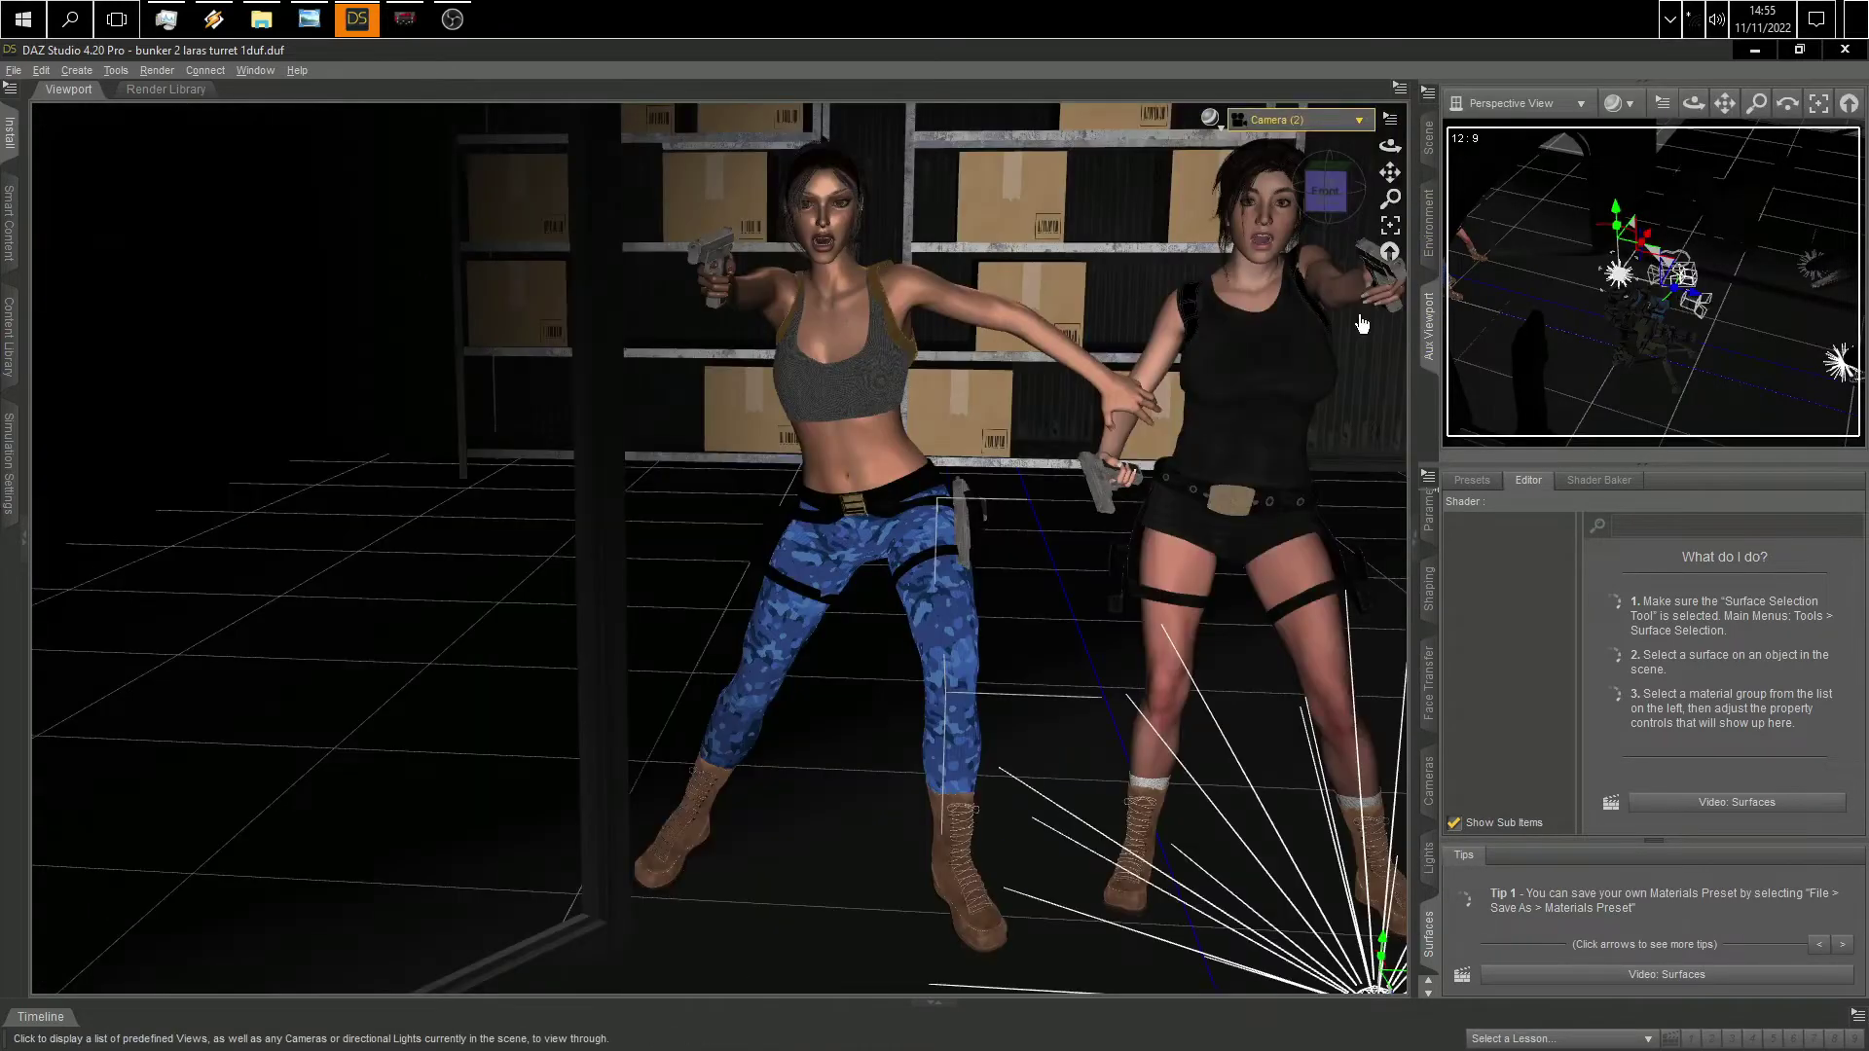
{"action": "left_click", "coordinate": [1339, 125]}
{"action": "left_click", "coordinate": [1295, 148]}
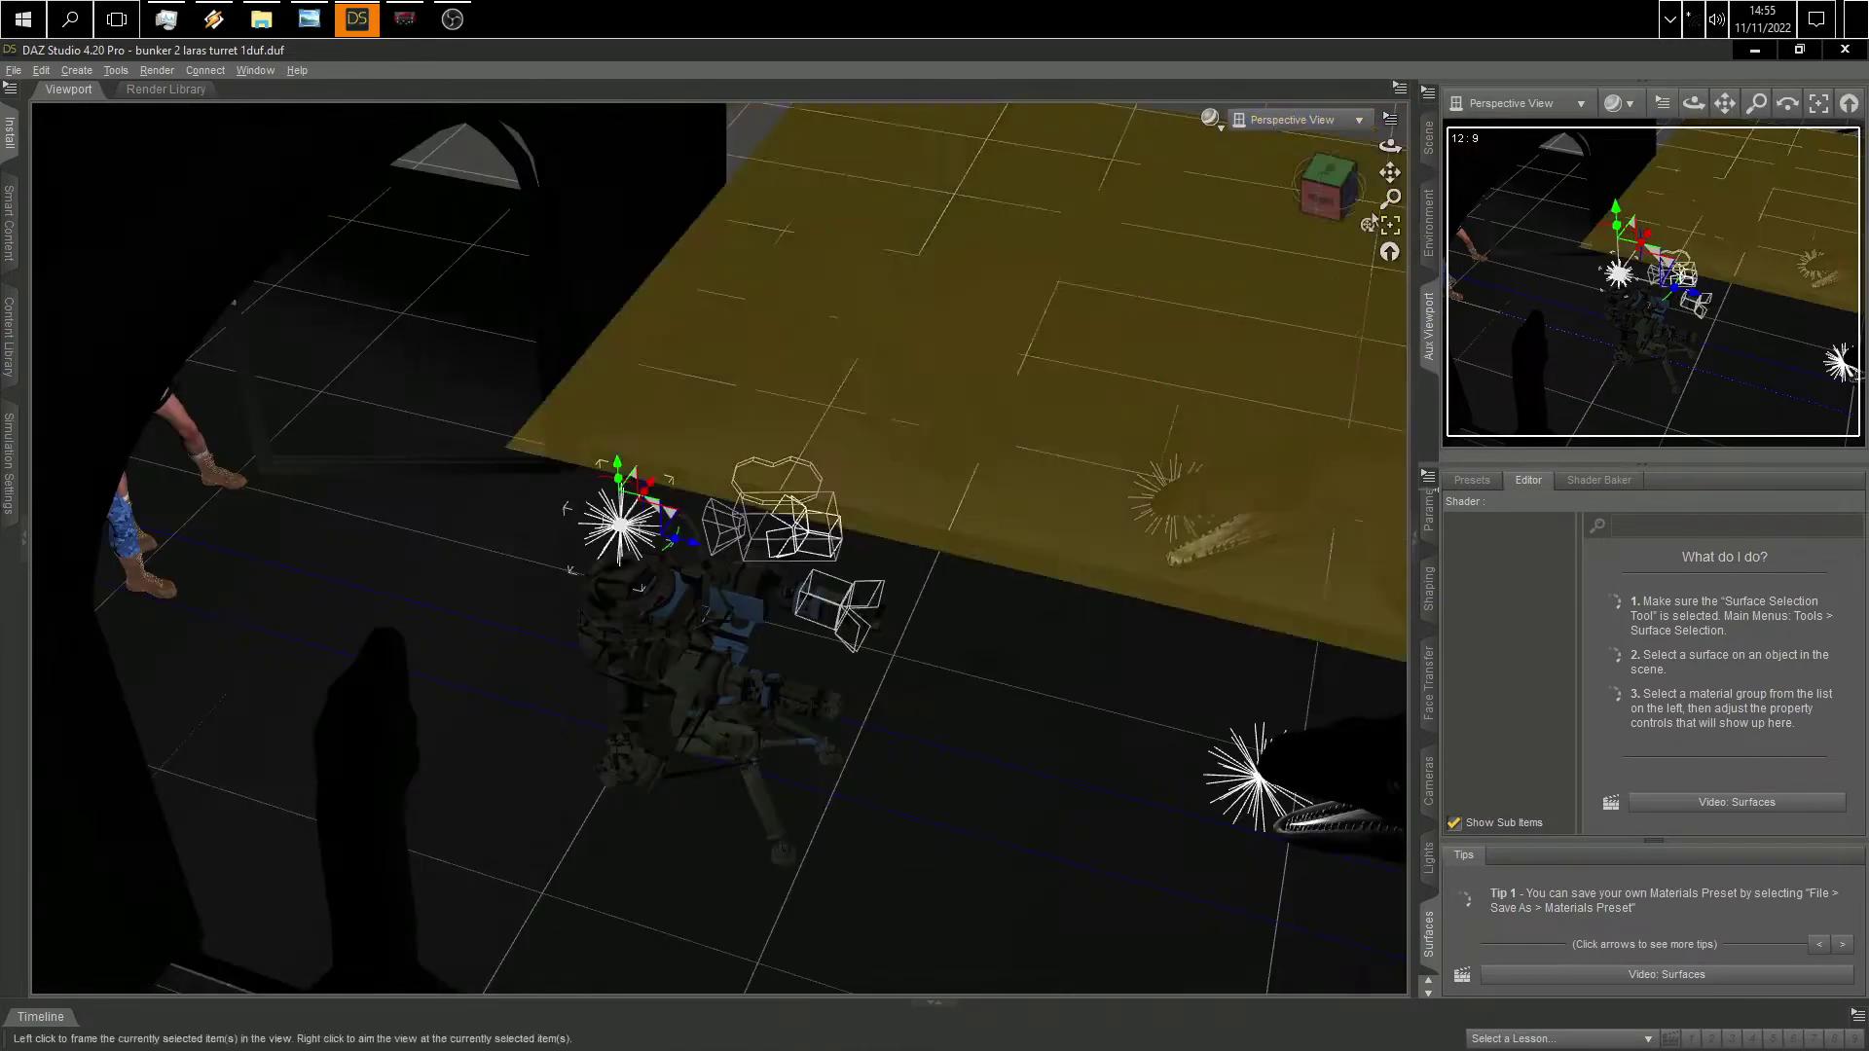
{"action": "left_click", "coordinate": [1545, 105]}
{"action": "left_click", "coordinate": [1499, 304]}
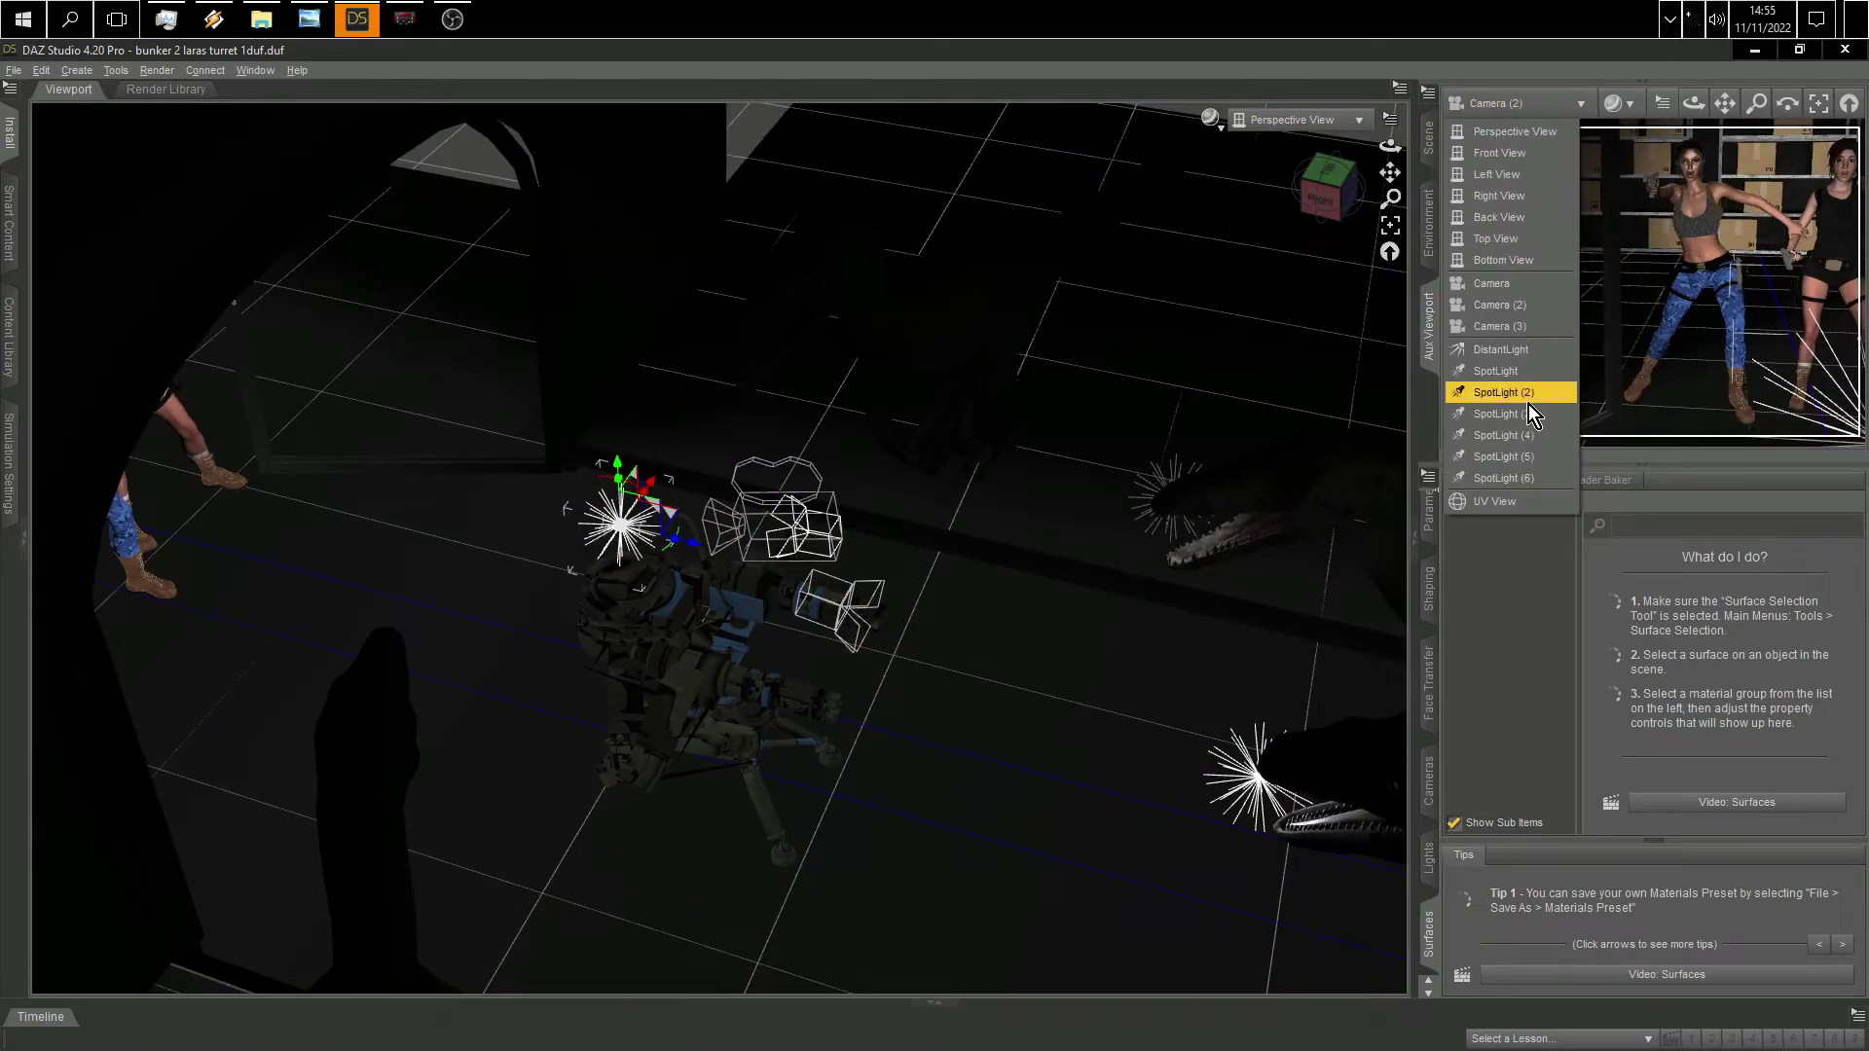
{"action": "left_click", "coordinate": [1499, 326]}
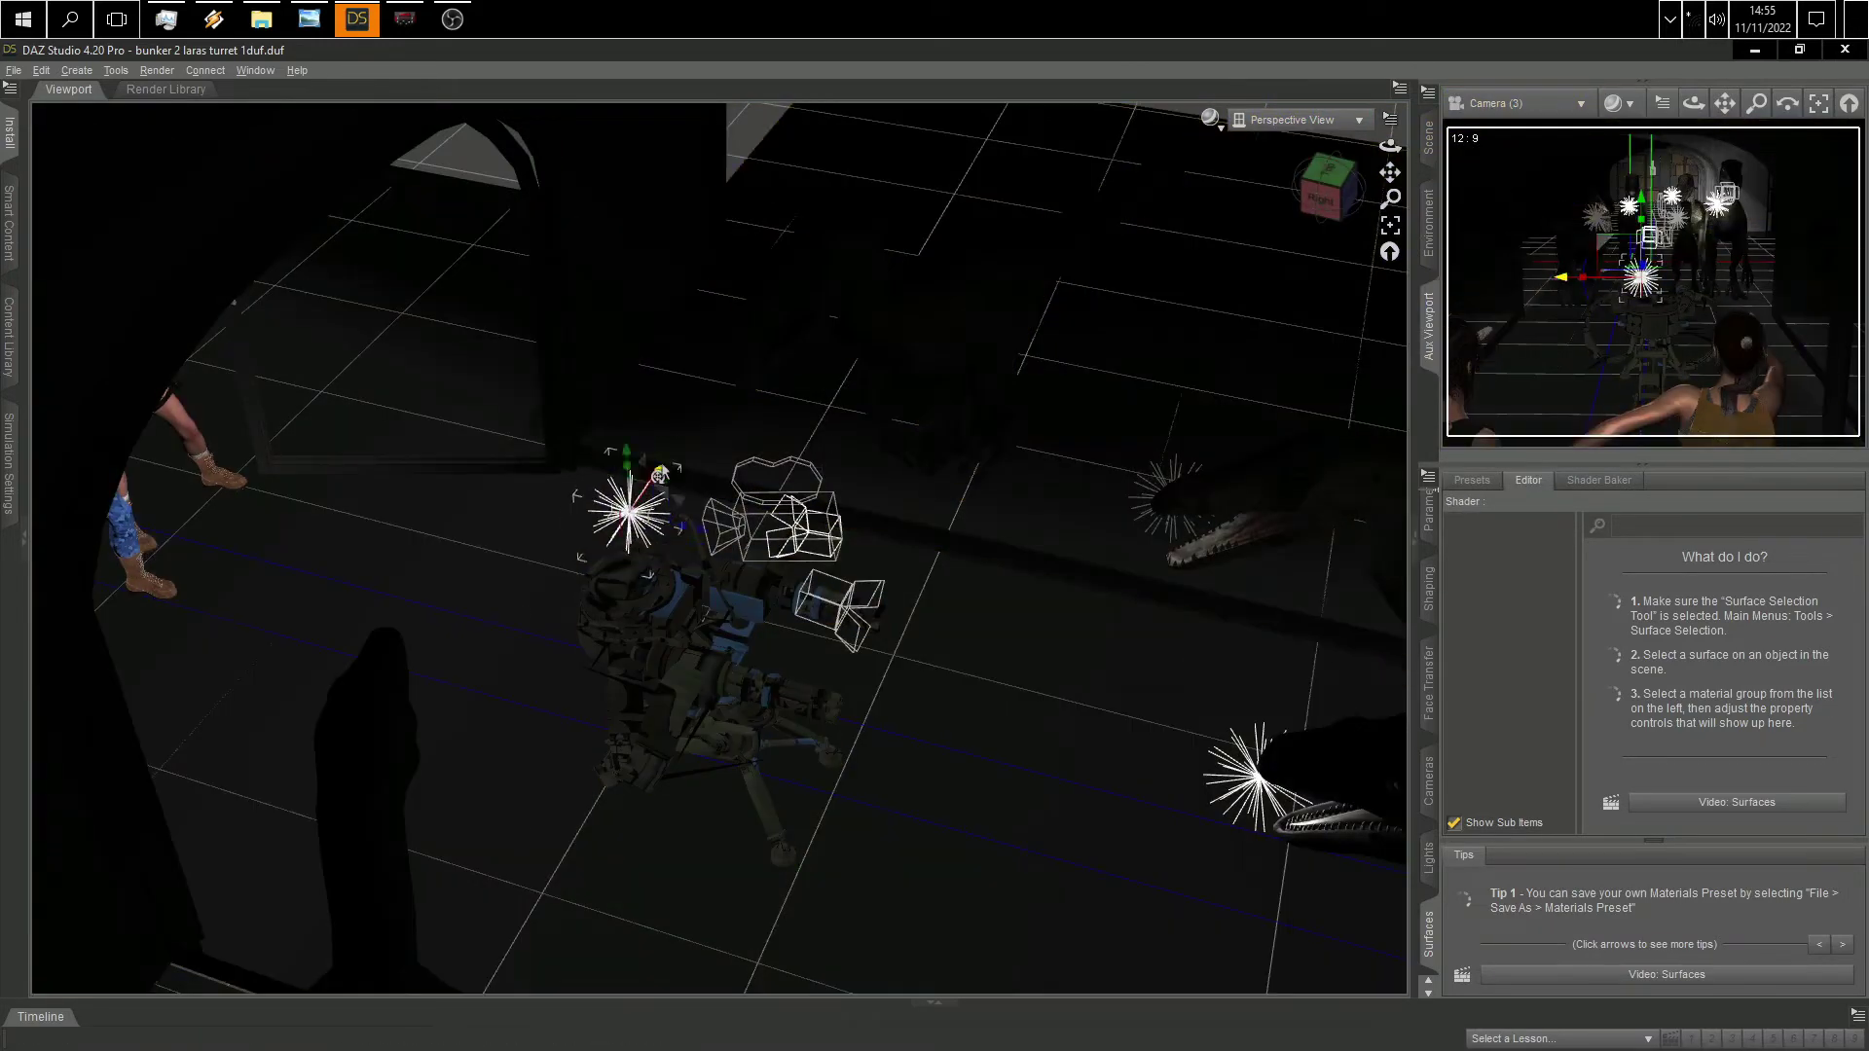
Step: Move the new point light sideways from the turret toward the raptor on the side floor
{"action": "left_click", "coordinate": [736, 352]}
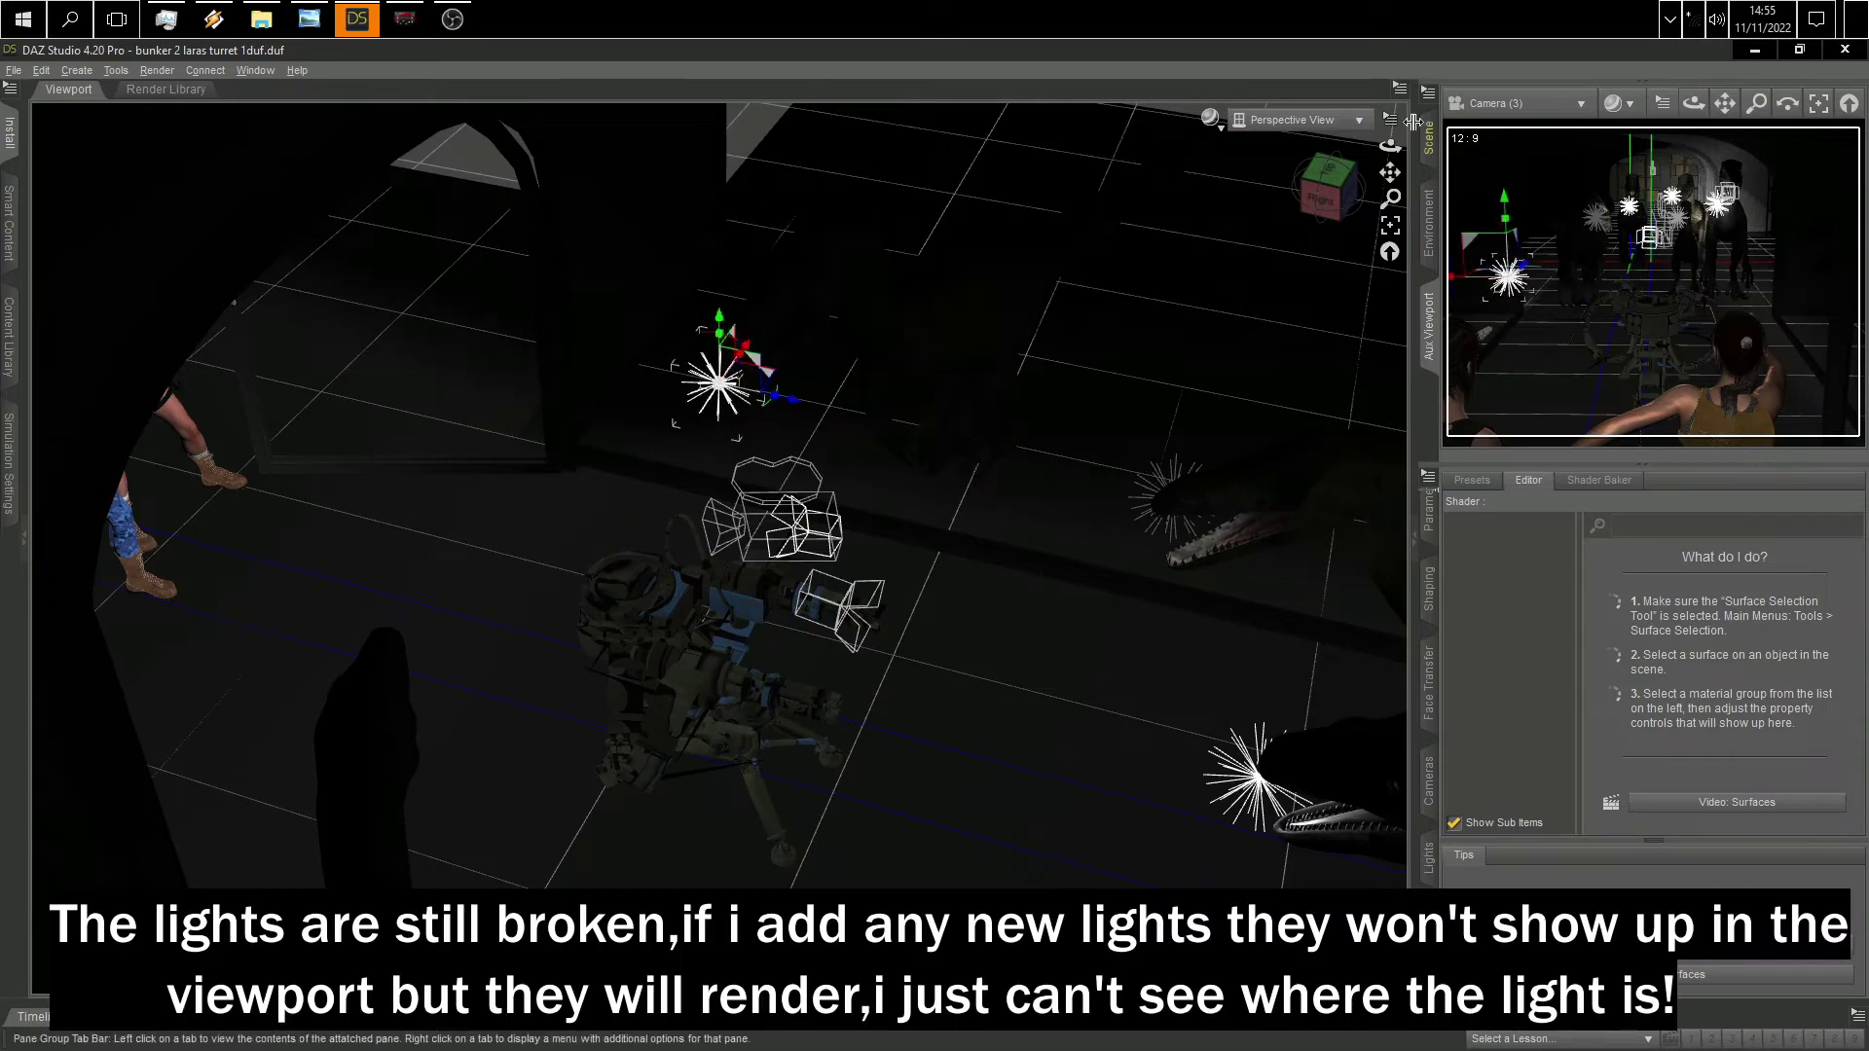
{"action": "middle_click_drag", "start_coordinate": [754, 389], "coordinate": [905, 416]}
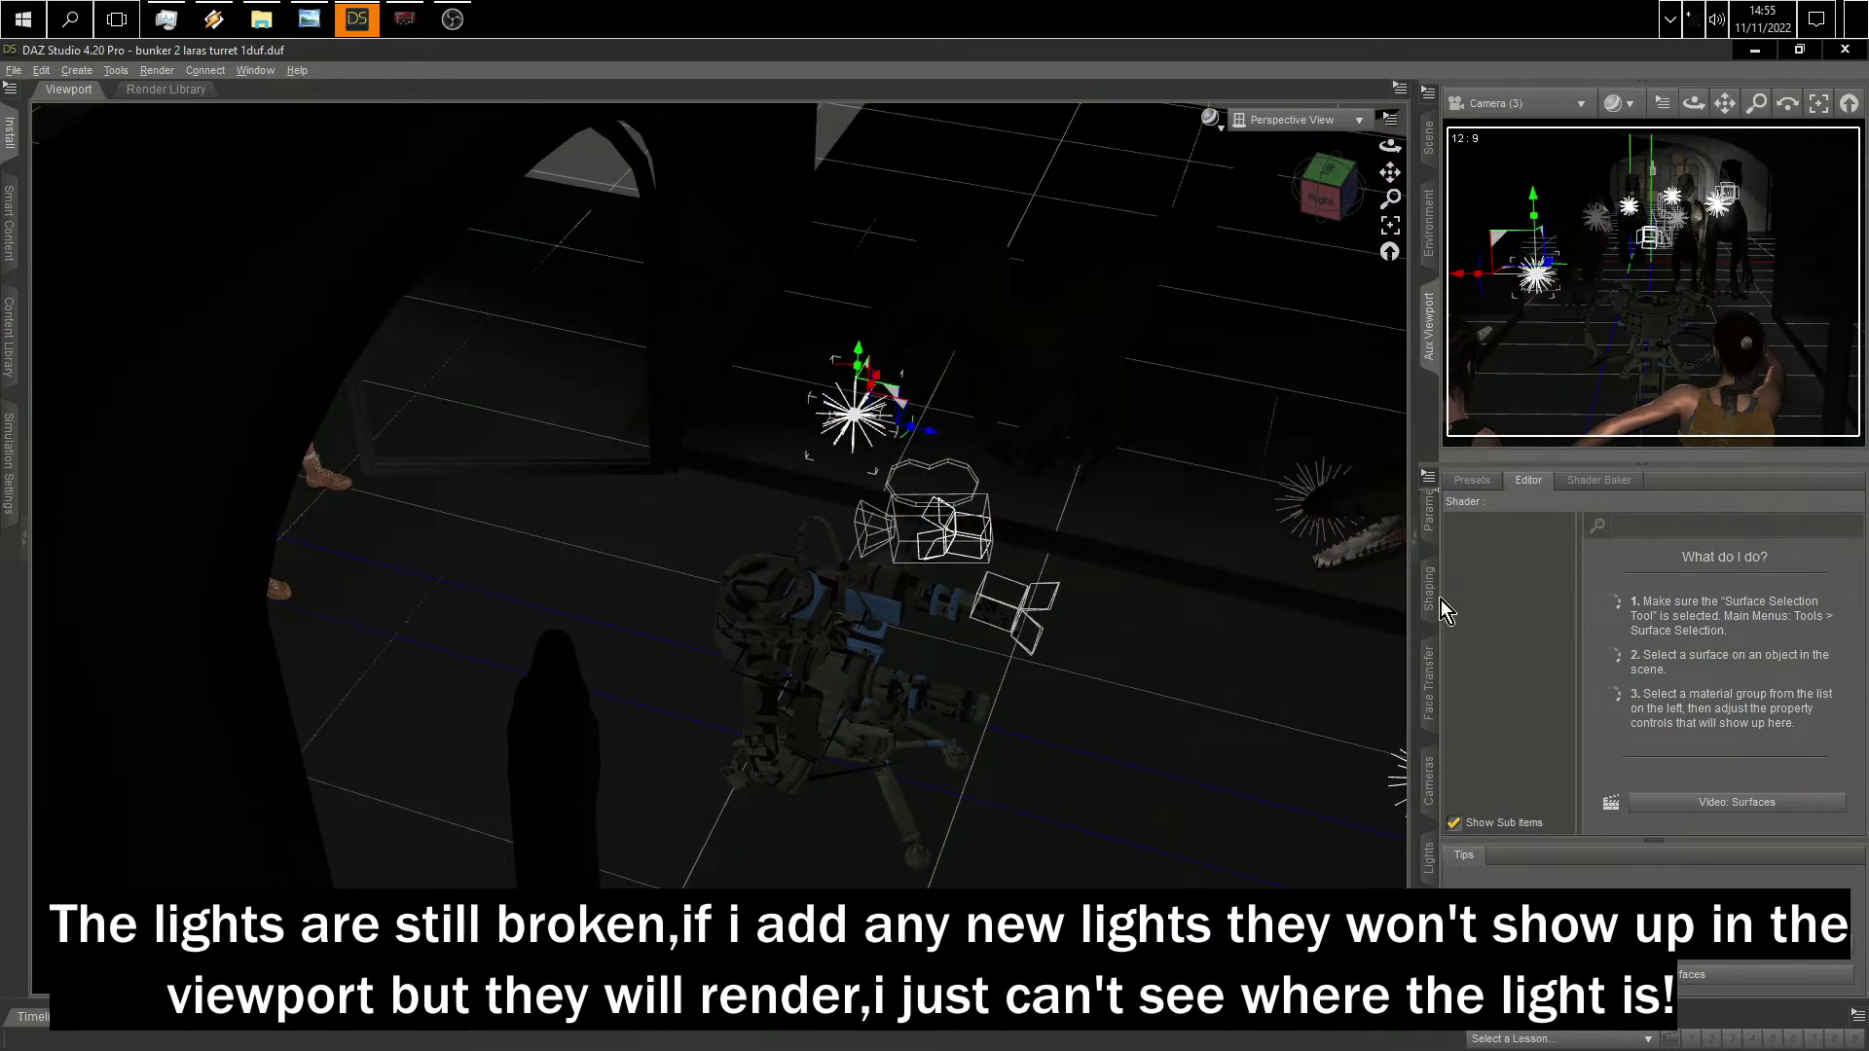
Step: Create another point light and move it to the opposite side of the turret, toward the other side raptor
{"action": "left_click", "coordinate": [76, 70]}
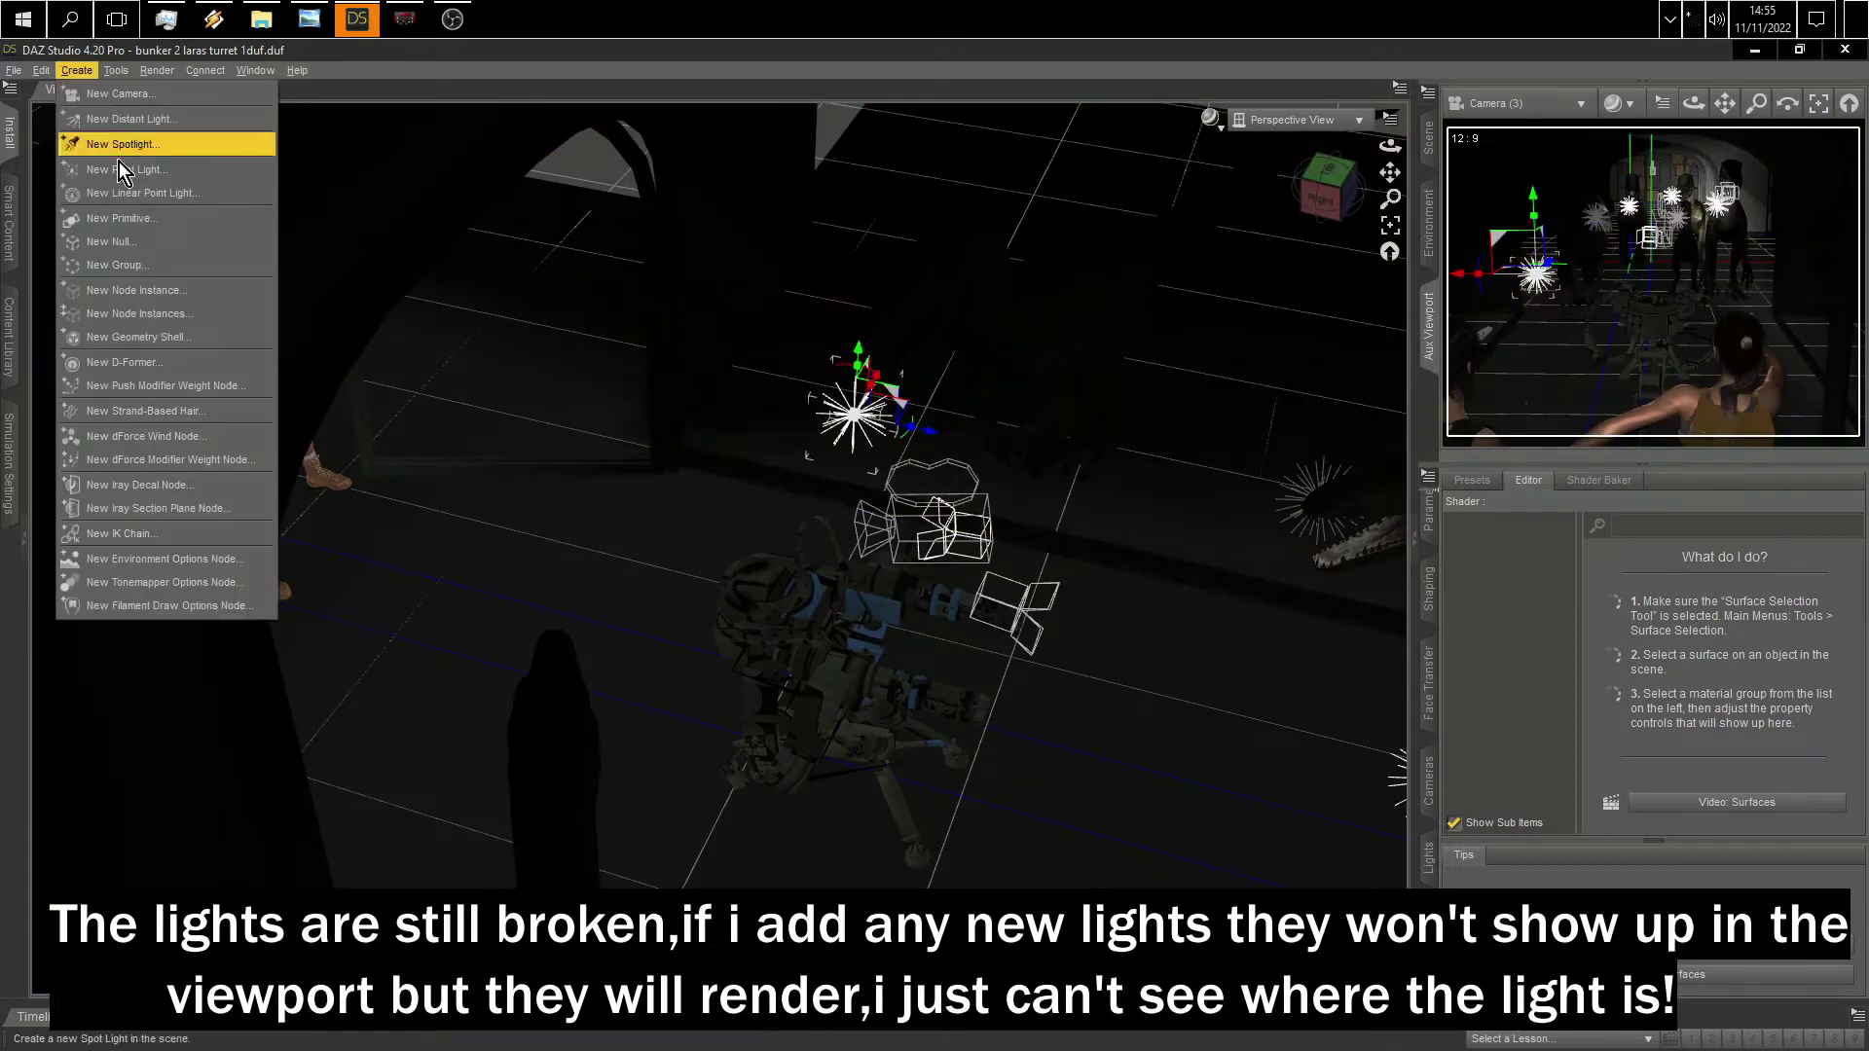
{"action": "left_click", "coordinate": [124, 169]}
{"action": "left_click", "coordinate": [941, 611]}
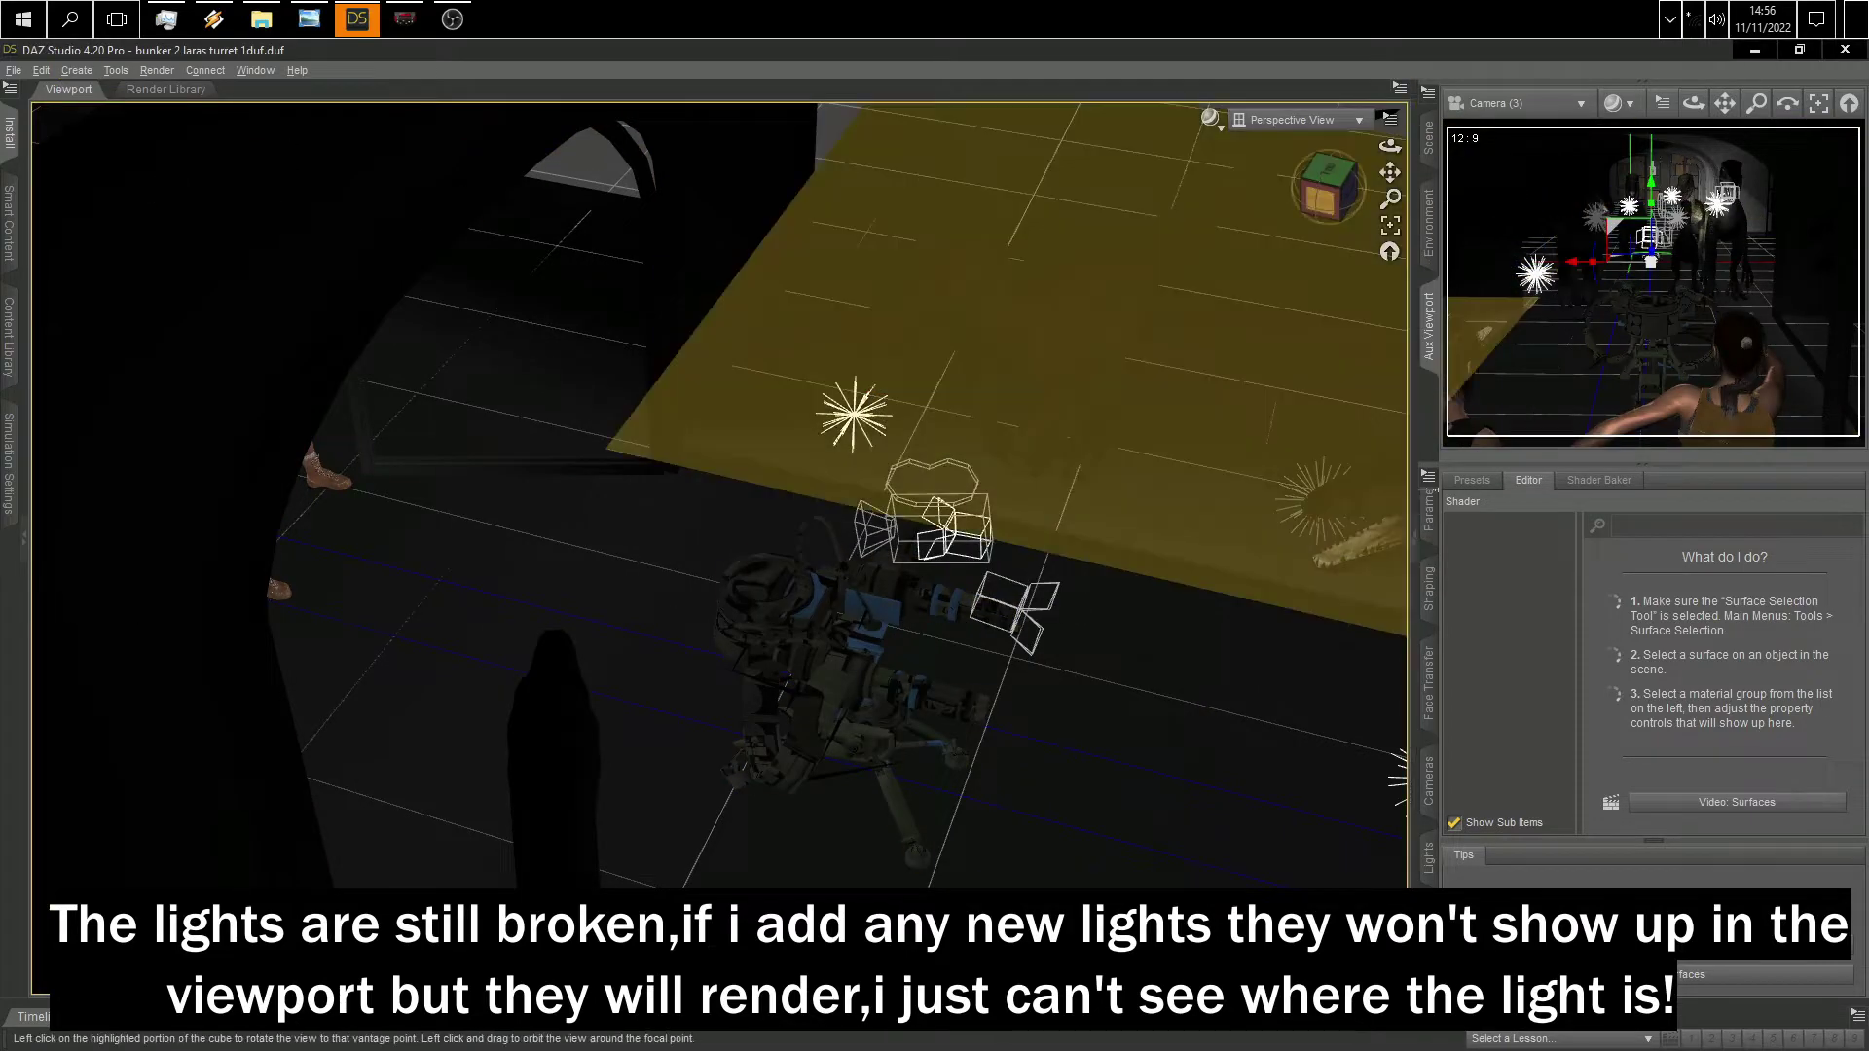
{"action": "left_click", "coordinate": [1326, 187]}
{"action": "left_click_drag", "start_coordinate": [795, 317], "coordinate": [1004, 532], "text": "alt"}
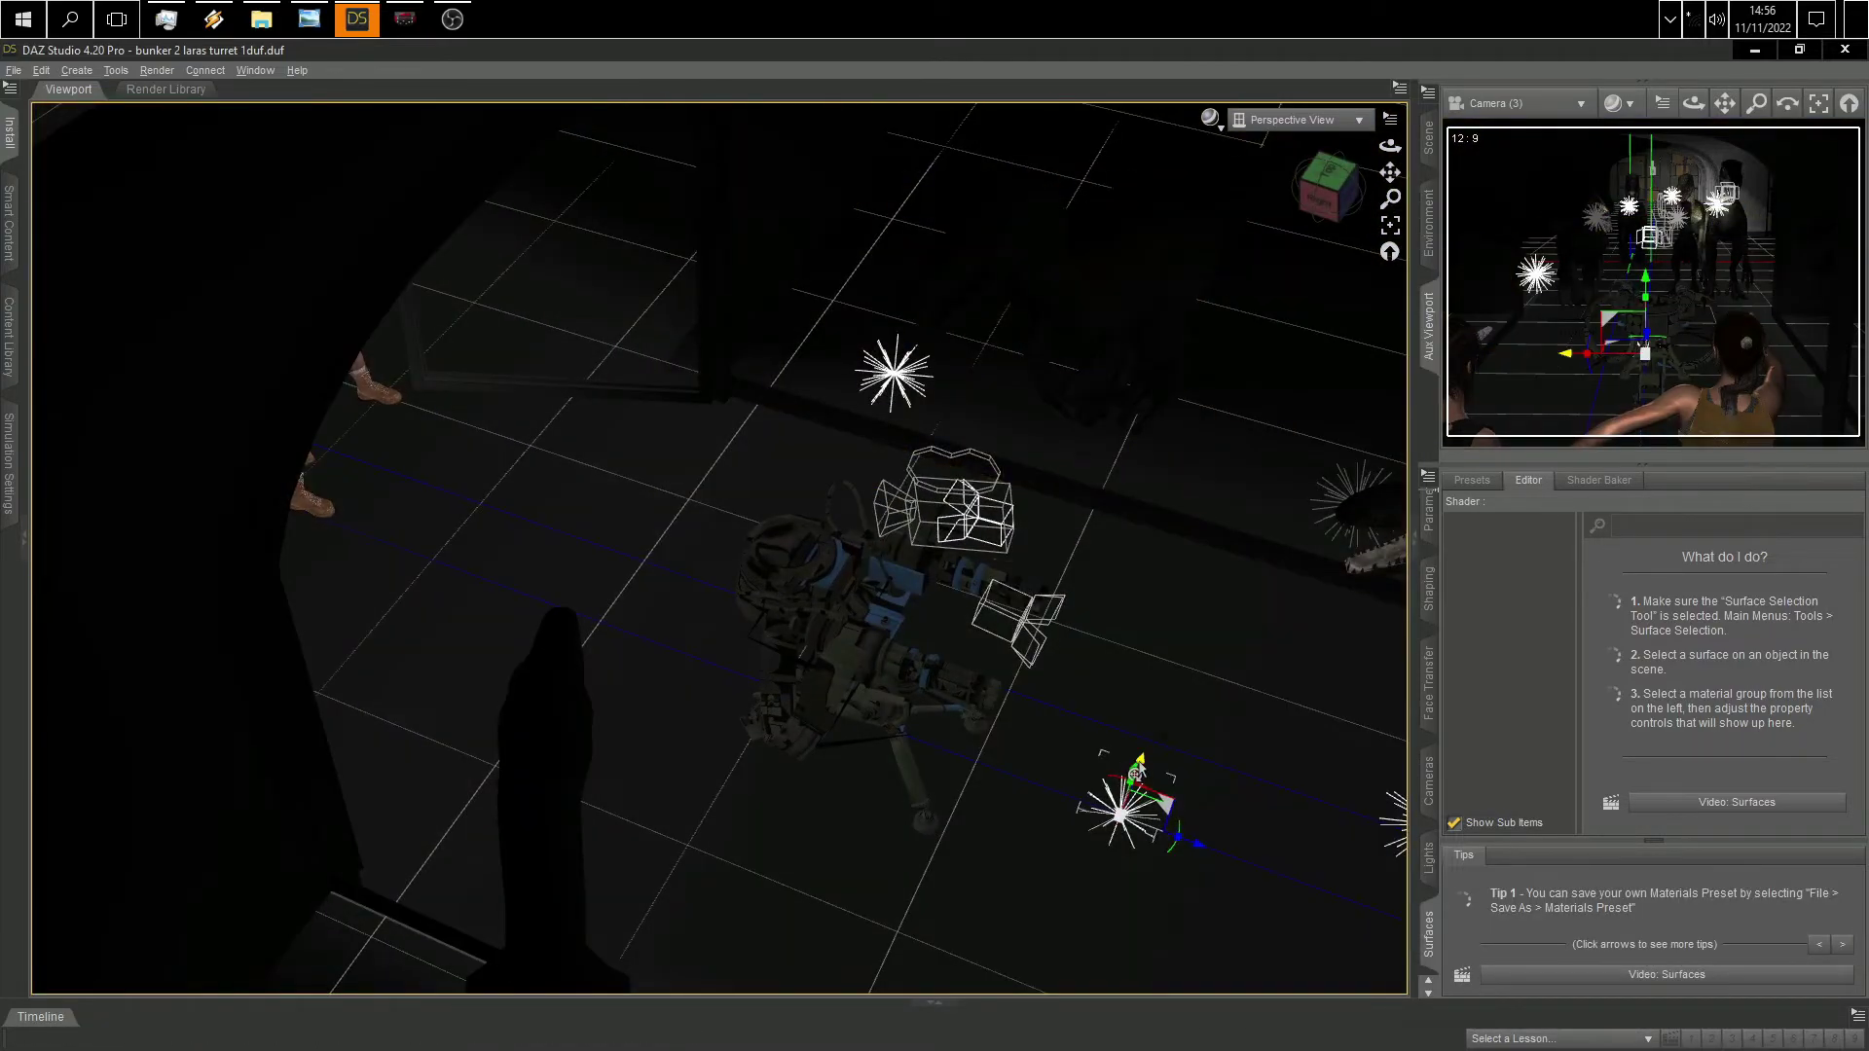
{"action": "left_click_drag", "start_coordinate": [1028, 910], "coordinate": [710, 890], "text": "alt"}
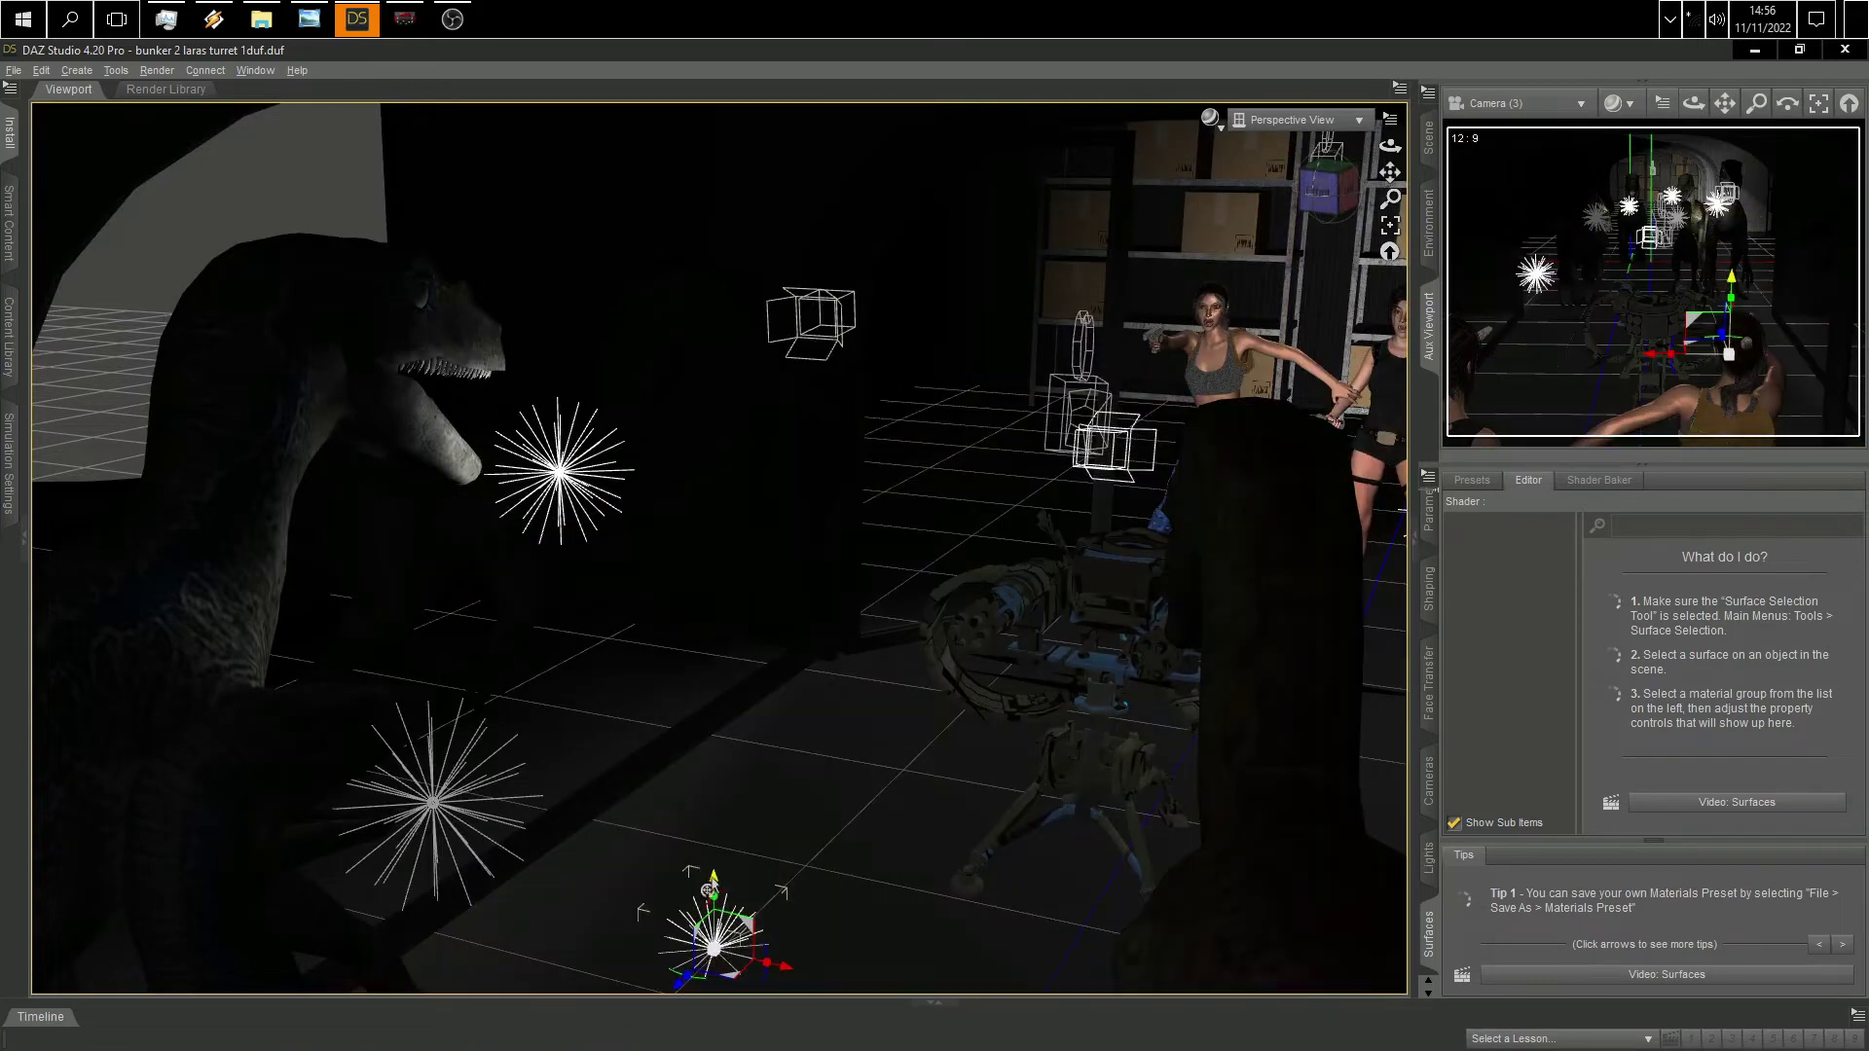
{"action": "left_click", "coordinate": [1320, 191]}
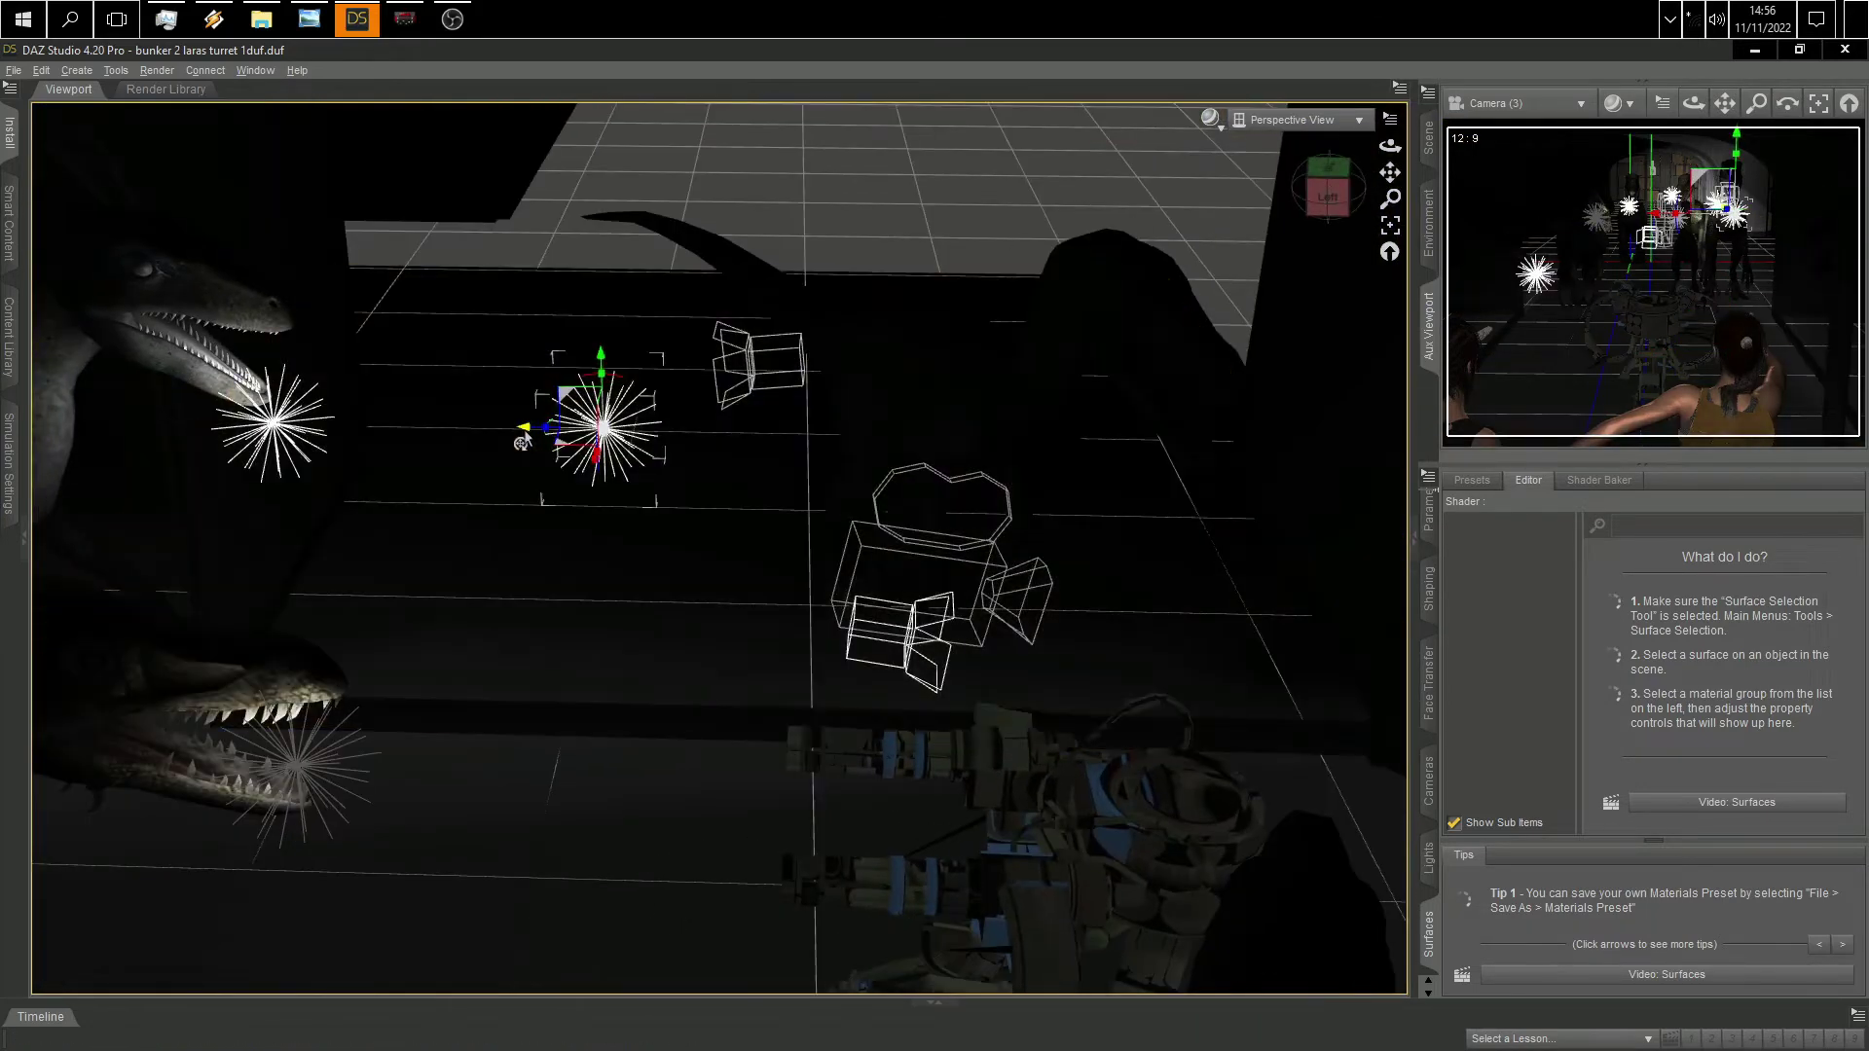
{"action": "left_click", "coordinate": [1274, 462]}
{"action": "left_click_drag", "start_coordinate": [1290, 493], "coordinate": [1296, 526]}
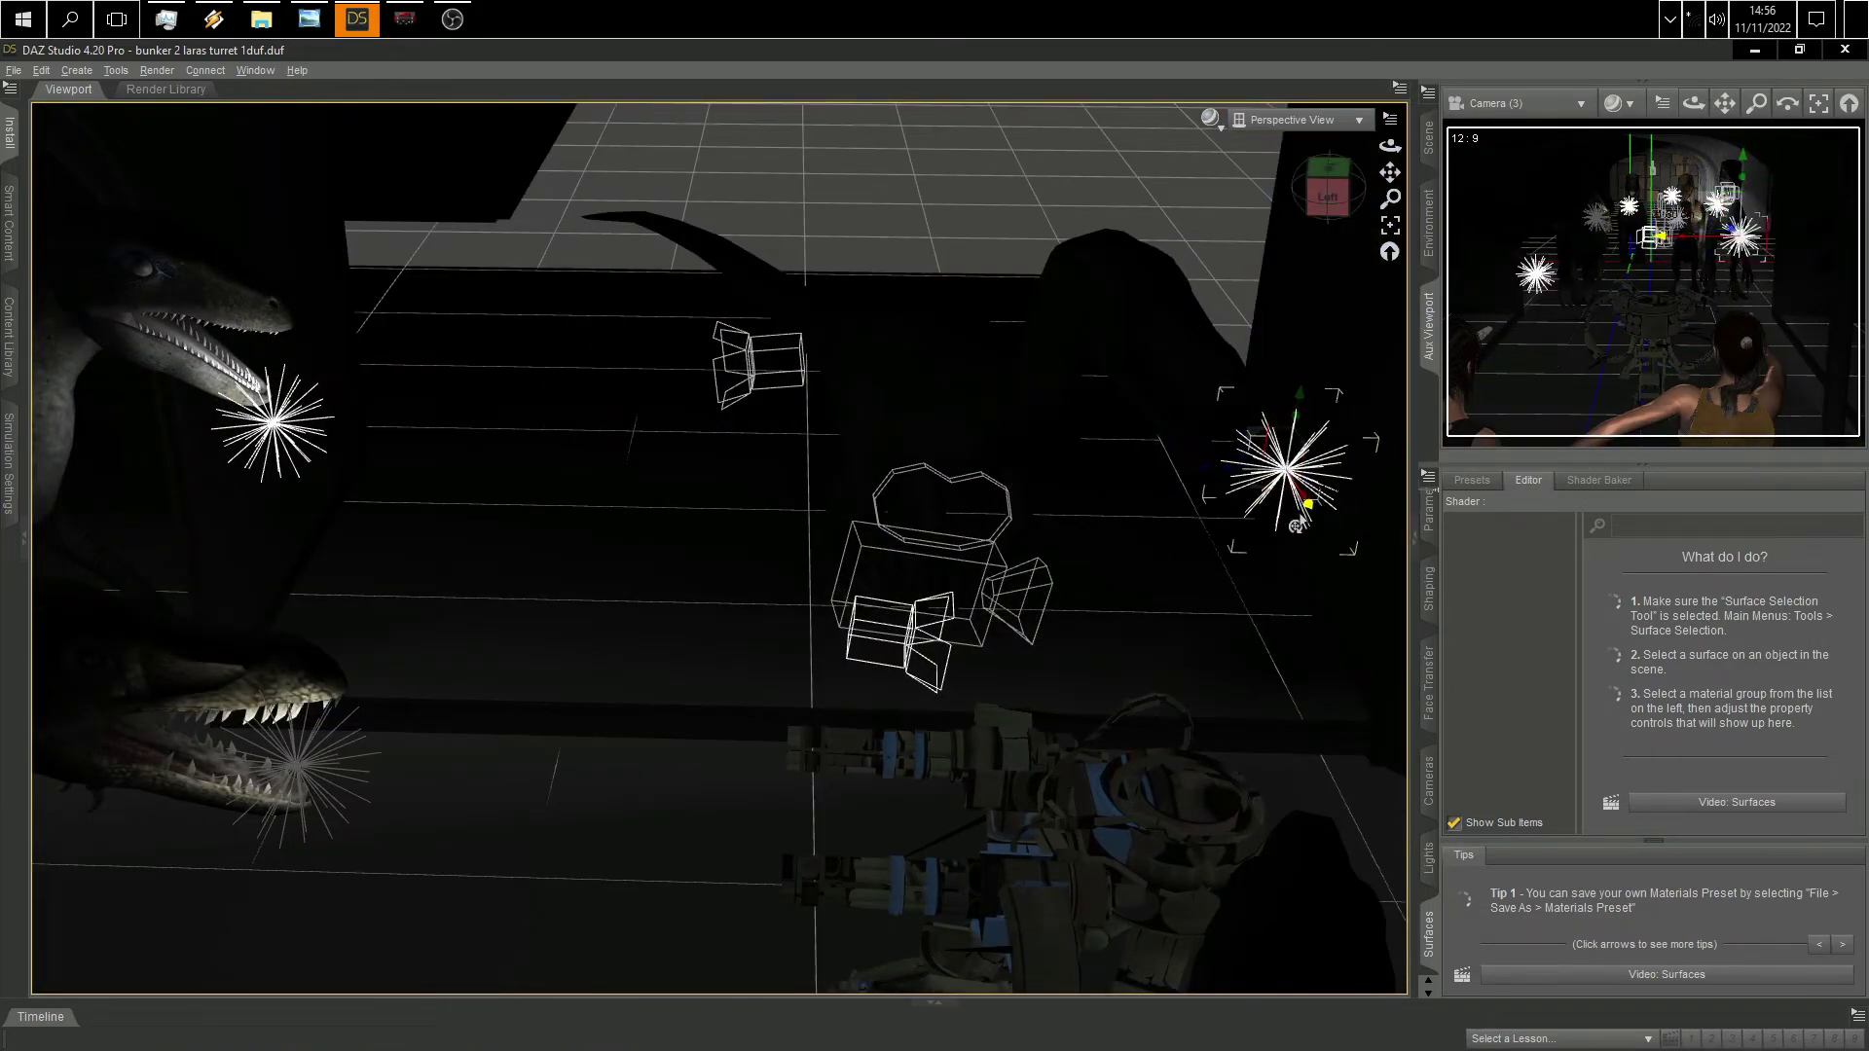
Step: Shift PointLight (7) closer to the side raptor's mouth and open its light parameters
{"action": "left_click", "coordinate": [1327, 187]}
{"action": "left_click_drag", "start_coordinate": [1326, 187], "coordinate": [497, 532]}
{"action": "left_click", "coordinate": [1428, 859]}
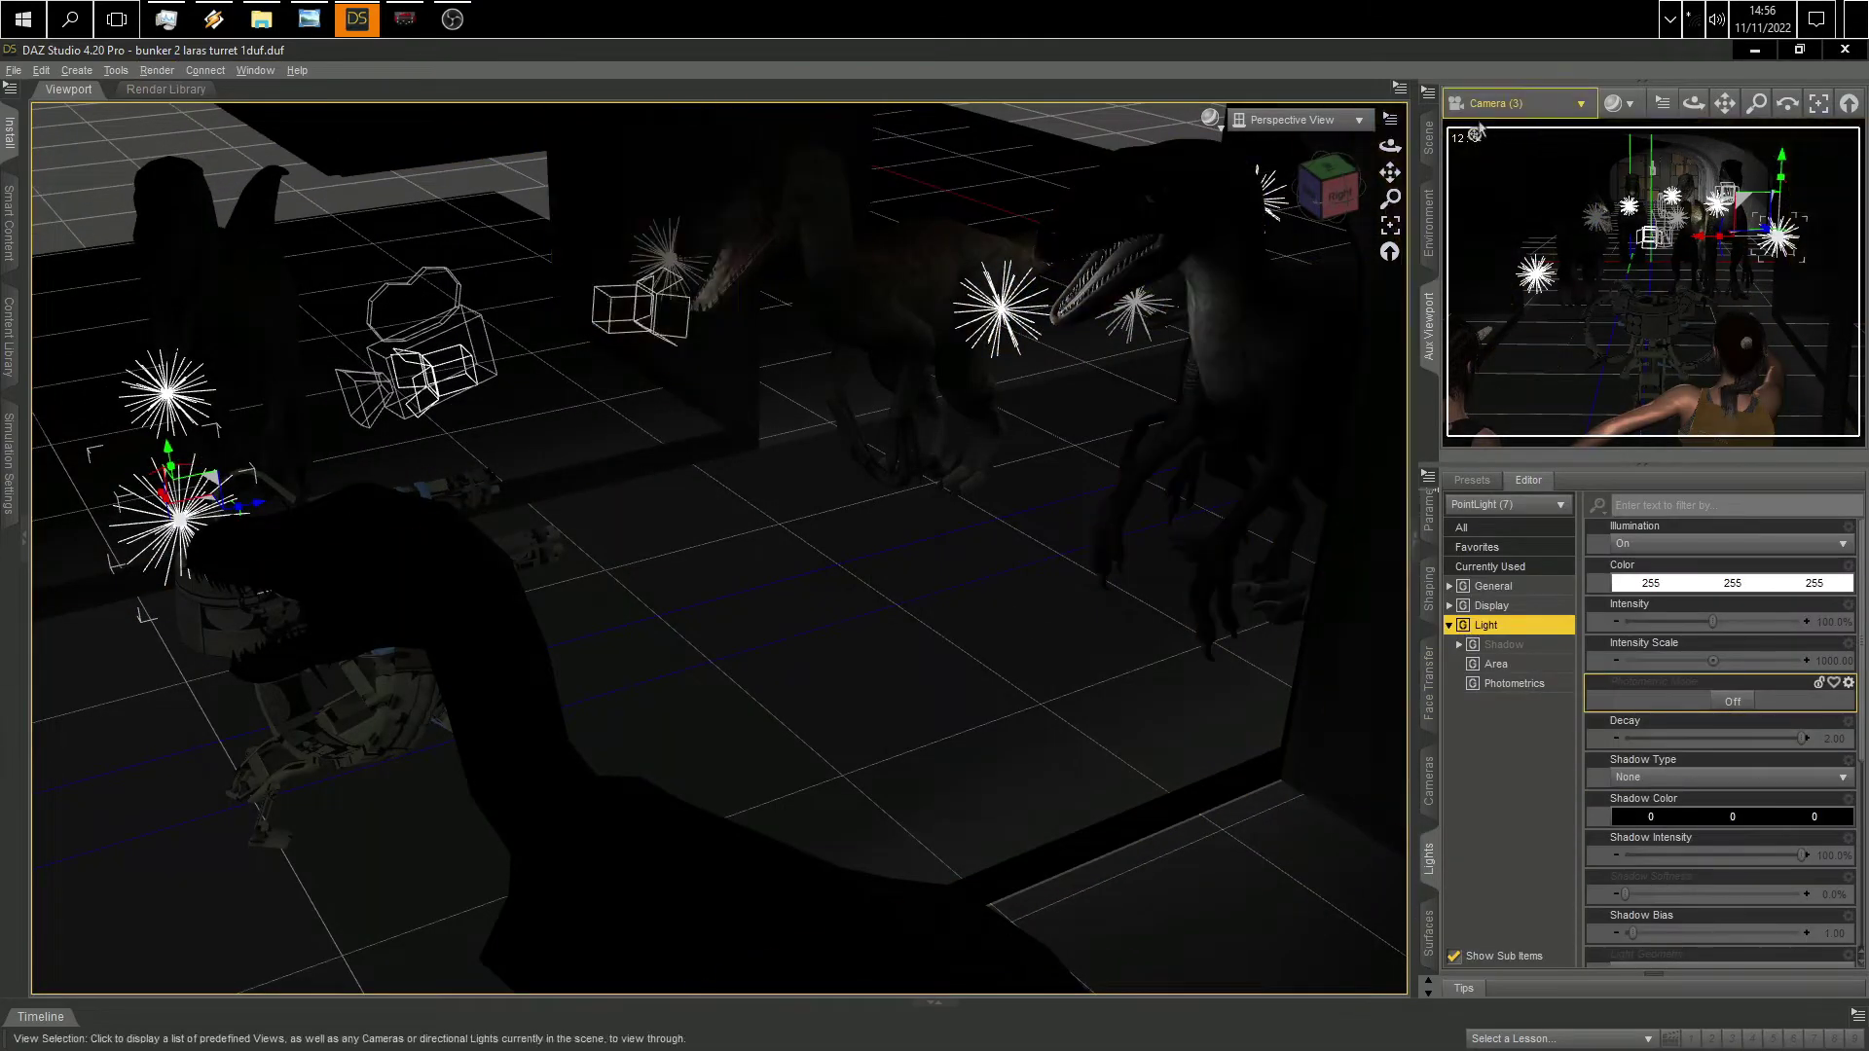
{"action": "left_click", "coordinate": [1295, 120]}
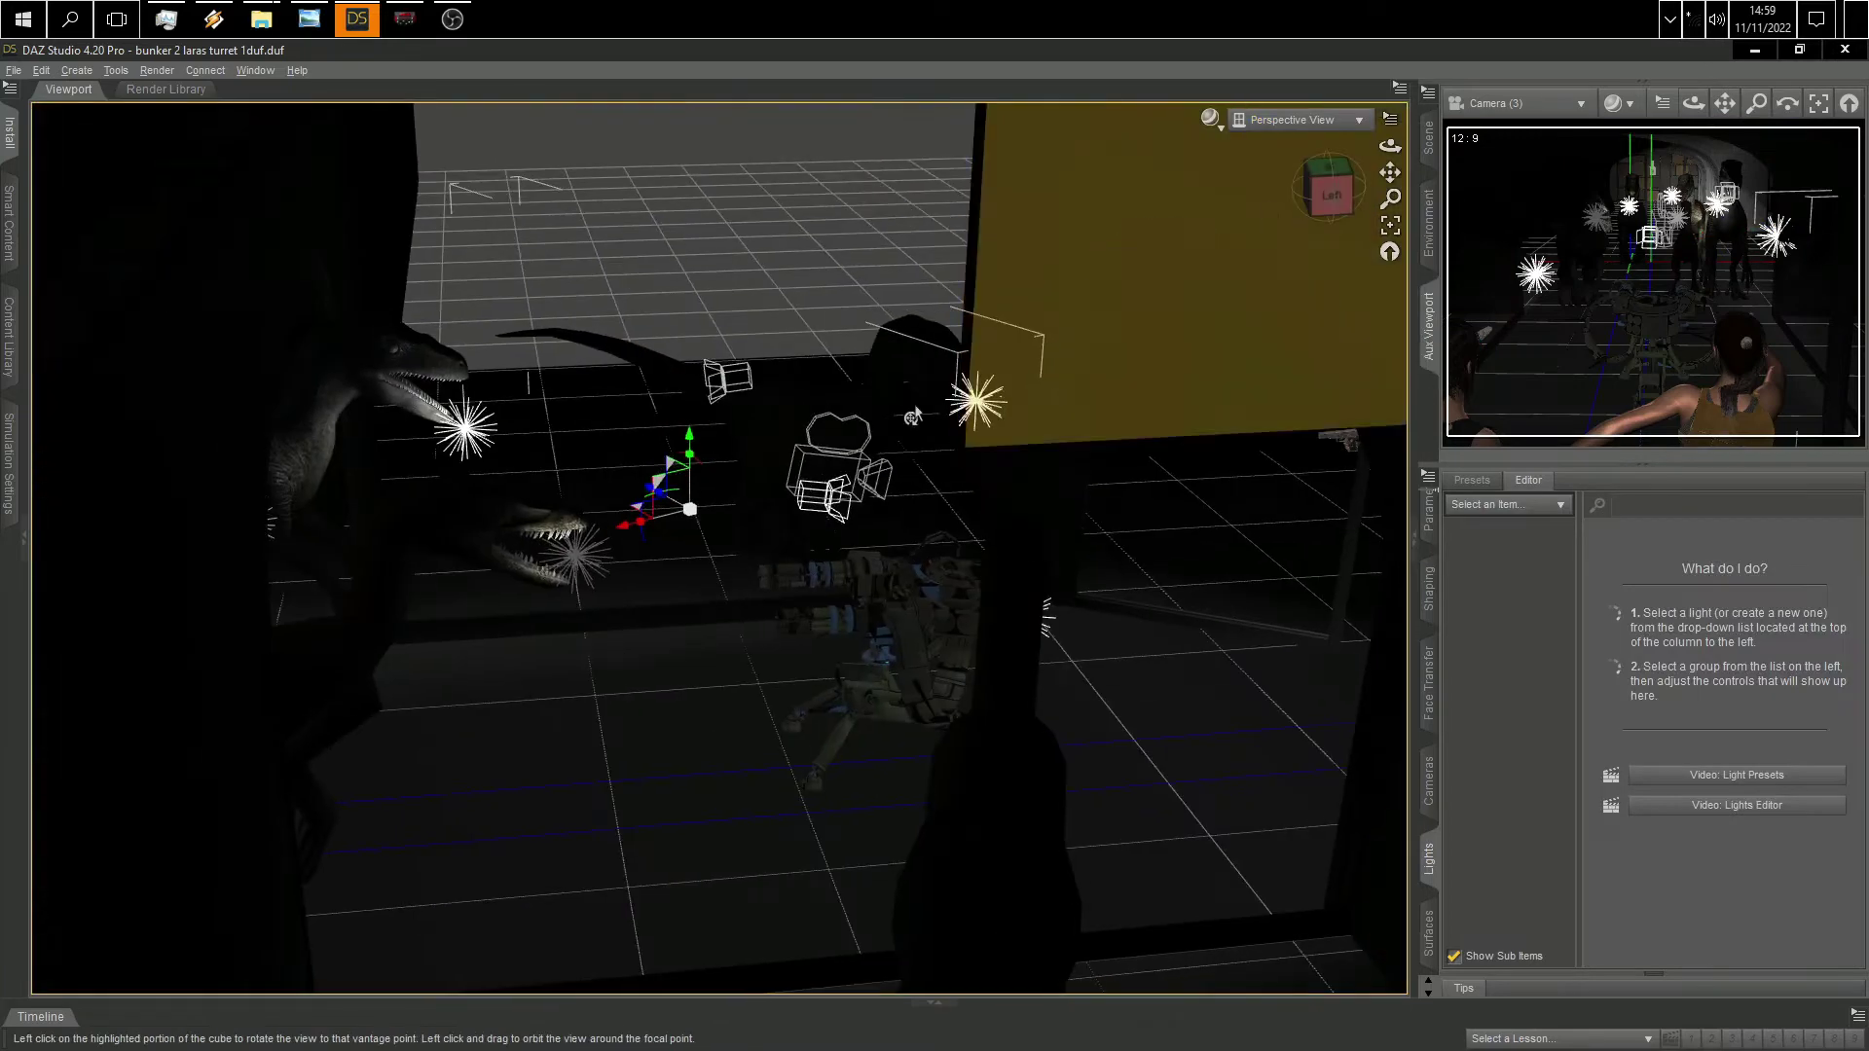
Step: Try to reposition PointLight (3) around the red raptor's open mouth
{"action": "left_click", "coordinate": [573, 581]}
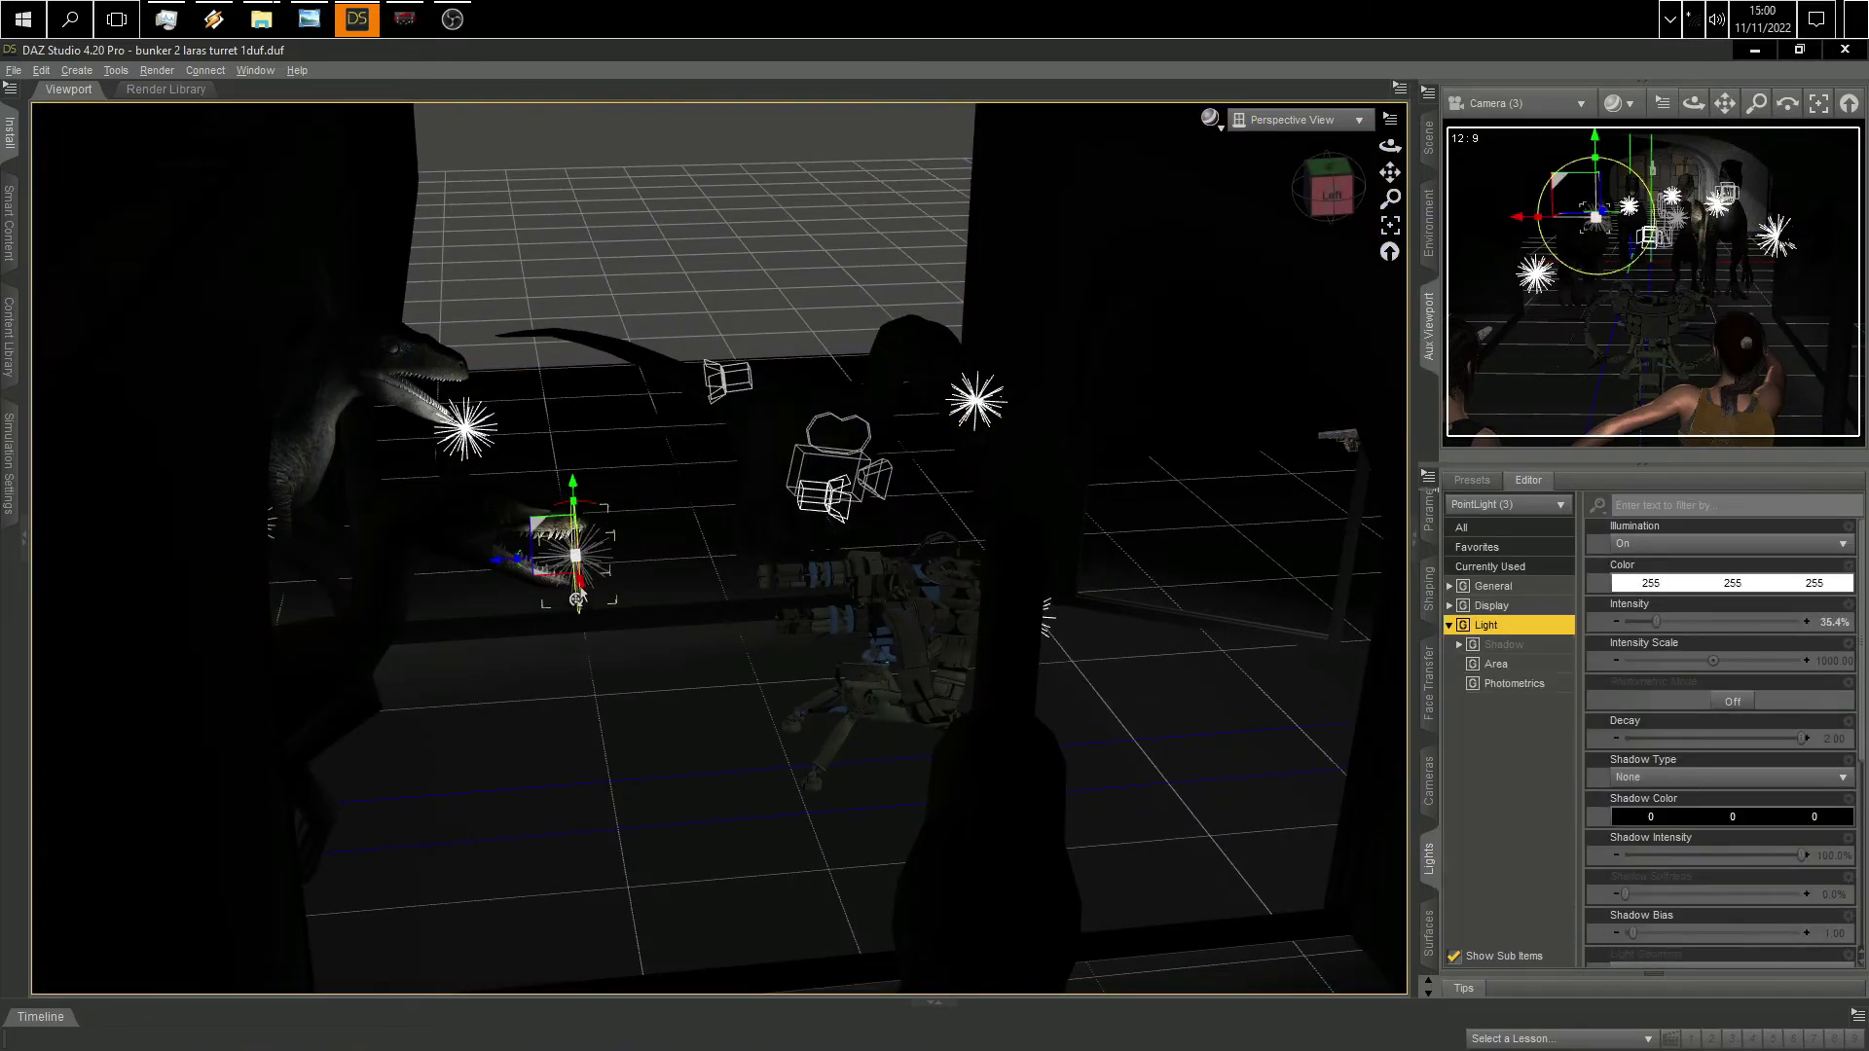
{"action": "left_click_drag", "start_coordinate": [493, 219], "coordinate": [348, 348], "text": "alt"}
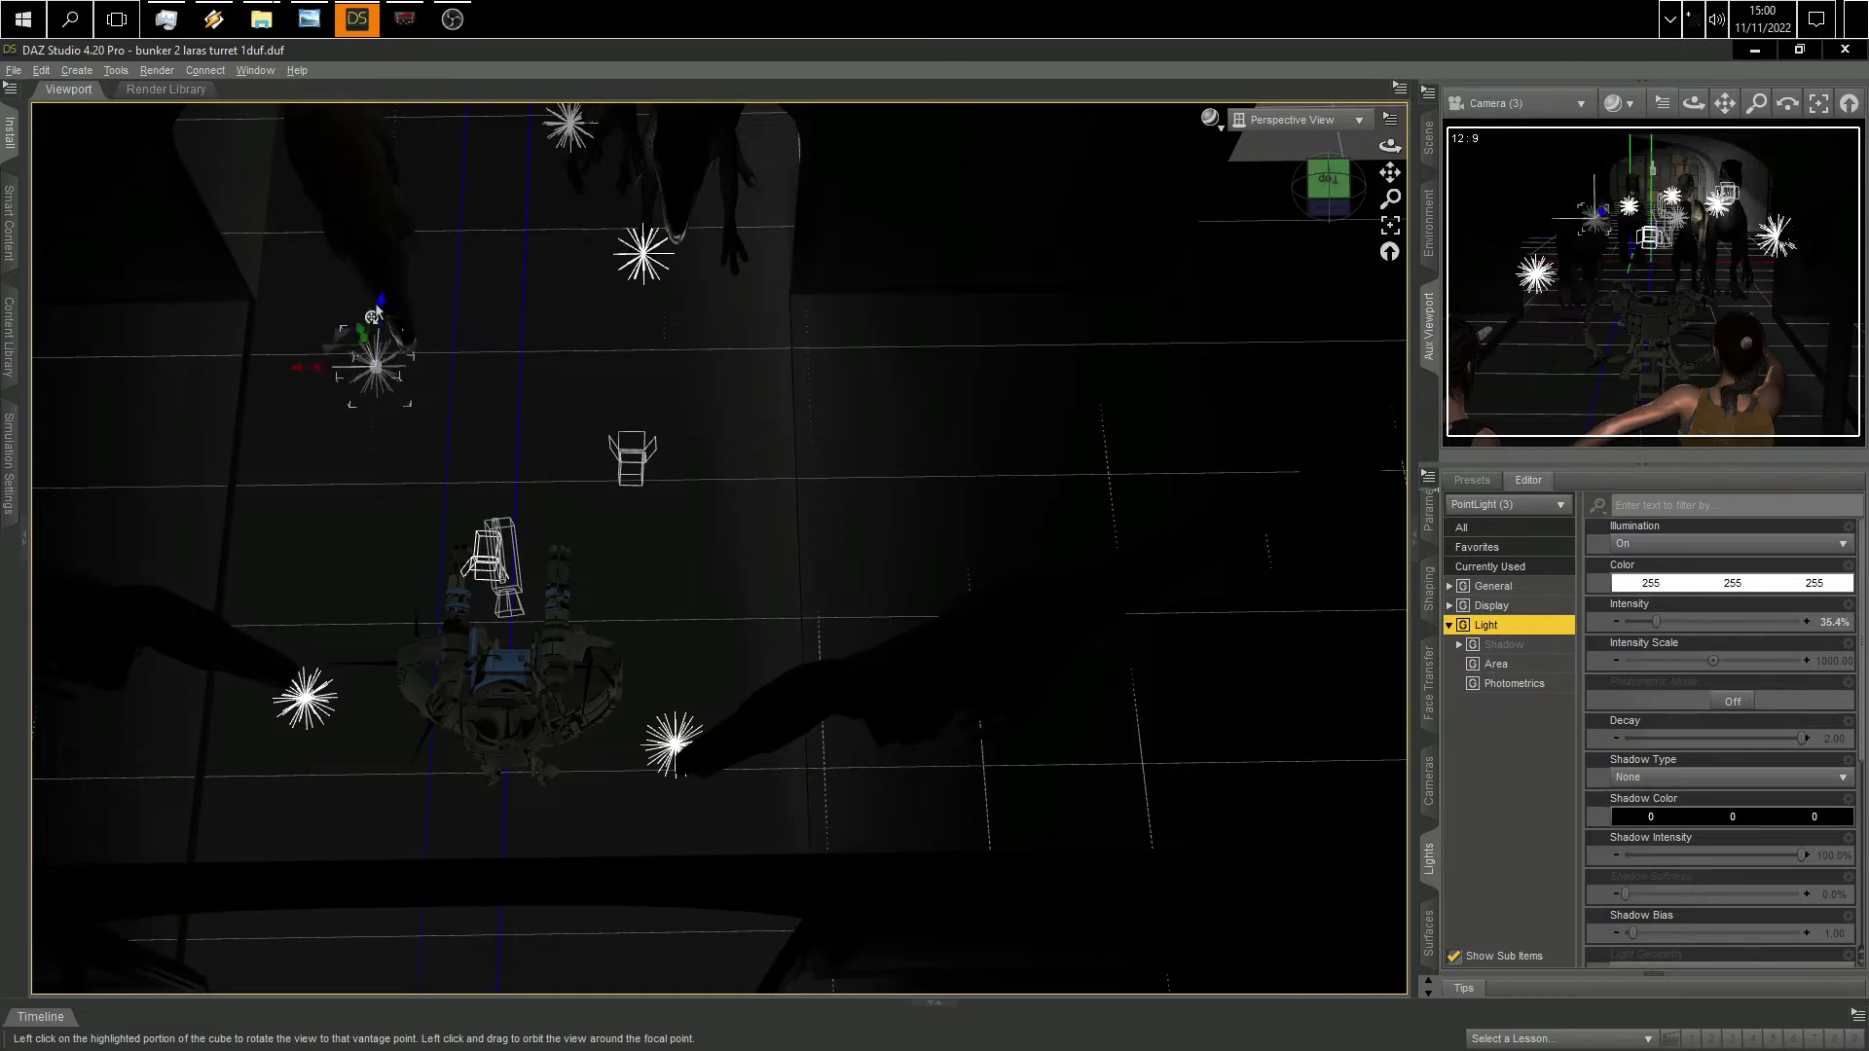
{"action": "left_click_drag", "start_coordinate": [973, 292], "coordinate": [913, 321], "text": "alt"}
{"action": "left_click_drag", "start_coordinate": [1390, 168], "coordinate": [765, 383]}
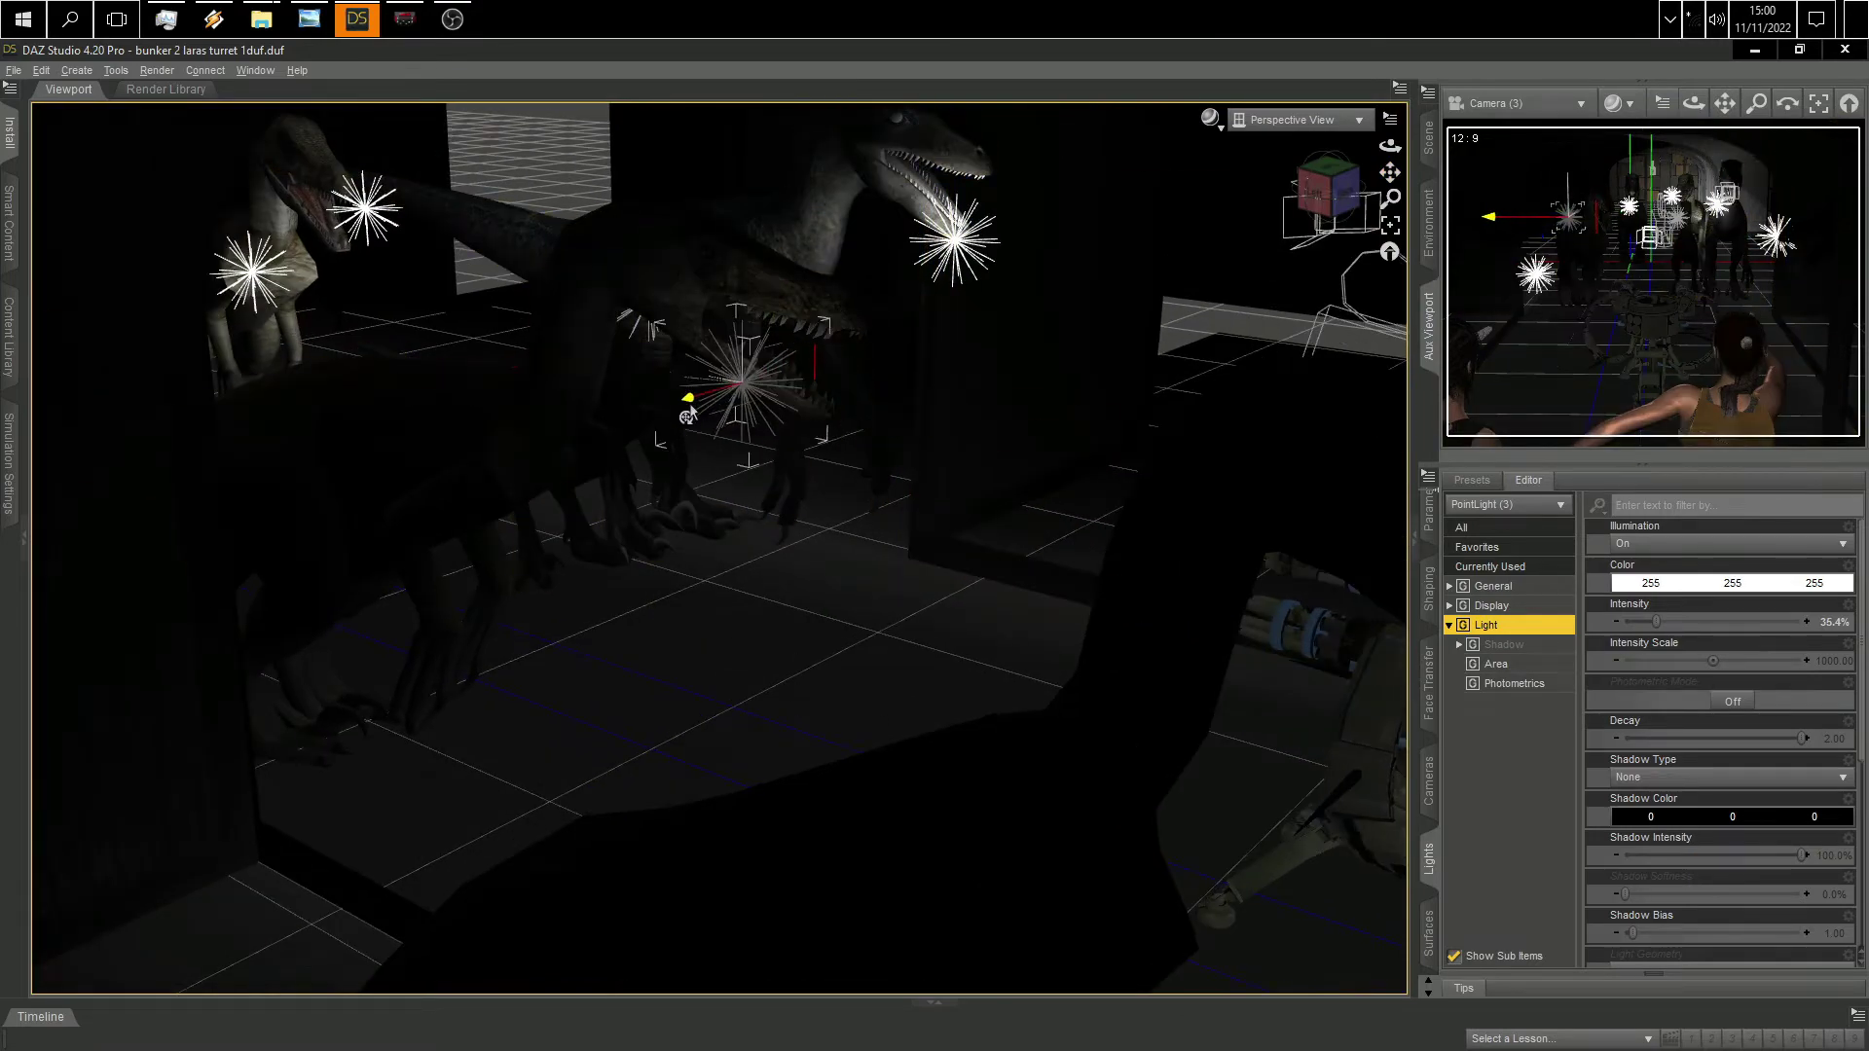
{"action": "key", "text": "ctrl+u"}
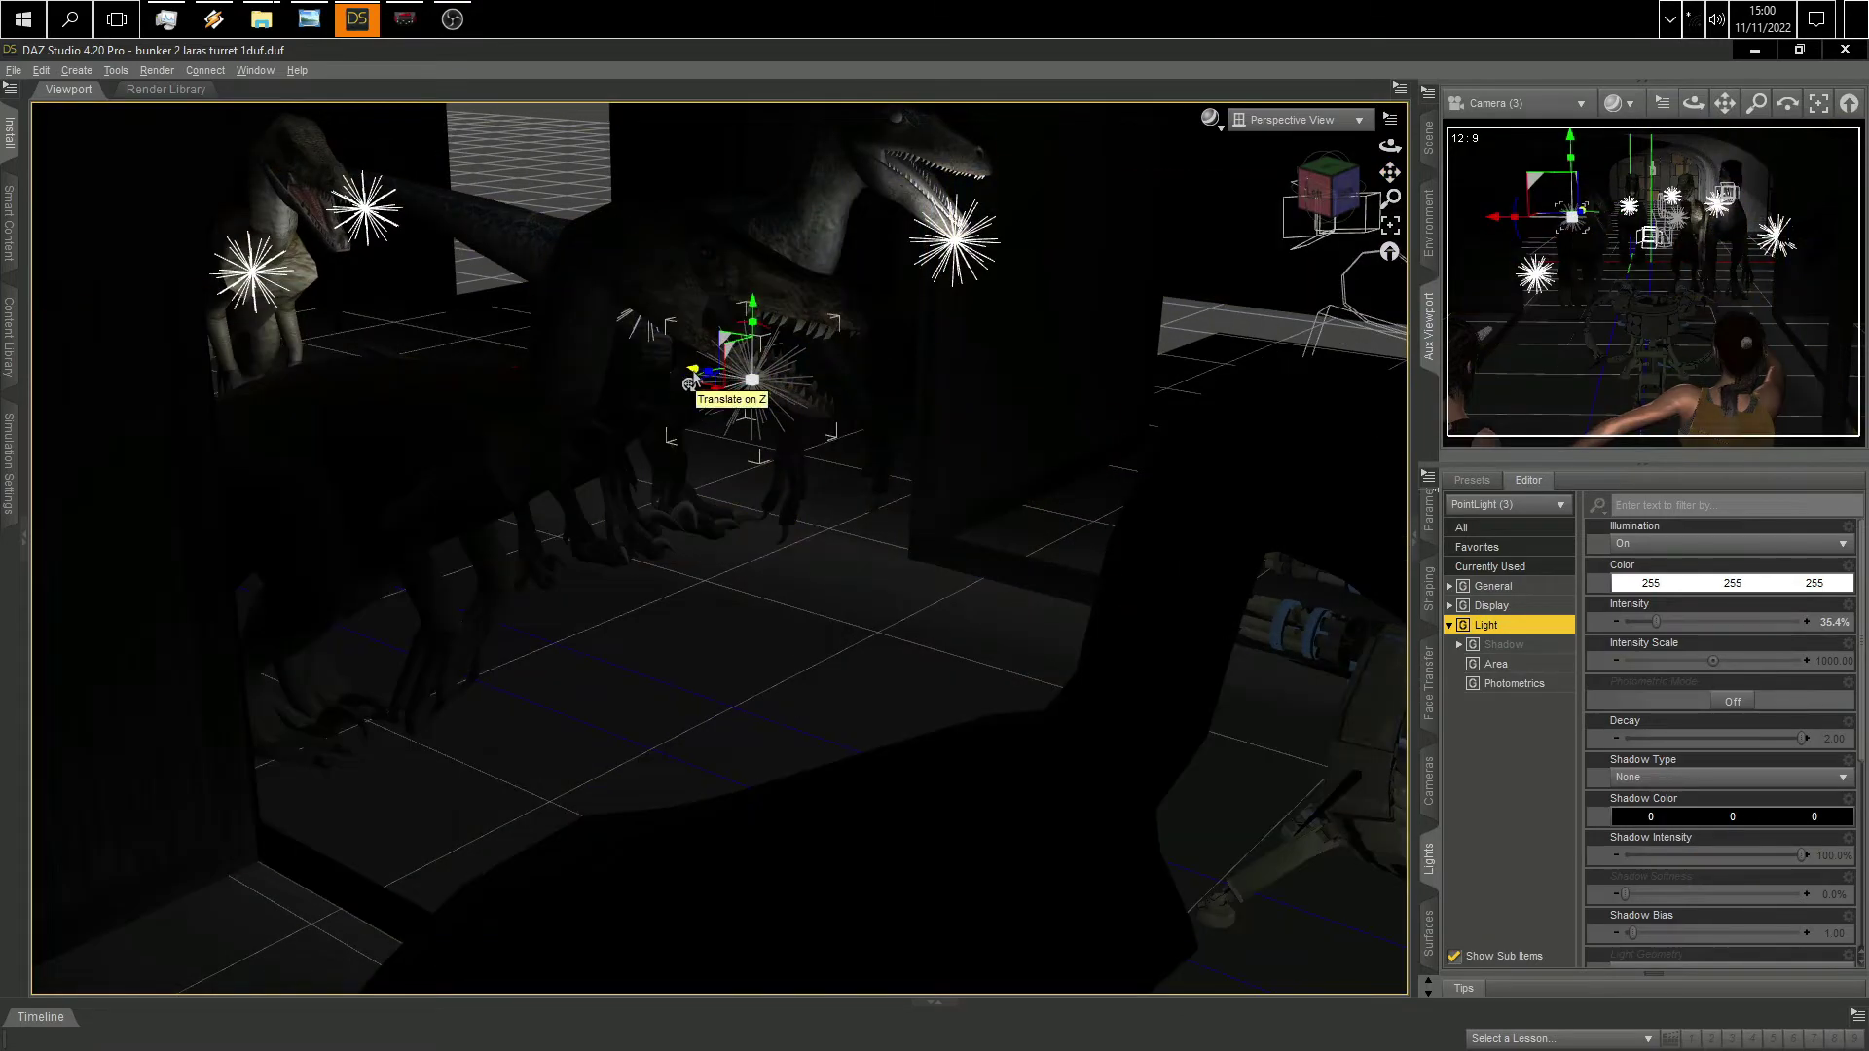
Step: Undo the moves of PointLight (3) at the red raptor's mouth
{"action": "left_click_drag", "start_coordinate": [1066, 320], "coordinate": [382, 14], "text": "alt"}
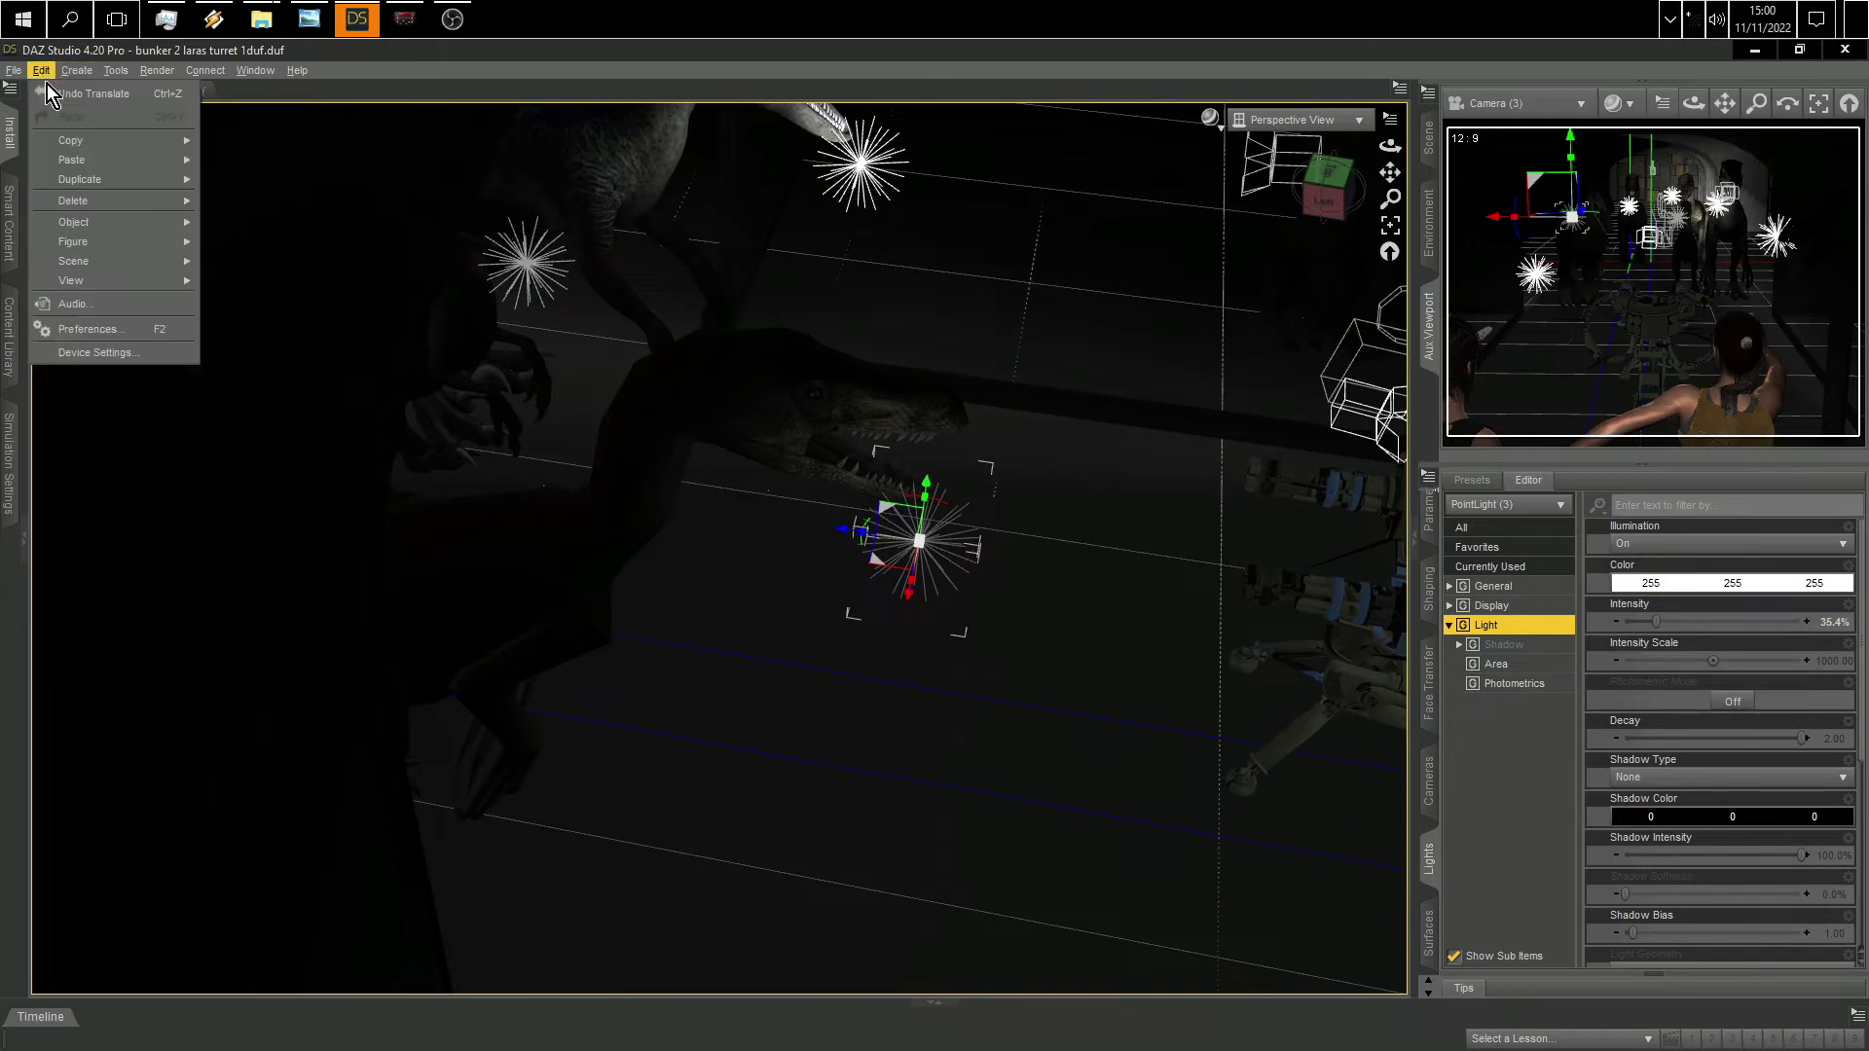
{"action": "left_click", "coordinate": [51, 90]}
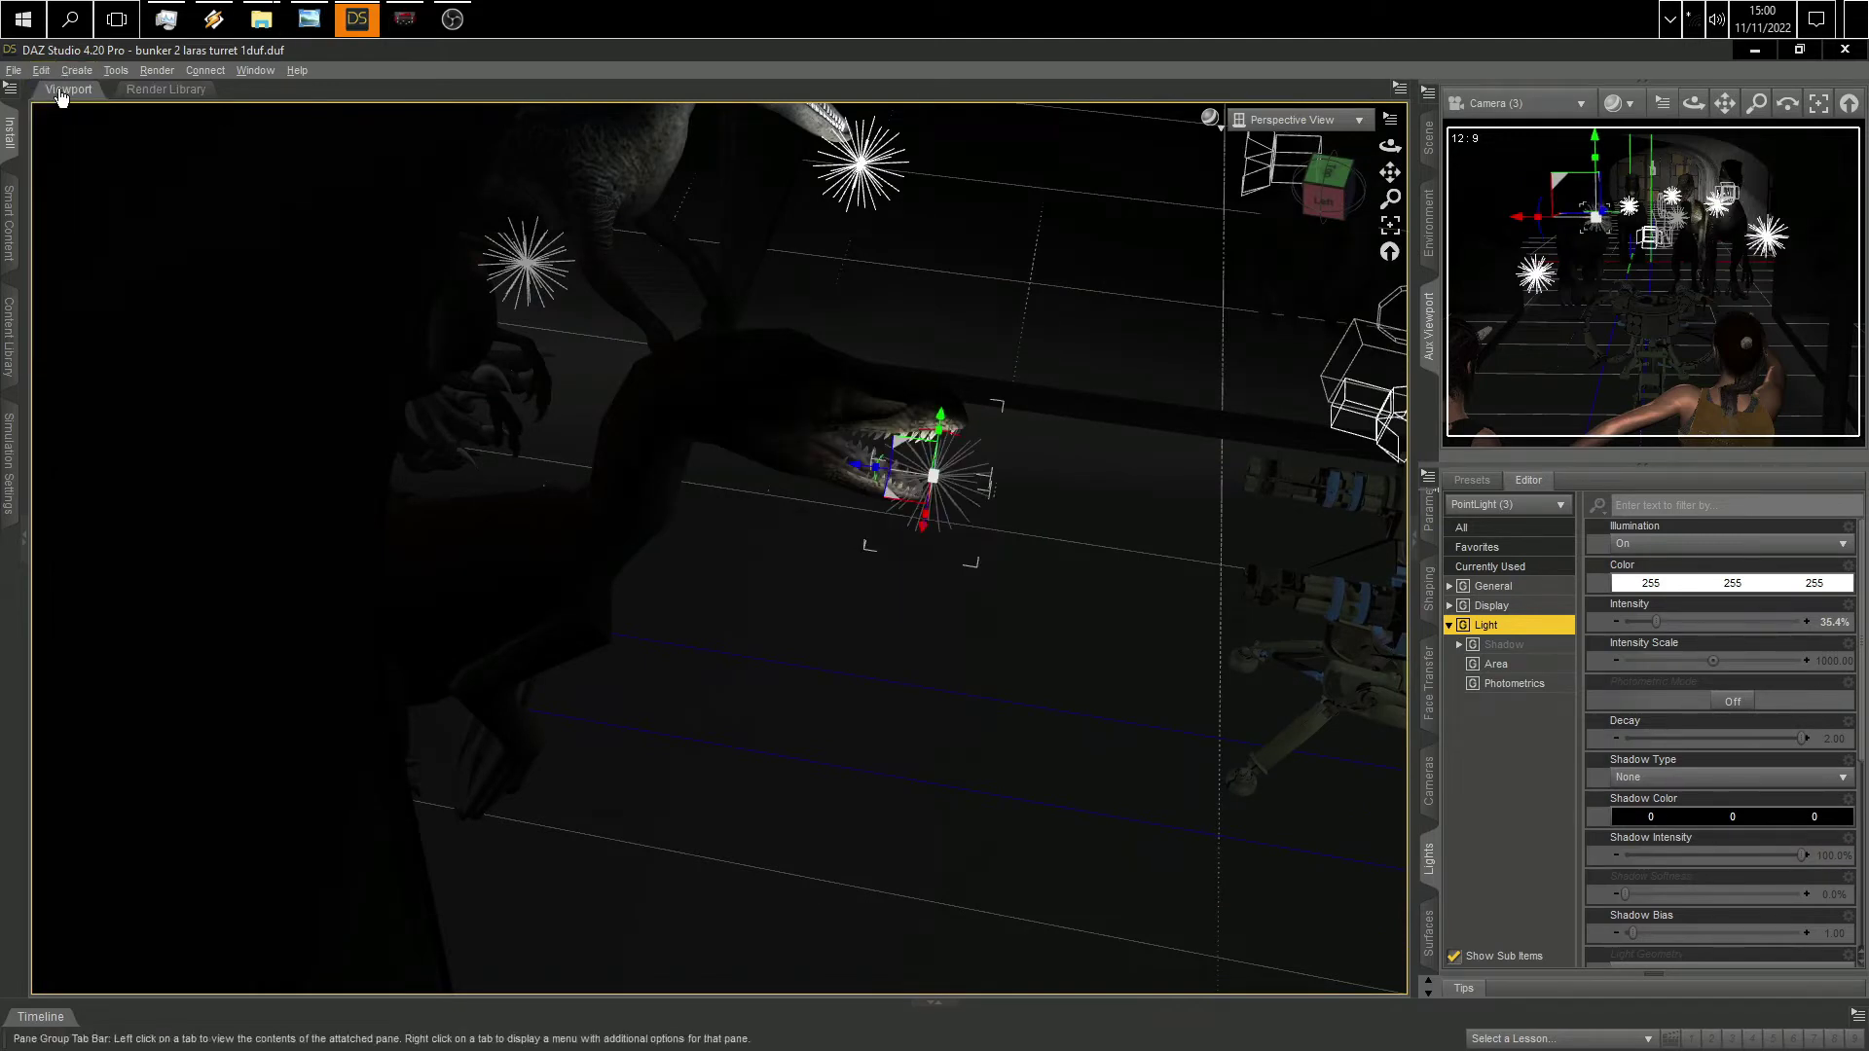
{"action": "left_click", "coordinate": [58, 89]}
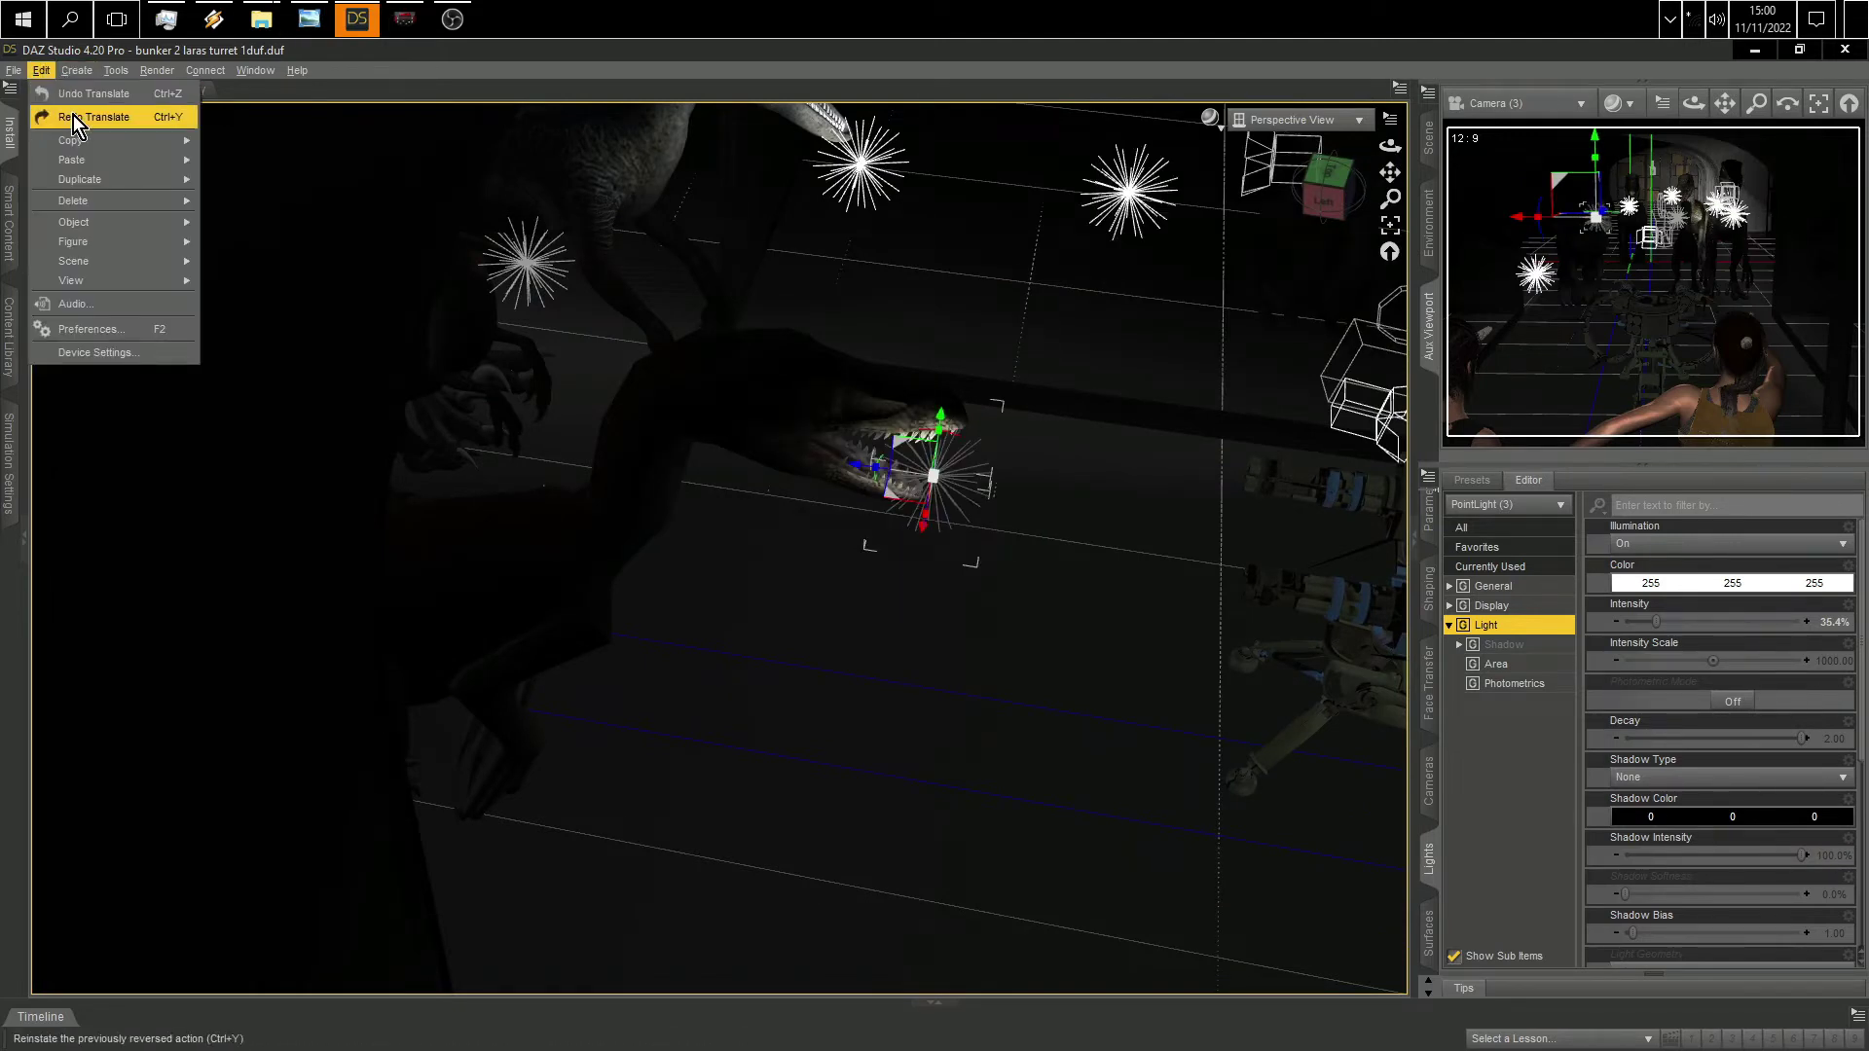
{"action": "left_click", "coordinate": [62, 90]}
{"action": "key", "text": "ctrl+z"}
{"action": "key", "text": "ctrl+z"}
{"action": "key", "text": "ctrl+z"}
{"action": "key", "text": "ctrl+z"}
{"action": "key", "text": "ctrl+z"}
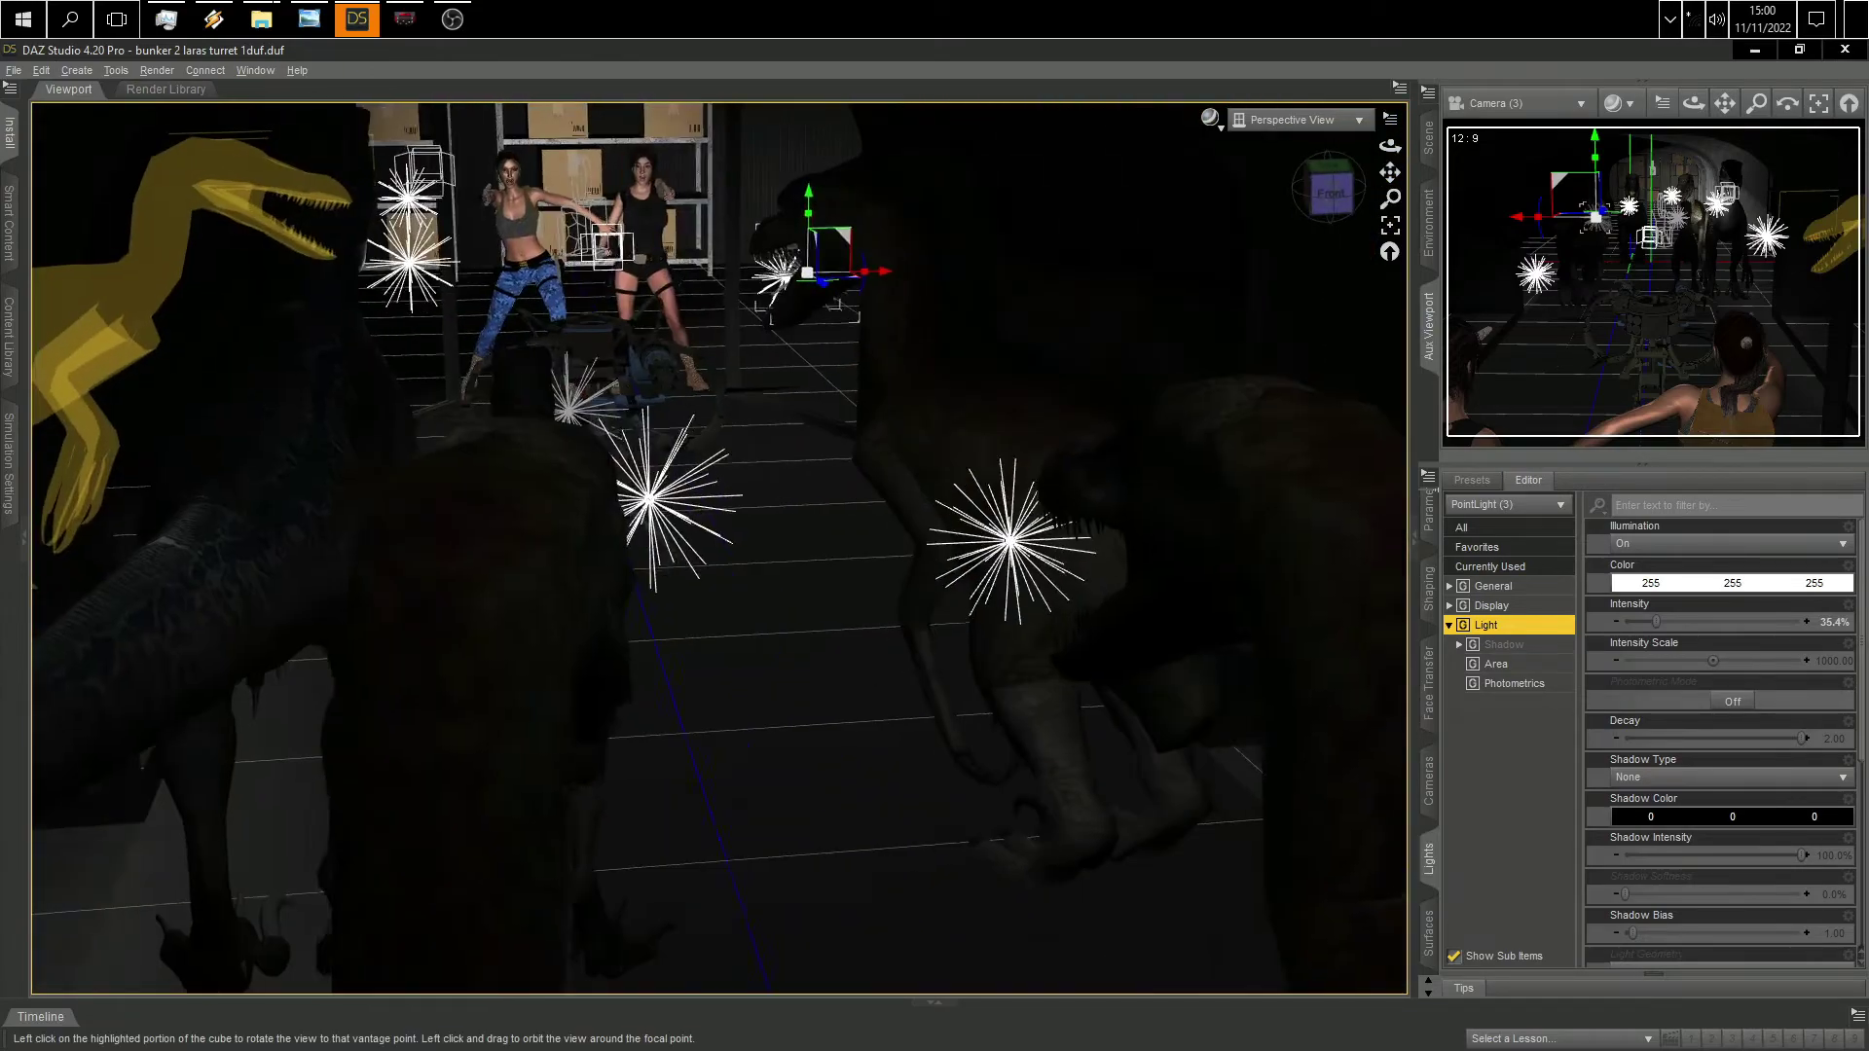
{"action": "key", "text": "ctrl+z"}
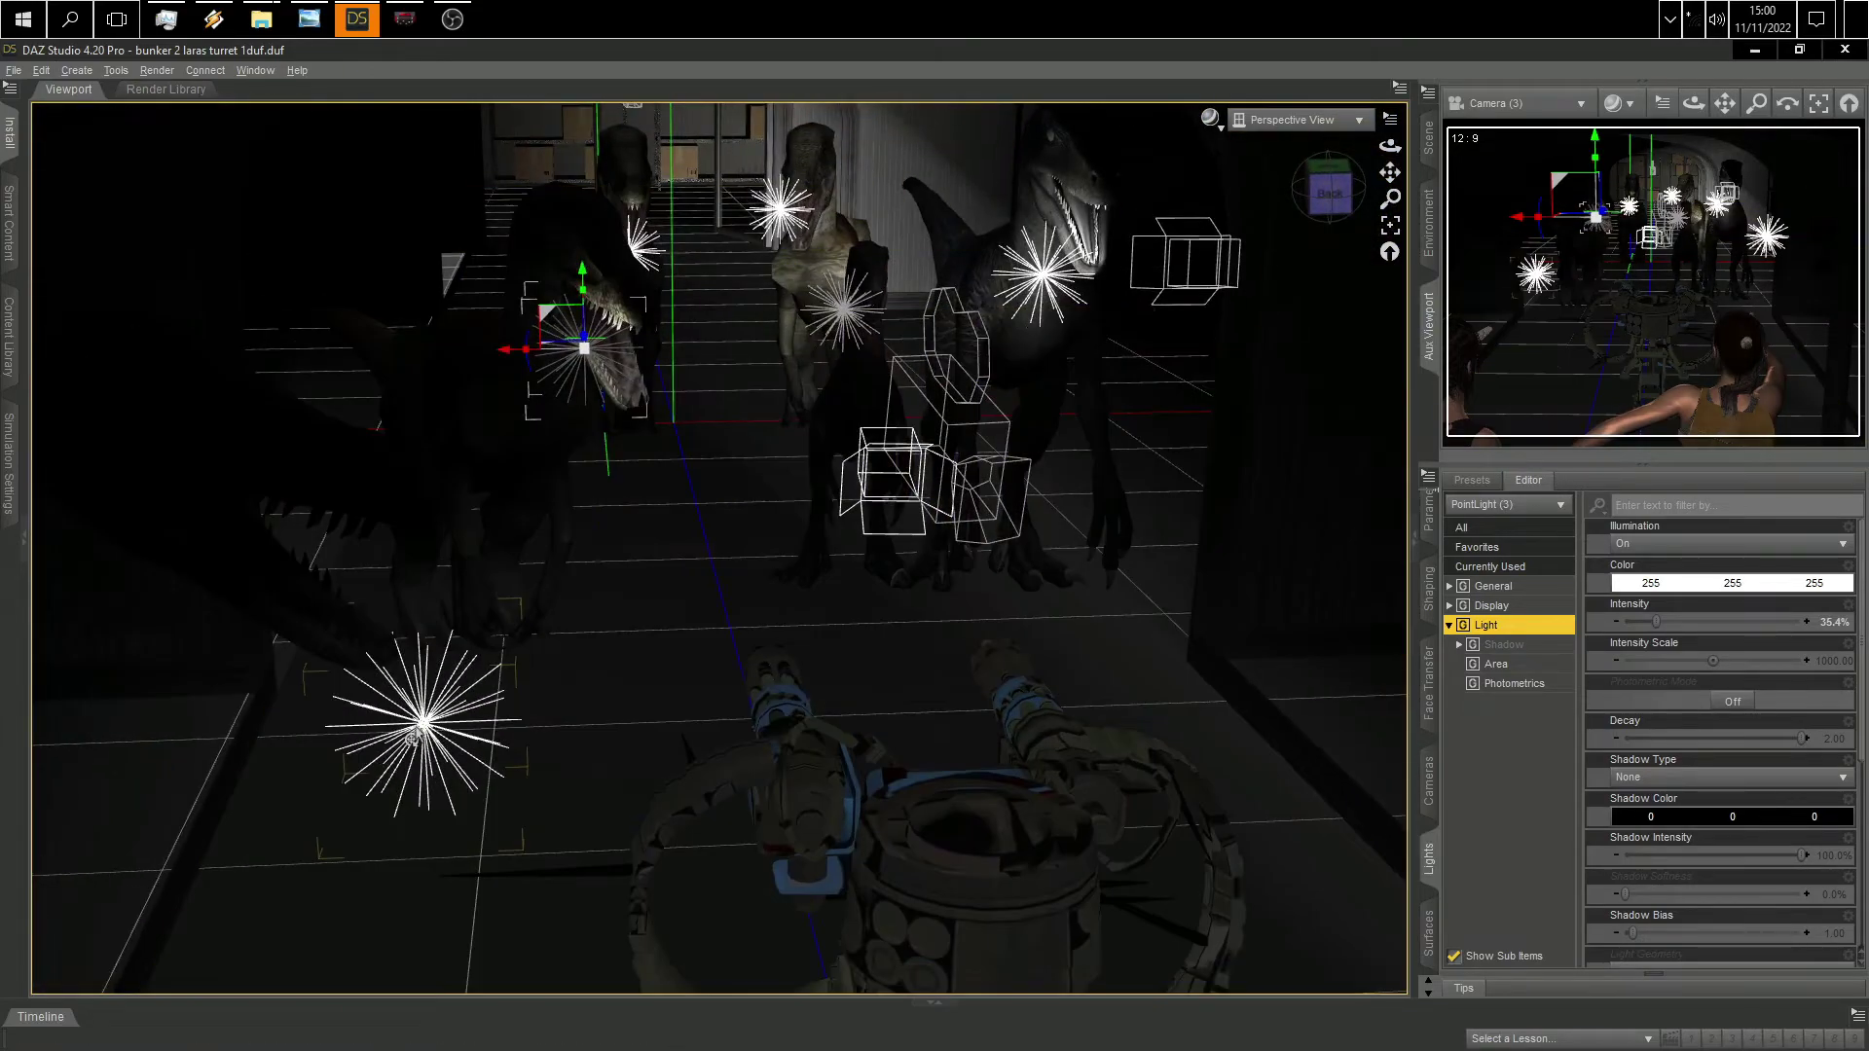
Step: Select PointLight (6), shift it outward from the turret and raise it slightly near the side raptor
{"action": "left_click", "coordinate": [341, 739]}
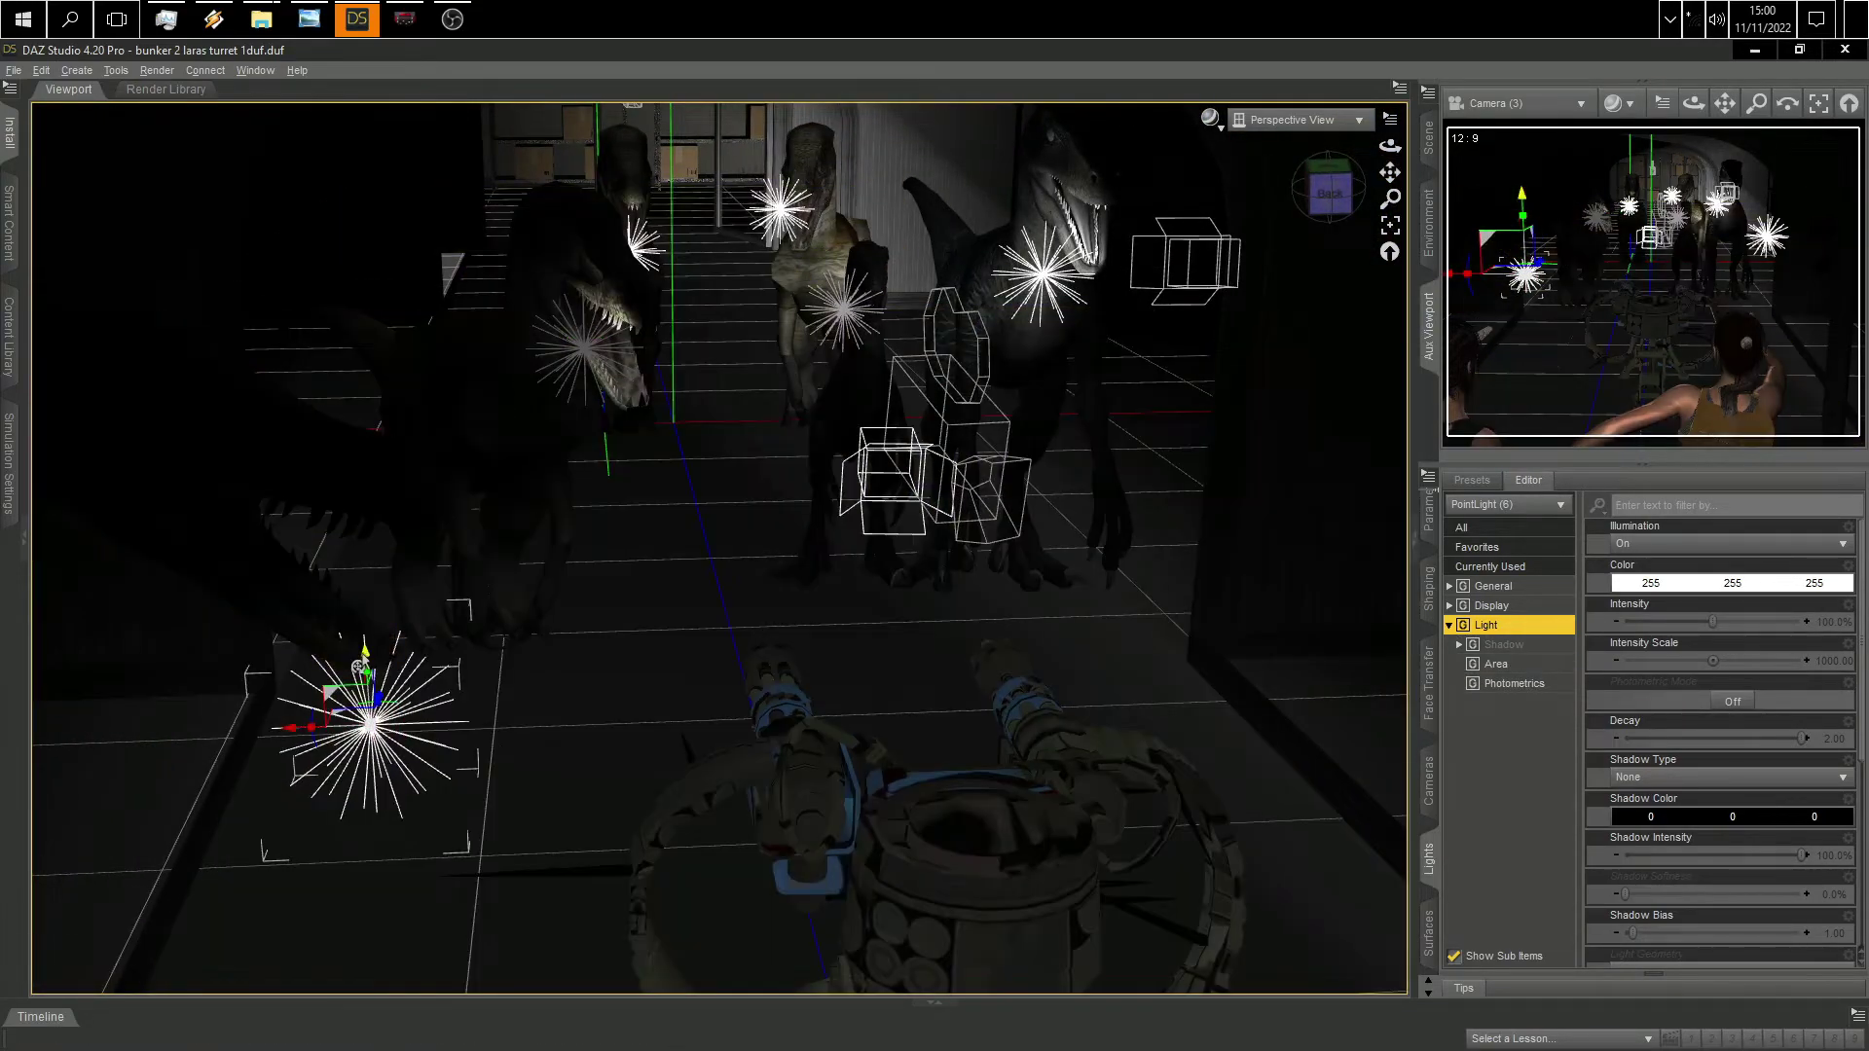
{"action": "key", "text": "ctrl+z"}
{"action": "key", "text": "ctrl+z"}
{"action": "key", "text": "ctrl+z"}
{"action": "key", "text": "ctrl+z"}
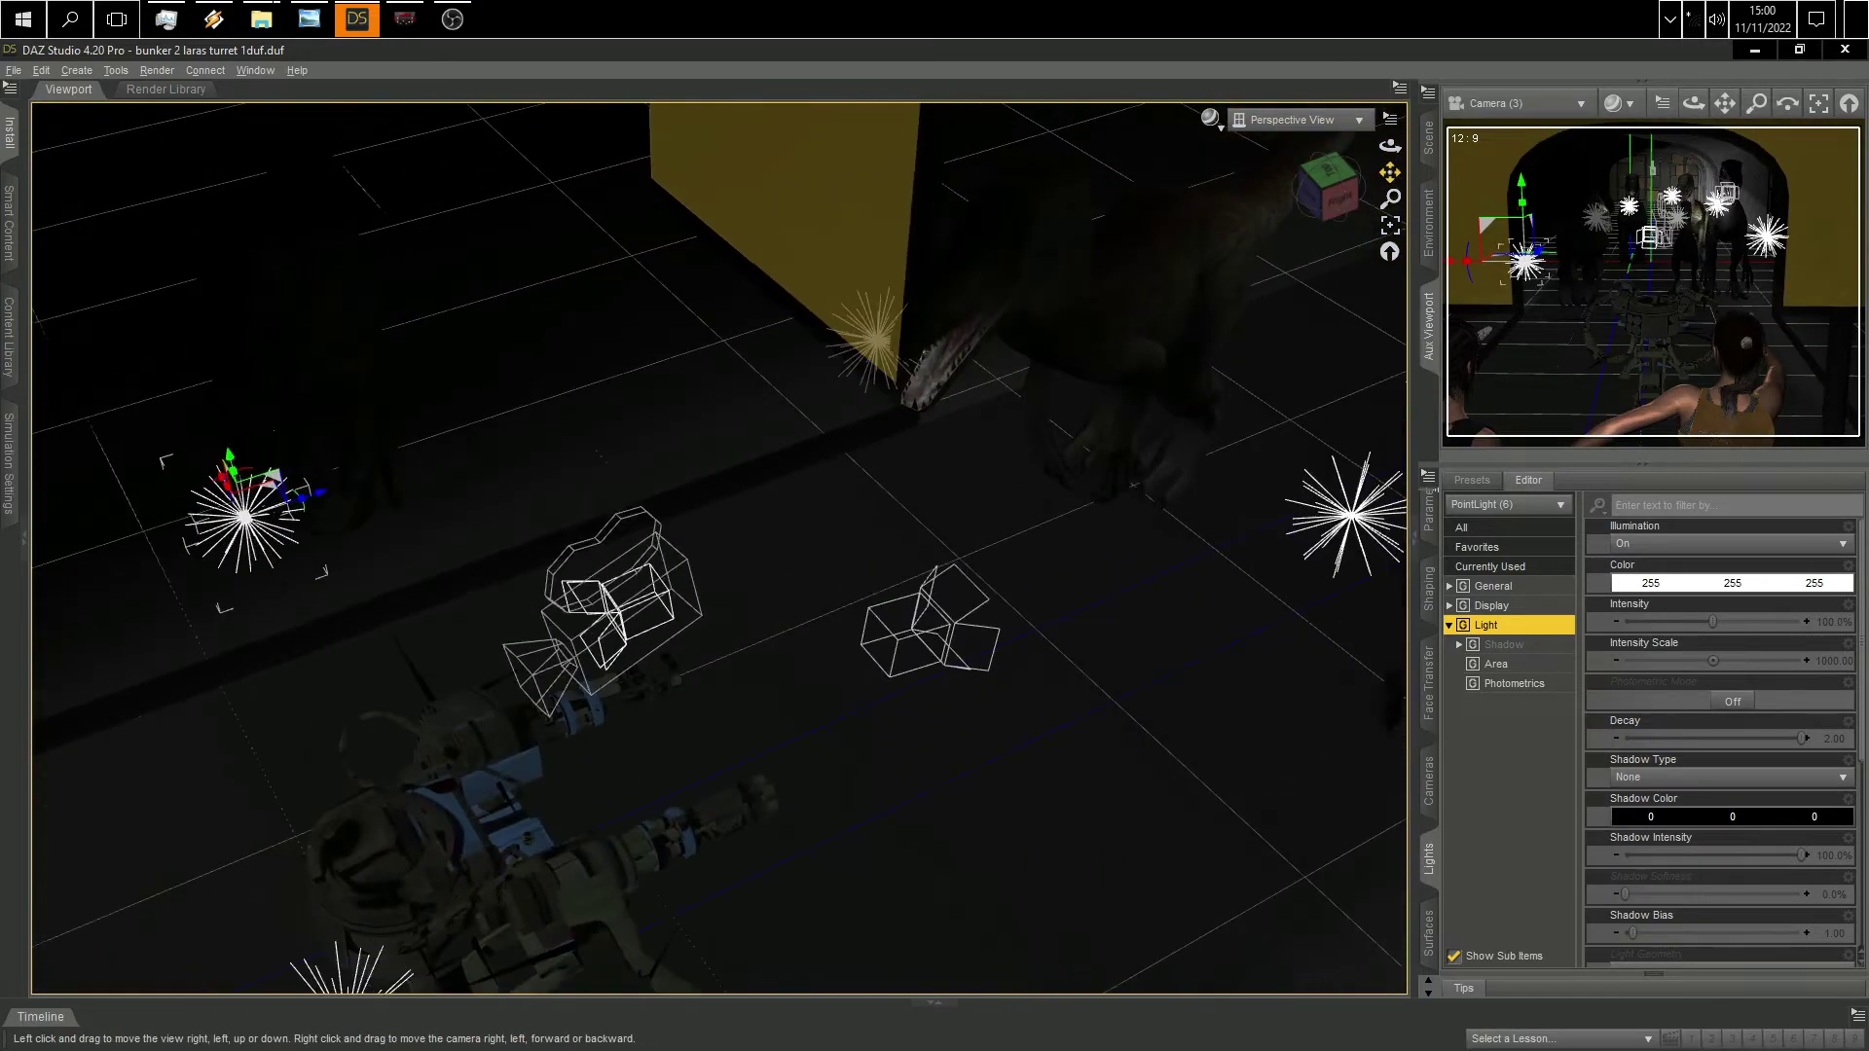
{"action": "key", "text": "ctrl+z"}
{"action": "key", "text": "ctrl+z"}
{"action": "key", "text": "ctrl+z"}
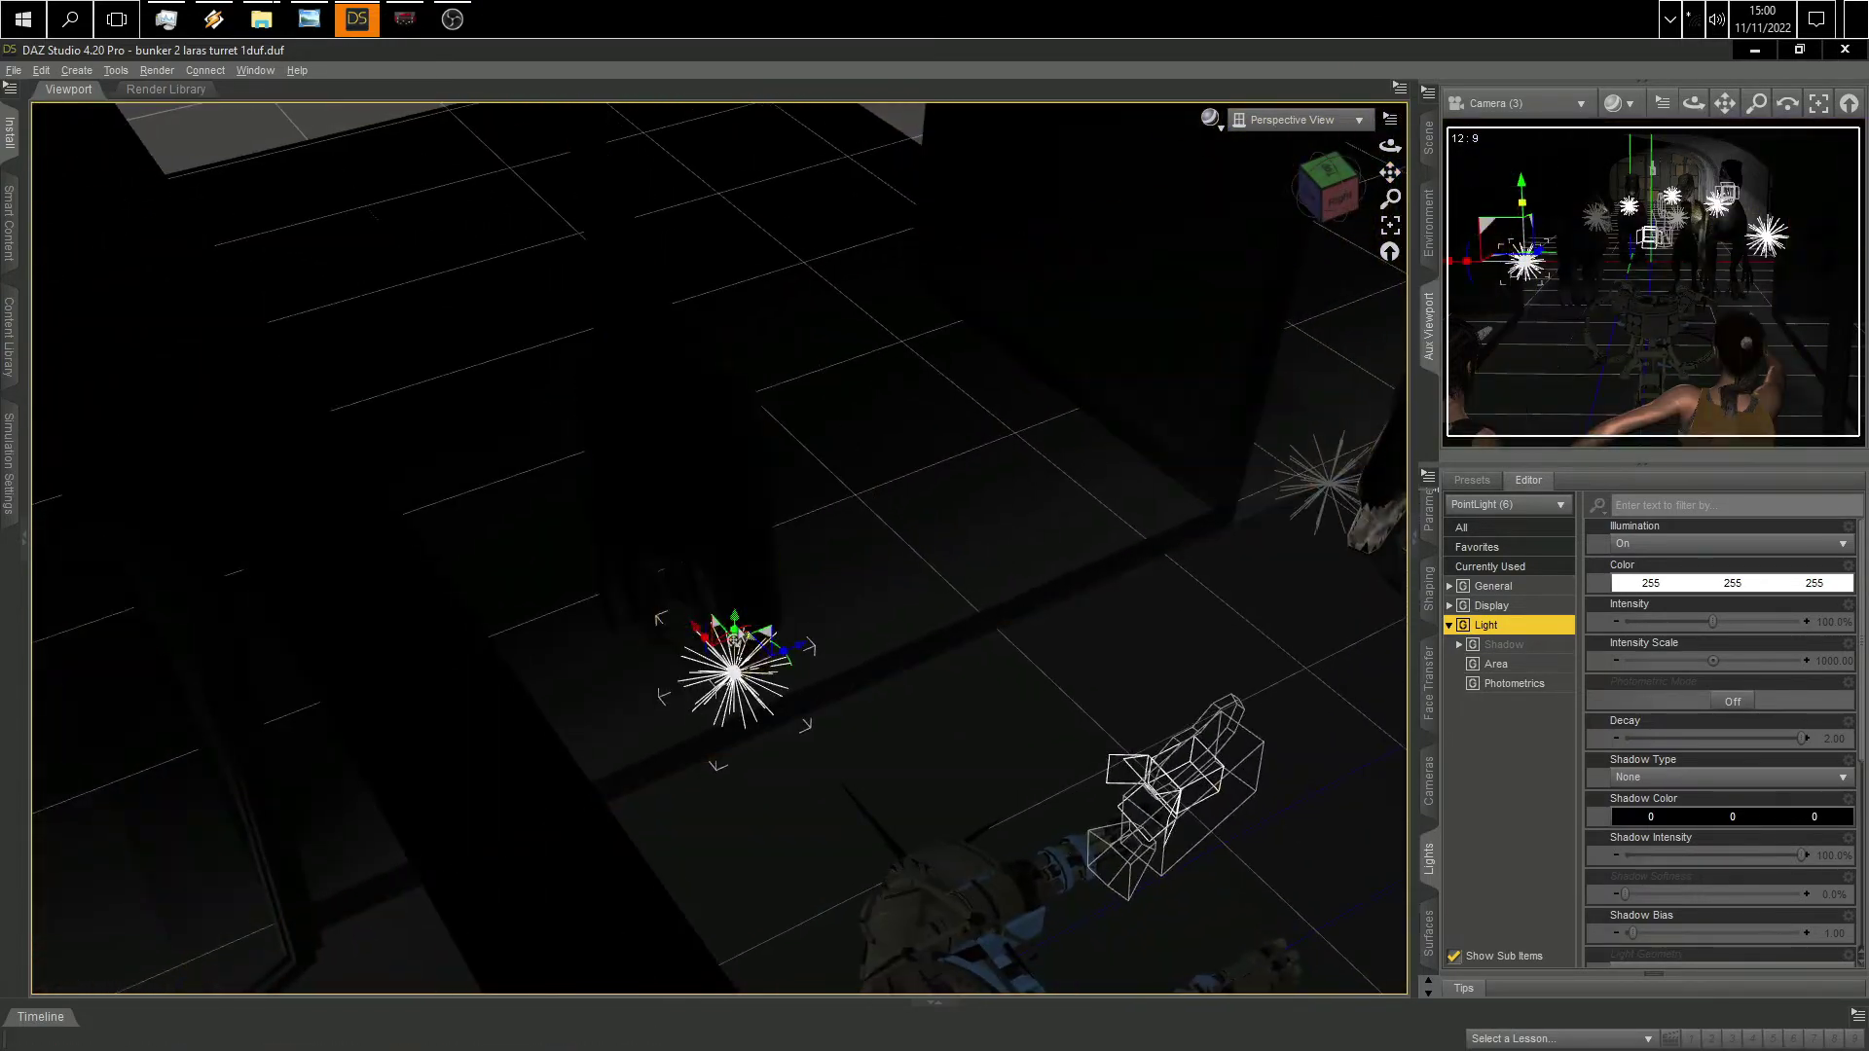
Step: Raise PointLight (6) to the side raptor's head height and adjust its position along the raptor's open jaws
{"action": "key", "text": "ctrl+z"}
{"action": "key", "text": "ctrl+z"}
{"action": "key", "text": "ctrl+z"}
{"action": "key", "text": "ctrl+z"}
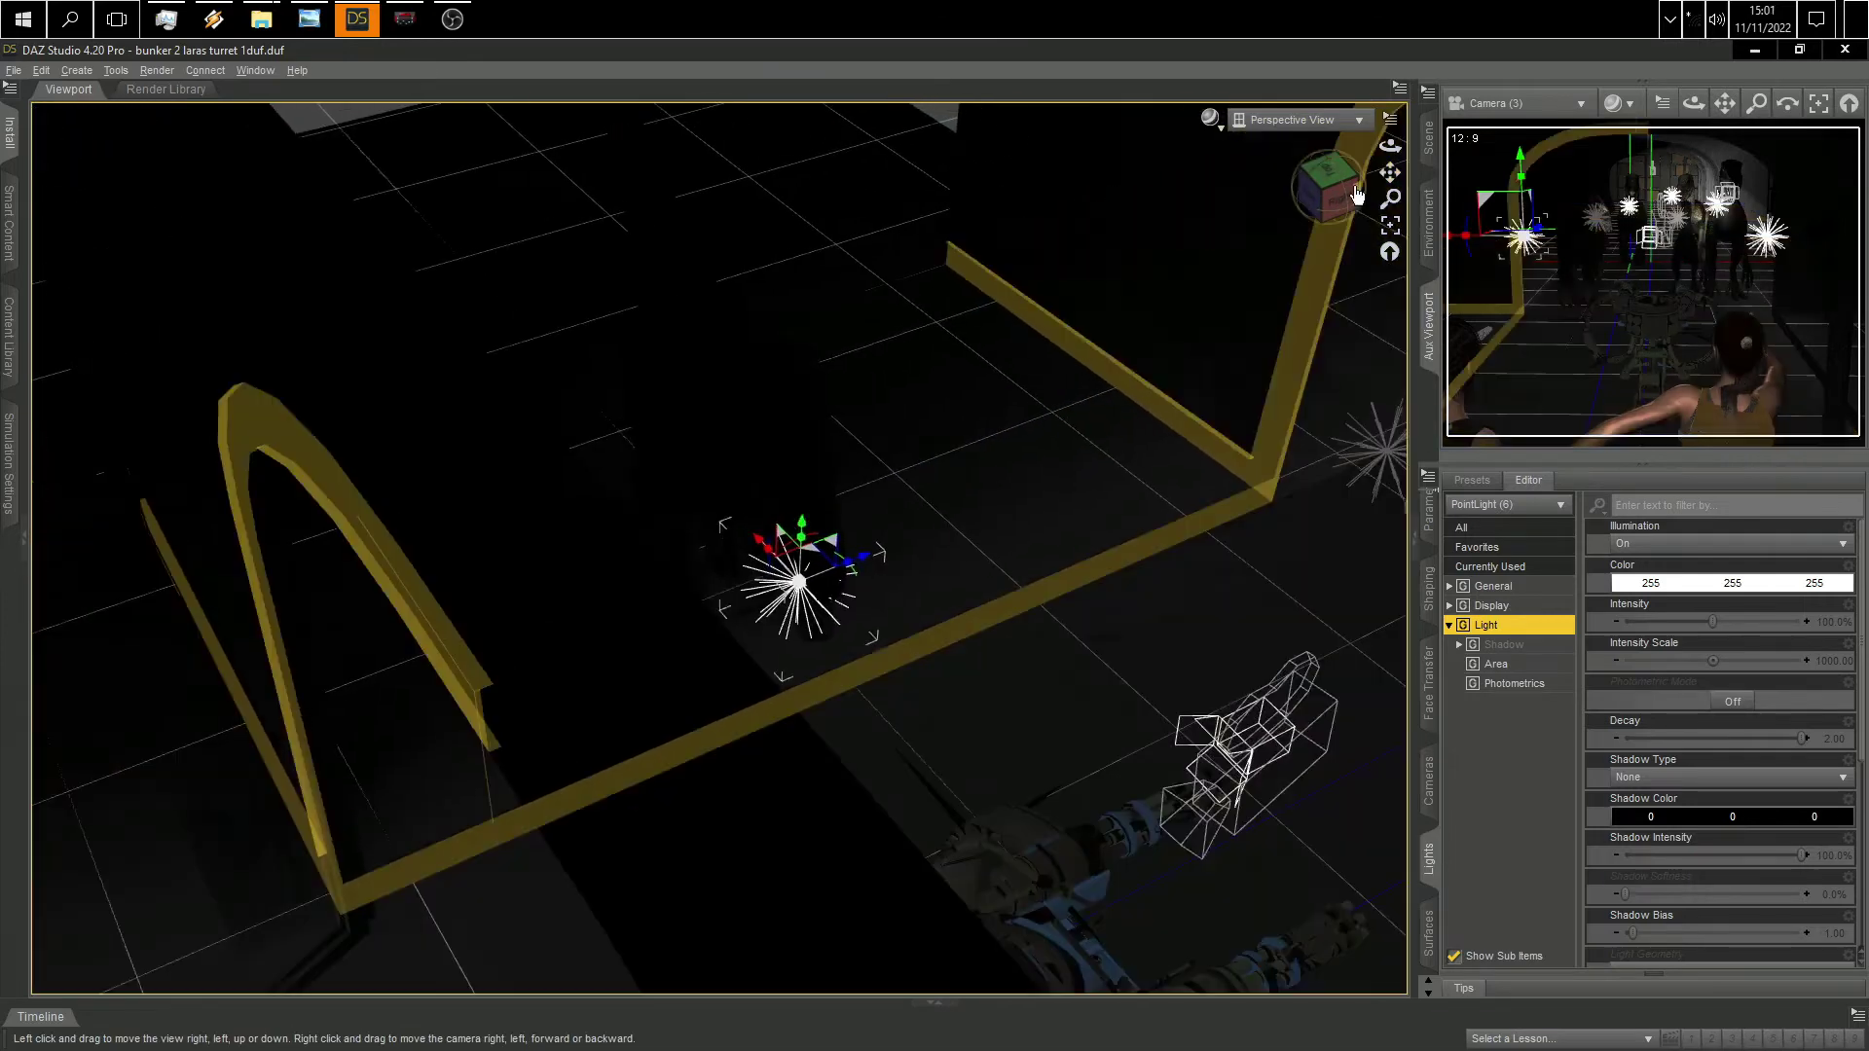
{"action": "key", "text": "ctrl+z"}
{"action": "key", "text": "ctrl+z"}
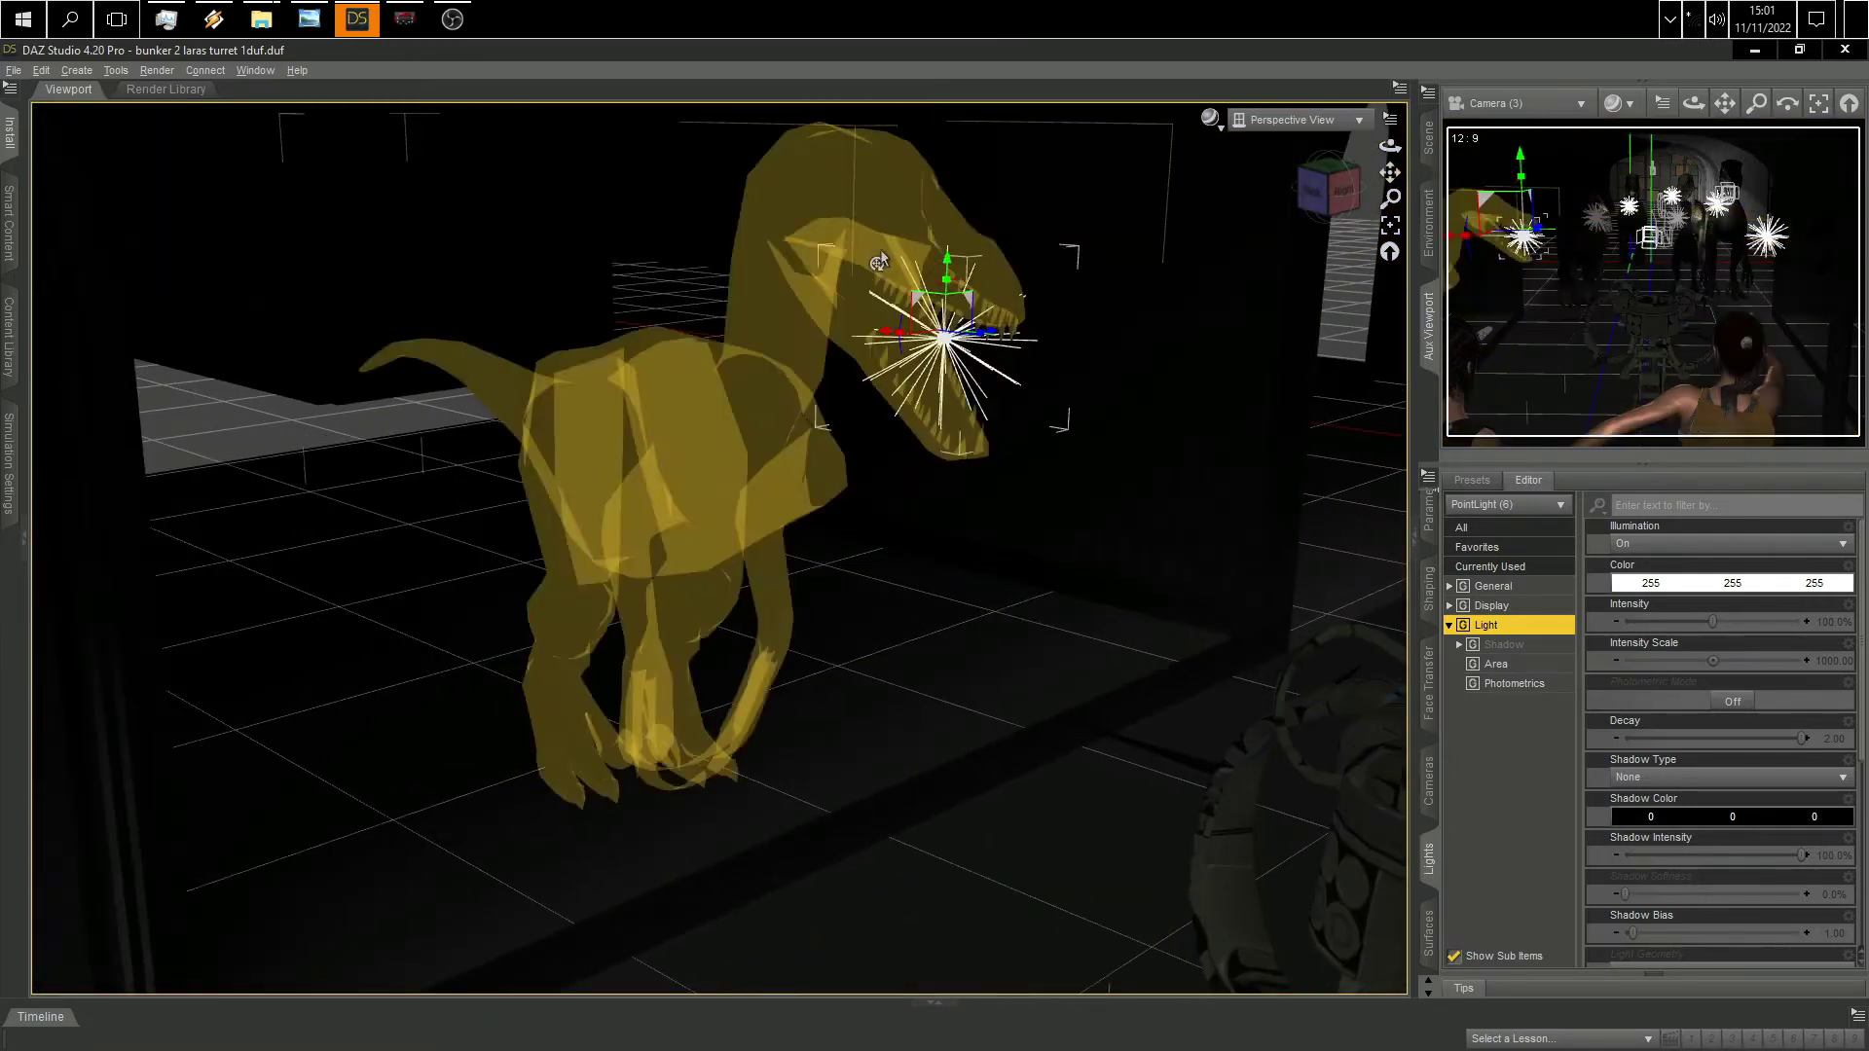
{"action": "key", "text": "ctrl+z"}
{"action": "key", "text": "ctrl+y"}
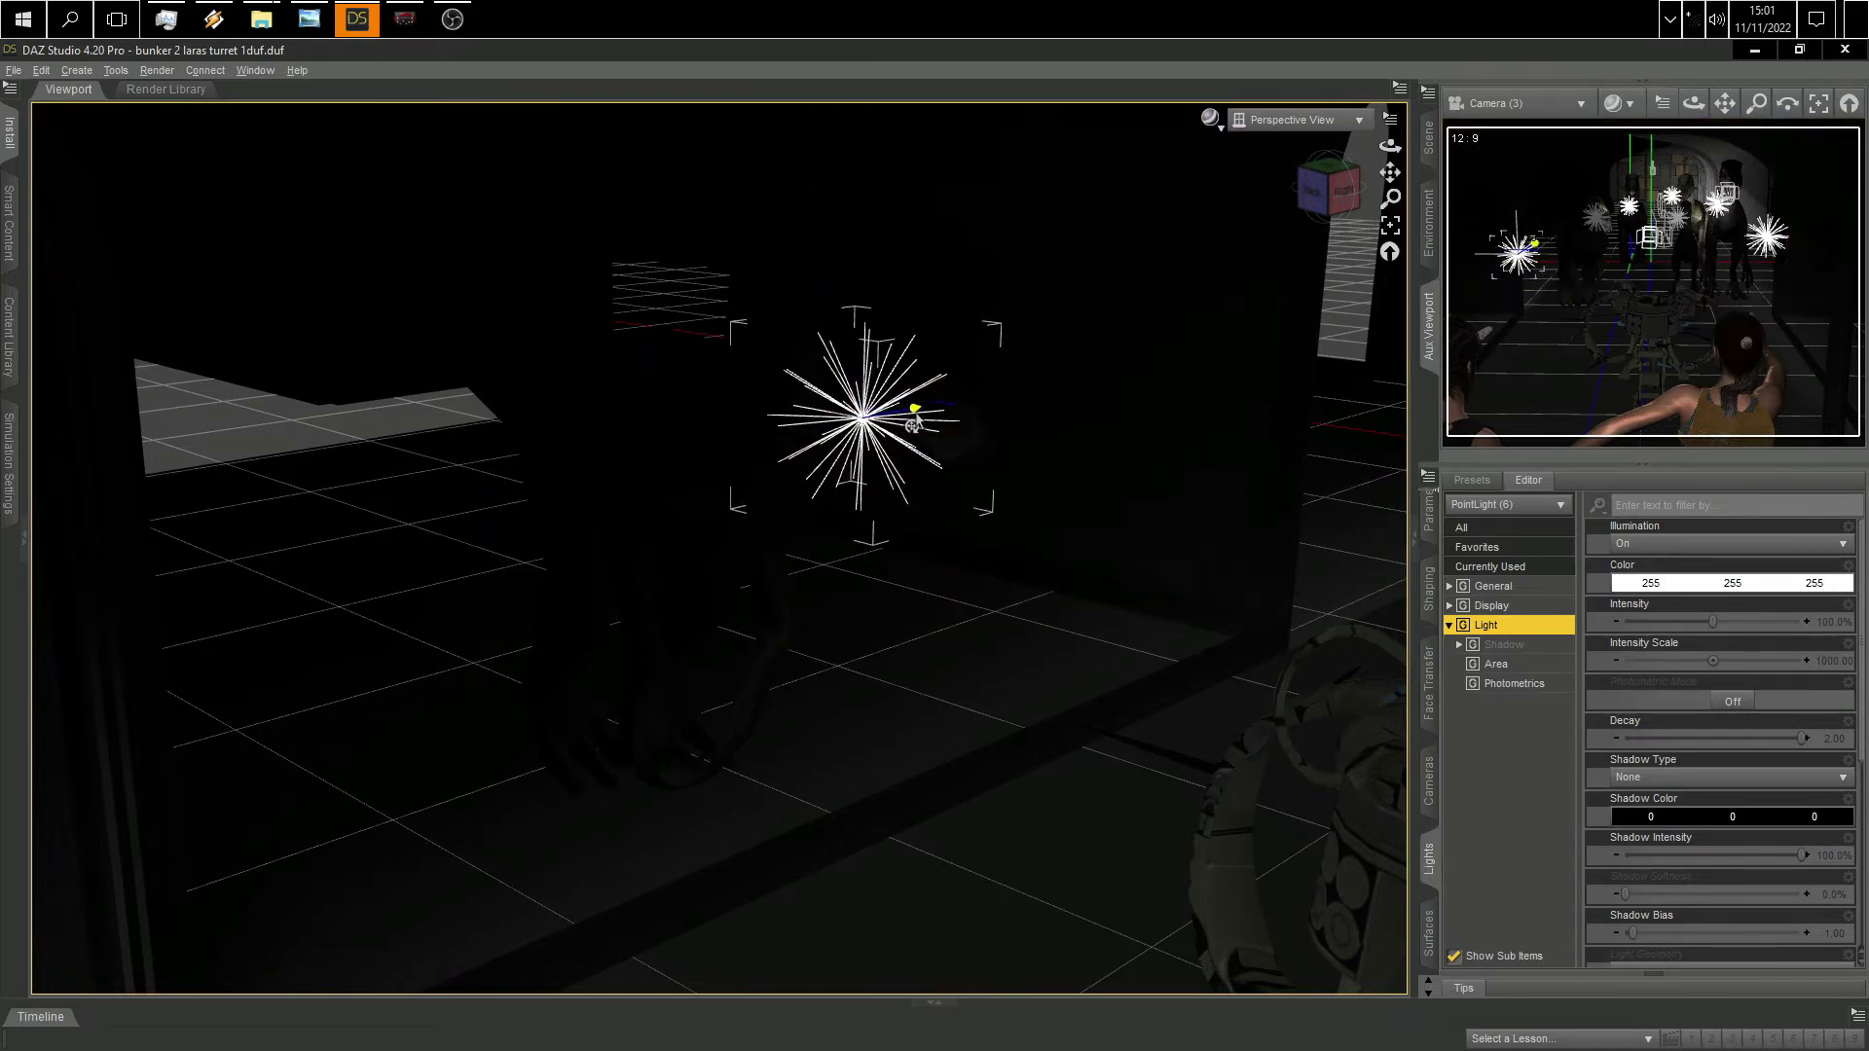
Step: Select PointLight (7) and position it in front of the open jaws of the raptor on the opposite side
{"action": "left_click_drag", "start_coordinate": [919, 421], "coordinate": [1343, 224], "text": "alt"}
{"action": "left_click", "coordinate": [1022, 282]}
{"action": "left_click", "coordinate": [1390, 225]}
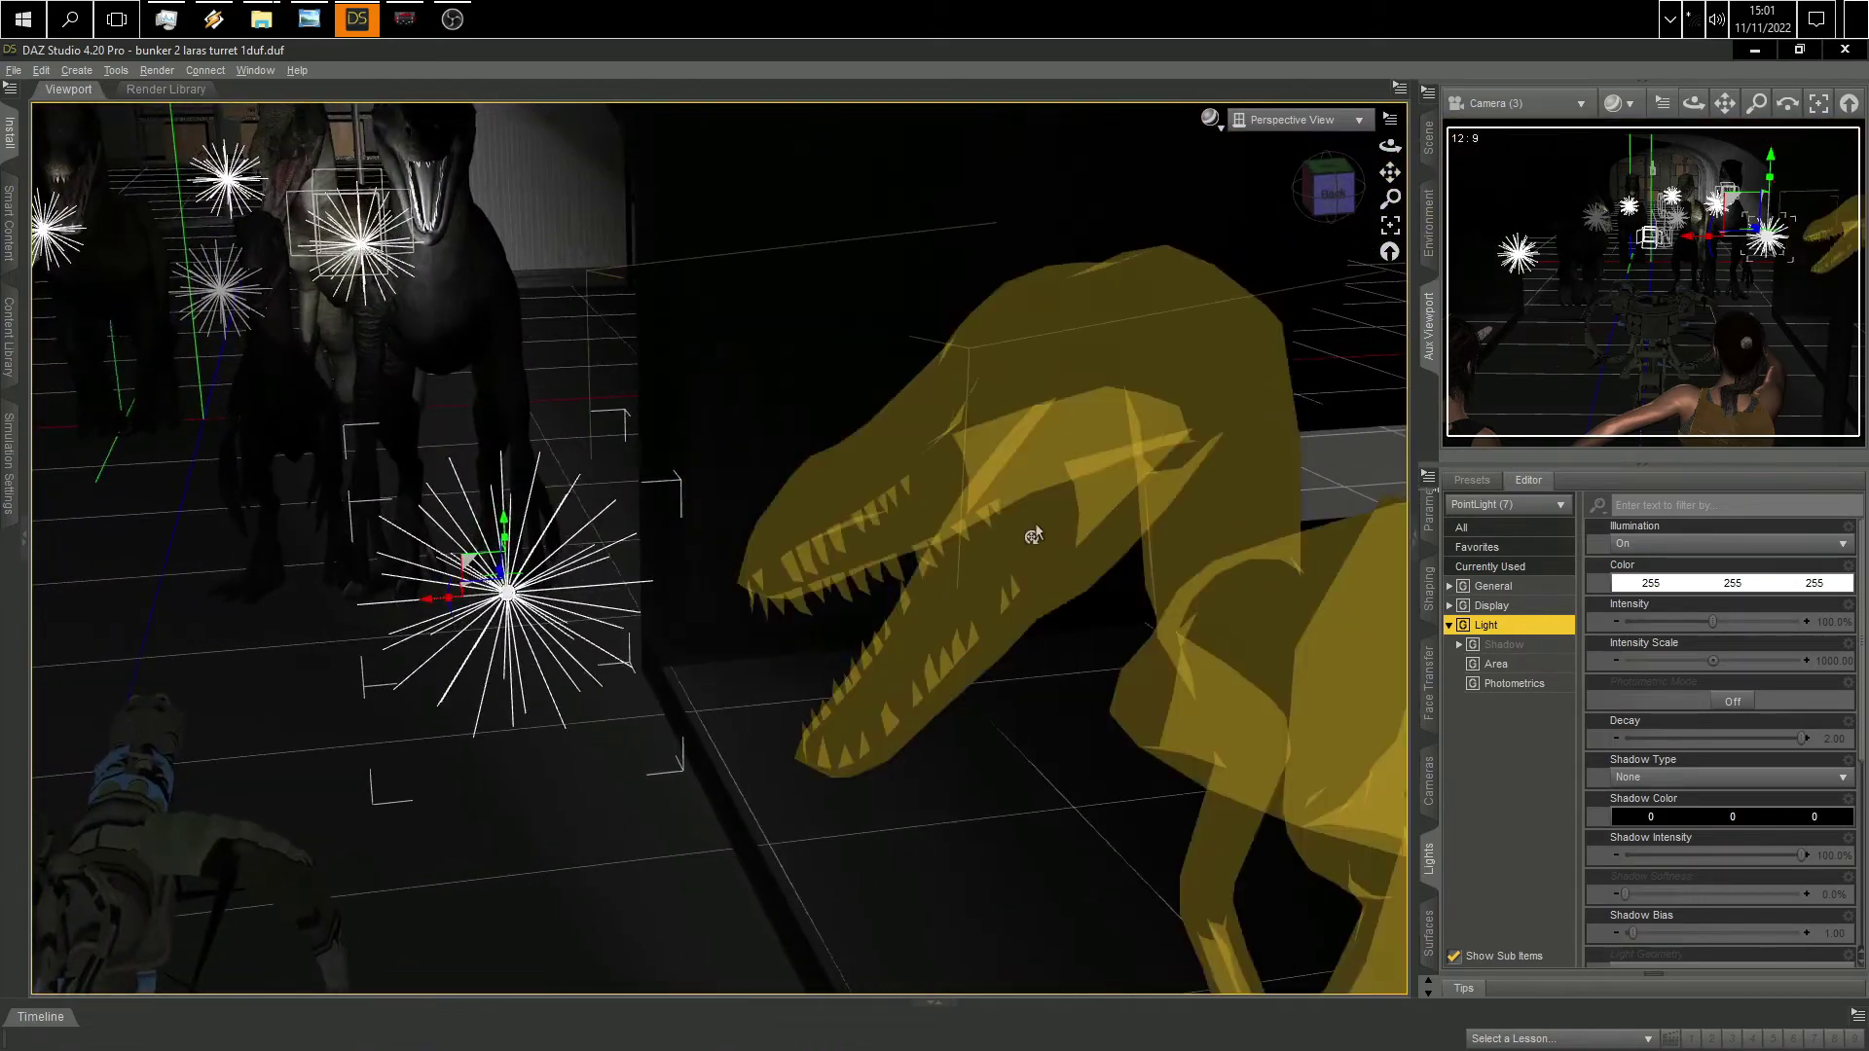
{"action": "left_click_drag", "start_coordinate": [494, 582], "coordinate": [596, 869]}
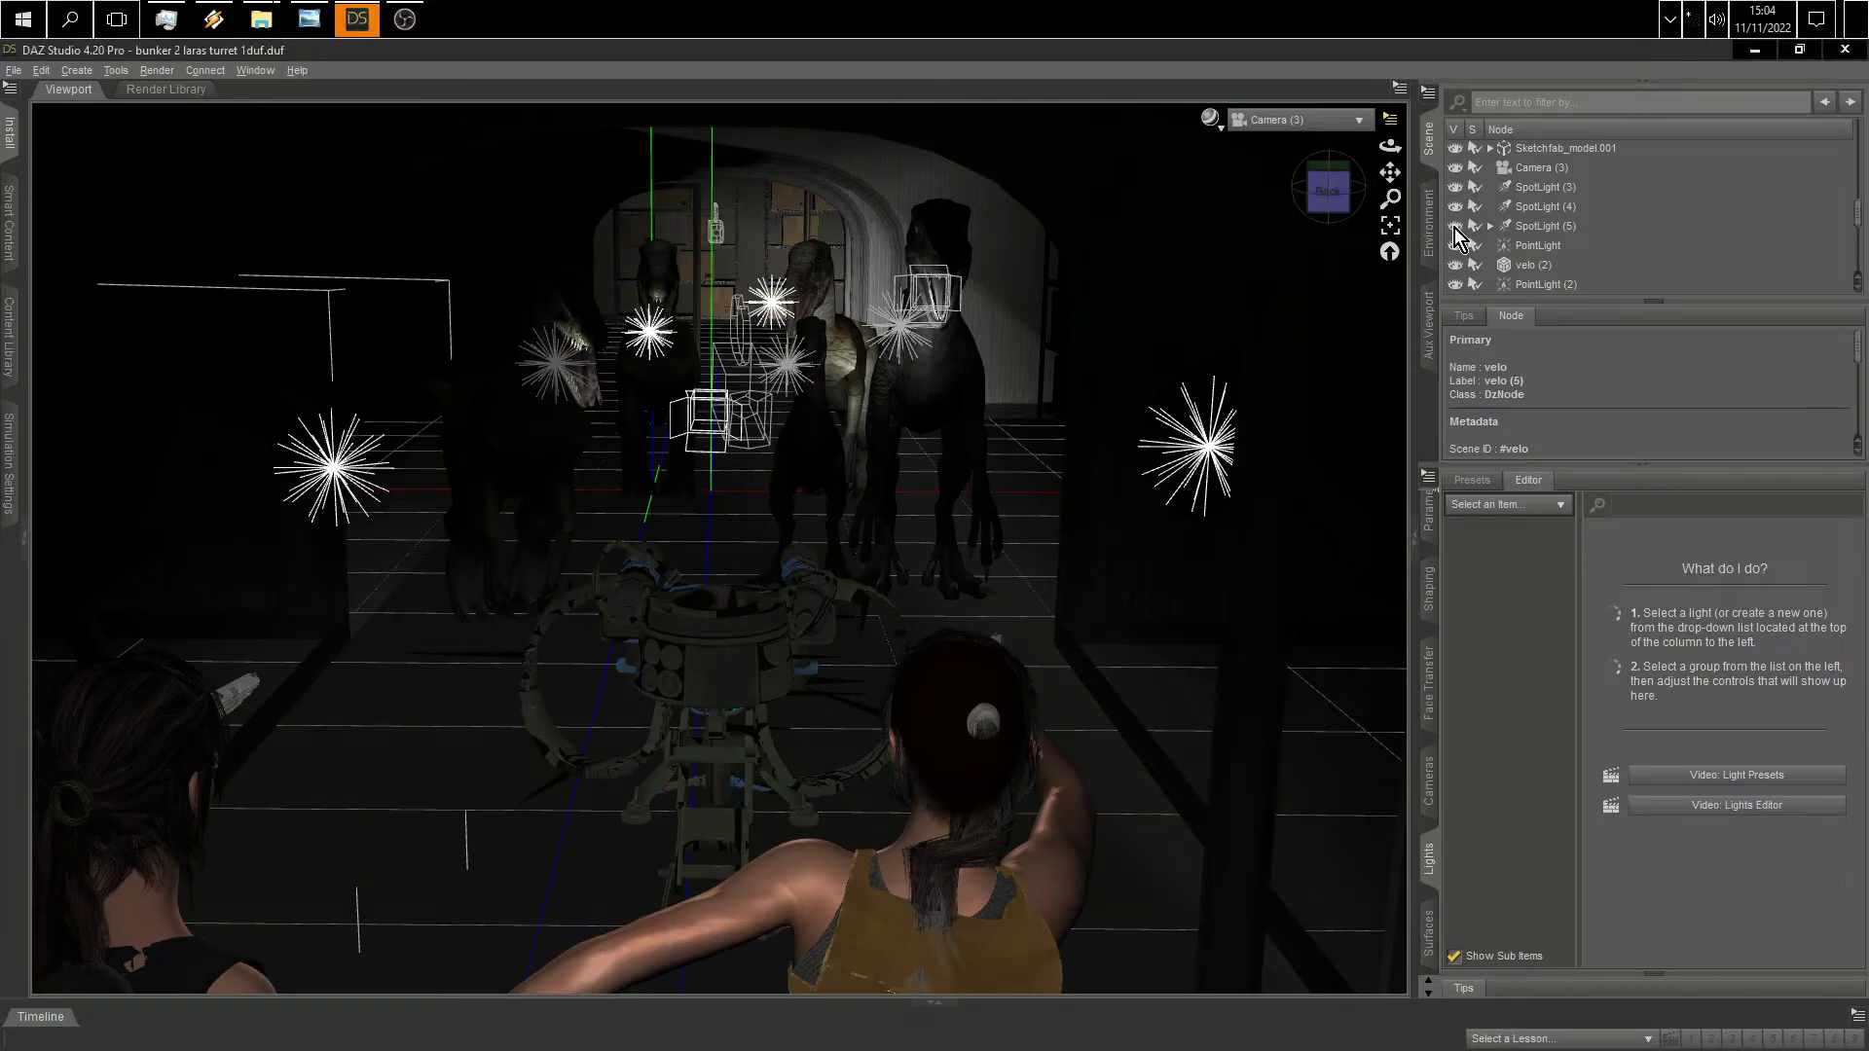
Step: Hide SpotLight (3) and switch the main viewport to Perspective View
{"action": "left_click", "coordinate": [1456, 187]}
{"action": "left_click", "coordinate": [1313, 145]}
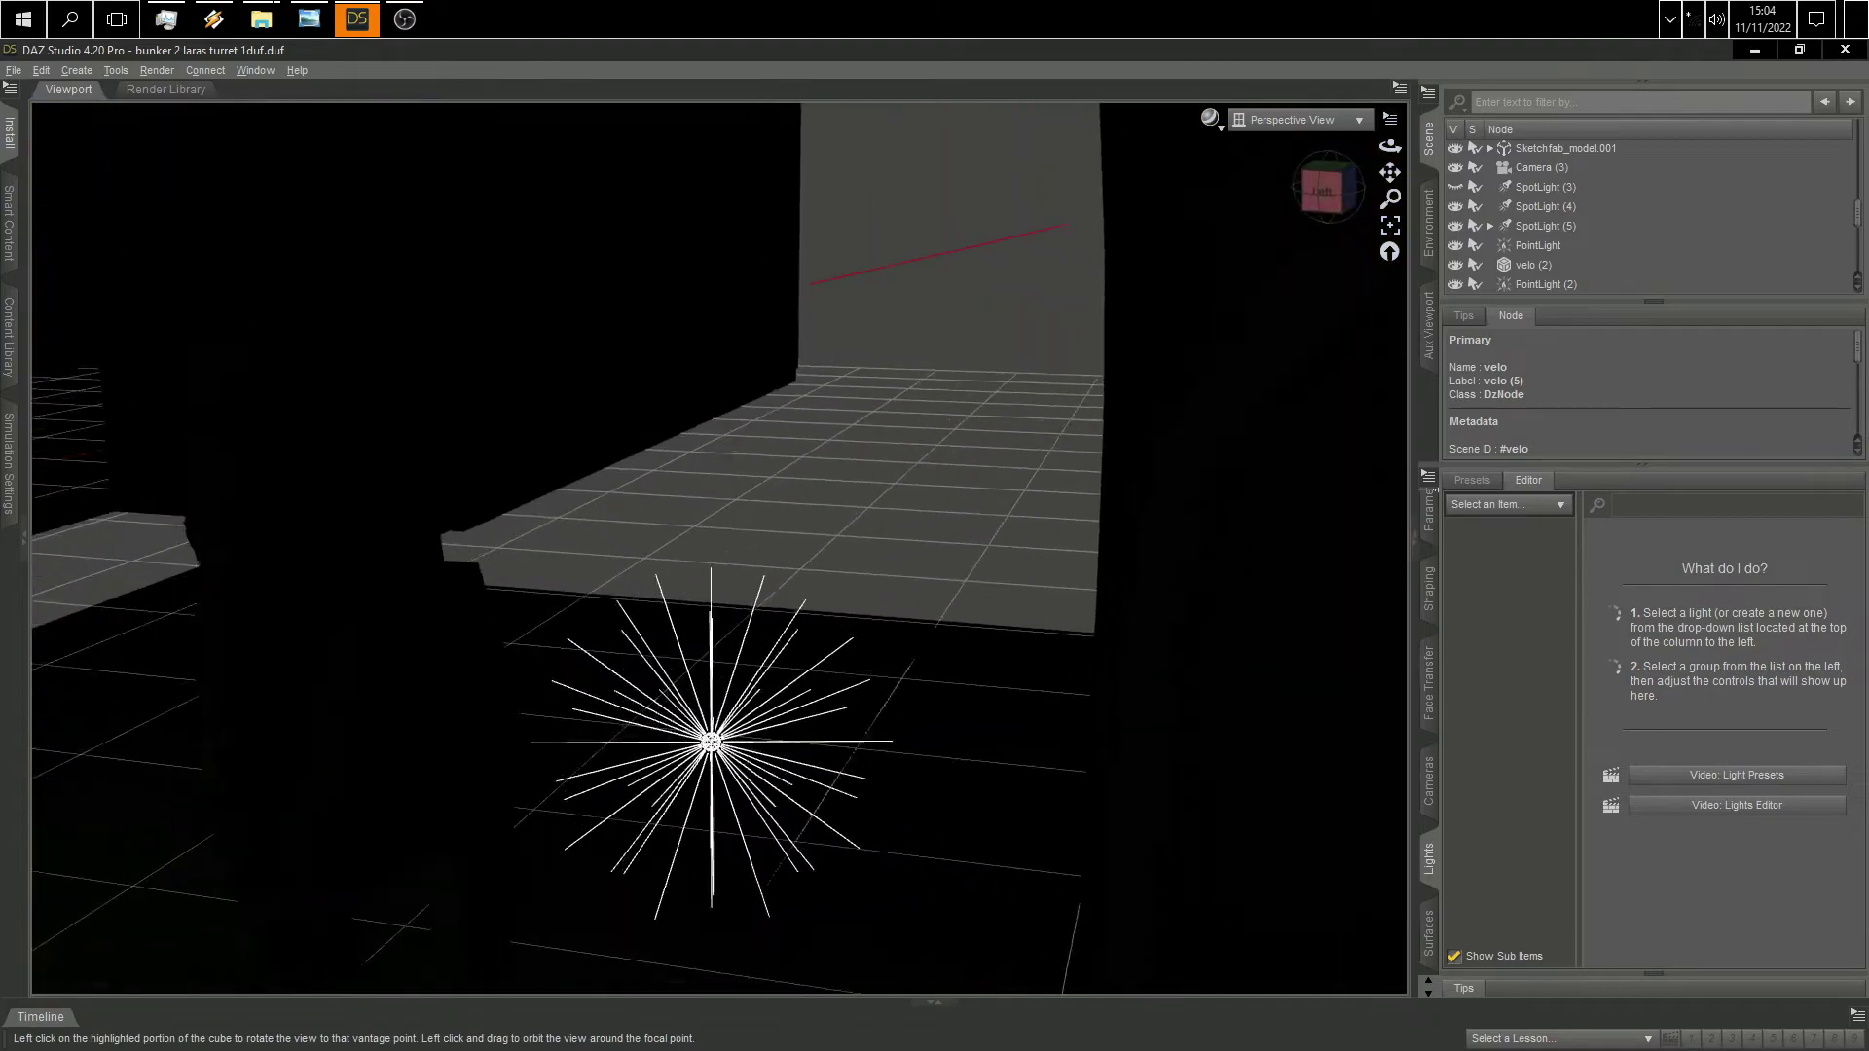
Step: Hide SpotLight and Box001 and orbit the perspective view to check the raptors and their point lights from the front and above
{"action": "left_click", "coordinate": [1455, 262]}
{"action": "mouse_move", "coordinate": [1326, 191]}
{"action": "left_mouse_down"}
{"action": "mouse_move", "coordinate": [1284, 193]}
{"action": "mouse_move", "coordinate": [1332, 195]}
{"action": "left_mouse_up"}
{"action": "left_click", "coordinate": [1328, 190]}
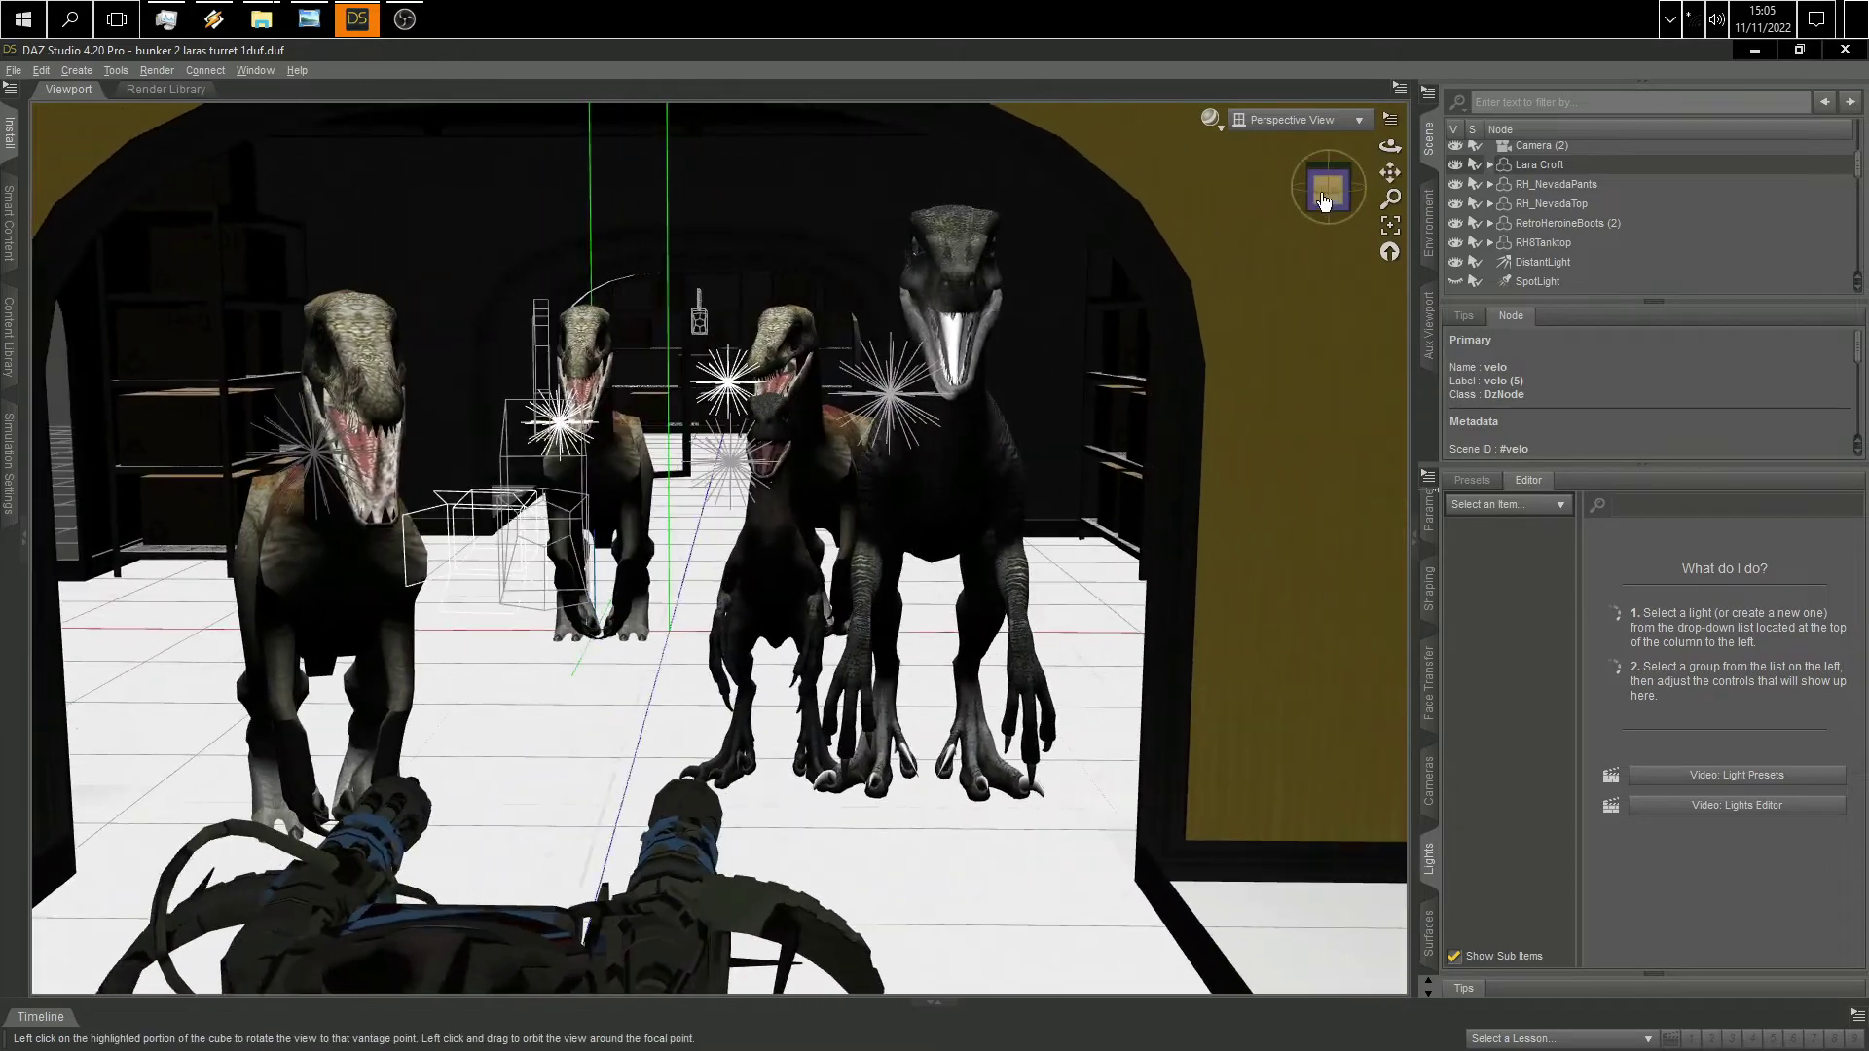
{"action": "left_click_drag", "start_coordinate": [1328, 190], "coordinate": [1052, 722]}
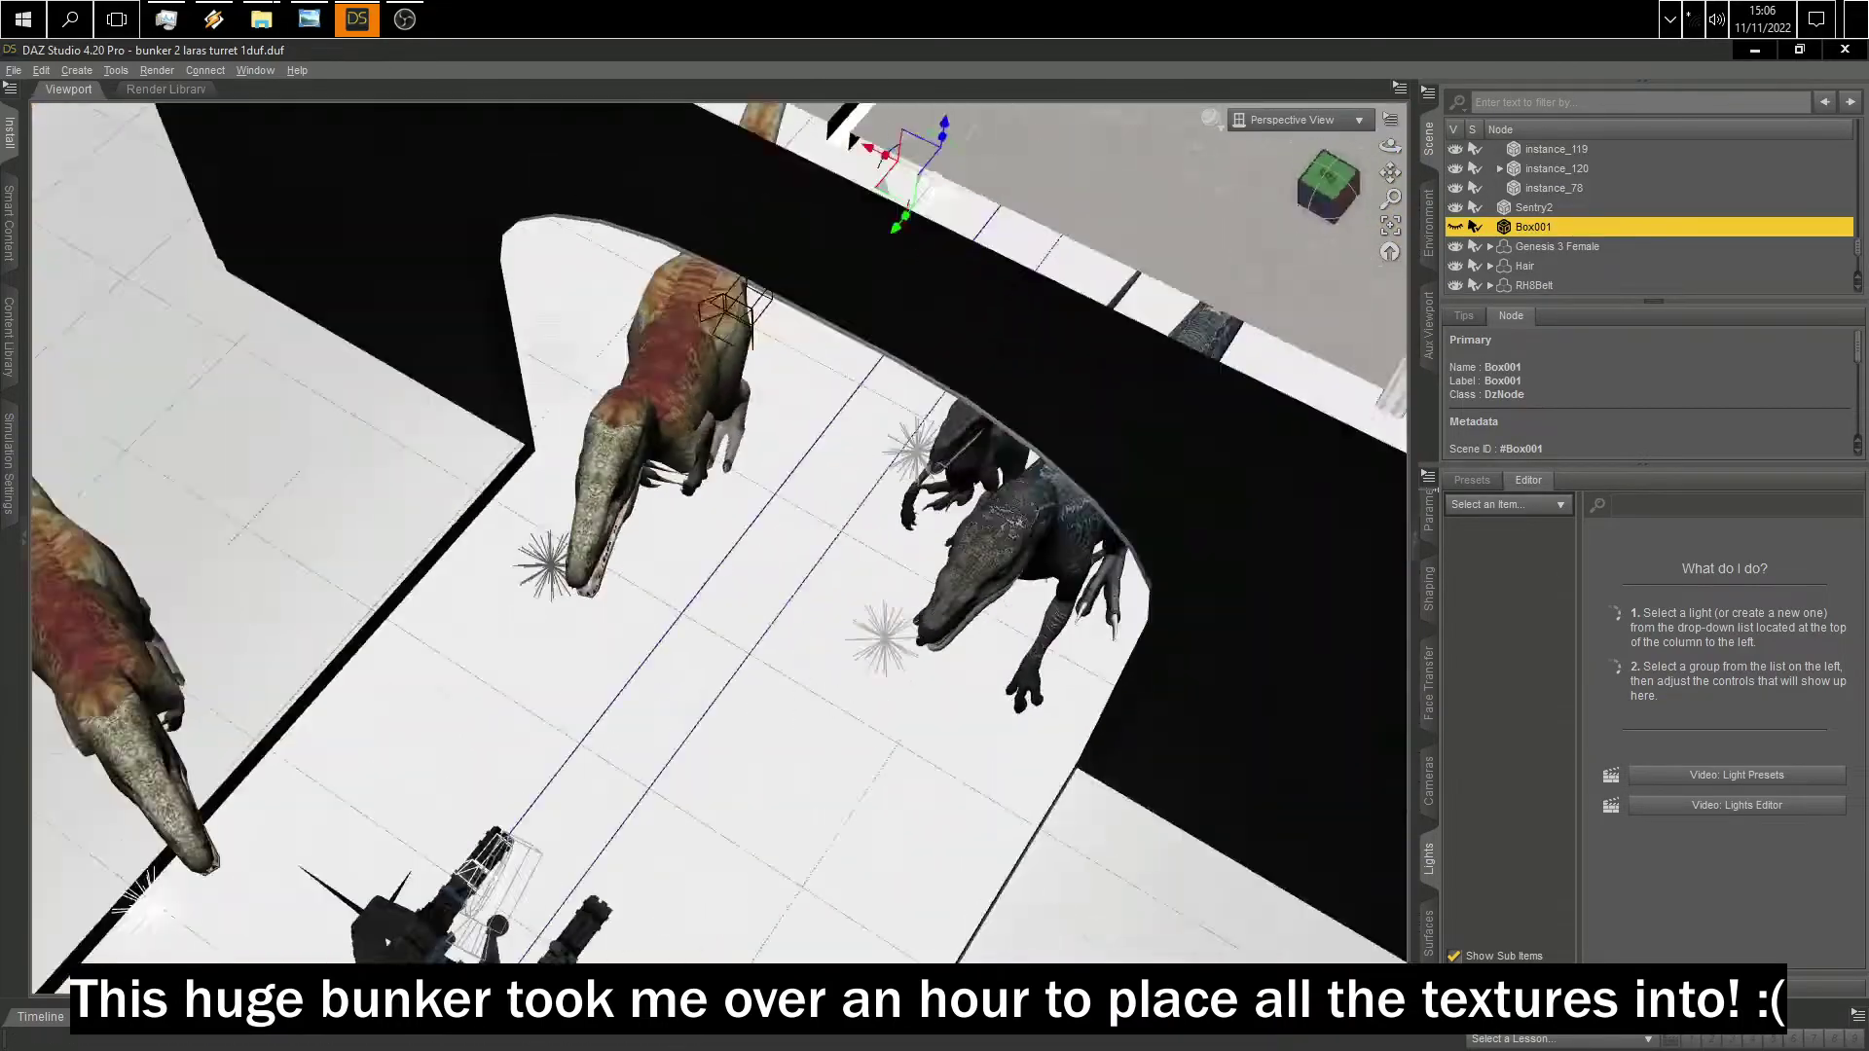
Step: Switch the main viewport to Camera (3), pull it back and reframe it to show both women, the turret and the raptors
{"action": "left_click", "coordinate": [1353, 195]}
{"action": "left_click", "coordinate": [1359, 330]}
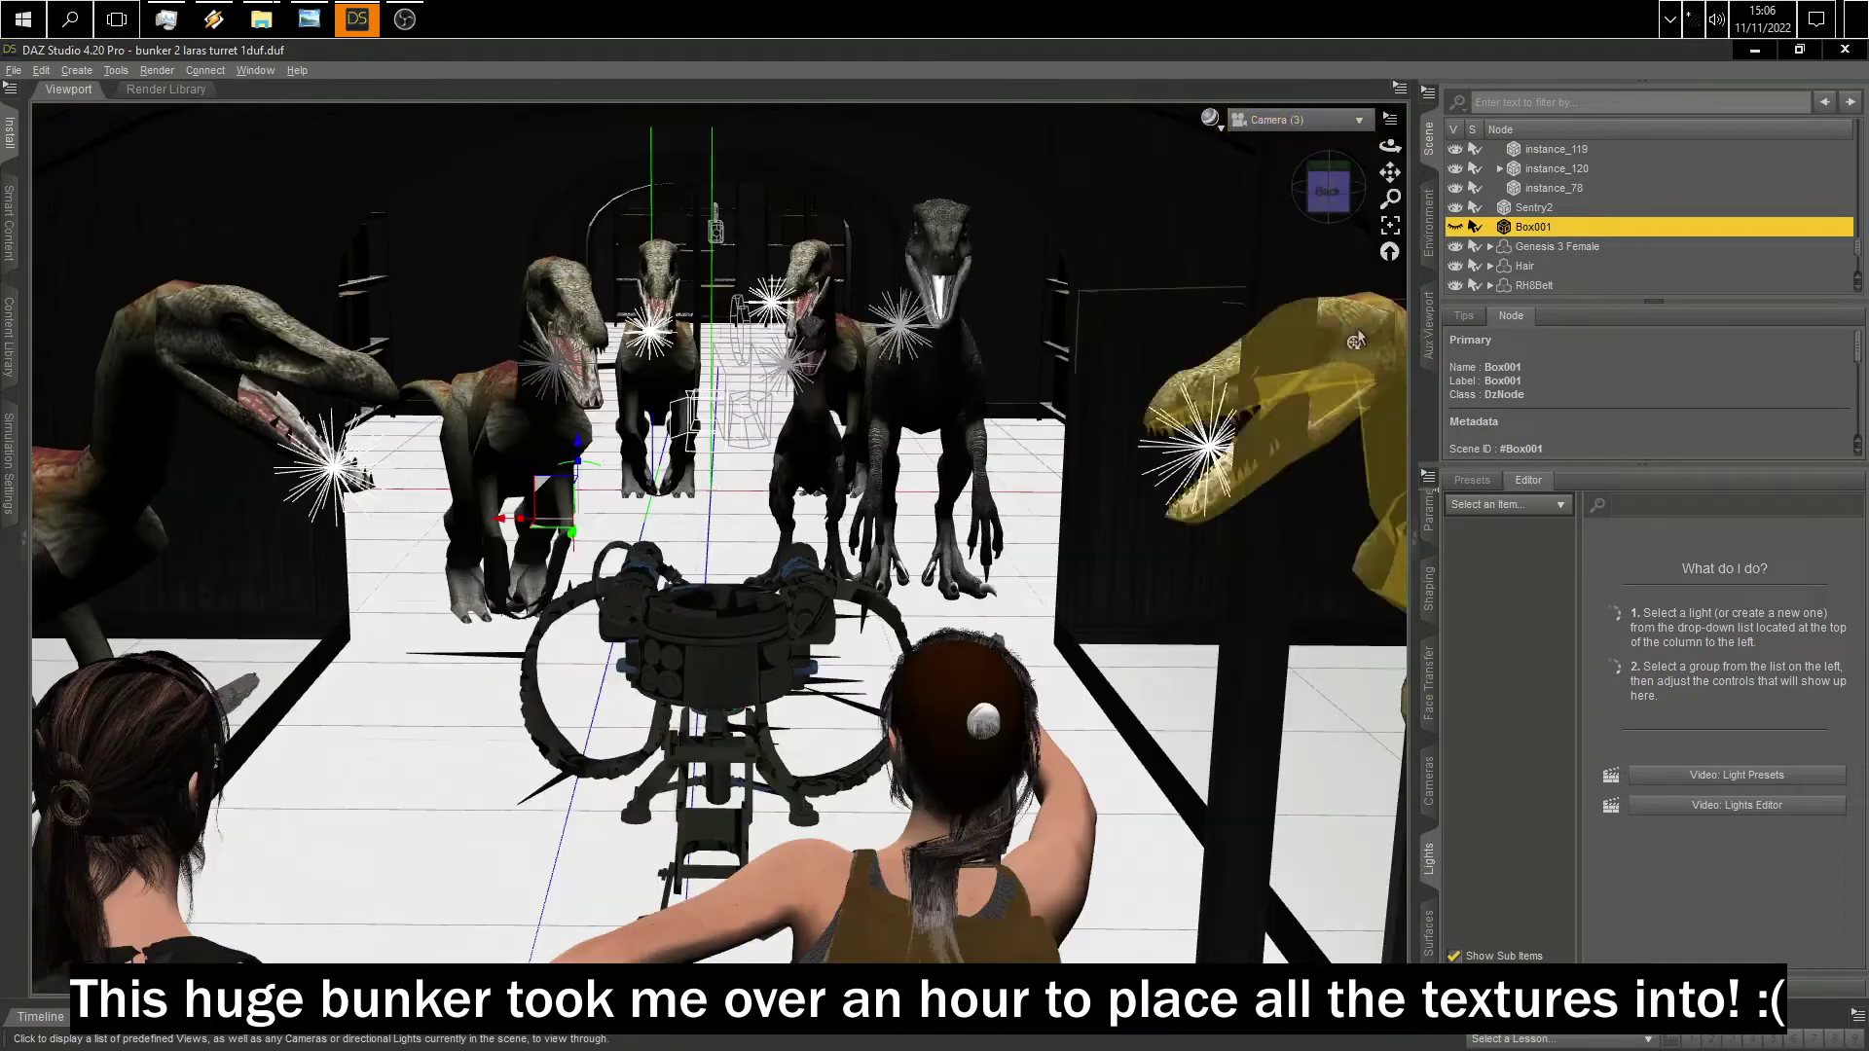
{"action": "scroll", "coordinate": [922, 525], "scroll_direction": "down", "scroll_amount": 2}
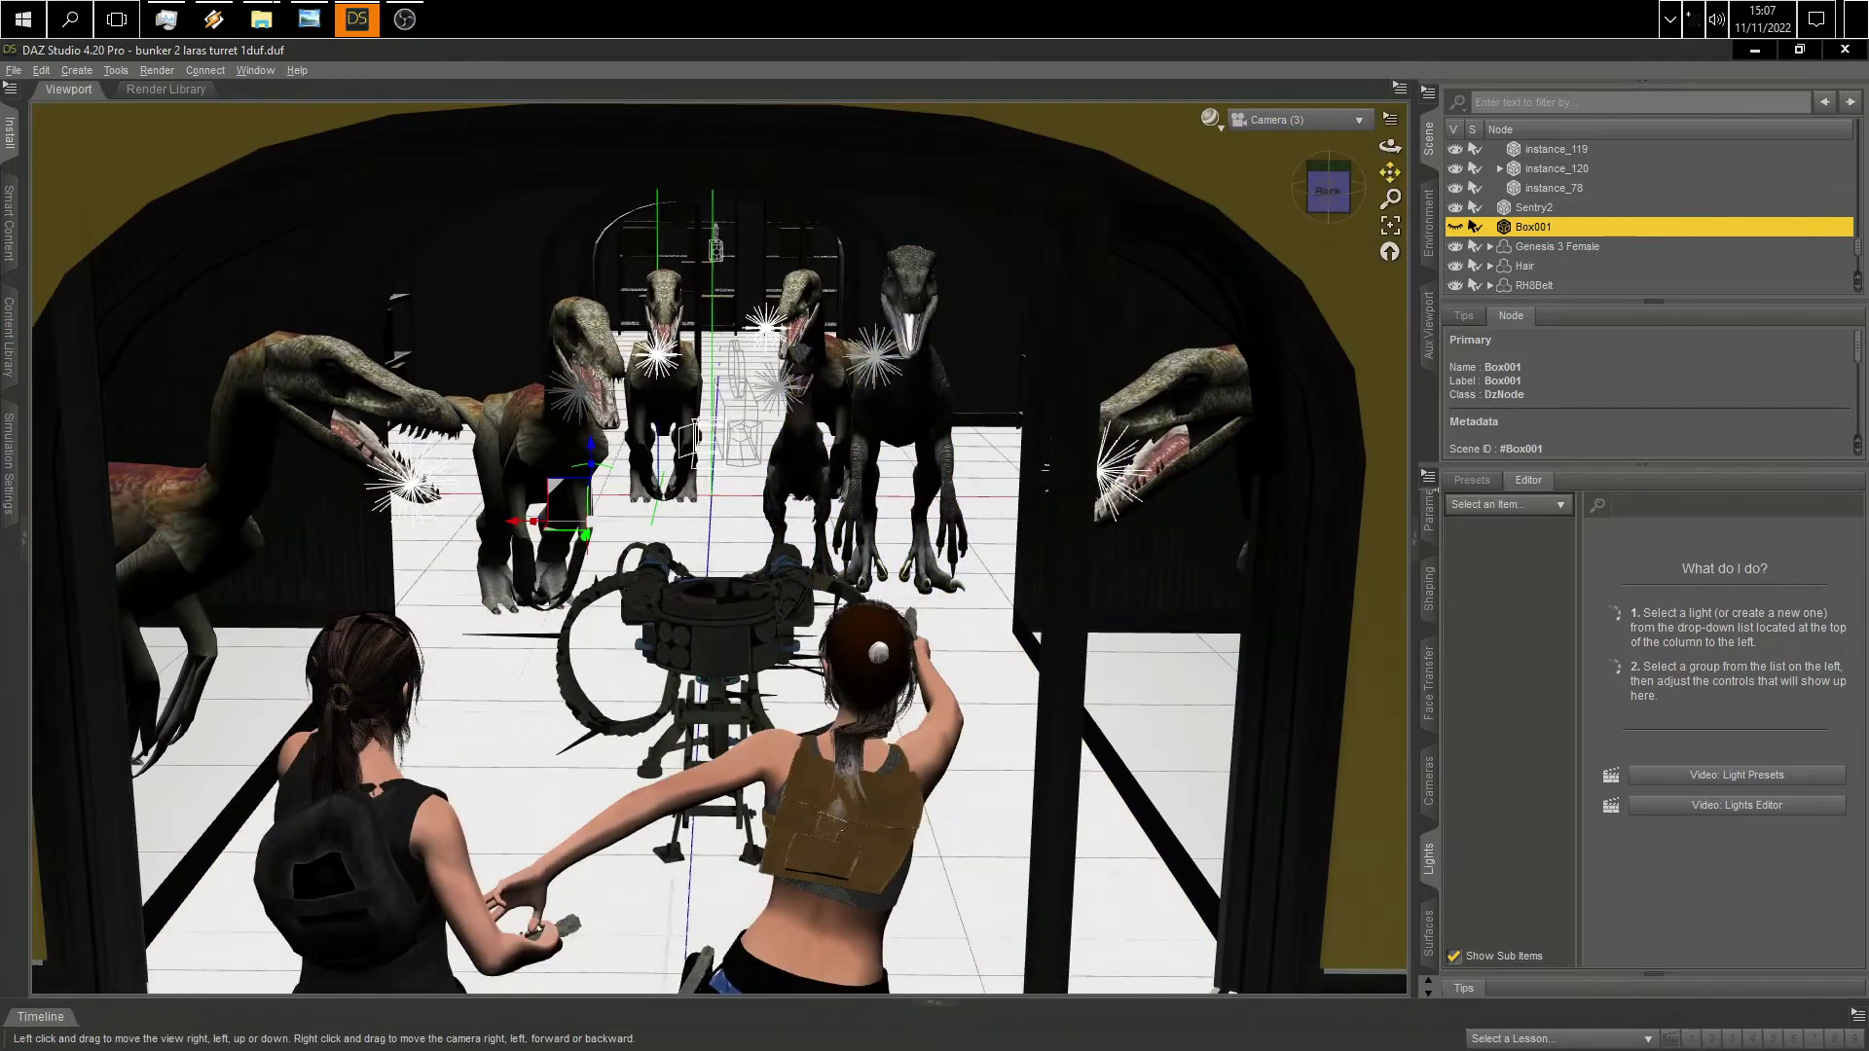
{"action": "left_click_drag", "start_coordinate": [1390, 173], "coordinate": [1236, 647]}
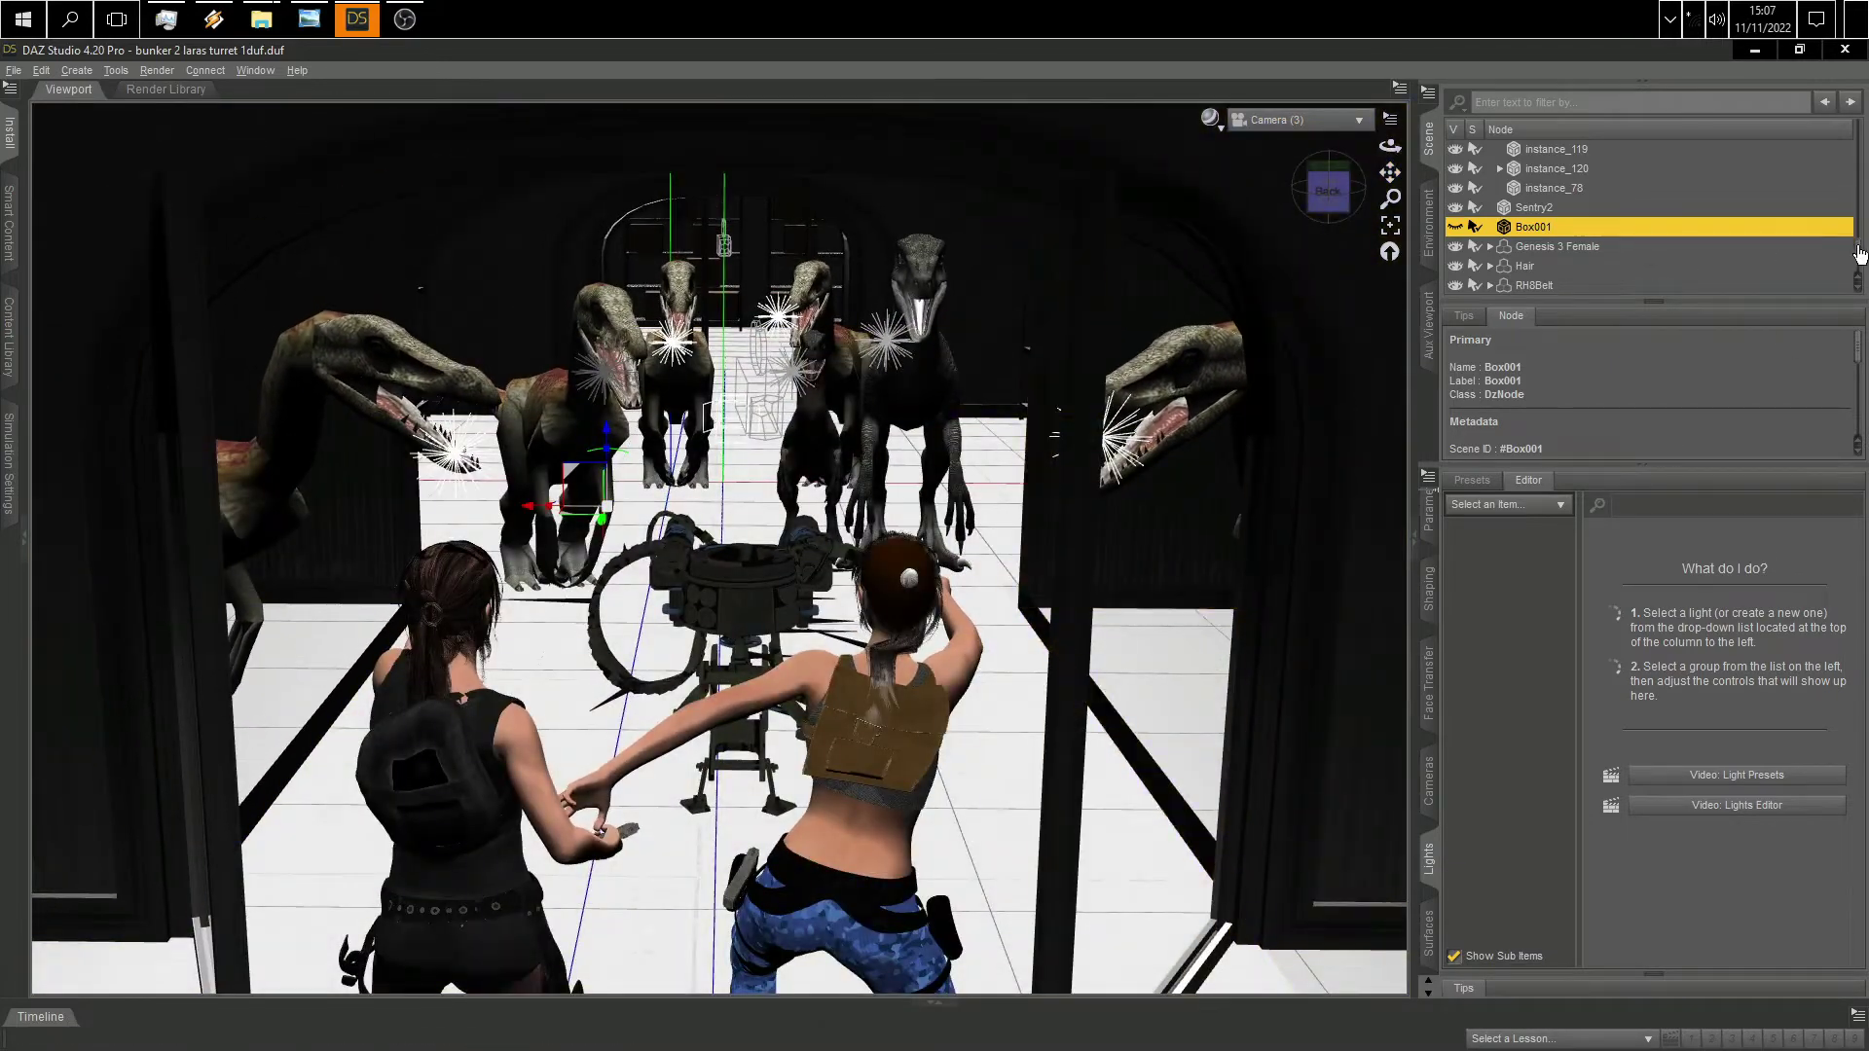
{"action": "scroll", "coordinate": [1647, 249], "scroll_direction": "down", "scroll_amount": 6}
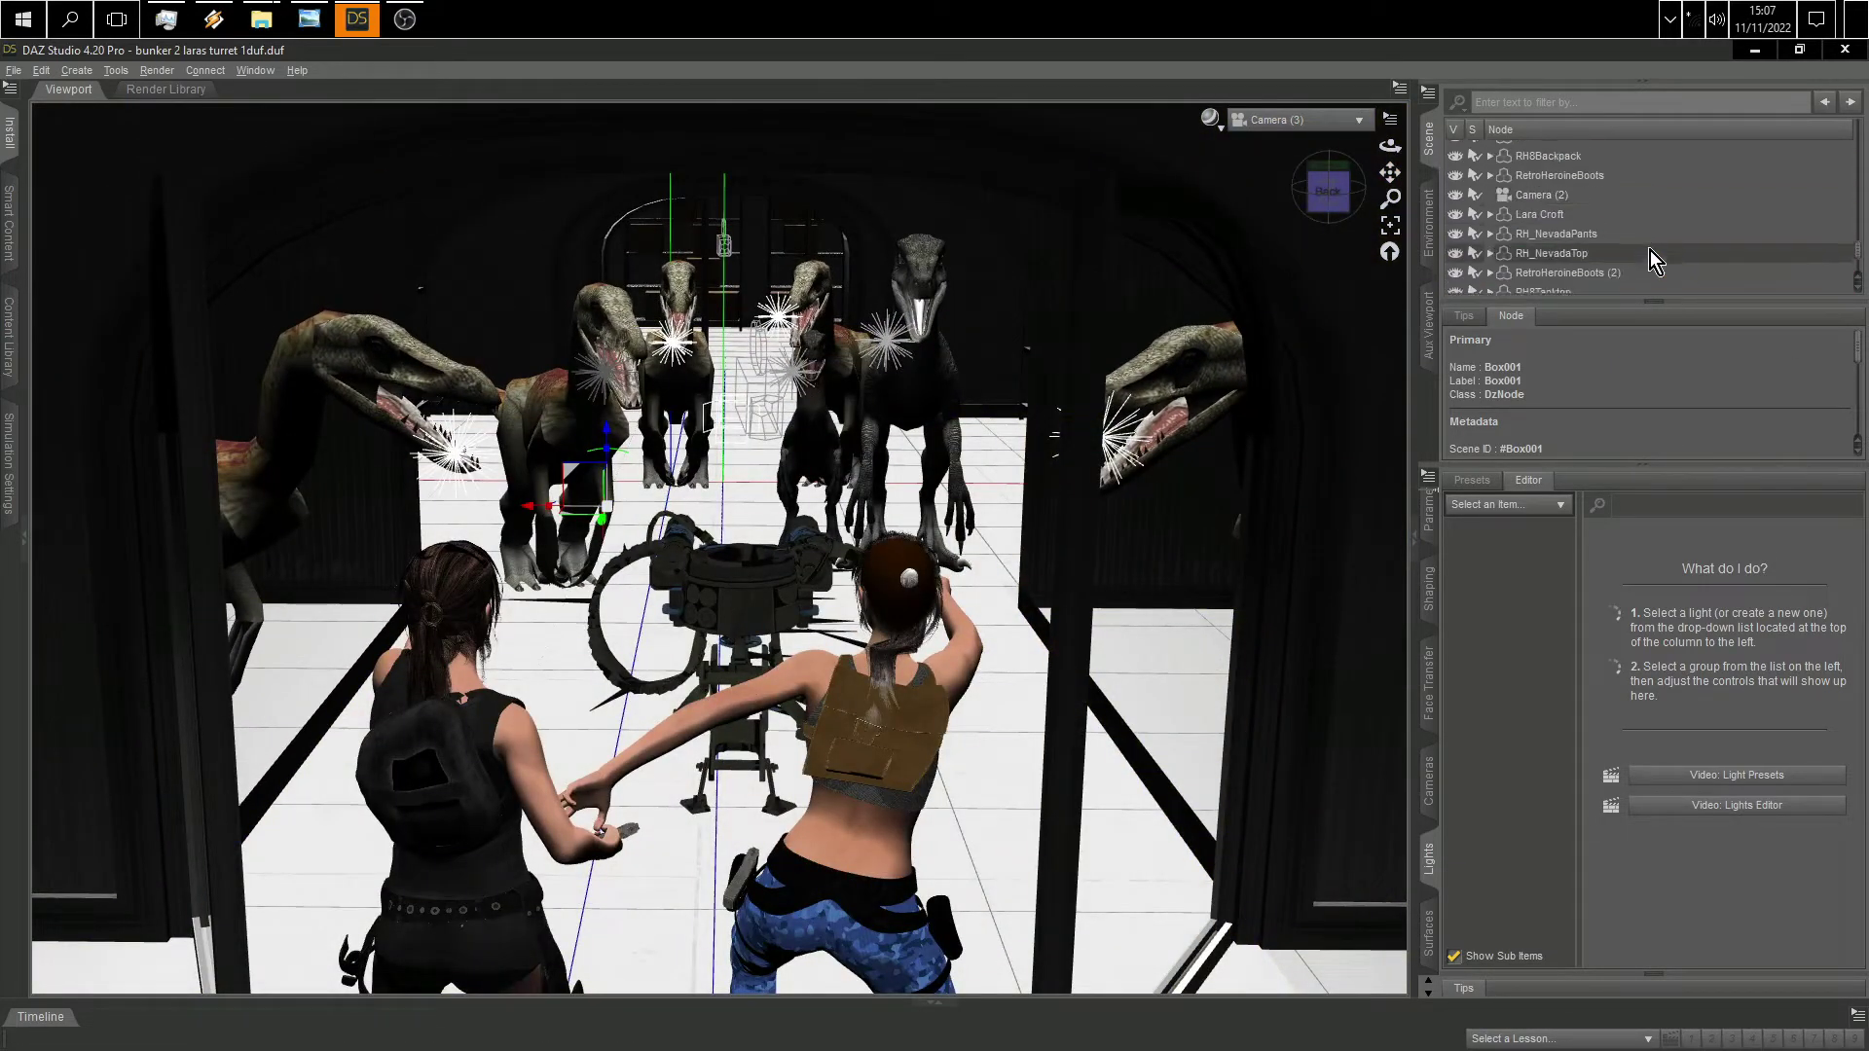
{"action": "scroll", "coordinate": [1650, 249], "scroll_direction": "up", "scroll_amount": 5}
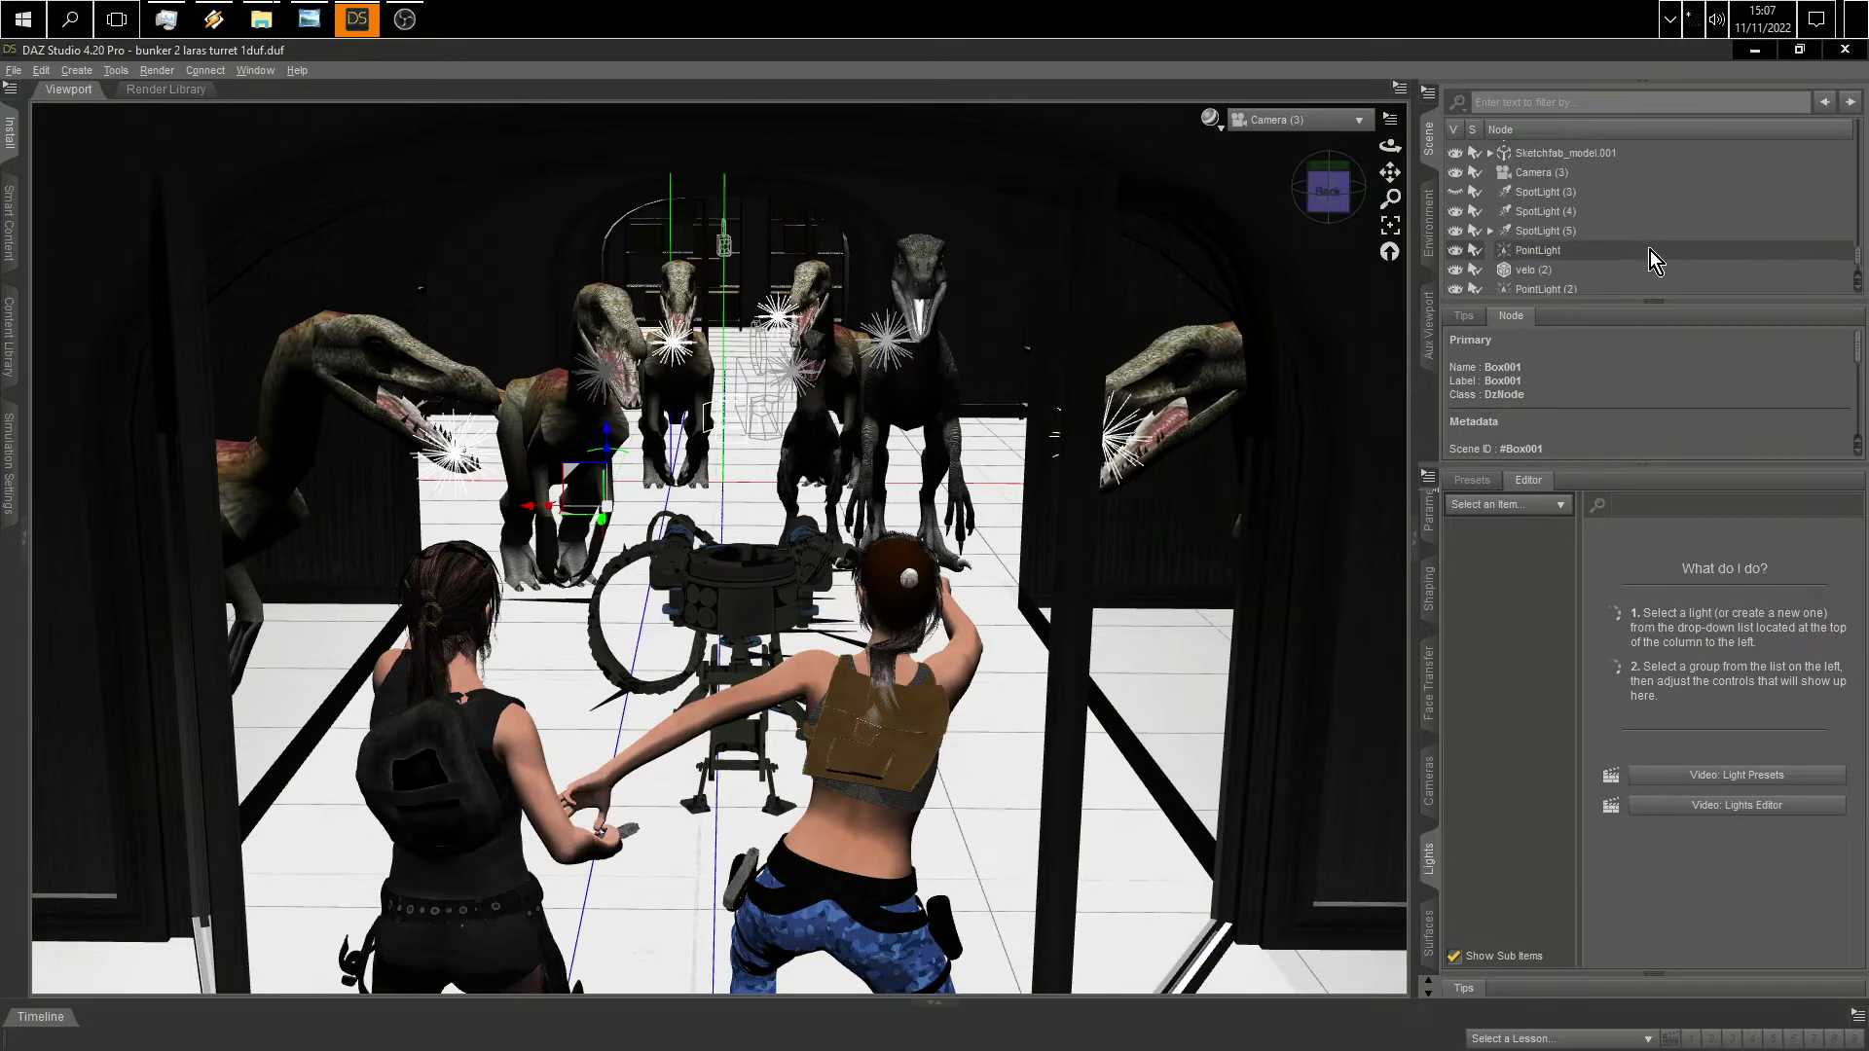